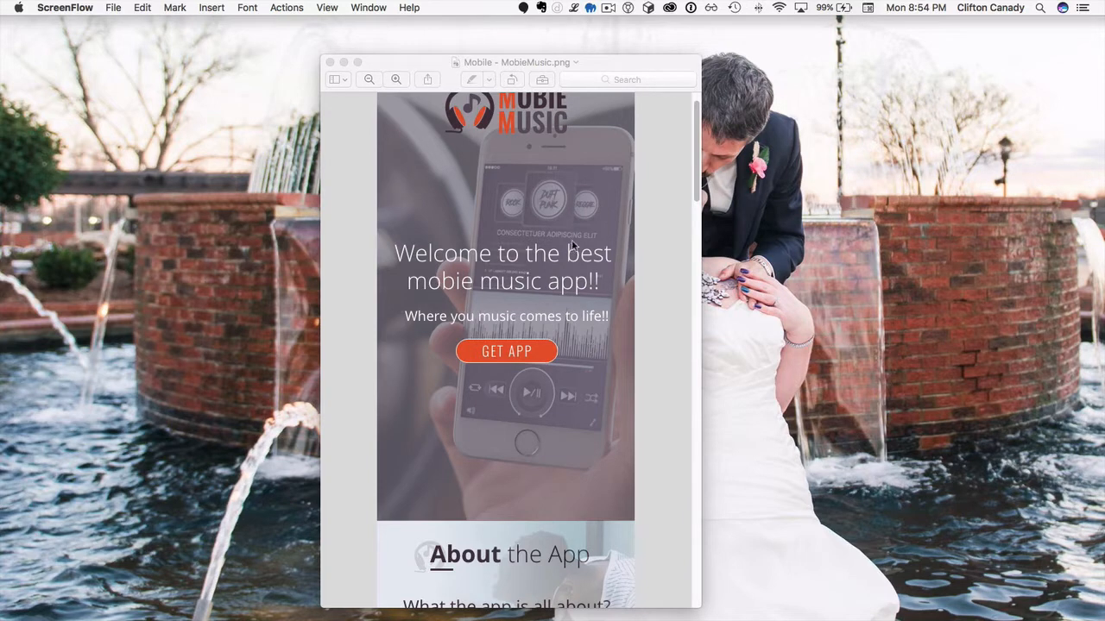
Step: Examine the welcome screen and About the App section of the MobieMusic.png mobile mockup
{"action": "scroll", "coordinate": [487, 216], "scroll_direction": "up", "scroll_amount": 2}
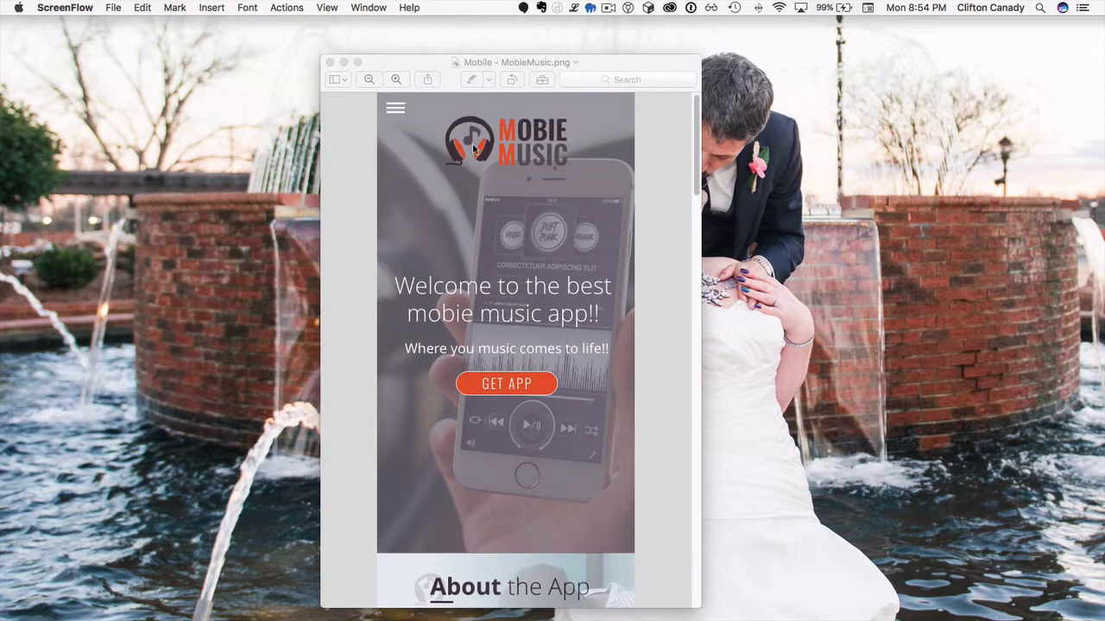
{"action": "scroll", "coordinate": [510, 282], "scroll_direction": "down", "scroll_amount": 5}
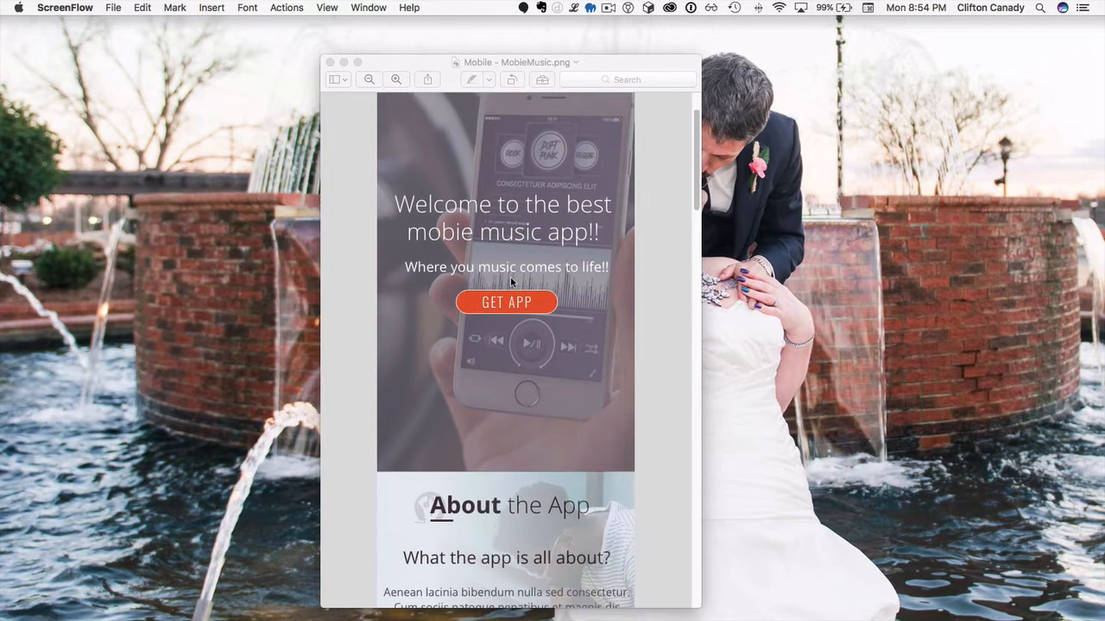
{"action": "scroll", "coordinate": [494, 257], "scroll_direction": "down", "scroll_amount": 7}
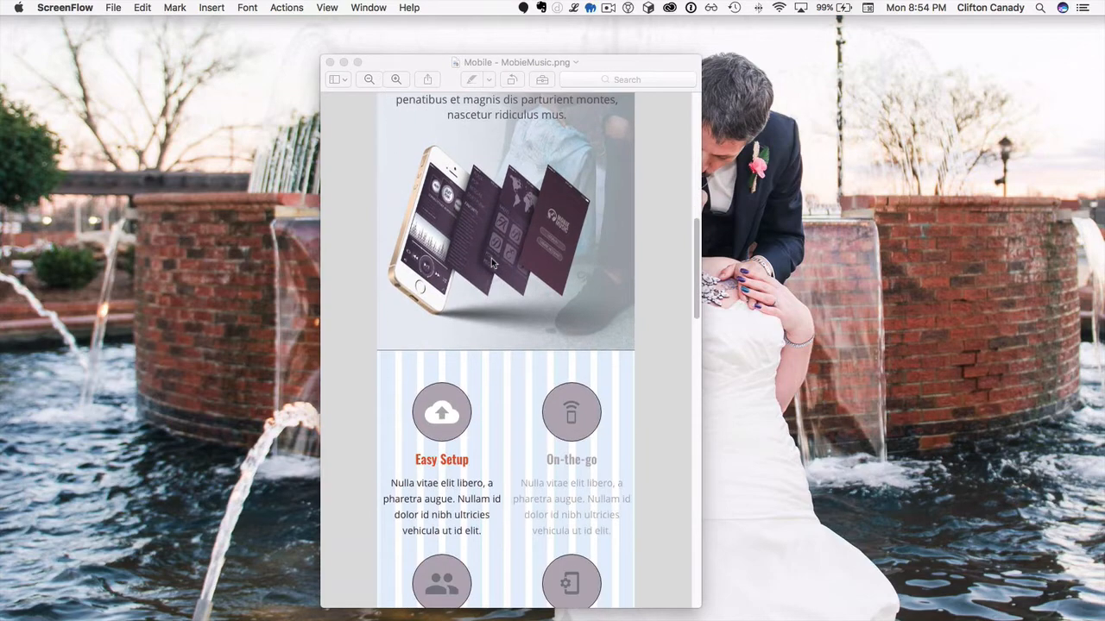
{"action": "scroll", "coordinate": [491, 258], "scroll_direction": "down", "scroll_amount": 7}
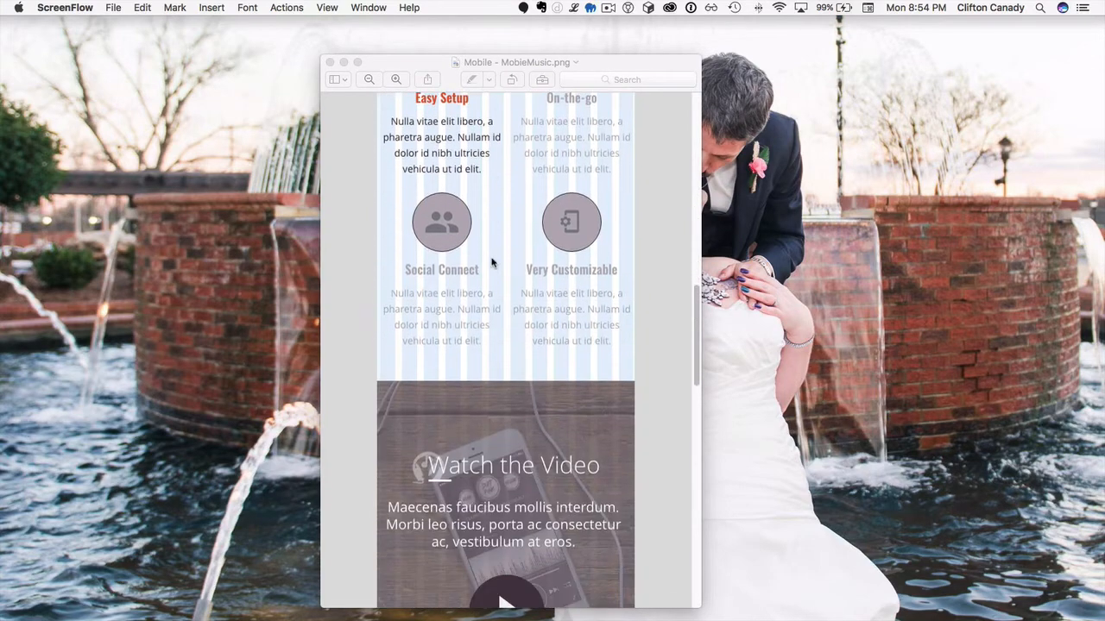
{"action": "scroll", "coordinate": [491, 258], "scroll_direction": "up", "scroll_amount": 14}
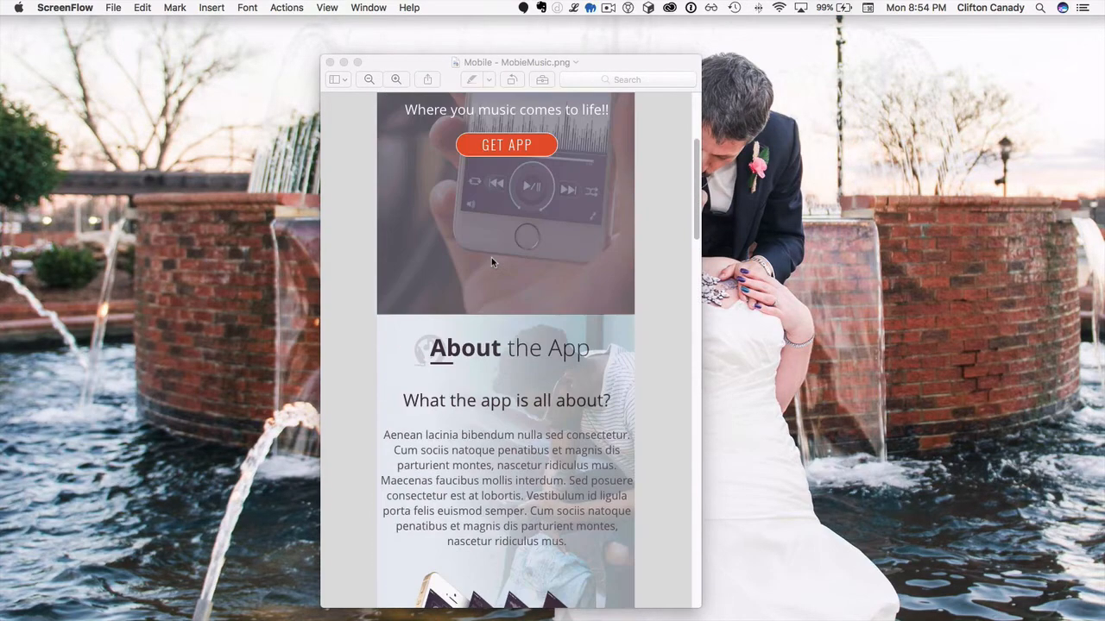
{"action": "scroll", "coordinate": [491, 263], "scroll_direction": "up", "scroll_amount": 5}
{"action": "scroll", "coordinate": [493, 250], "scroll_direction": "down", "scroll_amount": 2}
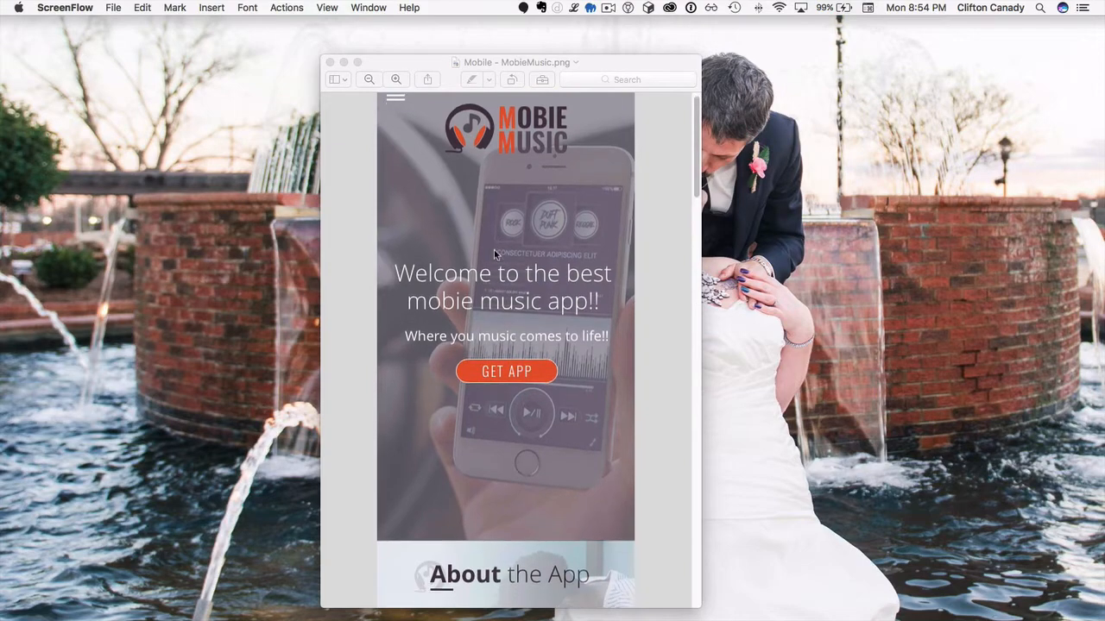
{"action": "scroll", "coordinate": [495, 253], "scroll_direction": "down", "scroll_amount": 6}
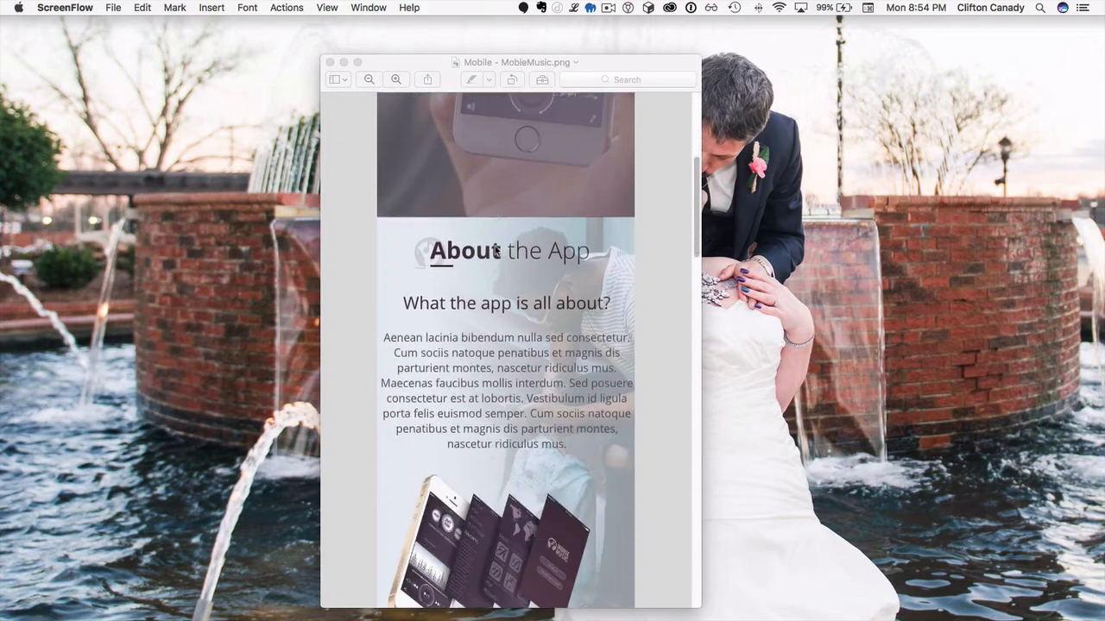
{"action": "scroll", "coordinate": [495, 249], "scroll_direction": "up", "scroll_amount": 7}
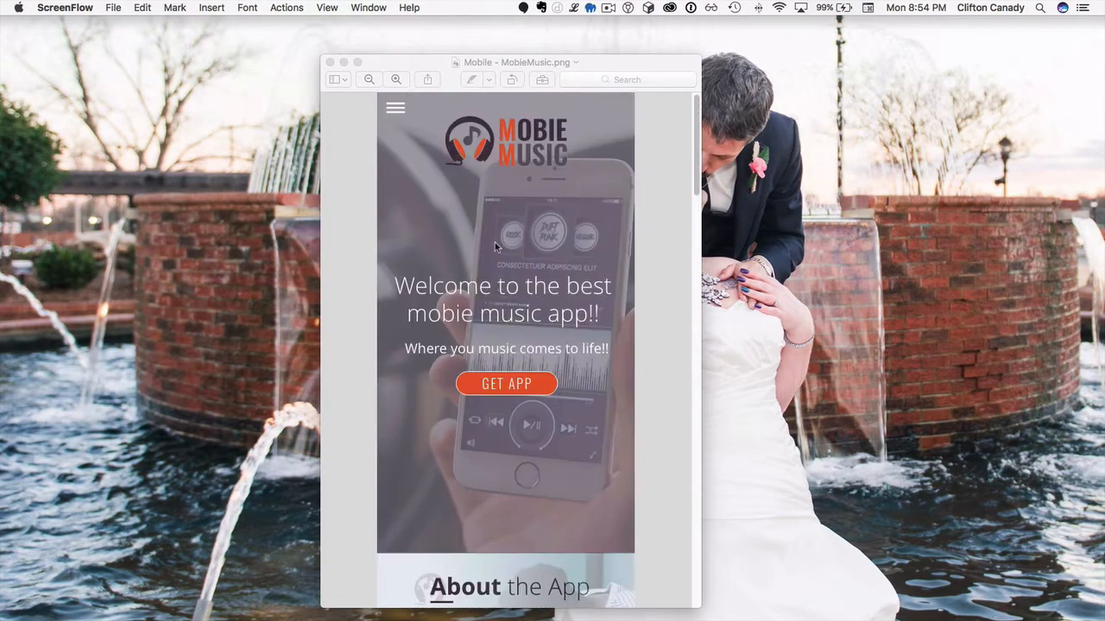
{"action": "scroll", "coordinate": [494, 248], "scroll_direction": "down", "scroll_amount": 1}
{"action": "scroll", "coordinate": [494, 248], "scroll_direction": "up", "scroll_amount": 1}
{"action": "scroll", "coordinate": [509, 409], "scroll_direction": "down", "scroll_amount": 7}
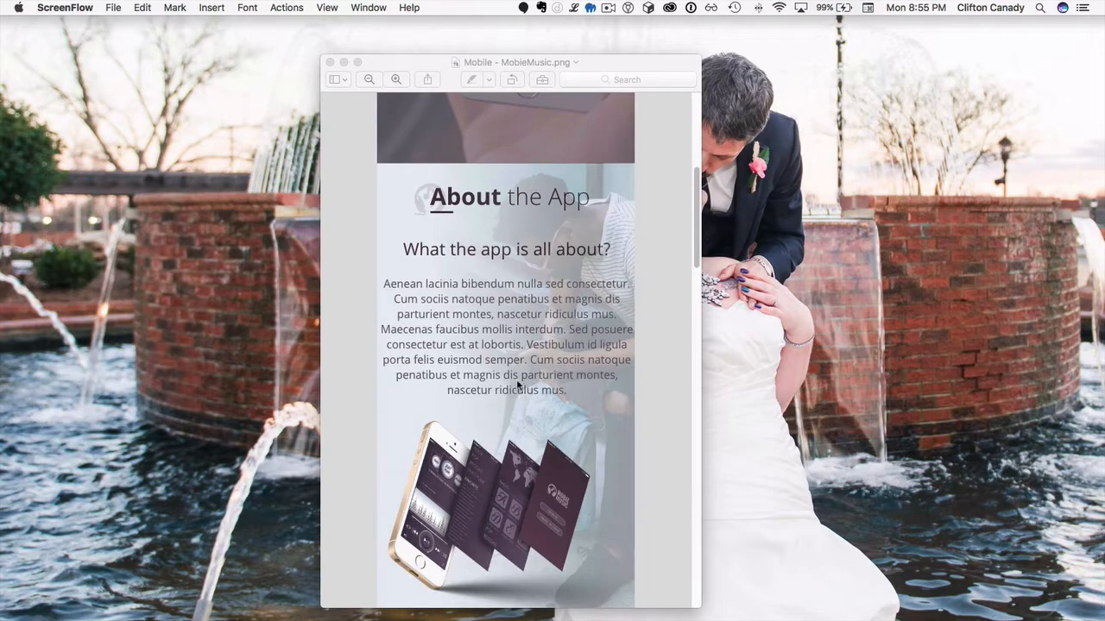
{"action": "scroll", "coordinate": [523, 243], "scroll_direction": "up", "scroll_amount": 7}
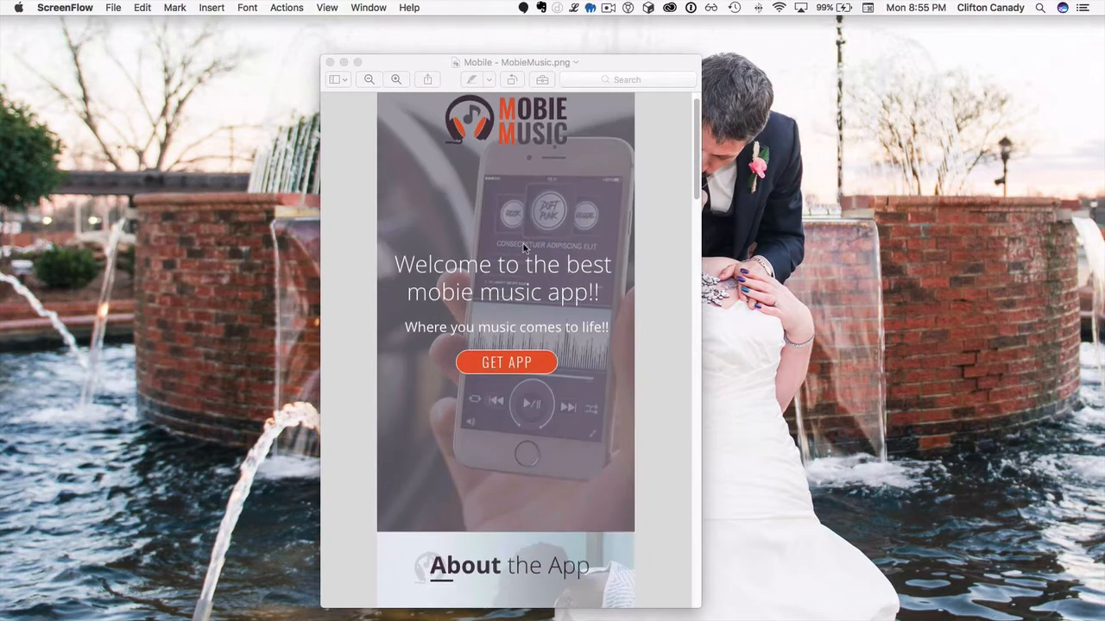
Step: Review the remaining mockup sections: features, Watch the Video, See the Screens and Download App
{"action": "scroll", "coordinate": [523, 243], "scroll_direction": "down", "scroll_amount": 5}
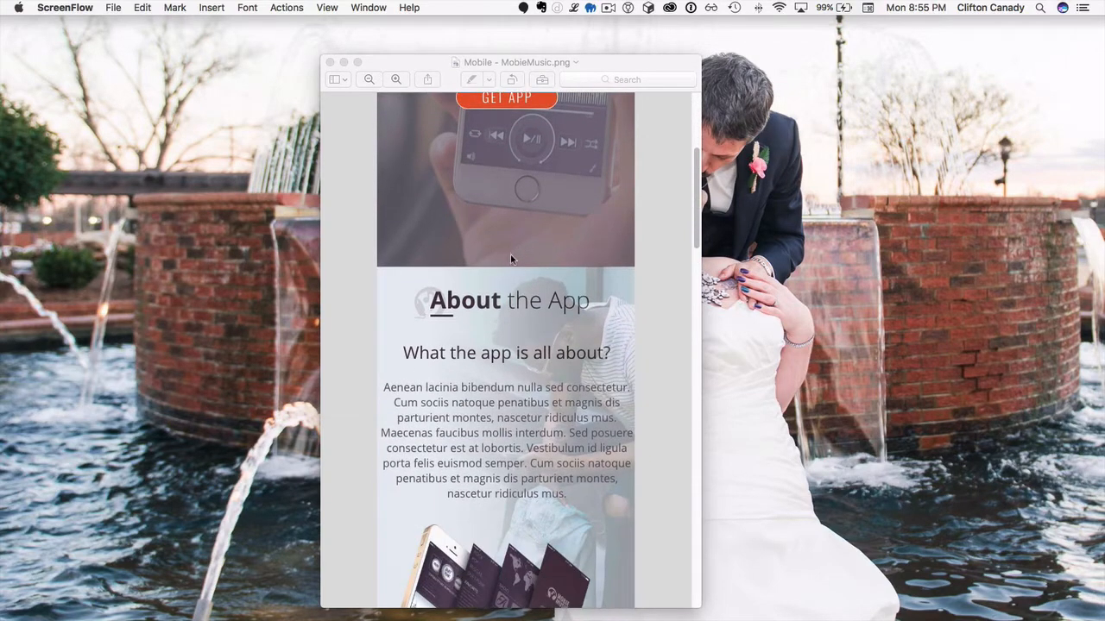
{"action": "scroll", "coordinate": [572, 436], "scroll_direction": "down", "scroll_amount": 5}
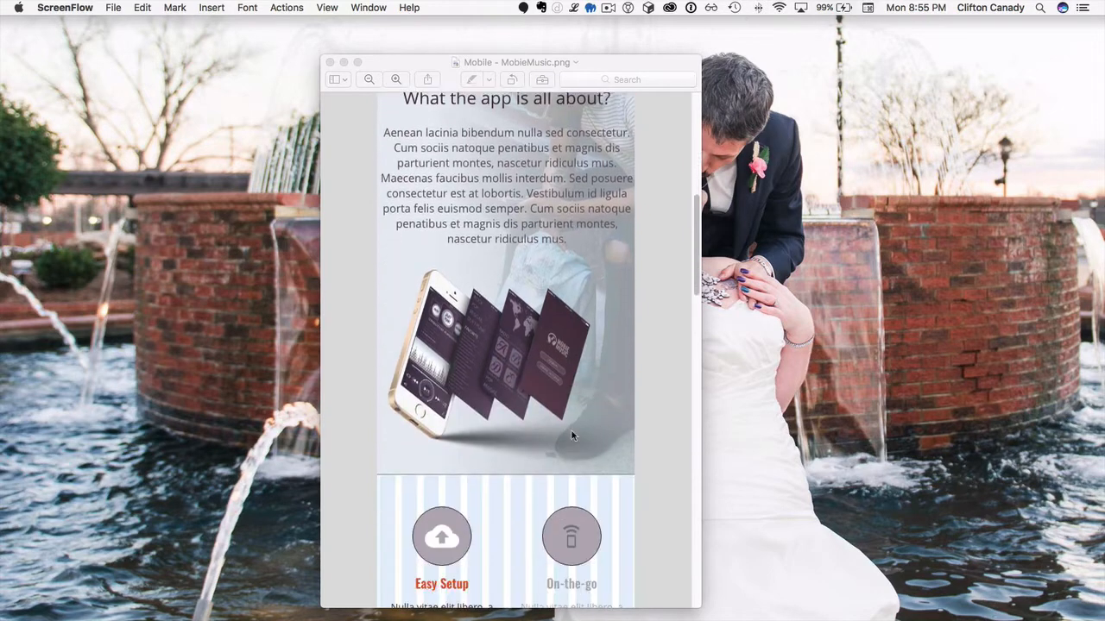
{"action": "scroll", "coordinate": [571, 436], "scroll_direction": "down", "scroll_amount": 3}
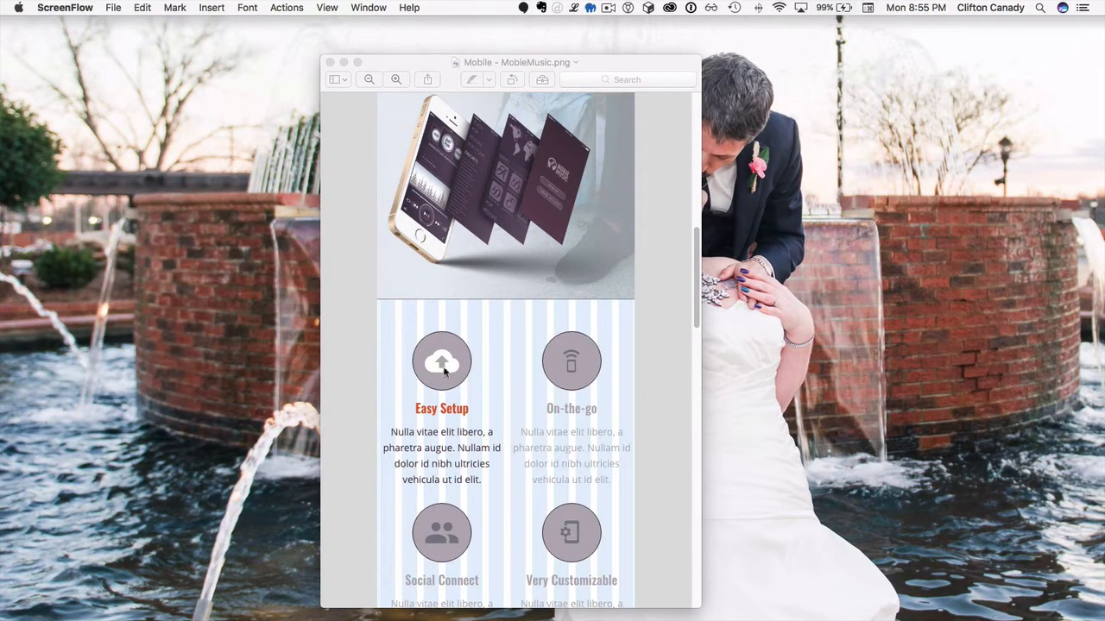
{"action": "scroll", "coordinate": [500, 386], "scroll_direction": "down", "scroll_amount": 10}
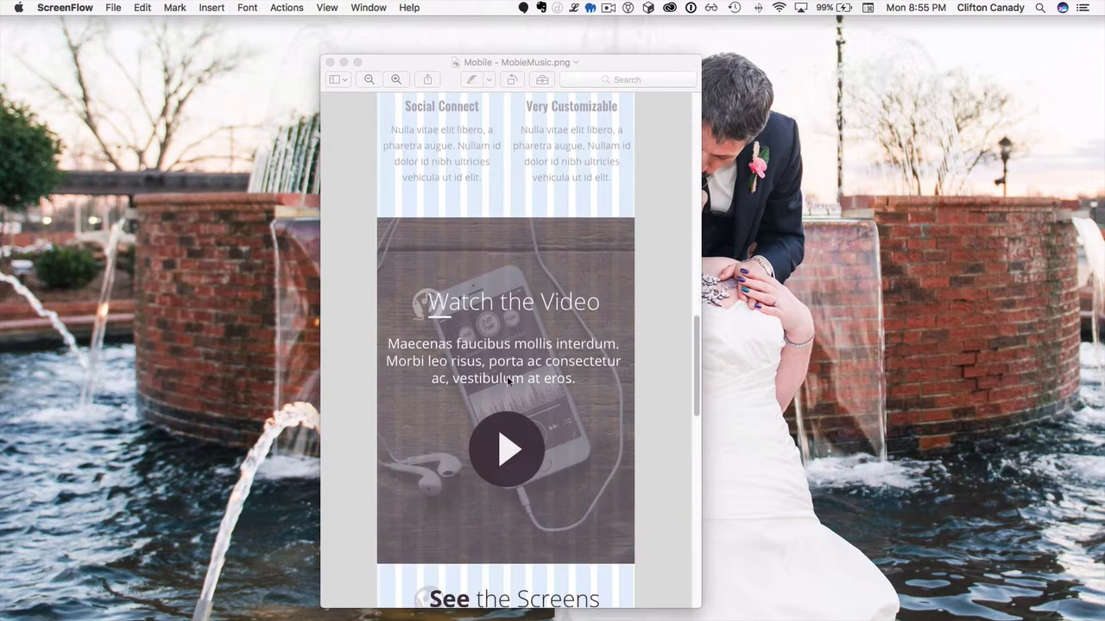
{"action": "scroll", "coordinate": [508, 381], "scroll_direction": "down", "scroll_amount": 3}
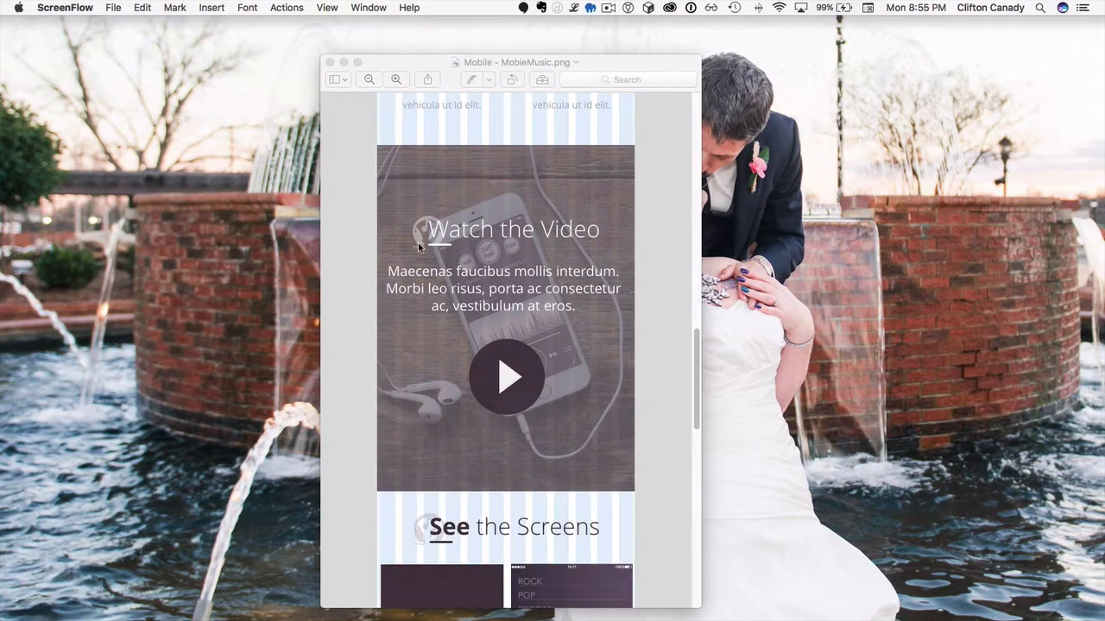
{"action": "scroll", "coordinate": [418, 245], "scroll_direction": "down", "scroll_amount": 10}
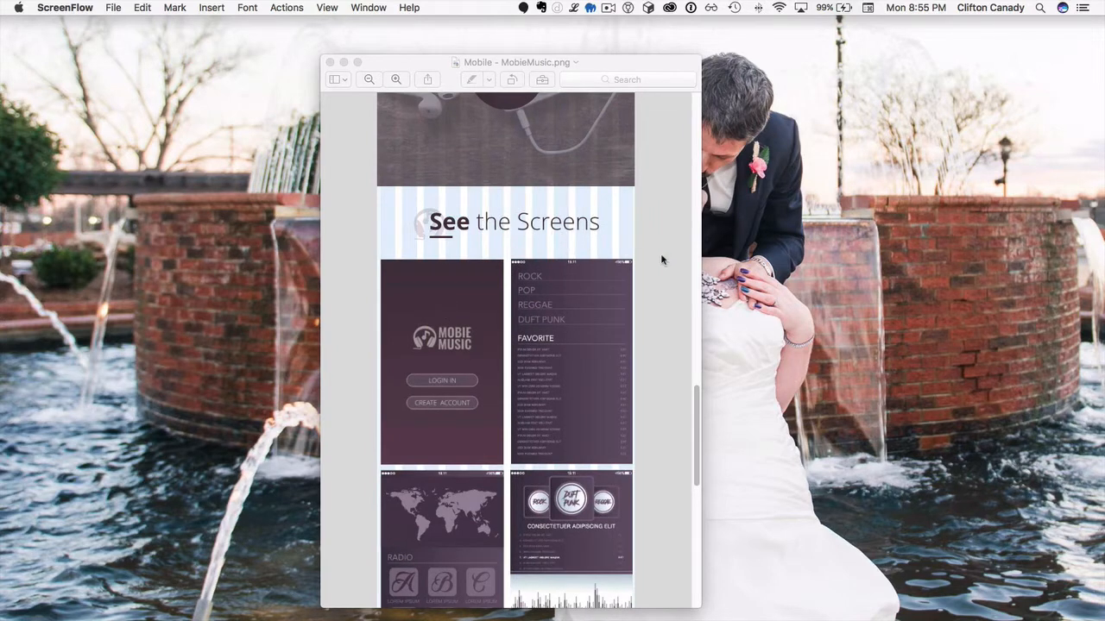
{"action": "scroll", "coordinate": [575, 397], "scroll_direction": "down", "scroll_amount": 6}
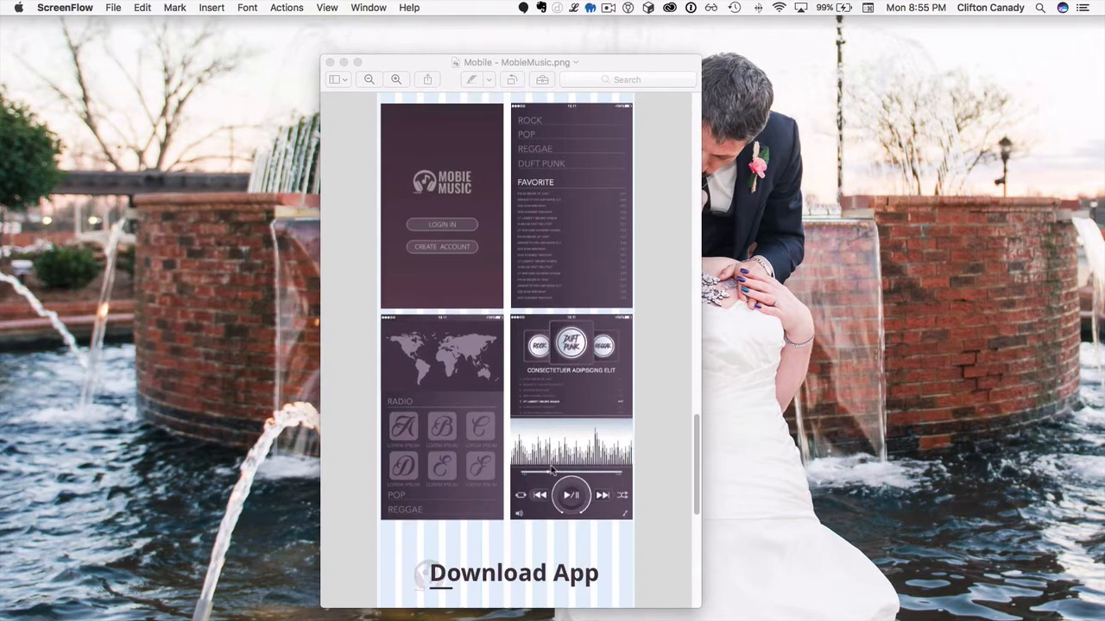
{"action": "scroll", "coordinate": [532, 423], "scroll_direction": "down", "scroll_amount": 9}
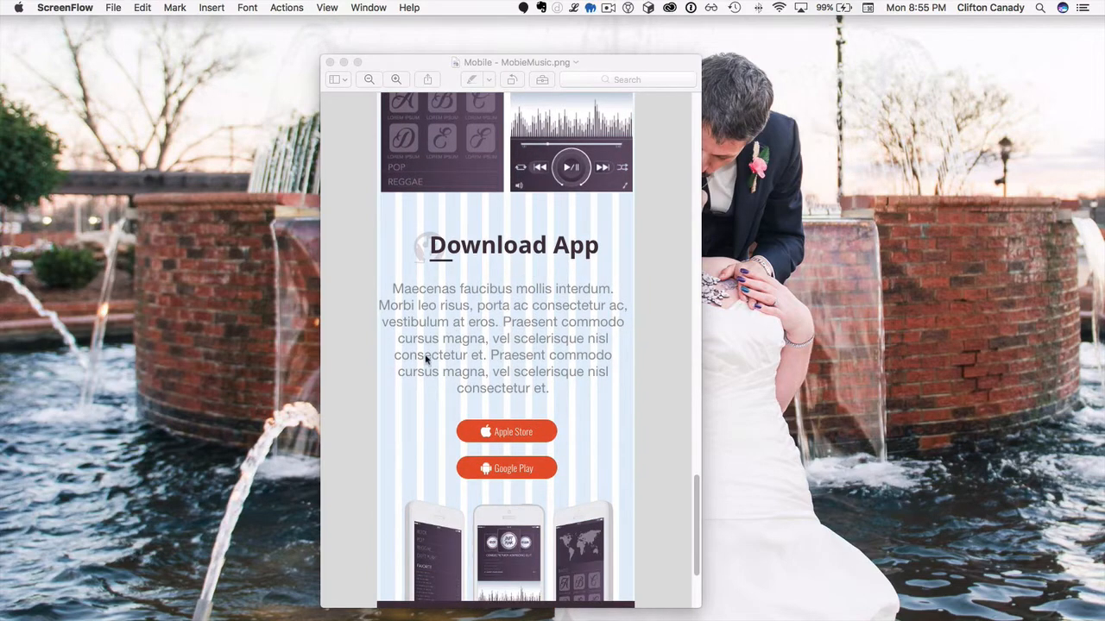
{"action": "scroll", "coordinate": [427, 361], "scroll_direction": "down", "scroll_amount": 5}
{"action": "scroll", "coordinate": [478, 523], "scroll_direction": "up", "scroll_amount": 20}
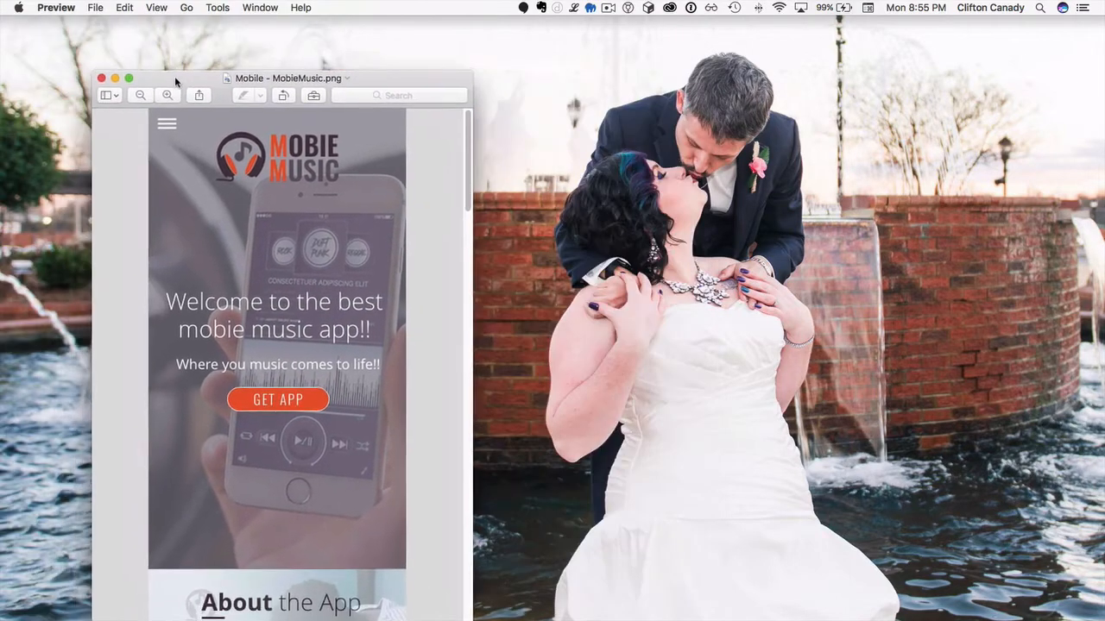
Step: Switch to Adobe XD and create a new document with the iPhone 6/7 artboard preset, 375 × 667 px
{"action": "left_click_drag", "start_coordinate": [176, 77], "coordinate": [176, 76]}
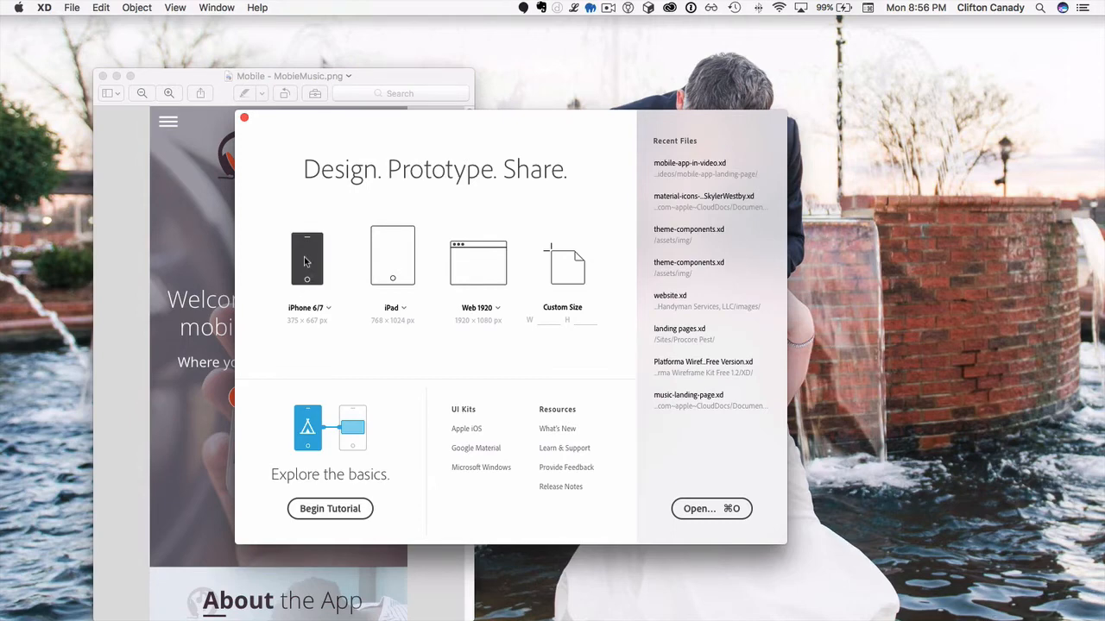
{"action": "left_click", "coordinate": [128, 198]}
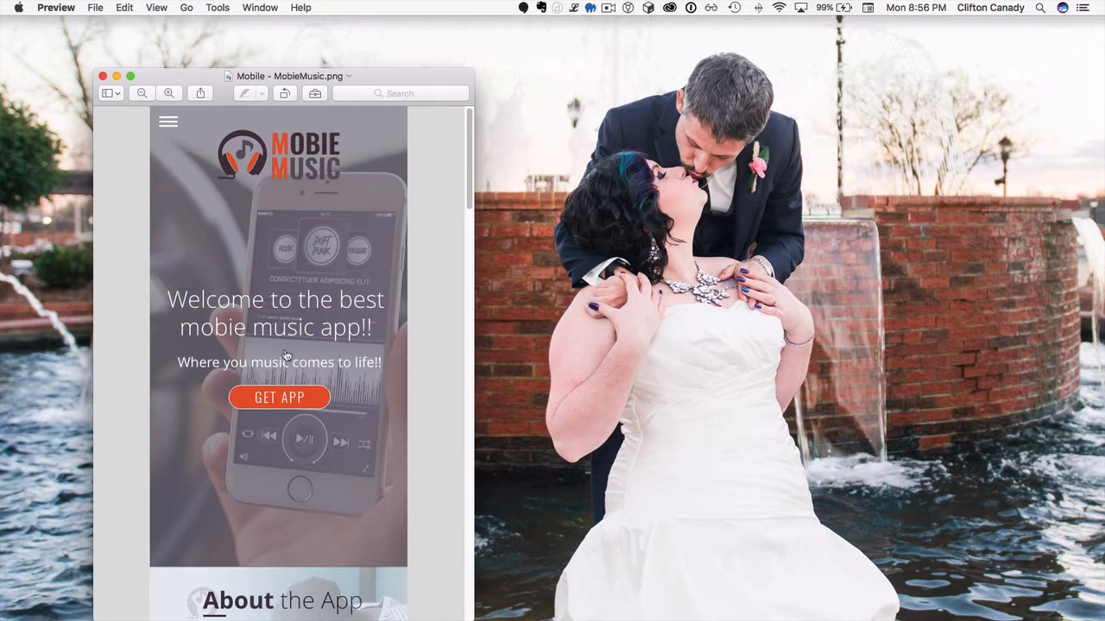
{"action": "key", "text": "super+Tab"}
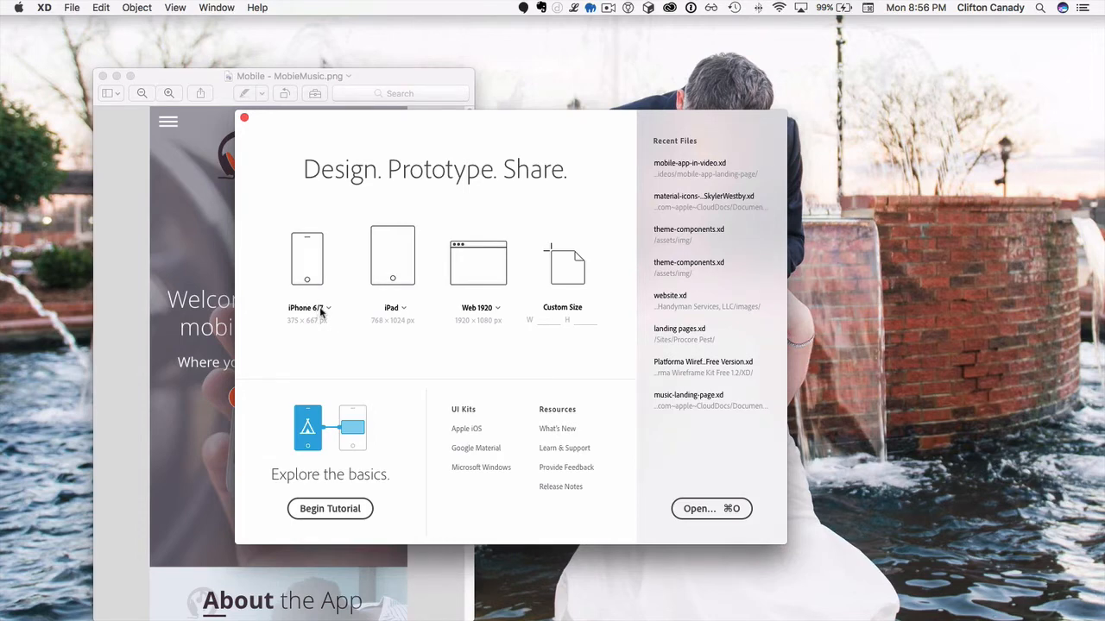
{"action": "left_click", "coordinate": [309, 259]}
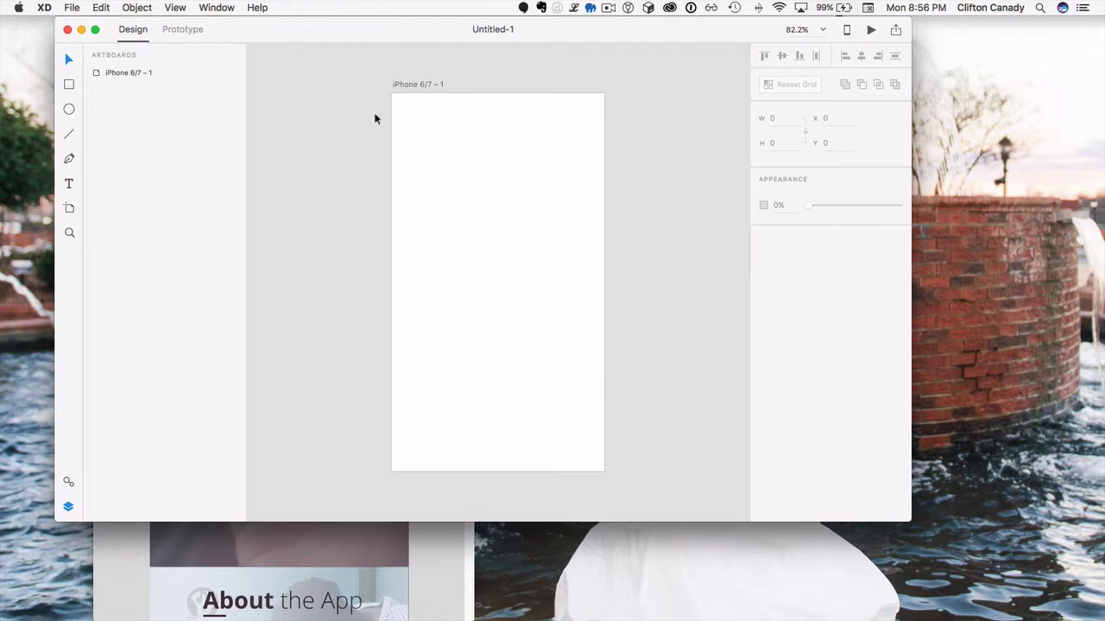
Step: Rename the iPhone artboard as Mobile
{"action": "left_click", "coordinate": [413, 84]}
{"action": "double_click", "coordinate": [414, 84]}
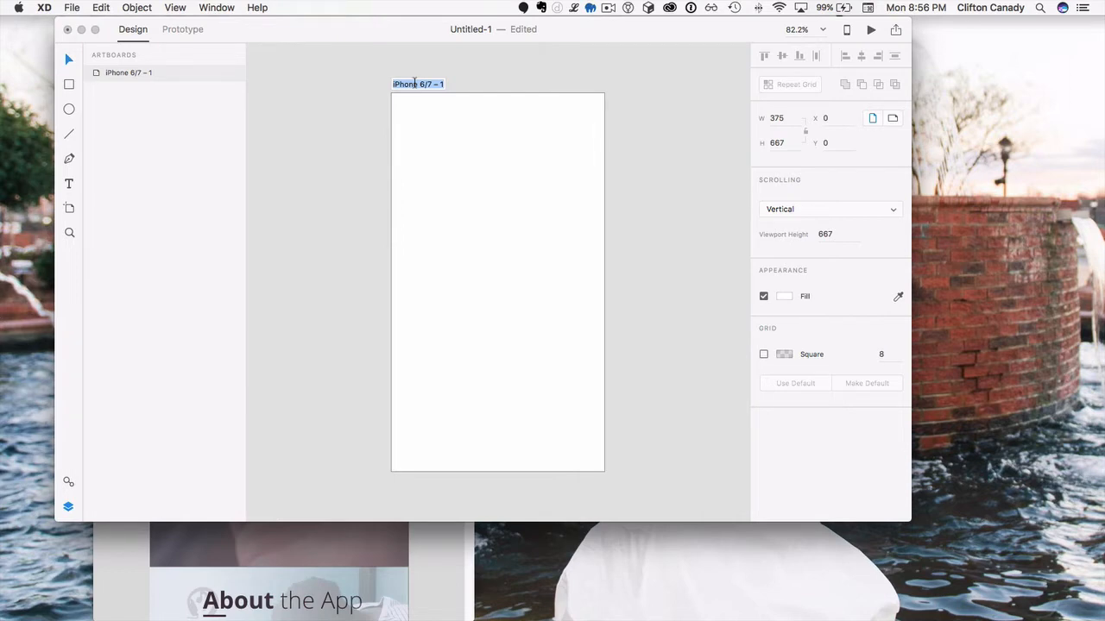
{"action": "type", "text": "Mobile"}
{"action": "left_click", "coordinate": [362, 150]}
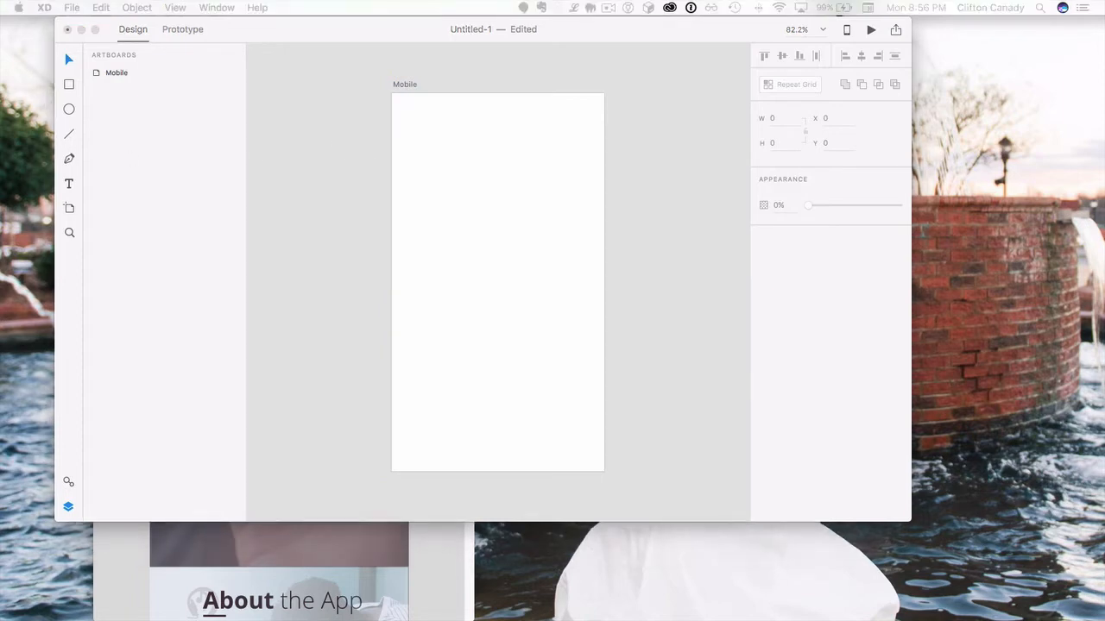
Step: Paste the copied Mobie Music logo and phone photo onto the Mobile artboard and shift the photo sideways to about X -561, Y -8
{"action": "left_click", "coordinate": [319, 176]}
{"action": "key", "text": "super+v"}
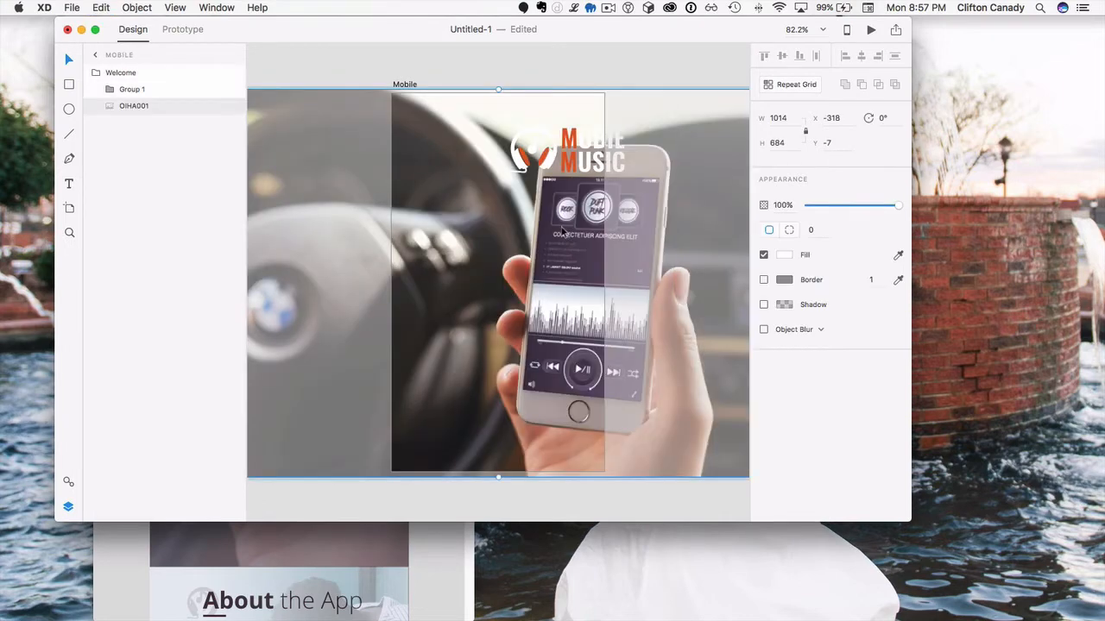
{"action": "left_click_drag", "start_coordinate": [725, 216], "coordinate": [589, 215]}
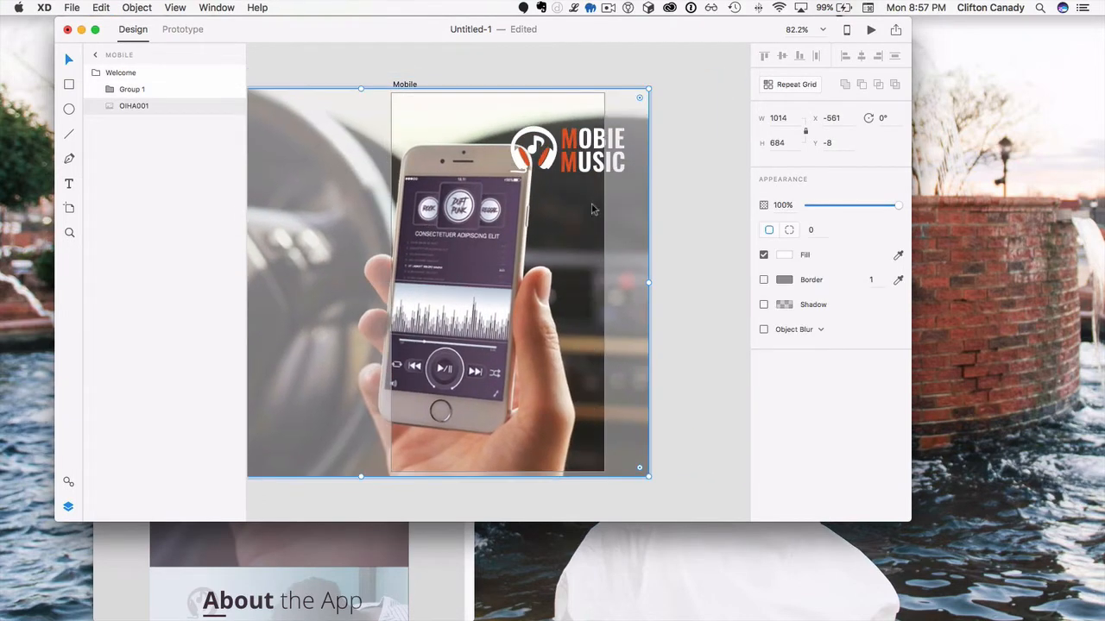
Step: Move the logo group off the artboard's right side and reposition the phone photo at about X -460, Y -17
{"action": "left_click", "coordinate": [565, 135]}
{"action": "left_click_drag", "start_coordinate": [568, 137], "coordinate": [711, 110]}
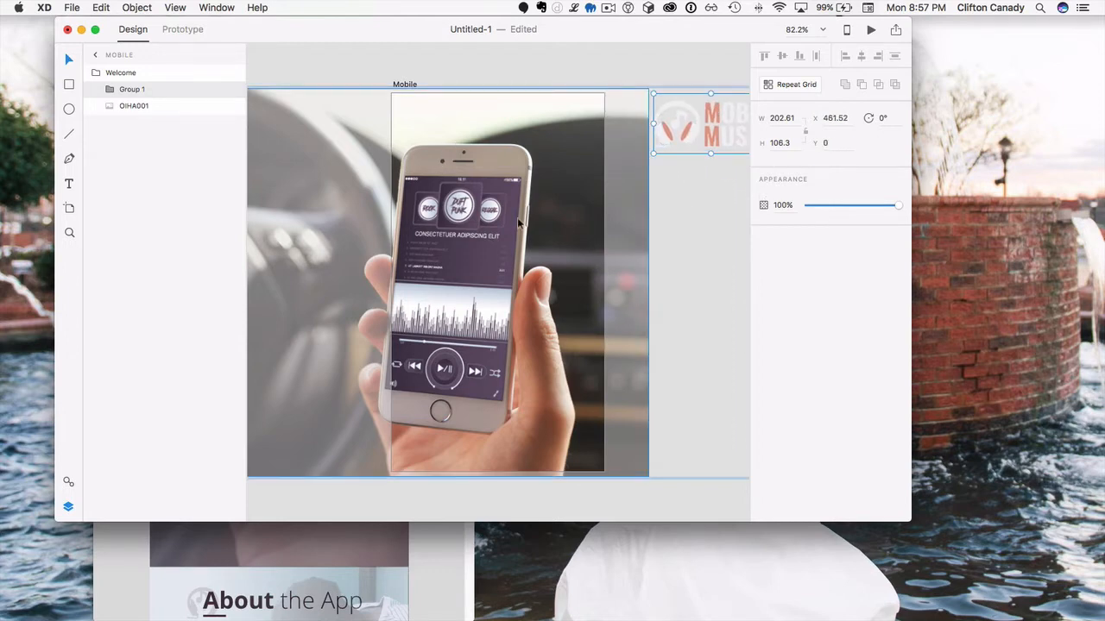
{"action": "left_click_drag", "start_coordinate": [505, 223], "coordinate": [558, 217]}
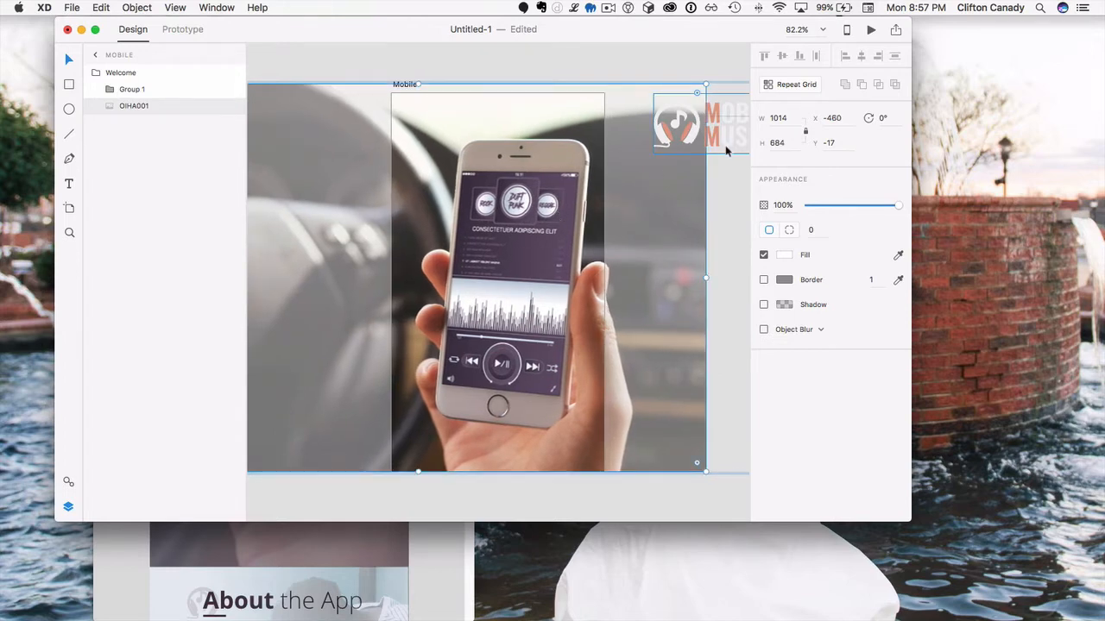
{"action": "left_click", "coordinate": [359, 256]}
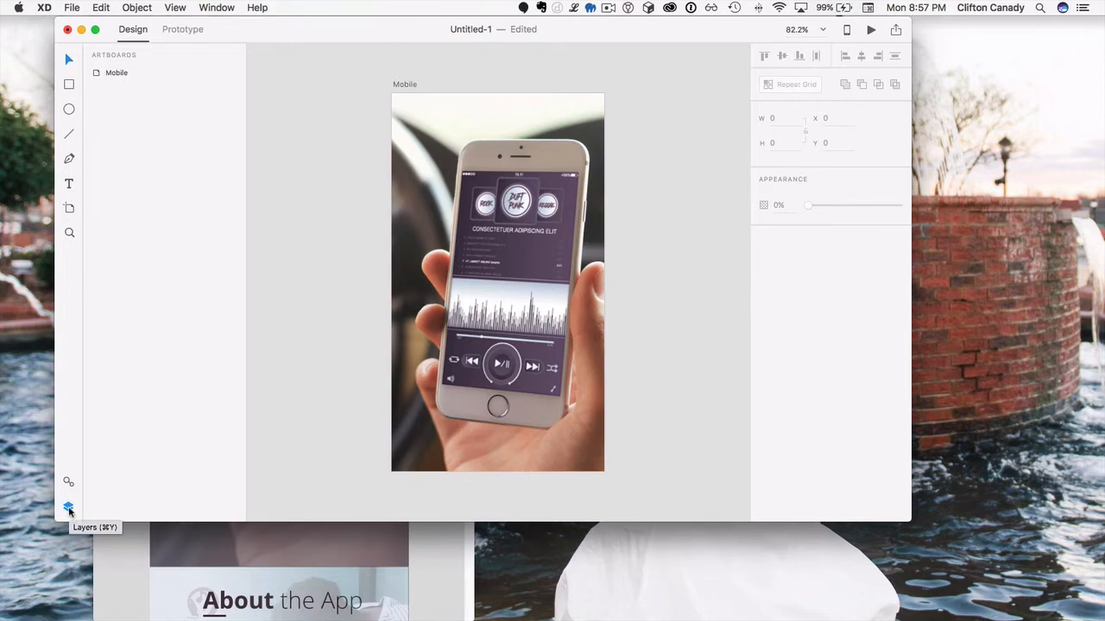
Step: Display the document's saved assets in place of its layers
{"action": "left_click", "coordinate": [68, 482]}
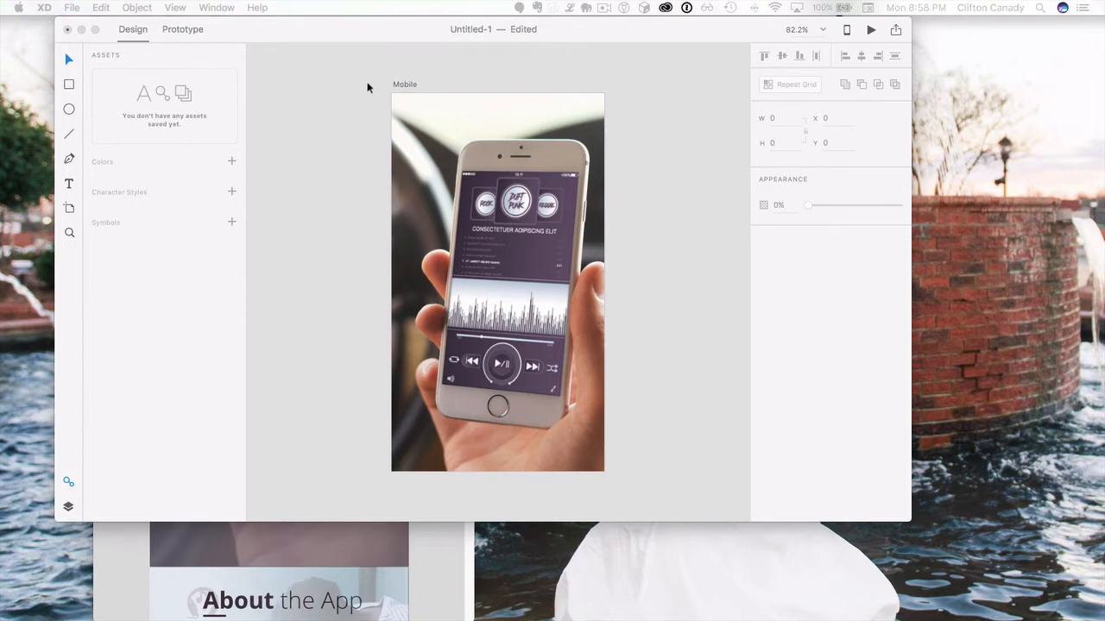
Step: Switch to the Coolors palette in Chrome and reorder its colours as #5E5461, #7E7B89, #B4AFB6, #C4D2DD, #E5EBF0
{"action": "key", "text": "super+Tab"}
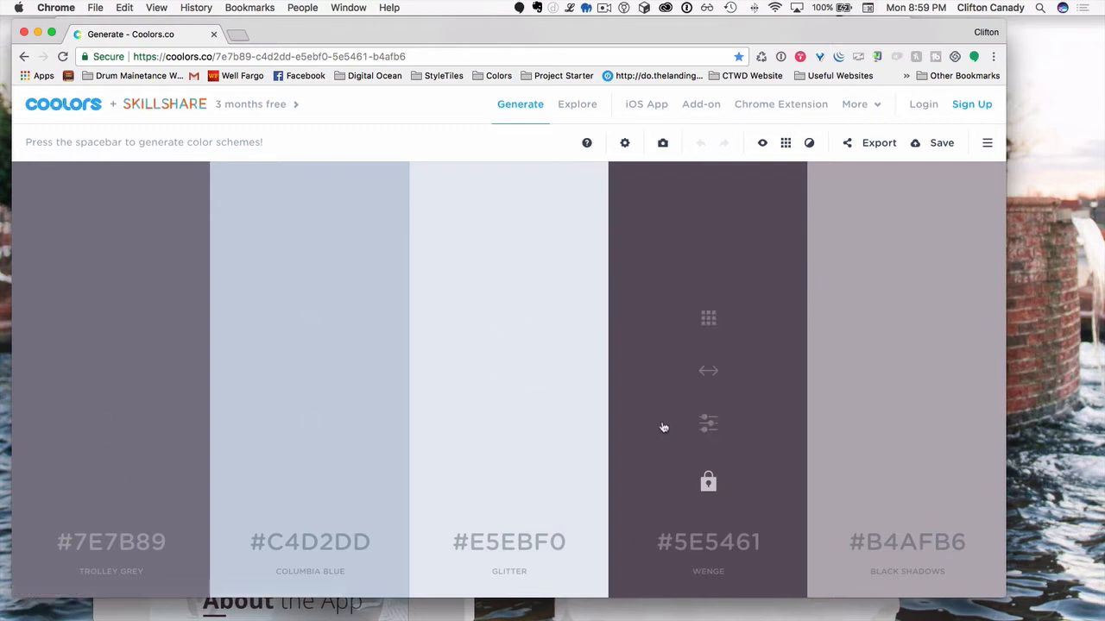
{"action": "left_click_drag", "start_coordinate": [708, 370], "coordinate": [124, 279]}
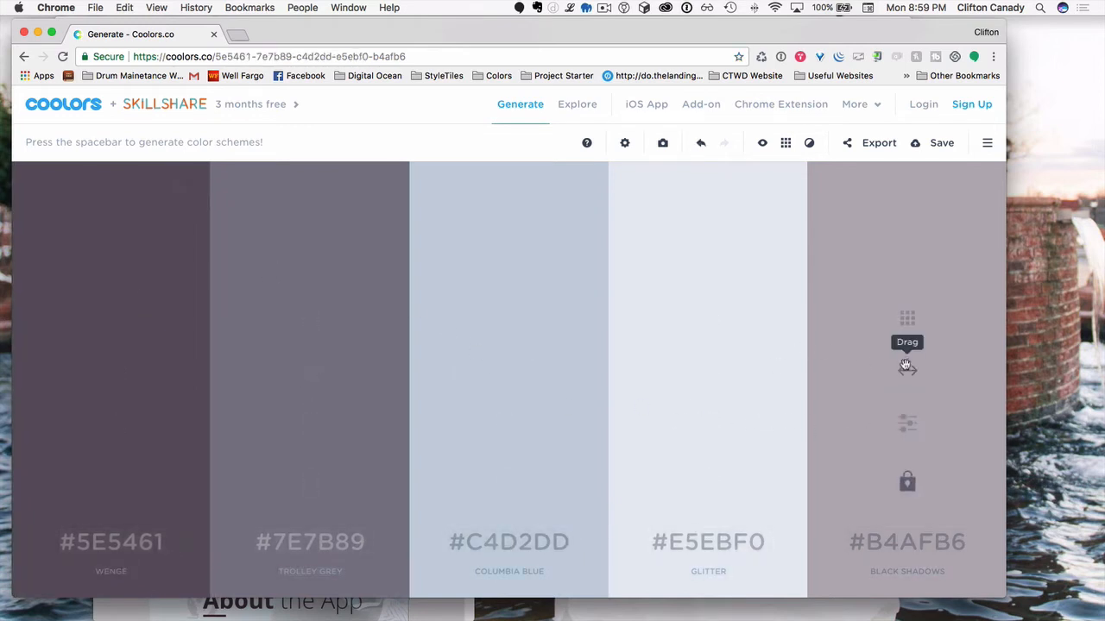
{"action": "left_click_drag", "start_coordinate": [907, 368], "coordinate": [521, 326]}
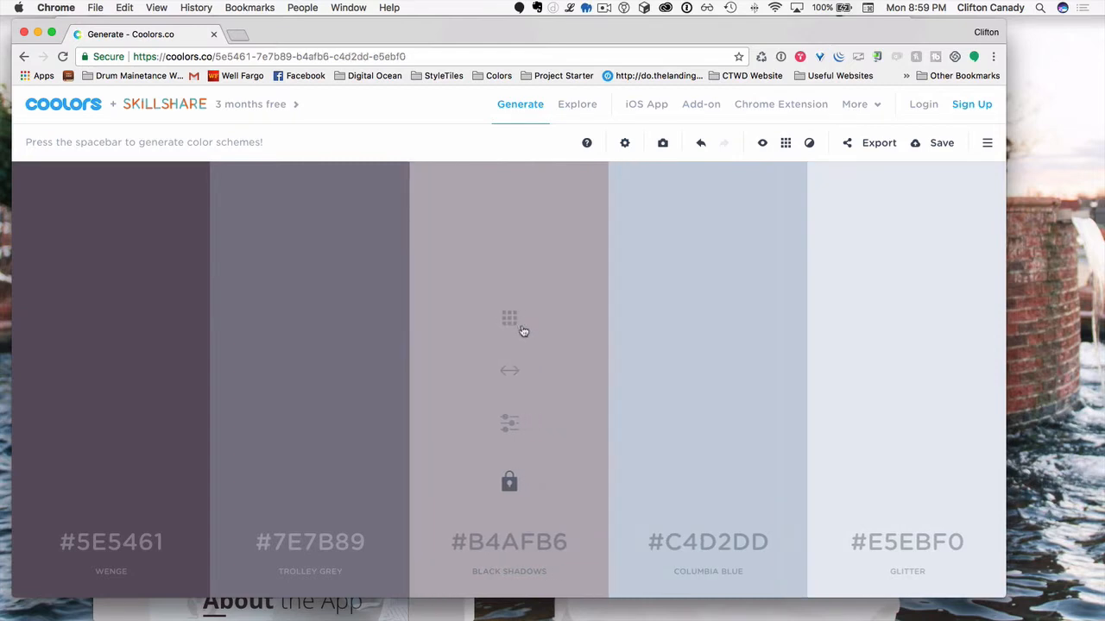
Step: Lock the first three Coolors colours (#5E5461, #7E7B89, #B4AFB6) and generate several alternatives for the remaining two
{"action": "left_click", "coordinate": [510, 425]}
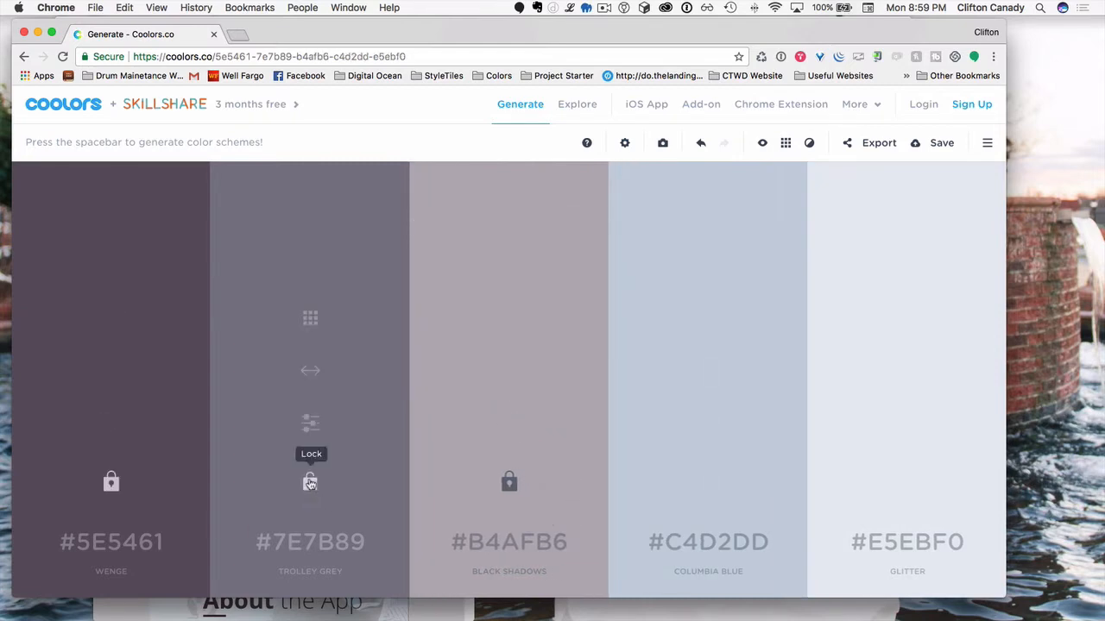
{"action": "left_click", "coordinate": [310, 483]}
{"action": "key", "text": "space"}
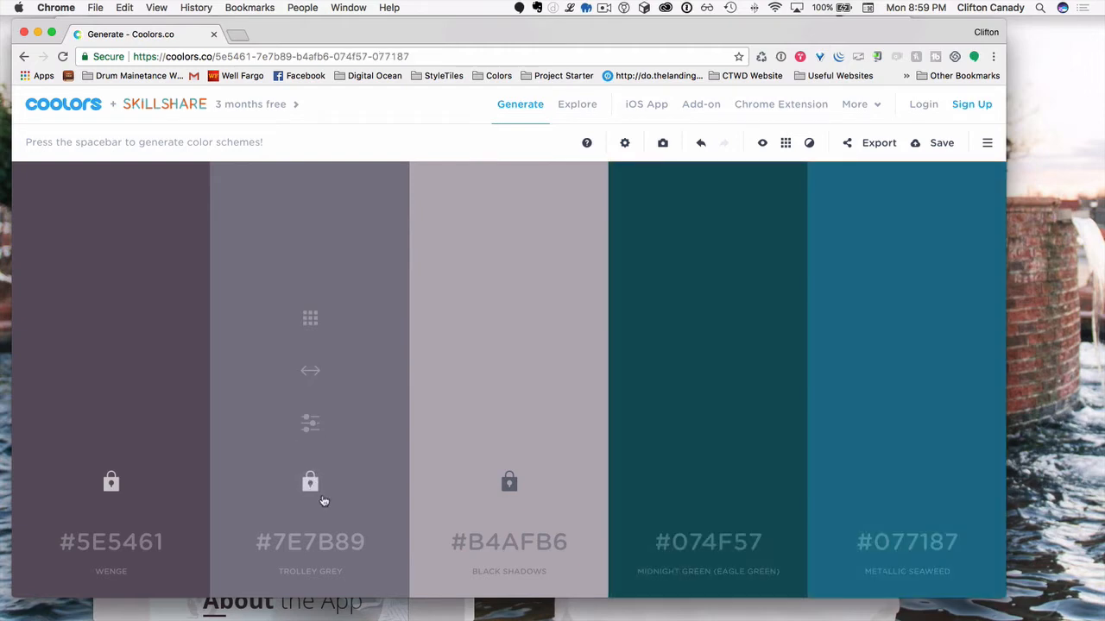
{"action": "key", "text": "space"}
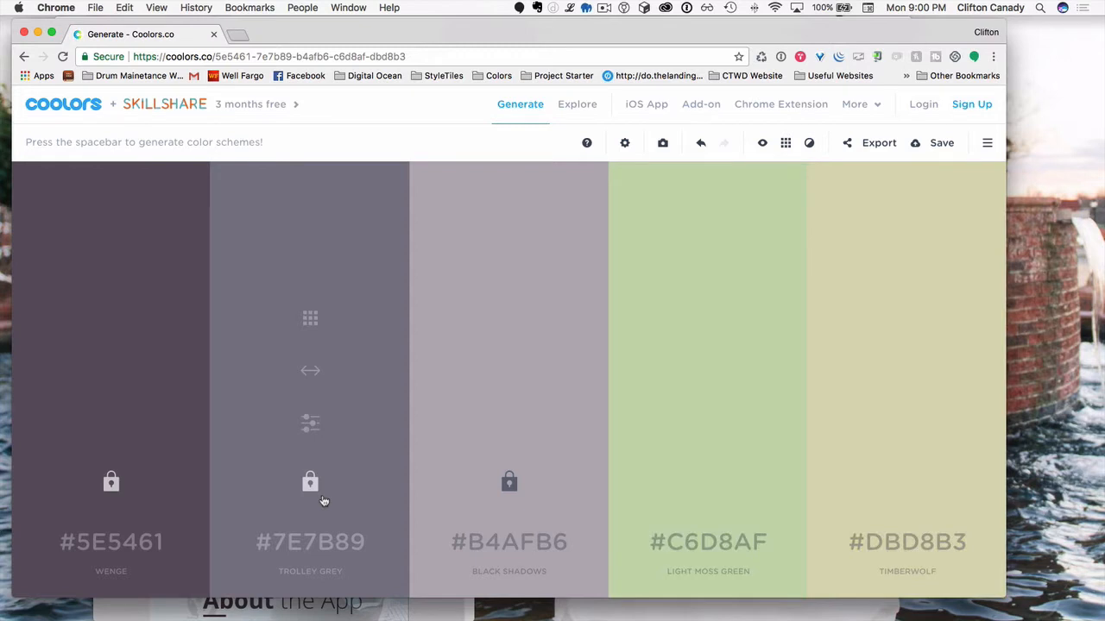
{"action": "key", "text": "space"}
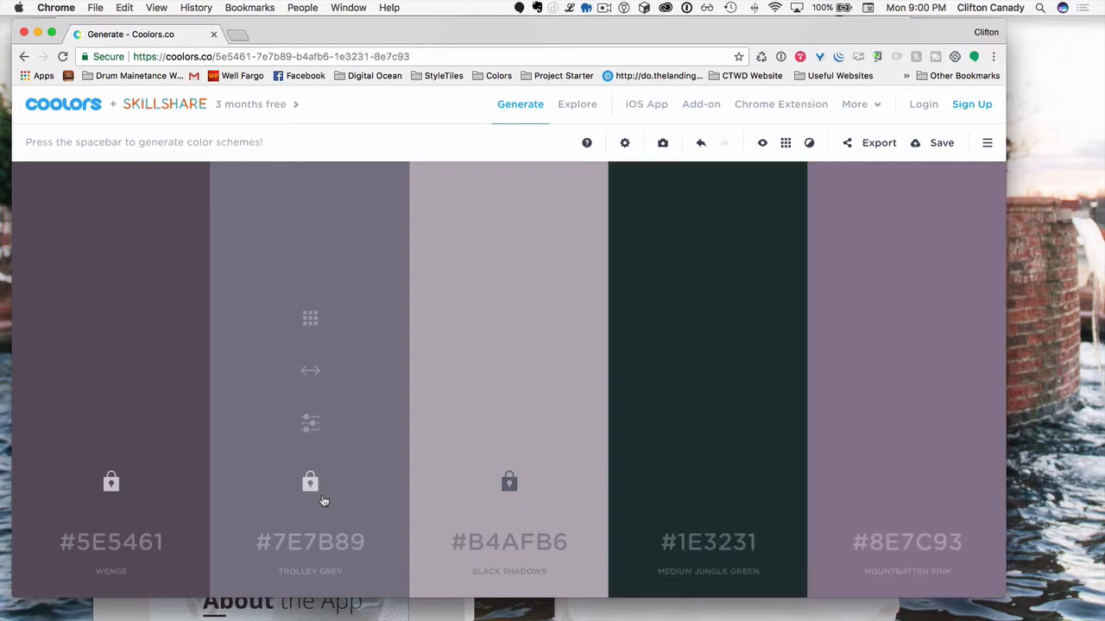
Step: Reload the saved Coolors palette from the Colors bookmarks folder
{"action": "left_click", "coordinate": [399, 57]}
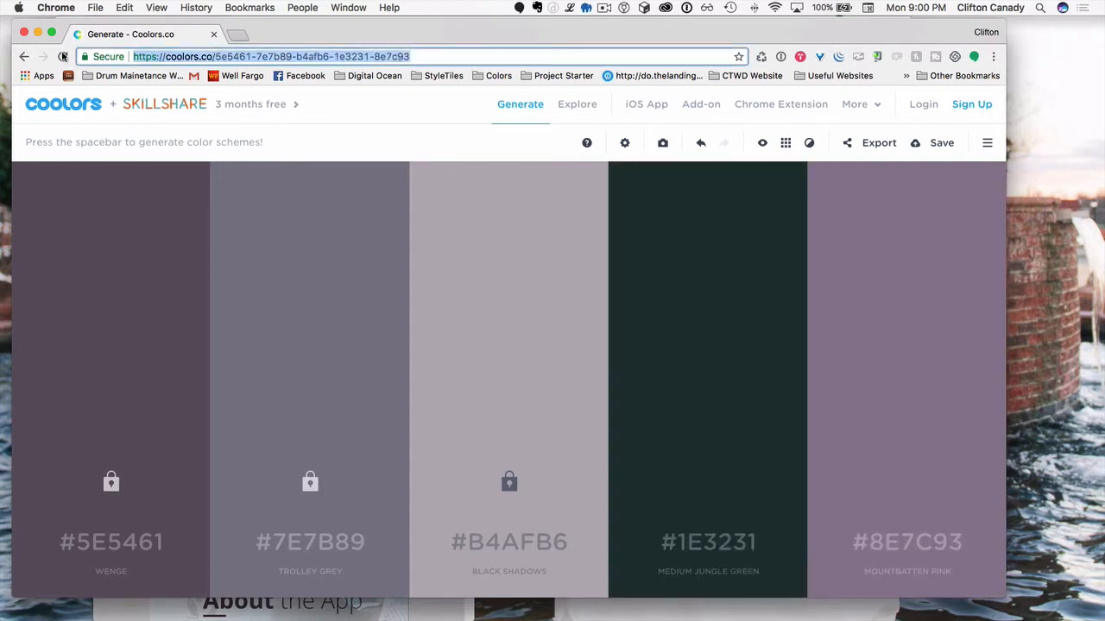
{"action": "left_click", "coordinate": [499, 75]}
{"action": "left_click", "coordinate": [530, 181]}
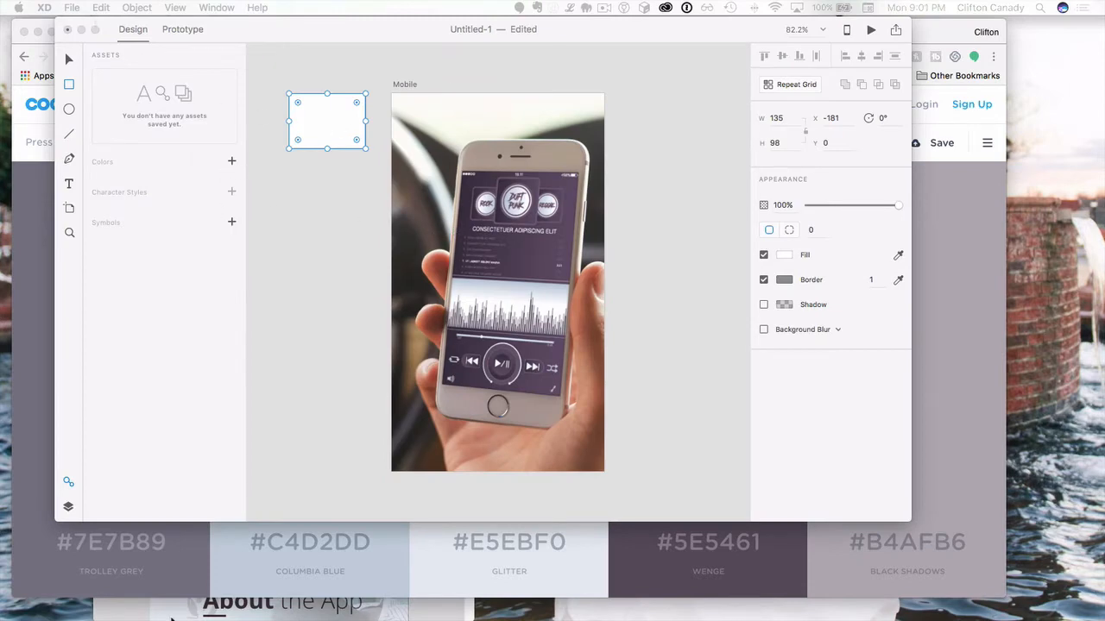
Step: Copy hex 5E5461 from the Coolors palette and apply it as the fill of the small rectangle beside the Mobile artboard
{"action": "left_click", "coordinate": [178, 572]}
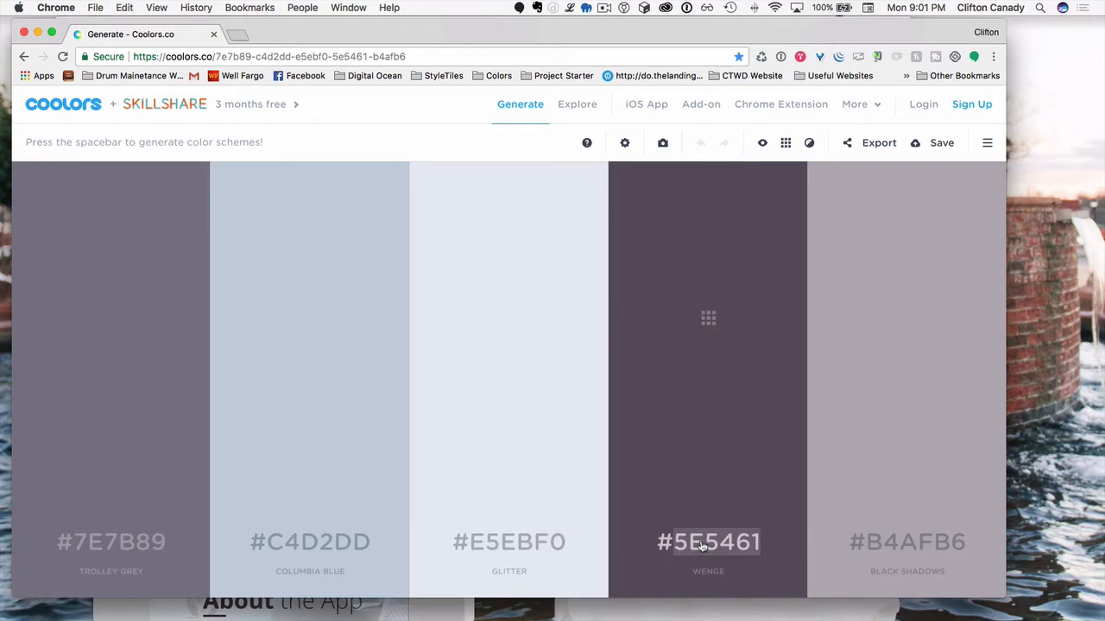
{"action": "key", "text": "super+Tab"}
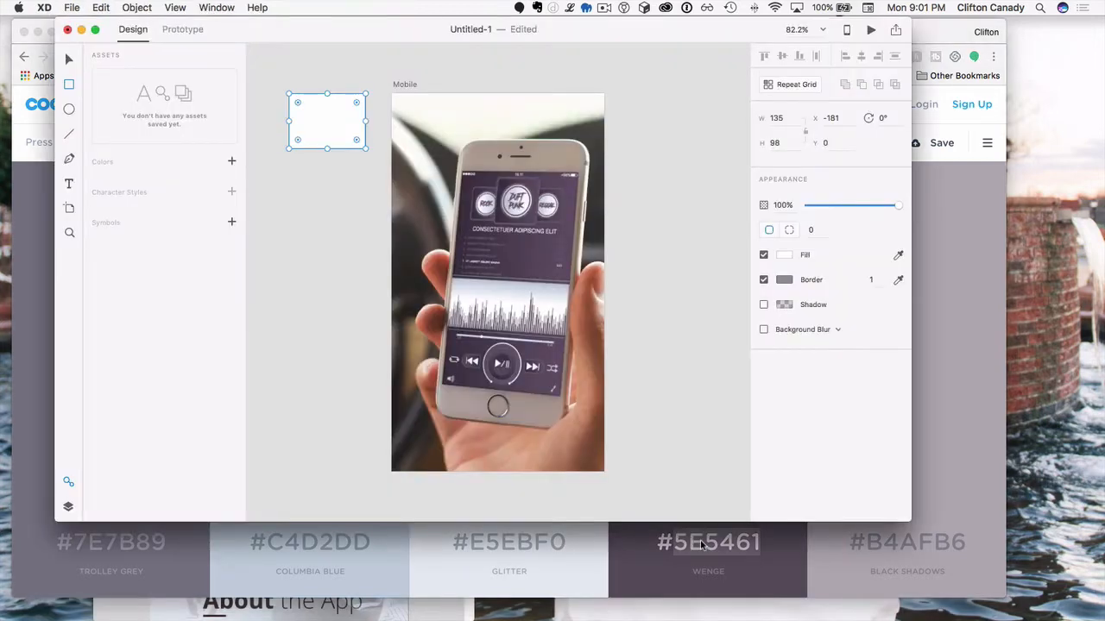
{"action": "left_click", "coordinate": [784, 255]}
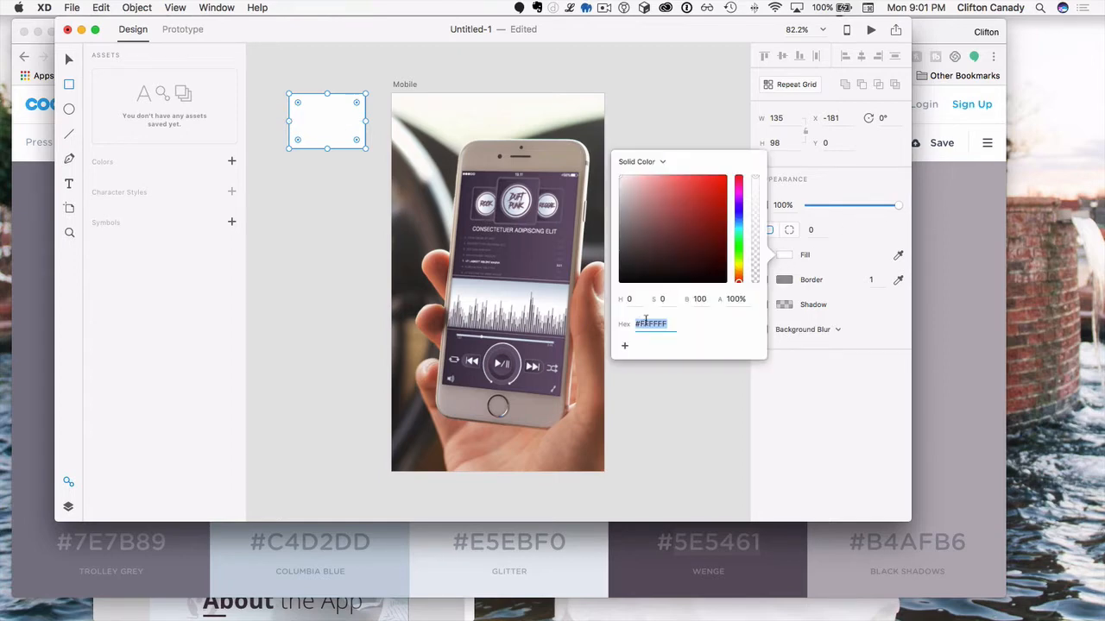
{"action": "type", "text": "5E5461"}
{"action": "key", "text": "Return"}
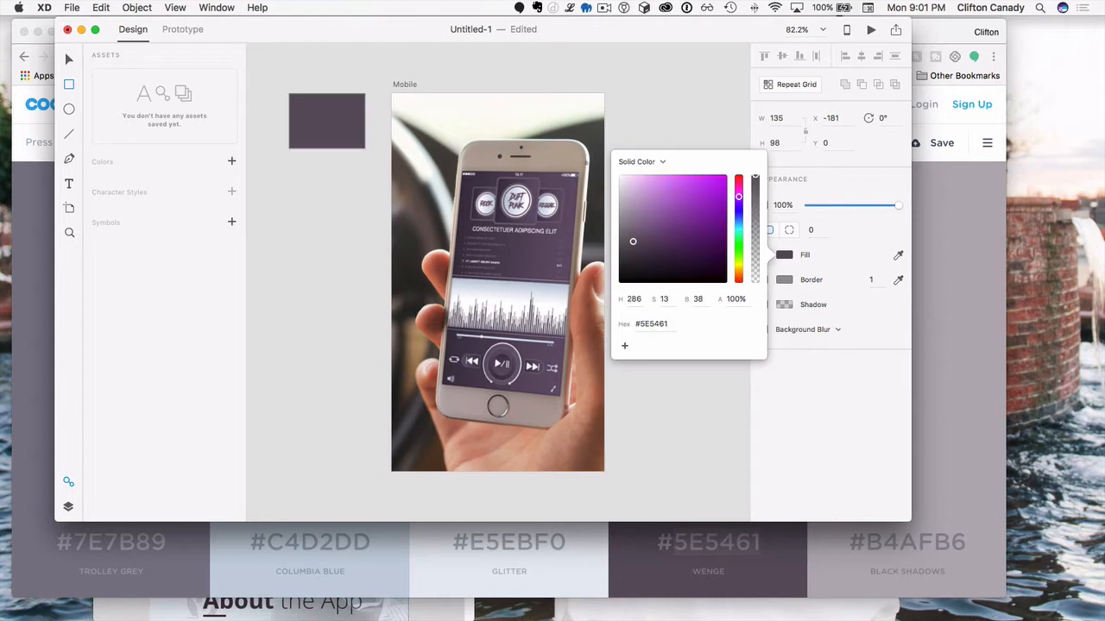
Step: Save the rectangle's #5E5461 fill as a colour asset, leaving out its grey border colour and turning the border off
{"action": "left_click", "coordinate": [231, 163]}
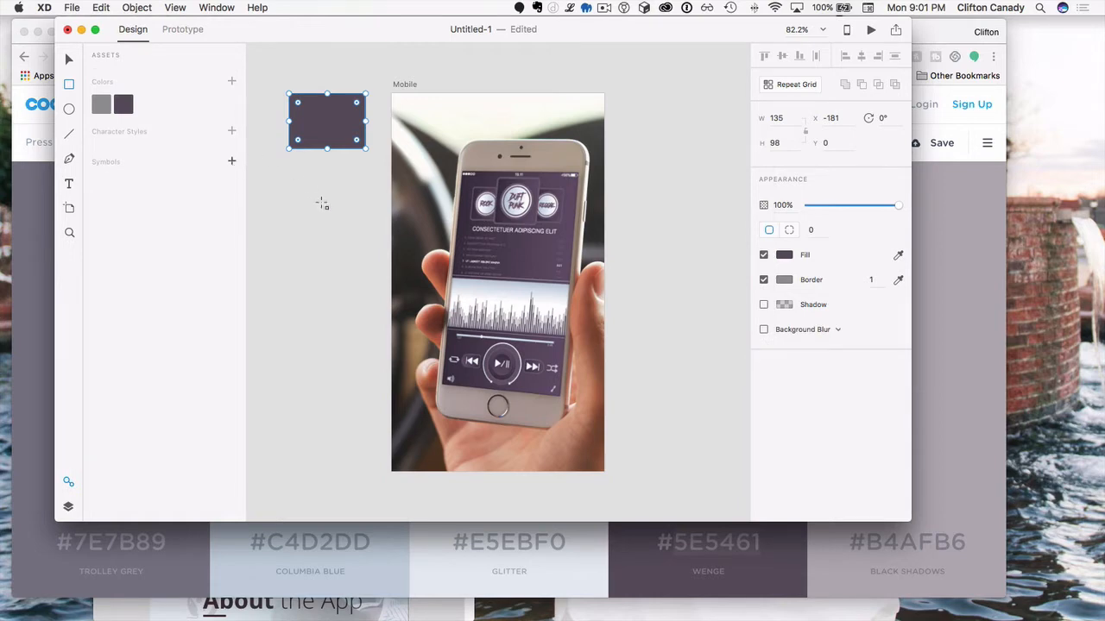
{"action": "left_click", "coordinate": [101, 105]}
{"action": "right_click", "coordinate": [101, 104]}
{"action": "left_click", "coordinate": [117, 173]}
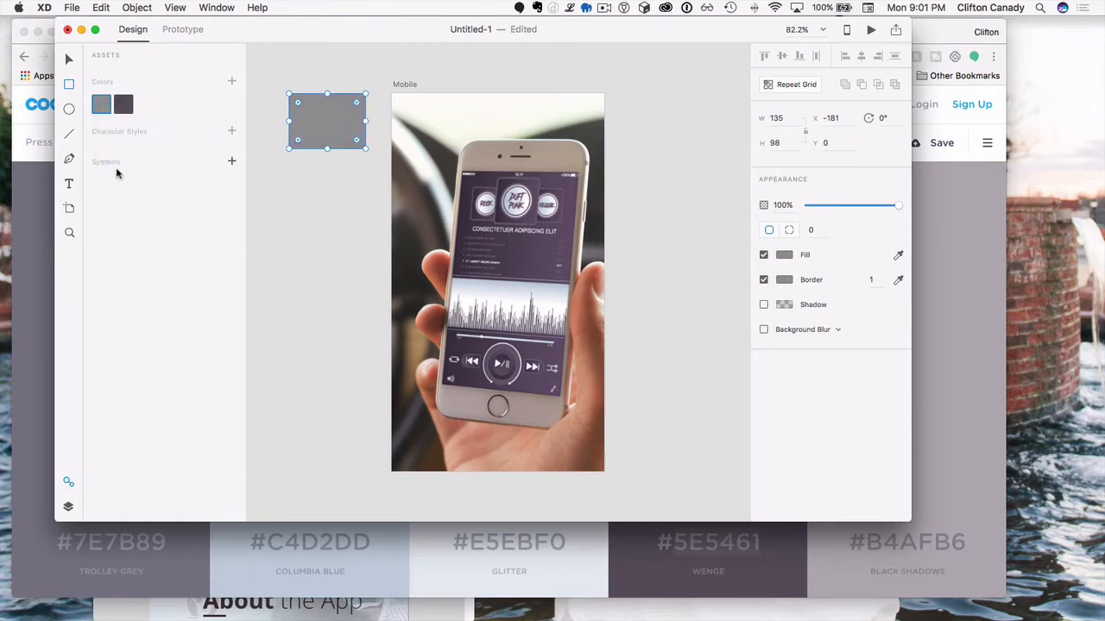
{"action": "key", "text": "super+z"}
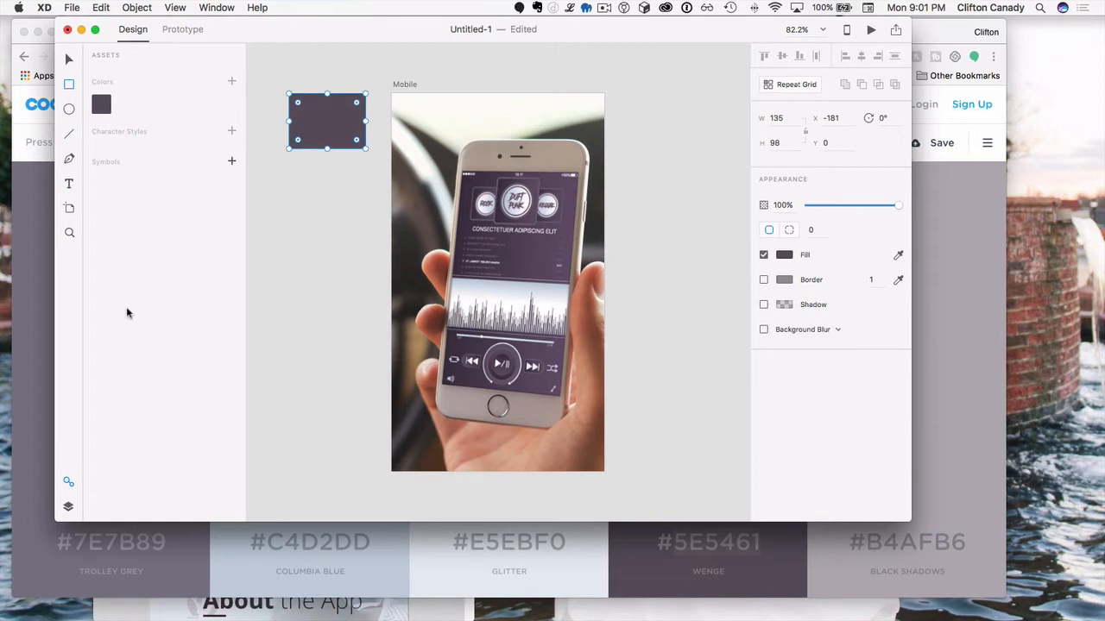
Step: Switch to Chrome, reorder the Coolors palette as #5E5461, #7E7B89, #B4AFB6, #C4D2DD, #E5EBF0, and lock all five colours
{"action": "left_click", "coordinate": [593, 566]}
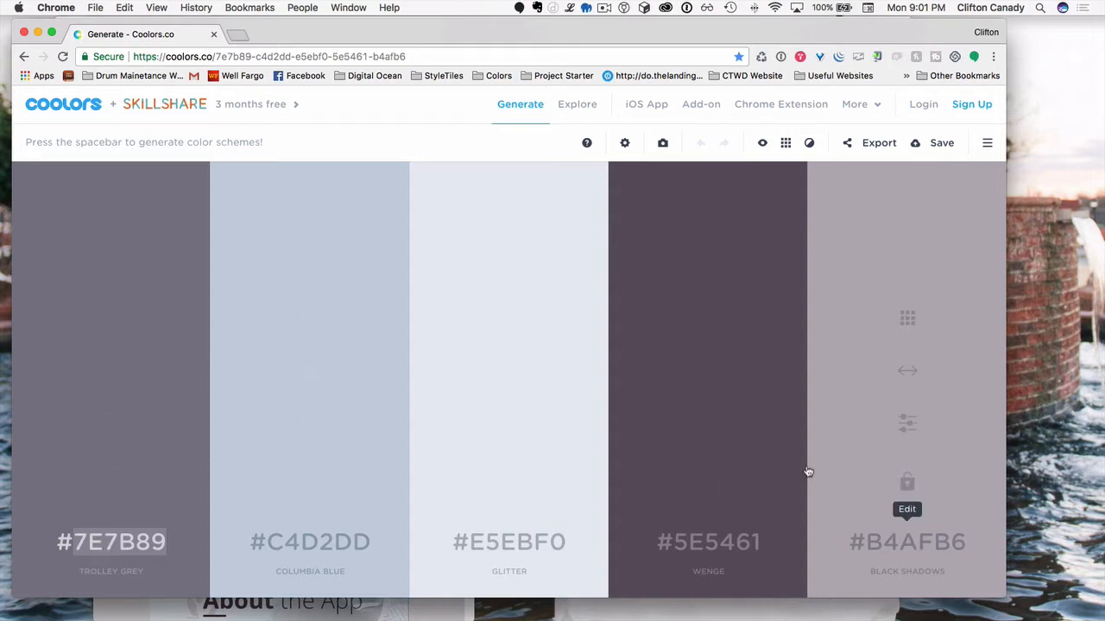
{"action": "left_click_drag", "start_coordinate": [707, 368], "coordinate": [158, 321]}
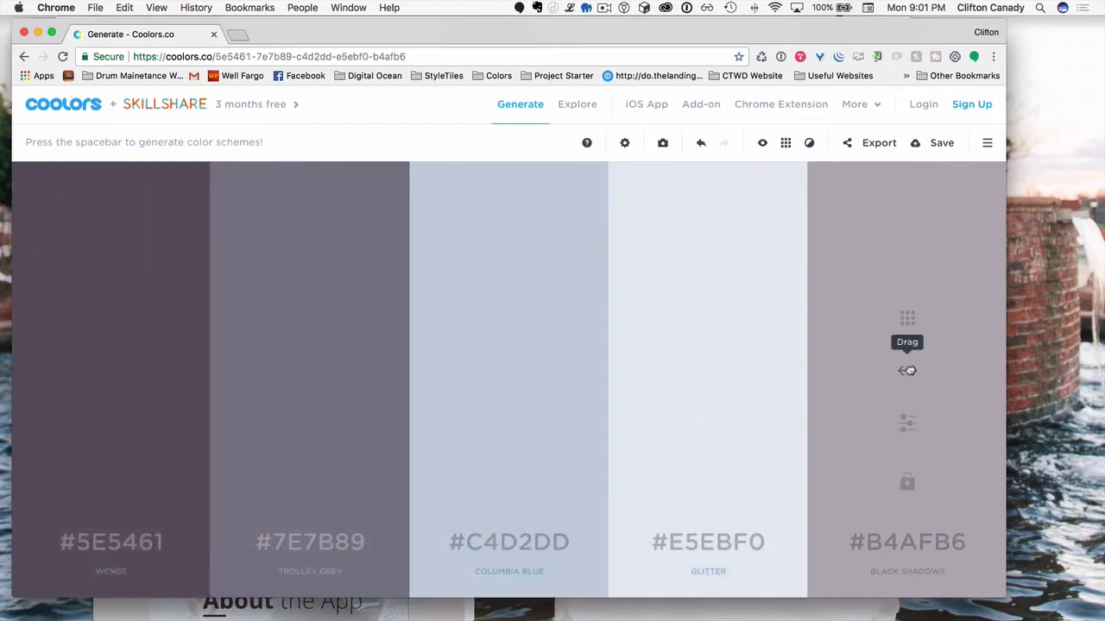
{"action": "left_click_drag", "start_coordinate": [907, 370], "coordinate": [518, 342]}
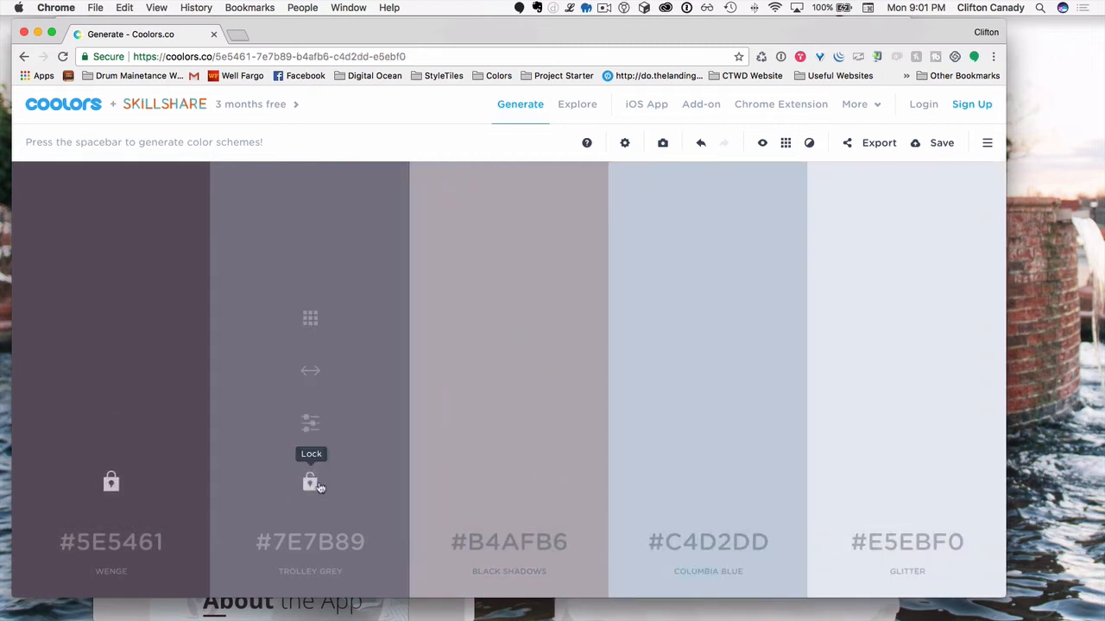
{"action": "left_click", "coordinate": [309, 481]}
{"action": "left_click", "coordinate": [507, 484]}
{"action": "left_click", "coordinate": [708, 482]}
{"action": "left_click", "coordinate": [907, 483]}
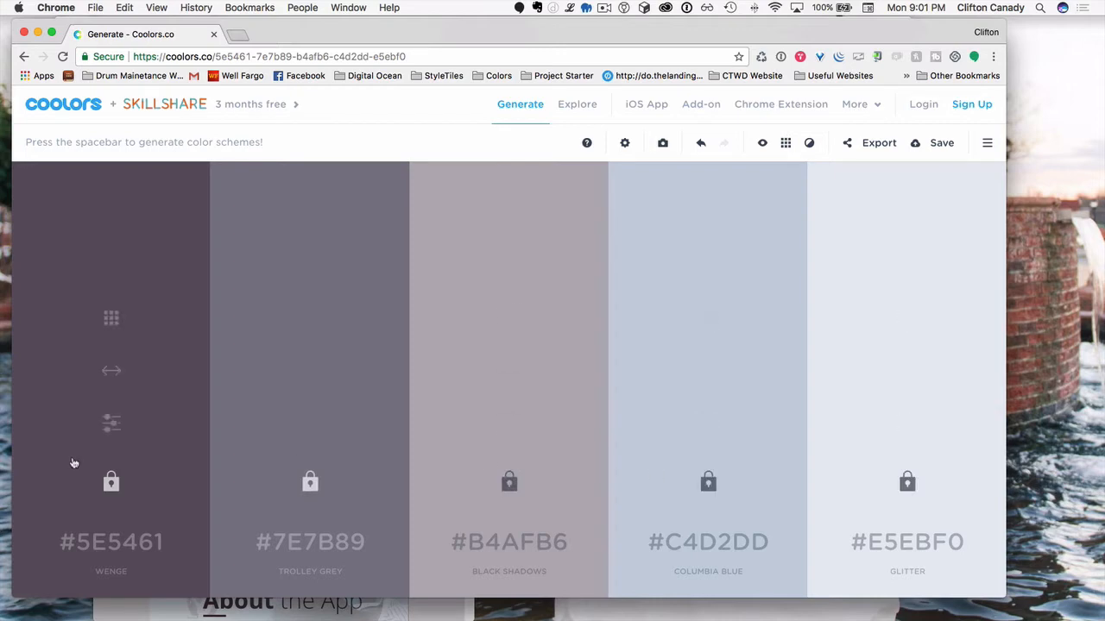
Step: Copy #7E7B89 from Coolors, set it as the small rectangle's fill in Adobe XD, and save it as a colour asset
{"action": "left_click", "coordinate": [305, 544]}
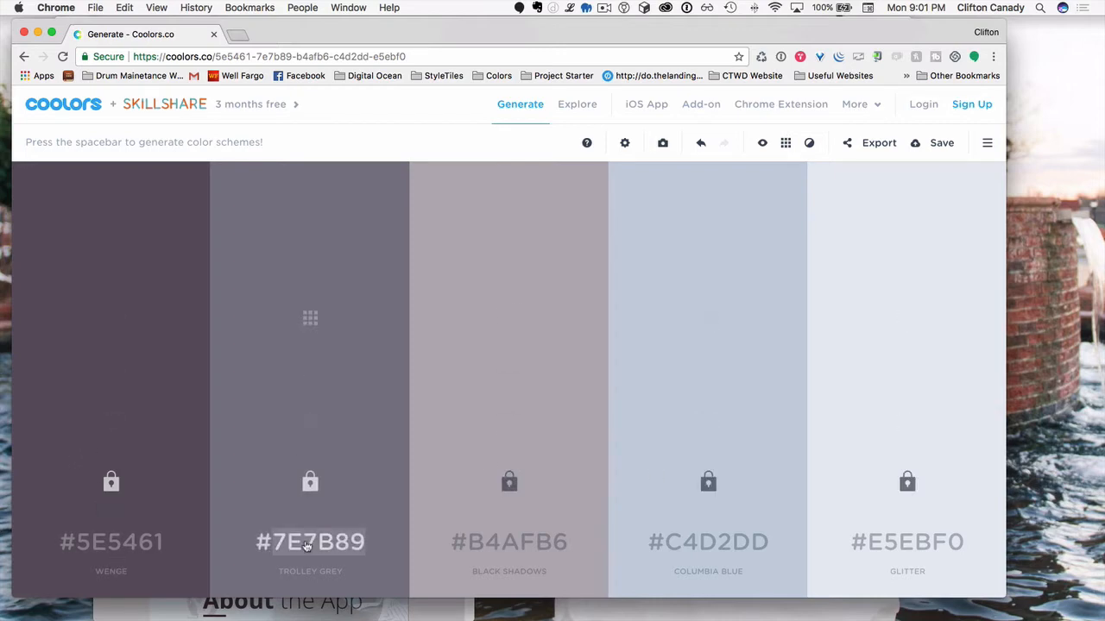
{"action": "key", "text": "super+Tab"}
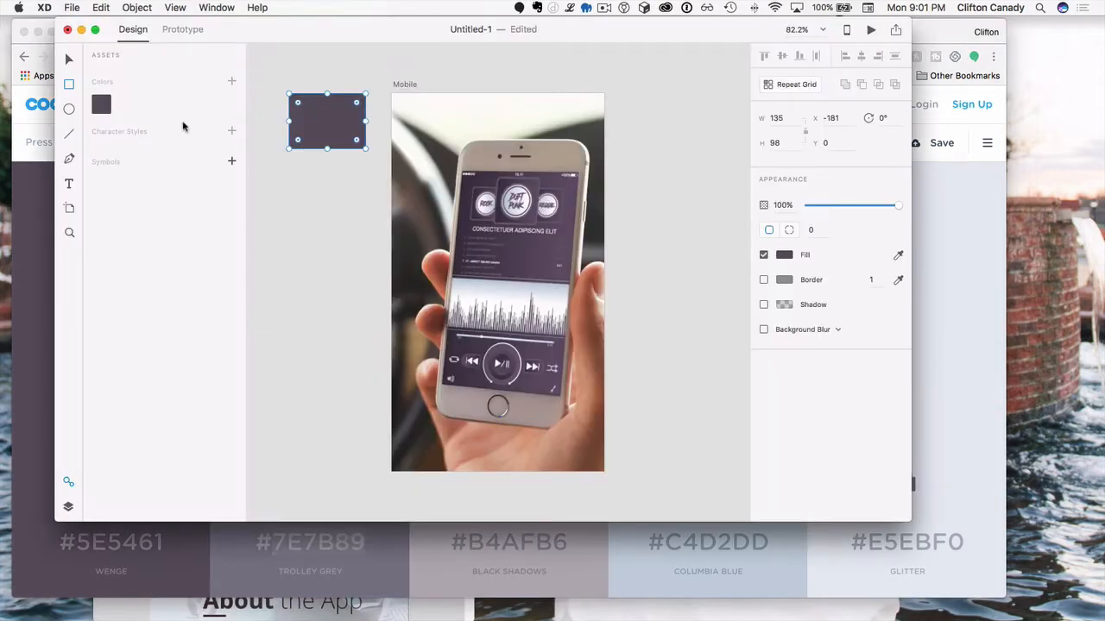
{"action": "left_click", "coordinate": [784, 255]}
{"action": "left_click", "coordinate": [625, 345]}
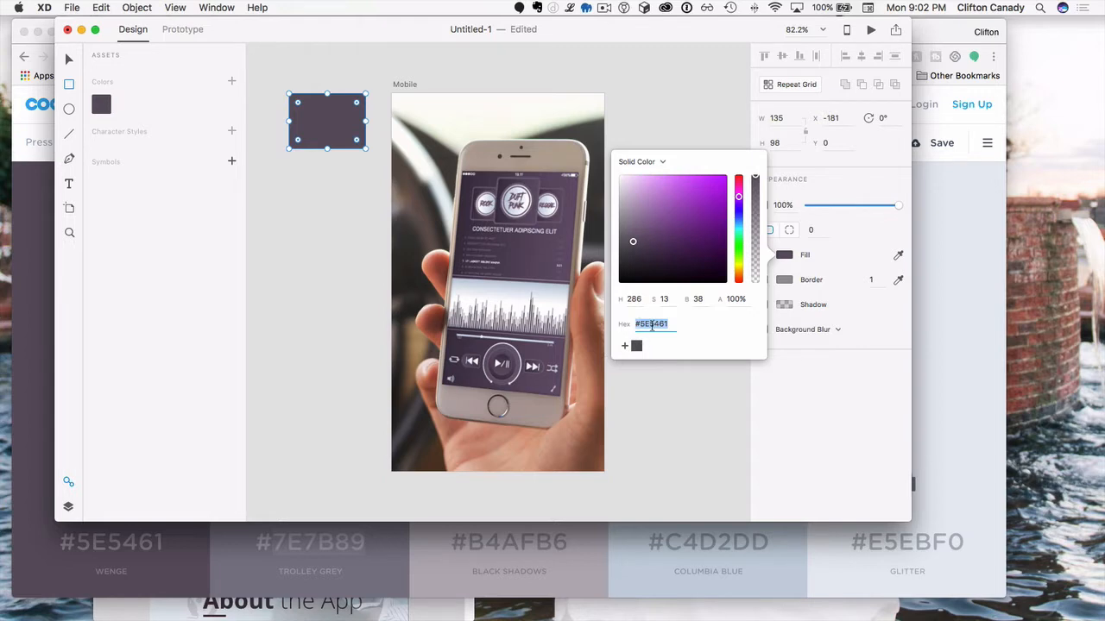
{"action": "type", "text": "#7E7B89"}
{"action": "key", "text": "Return"}
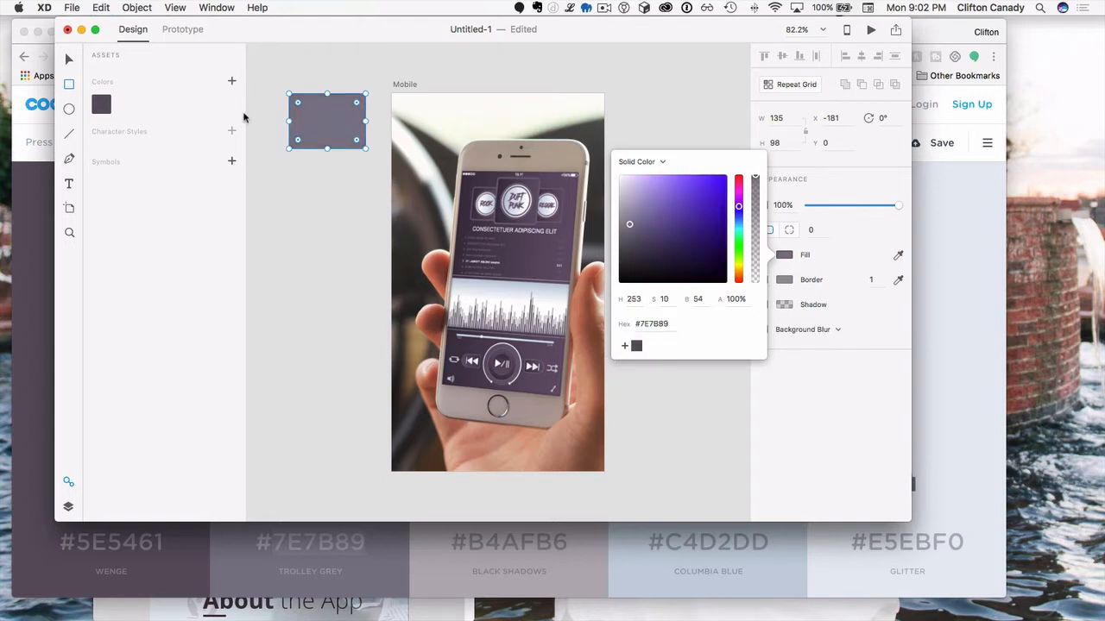
{"action": "left_click", "coordinate": [231, 80]}
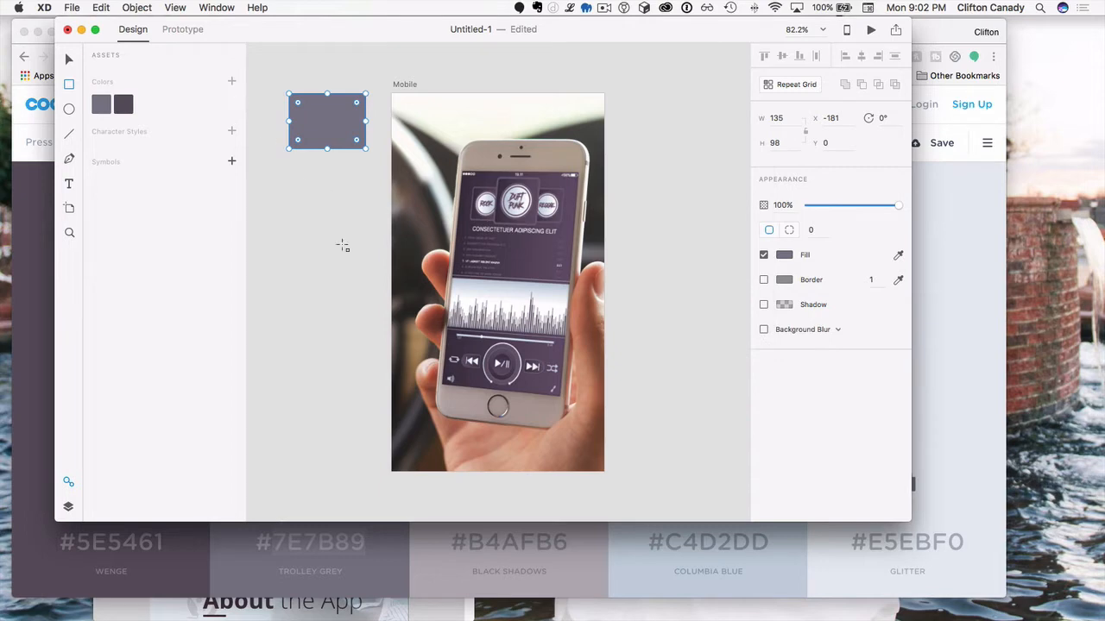
Step: Go back to the Coolors palette for the remaining colours and deselect the orange rectangle in the design
{"action": "left_click", "coordinate": [180, 560]}
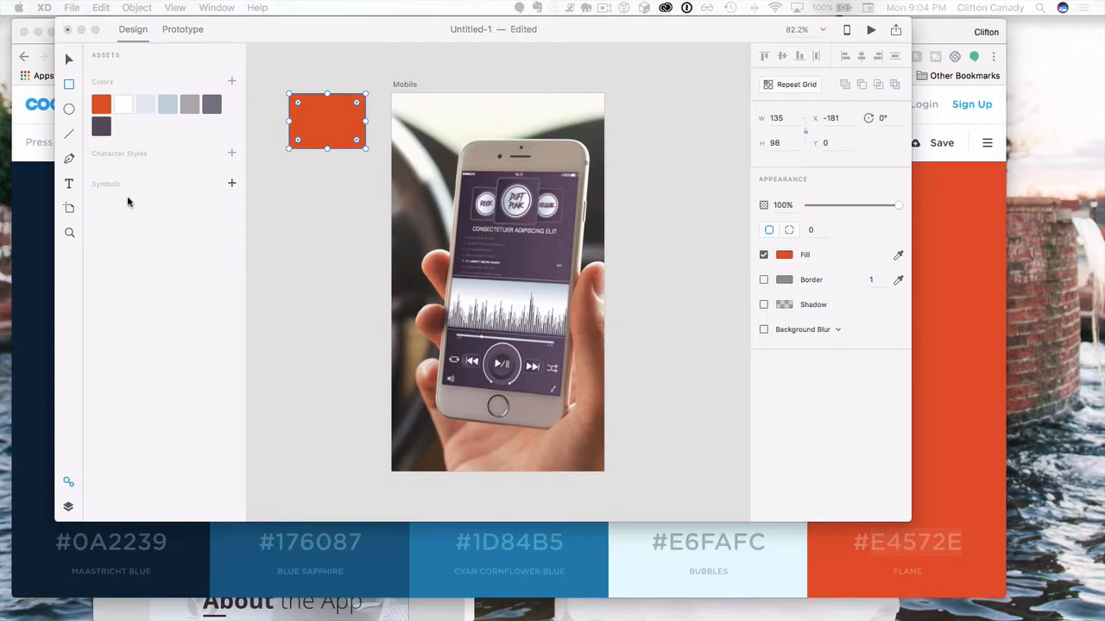
{"action": "left_click", "coordinate": [68, 59]}
{"action": "left_click", "coordinate": [333, 320]}
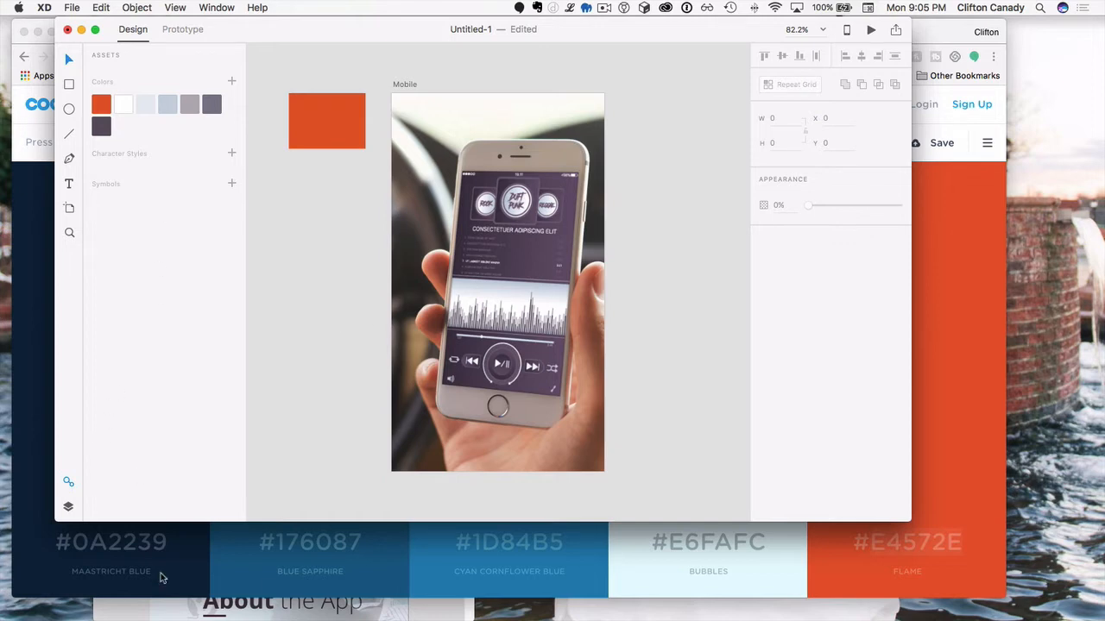
Step: Check the Mobile - MobieMusic.png mockup in Preview, paste the white-and-orange Mobie Music logo and place it just right of the Mobile artboard
{"action": "left_click", "coordinate": [155, 610]}
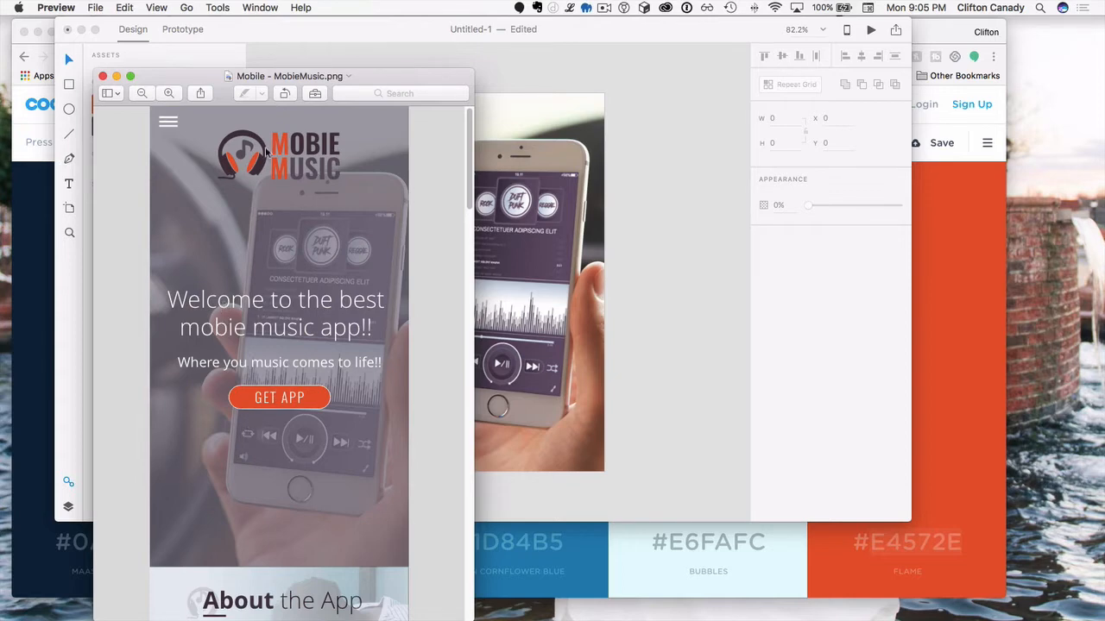
{"action": "left_click", "coordinate": [622, 121]}
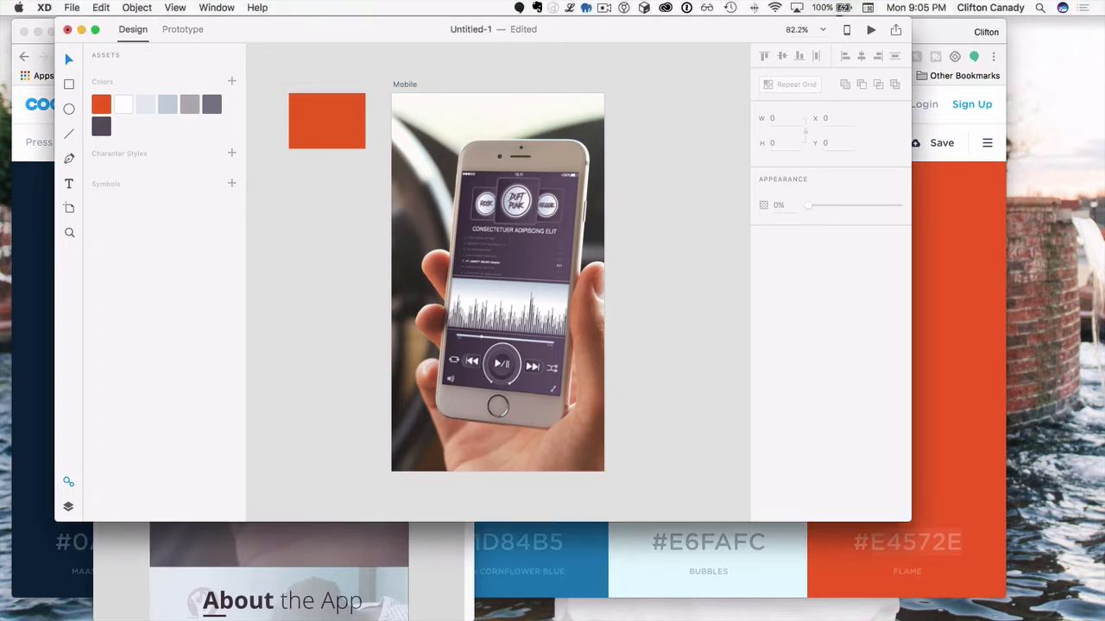
{"action": "key", "text": "super+v"}
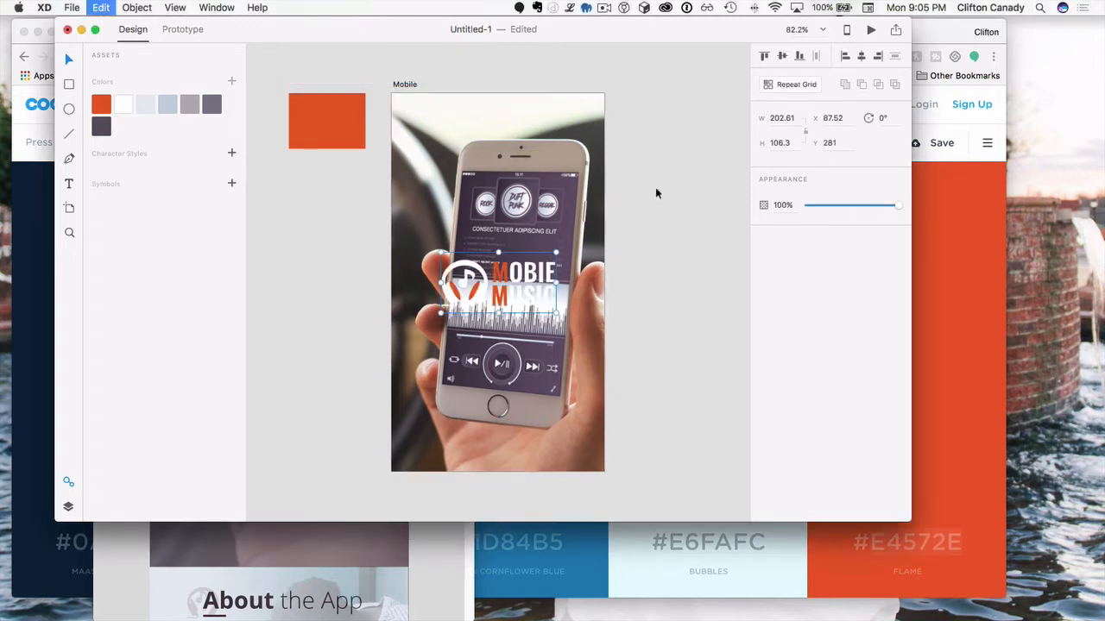
{"action": "left_click_drag", "start_coordinate": [517, 275], "coordinate": [681, 107]}
{"action": "left_click", "coordinate": [649, 155]}
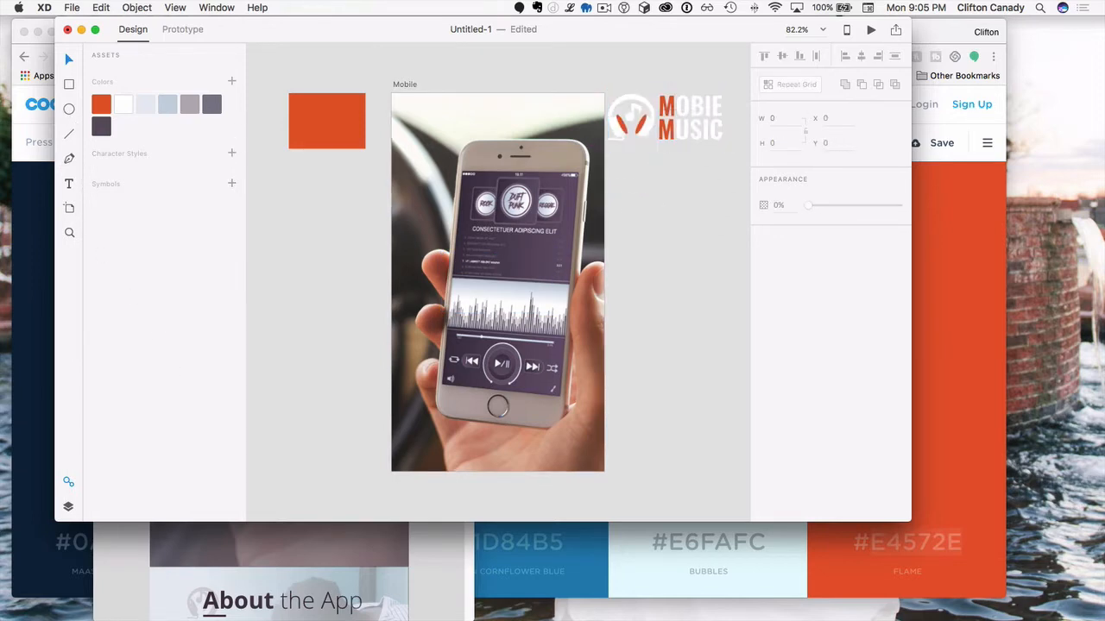
Step: Consult the mockup in Preview again and draw a 375 by 667 rectangle covering the whole Mobile artboard in Adobe XD
{"action": "left_click", "coordinate": [157, 587]}
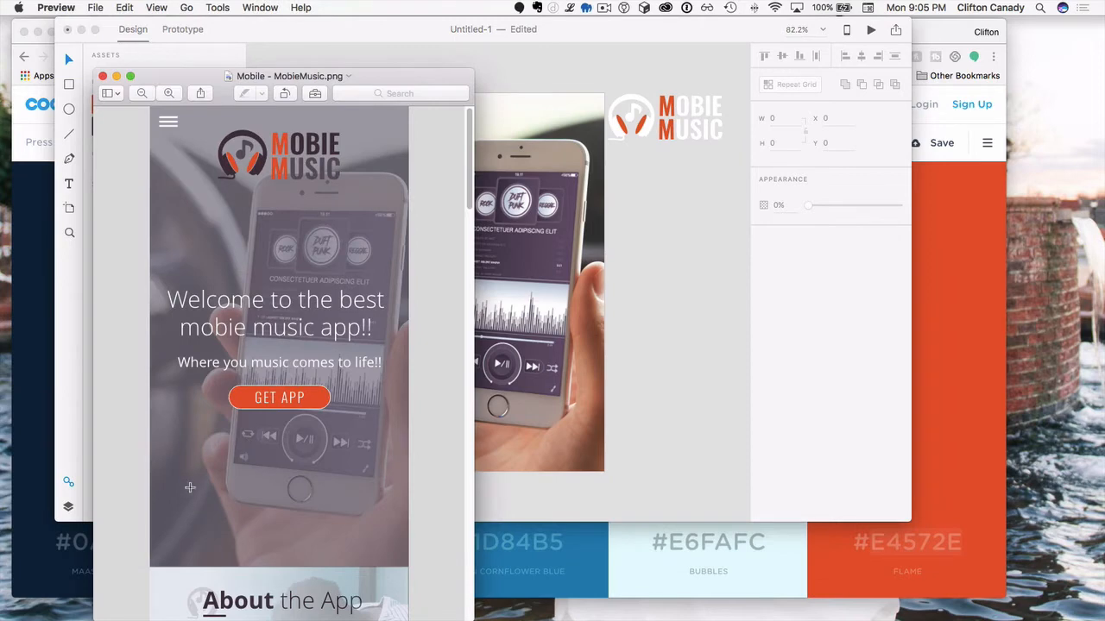
{"action": "left_click", "coordinate": [594, 314]}
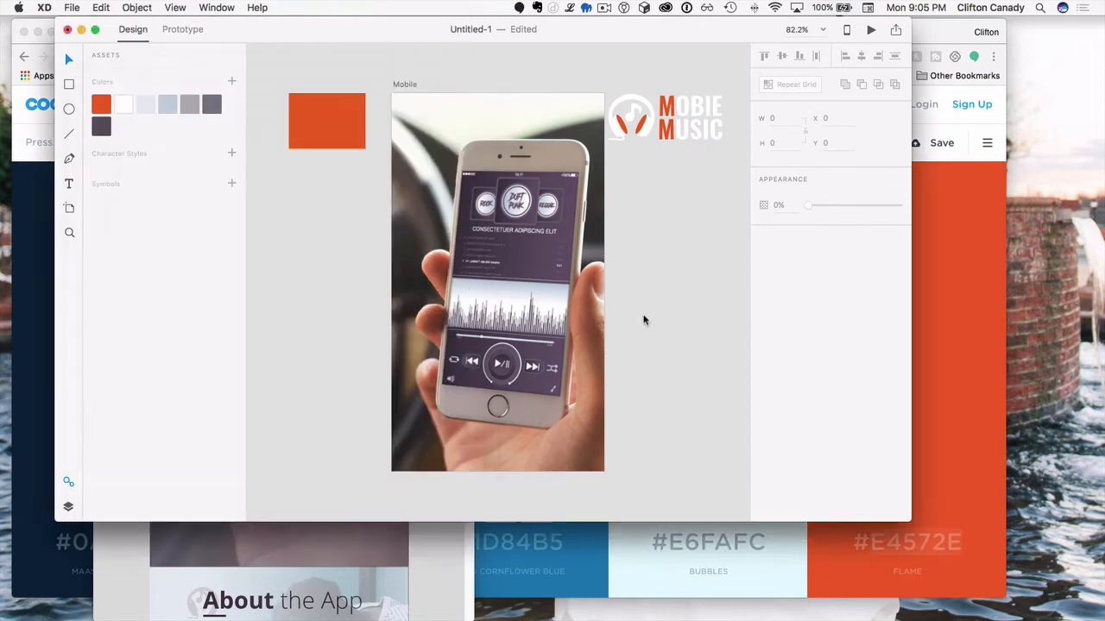
{"action": "left_click", "coordinate": [69, 84]}
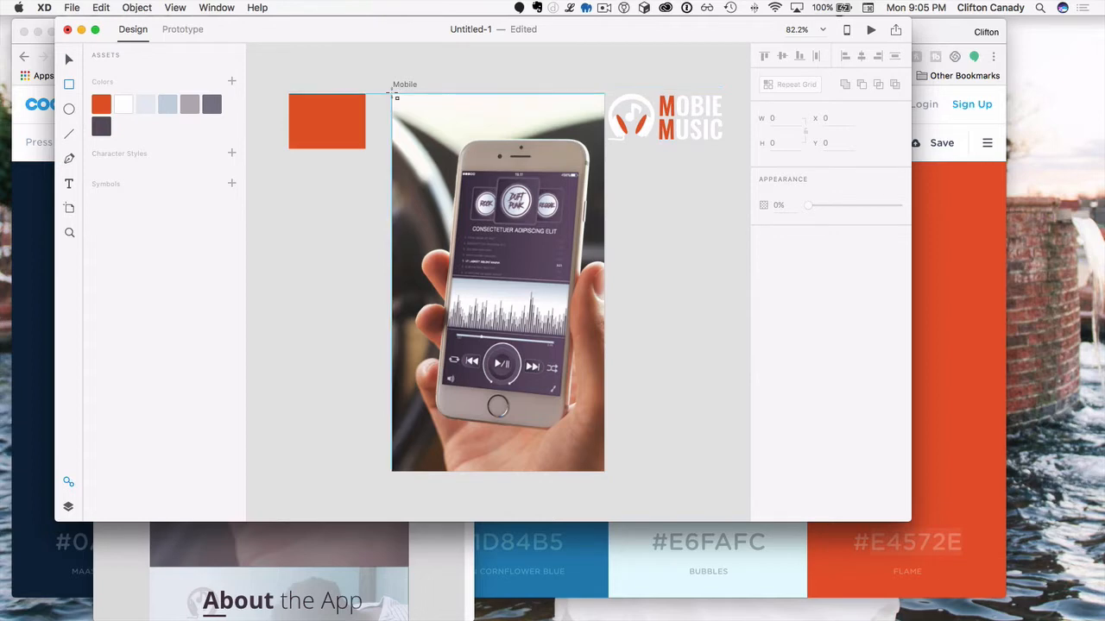
{"action": "mouse_move", "coordinate": [392, 93]}
{"action": "left_mouse_down"}
{"action": "mouse_move", "coordinate": [544, 313]}
{"action": "mouse_move", "coordinate": [605, 472]}
{"action": "left_mouse_up"}
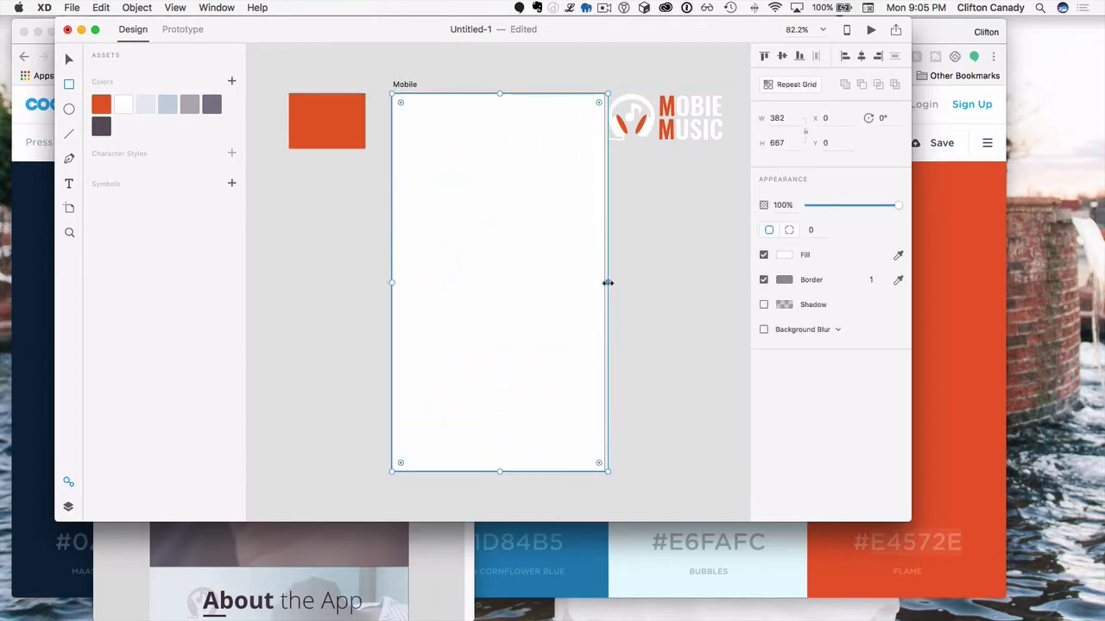
{"action": "left_click_drag", "start_coordinate": [608, 283], "coordinate": [604, 282]}
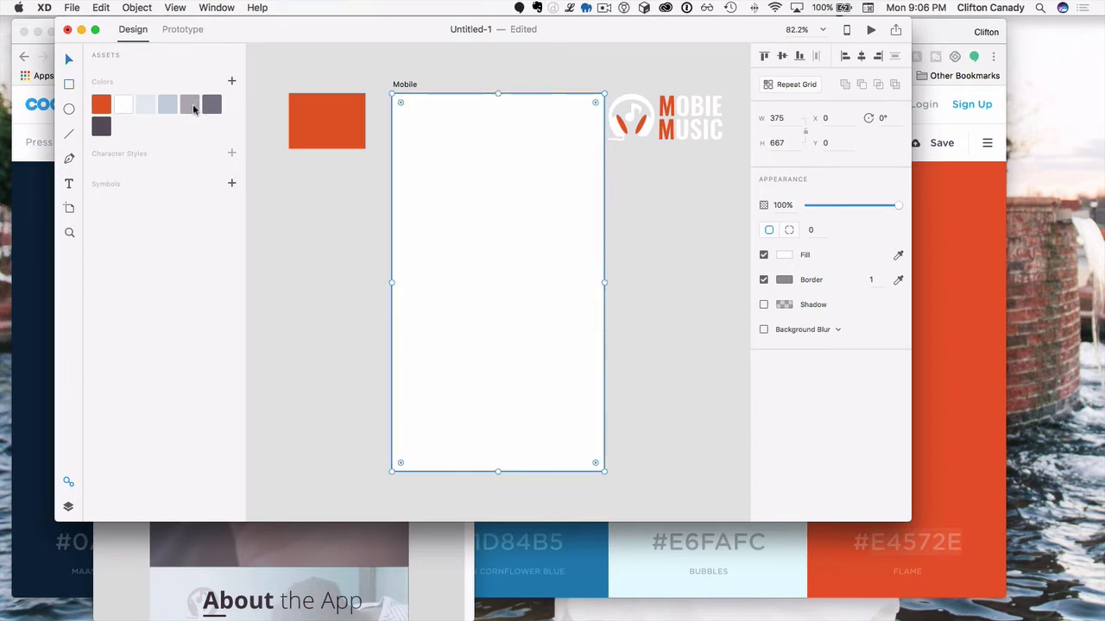
Step: Fill the artboard-sized rectangle with the saved dark purple #5E5461 and lower its opacity to 57%
{"action": "left_click", "coordinate": [101, 128]}
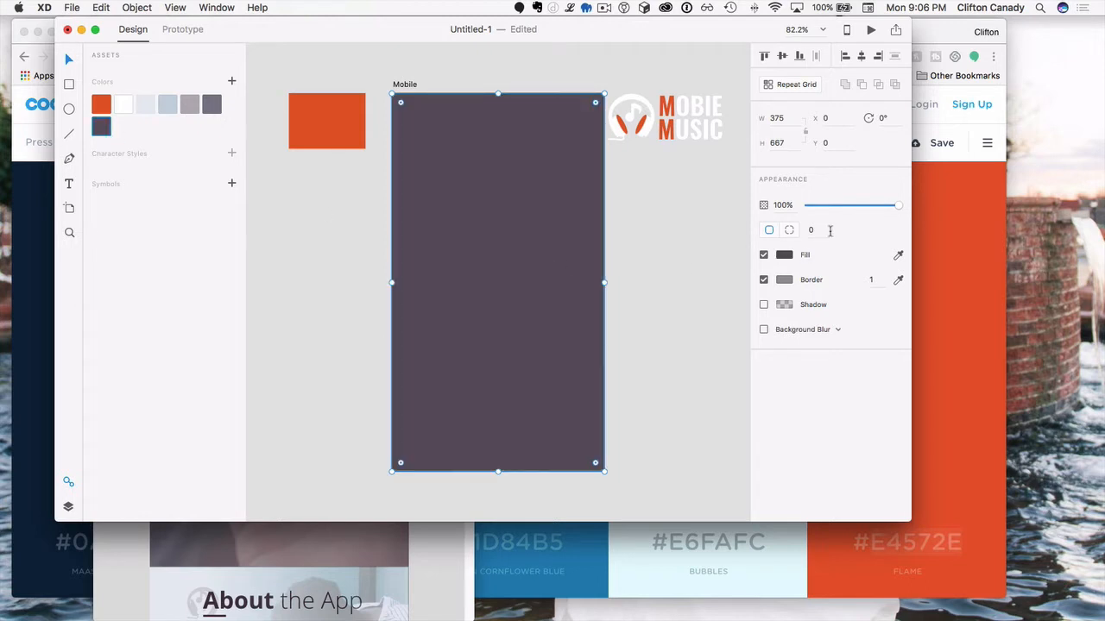
{"action": "left_click_drag", "start_coordinate": [897, 206], "coordinate": [861, 206]}
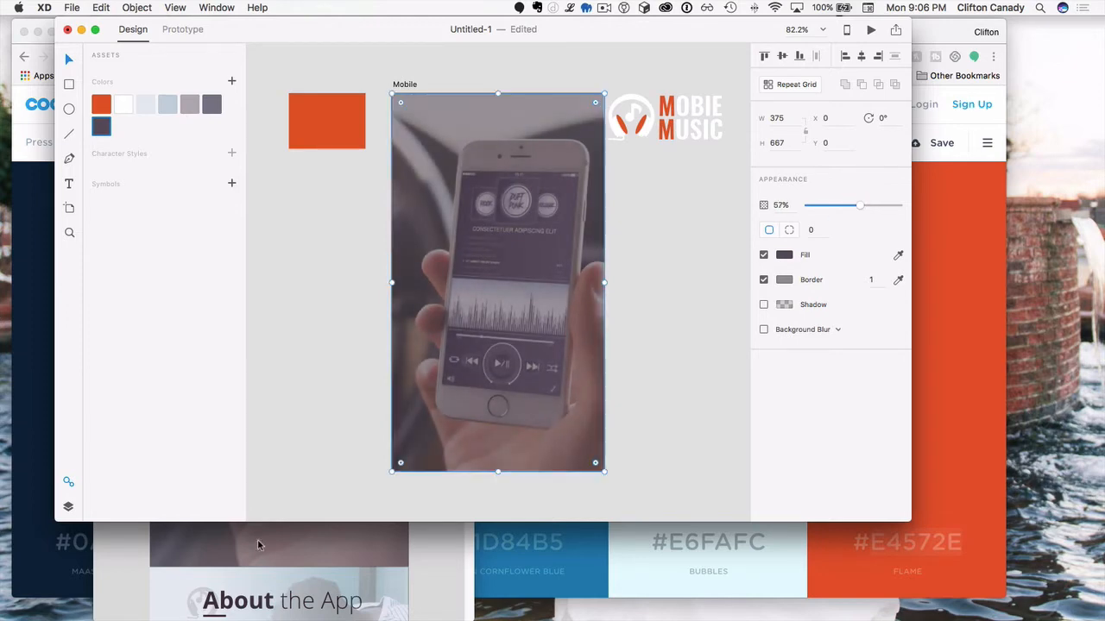
Step: Raise the opacity of the dark purple overlay rectangle to 72%
{"action": "left_click", "coordinate": [132, 565]}
{"action": "left_click", "coordinate": [682, 256]}
{"action": "left_click_drag", "start_coordinate": [860, 206], "coordinate": [871, 205]}
{"action": "left_click_drag", "start_coordinate": [872, 204], "coordinate": [872, 205]}
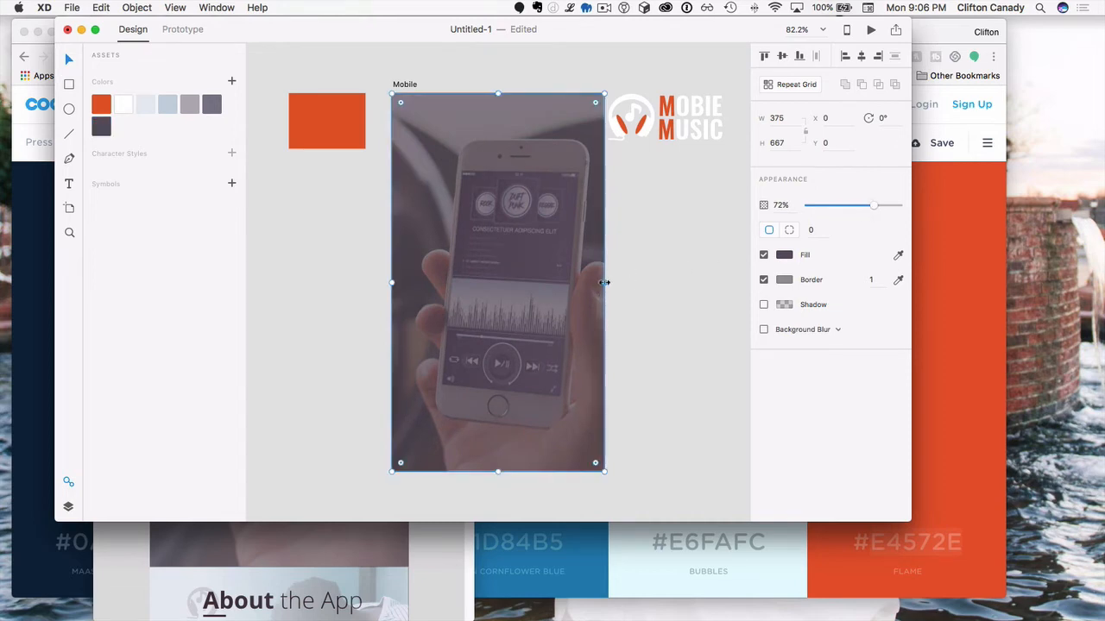
{"action": "left_click", "coordinate": [316, 307]}
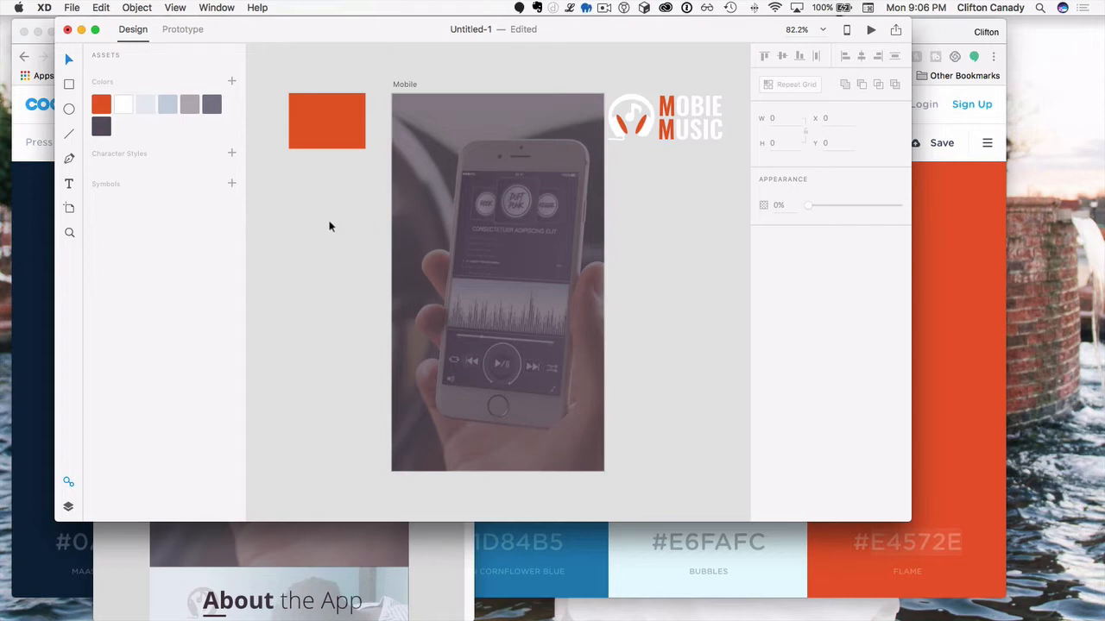
Step: Move the Mobie Music logo onto the Mobile artboard, centred near its upper edge at about X 87, Y 27
{"action": "key", "text": "t"}
{"action": "left_click", "coordinate": [69, 60]}
{"action": "left_click", "coordinate": [677, 118]}
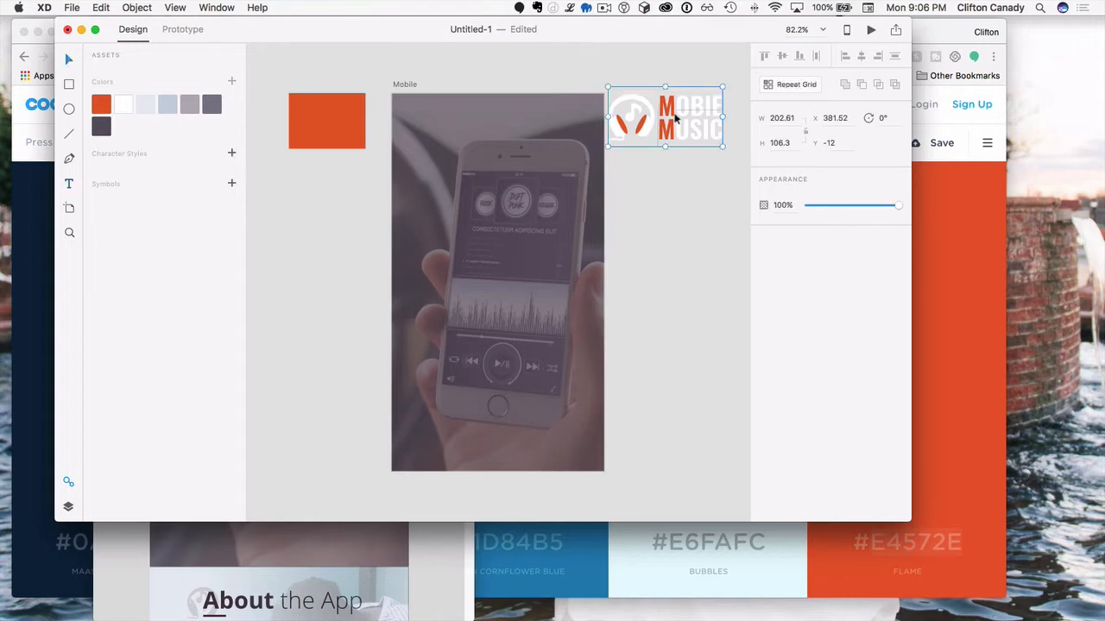
{"action": "left_click_drag", "start_coordinate": [630, 108], "coordinate": [497, 122]}
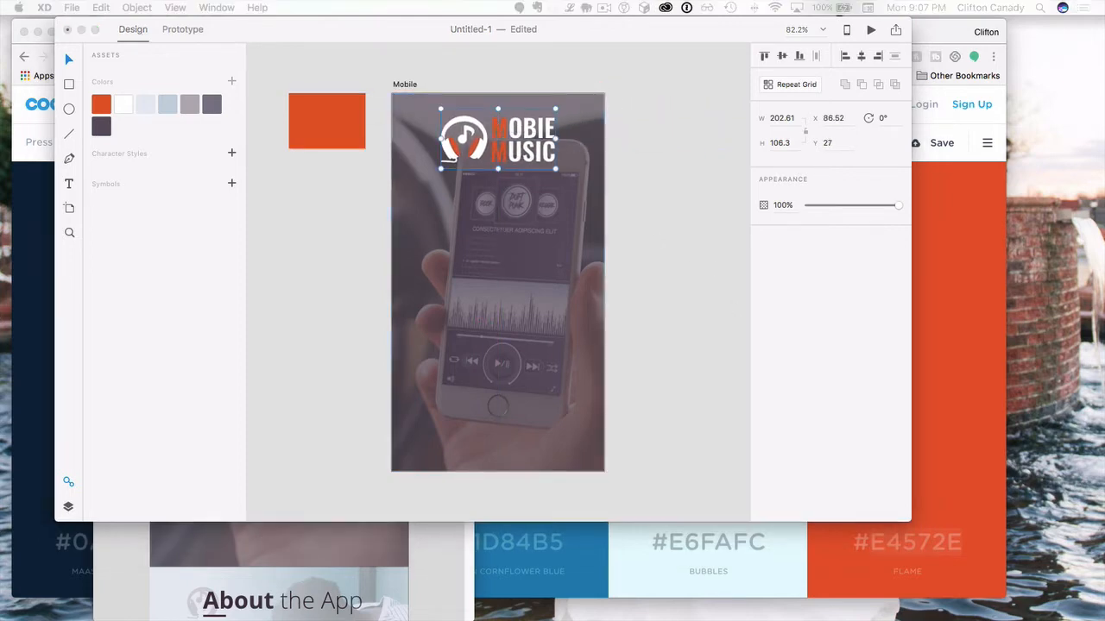
Step: Add the text "Welcome to the best mobile music app!!" starting at about the middle of the Mobile artboard
{"action": "left_click", "coordinate": [506, 258]}
{"action": "key", "text": "t"}
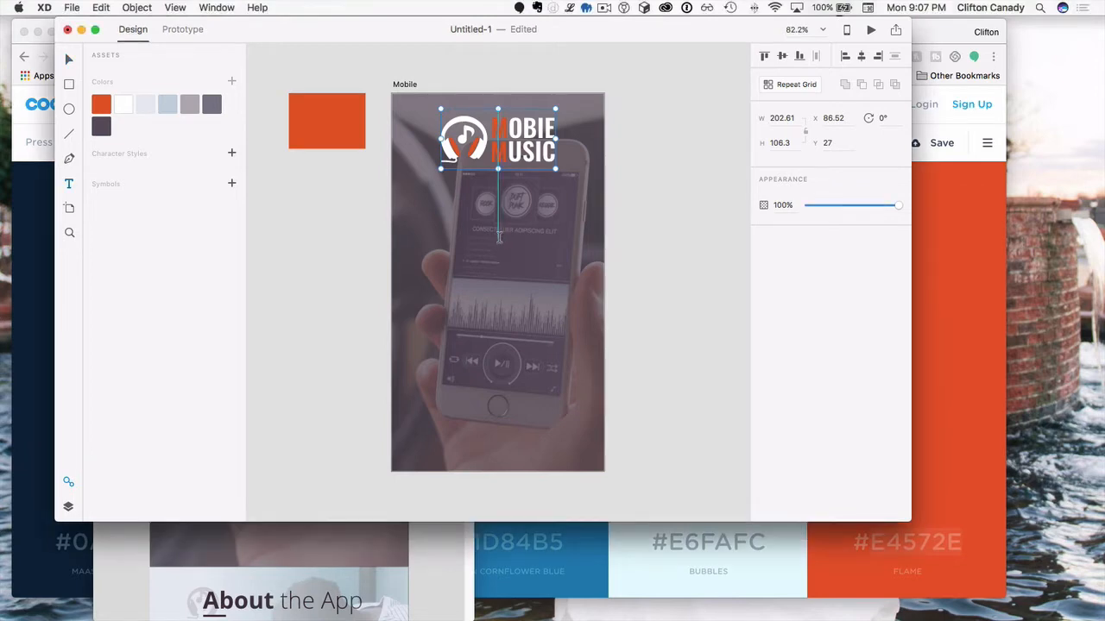
{"action": "left_click", "coordinate": [498, 259]}
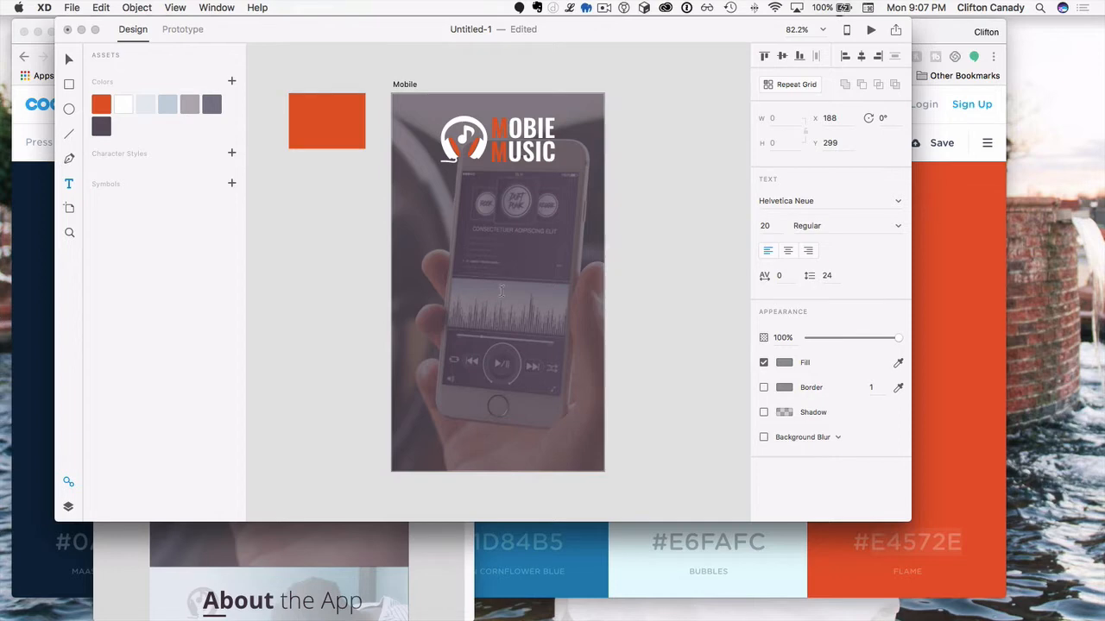
{"action": "type", "text": "Welcome to the best mobe"}
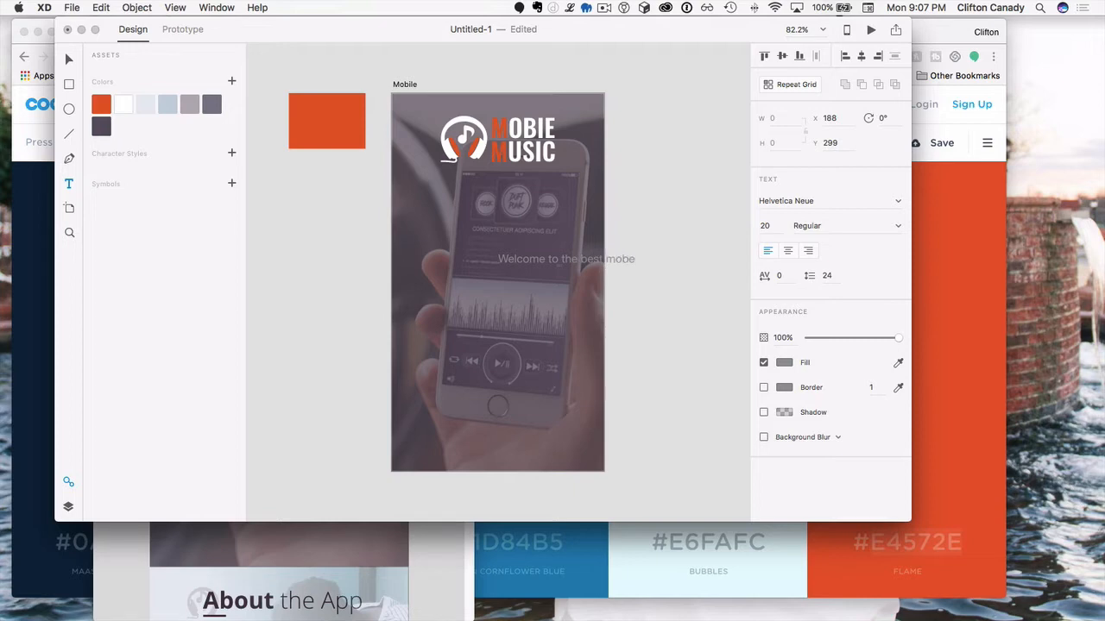
{"action": "type", "text": "le music app!"}
{"action": "left_click", "coordinate": [69, 60]}
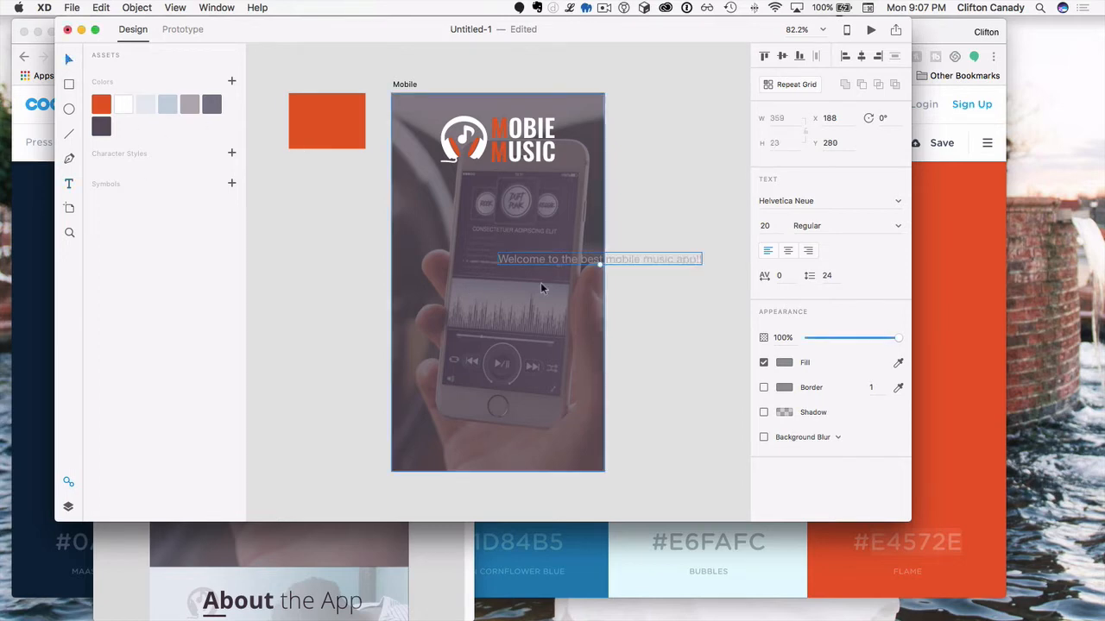
Step: Centre the welcome text and the overlay rectangle on each other in both directions and move them back onto the artboard
{"action": "left_click", "coordinate": [536, 329]}
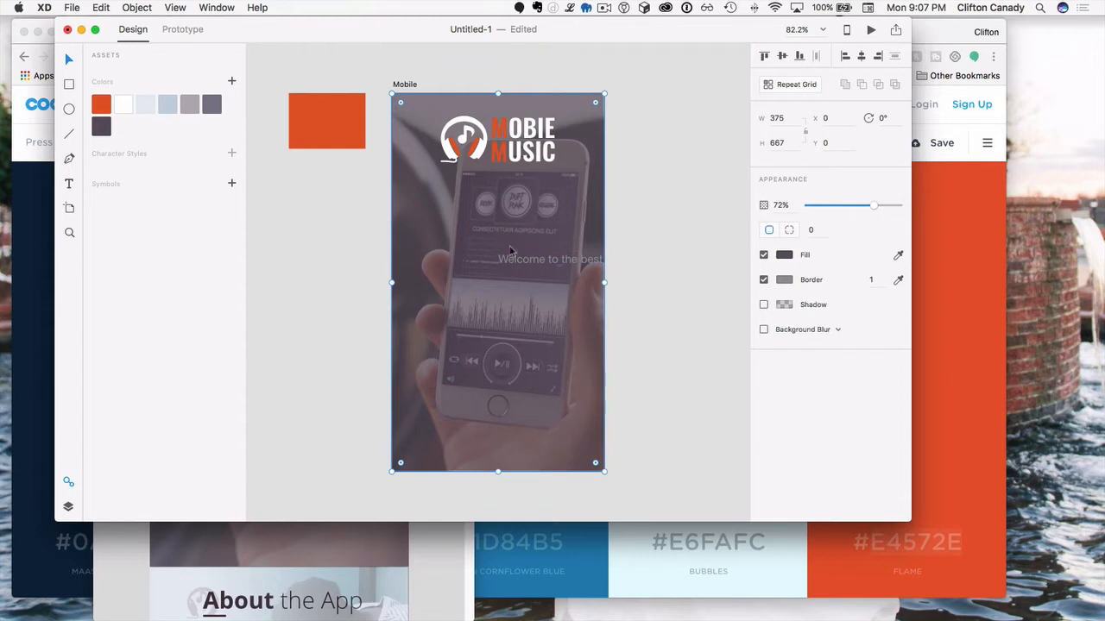
{"action": "left_click", "coordinate": [582, 258]}
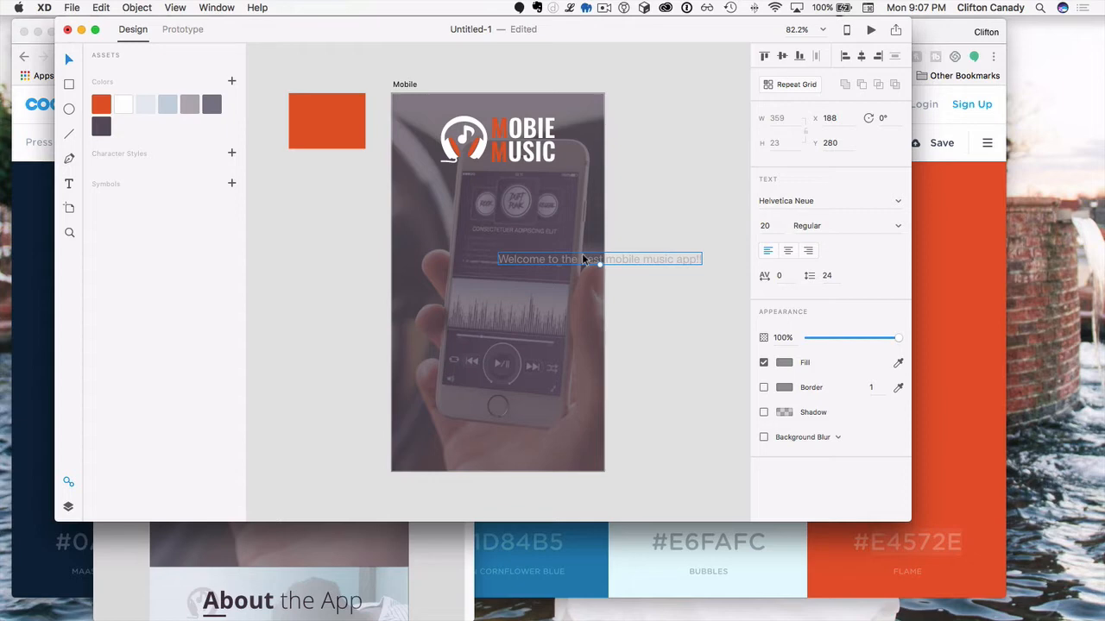
{"action": "left_click", "coordinate": [471, 222], "text": "shift"}
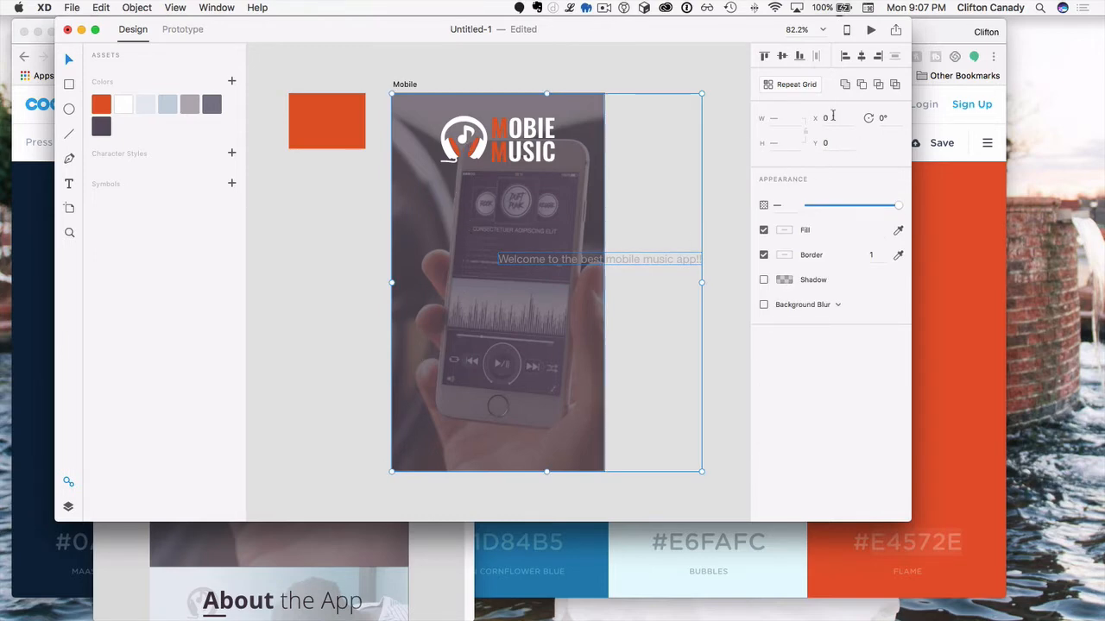
{"action": "left_click", "coordinate": [782, 56]}
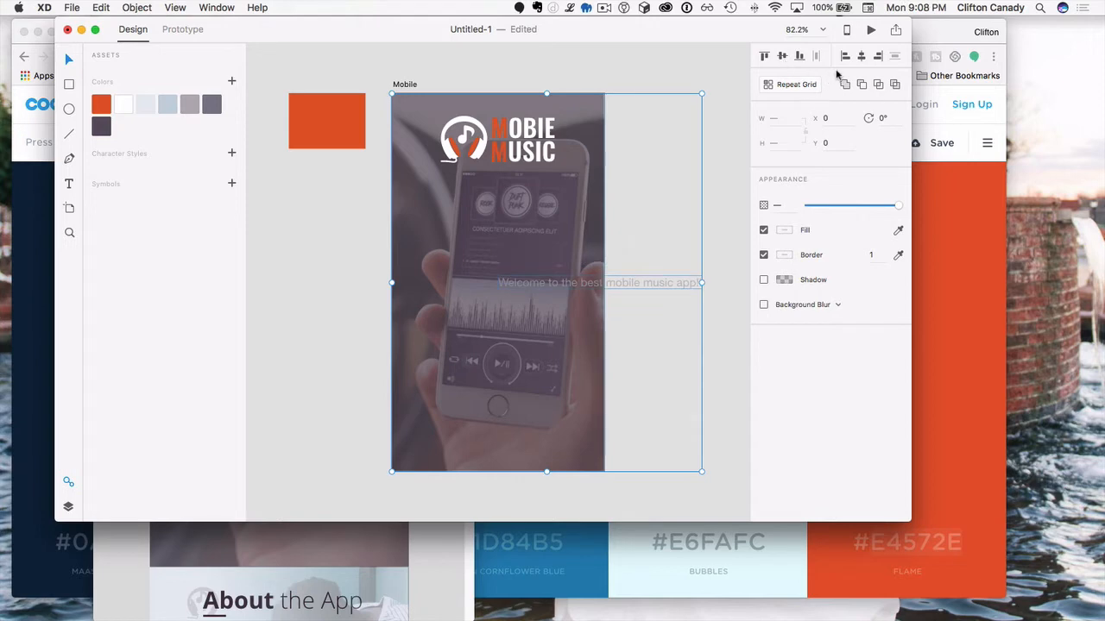
{"action": "left_click", "coordinate": [863, 57]}
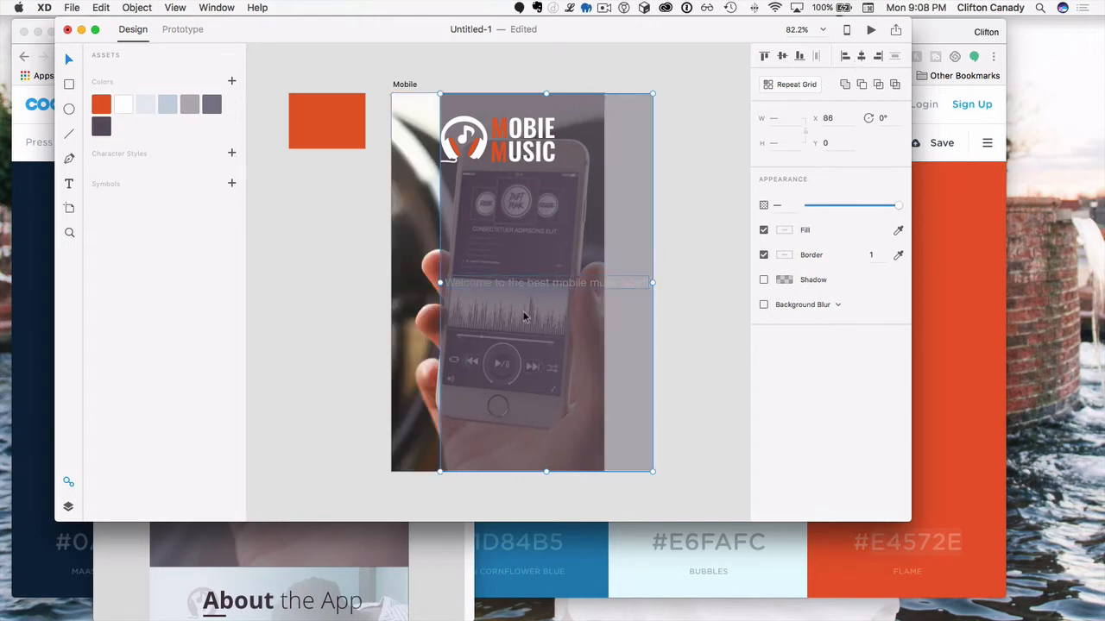
{"action": "left_click_drag", "start_coordinate": [524, 316], "coordinate": [474, 314]}
{"action": "left_click", "coordinate": [322, 337]}
Step: Enlarge the welcome text to font size 34
{"action": "left_click", "coordinate": [471, 278]}
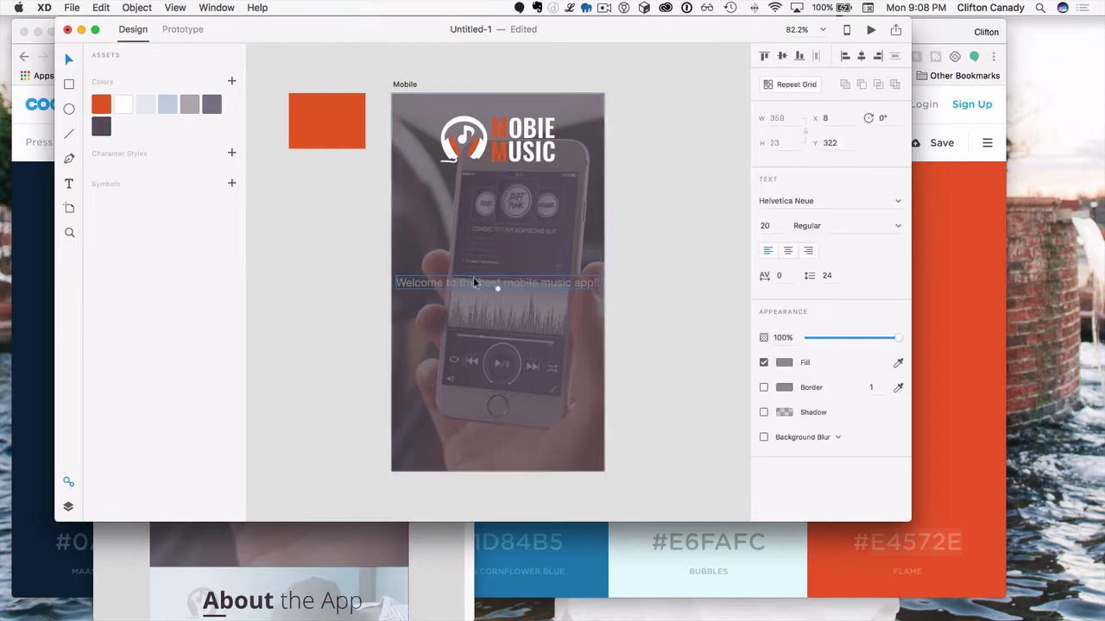
{"action": "left_click_drag", "start_coordinate": [495, 292], "coordinate": [495, 303]}
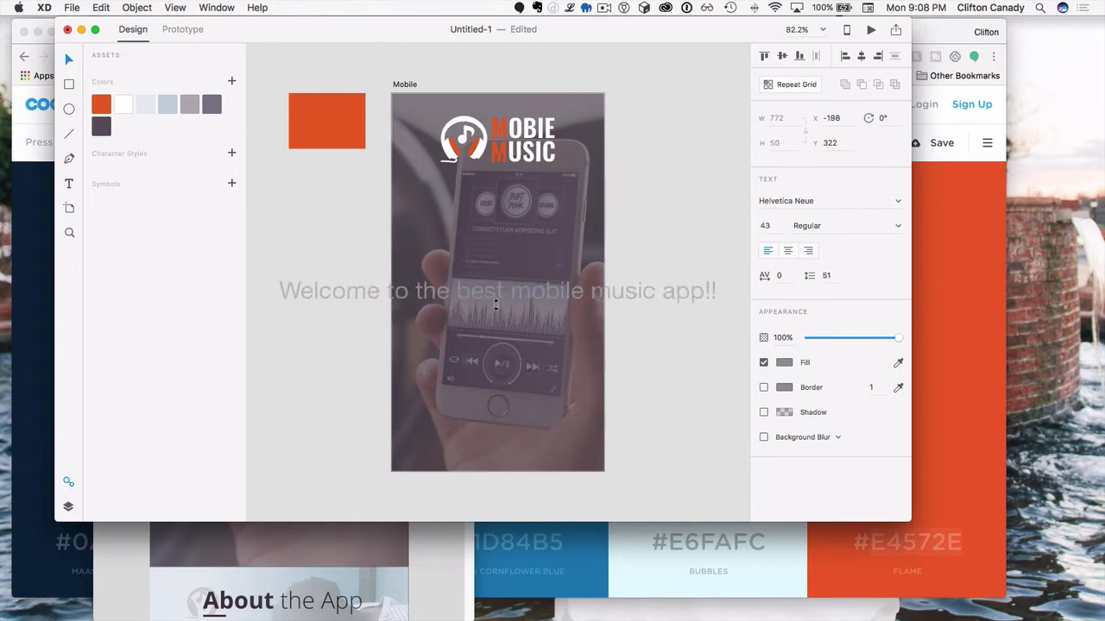
{"action": "left_click_drag", "start_coordinate": [496, 303], "coordinate": [497, 298]}
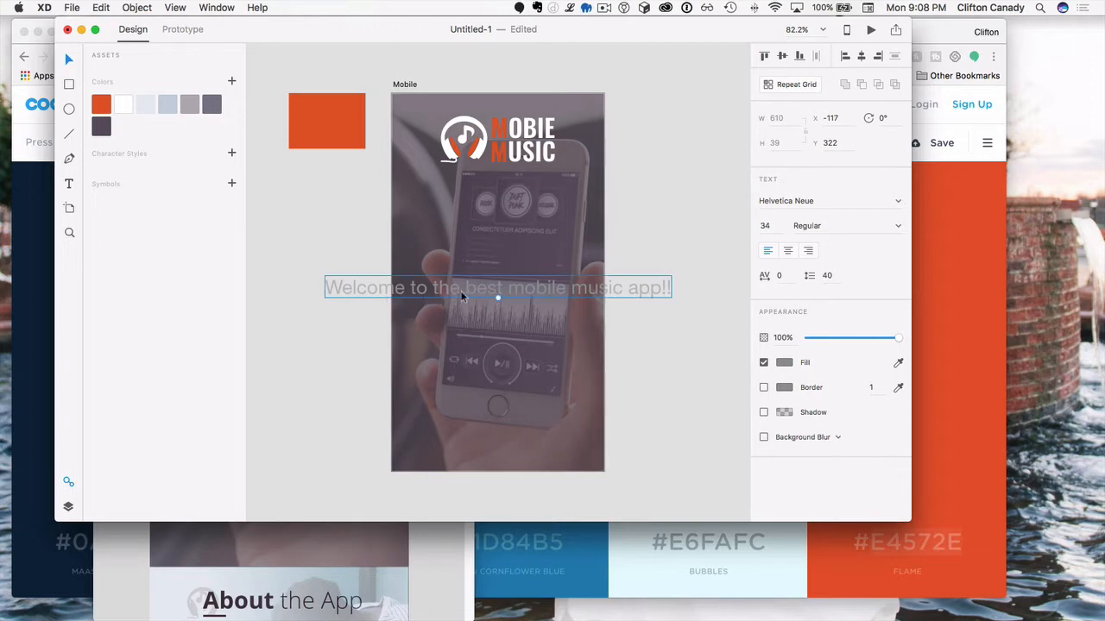
Step: Set the welcome text's font to Open Sans and fill it with the saved white
{"action": "double_click", "coordinate": [478, 293]}
{"action": "left_click", "coordinate": [344, 312]}
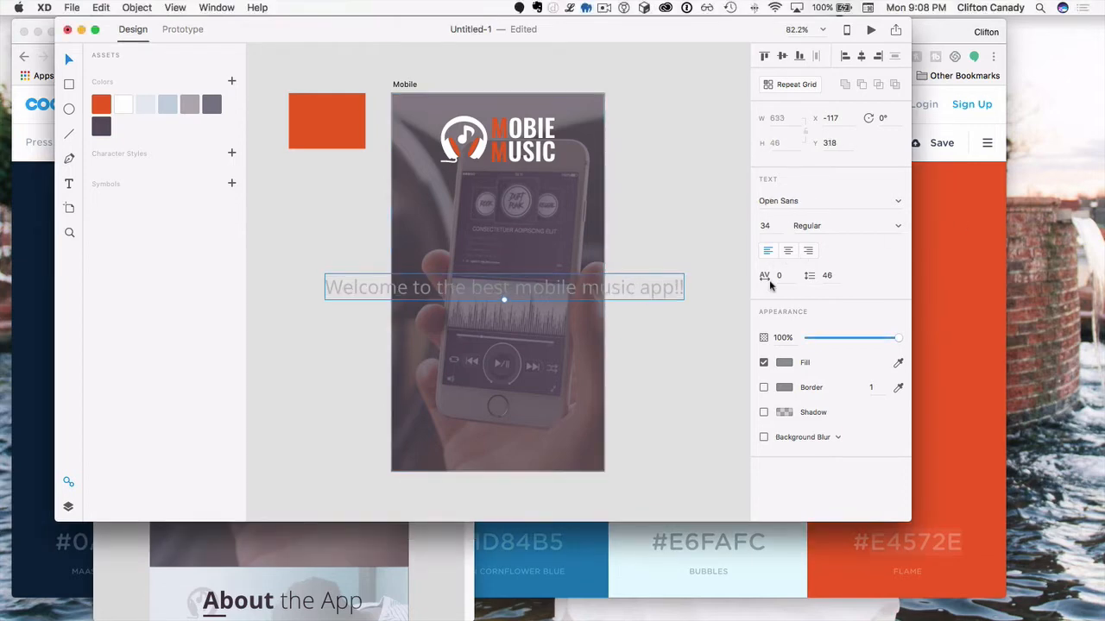
{"action": "left_click", "coordinate": [125, 105]}
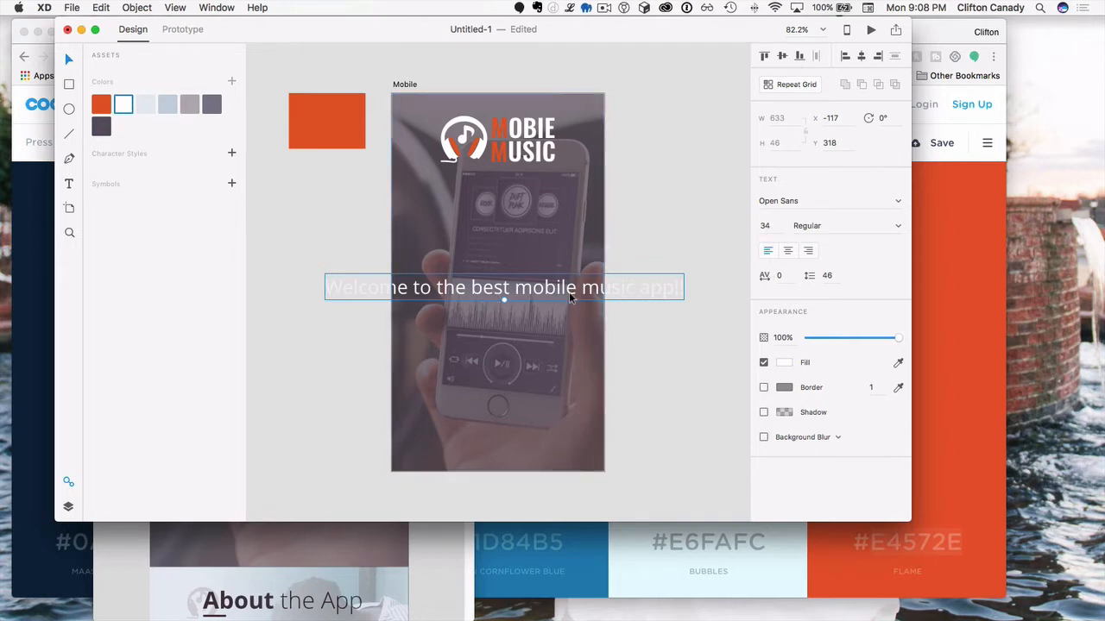
Step: Break the welcome text into two lines after the word "best"
{"action": "double_click", "coordinate": [513, 292]}
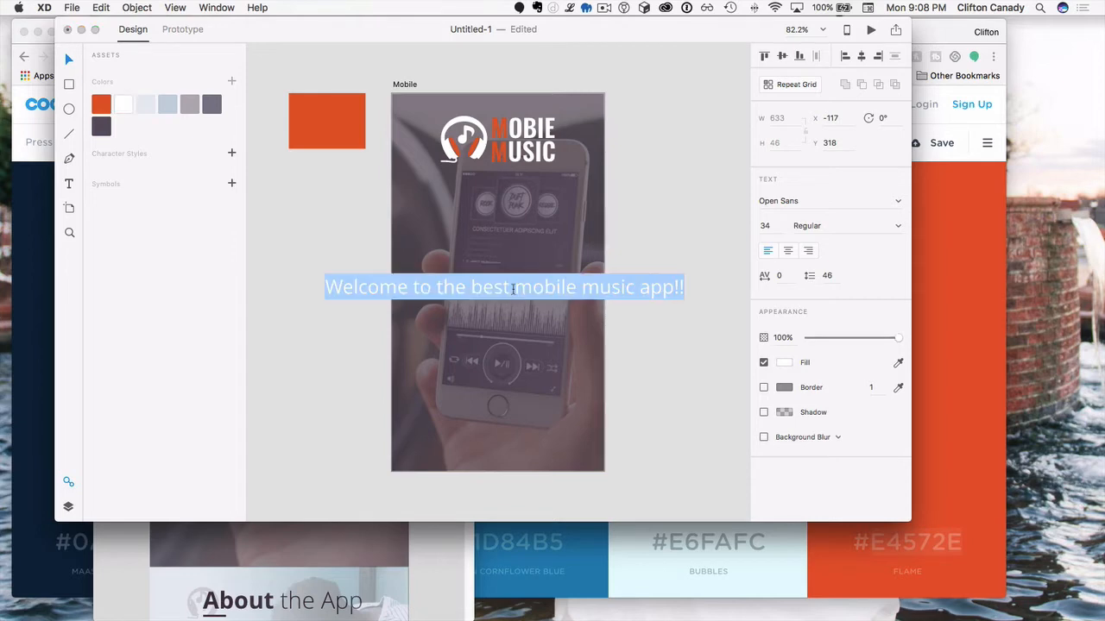
{"action": "left_click", "coordinate": [514, 289]}
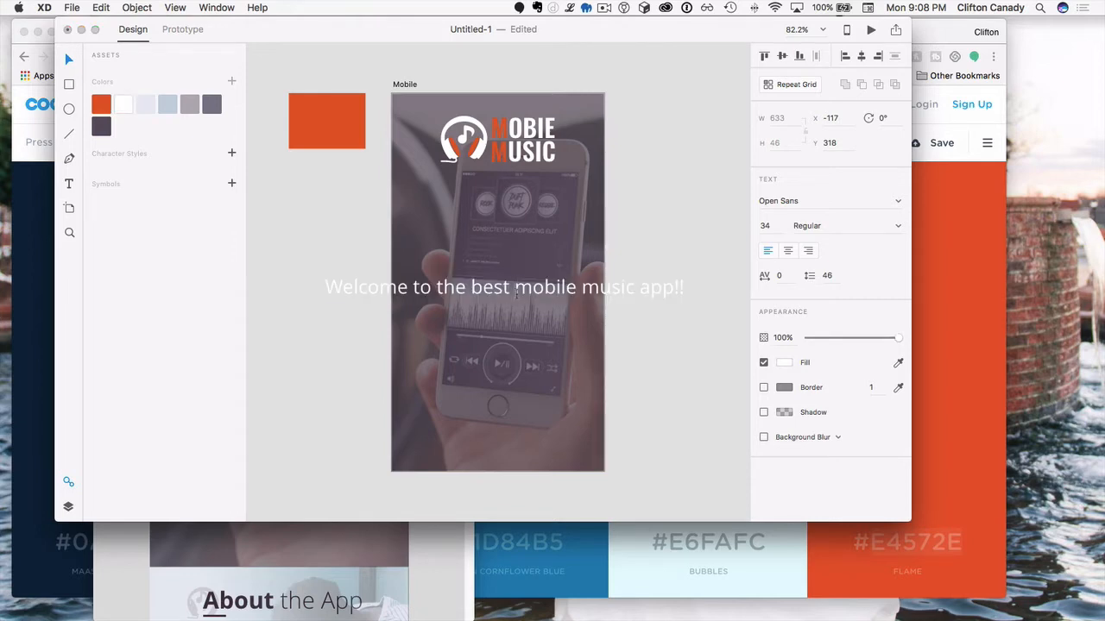
{"action": "key", "text": "BackSpace"}
{"action": "key", "text": "Return"}
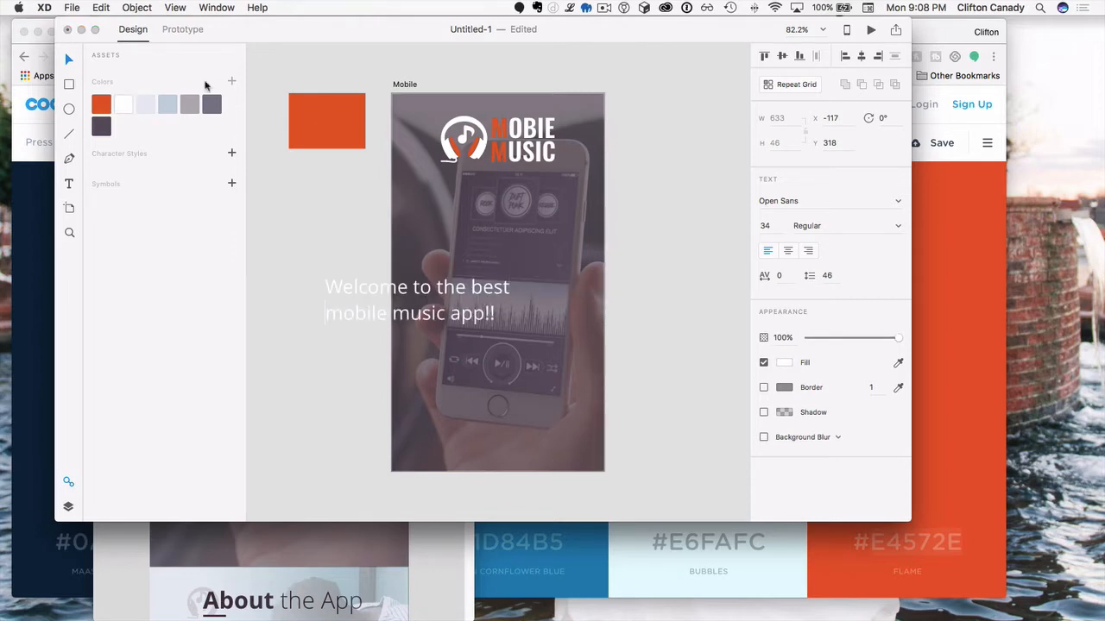
{"action": "key", "text": "Escape"}
{"action": "left_click", "coordinate": [459, 227]}
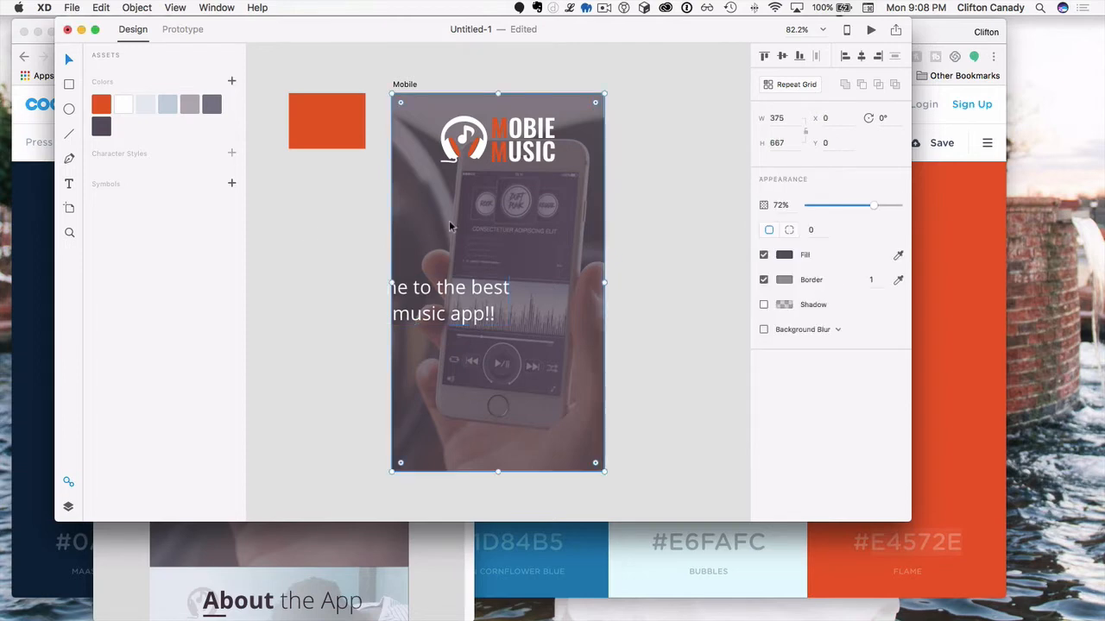
{"action": "left_click", "coordinate": [441, 293], "text": "shift"}
{"action": "key", "text": "Return"}
{"action": "key", "text": "Return"}
{"action": "key", "text": "Return"}
{"action": "key", "text": "Return"}
{"action": "key", "text": "Return"}
{"action": "key", "text": "Return"}
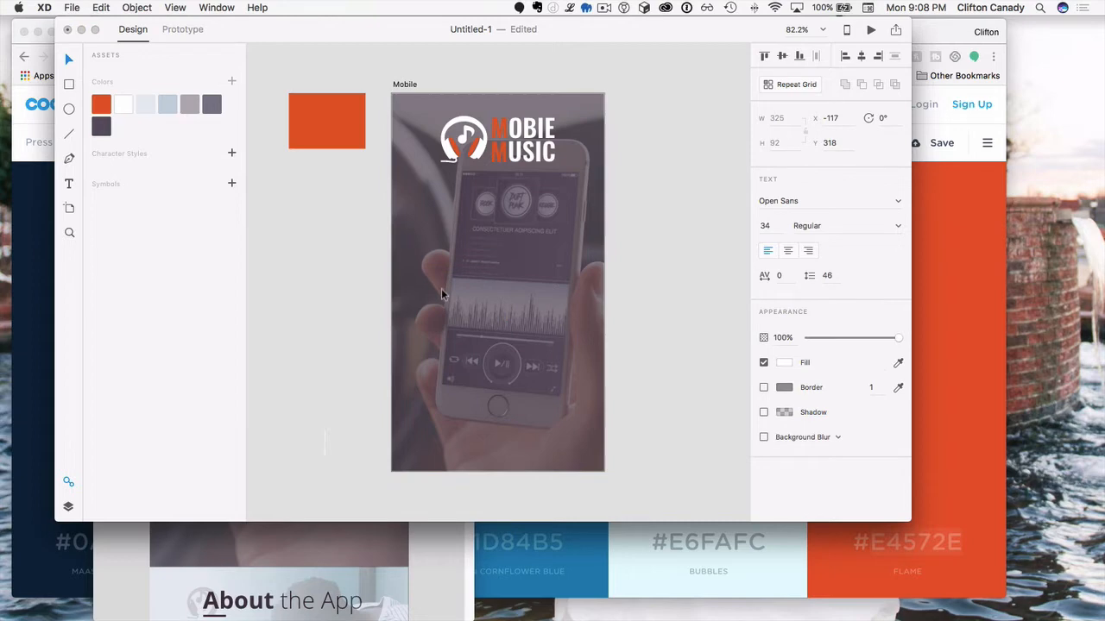
{"action": "key", "text": "super+z"}
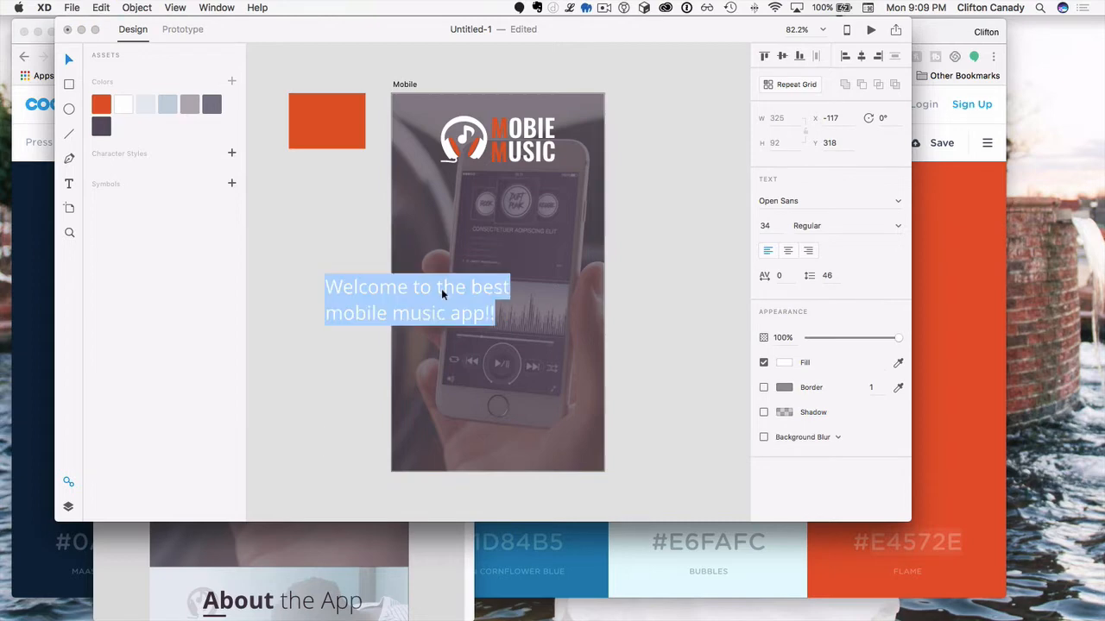
{"action": "key", "text": "Escape"}
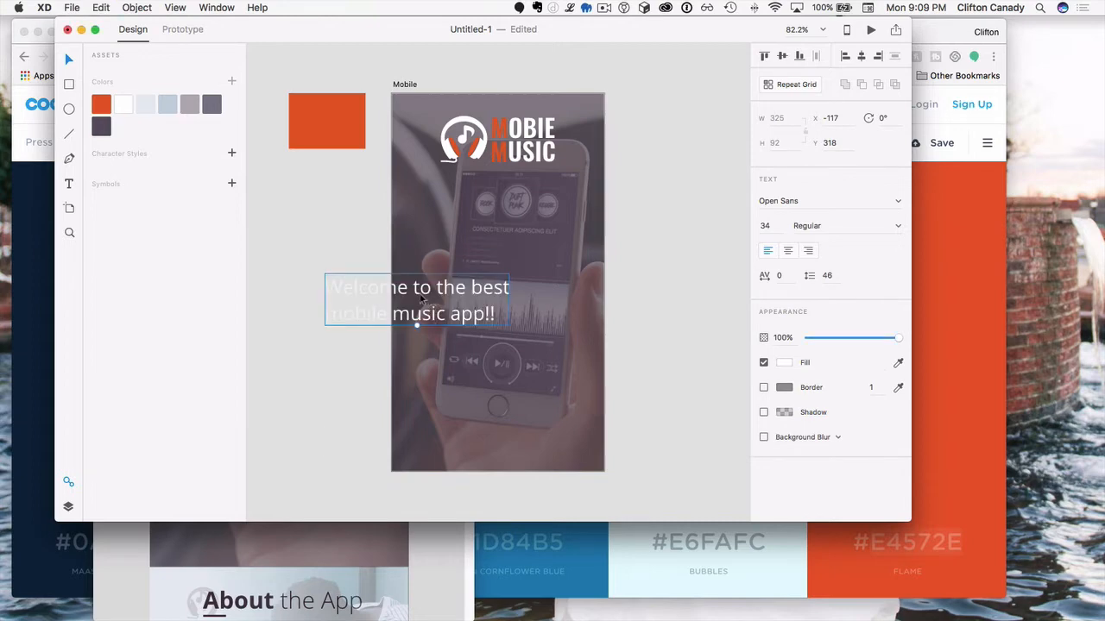
Step: Move the two-line welcome text to the middle of the artboard at about X 25, Y 279 and centre-align its lines
{"action": "left_click_drag", "start_coordinate": [423, 299], "coordinate": [500, 270]}
{"action": "left_click", "coordinate": [787, 251]}
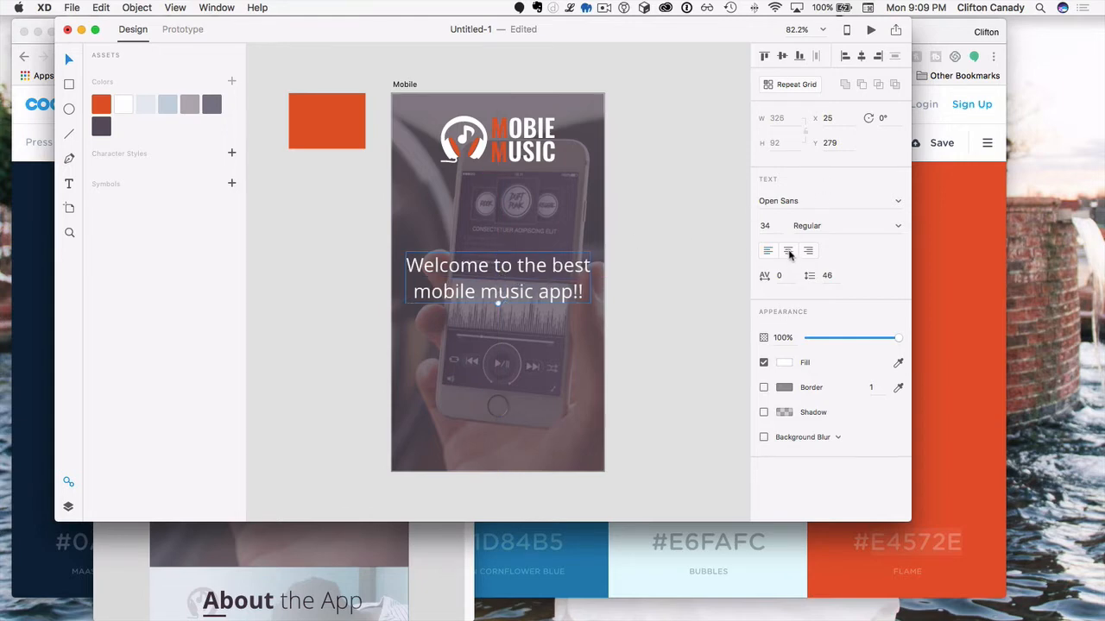
{"action": "left_click", "coordinate": [300, 307]}
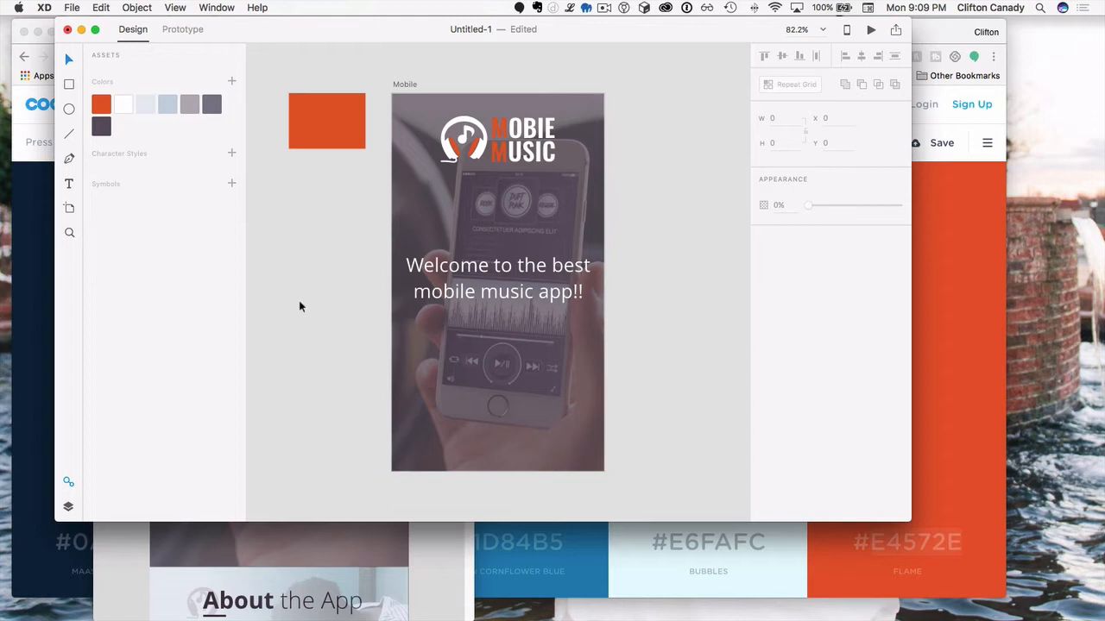
Step: Duplicate the welcome text directly below itself and save the original's Open Sans Regular 34pt formatting as a character style
{"action": "left_click_drag", "start_coordinate": [444, 293], "coordinate": [445, 346]}
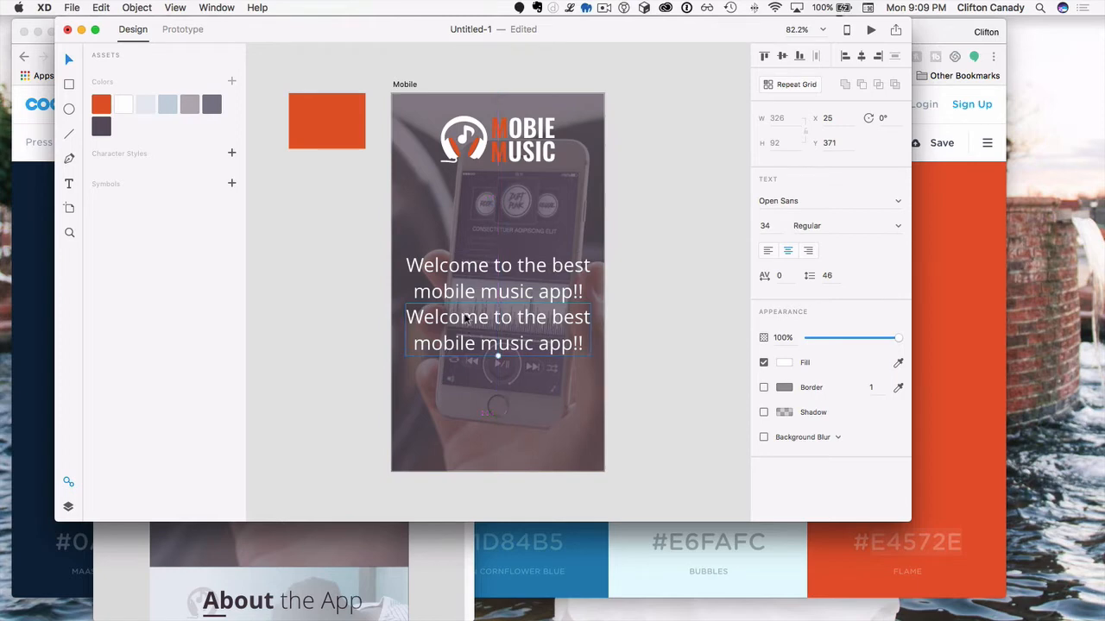
{"action": "triple_click", "coordinate": [501, 347]}
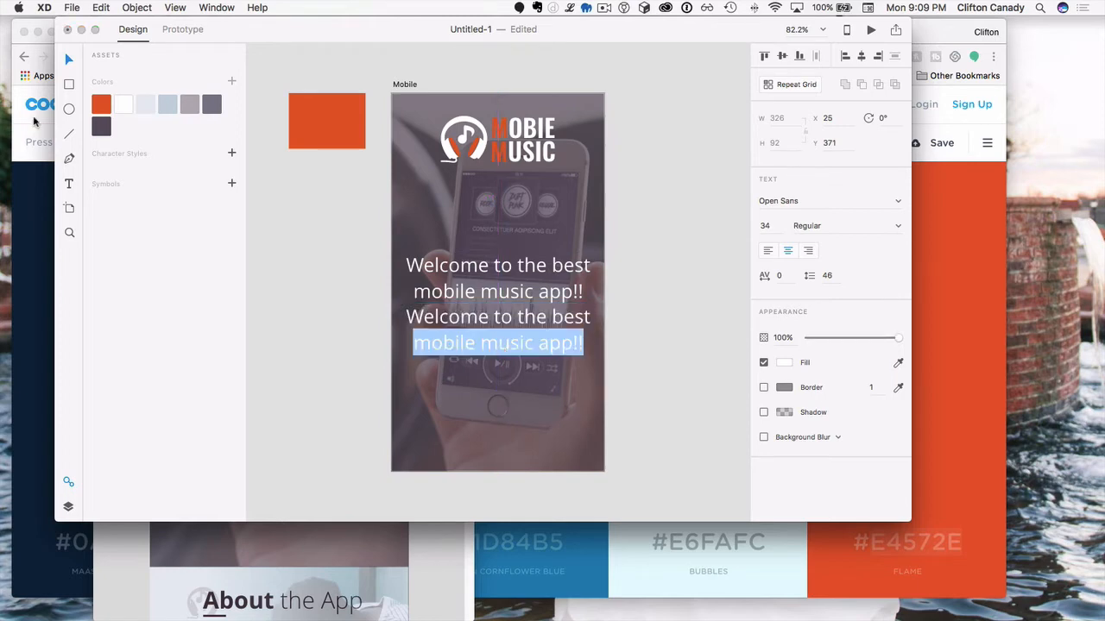
{"action": "key", "text": "Escape"}
{"action": "left_click", "coordinate": [491, 276]}
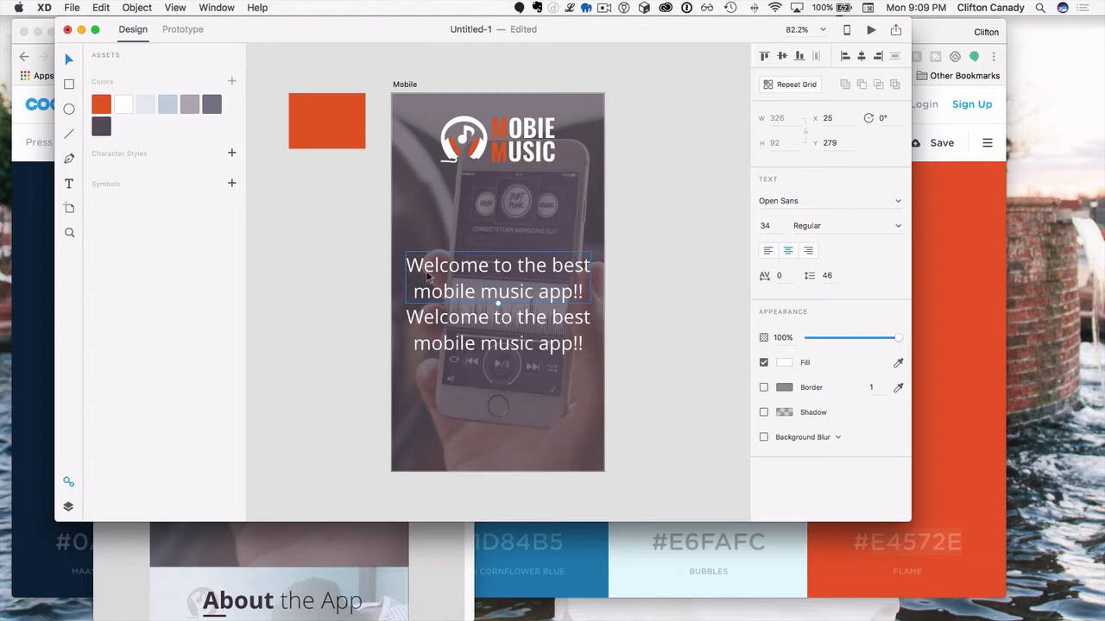
{"action": "left_click", "coordinate": [231, 153]}
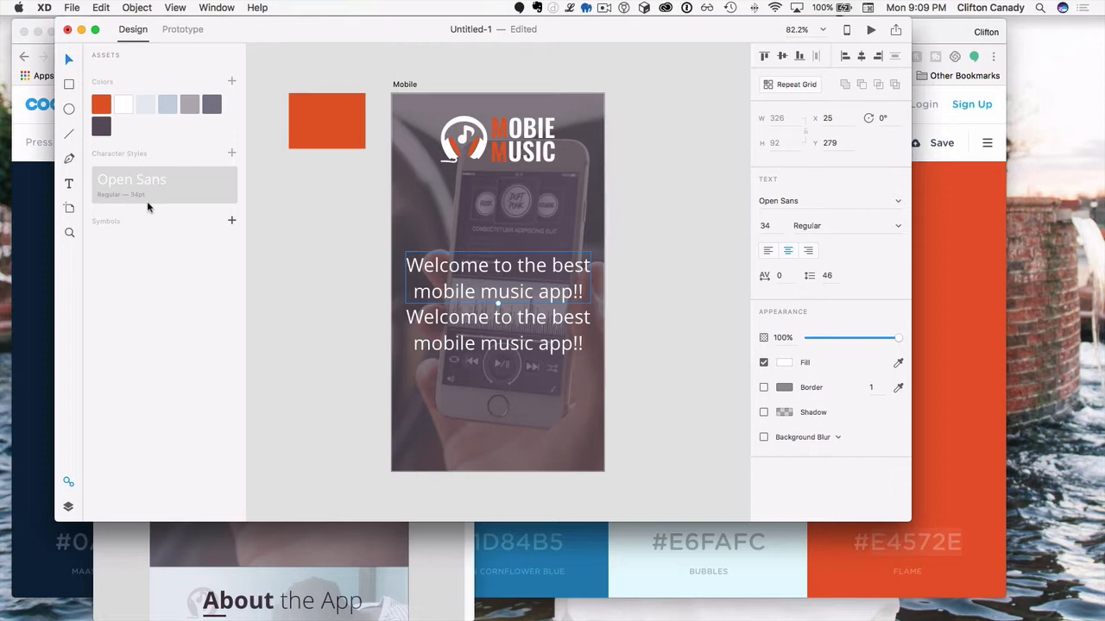
Step: Check the font weight options available for the lower copy of the welcome text
{"action": "left_click", "coordinate": [490, 326]}
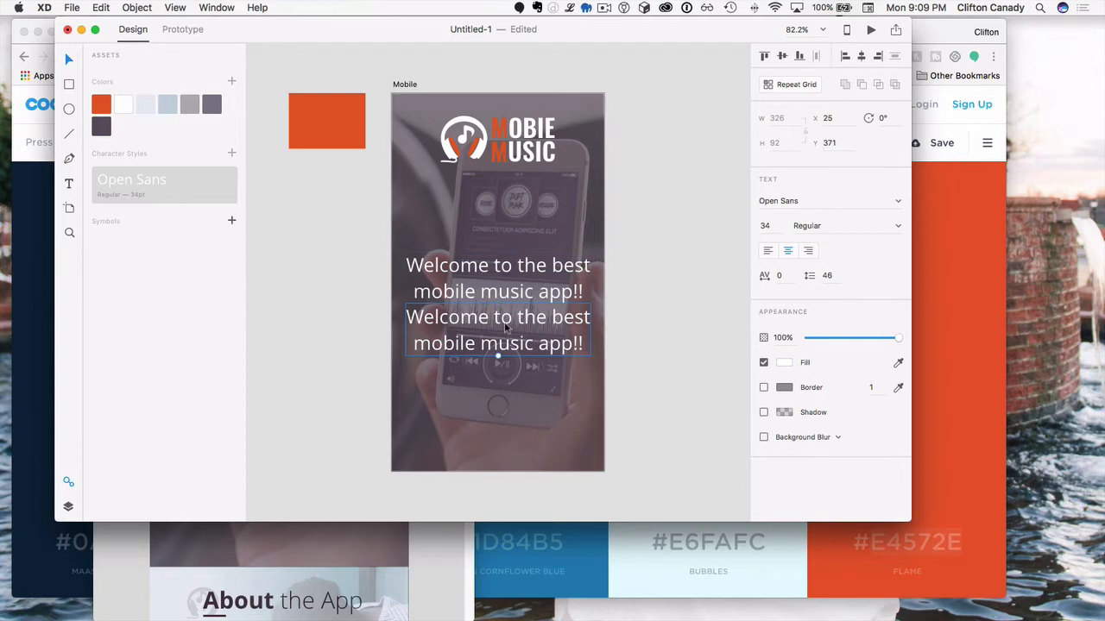
{"action": "left_click", "coordinate": [896, 226]}
{"action": "left_click", "coordinate": [535, 263]}
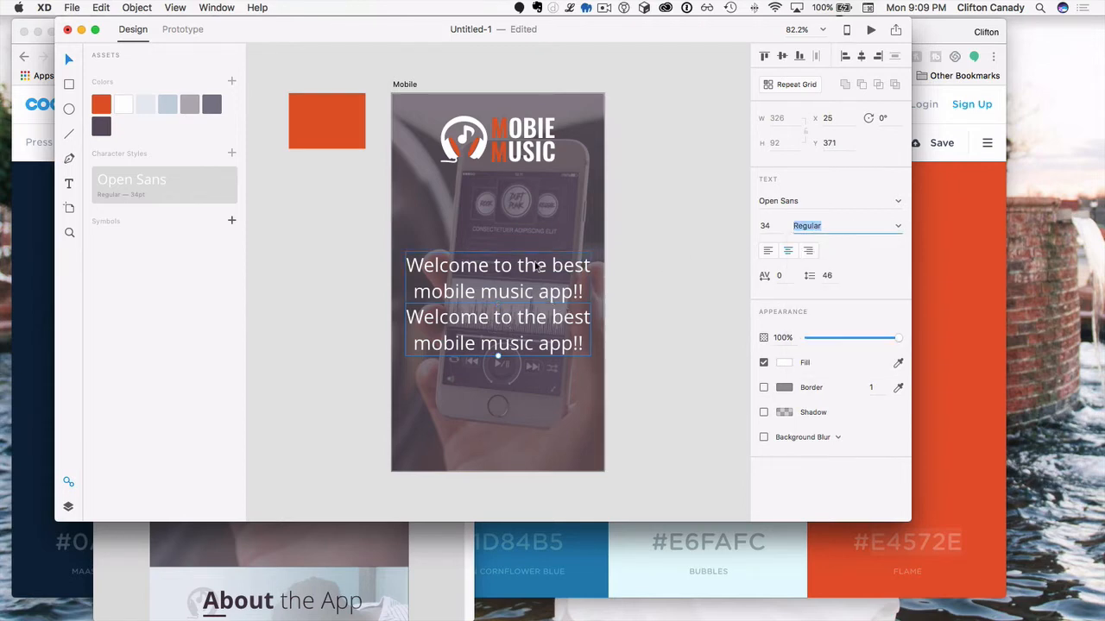
{"action": "left_click", "coordinate": [898, 227]}
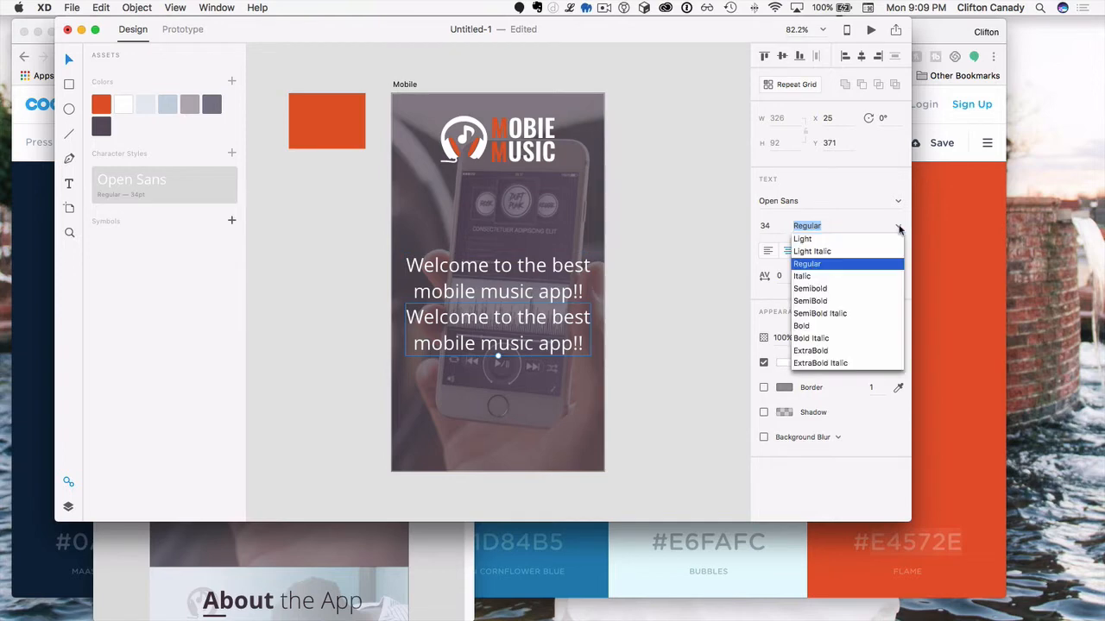
{"action": "left_click", "coordinate": [192, 188]}
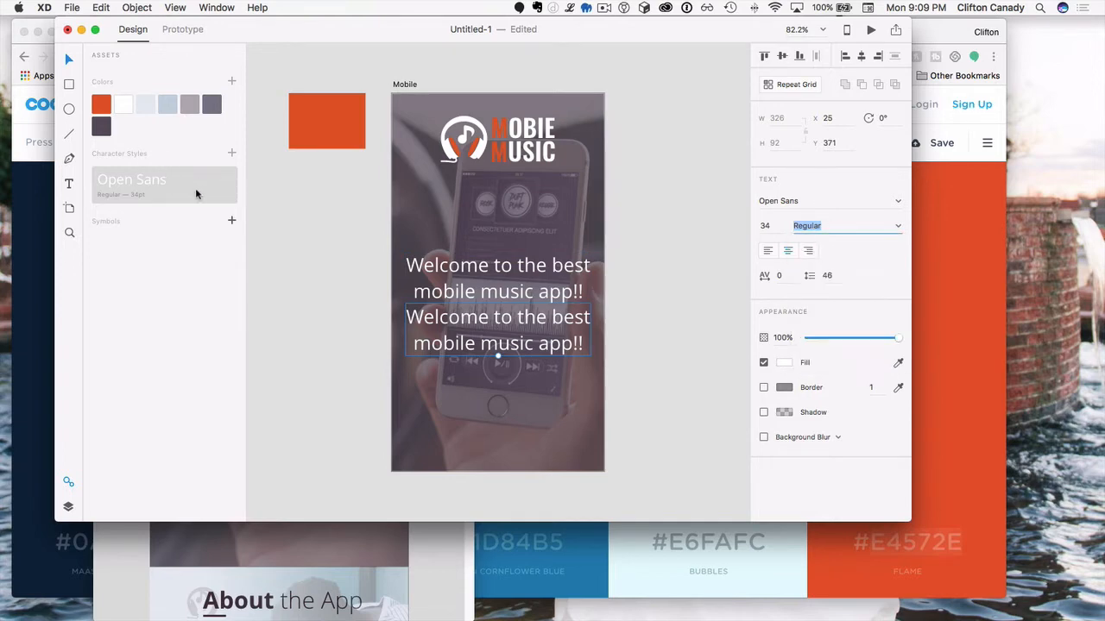
Step: Delete the saved Open Sans character style and set the upper welcome text's font weight to Light
{"action": "right_click", "coordinate": [195, 187]}
{"action": "left_click", "coordinate": [211, 207]}
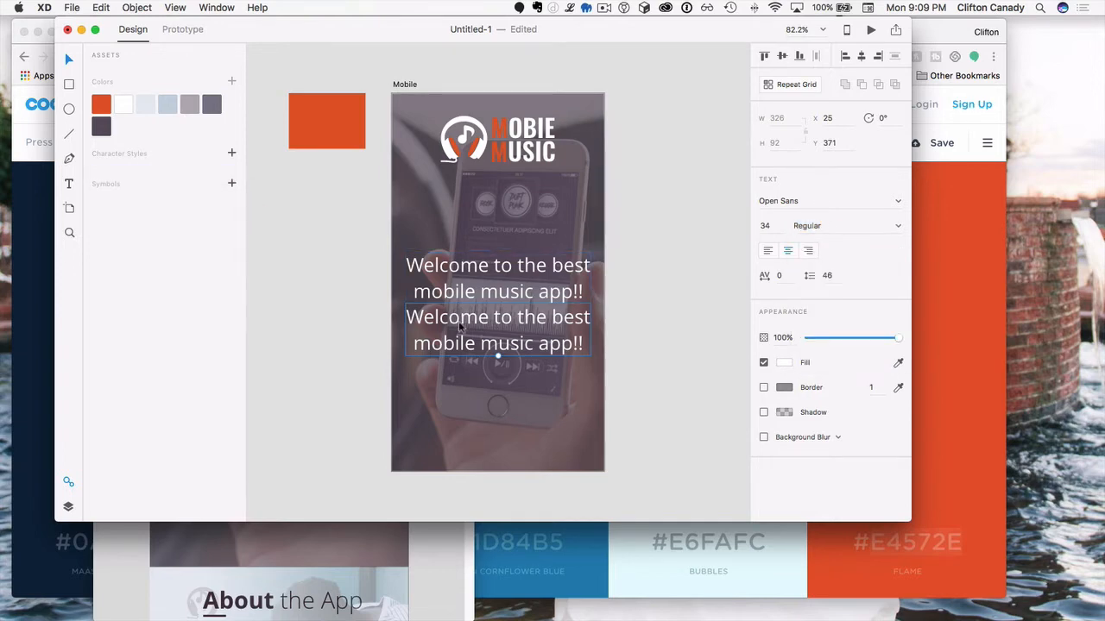
{"action": "left_click", "coordinate": [504, 269]}
{"action": "left_click", "coordinate": [898, 227]}
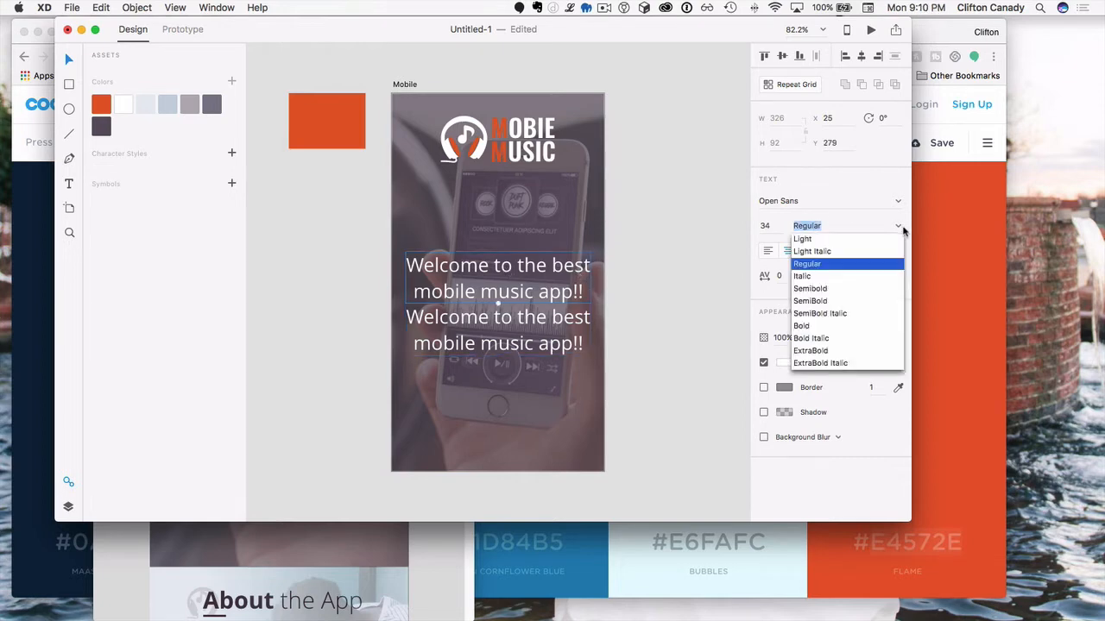
{"action": "left_click", "coordinate": [826, 239]}
{"action": "left_click", "coordinate": [289, 286]}
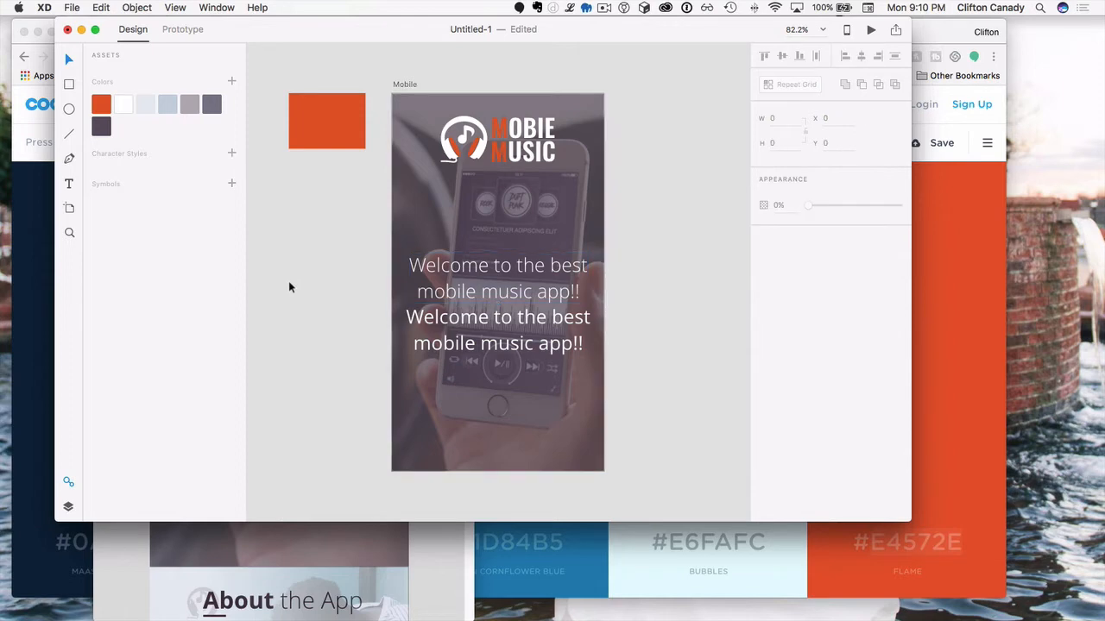
Step: Set the font size of the lower copy of the welcome text to 20
{"action": "left_click", "coordinate": [527, 327]}
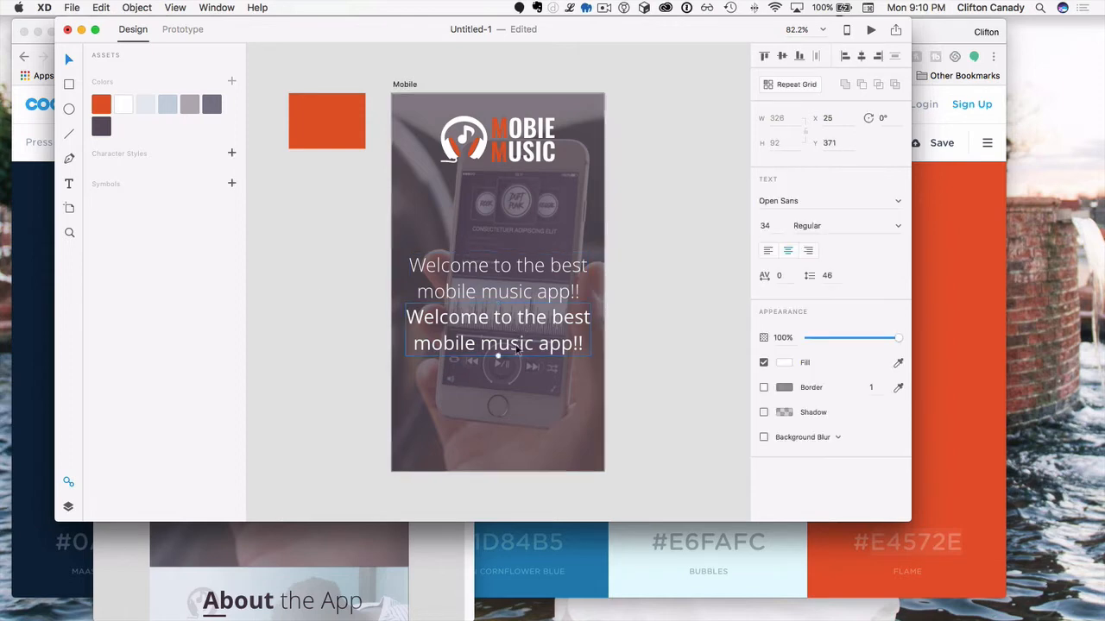
{"action": "left_click", "coordinate": [764, 225]}
{"action": "type", "text": "20"}
{"action": "key", "text": "Return"}
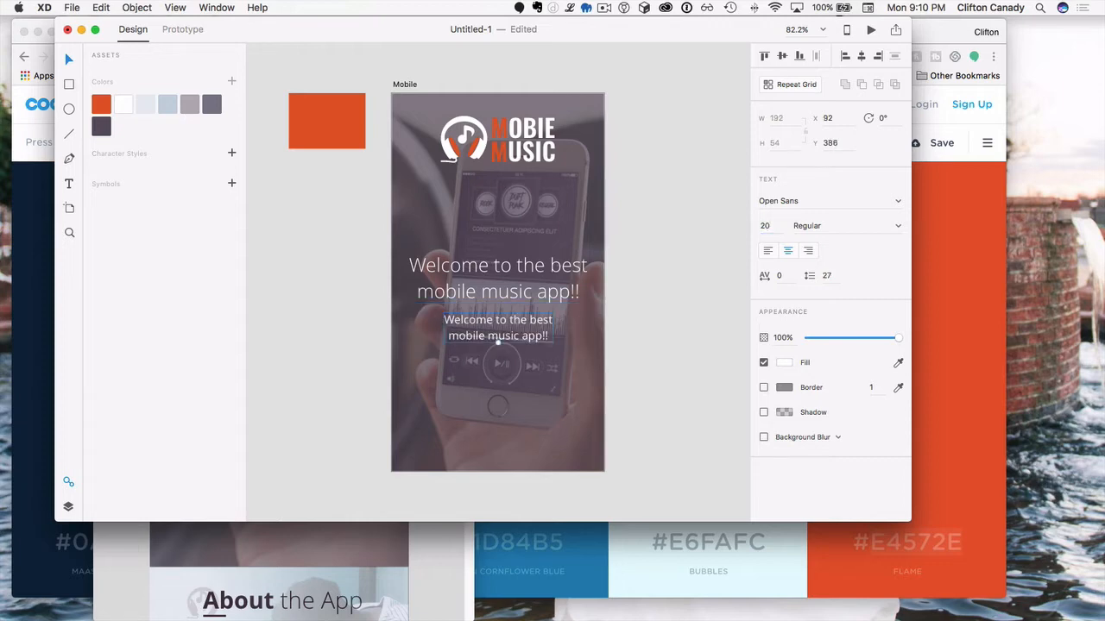
Step: Replace the lower text with "Where your music comes to life!!" and move it just under the welcome heading at about X 36, Y 381
{"action": "double_click", "coordinate": [455, 339]}
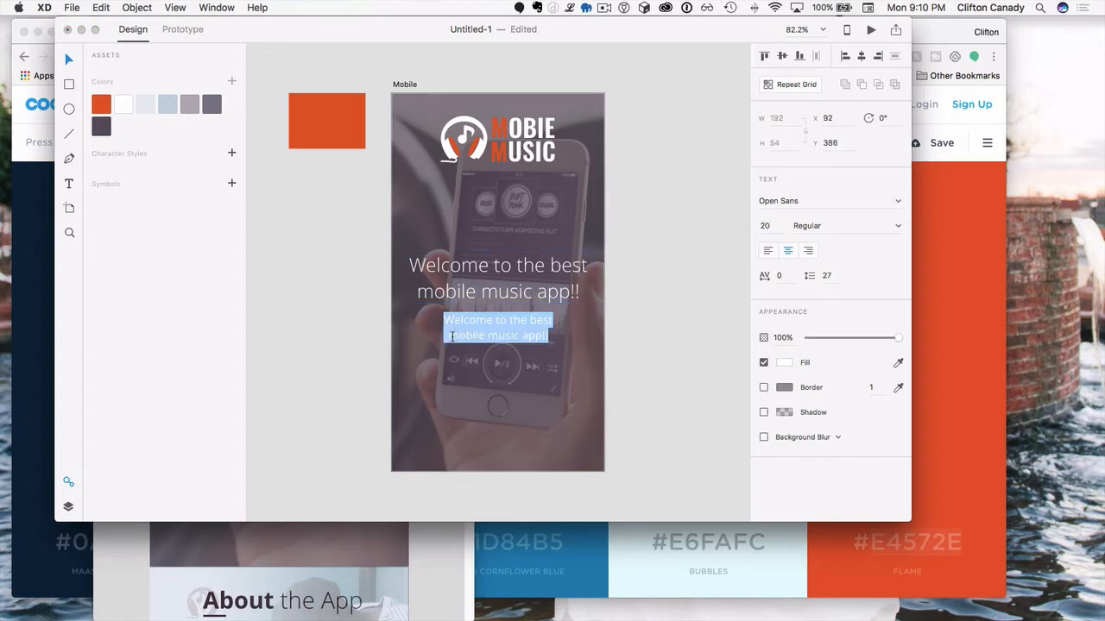
{"action": "left_click", "coordinate": [450, 337]}
{"action": "key", "text": "BackSpace"}
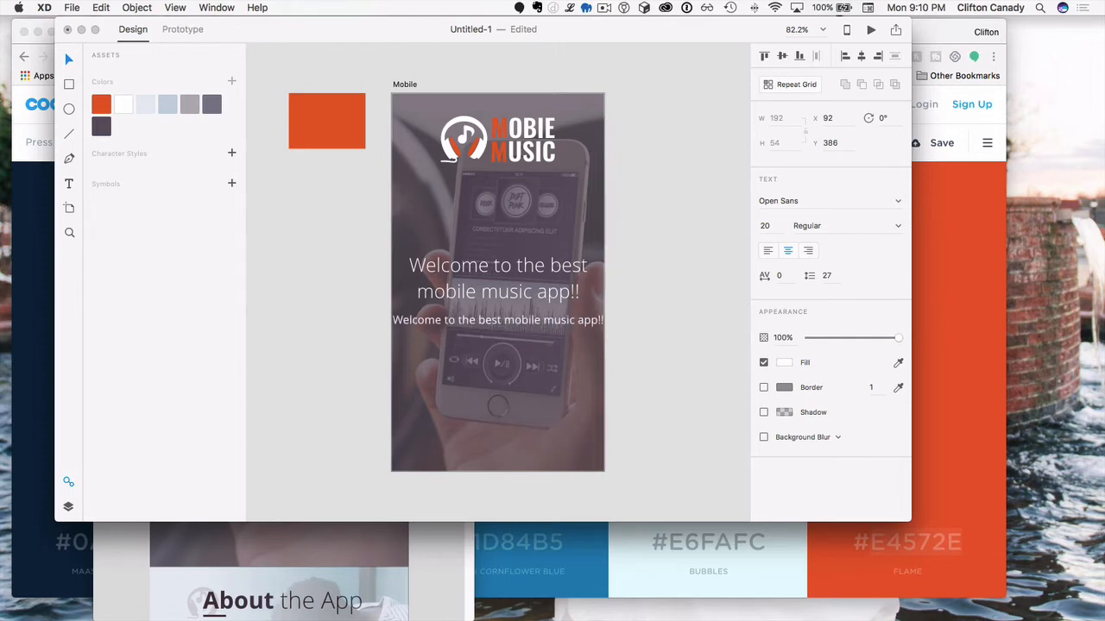
{"action": "triple_click", "coordinate": [456, 319]}
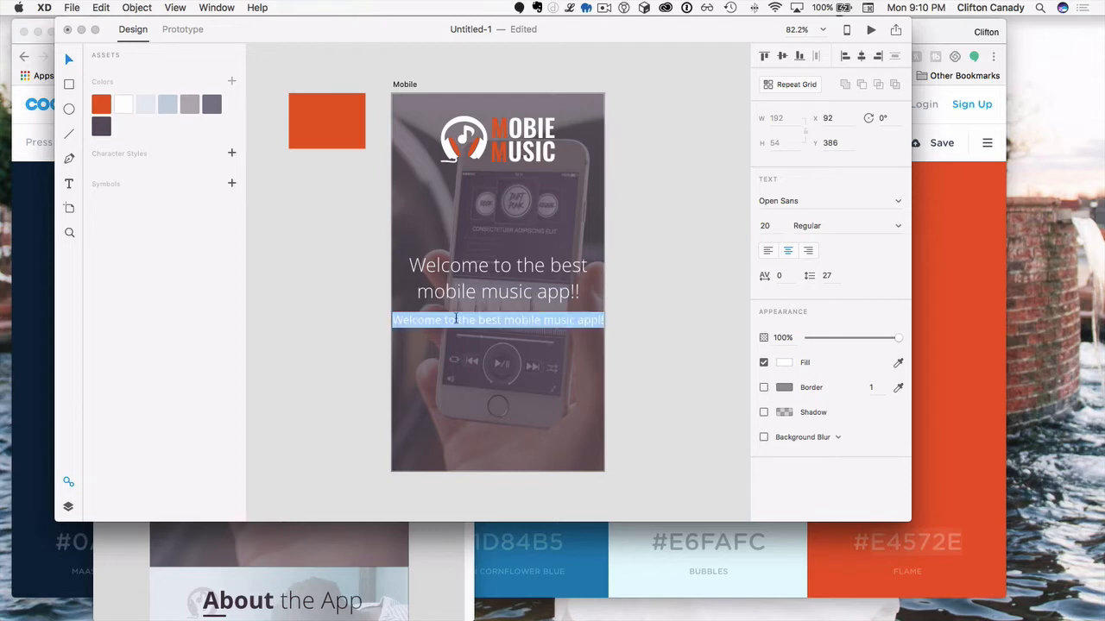
{"action": "type", "text": "Where "}
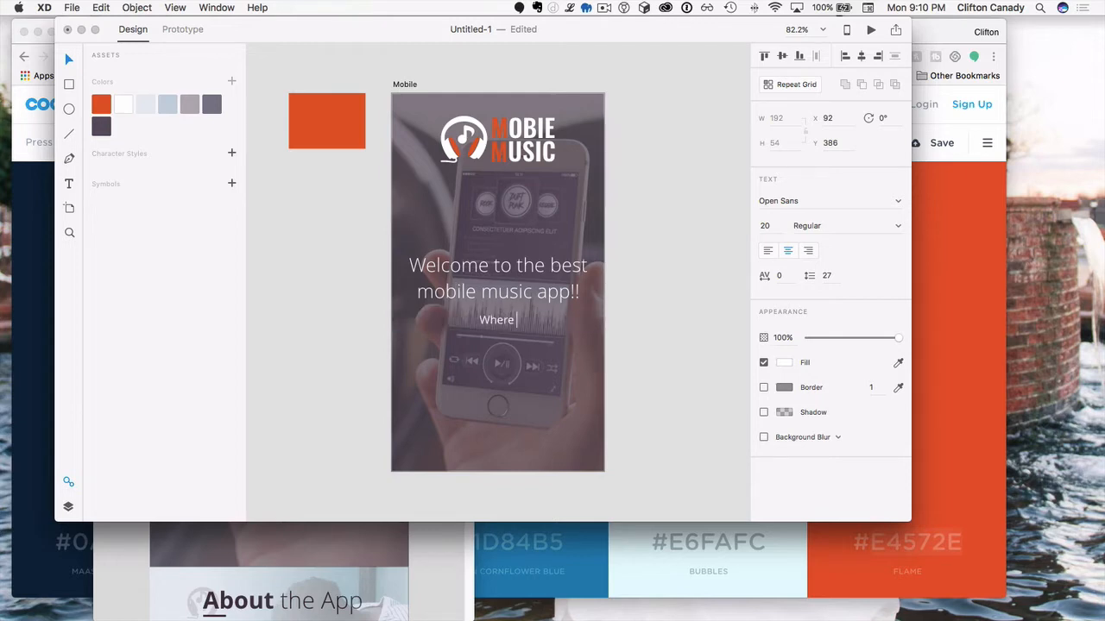
{"action": "type", "text": "your music coms"}
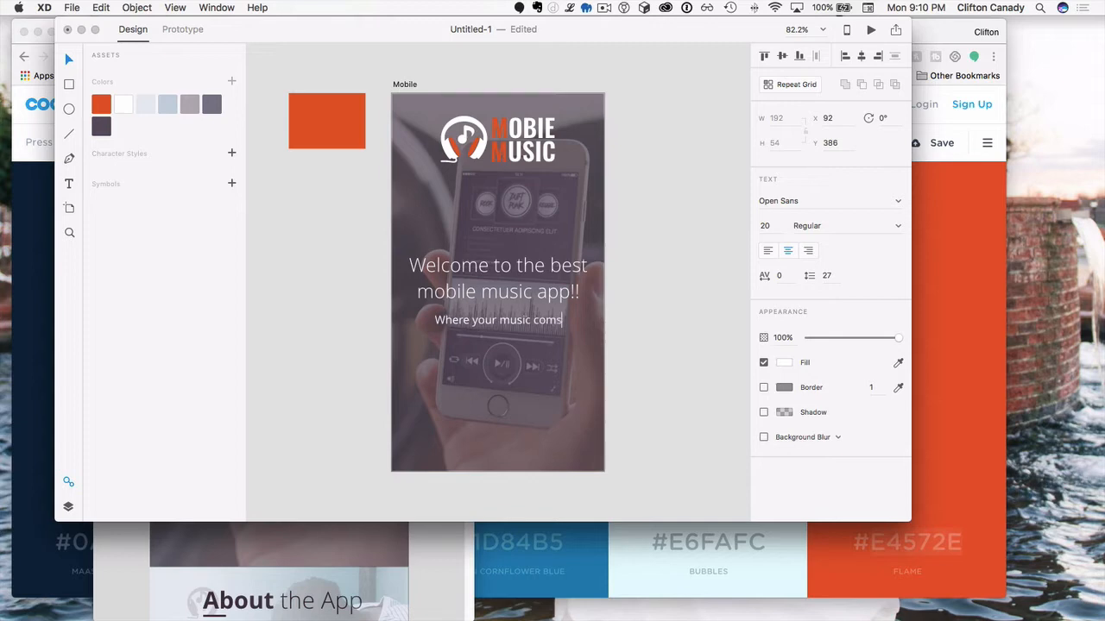
{"action": "key", "text": "BackSpace"}
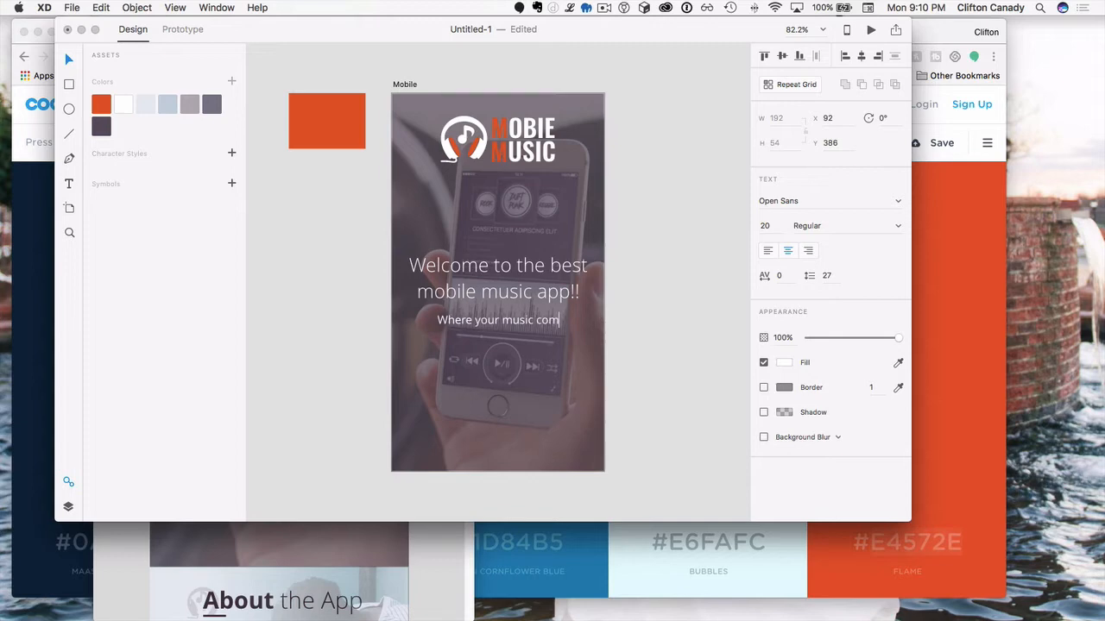
{"action": "type", "text": "es to li"}
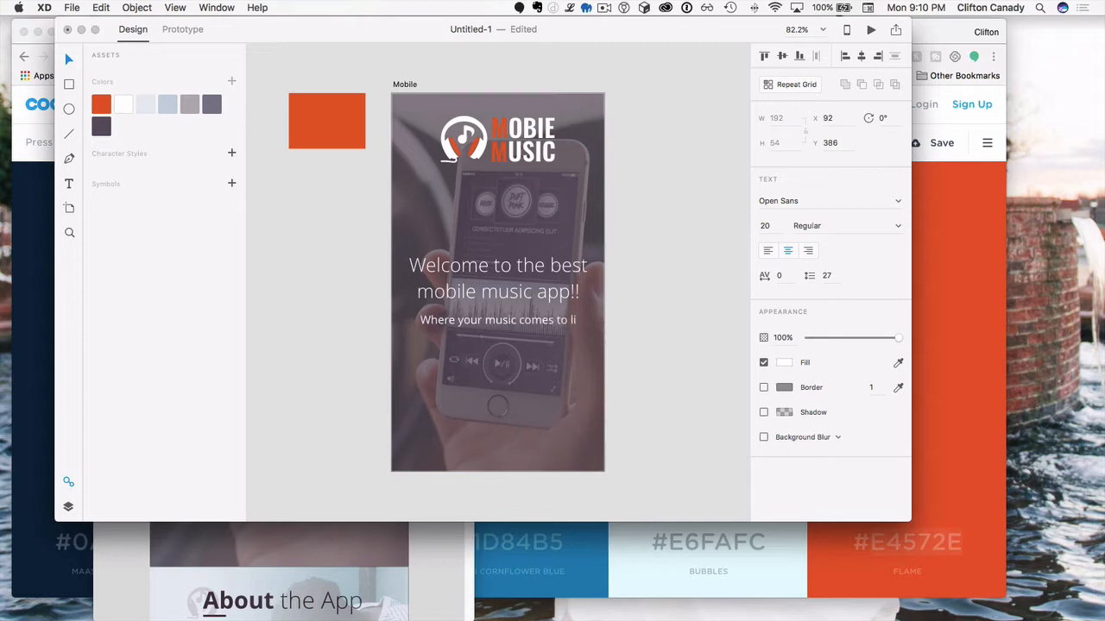
{"action": "type", "text": "fe"}
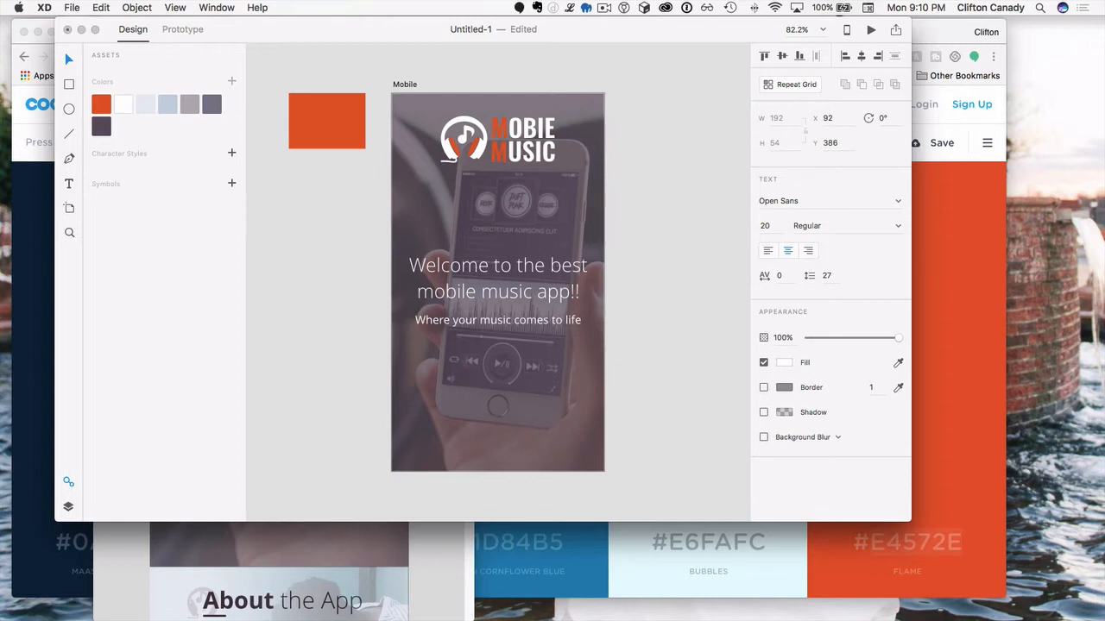
{"action": "type", "text": "!!"}
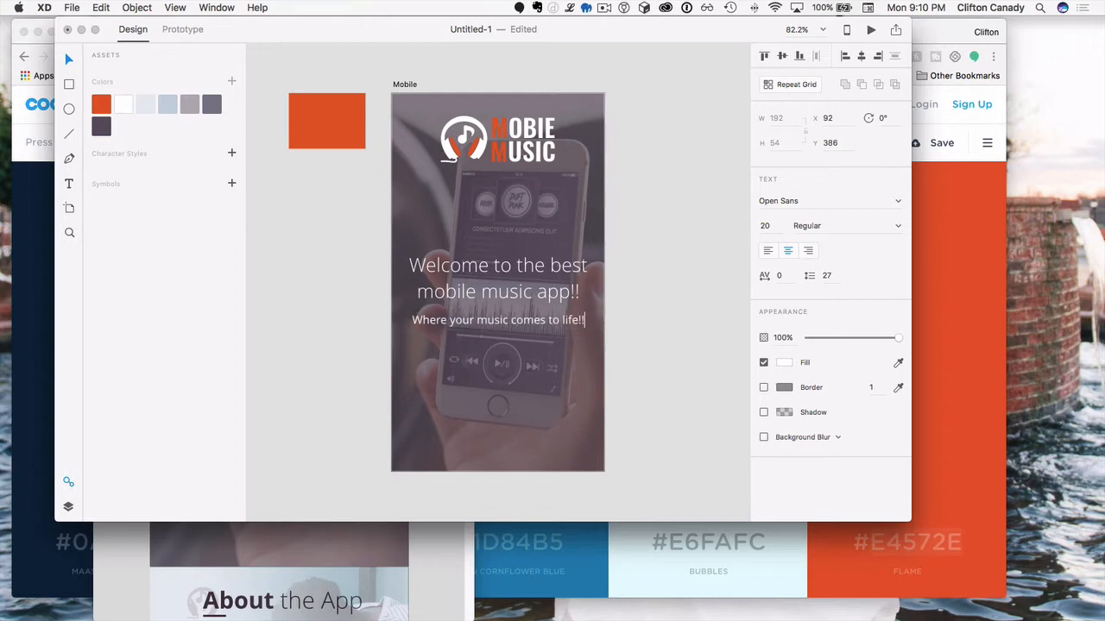
{"action": "key", "text": "Escape"}
{"action": "left_click_drag", "start_coordinate": [500, 318], "coordinate": [503, 322]}
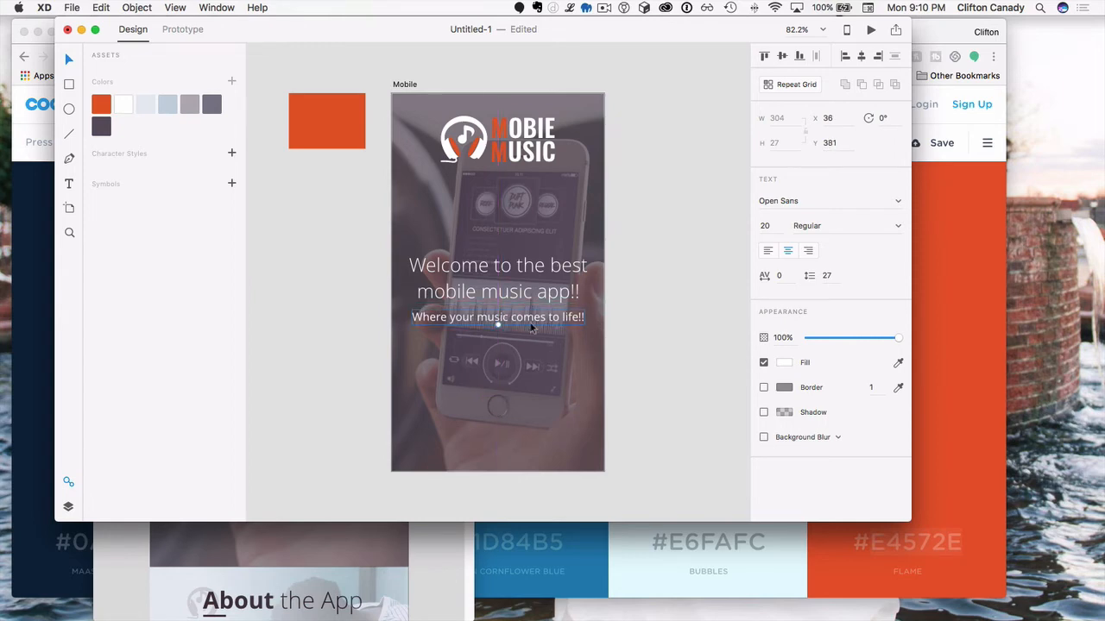
{"action": "left_click", "coordinate": [327, 312]}
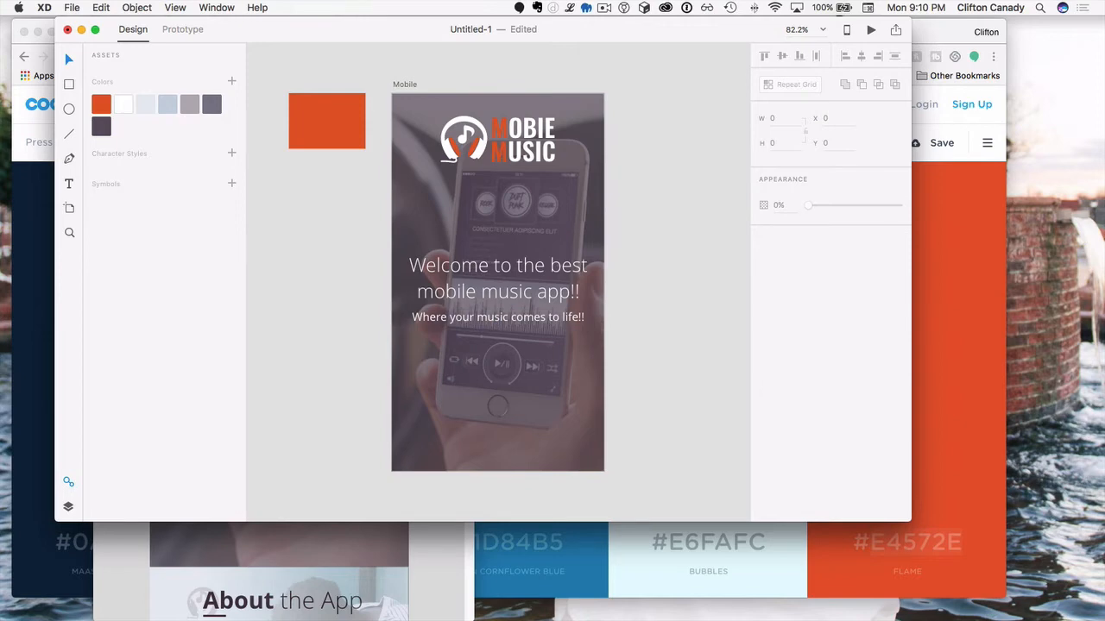
Step: Copy the small Artboard – 1 holding the menu and close icons from the material-icons-from-SkylerWestby document into the Untitled-1 document
{"action": "key", "text": "super+Tab"}
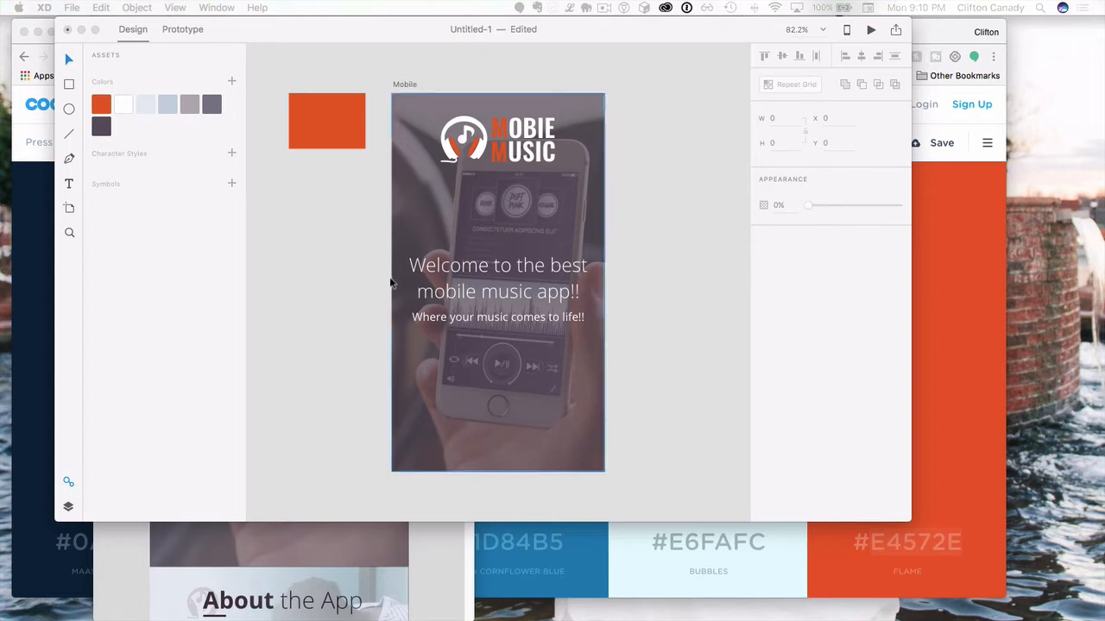
{"action": "left_click", "coordinate": [363, 276]}
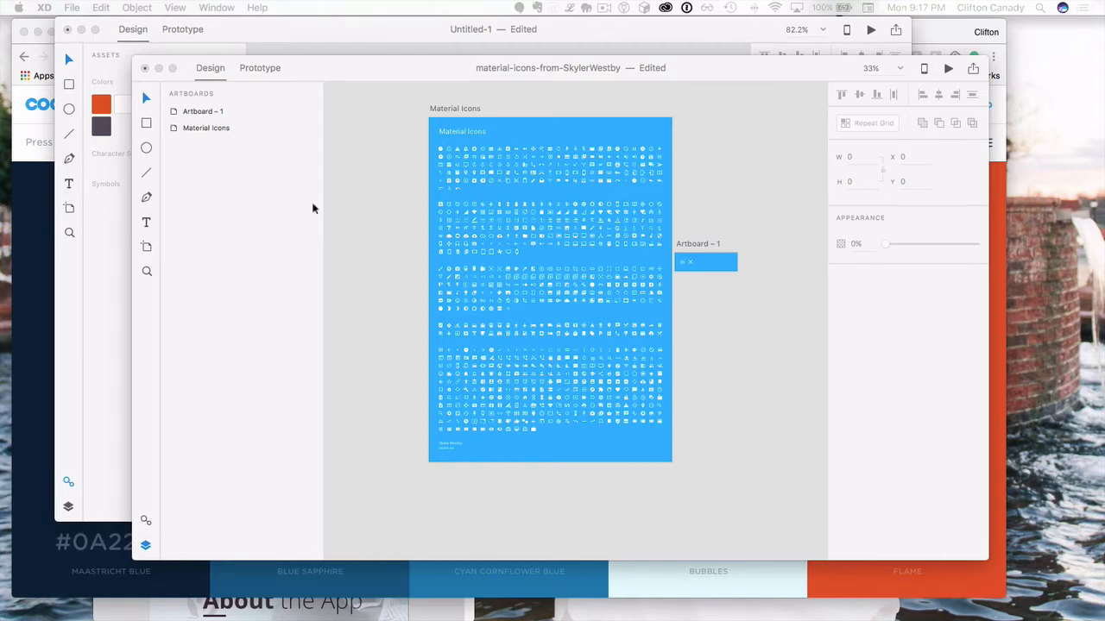
{"action": "left_click", "coordinate": [26, 206]}
{"action": "left_click", "coordinate": [80, 35]}
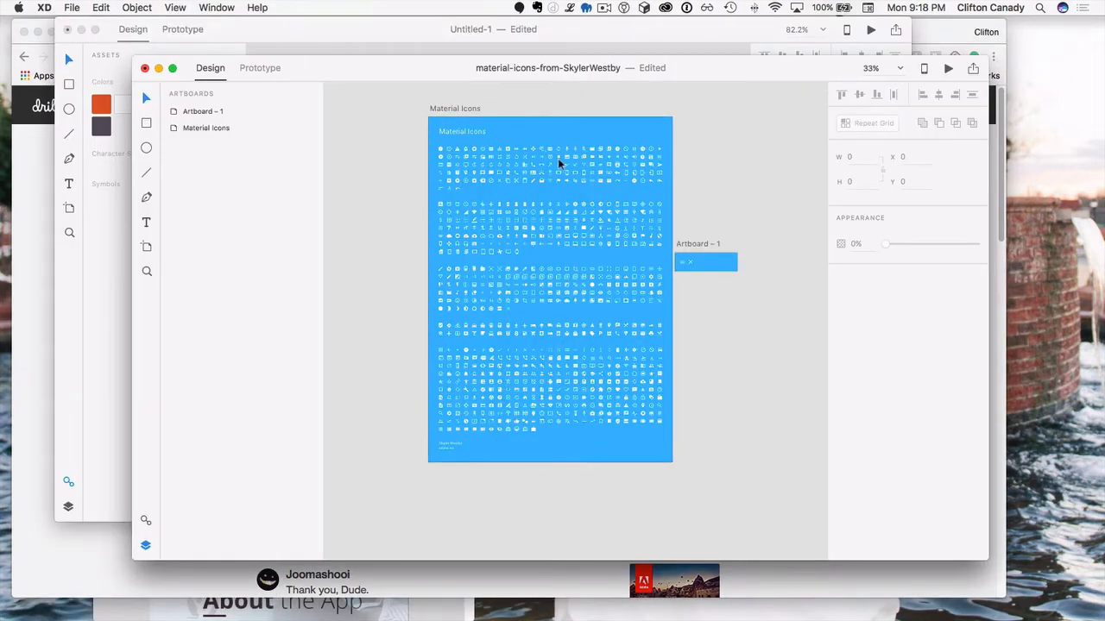
{"action": "left_click", "coordinate": [690, 245]}
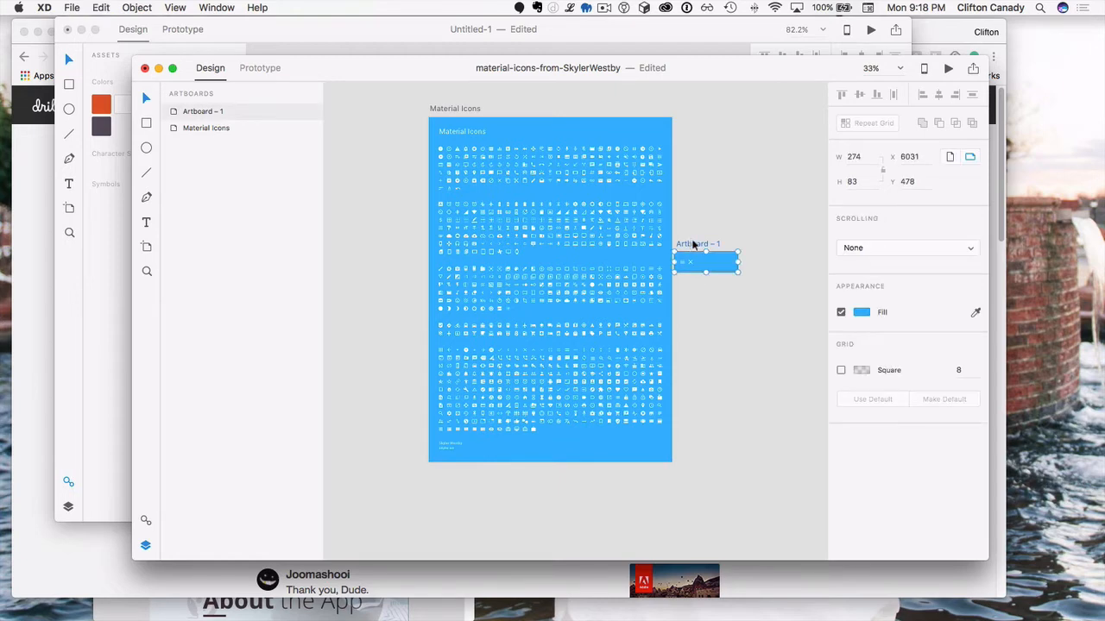
{"action": "left_click", "coordinate": [115, 262]}
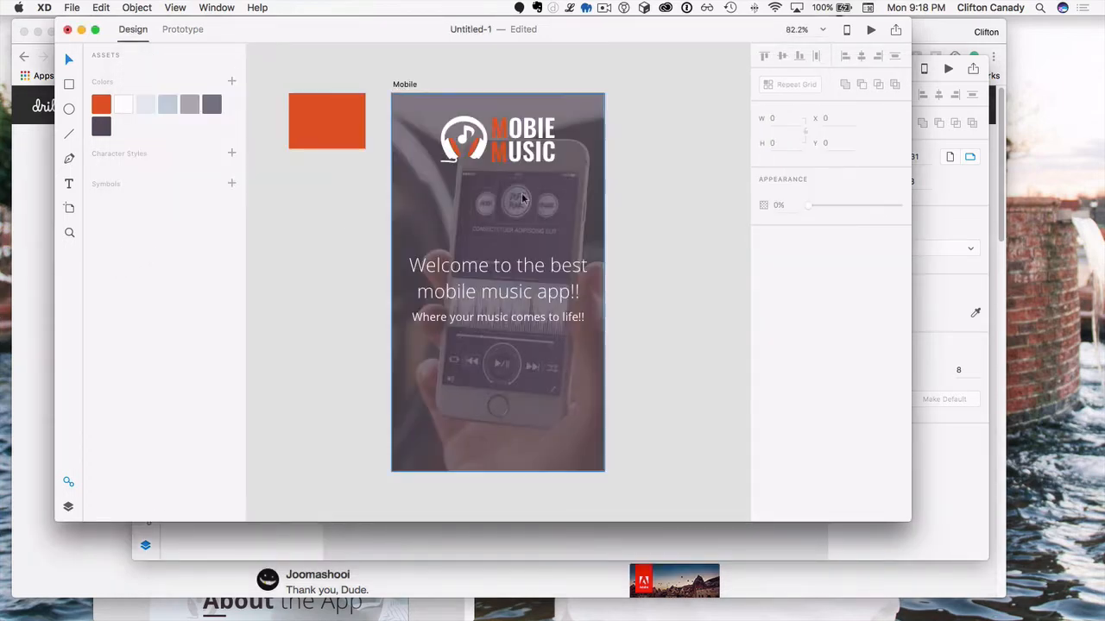
{"action": "key", "text": "super+v"}
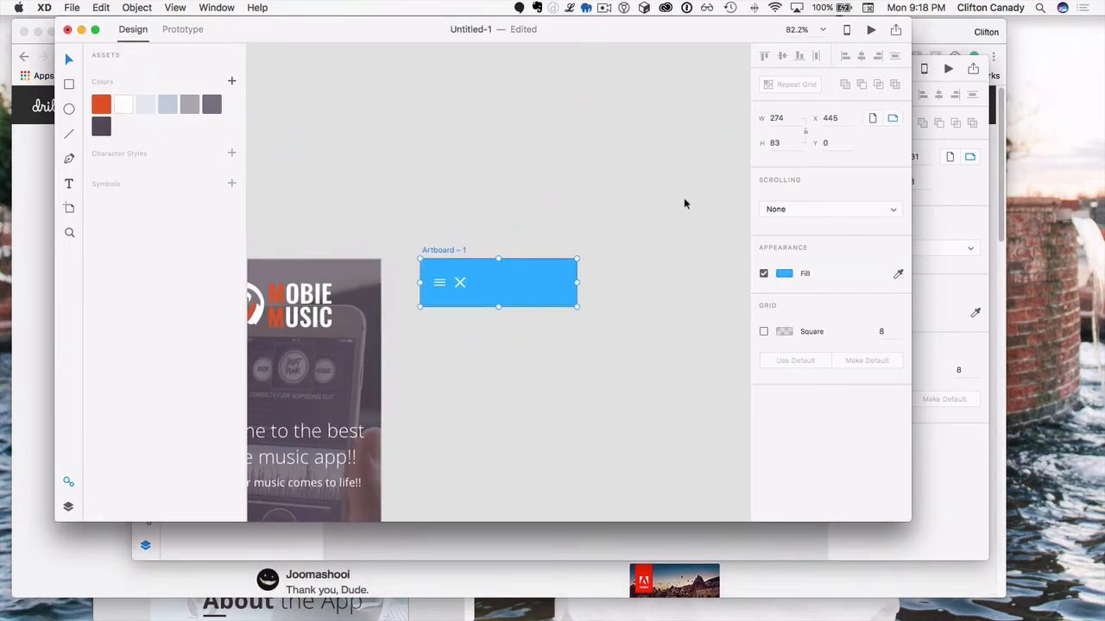
{"action": "scroll", "coordinate": [526, 387], "scroll_direction": "left", "scroll_amount": 5}
{"action": "scroll", "coordinate": [526, 386], "scroll_direction": "down", "scroll_amount": 2}
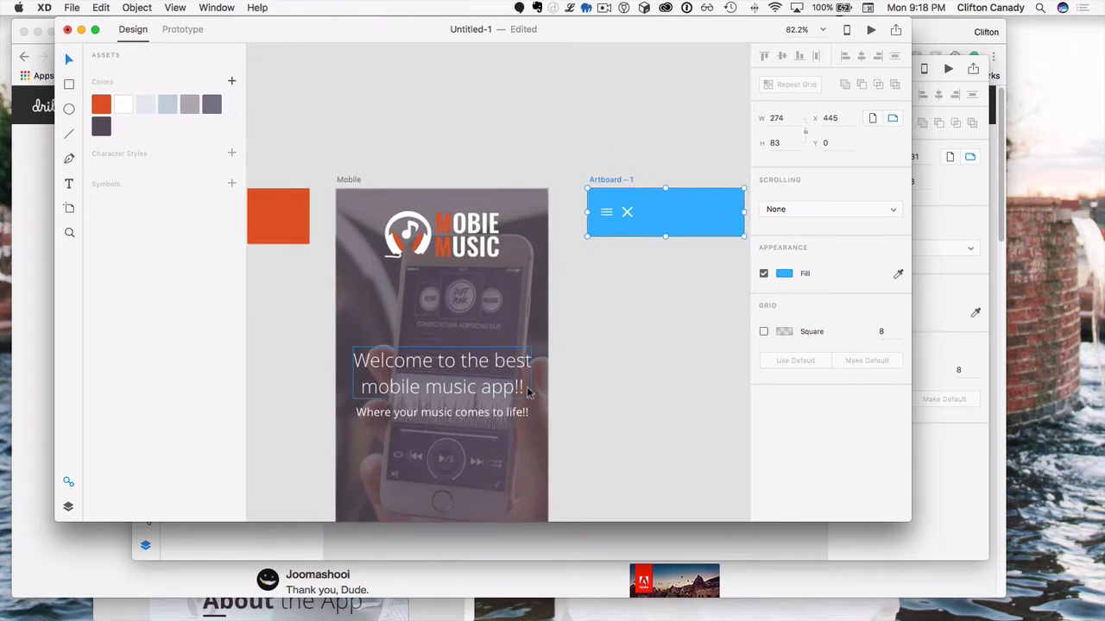
Step: Copy the hamburger menu icon from Artboard – 1 onto the Mobile artboard
{"action": "left_click", "coordinate": [607, 212]}
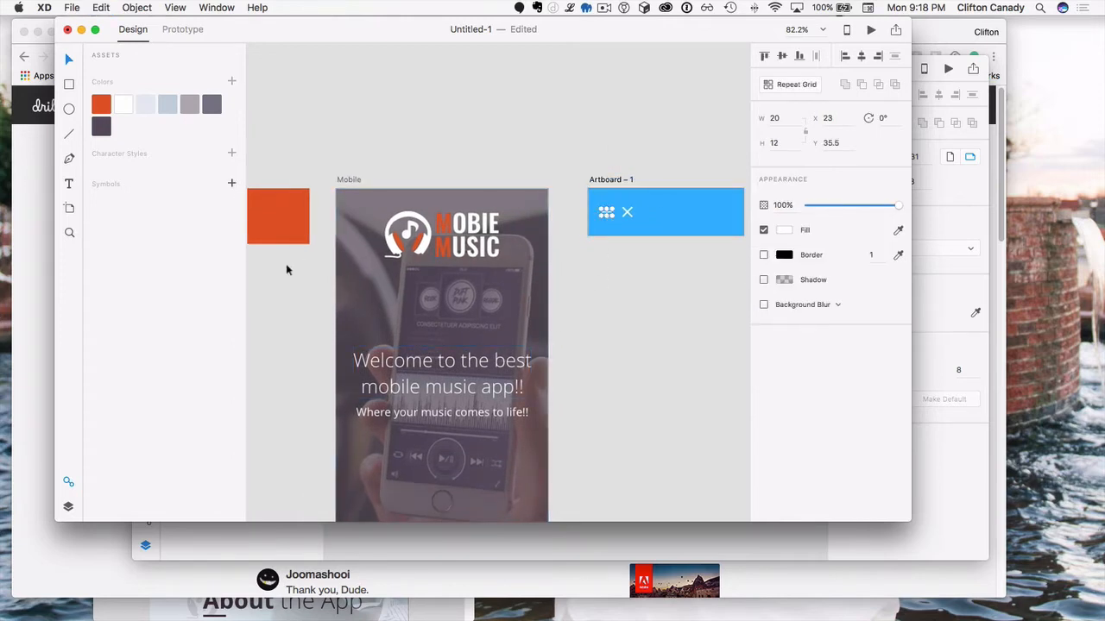
{"action": "left_click", "coordinate": [341, 257]}
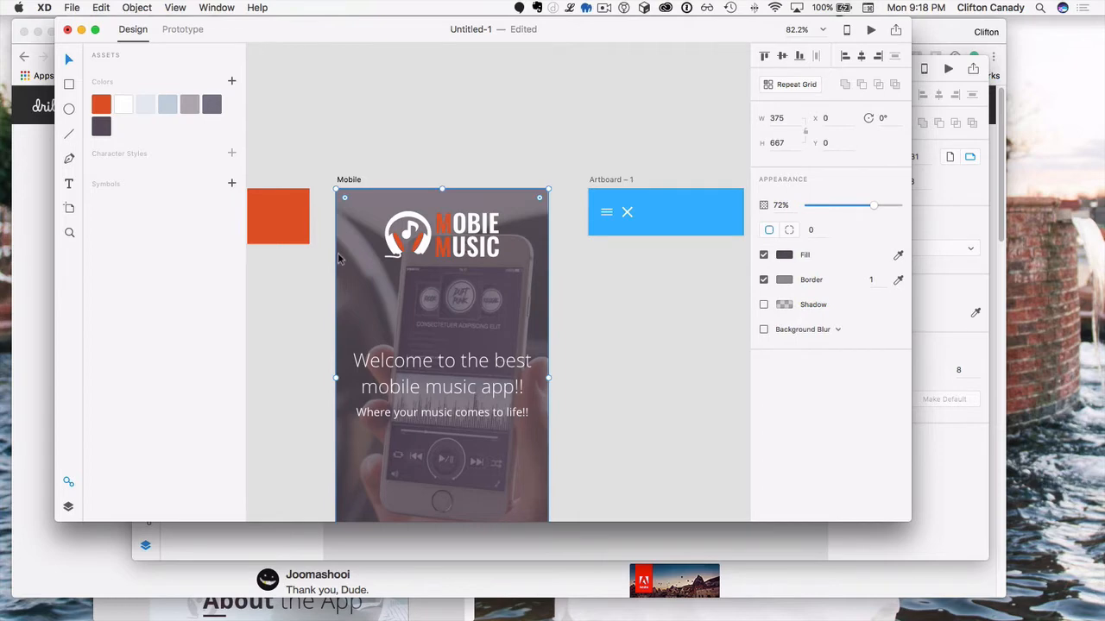
{"action": "key", "text": "super+v"}
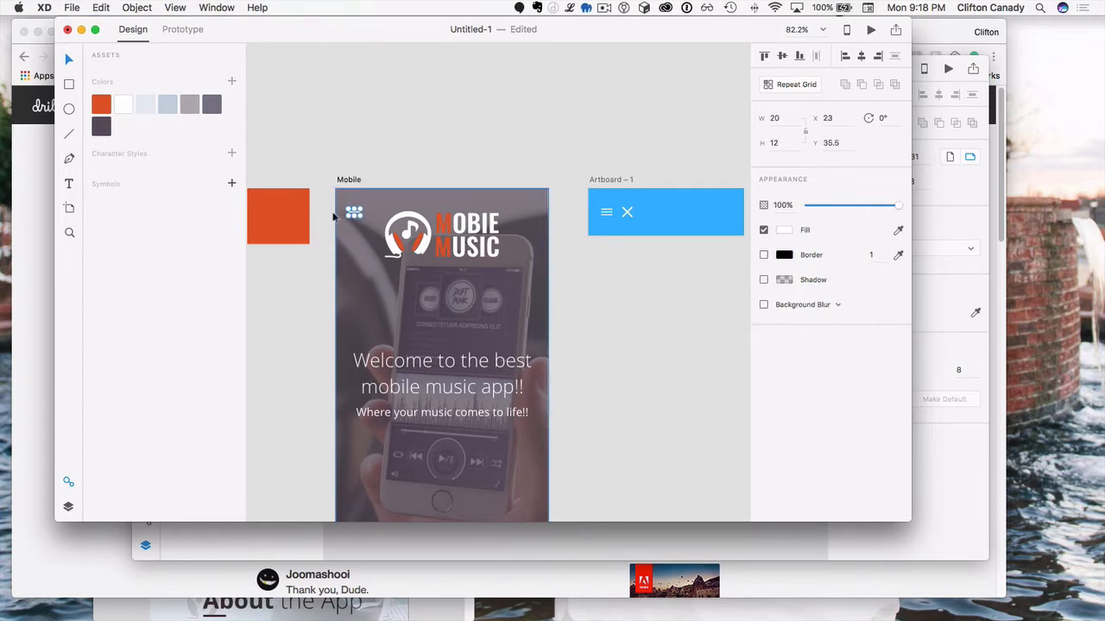
Step: Enlarge the menu icon on the Mobile artboard to about 34 × 20.5 and place it at about X 19, Y 27
{"action": "left_click_drag", "start_coordinate": [342, 205], "coordinate": [345, 207]}
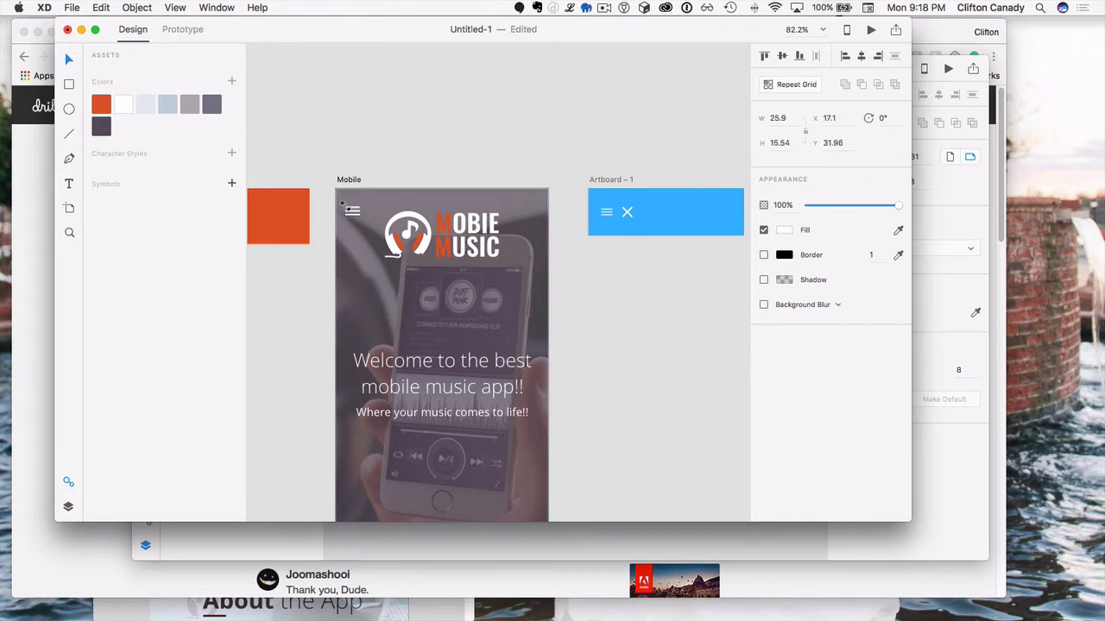
{"action": "left_click", "coordinate": [306, 273]}
{"action": "left_click", "coordinate": [351, 216]}
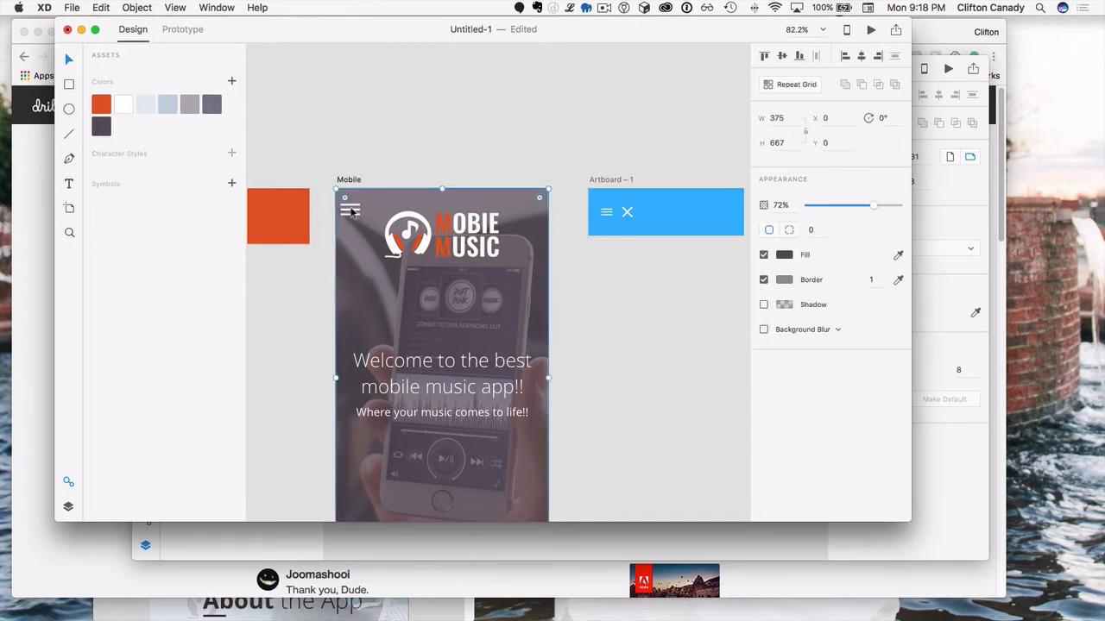
{"action": "left_click_drag", "start_coordinate": [352, 210], "coordinate": [358, 210]}
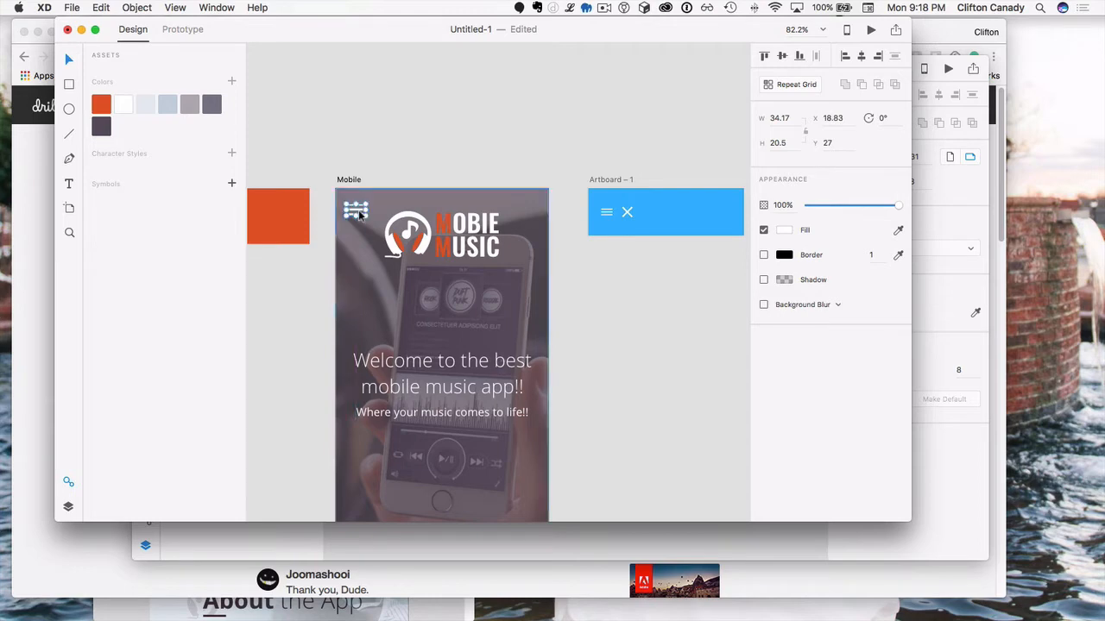
Step: Move the menu icon closer to the Mobile artboard's upper-left corner, at about X 17, Y 17, and deselect it
{"action": "key", "text": "super+plus"}
{"action": "key", "text": "super+plus"}
{"action": "key", "text": "super+plus"}
{"action": "key", "text": "super+plus"}
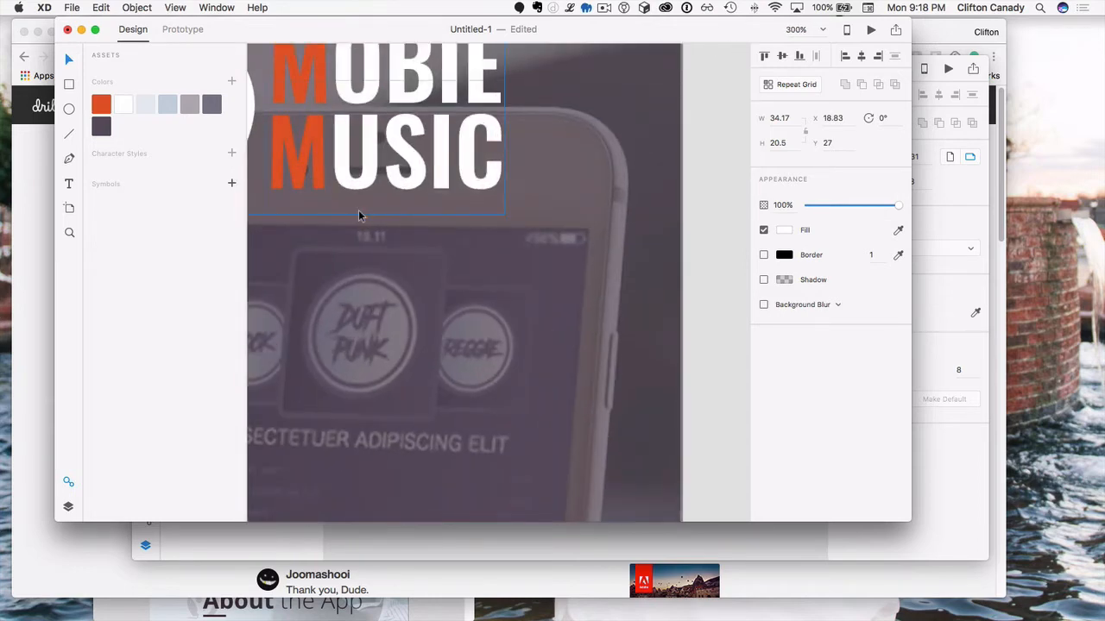
{"action": "scroll", "coordinate": [359, 210], "scroll_direction": "left", "scroll_amount": 10}
{"action": "scroll", "coordinate": [358, 211], "scroll_direction": "up", "scroll_amount": 4}
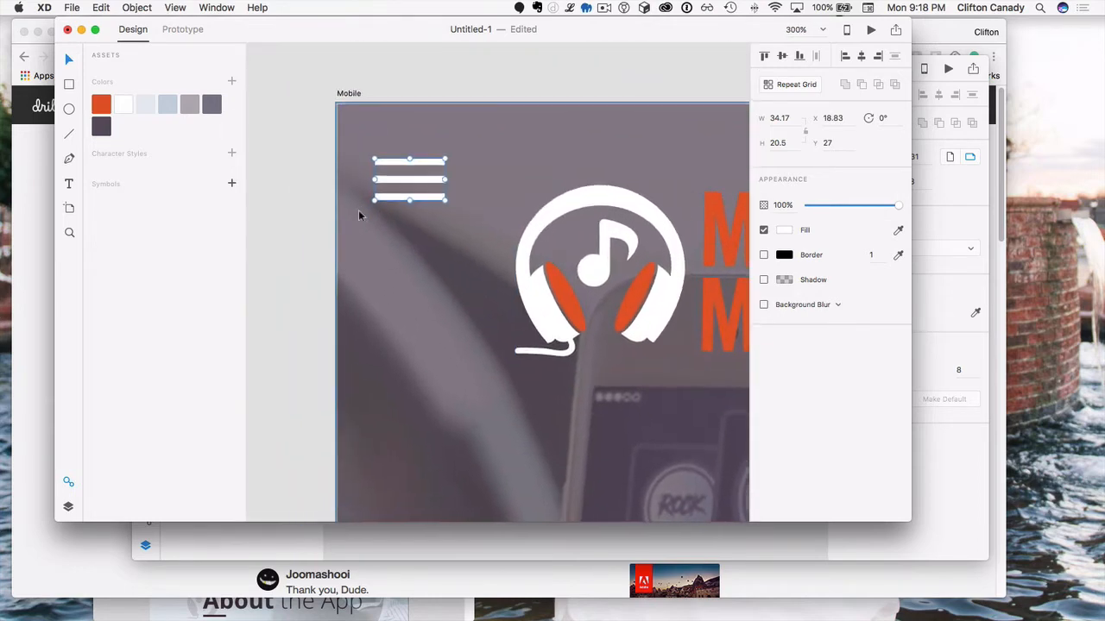
{"action": "left_click_drag", "start_coordinate": [394, 168], "coordinate": [395, 142]}
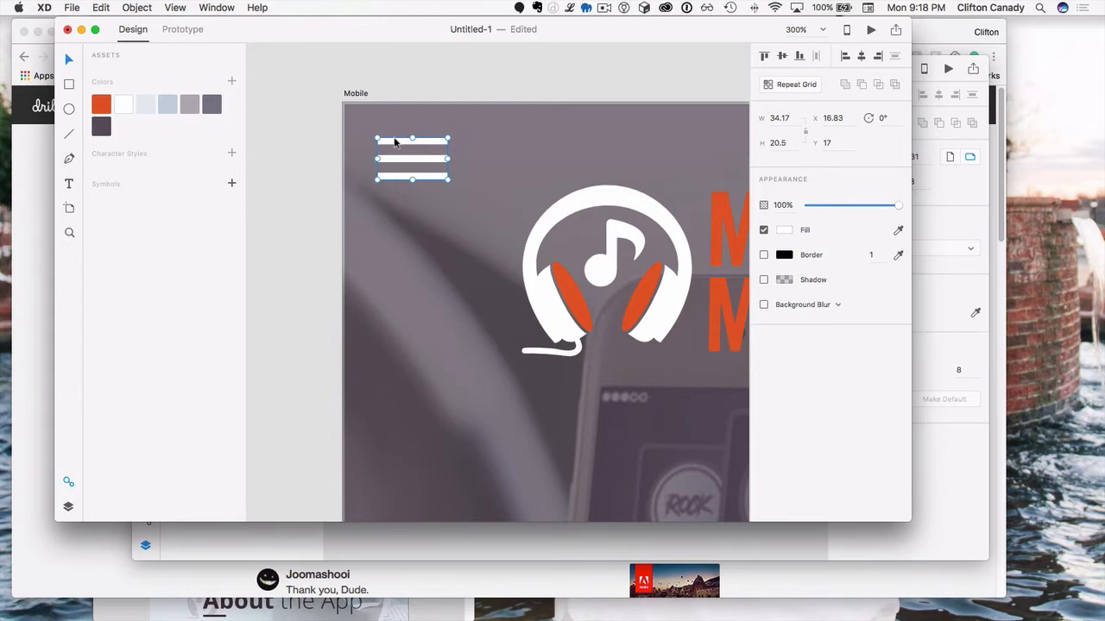
{"action": "key", "text": "super+0"}
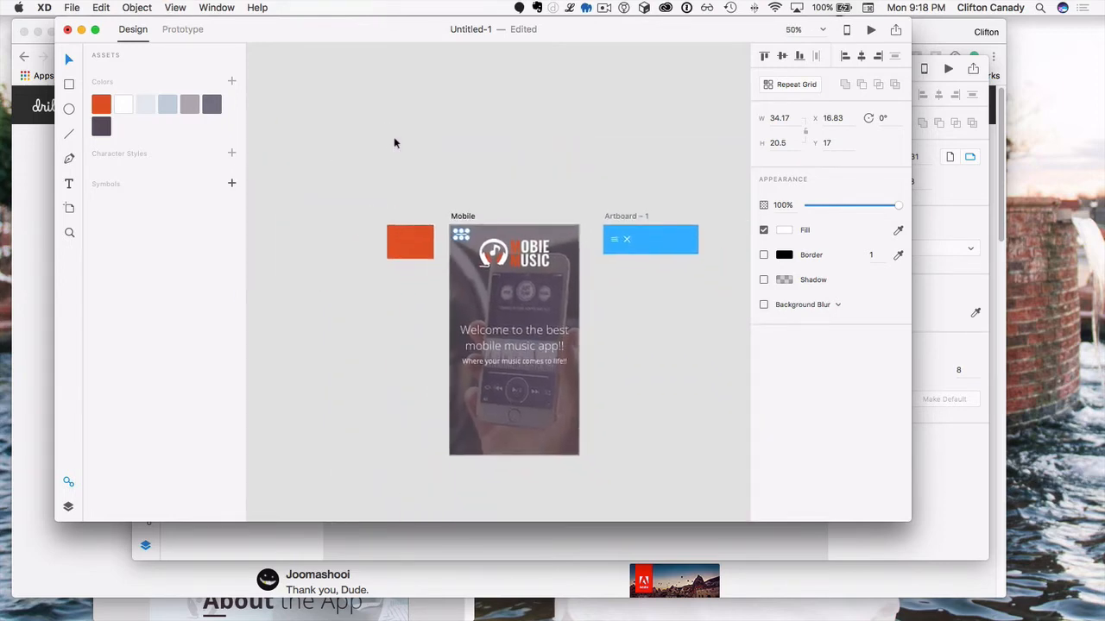
{"action": "left_click", "coordinate": [394, 143]}
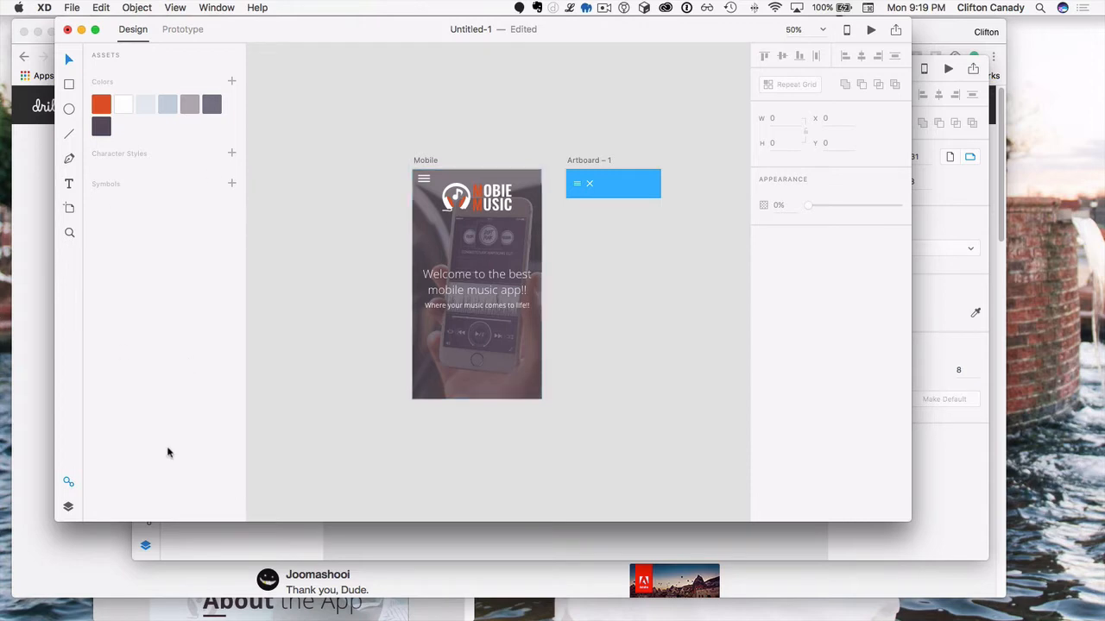
Step: Switch to Preview and check the button below the tagline in the reference image Mobile - MobieMusic.png
{"action": "double_click", "coordinate": [160, 615]}
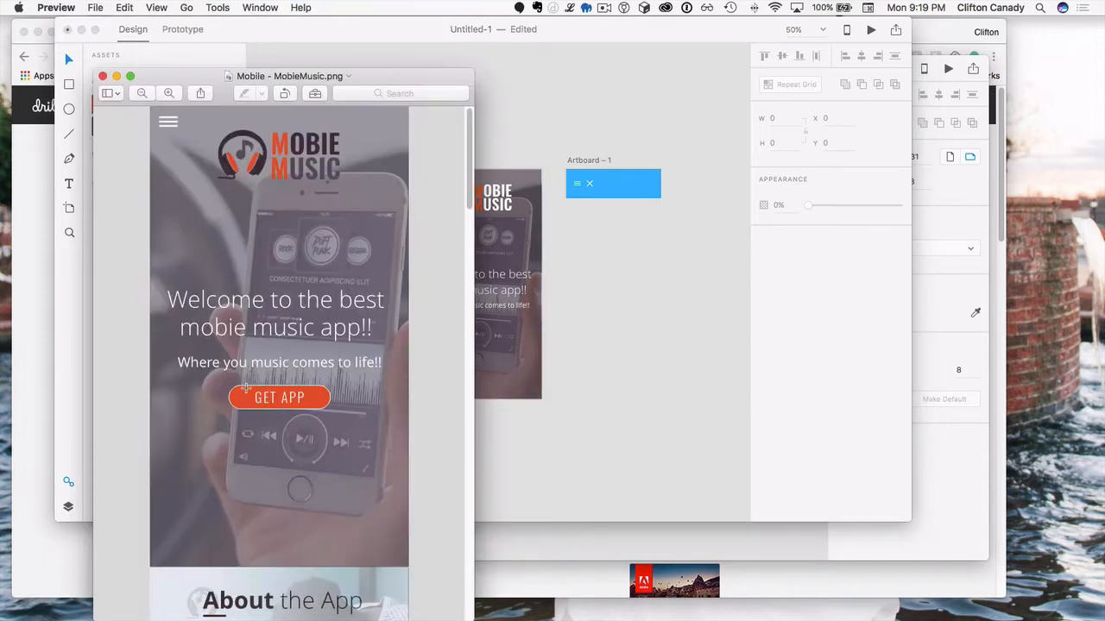
Step: Switch to Adobe XD, draw a rectangle about 128 × 35 below the Mobile artboard's tagline, and fill it with the saved orange
{"action": "left_click", "coordinate": [525, 439]}
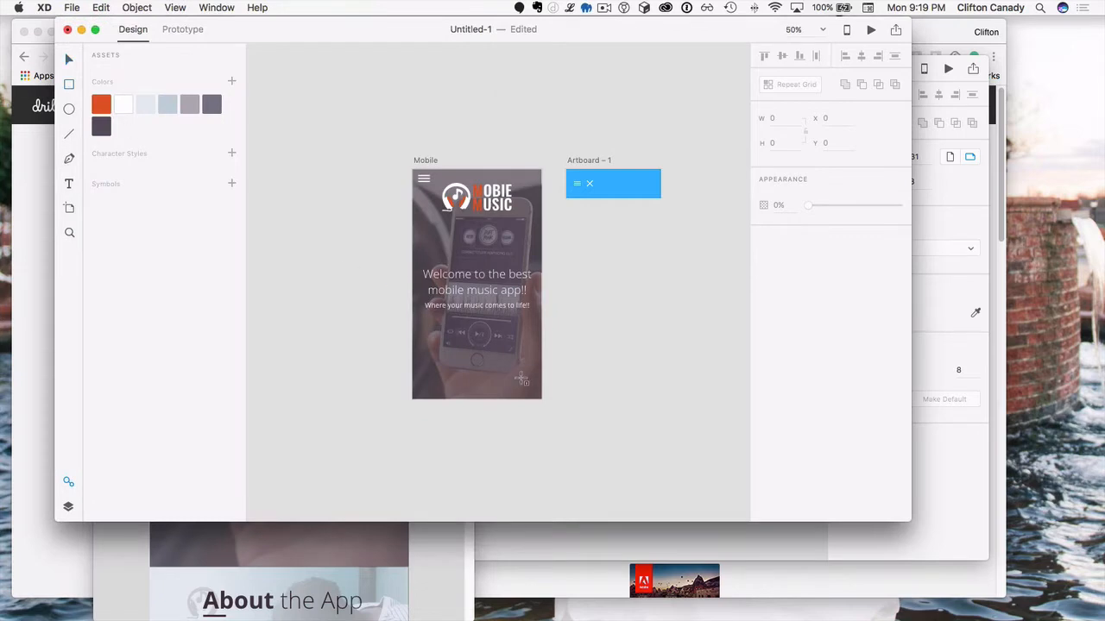
{"action": "key", "text": "super+1"}
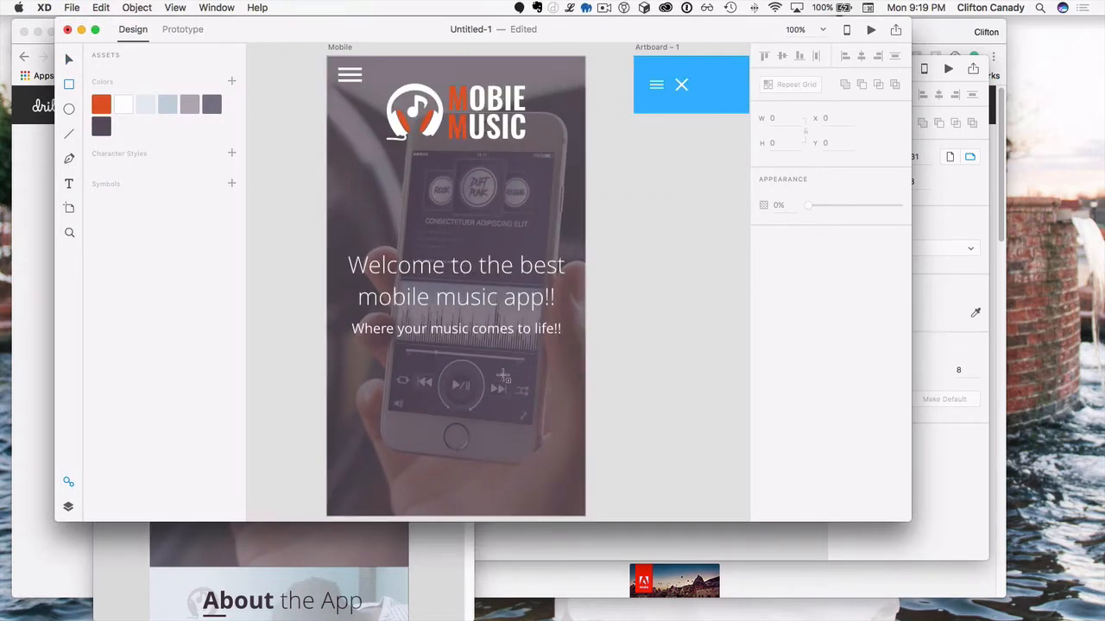
{"action": "scroll", "coordinate": [503, 377], "scroll_direction": "down", "scroll_amount": 2}
{"action": "left_click_drag", "start_coordinate": [397, 324], "coordinate": [486, 347]}
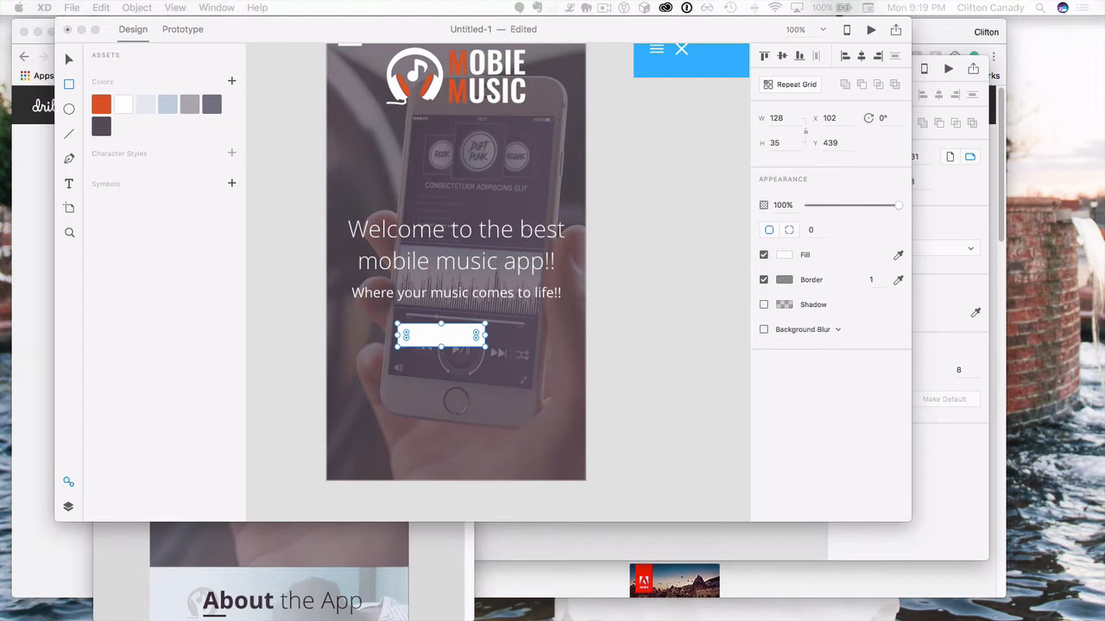
{"action": "left_click", "coordinate": [104, 107]}
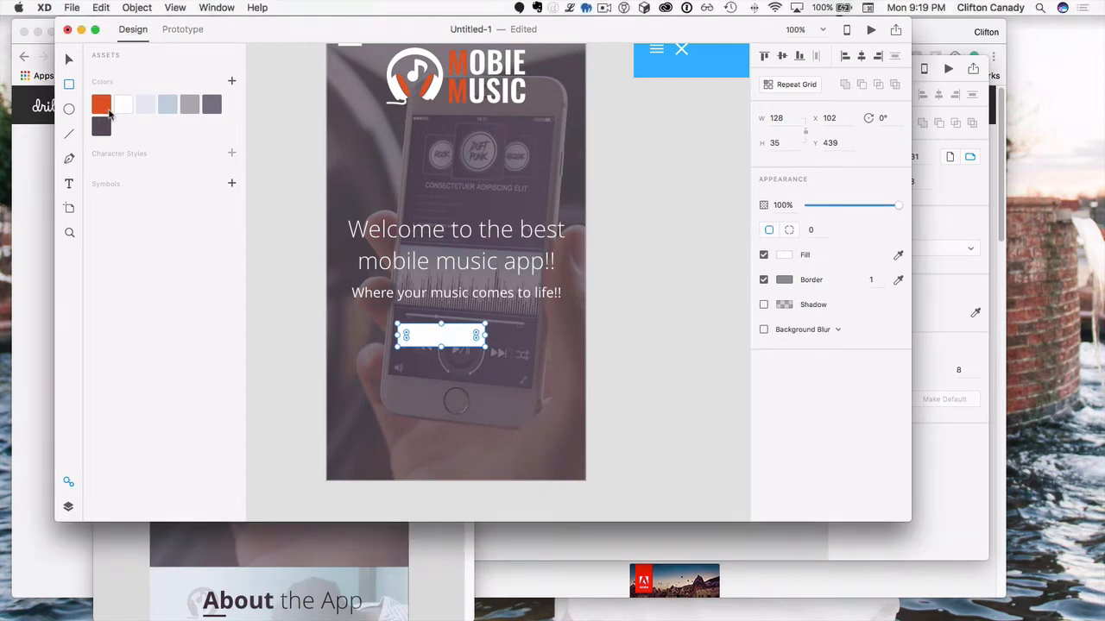
{"action": "left_click", "coordinate": [102, 106]}
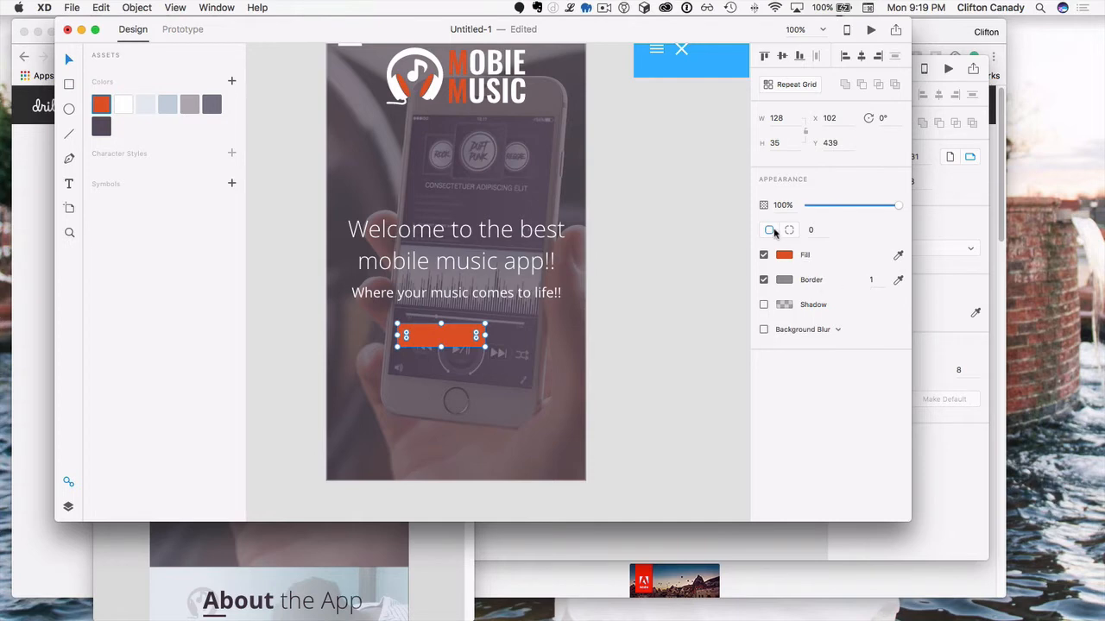
Step: Round the orange button's corners to a radius of 20
{"action": "left_click", "coordinate": [811, 229]}
{"action": "type", "text": "20"}
{"action": "key", "text": "Return"}
Step: Try a border width of 3 on the orange button and undo its accidental deletion
{"action": "left_click", "coordinate": [870, 281]}
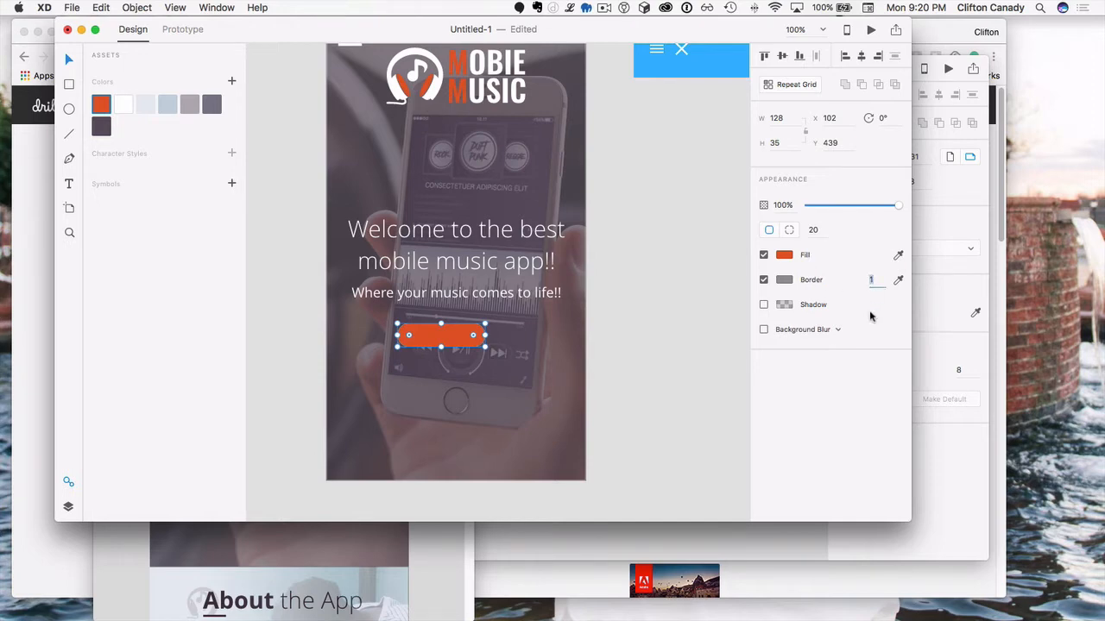
{"action": "type", "text": "3"}
{"action": "key", "text": "Return"}
{"action": "key", "text": "Delete"}
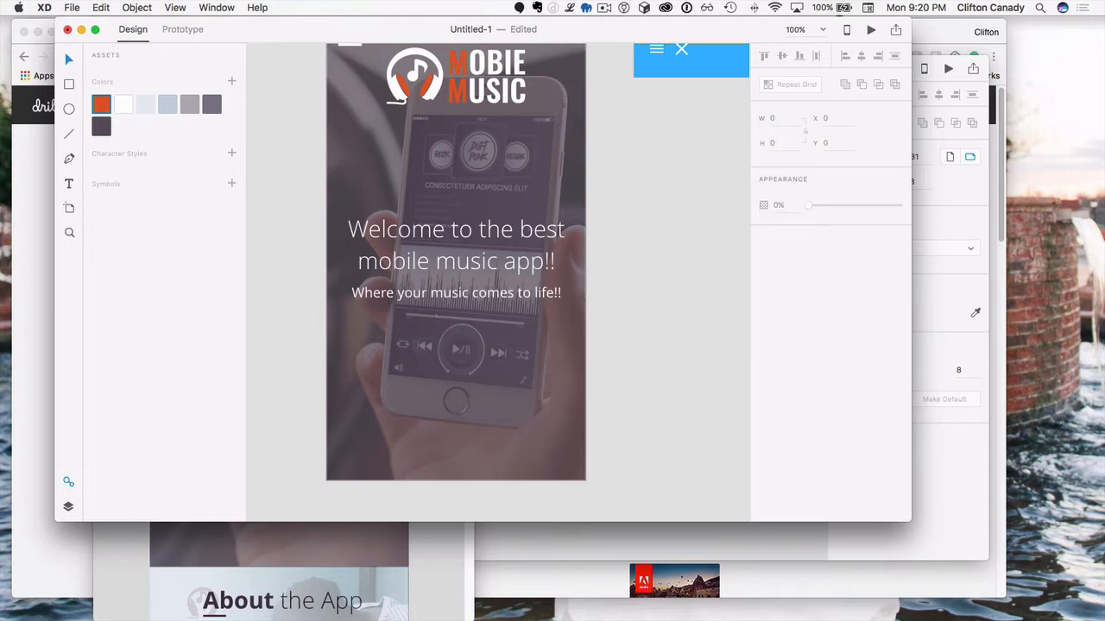
{"action": "key", "text": "super+z"}
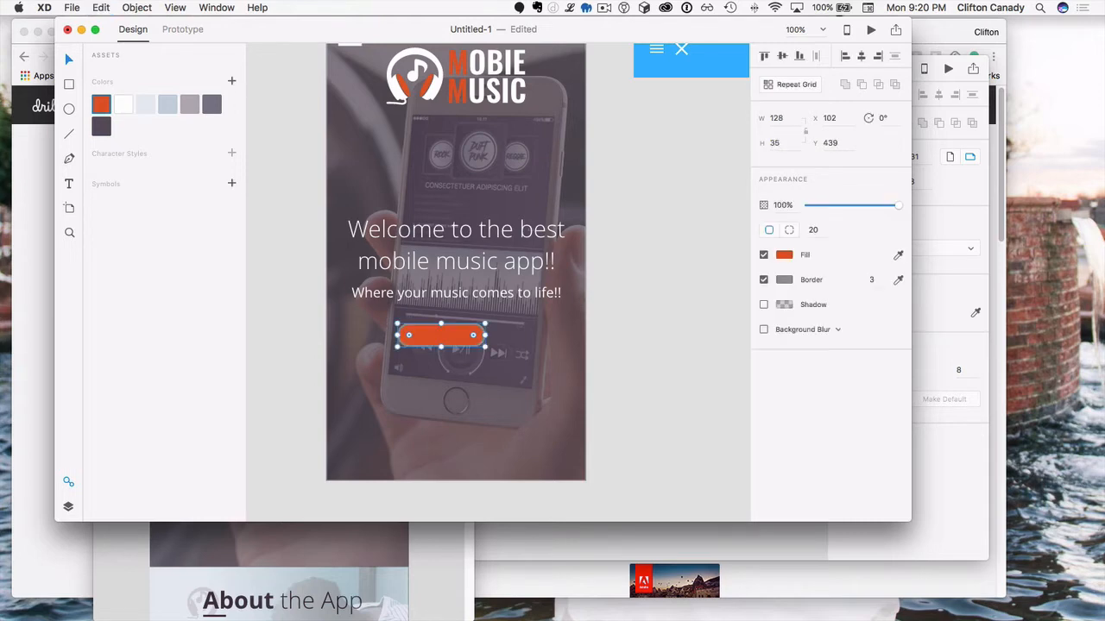
Step: Give the orange button a border width of 2 in white (#FFFFFF)
{"action": "left_click", "coordinate": [873, 280]}
{"action": "type", "text": "2"}
{"action": "key", "text": "Return"}
{"action": "left_click", "coordinate": [783, 280]}
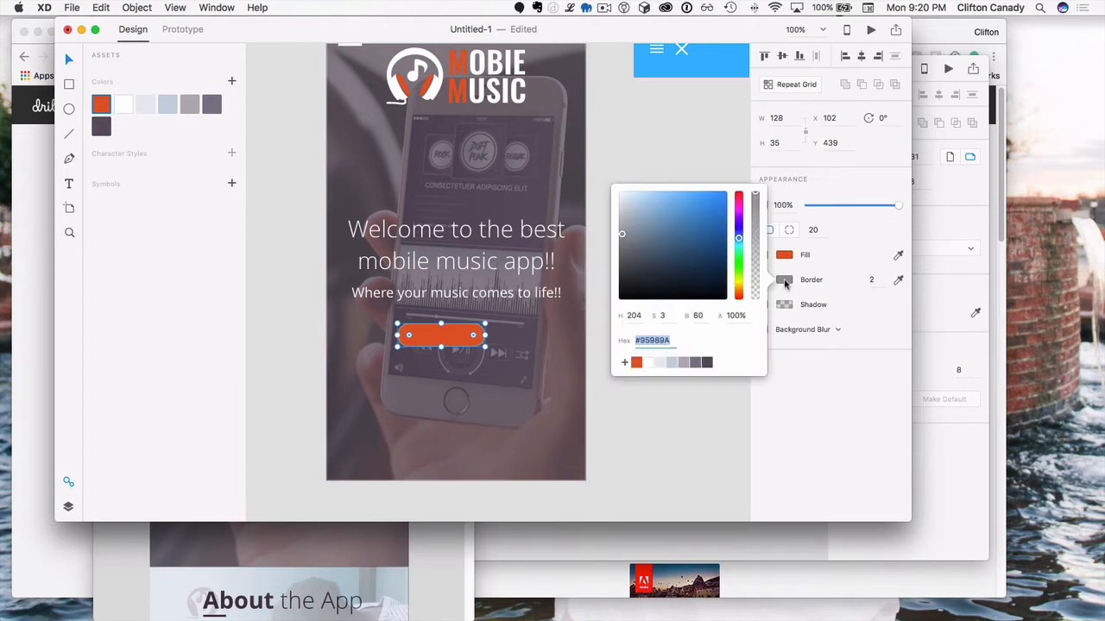
{"action": "left_click", "coordinate": [647, 363]}
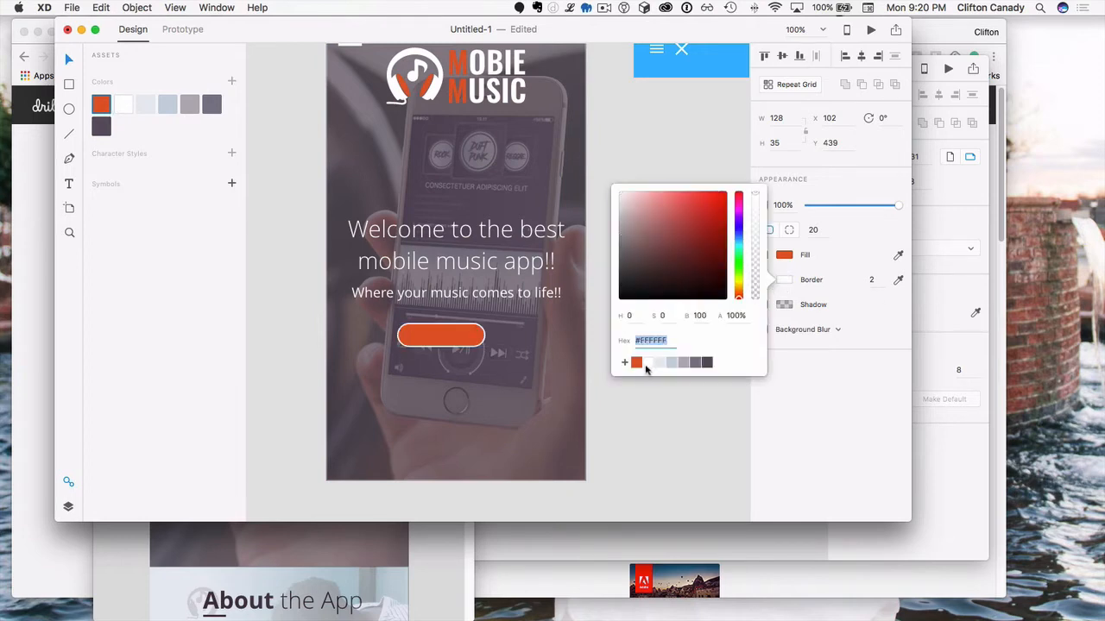
Step: Centre the orange button horizontally below the tagline, at about X 124, Y 437, and deselect it
{"action": "left_click", "coordinate": [290, 316]}
{"action": "left_click_drag", "start_coordinate": [434, 339], "coordinate": [448, 339]}
{"action": "left_click", "coordinate": [284, 345]}
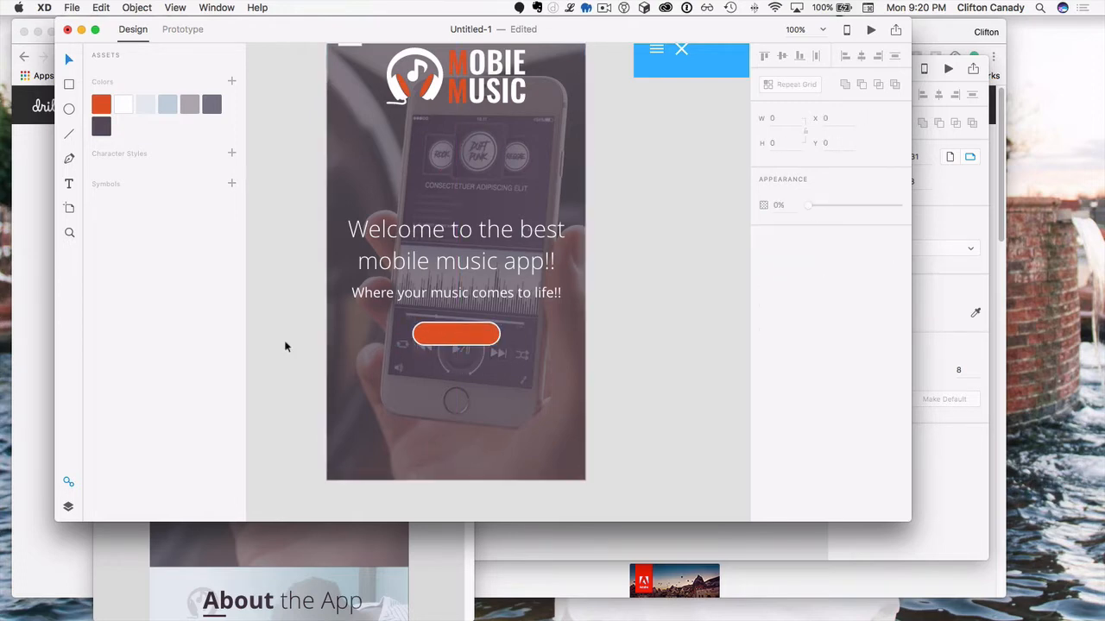
Step: Add the centre-aligned text "GET APP" on the orange button
{"action": "left_click", "coordinate": [69, 184]}
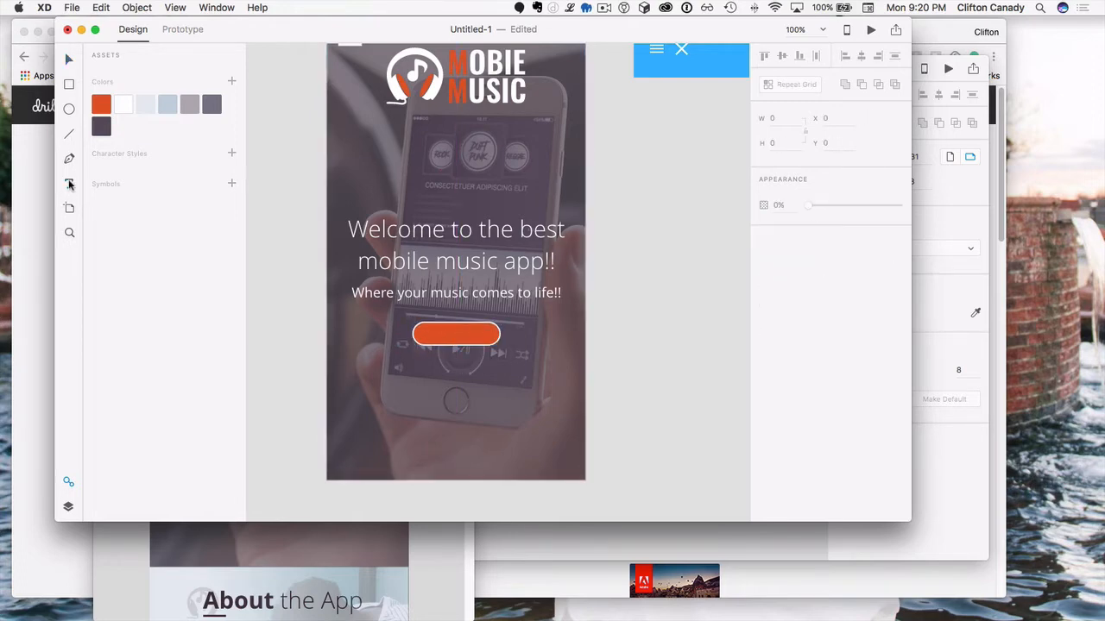
{"action": "left_click", "coordinate": [455, 334]}
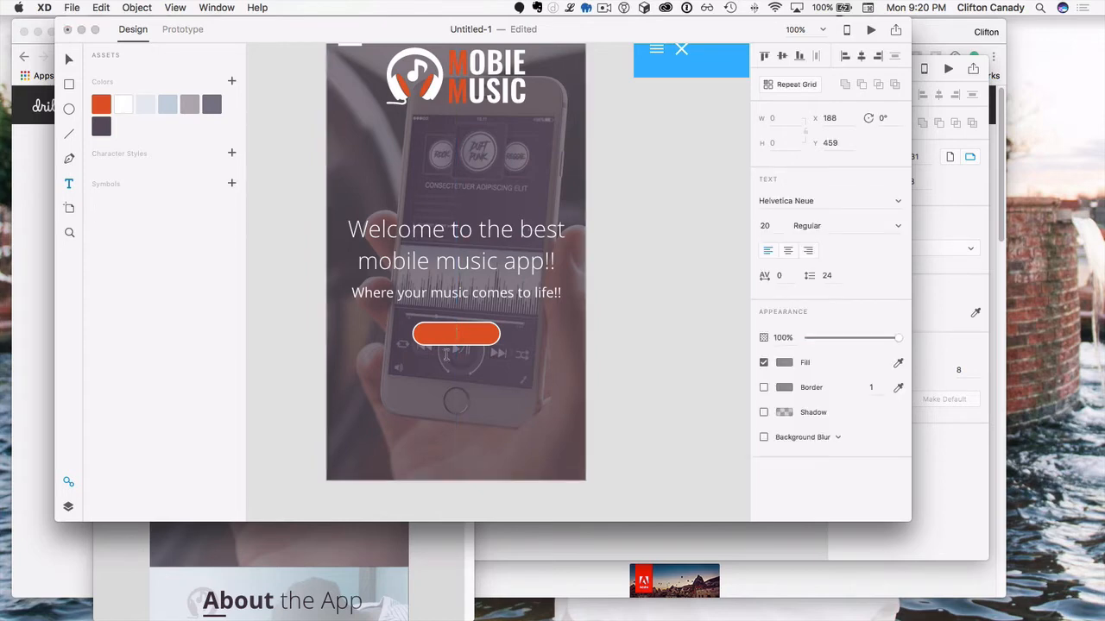
{"action": "type", "text": "G"}
{"action": "left_click", "coordinate": [787, 251]}
{"action": "key", "text": "BackSpace"}
{"action": "key", "text": "BackSpace"}
{"action": "key", "text": "BackSpace"}
{"action": "key", "text": "BackSpace"}
{"action": "key", "text": "BackSpace"}
{"action": "key", "text": "BackSpace"}
{"action": "type", "text": "APP"}
{"action": "key", "text": "BackSpace"}
{"action": "key", "text": "BackSpace"}
{"action": "key", "text": "BackSpace"}
{"action": "type", "text": "ET APP"}
Step: Change the font of the whole GET APP label to Oswald
{"action": "left_click", "coordinate": [794, 201]}
{"action": "type", "text": "Oswald"}
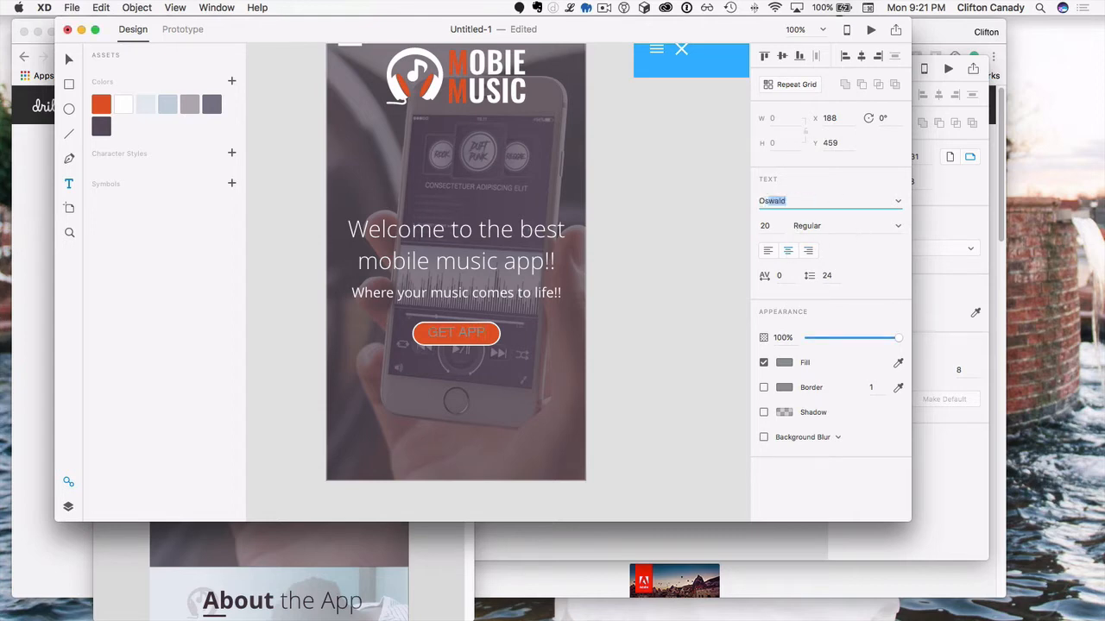
{"action": "key", "text": "Return"}
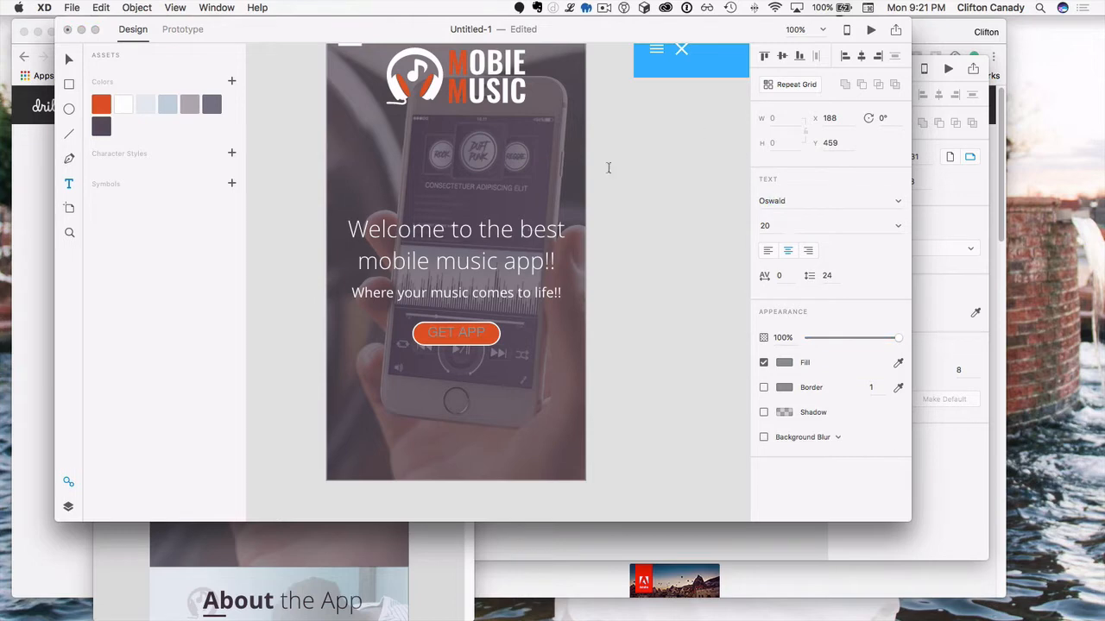
{"action": "key", "text": "super+a"}
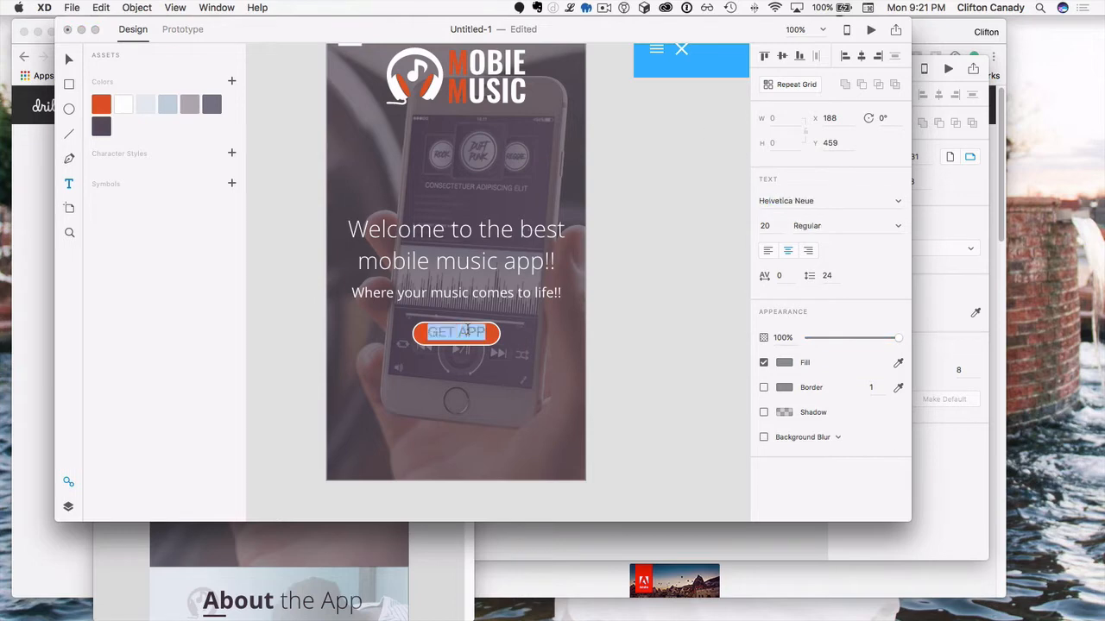
{"action": "left_click", "coordinate": [775, 201]}
{"action": "type", "text": "Oswald"}
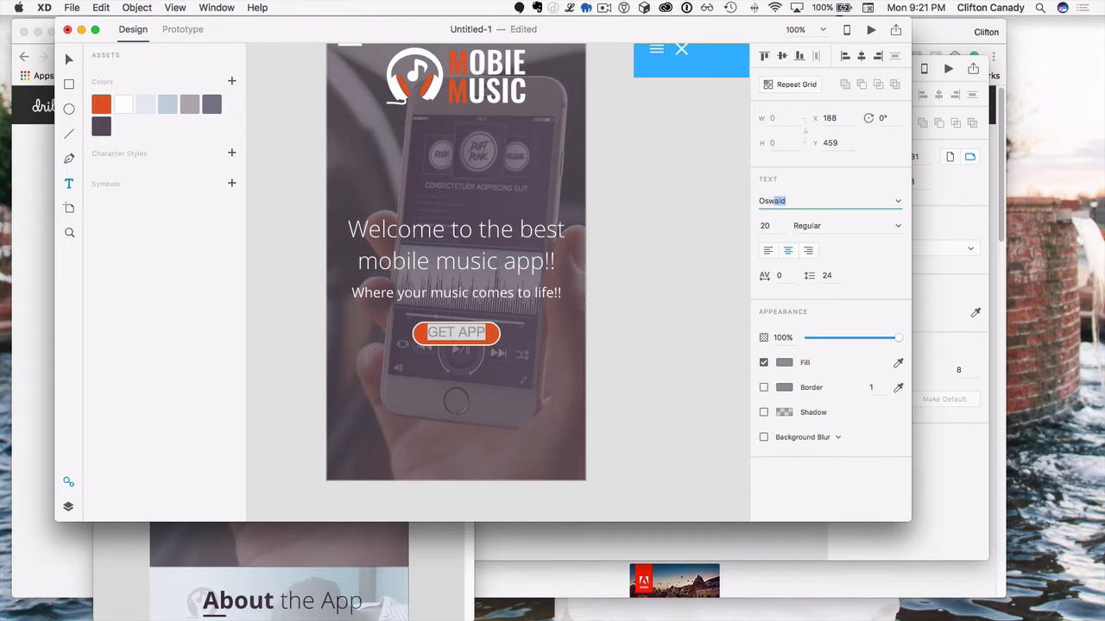
{"action": "key", "text": "Return"}
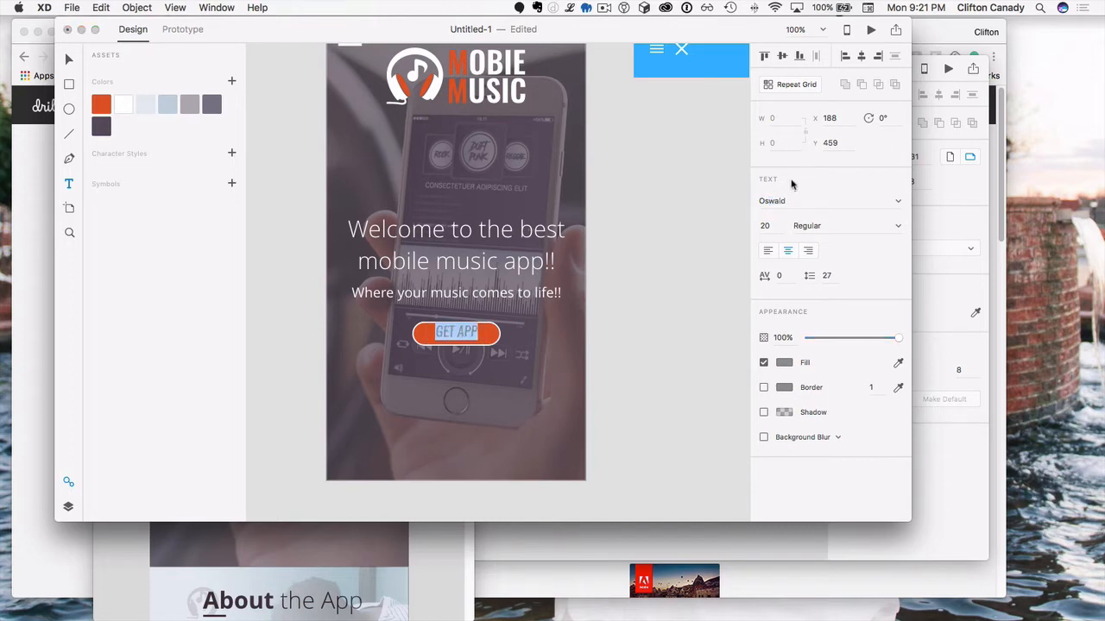
Step: Try the Regular and Extra-Light weights on the GET APP label and settle on Light
{"action": "left_click", "coordinate": [897, 226]}
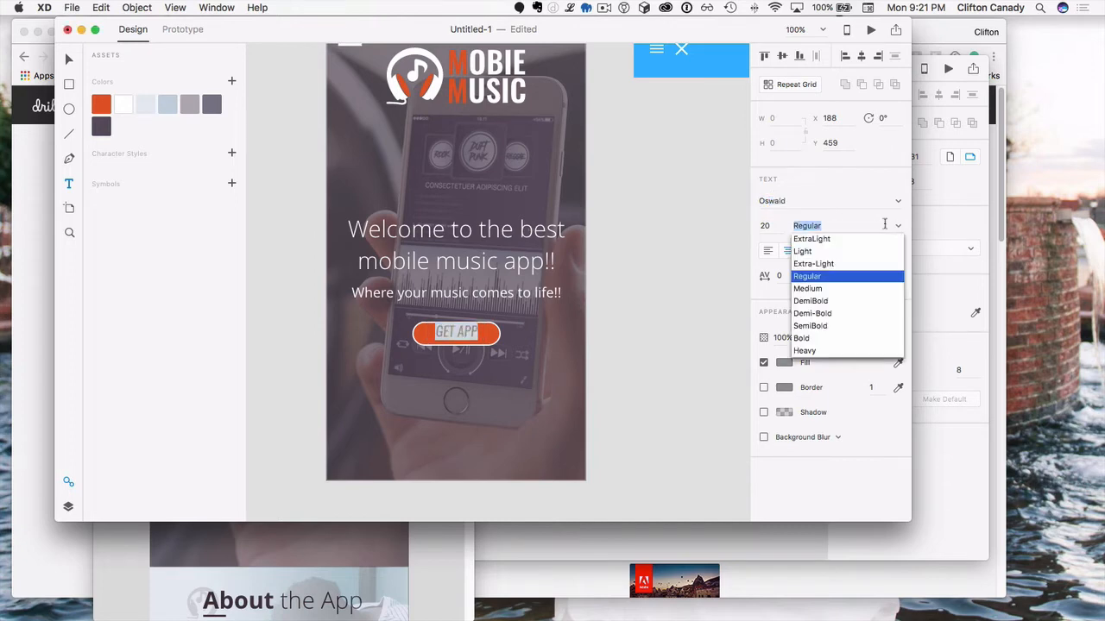
{"action": "left_click", "coordinate": [804, 252]}
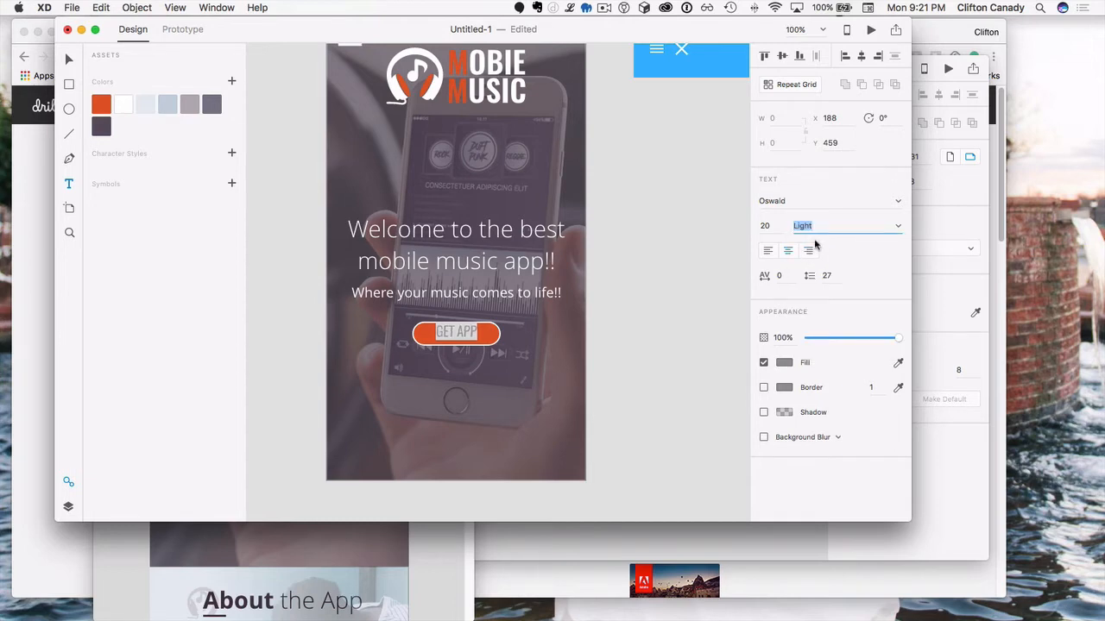
{"action": "left_click", "coordinate": [898, 226]}
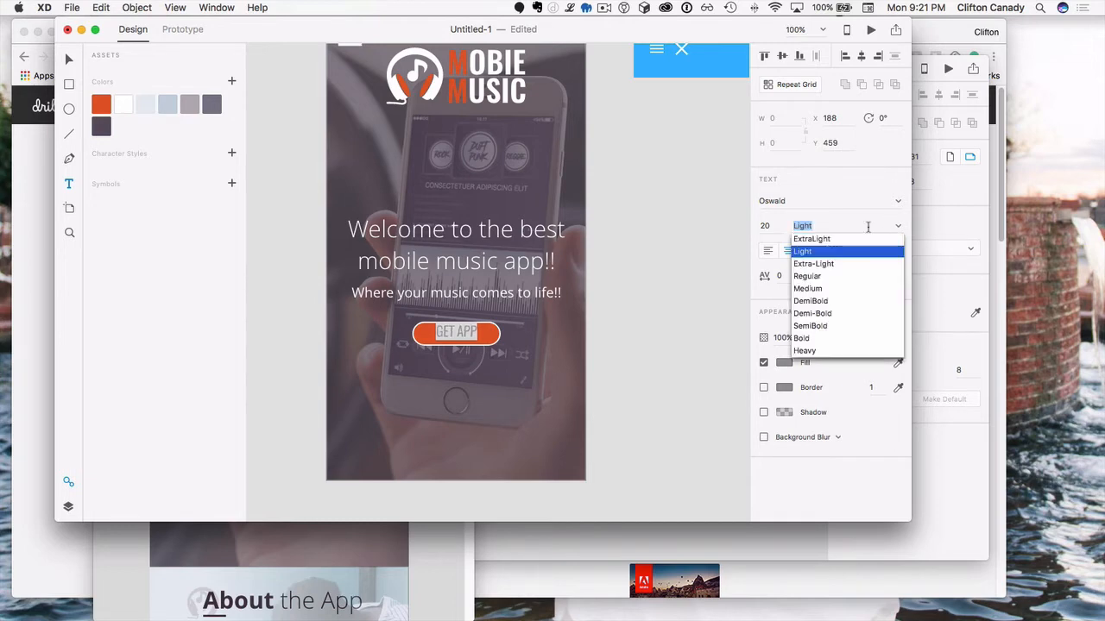
{"action": "left_click", "coordinate": [804, 276]}
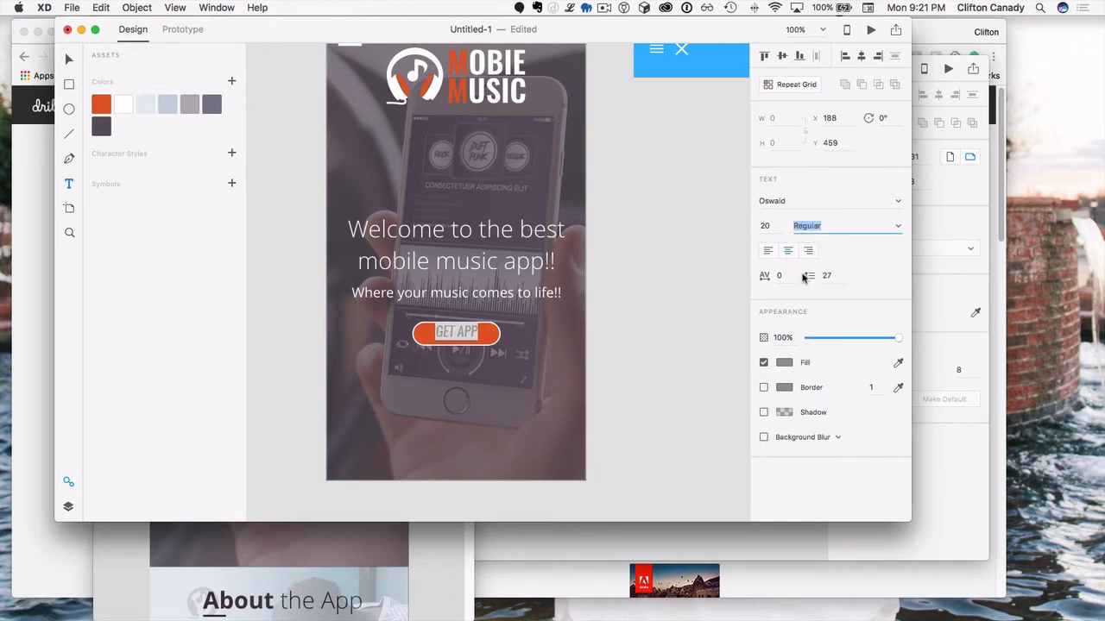
{"action": "left_click", "coordinate": [898, 226]}
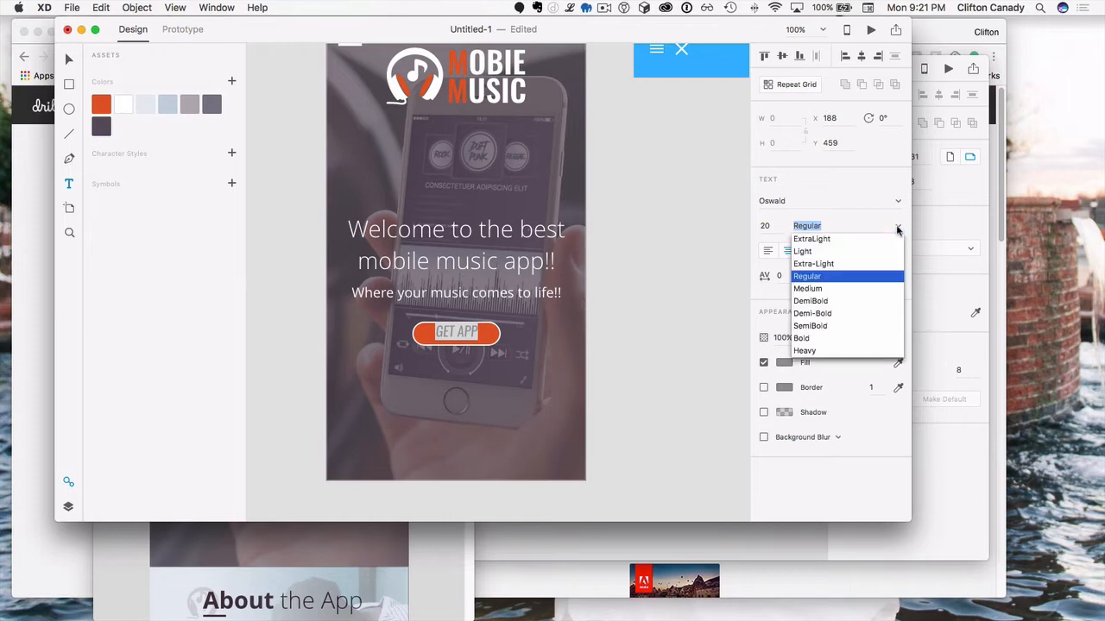
{"action": "left_click", "coordinate": [809, 264]}
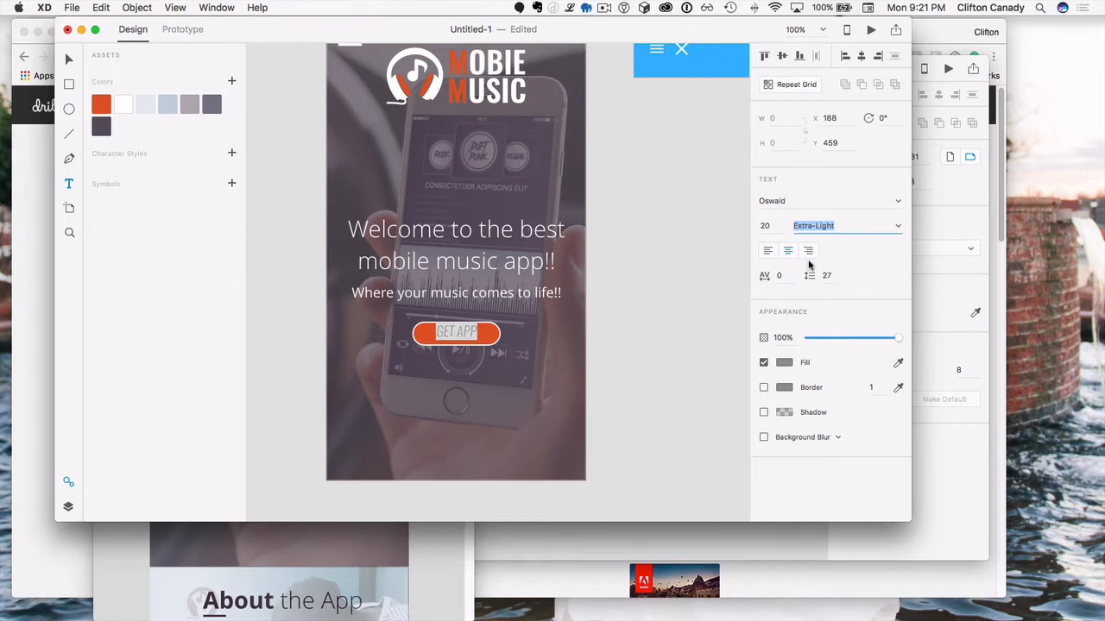
{"action": "left_click", "coordinate": [897, 228]}
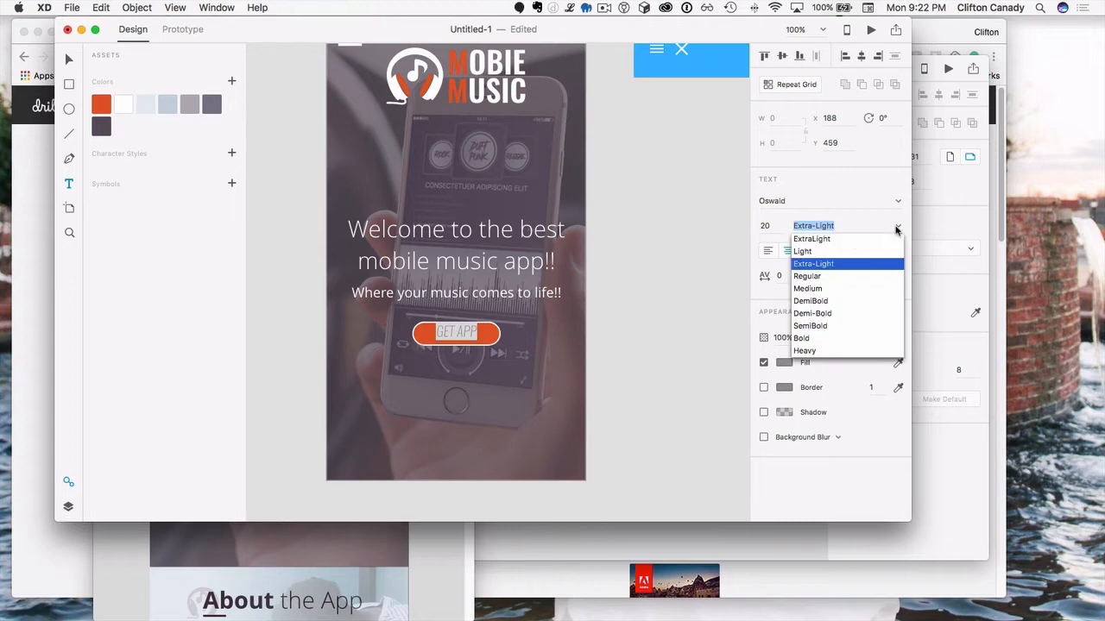
{"action": "left_click", "coordinate": [803, 251]}
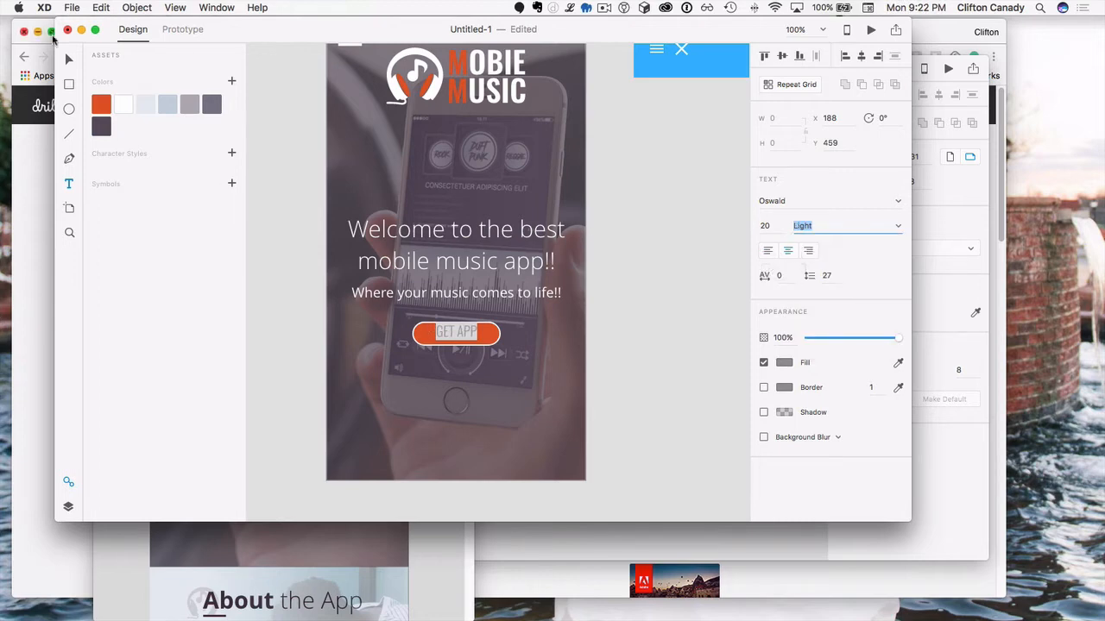
Step: Colour the GET APP label with the saved white and finish editing the text
{"action": "left_click", "coordinate": [70, 58]}
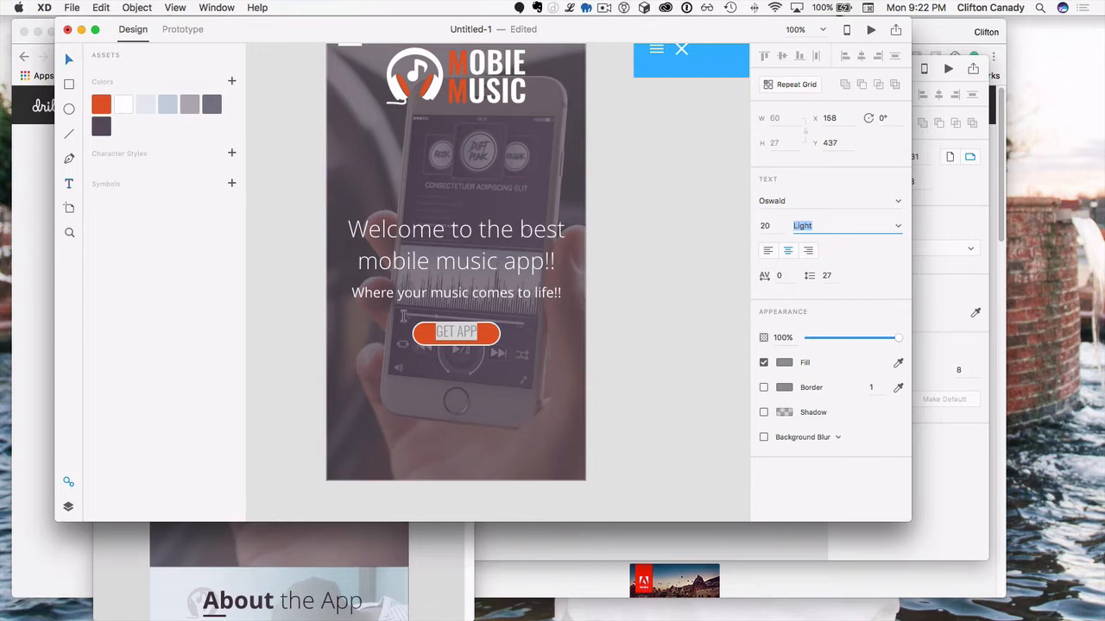
{"action": "left_click", "coordinate": [122, 105]}
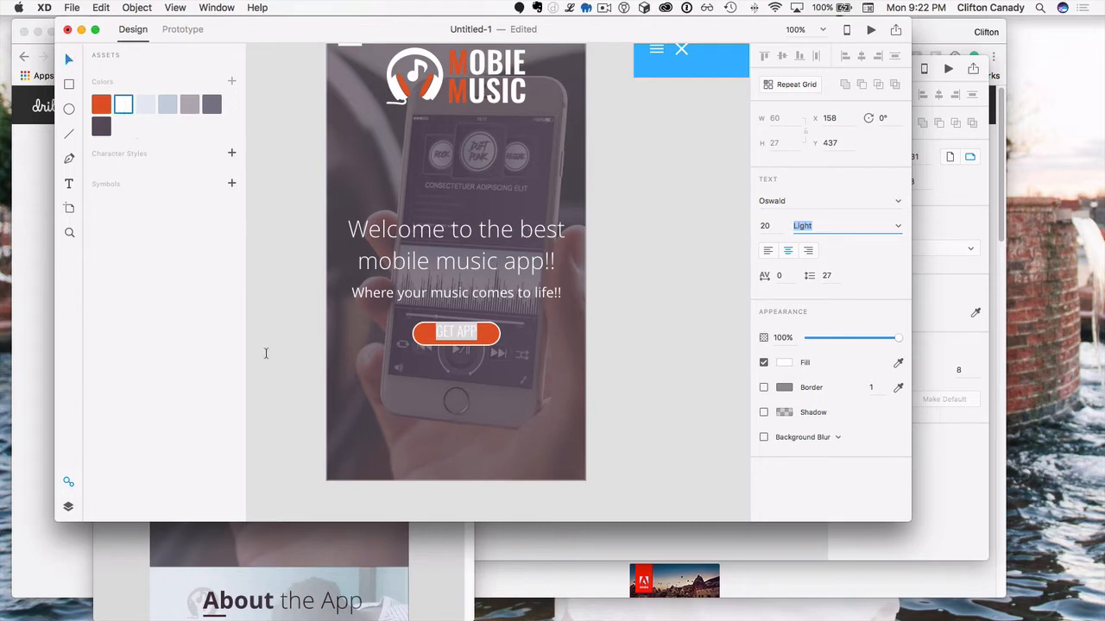
{"action": "key", "text": "Escape"}
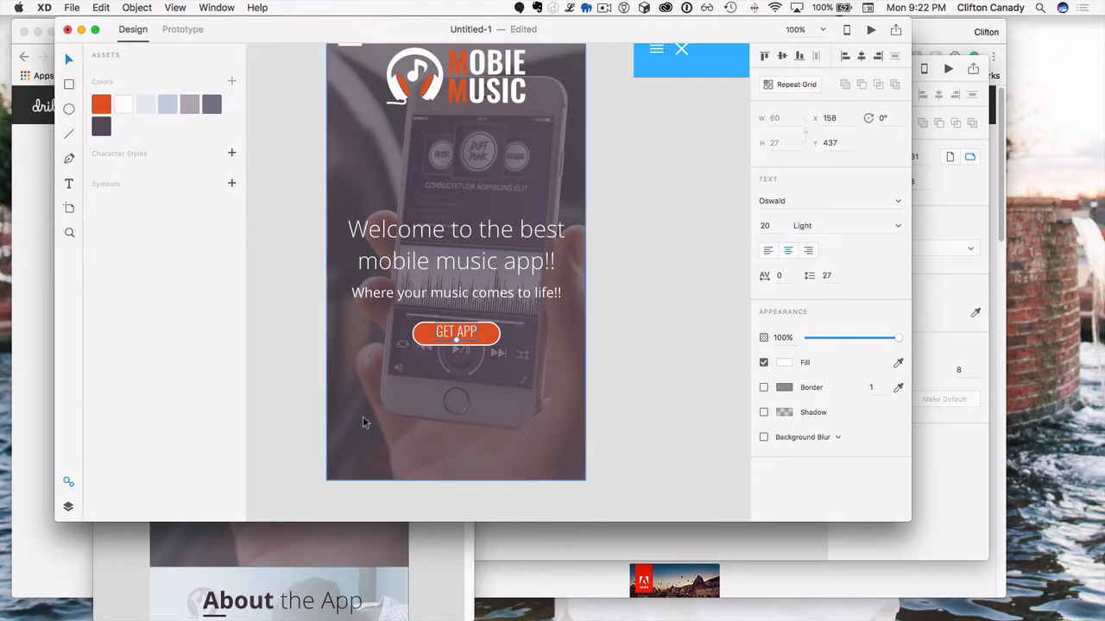
Step: Nudge the GET APP label down 4 px to Y 441 so it sits centred in the button, and deselect it
{"action": "key", "text": "Down"}
{"action": "key", "text": "Down"}
{"action": "key", "text": "Down"}
{"action": "key", "text": "Down"}
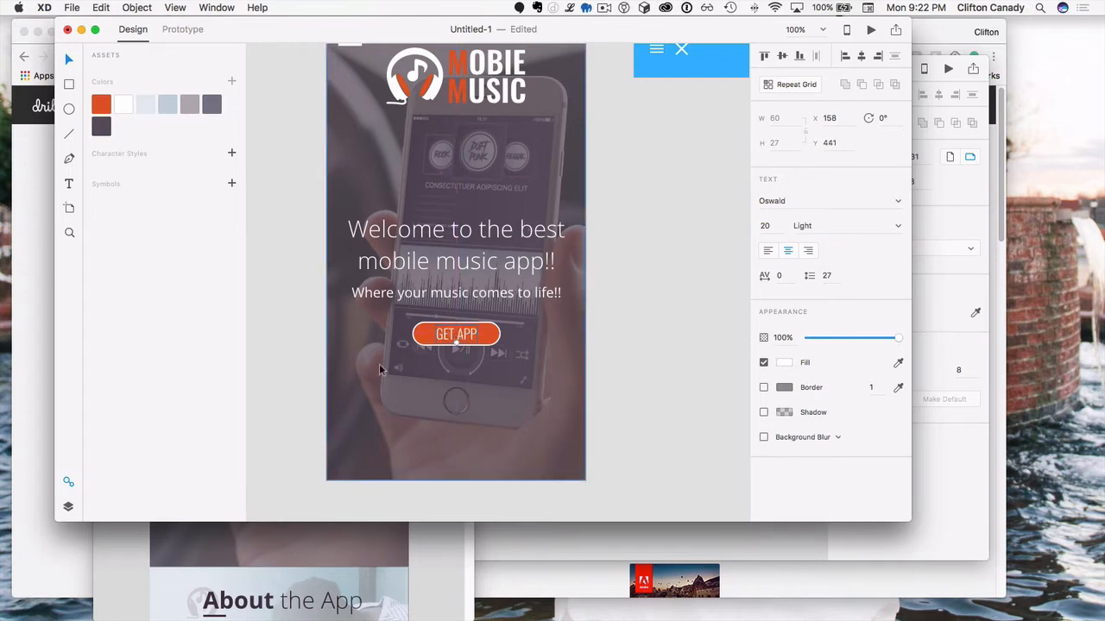
{"action": "left_click", "coordinate": [296, 360]}
Step: Group the orange button shape with its GET APP label and save the group as a symbol
{"action": "left_click", "coordinate": [427, 345]}
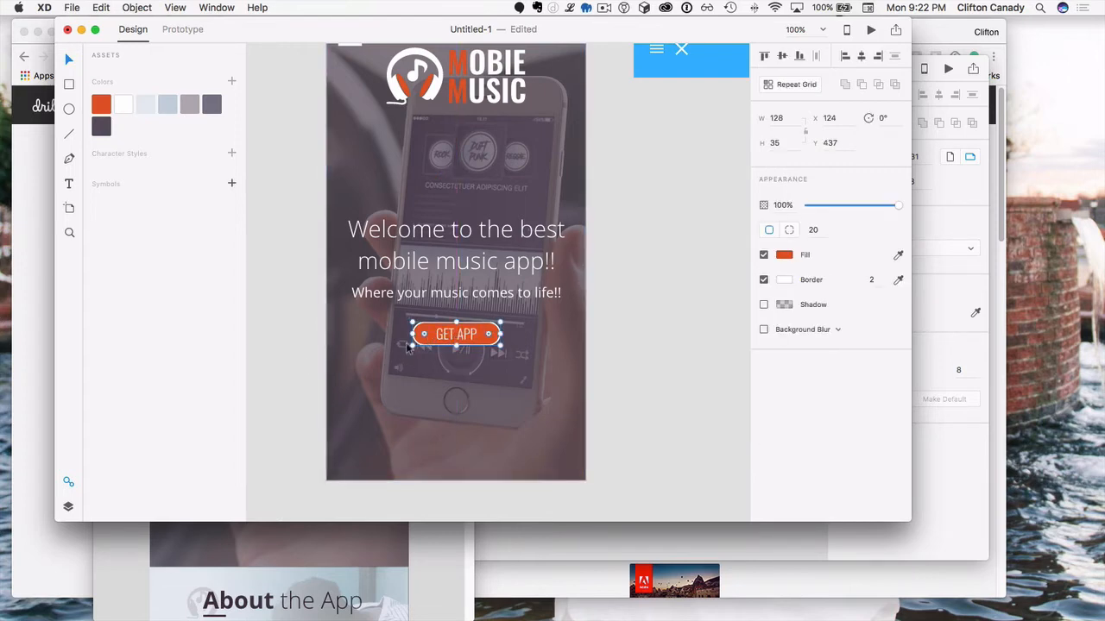
{"action": "left_click", "coordinate": [348, 349]}
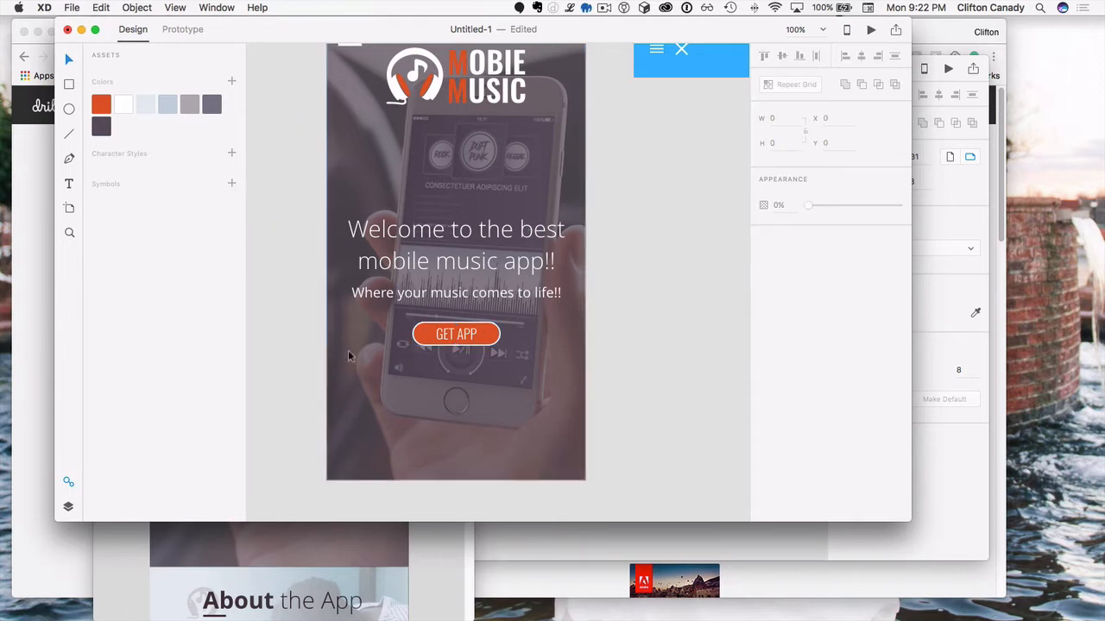
{"action": "left_click", "coordinate": [421, 340]}
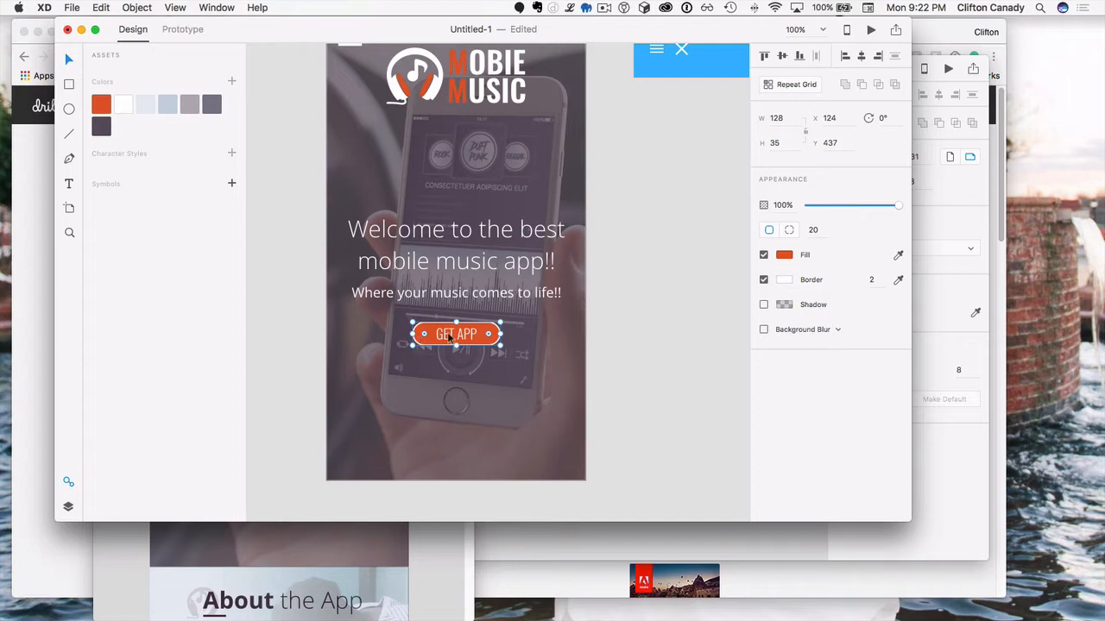
{"action": "left_click", "coordinate": [448, 336], "text": "shift"}
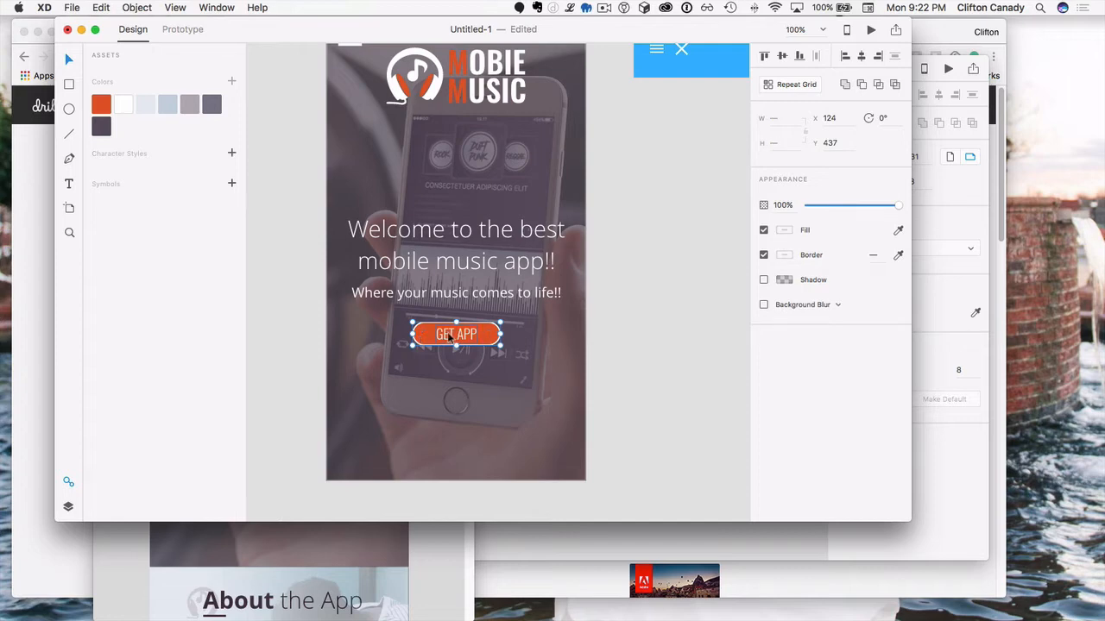
{"action": "right_click", "coordinate": [449, 336]}
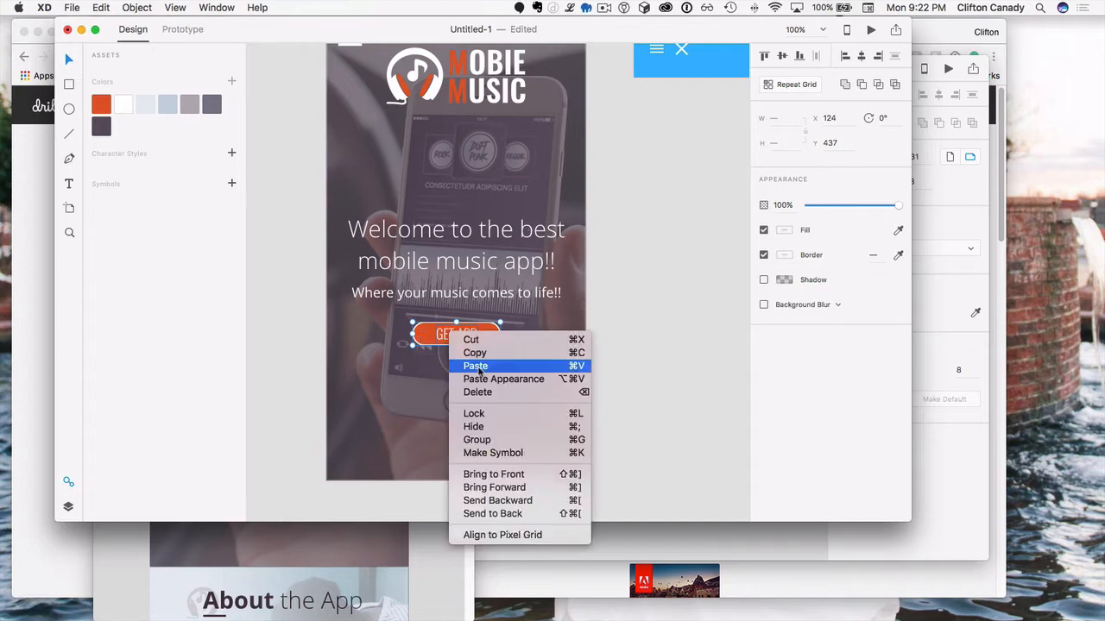
{"action": "left_click", "coordinate": [494, 441]}
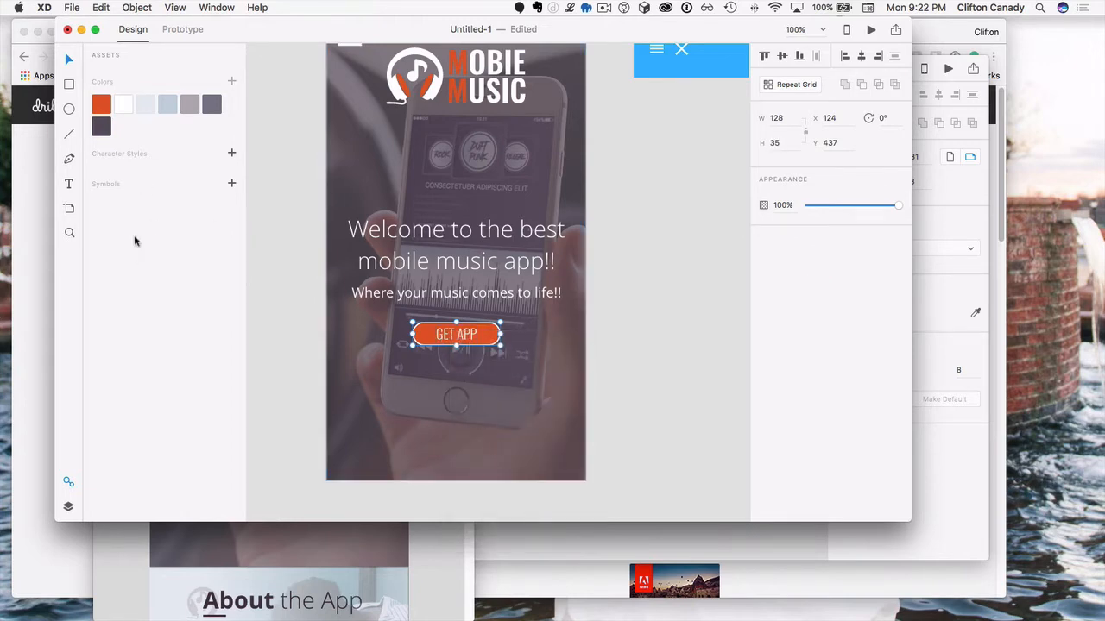
{"action": "left_click", "coordinate": [231, 184]}
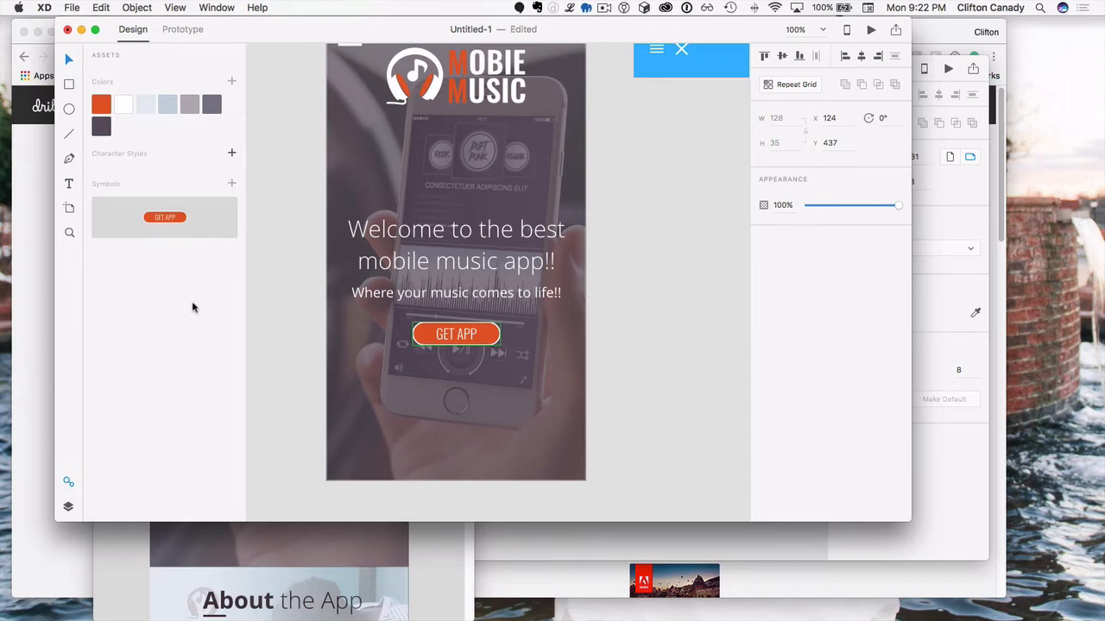
Step: Save the formatting of the "Welcome to the best mobile music app!!" heading as a character style
{"action": "left_click", "coordinate": [408, 235]}
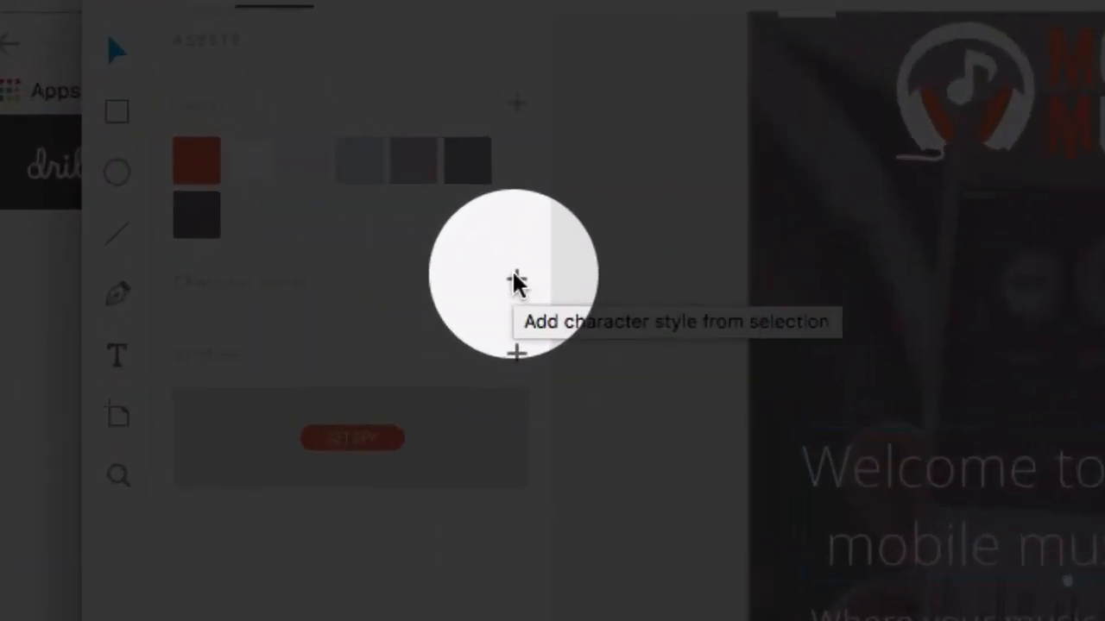
{"action": "left_click", "coordinate": [515, 283]}
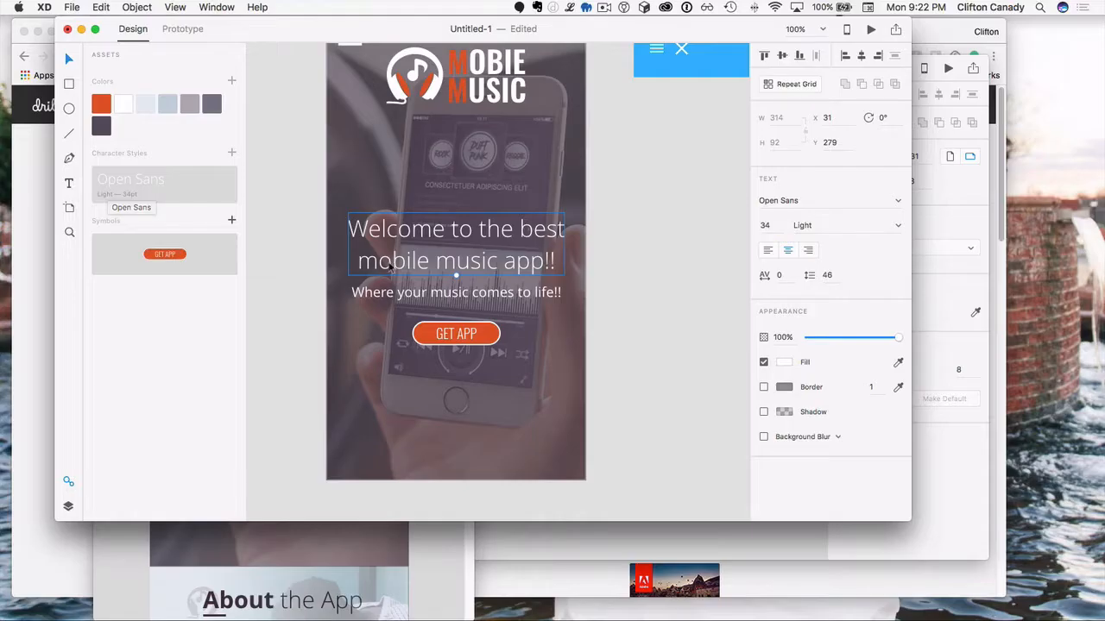
Step: Set the "Where your music comes to life!!" tagline to size 16 and save its formatting as a character style
{"action": "left_click", "coordinate": [399, 293]}
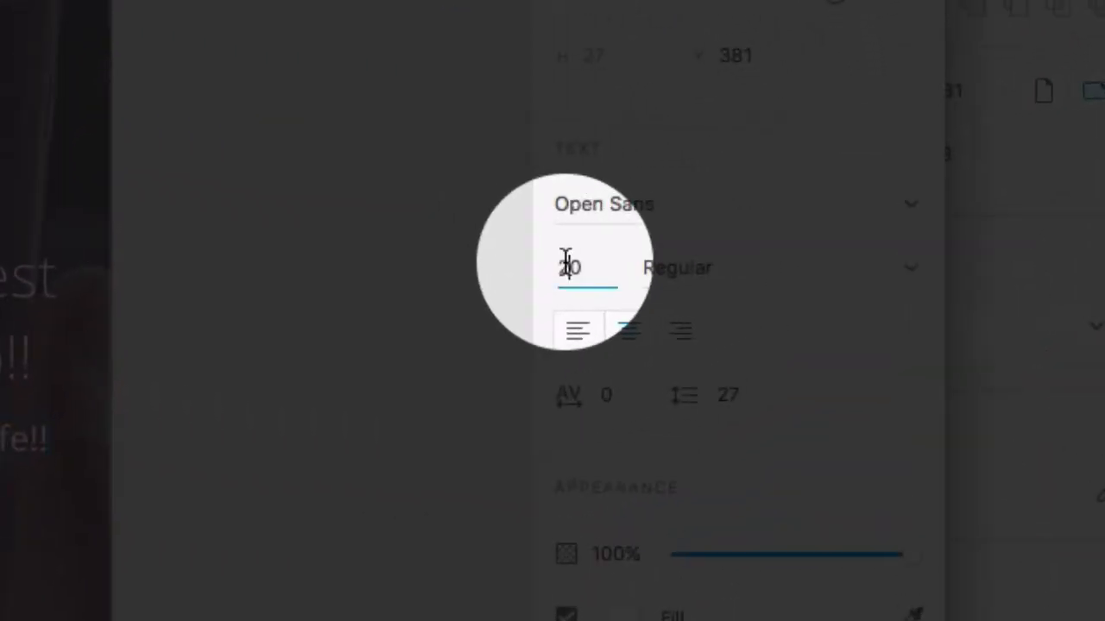
{"action": "double_click", "coordinate": [763, 224]}
{"action": "type", "text": "16"}
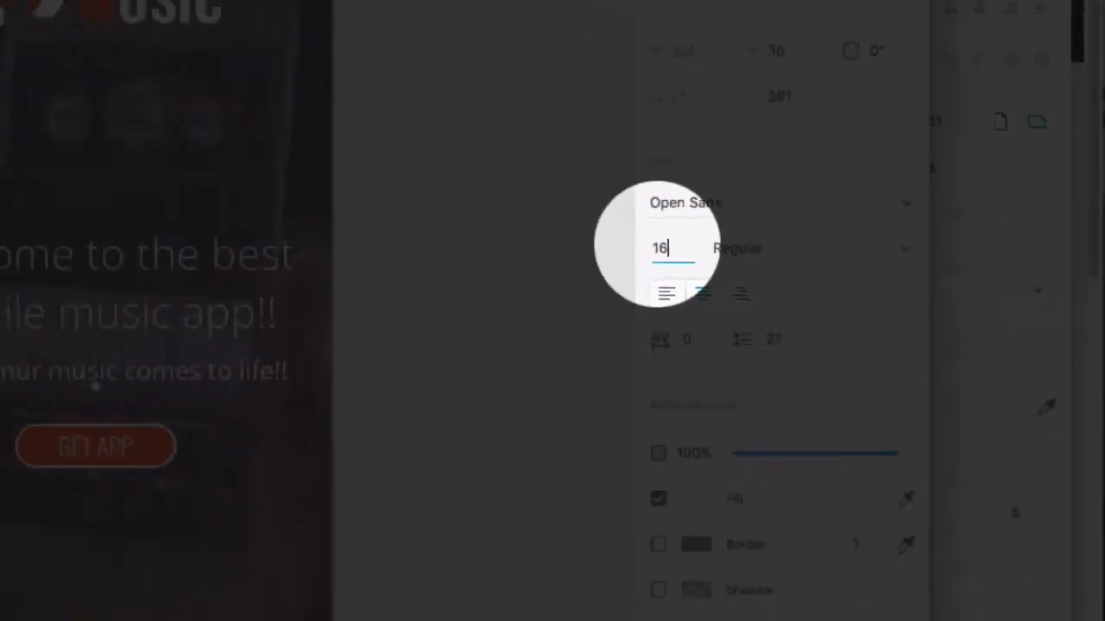
{"action": "key", "text": "Return"}
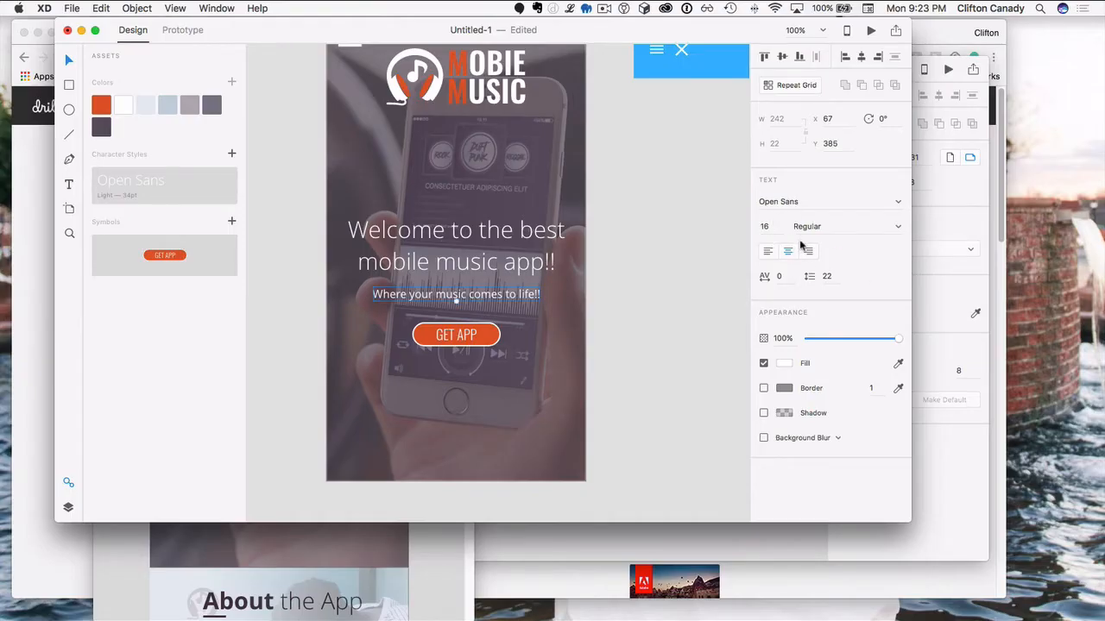
{"action": "left_click", "coordinate": [232, 156]}
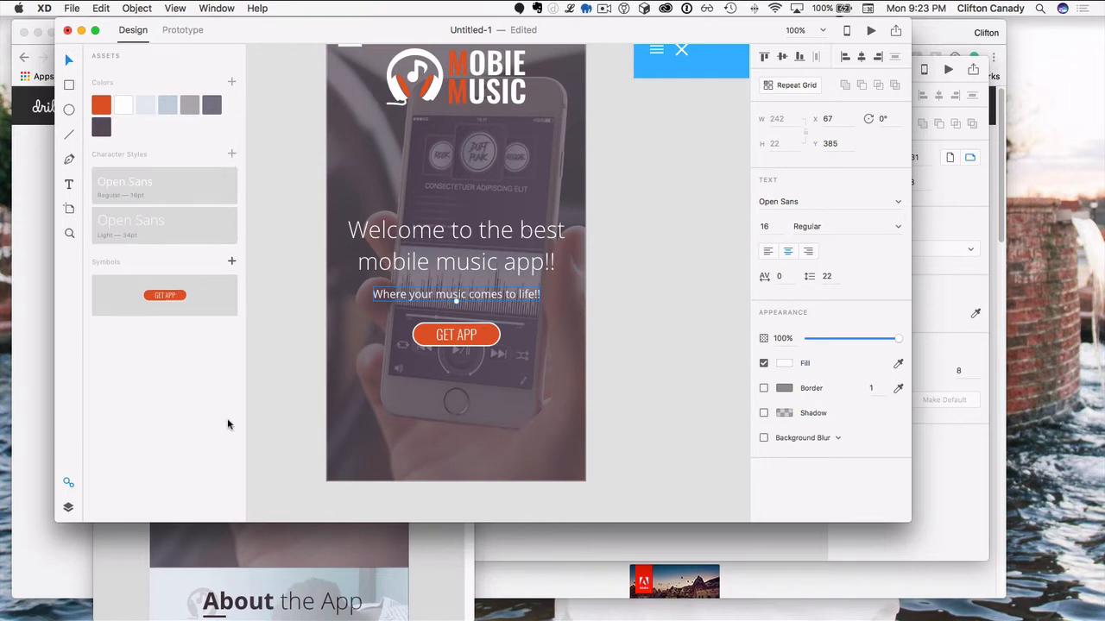
Step: Move the GET APP button up slightly to X 124, Y 436 and deselect it
{"action": "scroll", "coordinate": [447, 406], "scroll_direction": "down", "scroll_amount": 4}
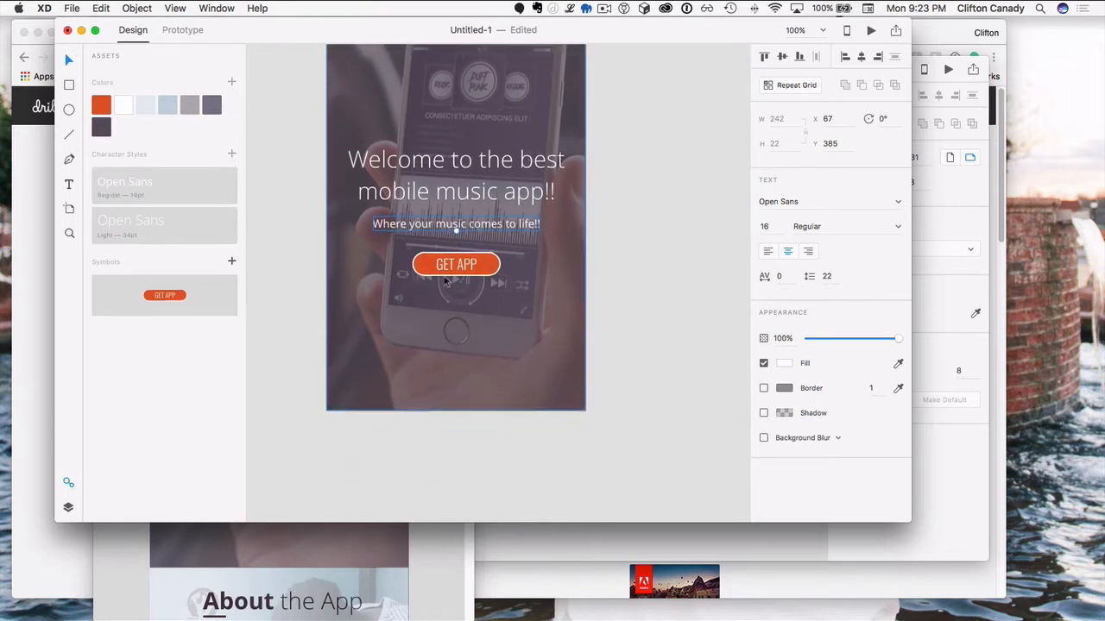
{"action": "mouse_move", "coordinate": [456, 264]}
{"action": "left_mouse_down"}
{"action": "mouse_move", "coordinate": [458, 280]}
{"action": "mouse_move", "coordinate": [457, 265]}
{"action": "left_mouse_up"}
{"action": "scroll", "coordinate": [361, 363], "scroll_direction": "up", "scroll_amount": 3}
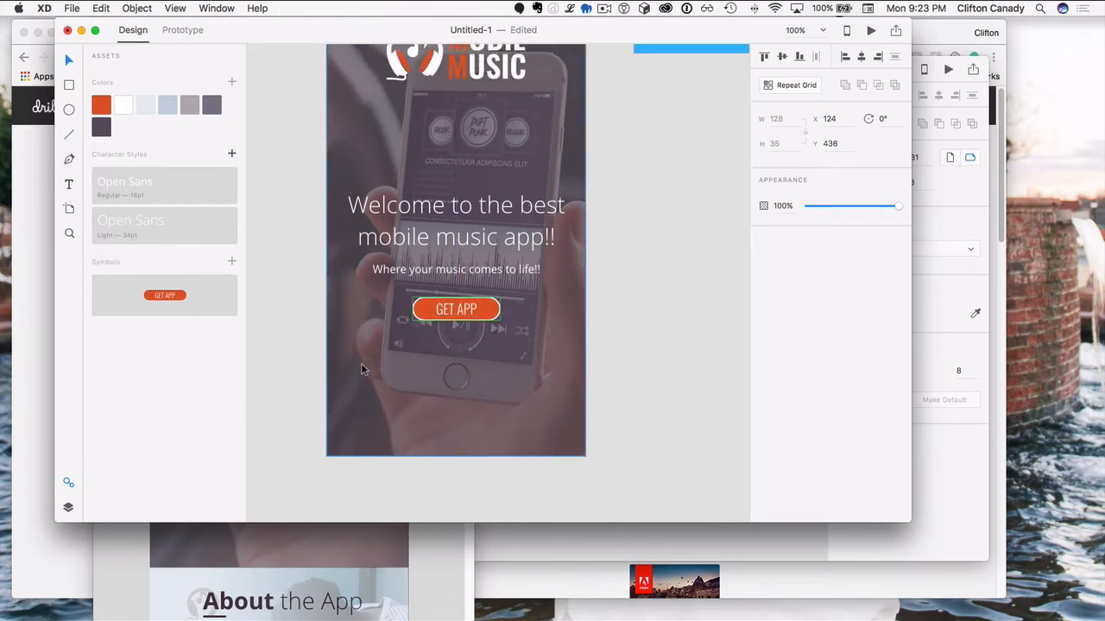
{"action": "scroll", "coordinate": [361, 364], "scroll_direction": "up", "scroll_amount": 2}
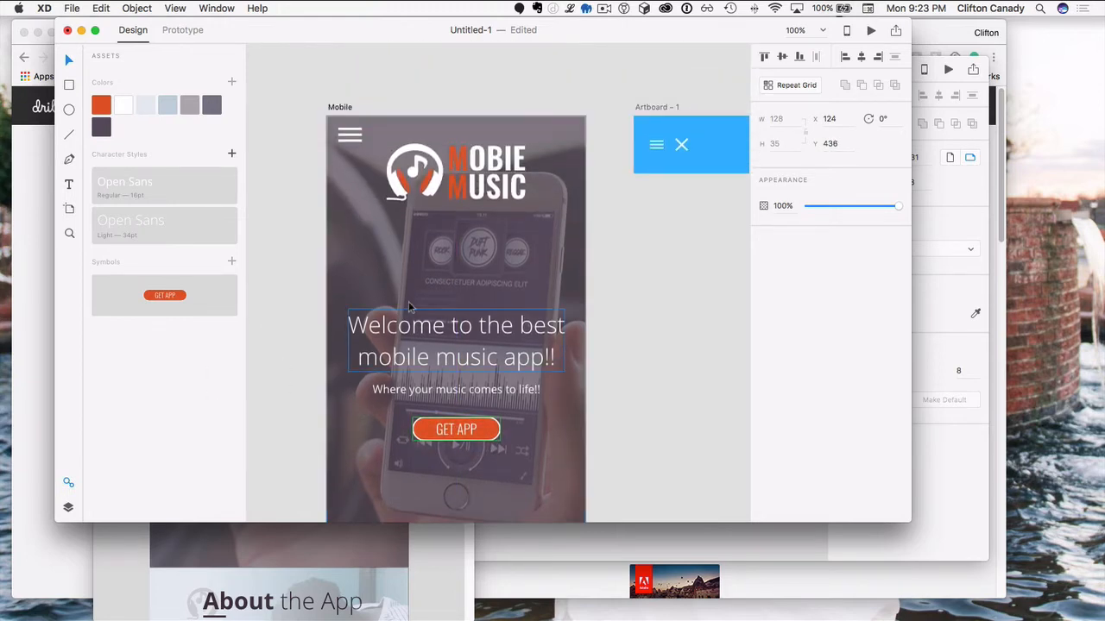
{"action": "scroll", "coordinate": [408, 300], "scroll_direction": "down", "scroll_amount": 5}
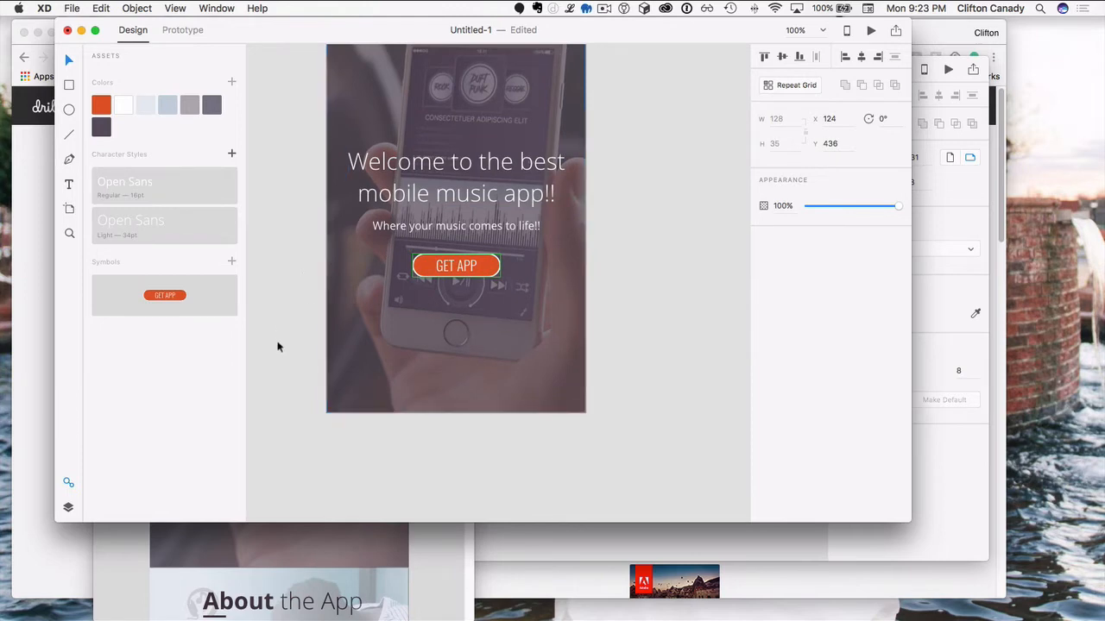
{"action": "scroll", "coordinate": [268, 376], "scroll_direction": "up", "scroll_amount": 3}
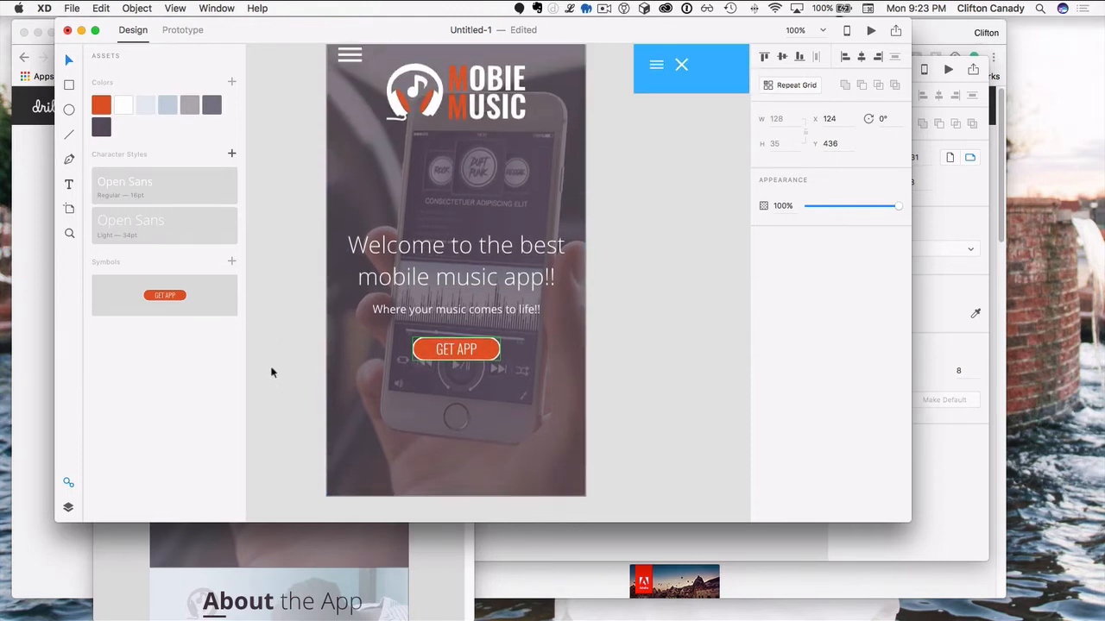
{"action": "left_click", "coordinate": [271, 371]}
{"action": "scroll", "coordinate": [275, 345], "scroll_direction": "up", "scroll_amount": 1}
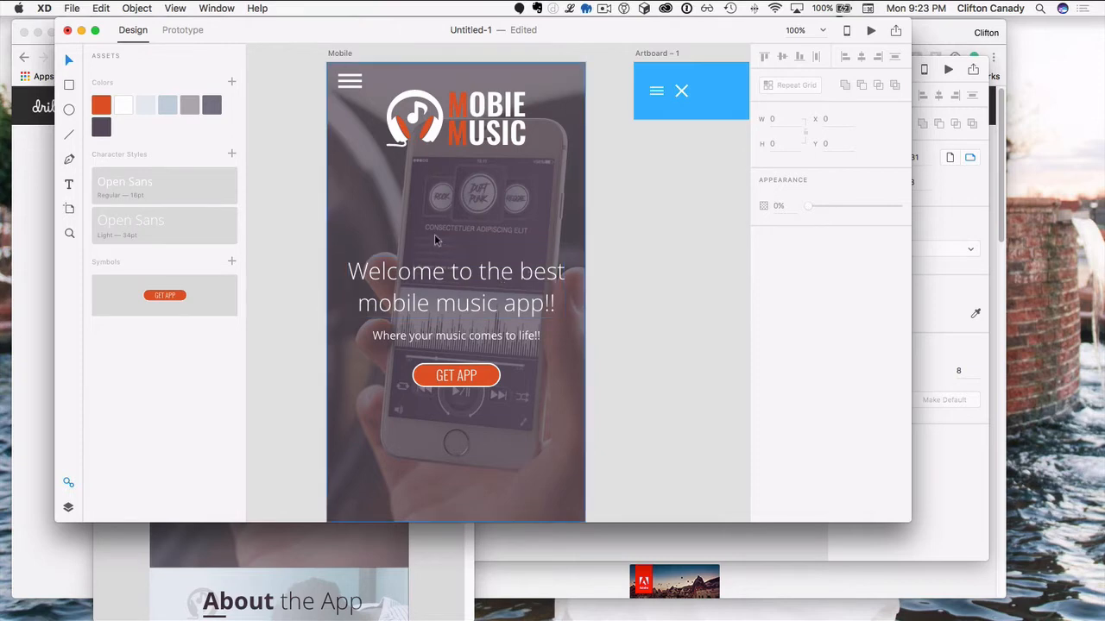
Step: Extend the Mobile artboard downward to add a long blank area below the header image
{"action": "scroll", "coordinate": [434, 240], "scroll_direction": "down", "scroll_amount": 3}
{"action": "scroll", "coordinate": [396, 216], "scroll_direction": "up", "scroll_amount": 6}
{"action": "left_click", "coordinate": [339, 189]}
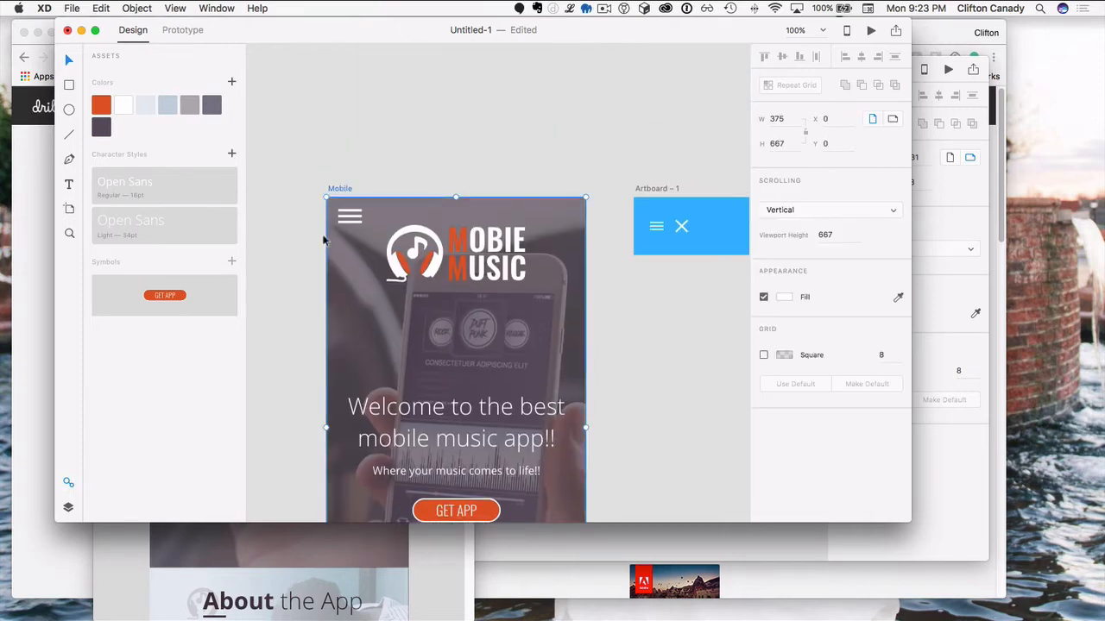
{"action": "scroll", "coordinate": [320, 285], "scroll_direction": "down", "scroll_amount": 10}
{"action": "scroll", "coordinate": [444, 399], "scroll_direction": "down", "scroll_amount": 2}
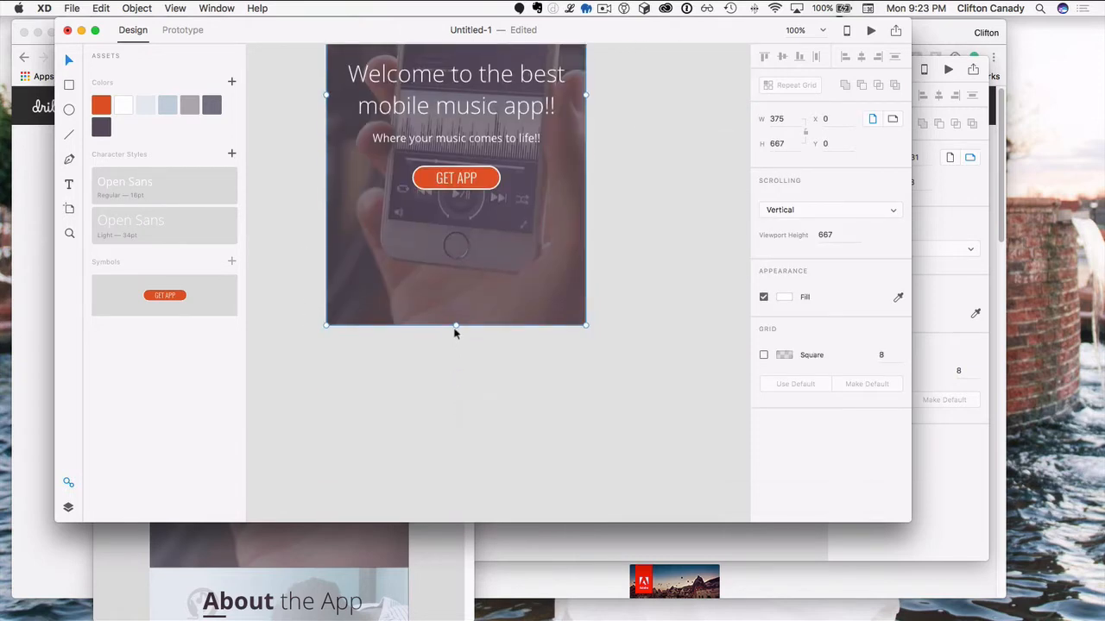
{"action": "left_click_drag", "start_coordinate": [455, 333], "coordinate": [457, 450]}
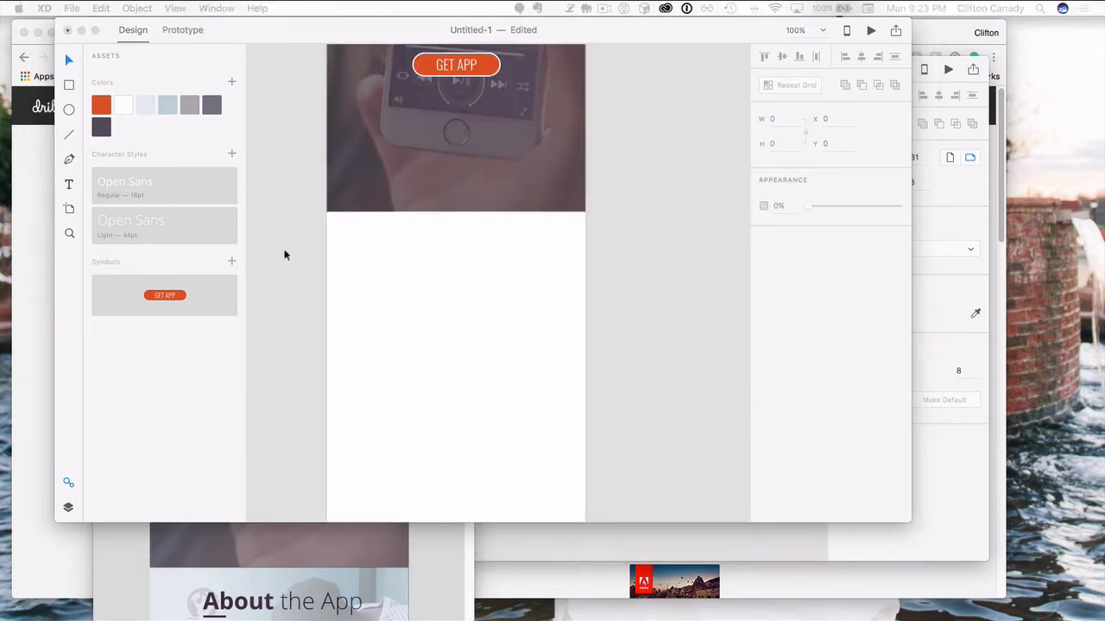
Step: Switch to the Mobile - MobieMusic.png reference in Preview and examine the layout of the About the App section
{"action": "left_click", "coordinate": [184, 591]}
{"action": "scroll", "coordinate": [257, 518], "scroll_direction": "down", "scroll_amount": 10}
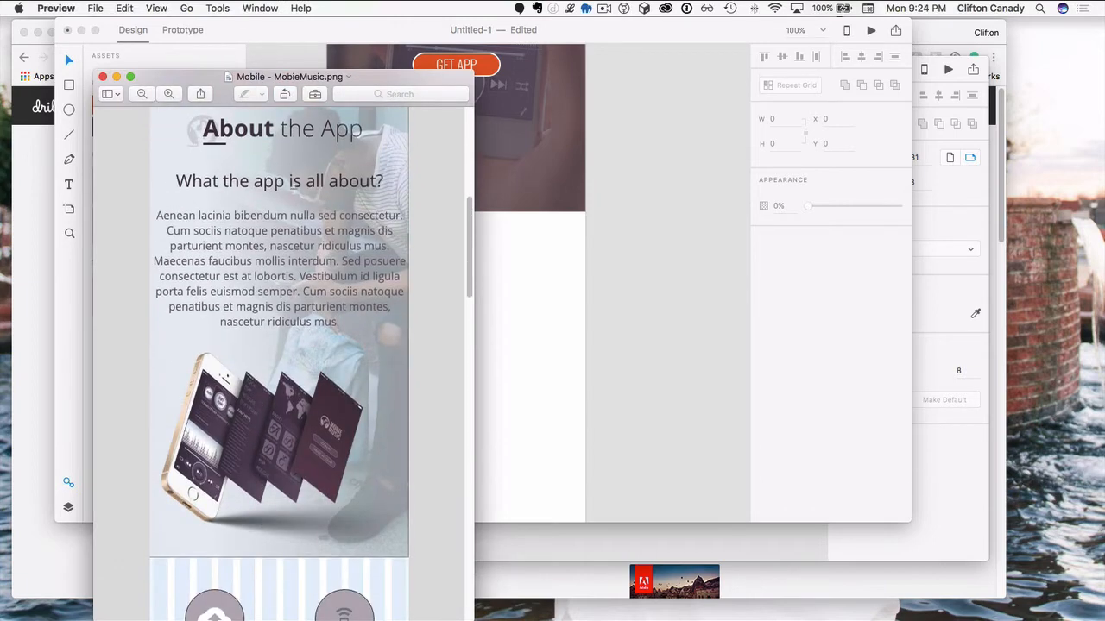
{"action": "scroll", "coordinate": [277, 378], "scroll_direction": "up", "scroll_amount": 1}
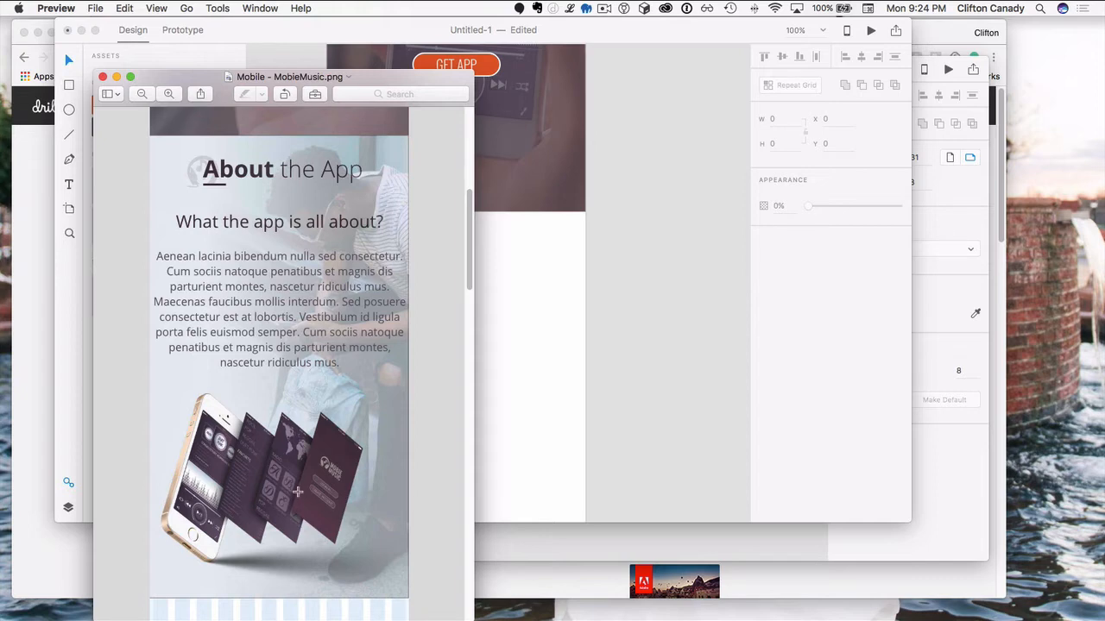
{"action": "scroll", "coordinate": [300, 489], "scroll_direction": "down", "scroll_amount": 5}
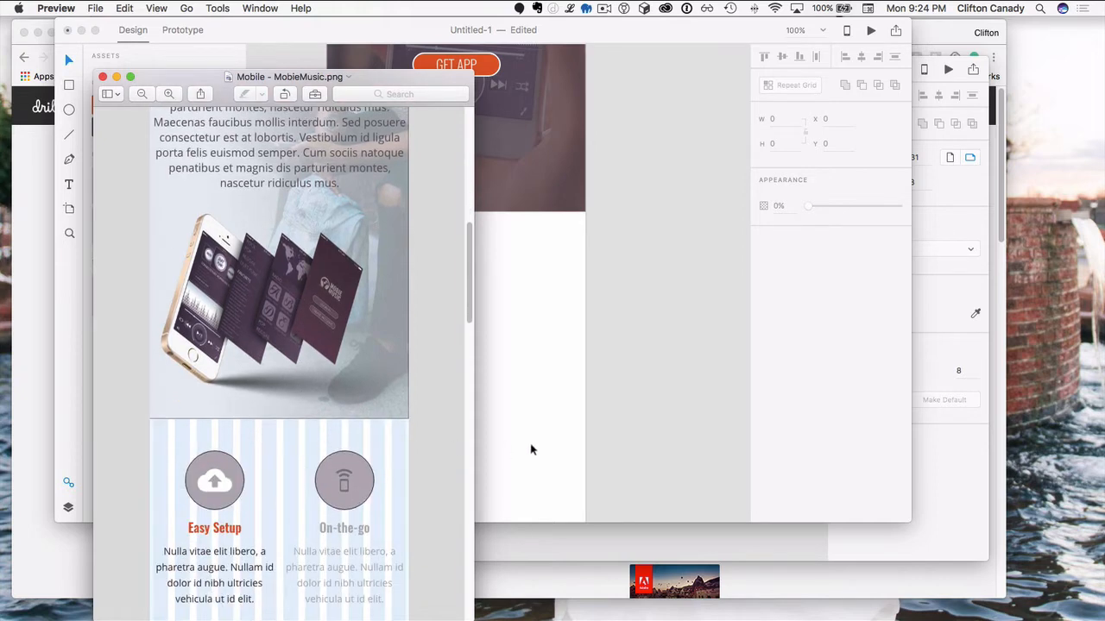
Step: Switch back to Adobe XD and show the document's layers and artboards instead of the assets
{"action": "left_click", "coordinate": [531, 449]}
{"action": "scroll", "coordinate": [481, 370], "scroll_direction": "down", "scroll_amount": 5}
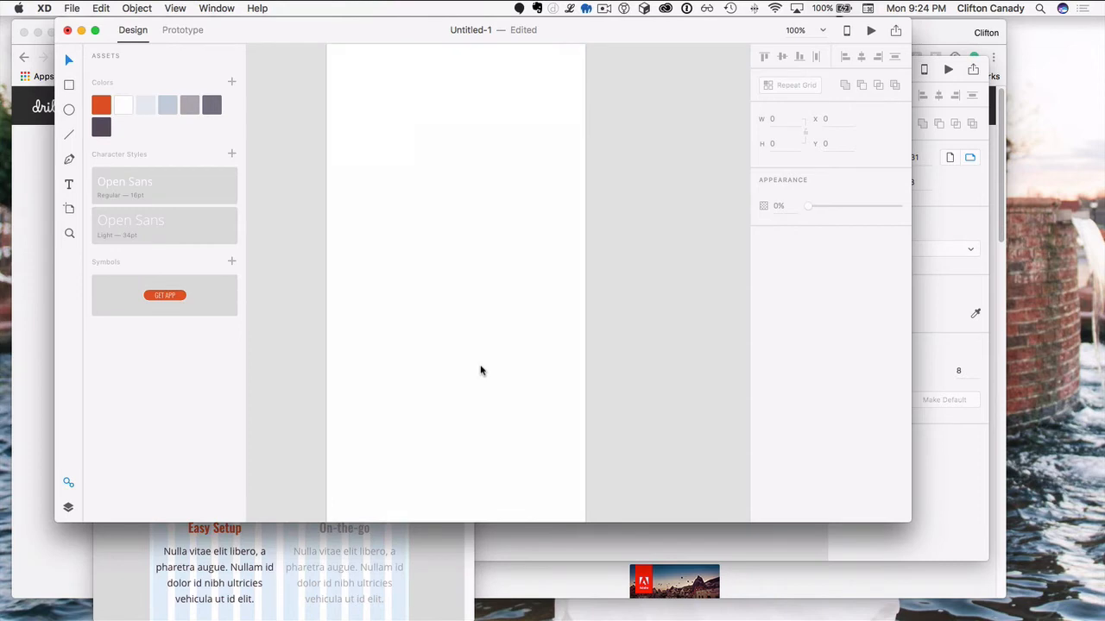
{"action": "scroll", "coordinate": [481, 370], "scroll_direction": "up", "scroll_amount": 1}
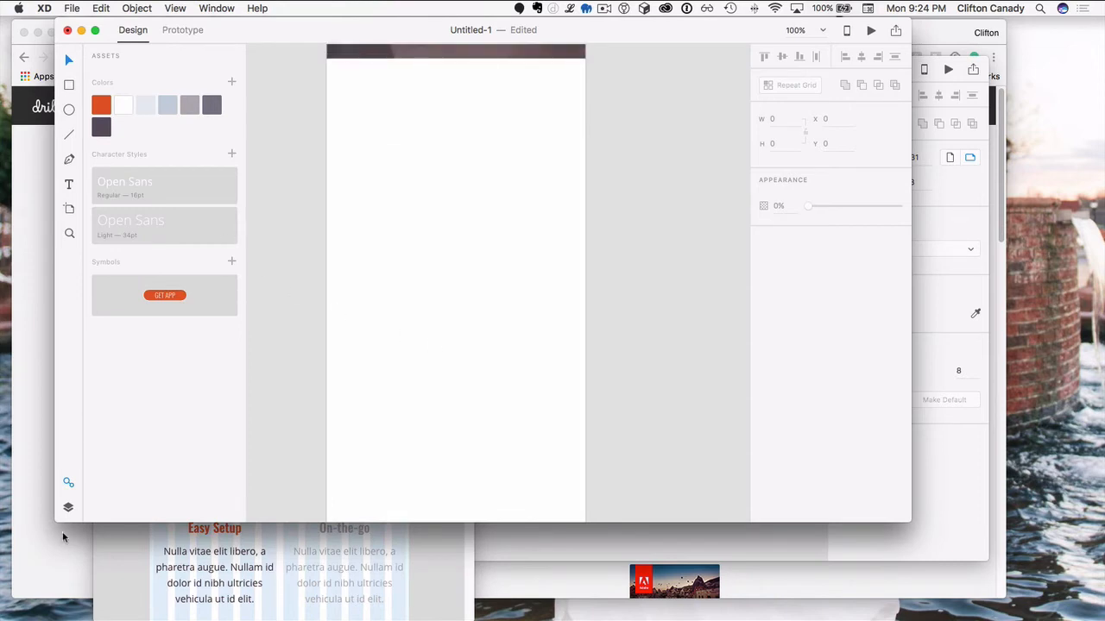
{"action": "left_click", "coordinate": [68, 507]}
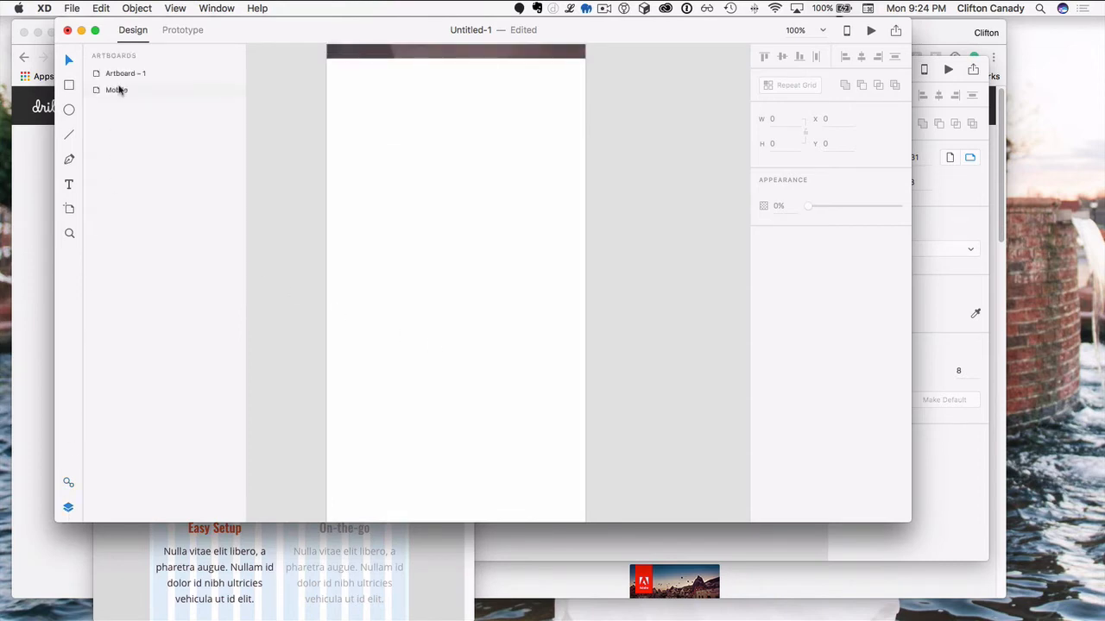
Step: Paste the copied guy-looking-phone image into the Mobile artboard and place it directly below the header at X -57, Y 667
{"action": "double_click", "coordinate": [119, 91]}
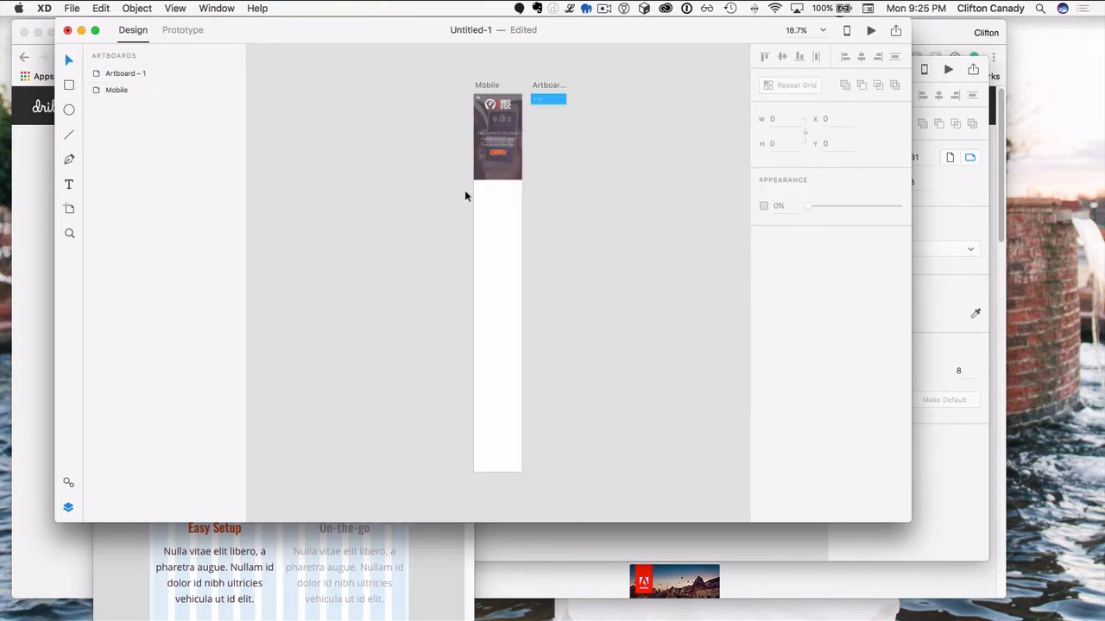
{"action": "key", "text": "super+equal"}
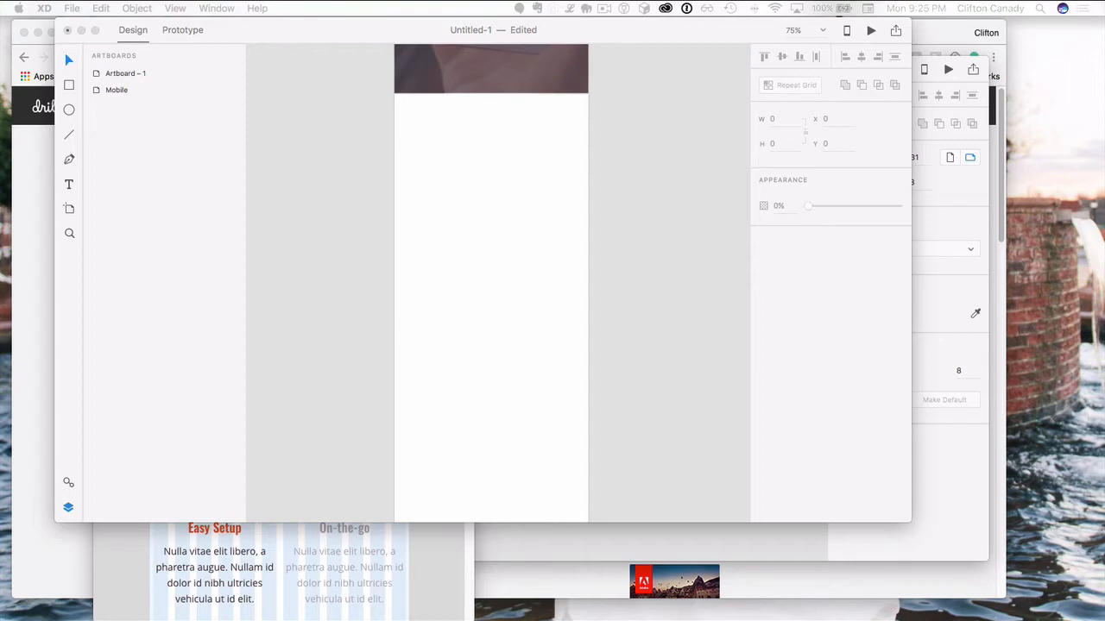
{"action": "left_click", "coordinate": [372, 115]}
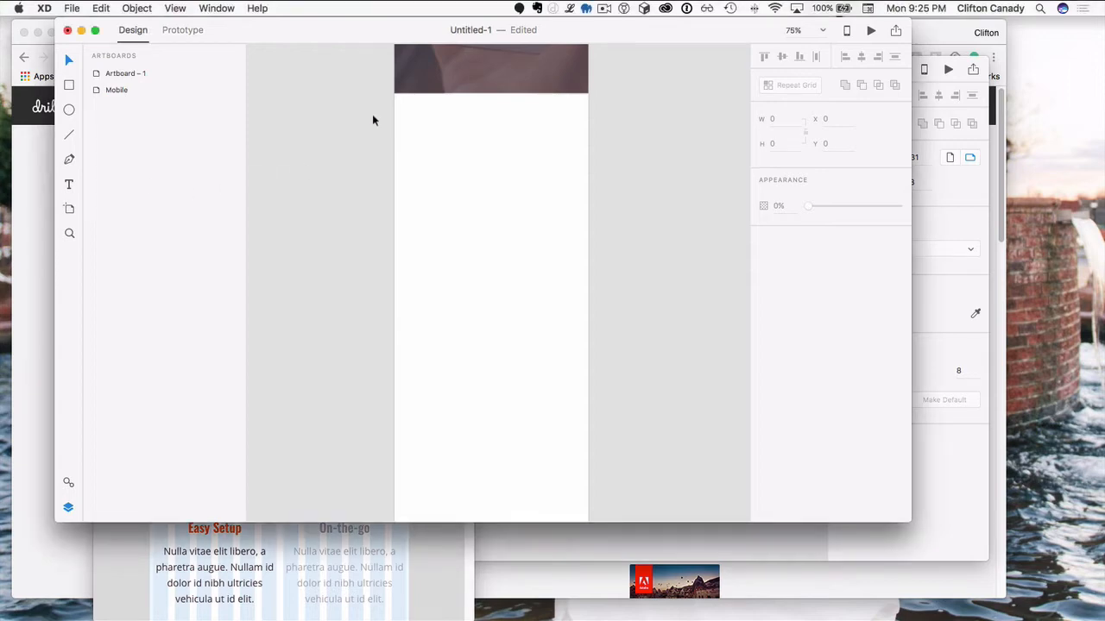
{"action": "key", "text": "super+v"}
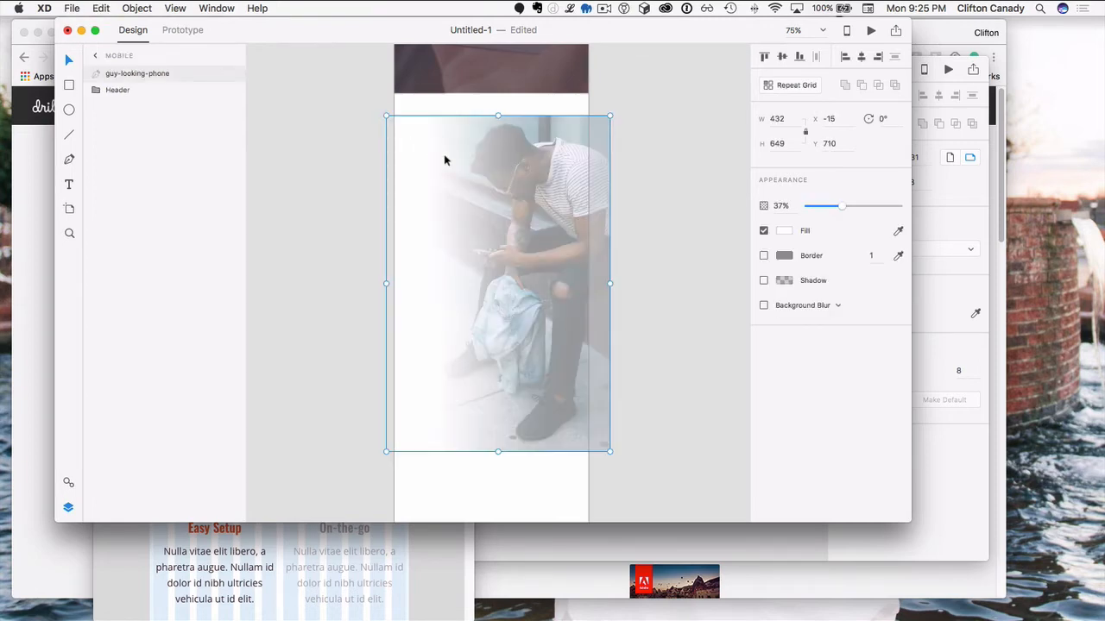
{"action": "left_click_drag", "start_coordinate": [532, 163], "coordinate": [514, 136]}
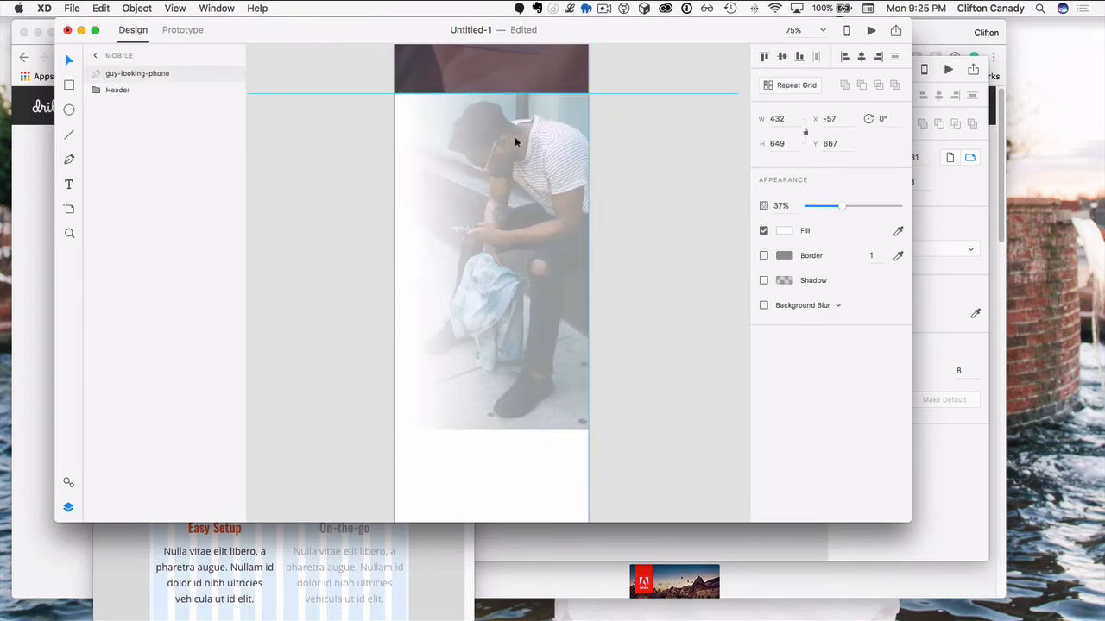
{"action": "left_click", "coordinate": [300, 163]}
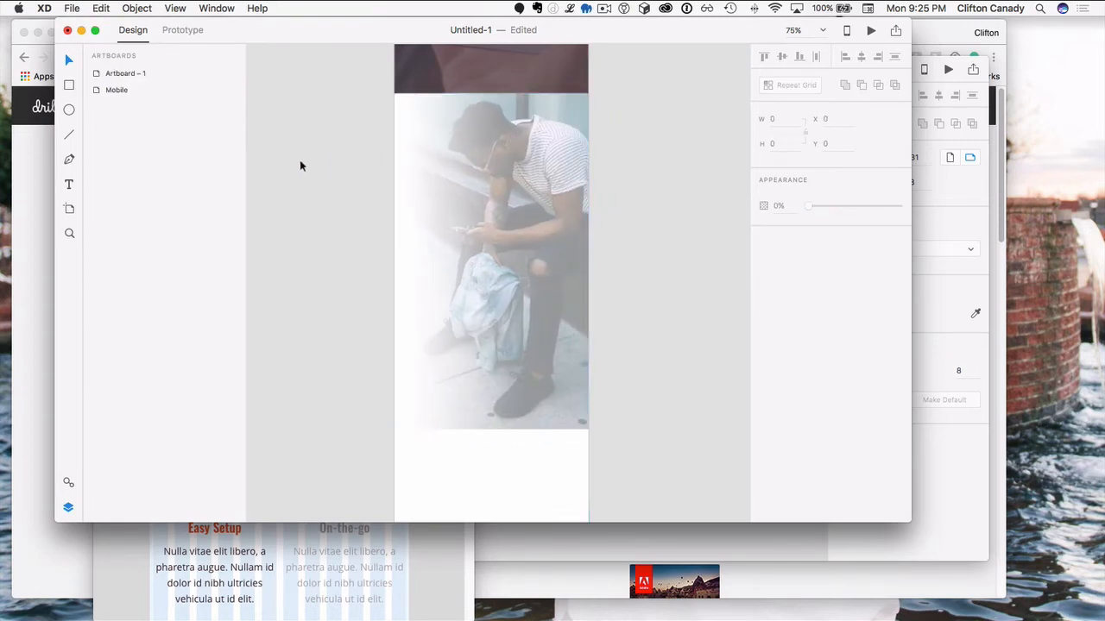
Step: Draw a 375 × 649 rectangle over the guy-looking-phone image at X 0, Y 667 and fill it with the saved pale blue-grey colour
{"action": "left_click", "coordinate": [69, 85]}
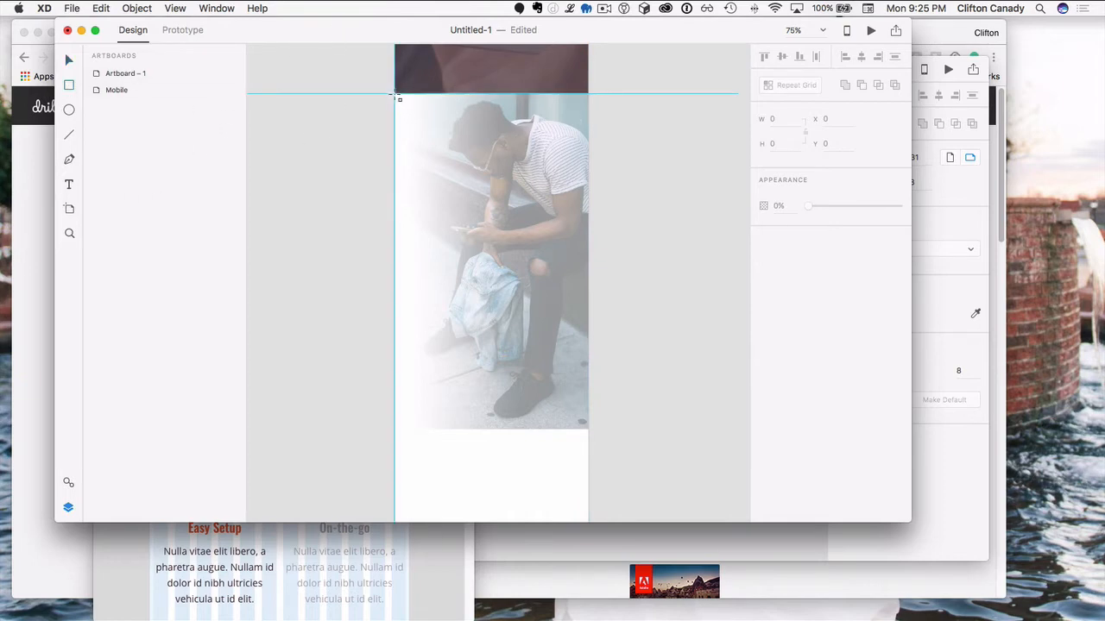
{"action": "left_click_drag", "start_coordinate": [396, 96], "coordinate": [589, 431]}
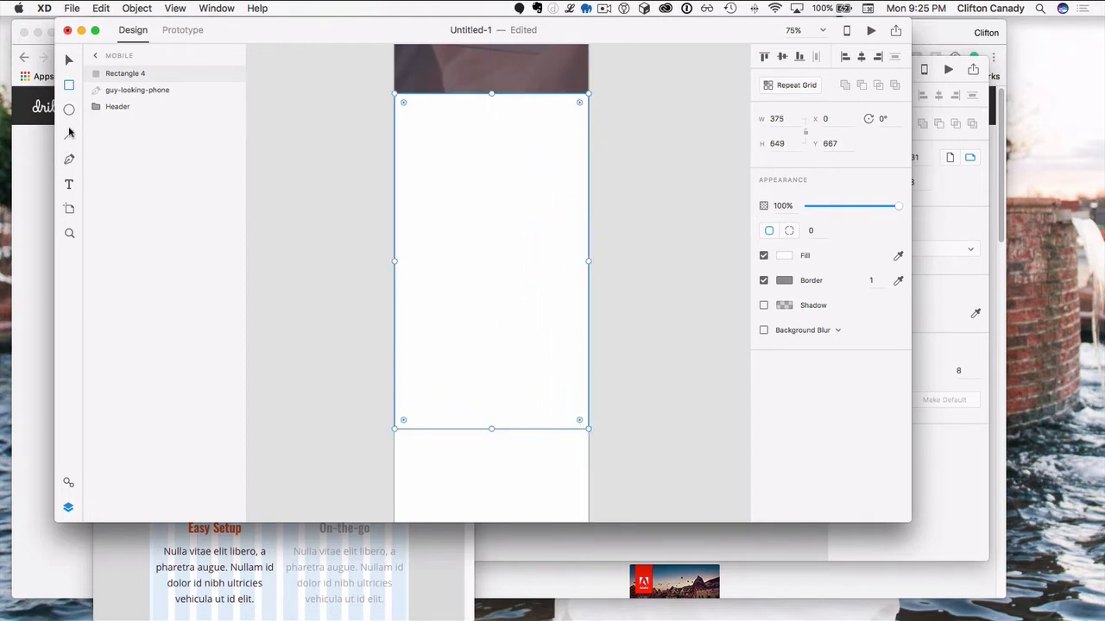
{"action": "left_click", "coordinate": [68, 484]}
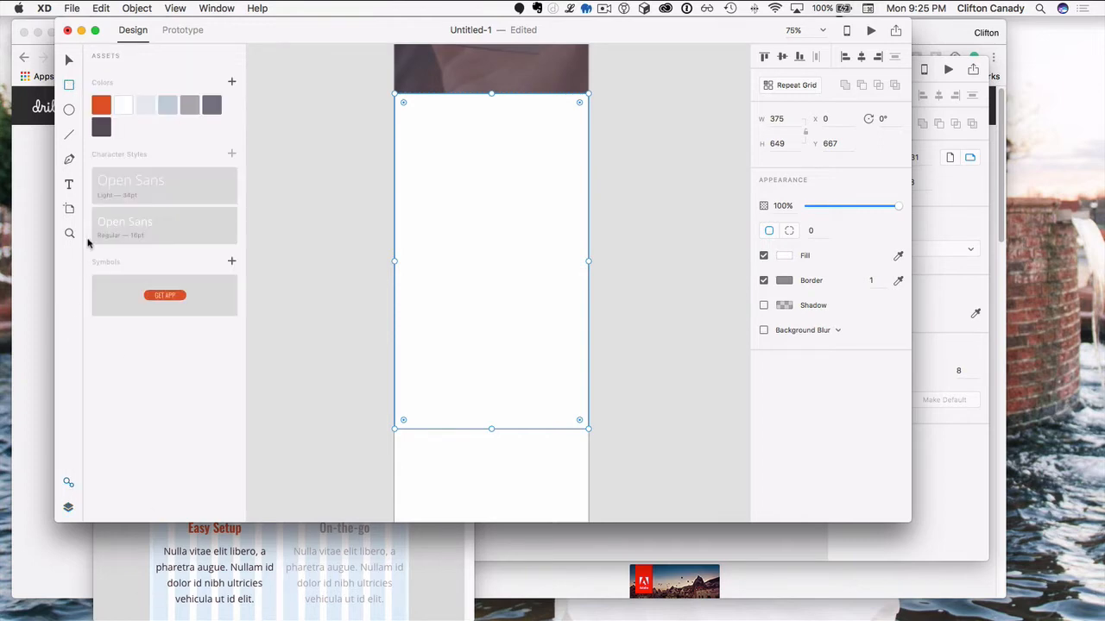
{"action": "left_click", "coordinate": [144, 108]}
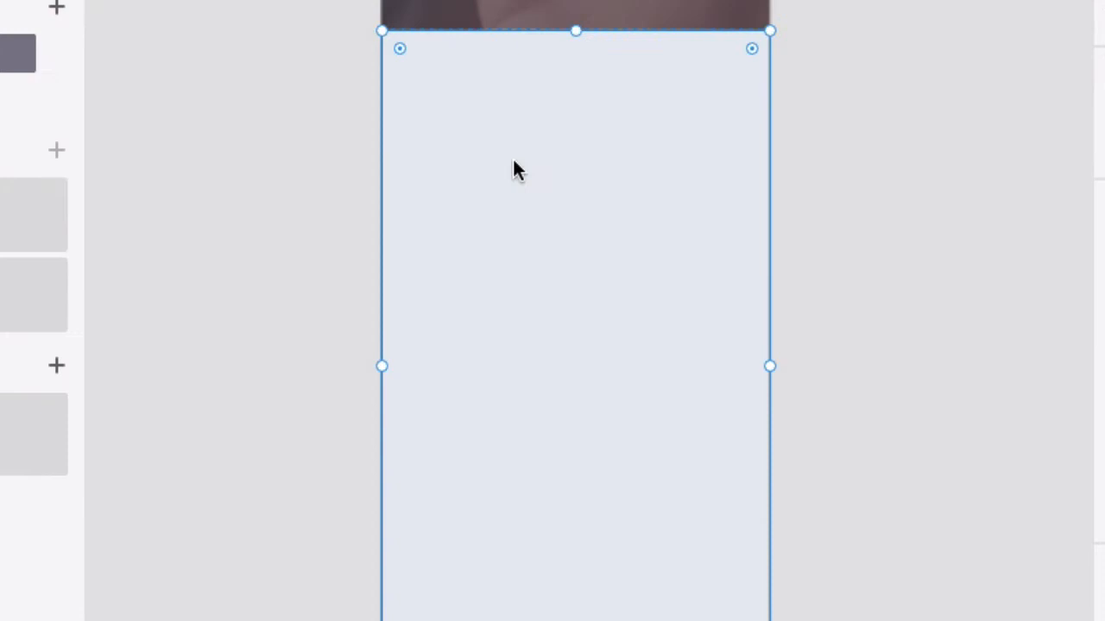
Step: Send the pale blue-grey rectangle backward so it sits behind the guy-looking-phone image
{"action": "right_click", "coordinate": [460, 157]}
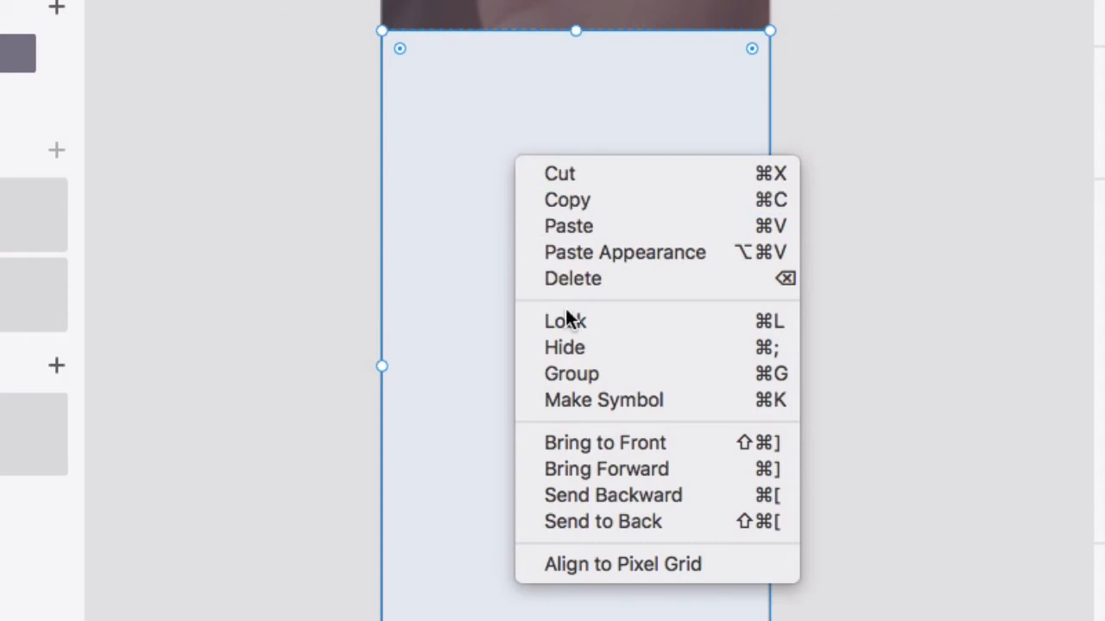
{"action": "left_click", "coordinate": [593, 494]}
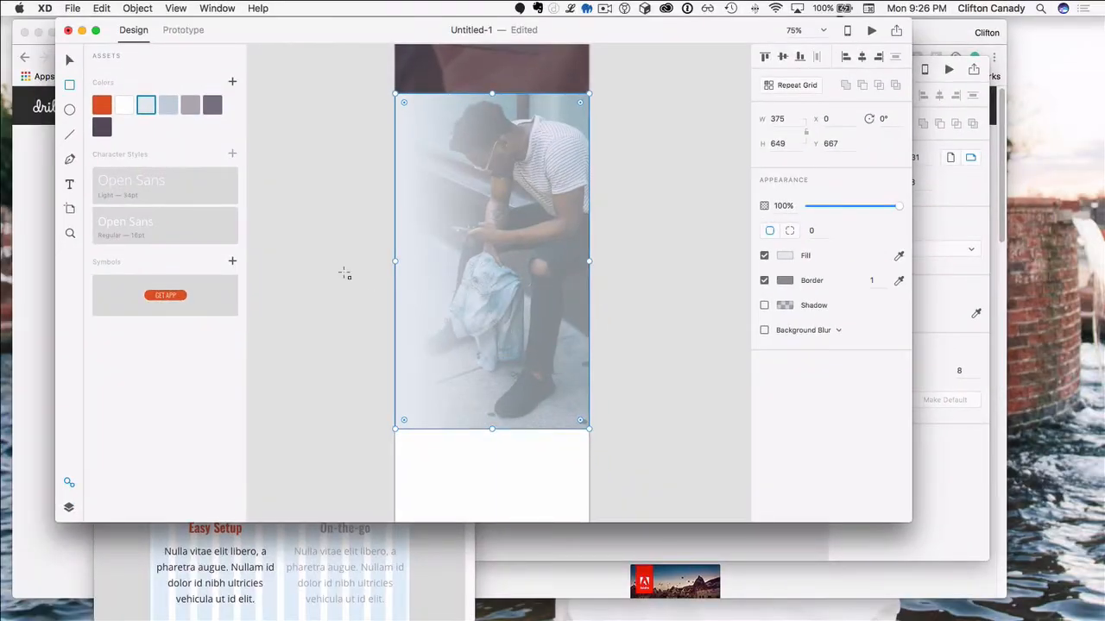
{"action": "left_click", "coordinate": [308, 193]}
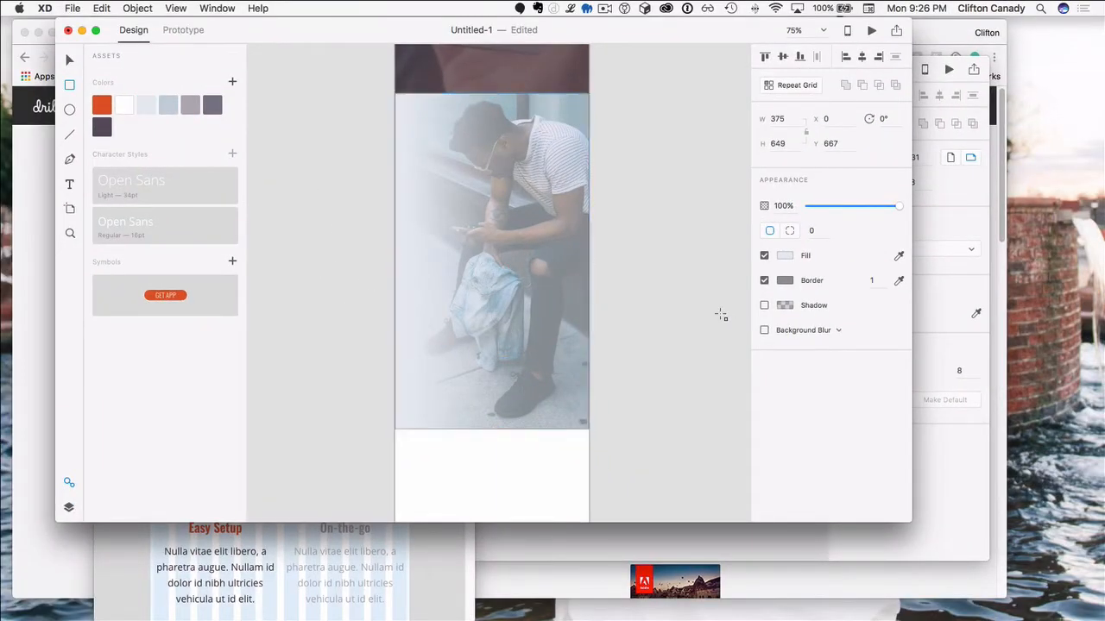
{"action": "left_click", "coordinate": [330, 237]}
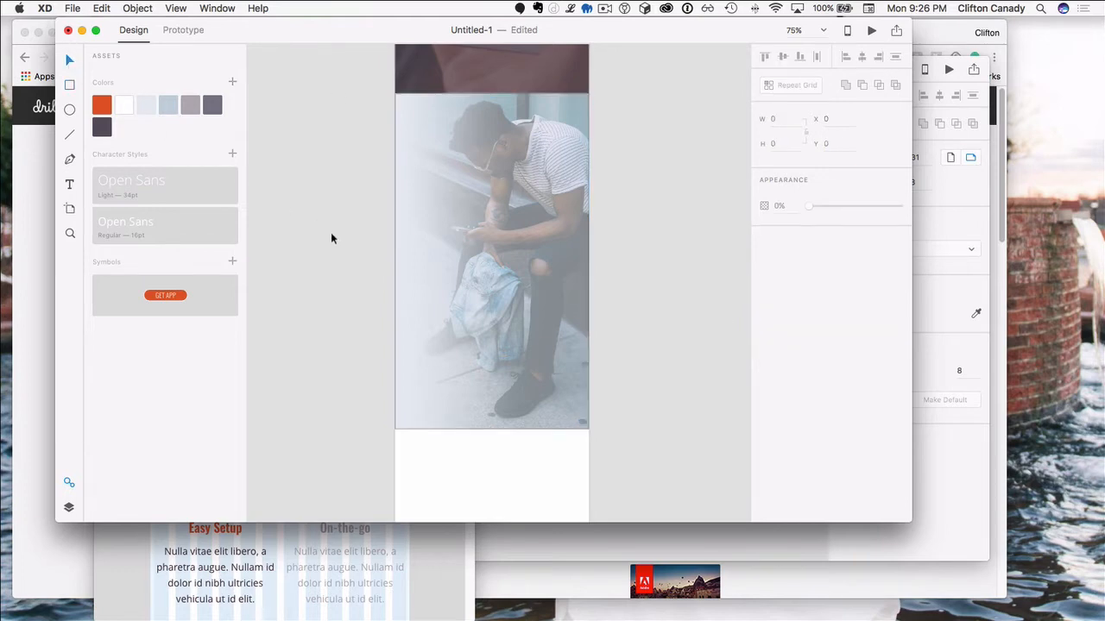
Step: Select the rectangle behind the image, show the layers, and remove the rectangle's border
{"action": "left_click", "coordinate": [496, 241]}
{"action": "key", "text": "super+y"}
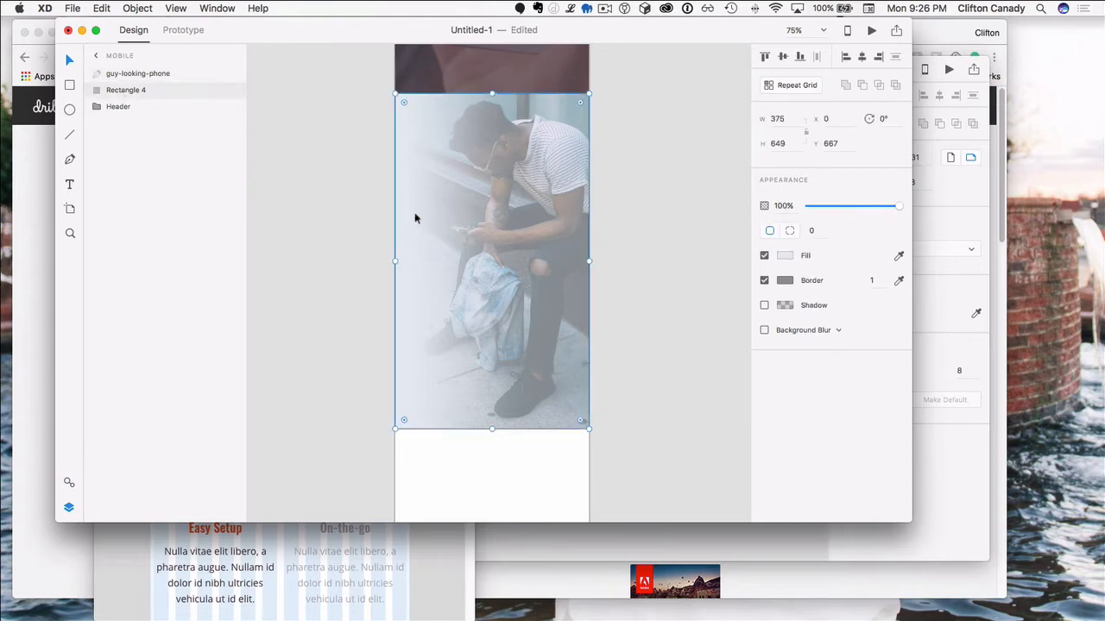
{"action": "left_click", "coordinate": [765, 281]}
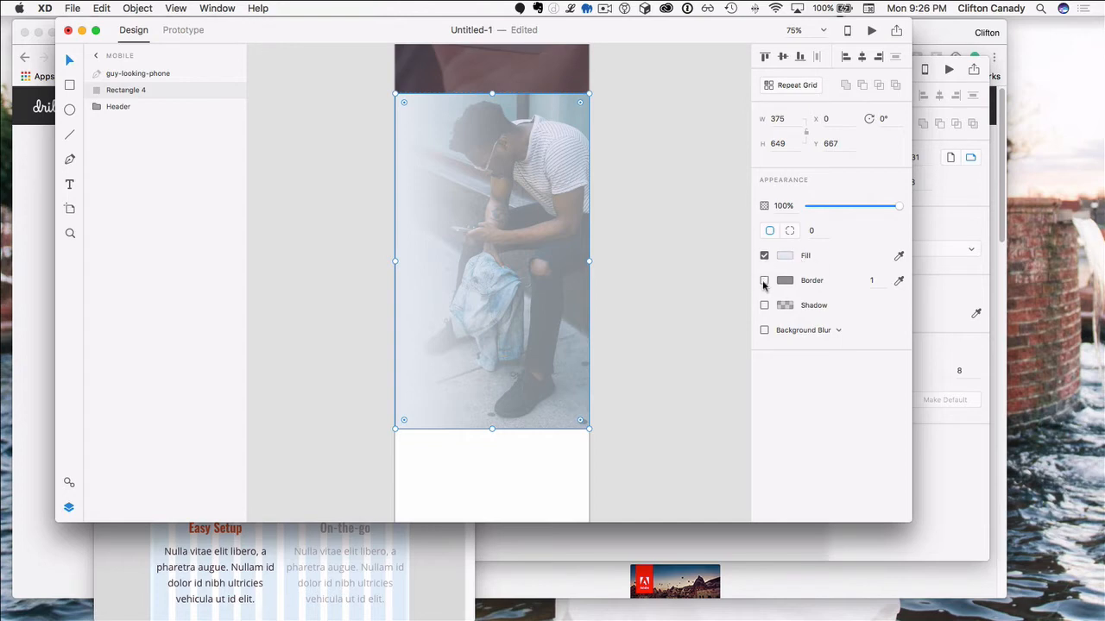
{"action": "left_click", "coordinate": [311, 176]}
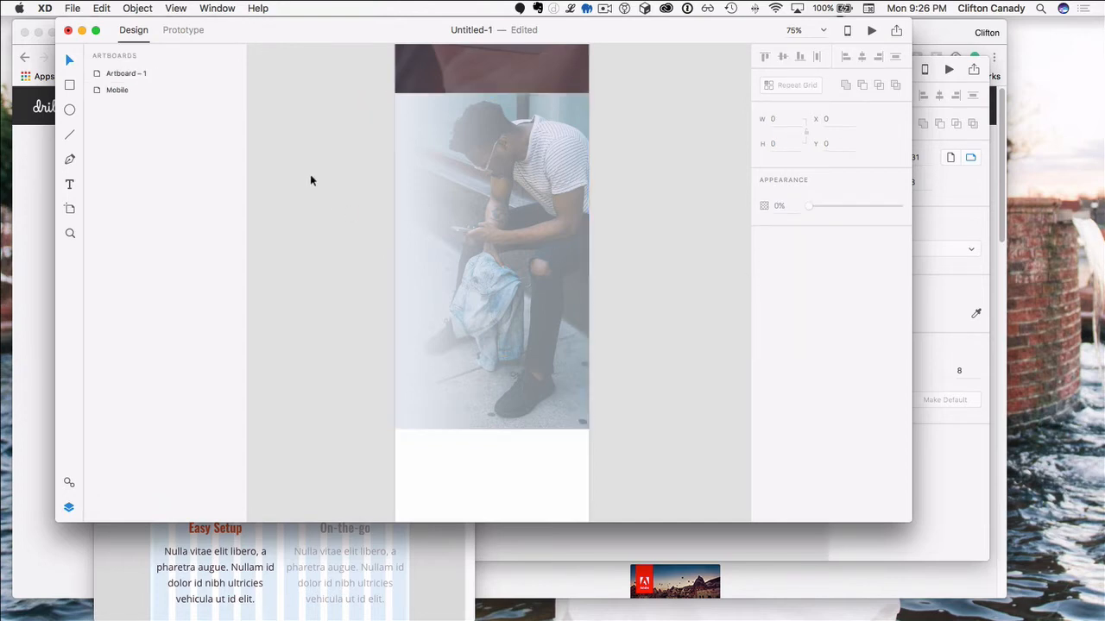
Step: Group the guy-looking-phone image with the pale rectangle behind it
{"action": "left_click", "coordinate": [421, 179]}
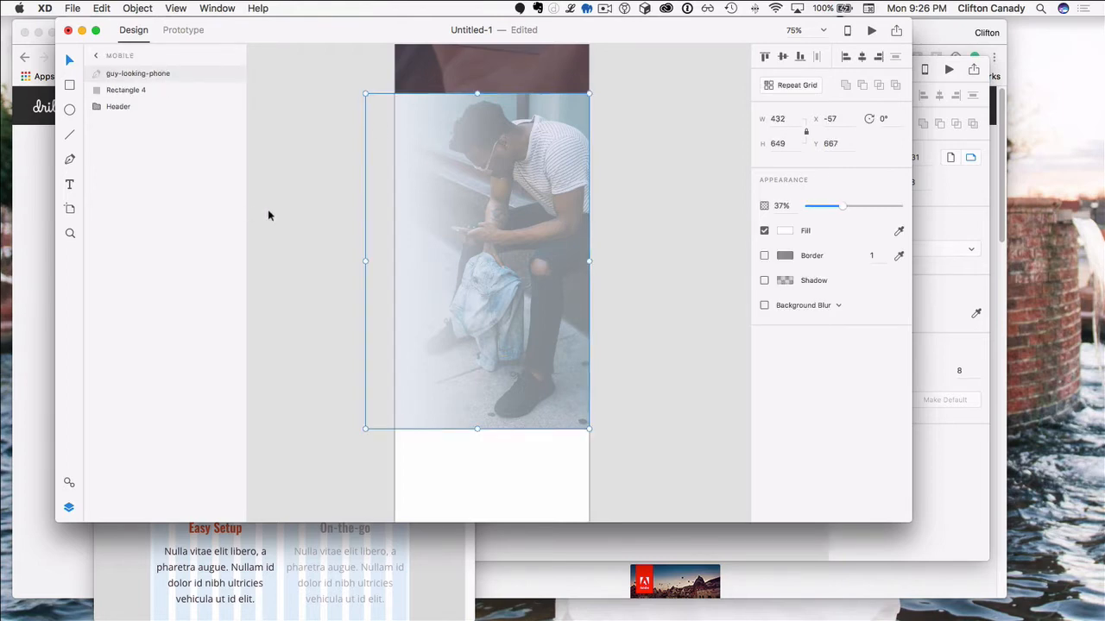
{"action": "left_click_drag", "start_coordinate": [326, 111], "coordinate": [633, 453]}
{"action": "left_click_drag", "start_coordinate": [712, 589], "coordinate": [712, 590]}
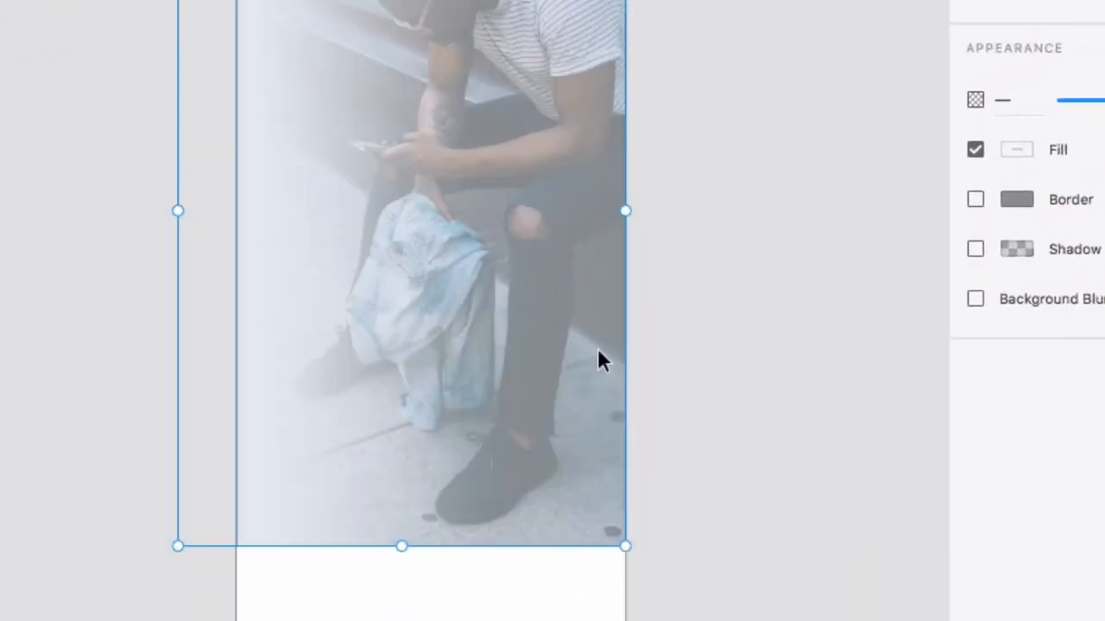
{"action": "right_click", "coordinate": [372, 38]}
{"action": "left_click", "coordinate": [419, 251]}
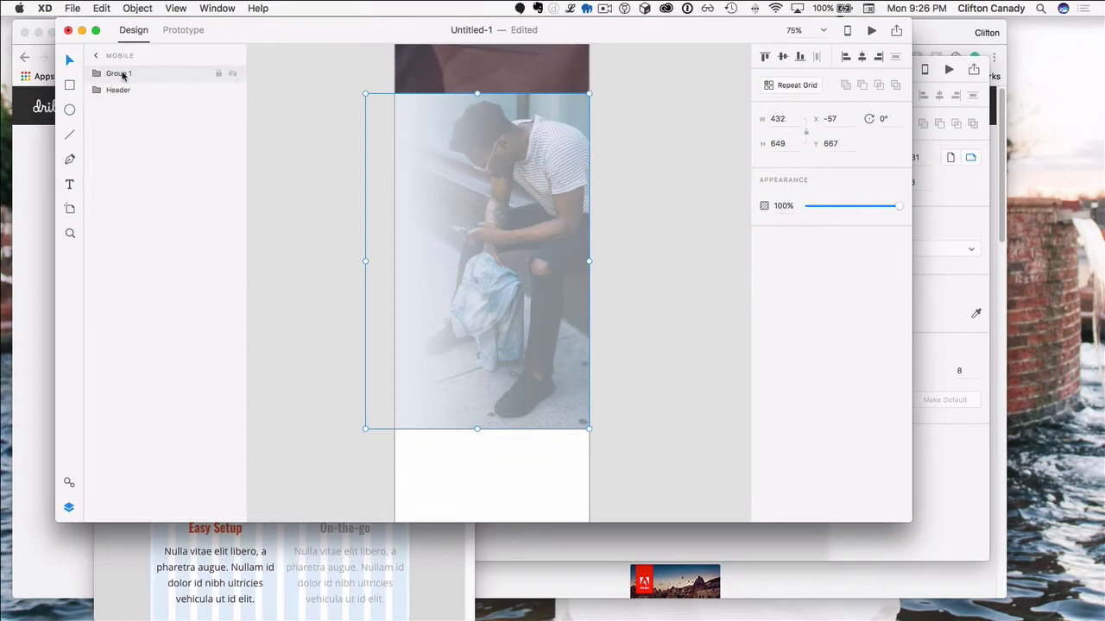
Step: Rename the new image-and-rectangle group as background and lock it
{"action": "double_click", "coordinate": [118, 75]}
{"action": "type", "text": "background"}
{"action": "key", "text": "Return"}
{"action": "left_click", "coordinate": [219, 74]}
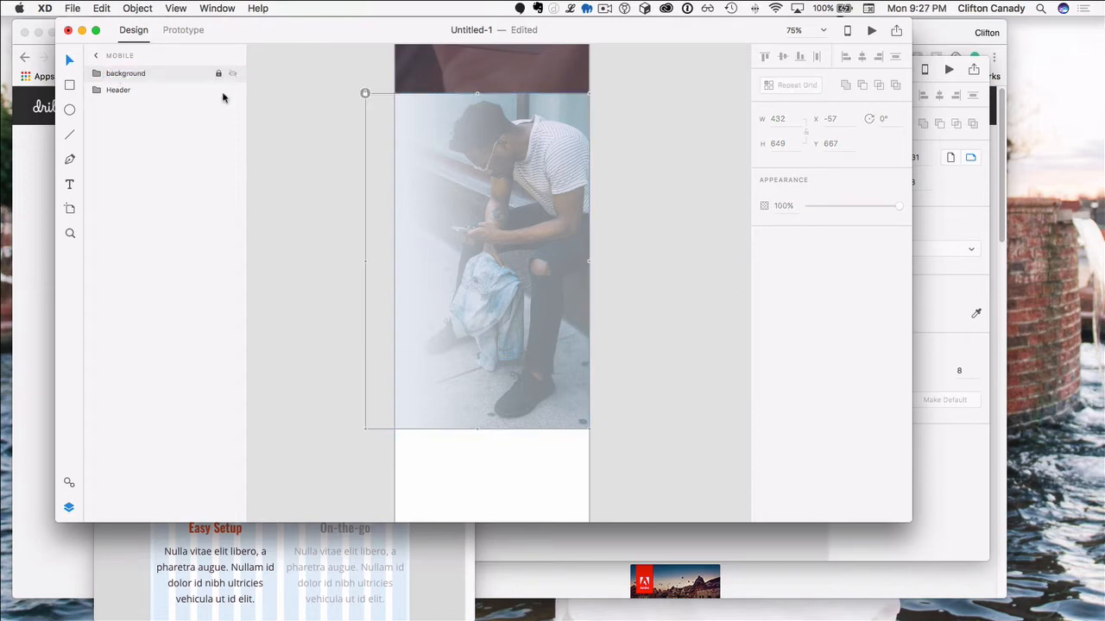
{"action": "left_click", "coordinate": [325, 185]}
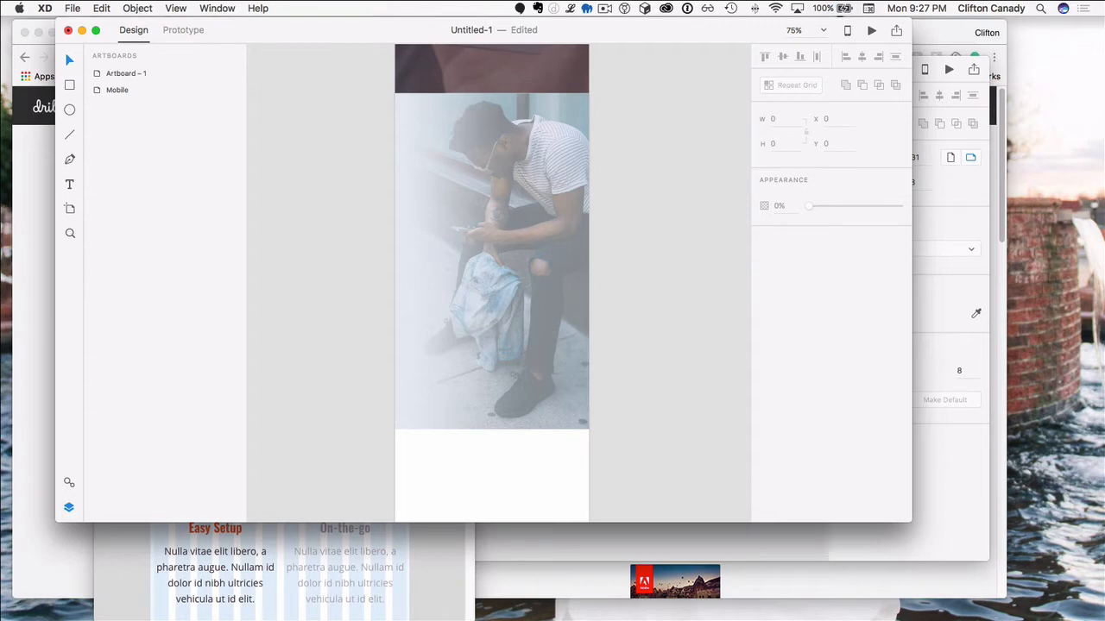
Step: Check the About the App section in the Preview reference, and add the text "Aboutr the App" in Adobe XD at X 120, Y 718
{"action": "left_click", "coordinate": [97, 579]}
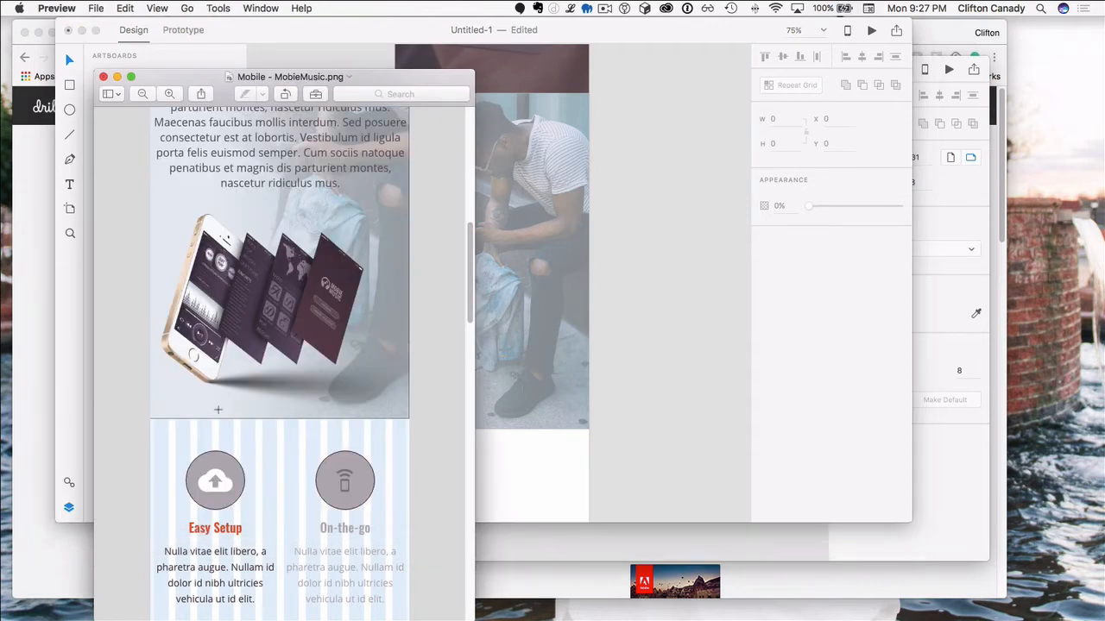
{"action": "scroll", "coordinate": [219, 406], "scroll_direction": "up", "scroll_amount": 5}
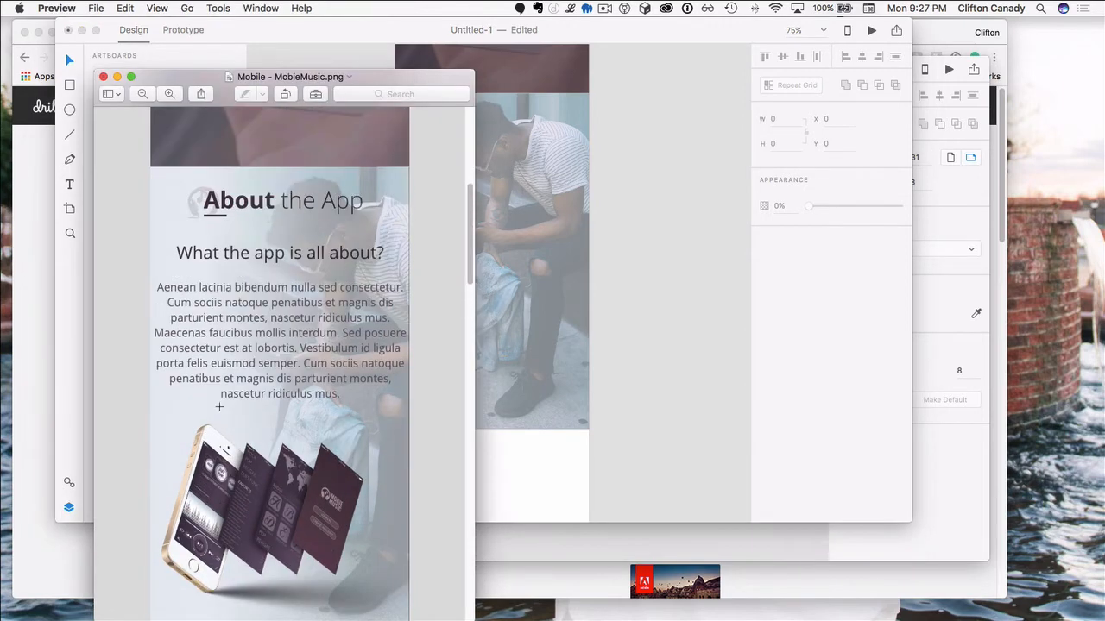
{"action": "left_click", "coordinate": [733, 179]}
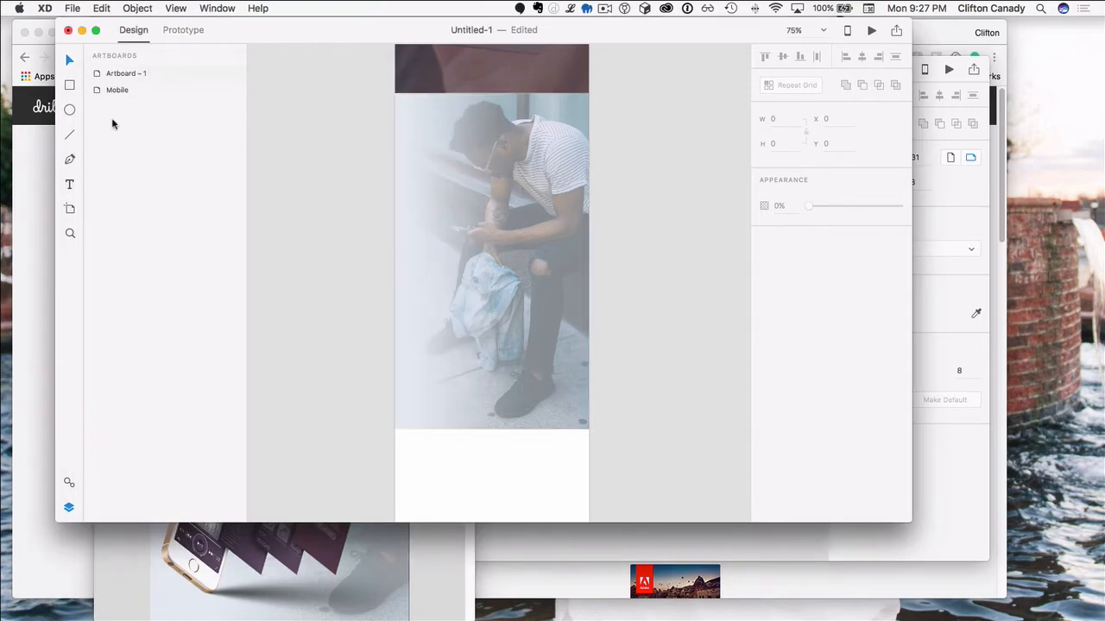
{"action": "left_click", "coordinate": [70, 184]}
{"action": "left_click", "coordinate": [492, 129]}
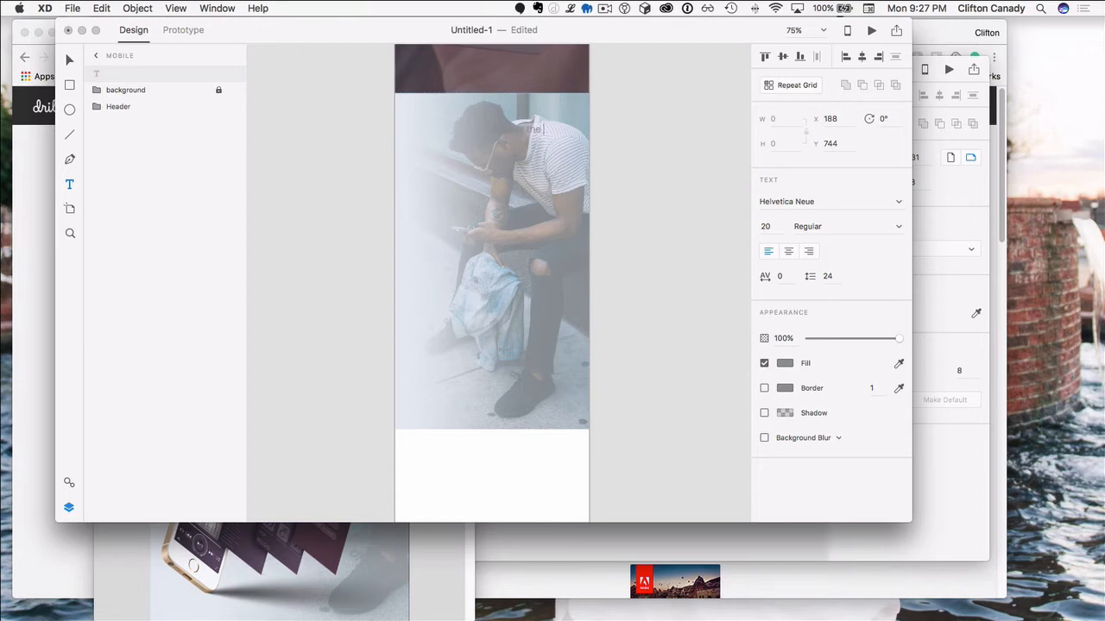
{"action": "type", "text": "app"}
{"action": "key", "text": "BackSpace"}
{"action": "key", "text": "BackSpace"}
{"action": "key", "text": "BackSpace"}
{"action": "key", "text": "BackSpace"}
{"action": "type", "text": "App"}
{"action": "key", "text": "Escape"}
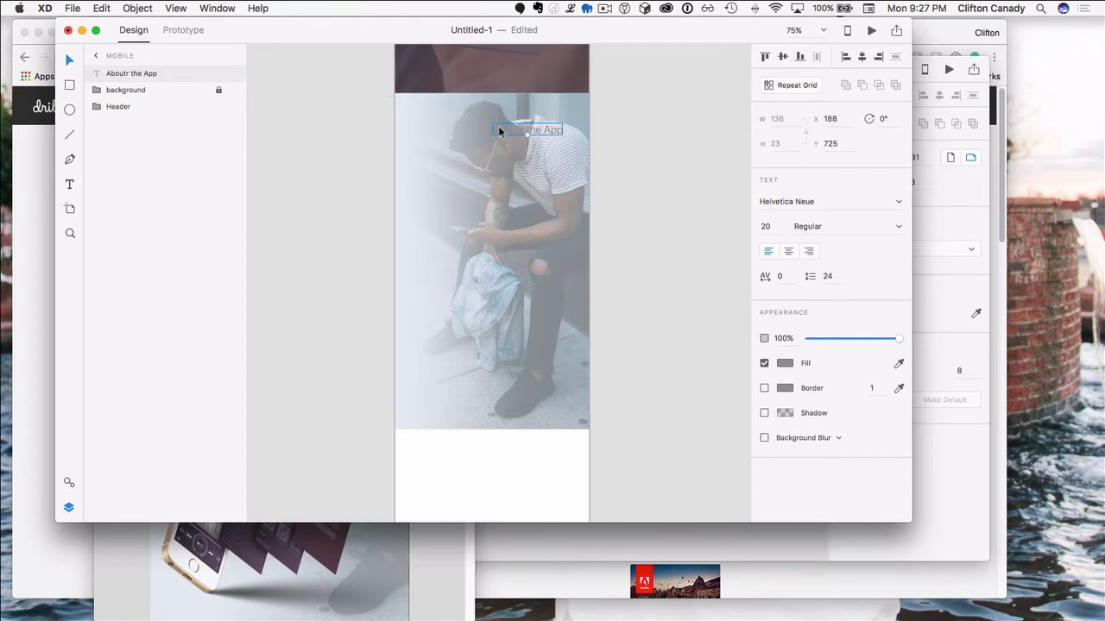
{"action": "left_click_drag", "start_coordinate": [505, 128], "coordinate": [466, 123]}
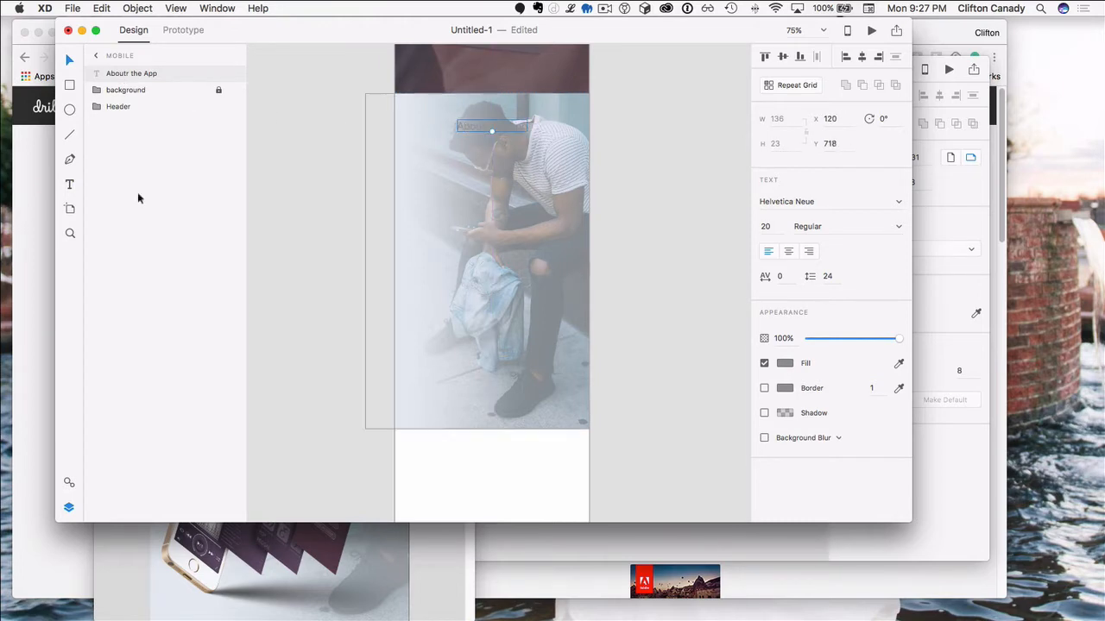
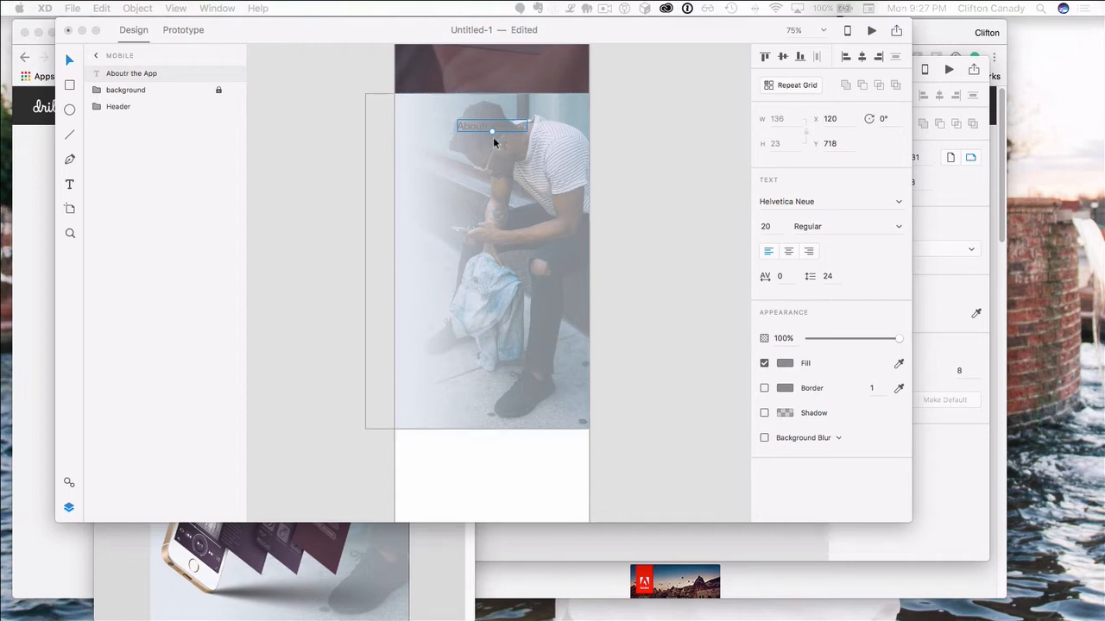
Step: Apply the saved Open Sans Light 34pt character style to the heading and centre it on the artboard at X 71, Y 701
{"action": "left_click", "coordinate": [70, 482]}
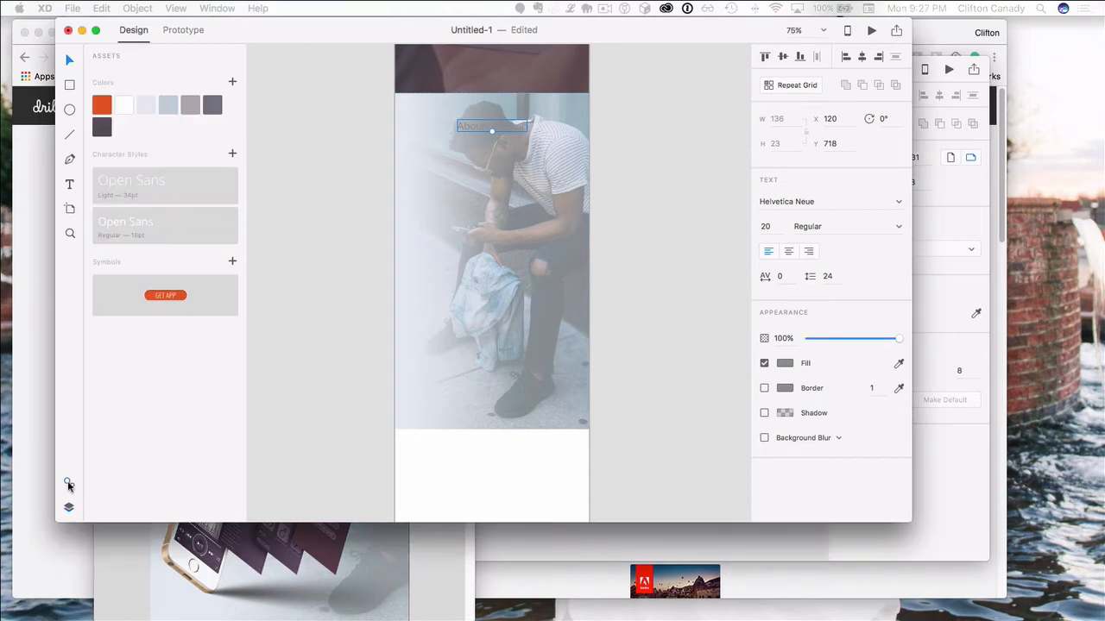
{"action": "left_click", "coordinate": [150, 182]}
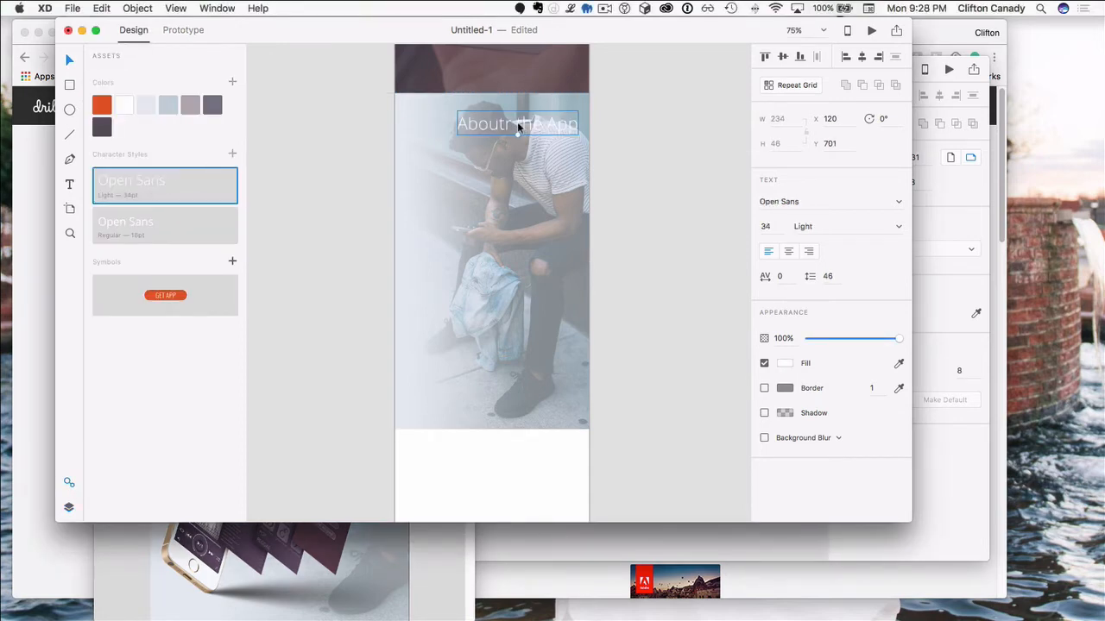
{"action": "left_click_drag", "start_coordinate": [341, 337], "coordinate": [446, 413]}
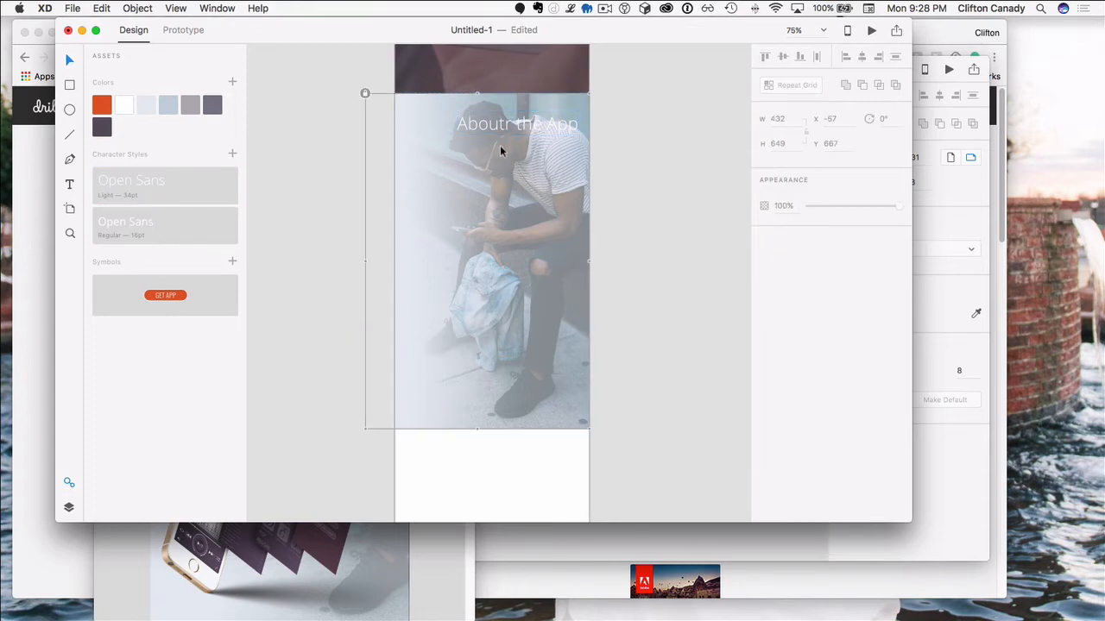
{"action": "left_click_drag", "start_coordinate": [514, 126], "coordinate": [488, 126]}
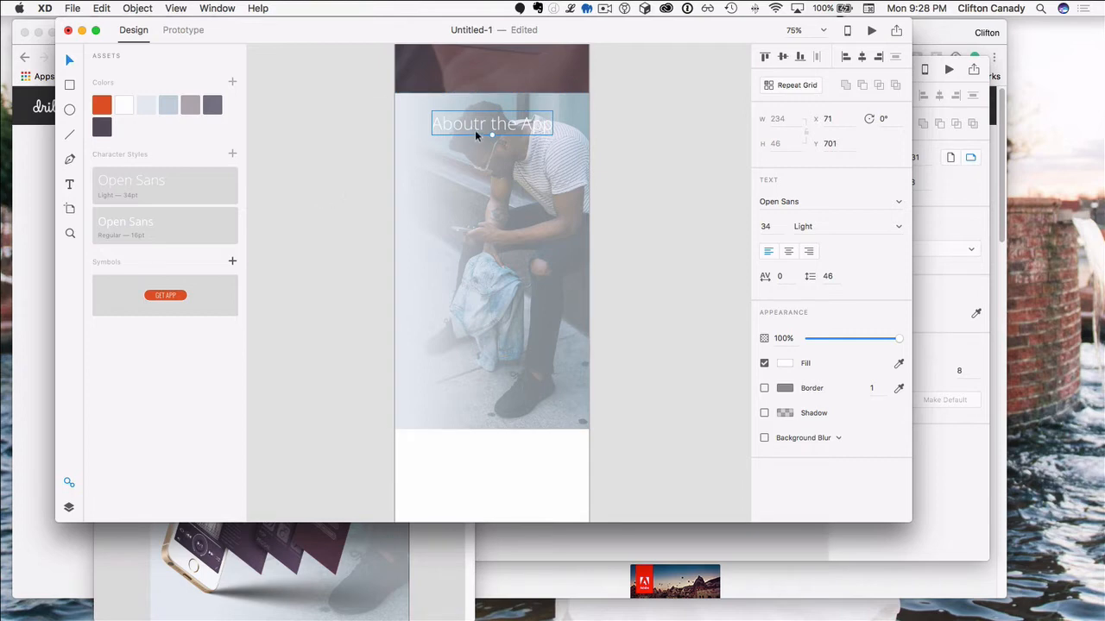
Step: Delete the stray "r" in the heading so it reads "About the App"
{"action": "double_click", "coordinate": [483, 121]}
{"action": "left_click", "coordinate": [483, 123]}
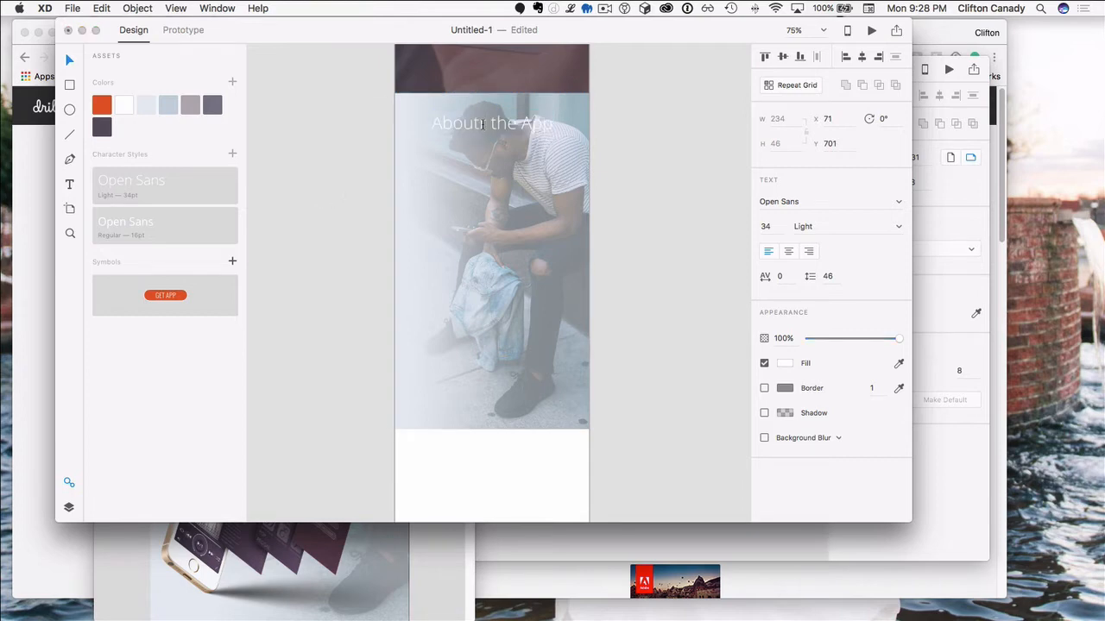
{"action": "key", "text": "Delete"}
Step: Fill the About the App heading with the saved dark purple colour and save its formatting as a new character style
{"action": "left_click", "coordinate": [315, 122]}
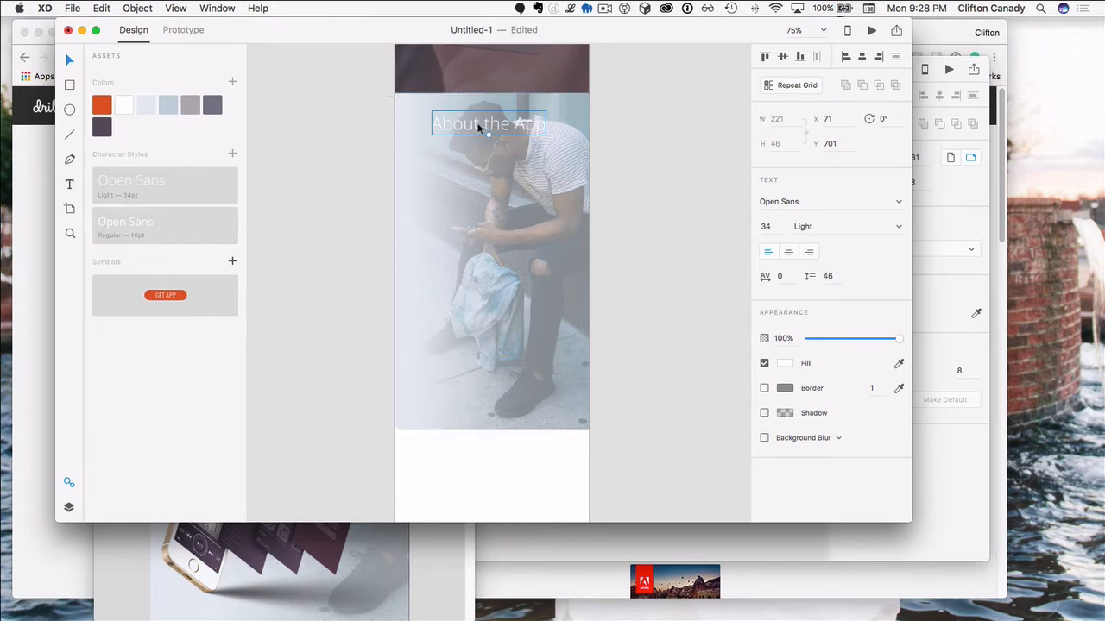
{"action": "left_click", "coordinate": [101, 129]}
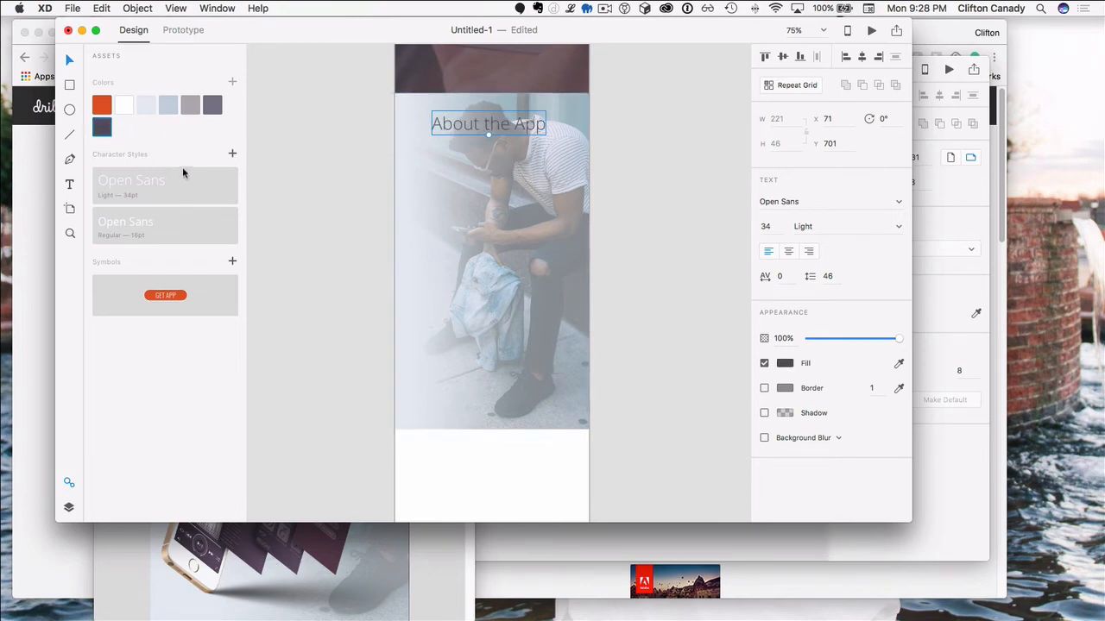
{"action": "left_click", "coordinate": [231, 154]}
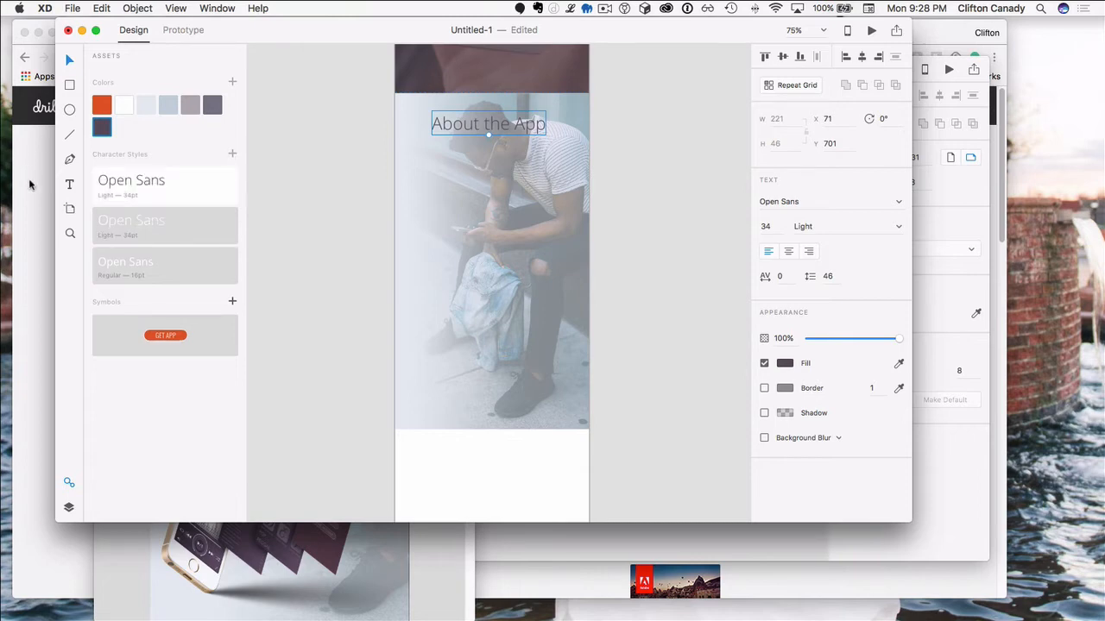
Step: Select the text of the About the App heading and set its font weight to Bold
{"action": "double_click", "coordinate": [474, 121]}
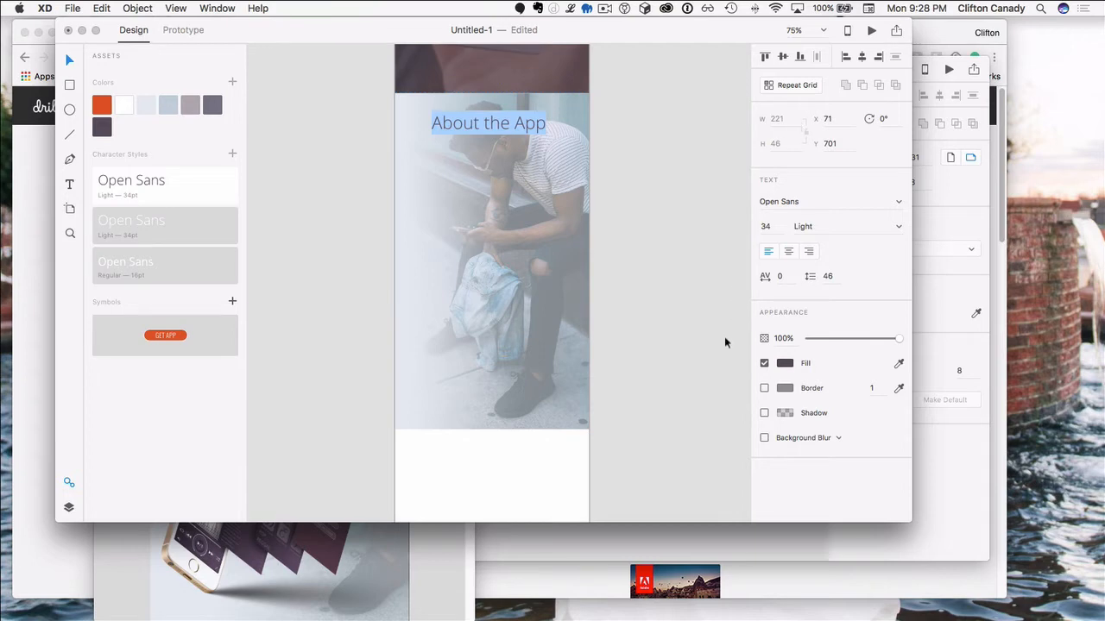
{"action": "left_click", "coordinate": [897, 228]}
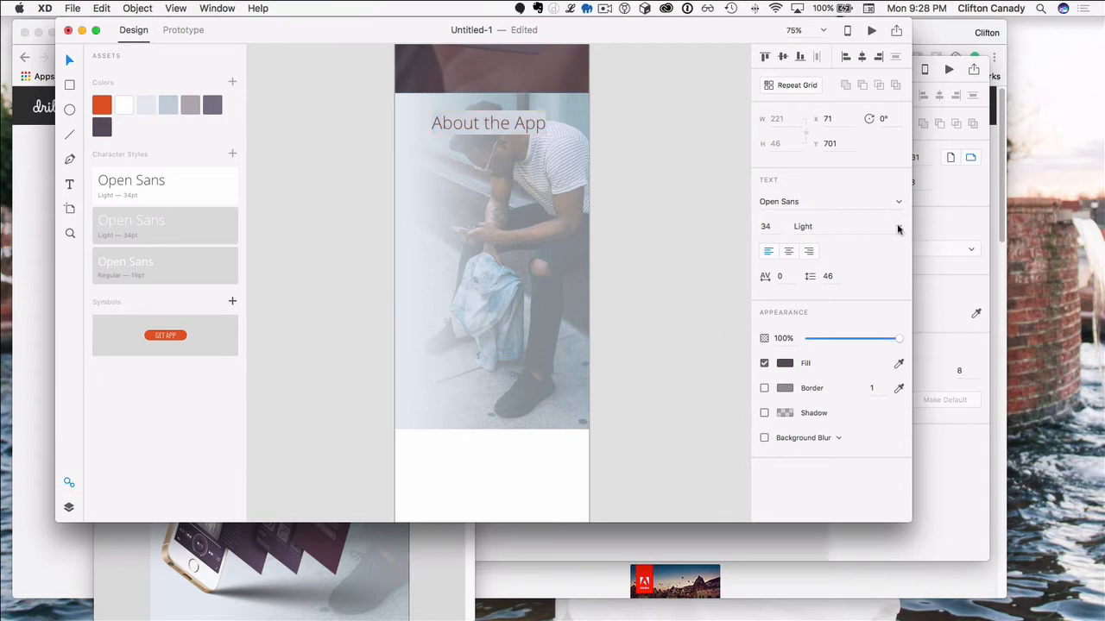
{"action": "left_click", "coordinate": [897, 228]}
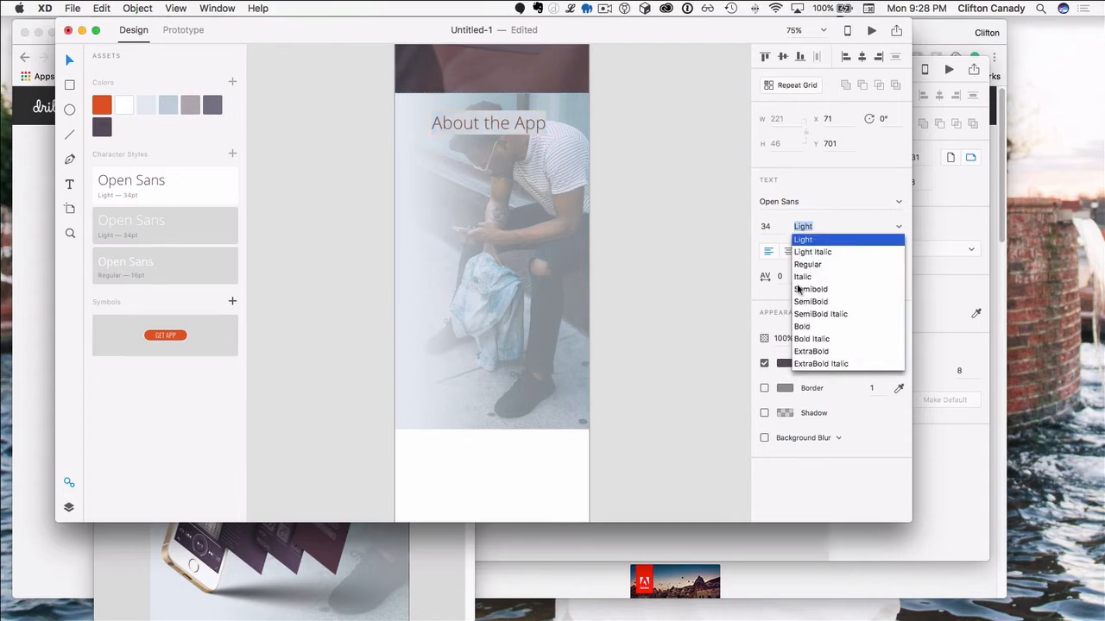
{"action": "left_click", "coordinate": [803, 328]}
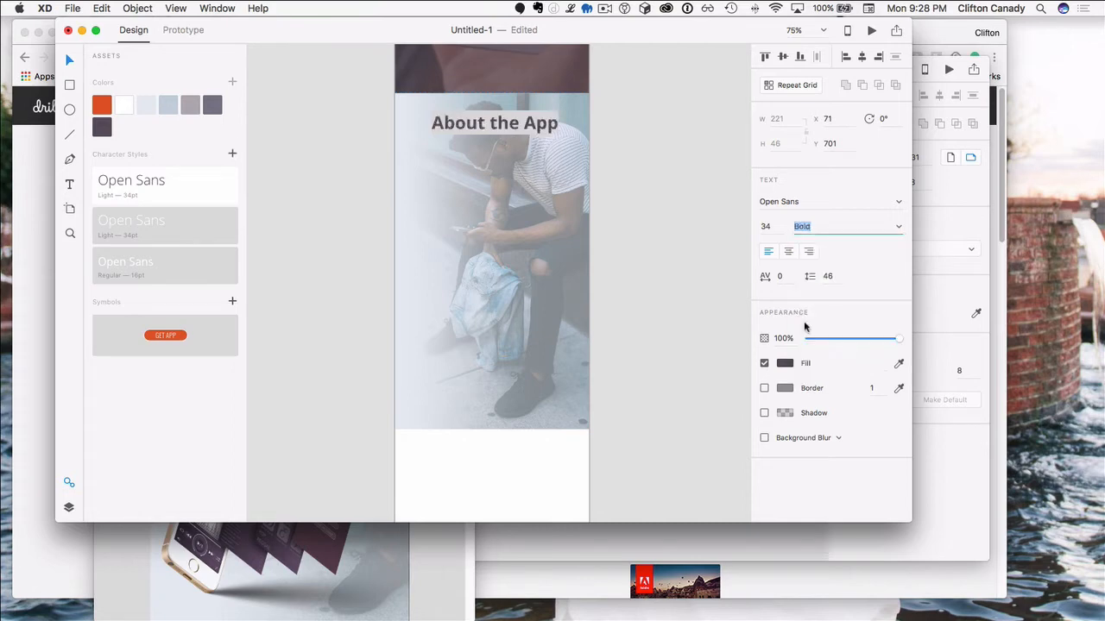
Step: Save the bold formatting of the About the App heading as a new character style
{"action": "left_click", "coordinate": [348, 128]}
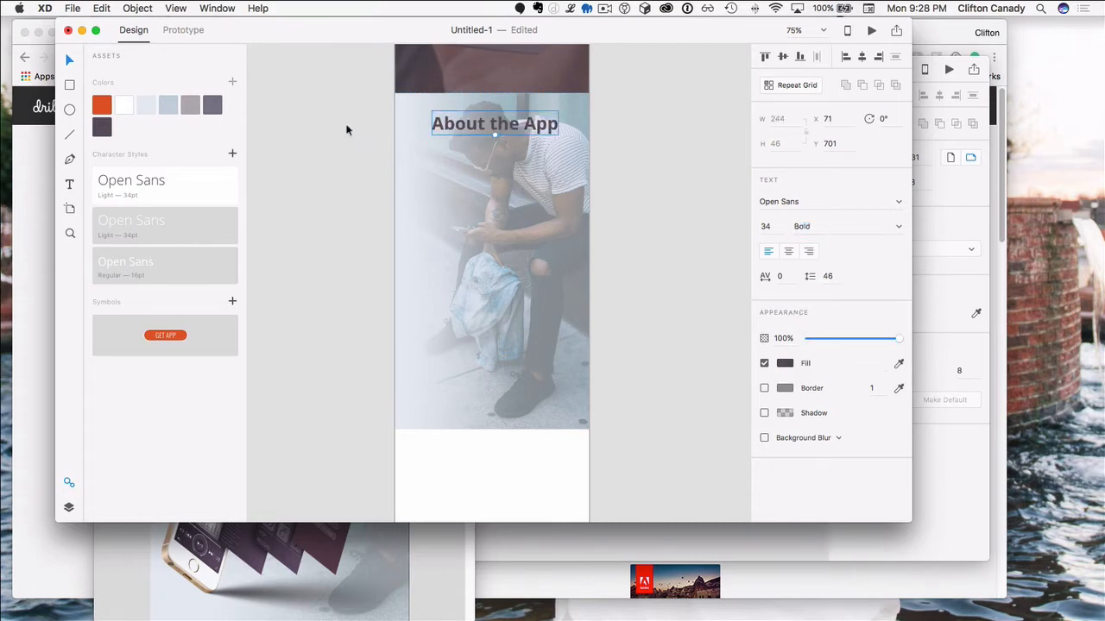
{"action": "left_click", "coordinate": [233, 154]}
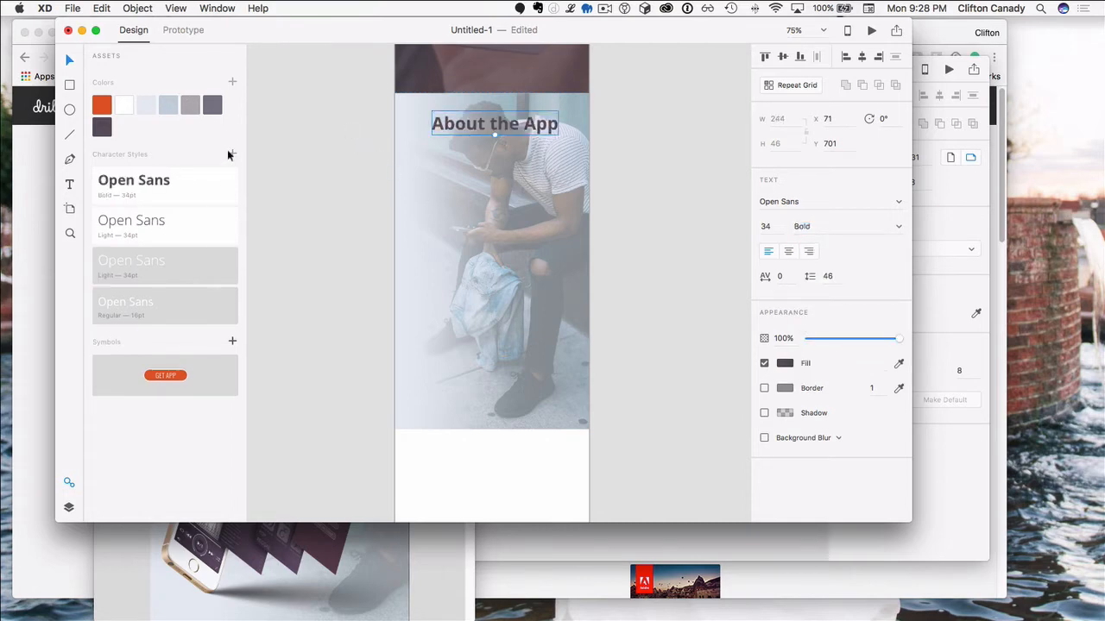
{"action": "left_click", "coordinate": [322, 242]}
Step: Apply the saved dark Open Sans Light 34pt character style to the words "the App" in the heading and nudge the heading slightly
{"action": "left_click", "coordinate": [490, 123]}
{"action": "double_click", "coordinate": [490, 122]}
{"action": "left_click_drag", "start_coordinate": [490, 123], "coordinate": [552, 124]}
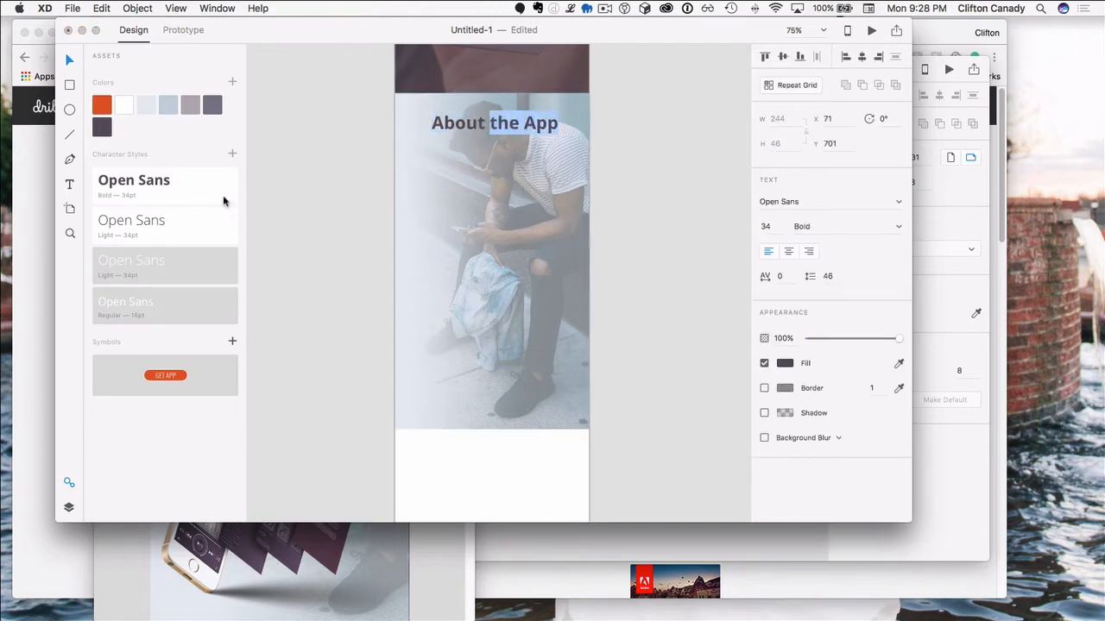
{"action": "left_click", "coordinate": [164, 221]}
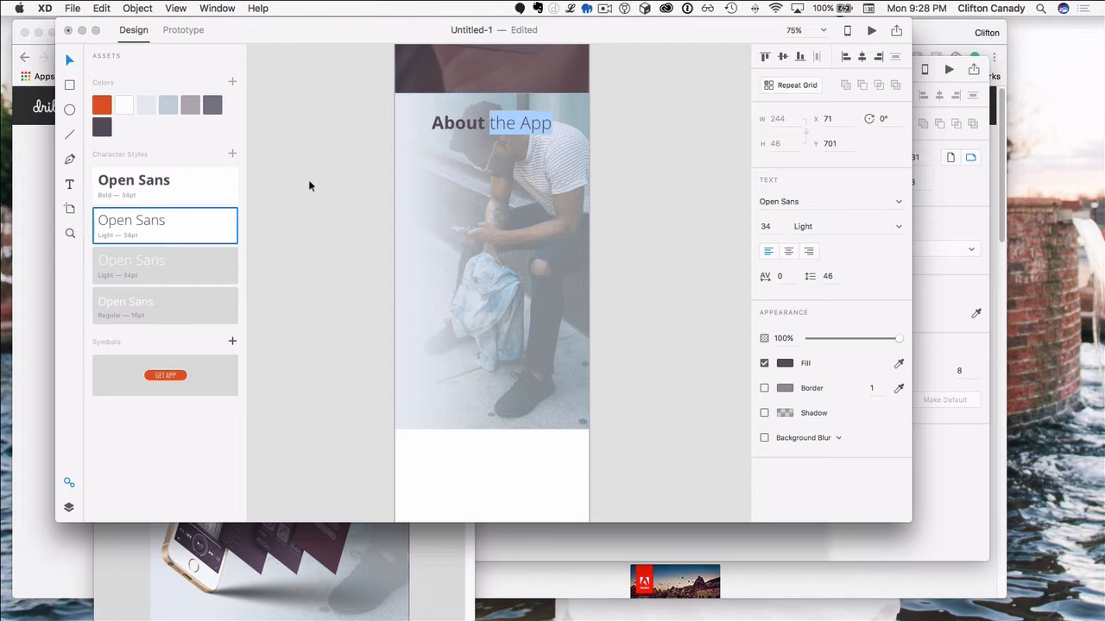
{"action": "key", "text": "Escape"}
{"action": "mouse_move", "coordinate": [450, 130]}
{"action": "left_mouse_down"}
{"action": "mouse_move", "coordinate": [466, 130]}
{"action": "mouse_move", "coordinate": [456, 128]}
{"action": "left_mouse_up"}
{"action": "left_click", "coordinate": [306, 123]}
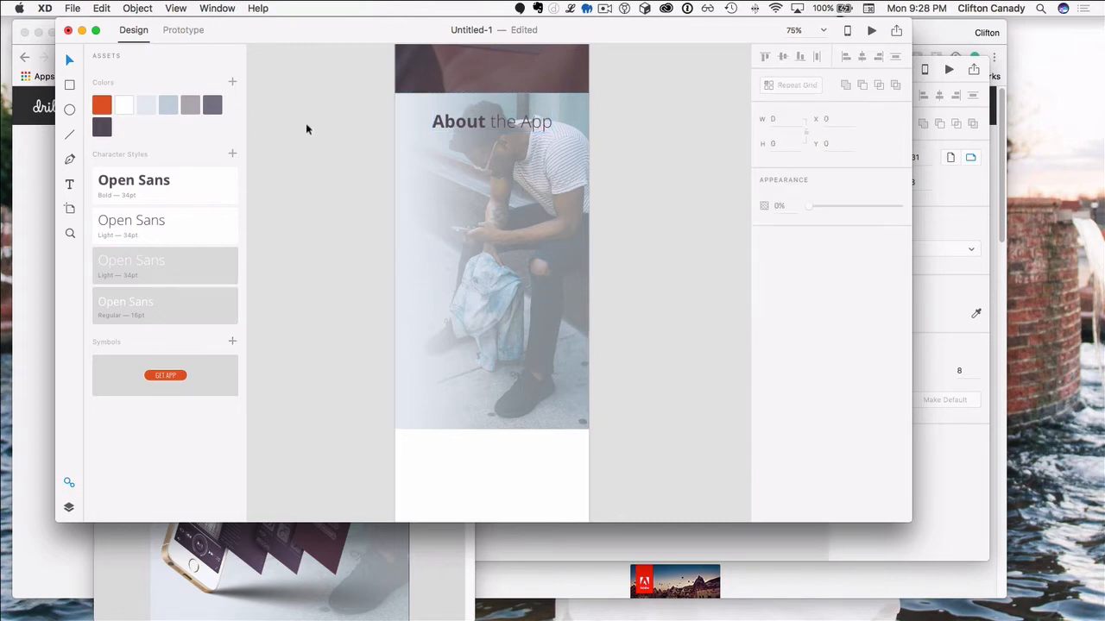
Step: Draw a horizontal line about 37 wide beneath the start of the word "About", at X 72.5, Y 743.5
{"action": "left_click", "coordinate": [70, 137]}
{"action": "left_click_drag", "start_coordinate": [434, 129], "coordinate": [450, 134]}
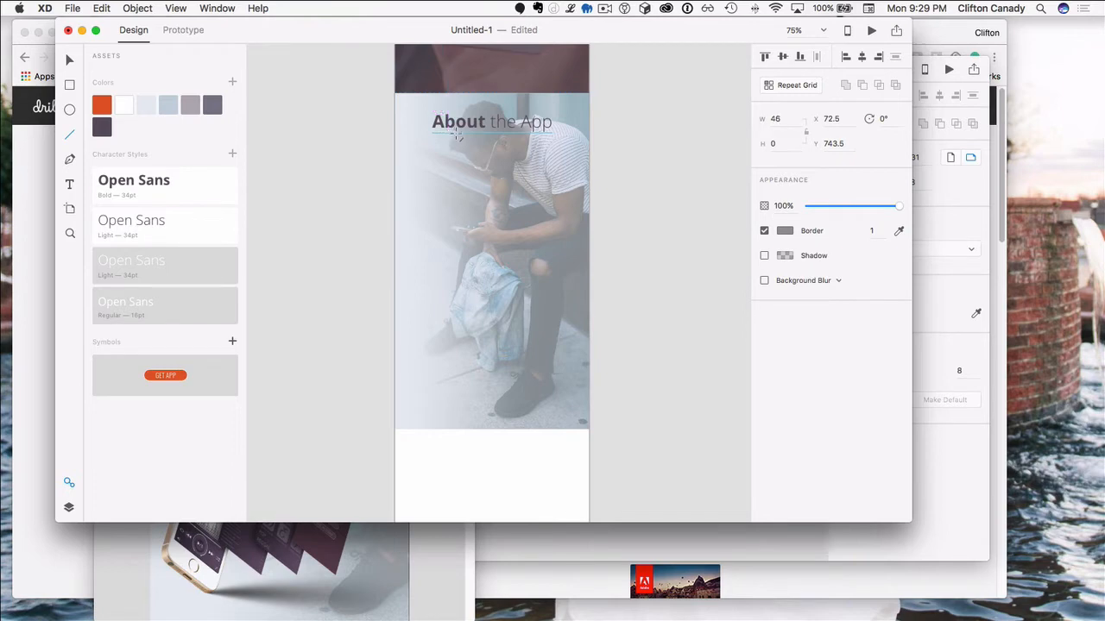
{"action": "left_click_drag", "start_coordinate": [456, 135], "coordinate": [452, 134]}
Step: Give the line under the heading the saved dark purple border colour and a border width of 3
{"action": "left_click", "coordinate": [783, 230]}
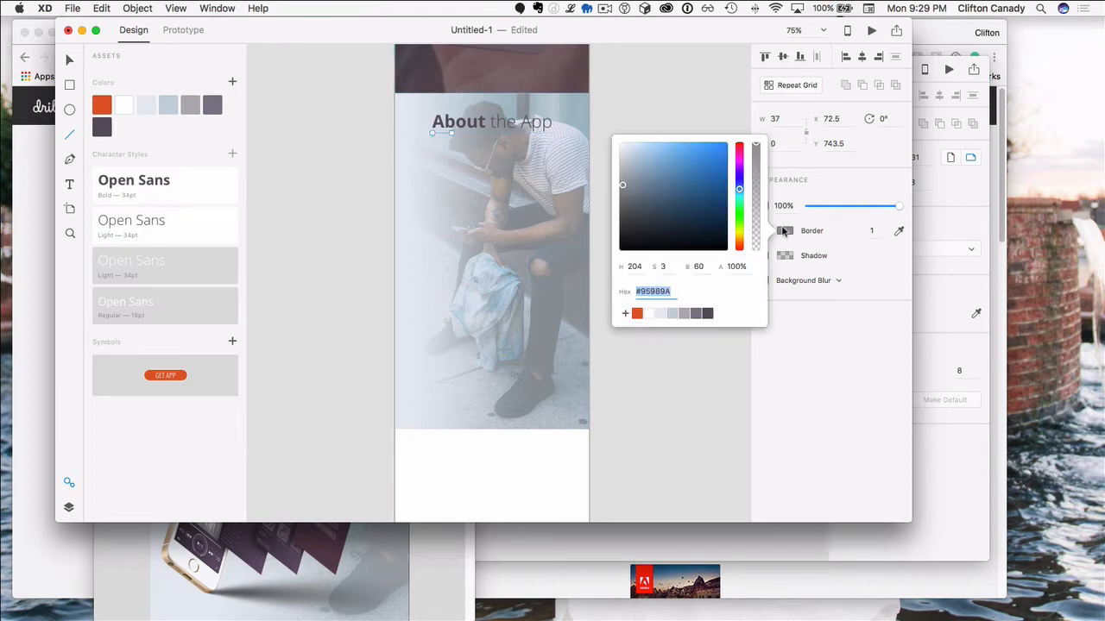
{"action": "left_click", "coordinate": [102, 127]}
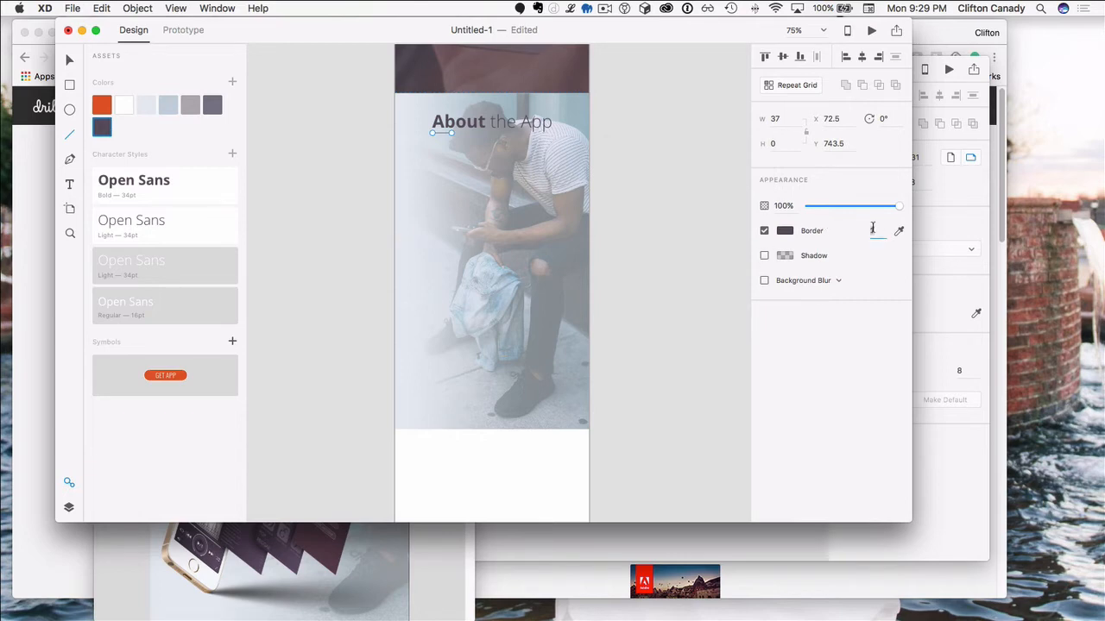
{"action": "key", "text": "Return"}
Step: Try to paste a copy of the logo's white headphone outline into the About the App section
{"action": "scroll", "coordinate": [407, 201], "scroll_direction": "up", "scroll_amount": 10}
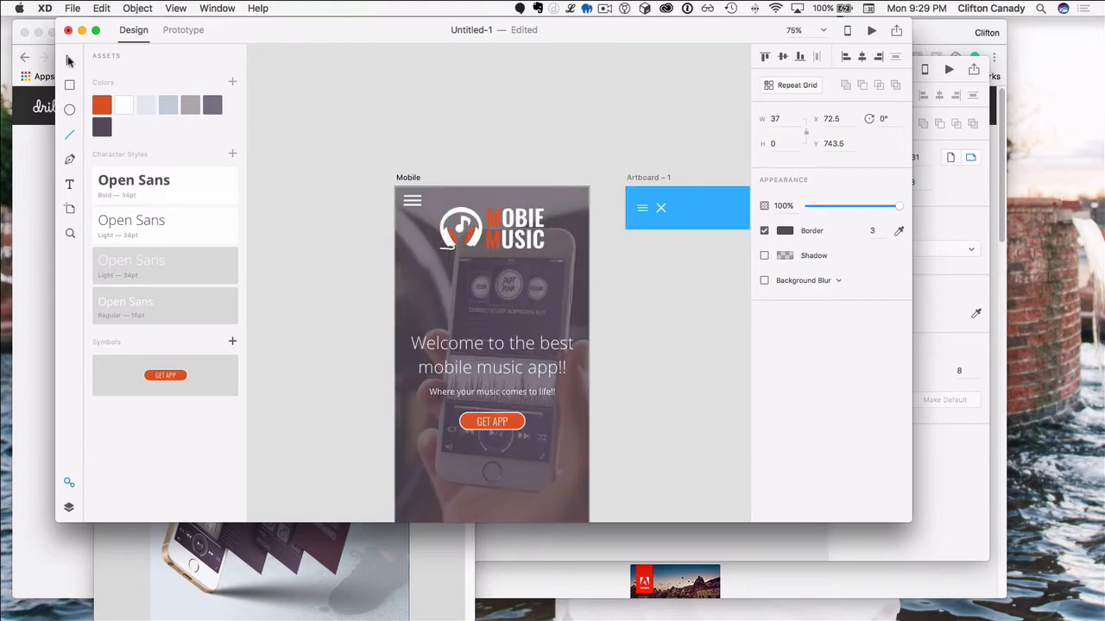
{"action": "left_click", "coordinate": [69, 60]}
{"action": "key", "text": "super+a"}
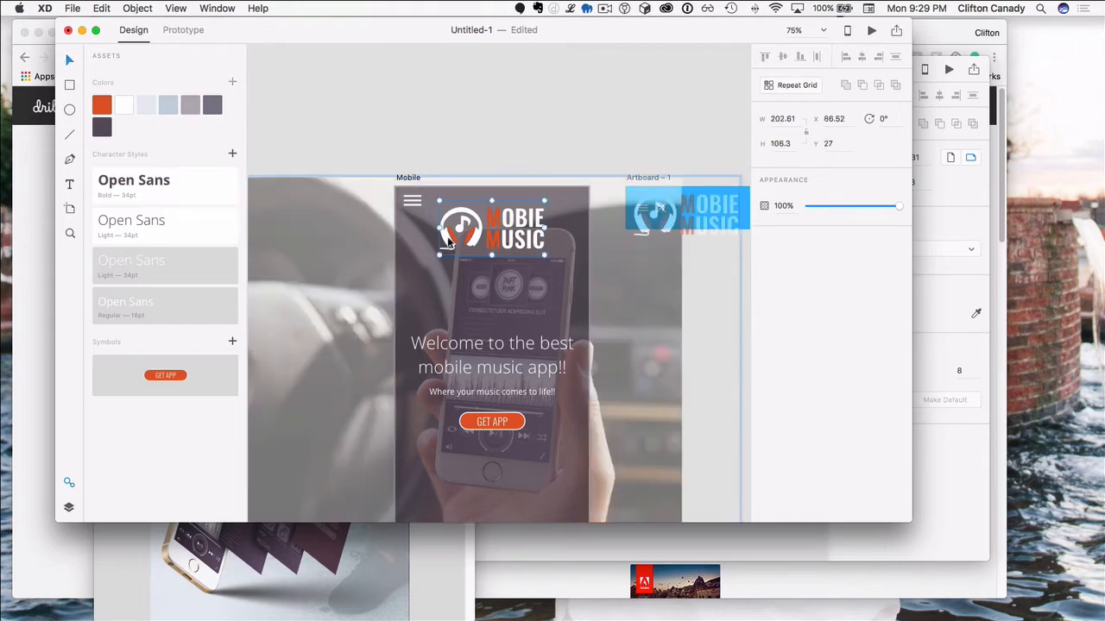
{"action": "left_click", "coordinate": [448, 244]}
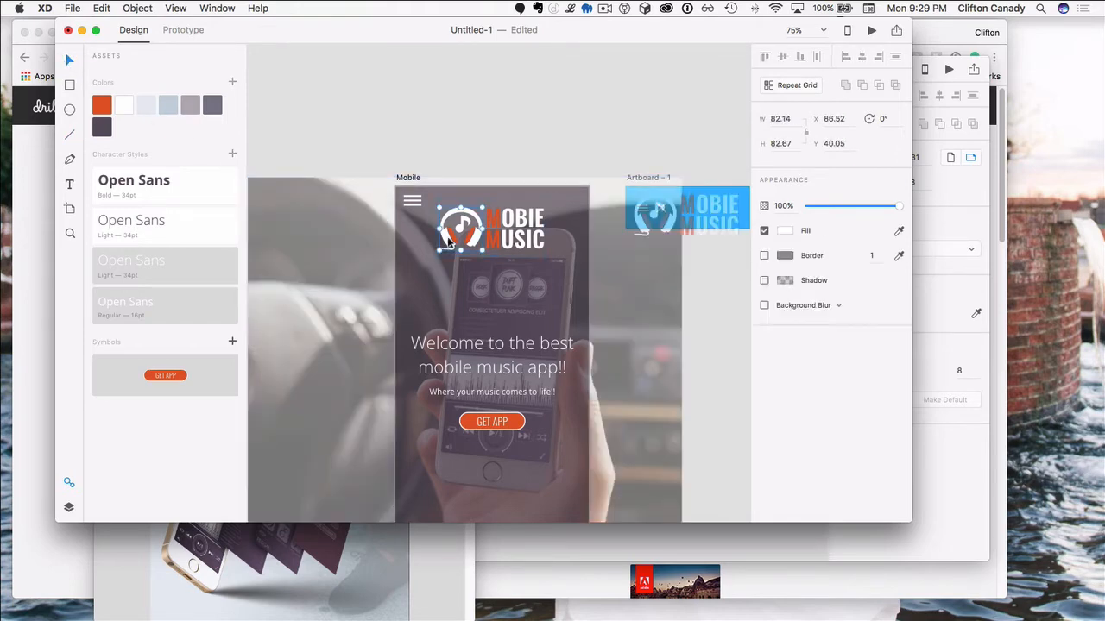
{"action": "key", "text": "super+c"}
{"action": "scroll", "coordinate": [442, 281], "scroll_direction": "down", "scroll_amount": 10}
{"action": "left_click", "coordinate": [310, 227]}
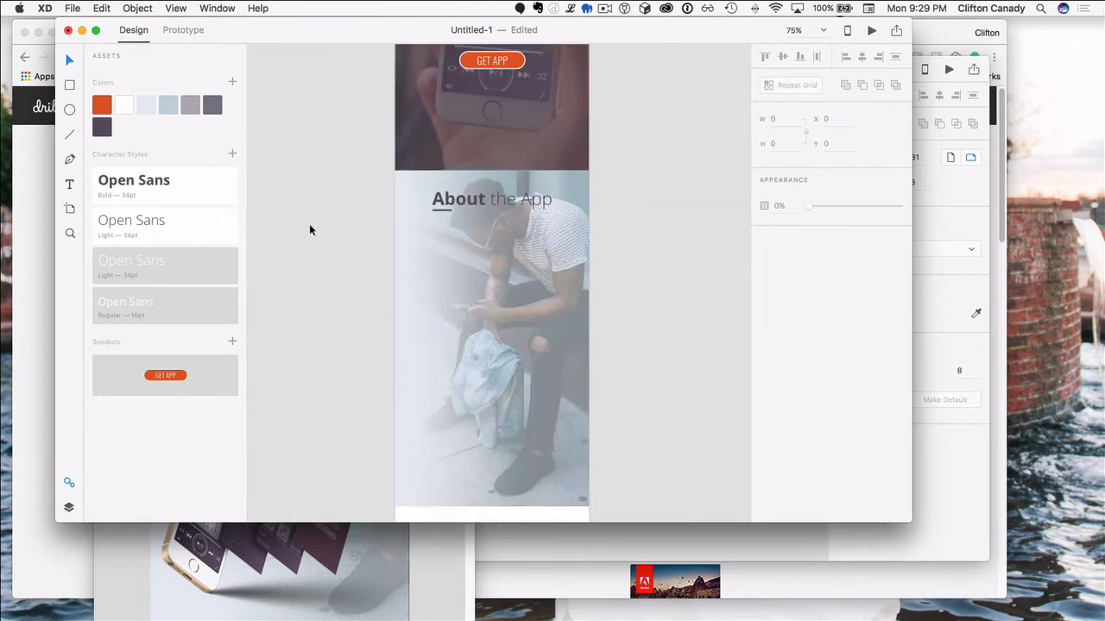
{"action": "left_click", "coordinate": [425, 204]}
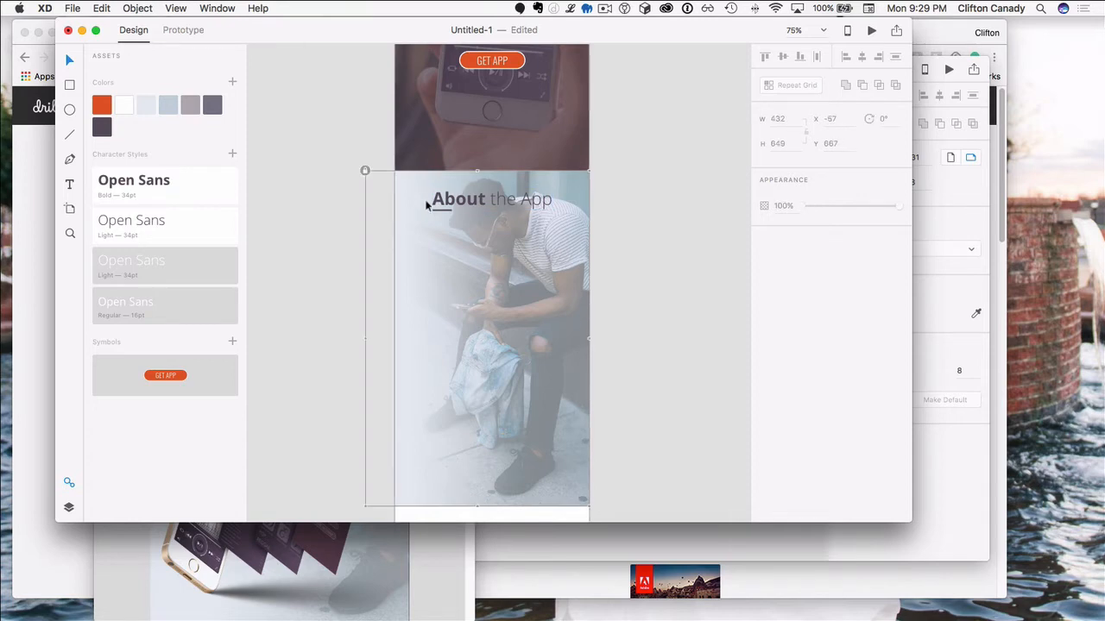
{"action": "key", "text": "super+v"}
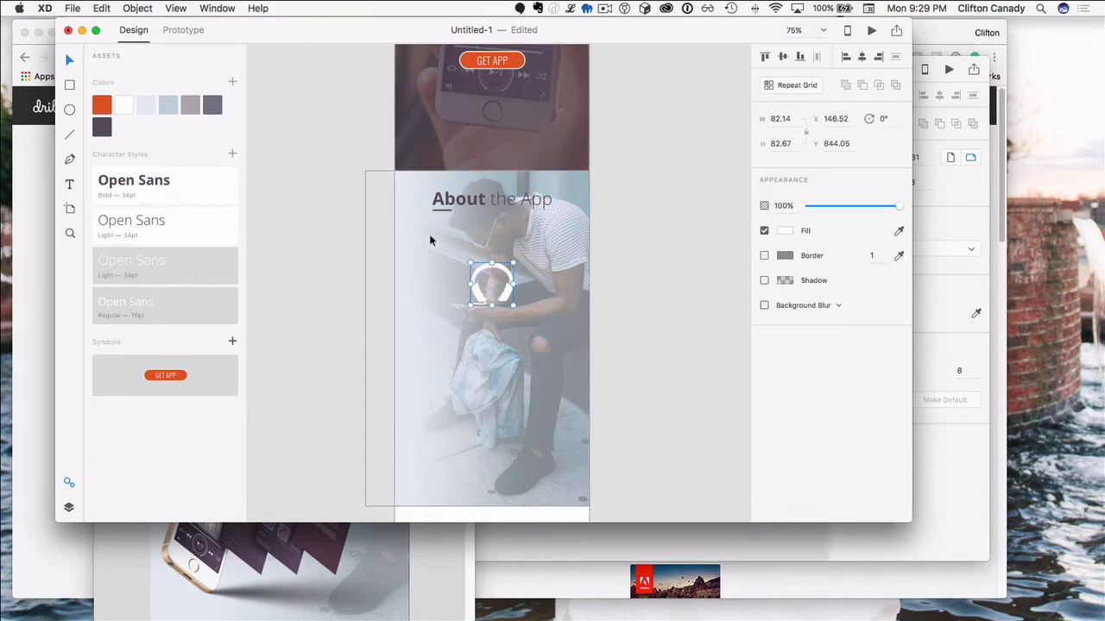
{"action": "key", "text": "super+z"}
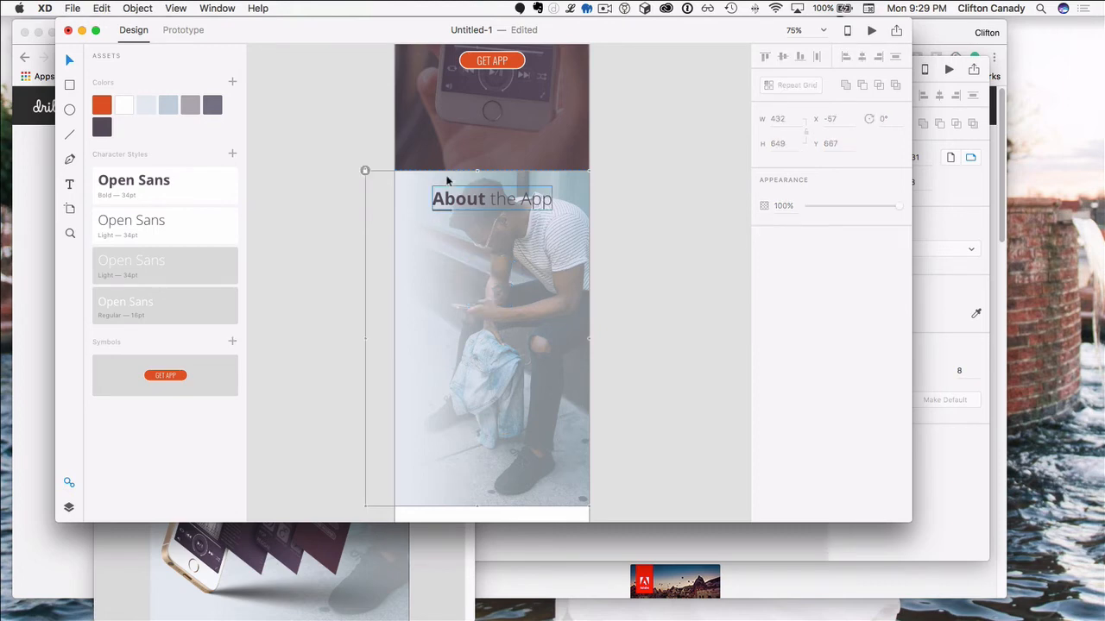
Step: Copy the complete headphone icon group from the Mobie Music logo and paste it into the About the App section
{"action": "scroll", "coordinate": [440, 259], "scroll_direction": "up", "scroll_amount": 8}
{"action": "double_click", "coordinate": [448, 283]}
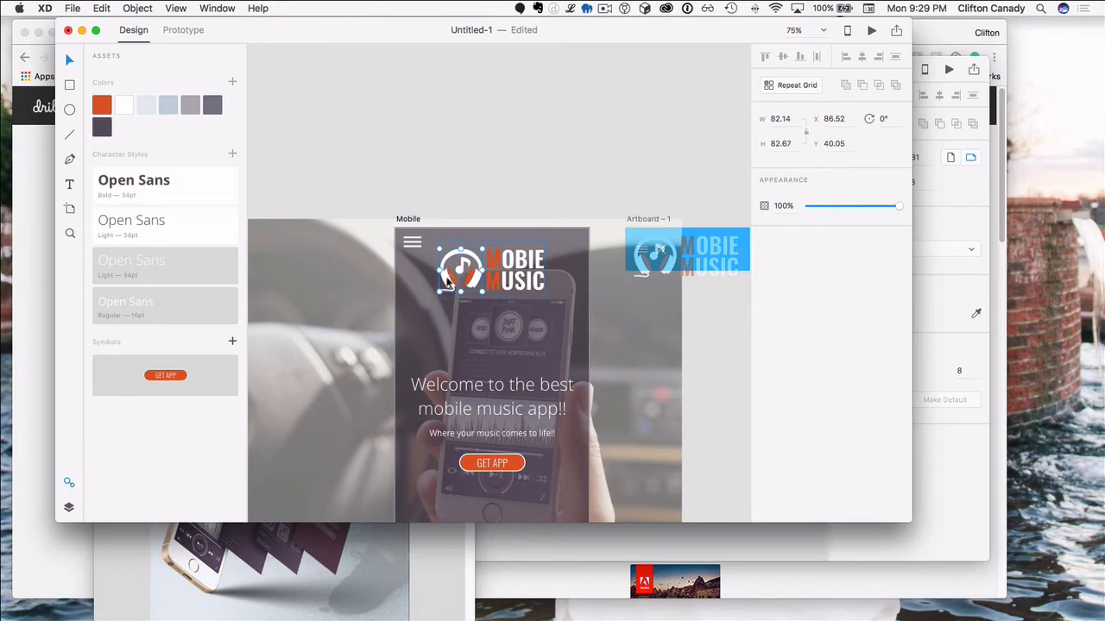
{"action": "scroll", "coordinate": [444, 311], "scroll_direction": "down", "scroll_amount": 6}
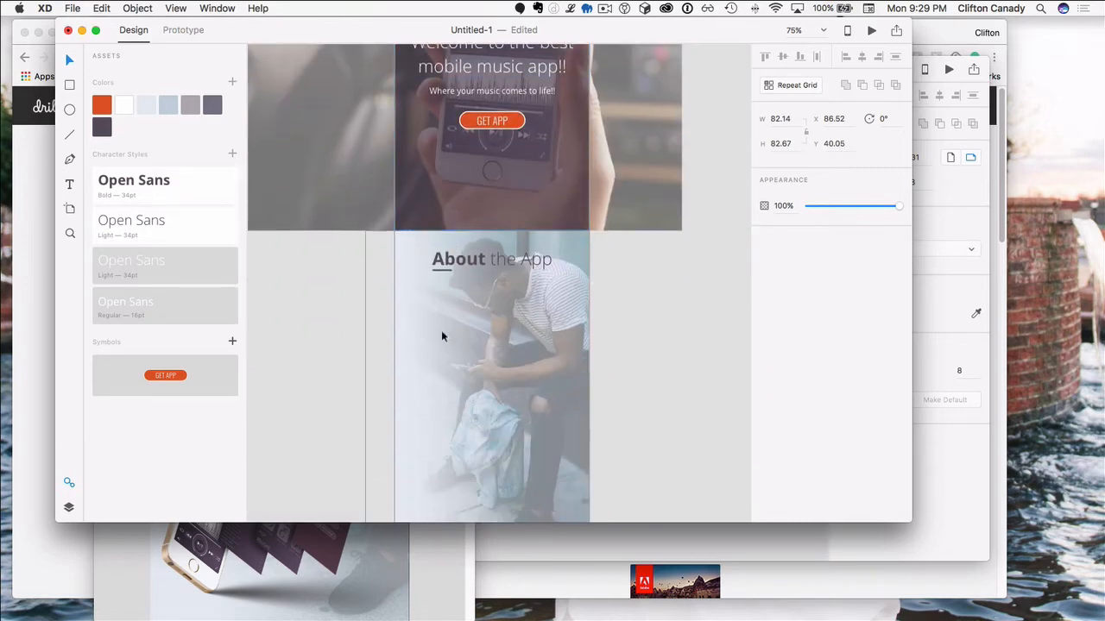
{"action": "left_click", "coordinate": [359, 296]}
{"action": "key", "text": "super+v"}
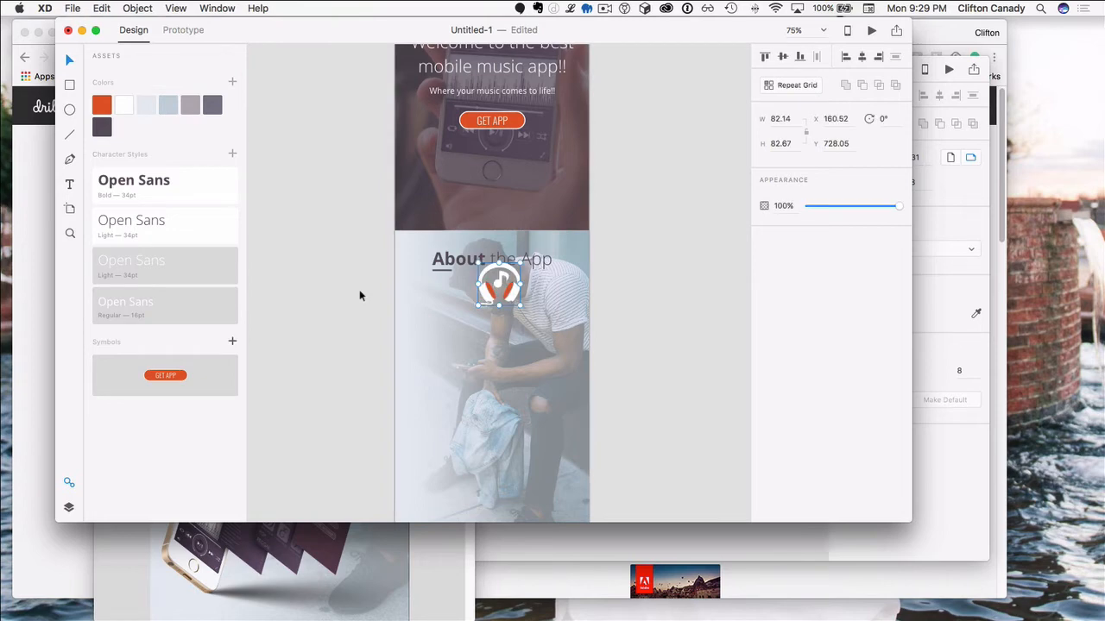
Step: Fill the pasted headphone icon's ear cups, music note and outline with the saved dark purple colour
{"action": "double_click", "coordinate": [492, 295]}
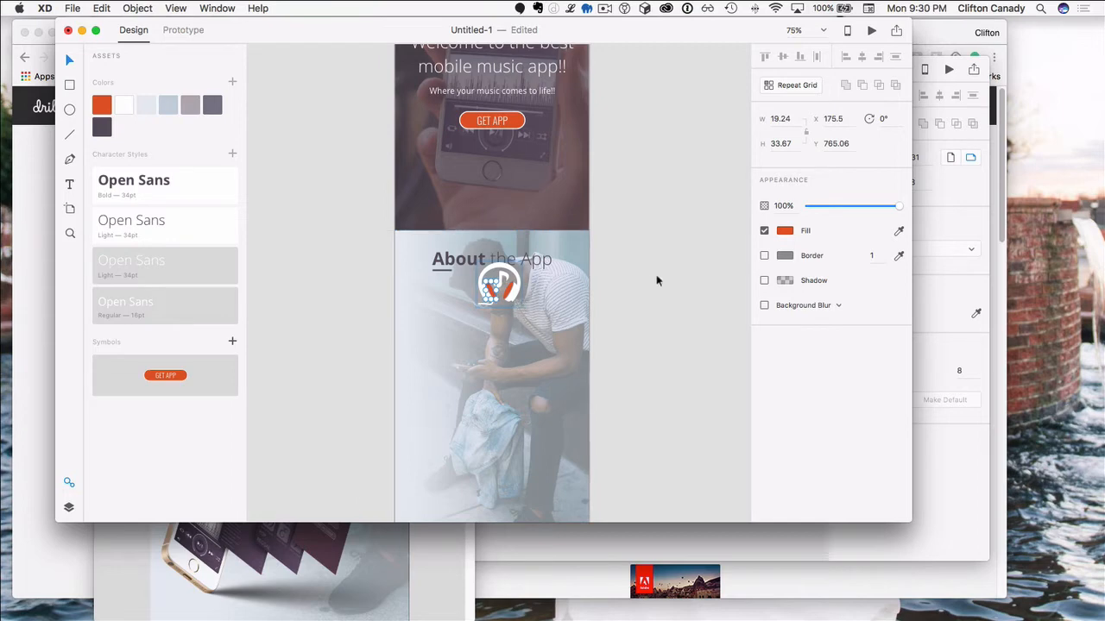
{"action": "left_click", "coordinate": [98, 130]}
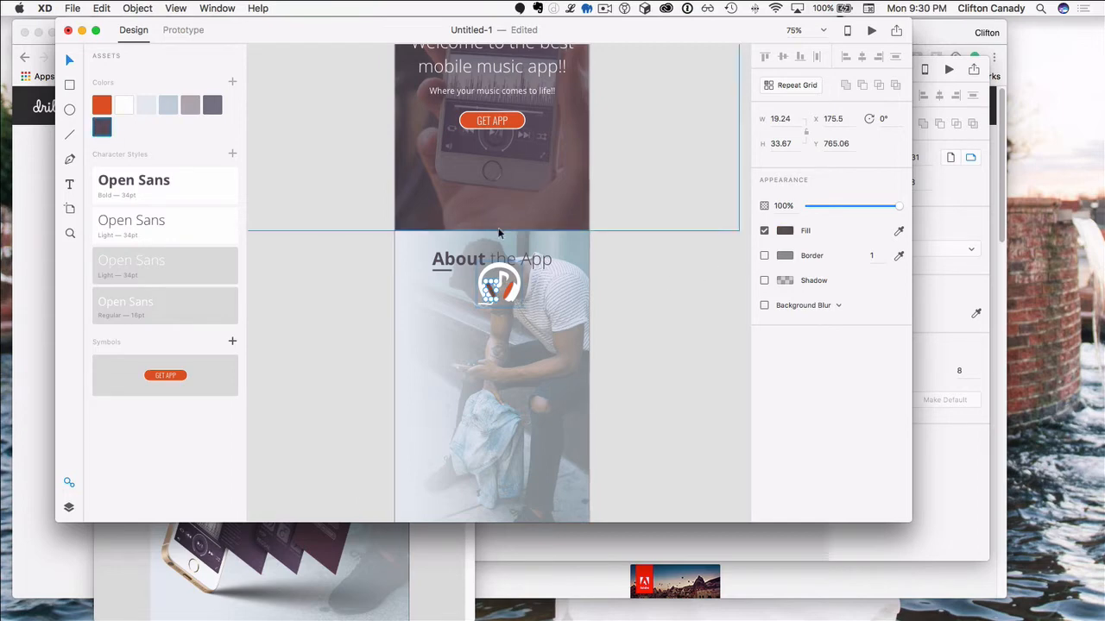
{"action": "left_click", "coordinate": [502, 279]}
{"action": "left_click", "coordinate": [503, 281]}
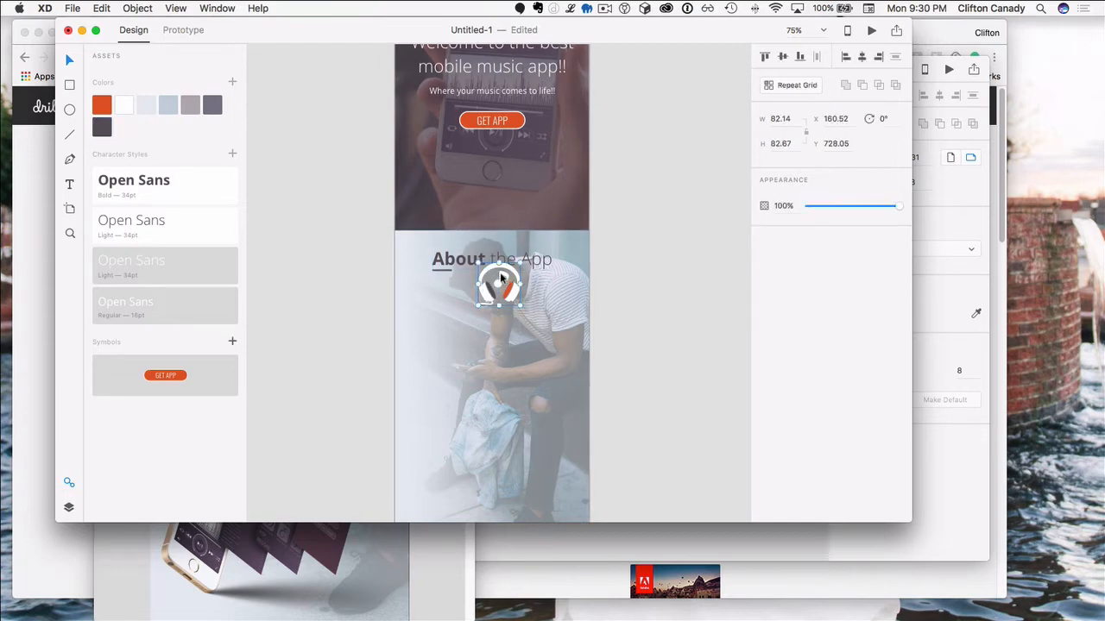
{"action": "left_click", "coordinate": [109, 130]}
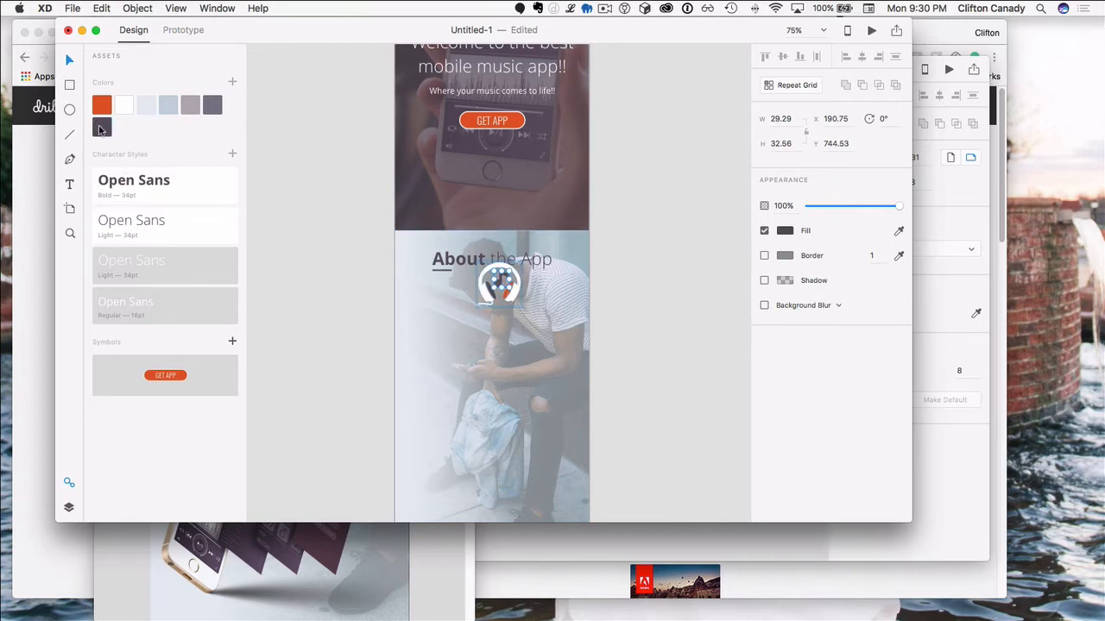
{"action": "left_click", "coordinate": [102, 129]}
{"action": "left_click", "coordinate": [488, 275]}
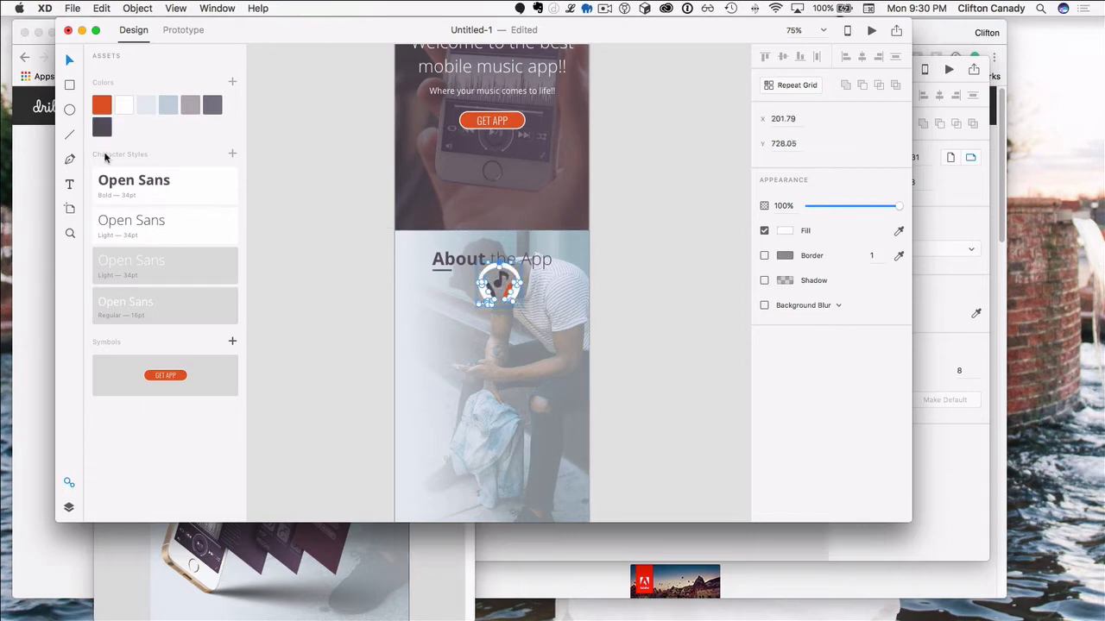
{"action": "left_click", "coordinate": [508, 290]}
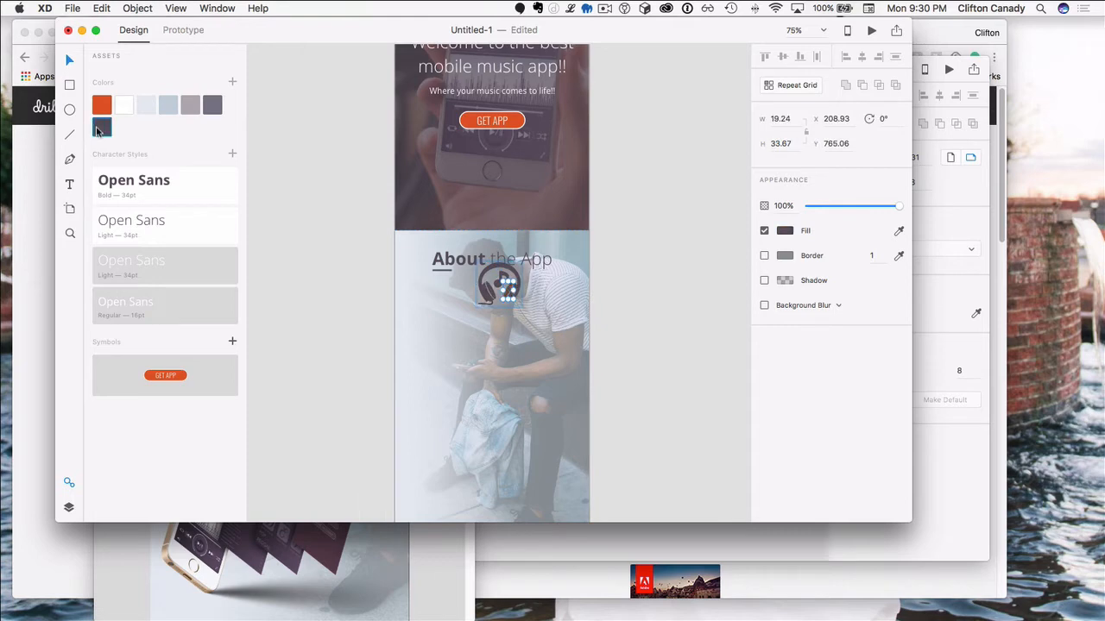
{"action": "left_click", "coordinate": [318, 325]}
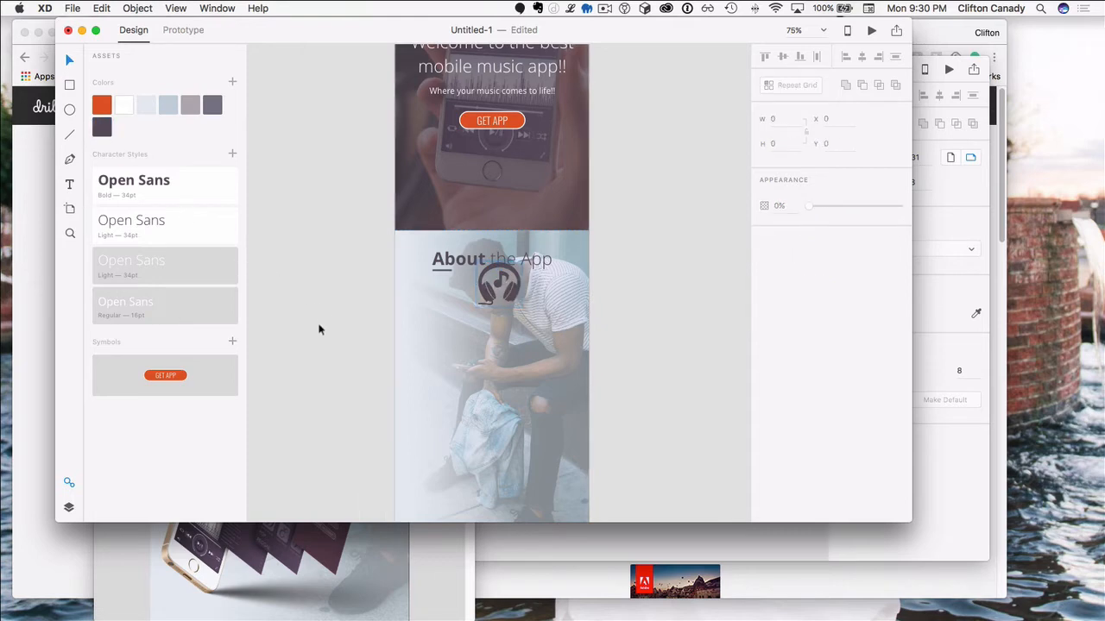
Step: Place the headphone icon over the start of the heading at X 38.52, Y 685.05 with its opacity reduced to 49%
{"action": "left_click", "coordinate": [514, 292]}
{"action": "left_click_drag", "start_coordinate": [900, 206], "coordinate": [843, 206]}
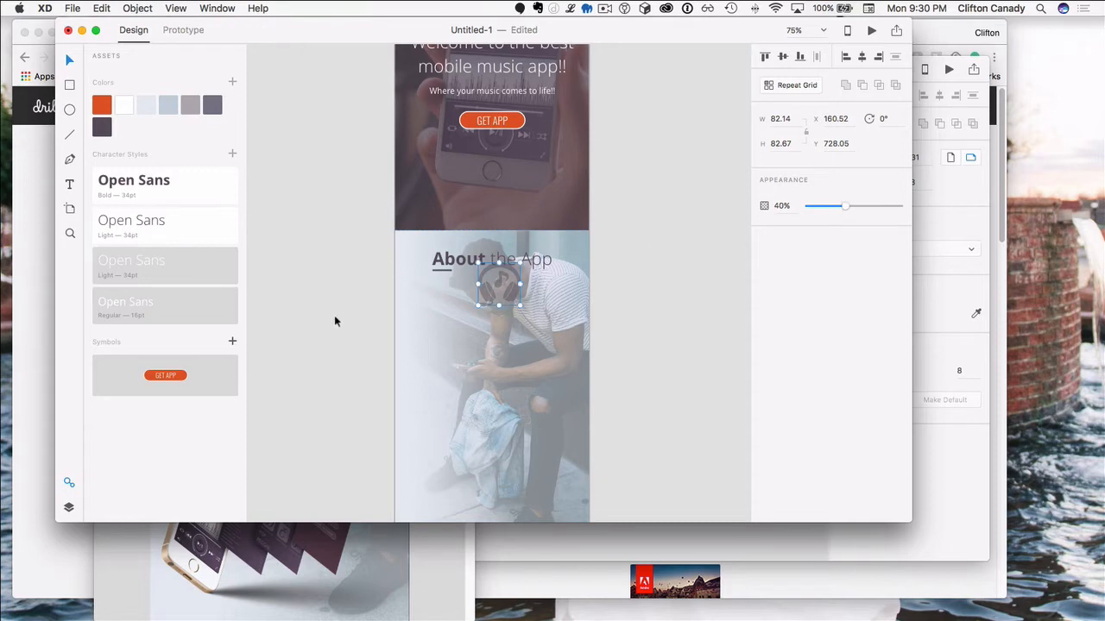
{"action": "left_click_drag", "start_coordinate": [482, 290], "coordinate": [420, 273]}
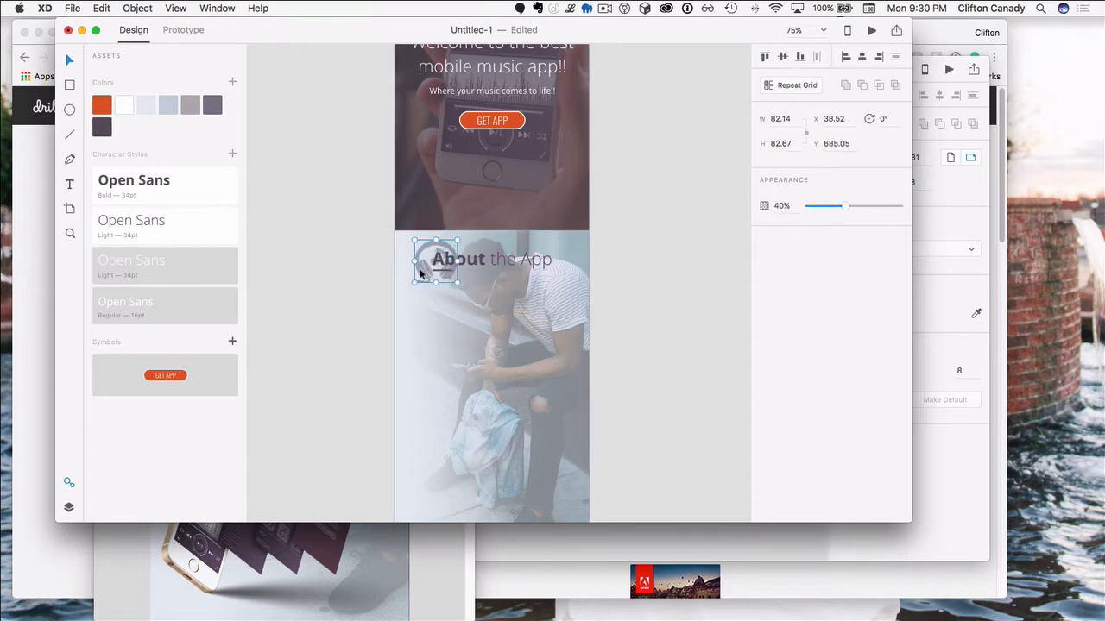
{"action": "key", "text": "super+equal"}
{"action": "key", "text": "super+equal"}
{"action": "key", "text": "super+equal"}
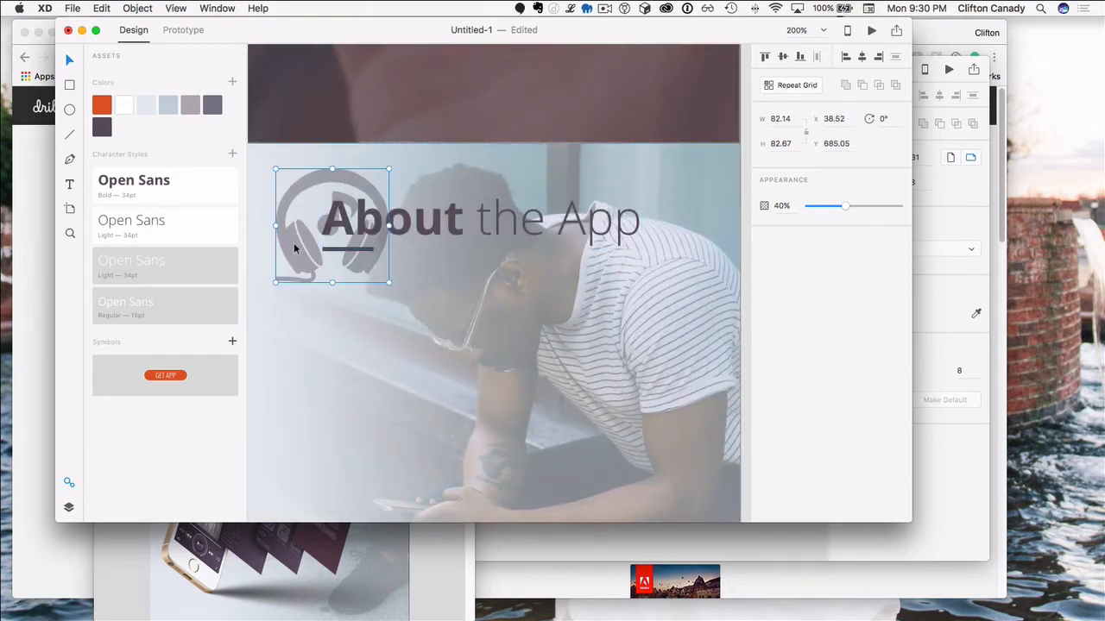
{"action": "left_click_drag", "start_coordinate": [847, 206], "coordinate": [853, 207]}
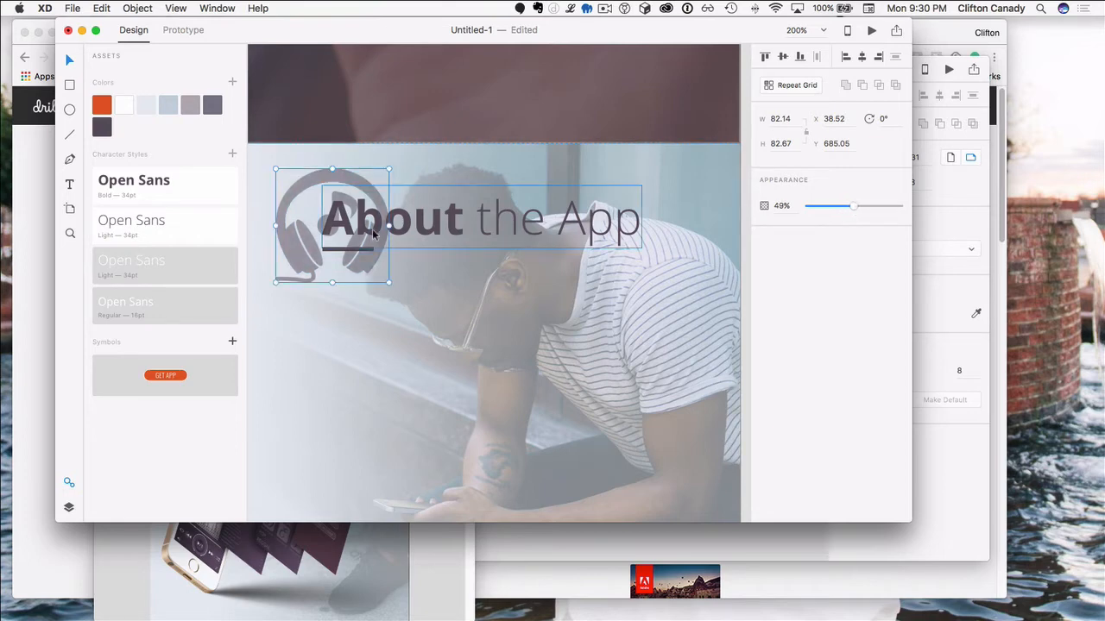
Step: Shrink the headphone icon to about 62 by 62 and position it at X 44.52, Y 689.05
{"action": "left_click_drag", "start_coordinate": [301, 245], "coordinate": [300, 248]}
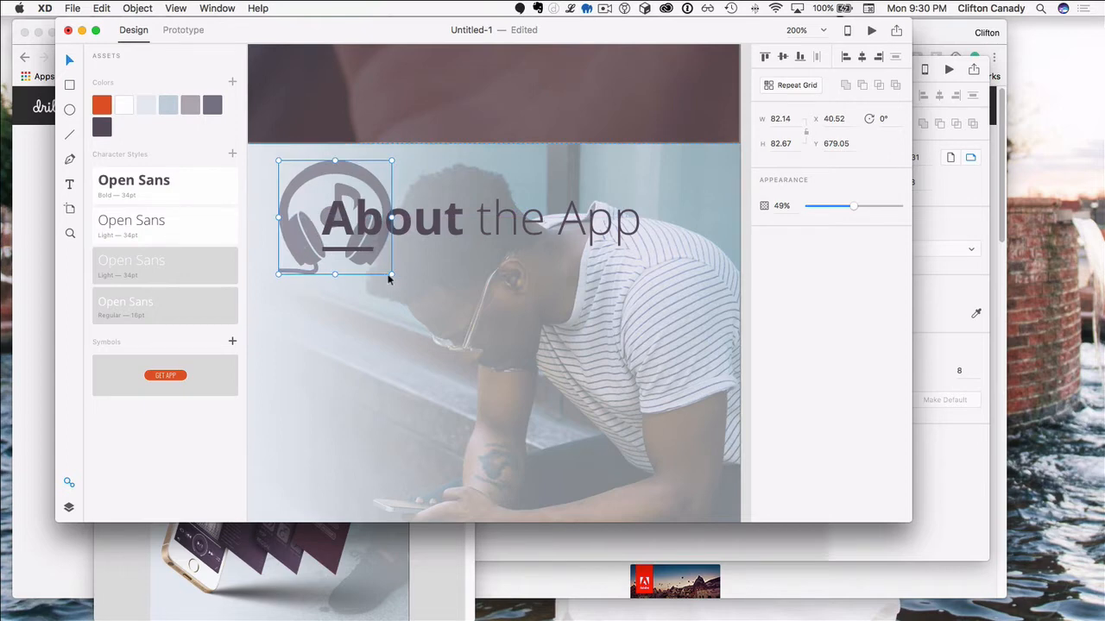
{"action": "left_click_drag", "start_coordinate": [389, 275], "coordinate": [366, 244]}
{"action": "left_click_drag", "start_coordinate": [291, 215], "coordinate": [297, 227]}
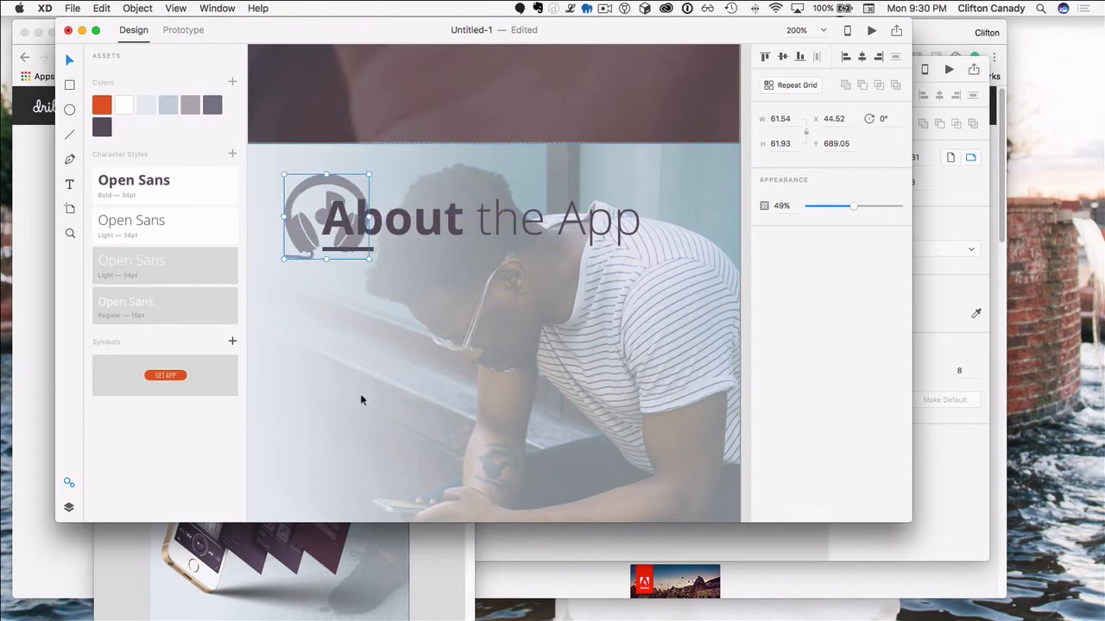
Step: Lower the headphone icon's opacity further to make it fainter beside the heading
{"action": "left_click", "coordinate": [331, 400]}
{"action": "left_click", "coordinate": [283, 220]}
{"action": "left_click", "coordinate": [852, 205]}
{"action": "left_click_drag", "start_coordinate": [852, 205], "coordinate": [840, 207]}
{"action": "left_click", "coordinate": [456, 357]}
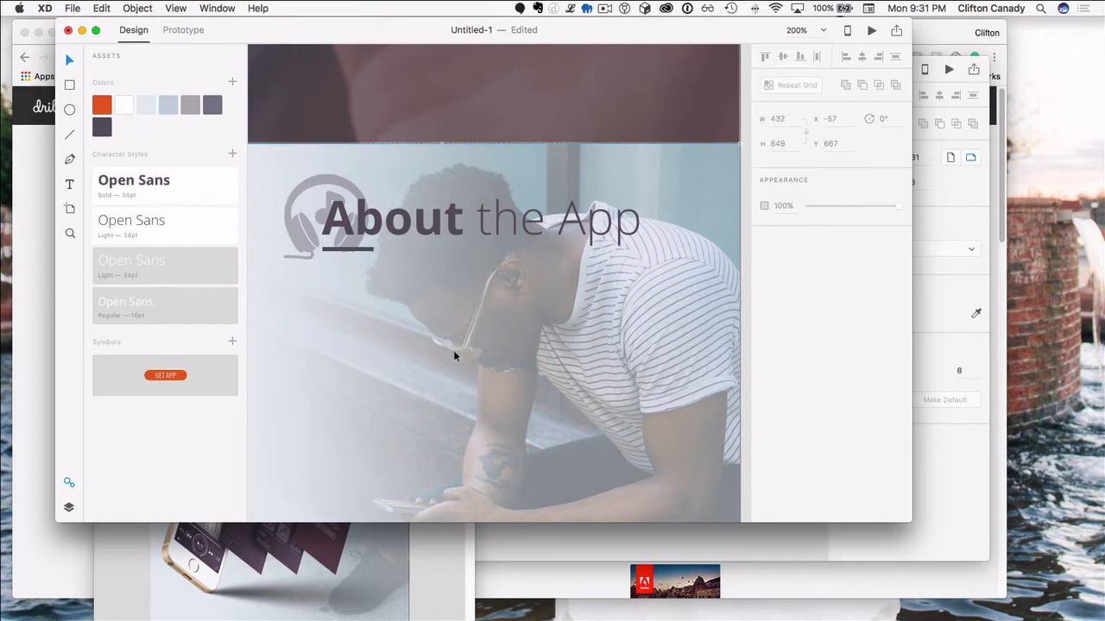
Step: Check the finished heading at 75% zoom, and switch to the reference image Mobile - MobieMusic.png in Preview to examine its About the App section
{"action": "key", "text": "super+minus"}
{"action": "key", "text": "super+minus"}
{"action": "key", "text": "super+minus"}
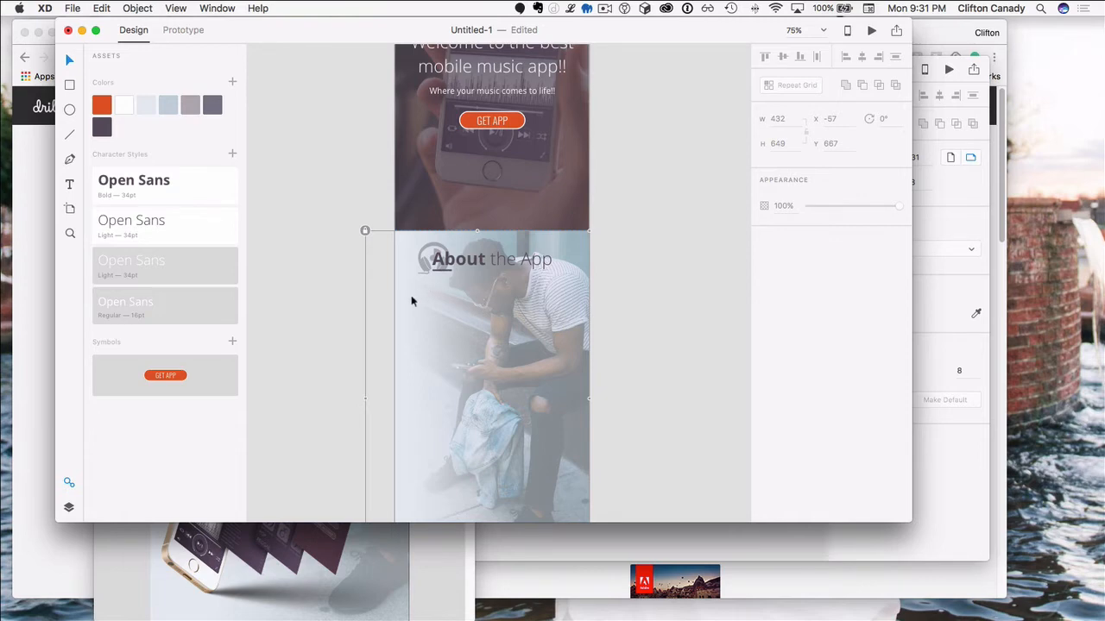
{"action": "left_click", "coordinate": [294, 256]}
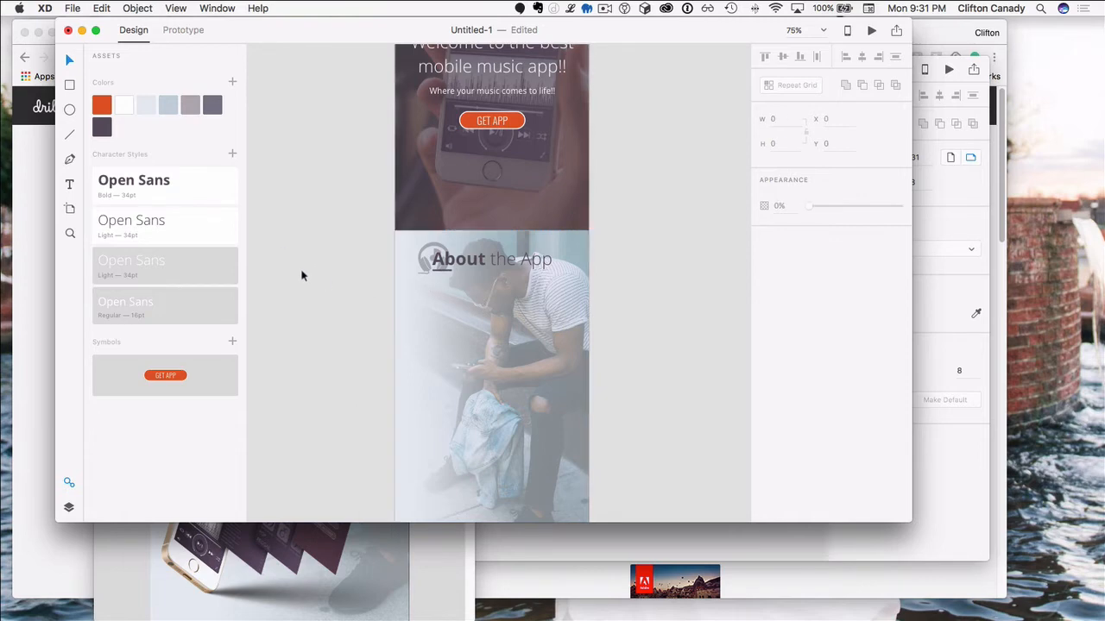
{"action": "left_click", "coordinate": [197, 594]}
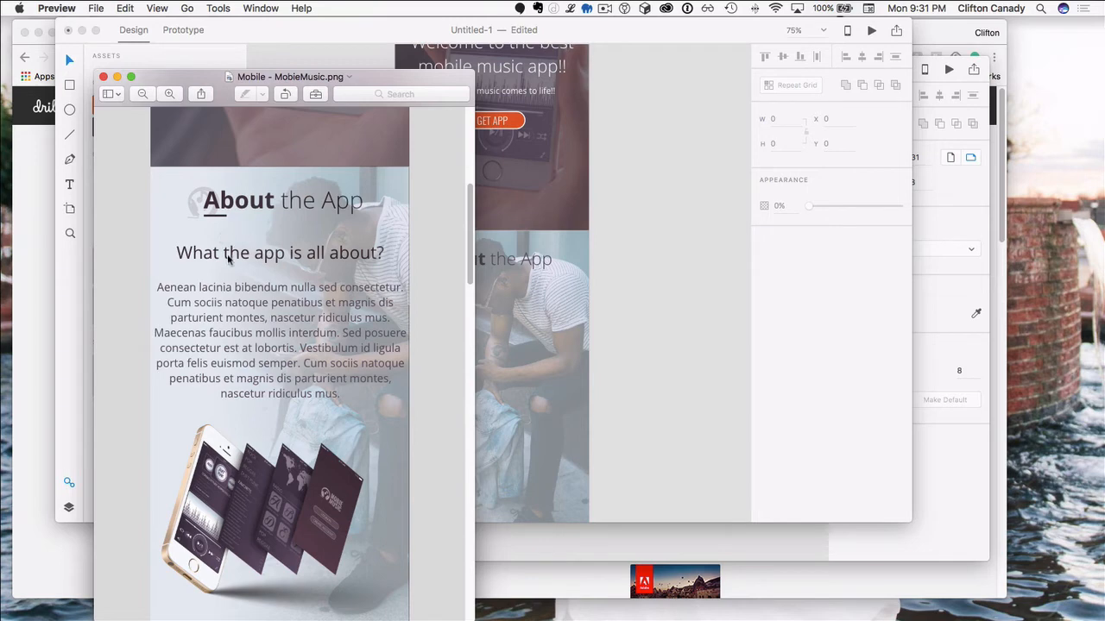
Step: Return to Adobe XD and nudge the headphone icon slightly further left of the About the App heading
{"action": "left_click", "coordinate": [764, 349]}
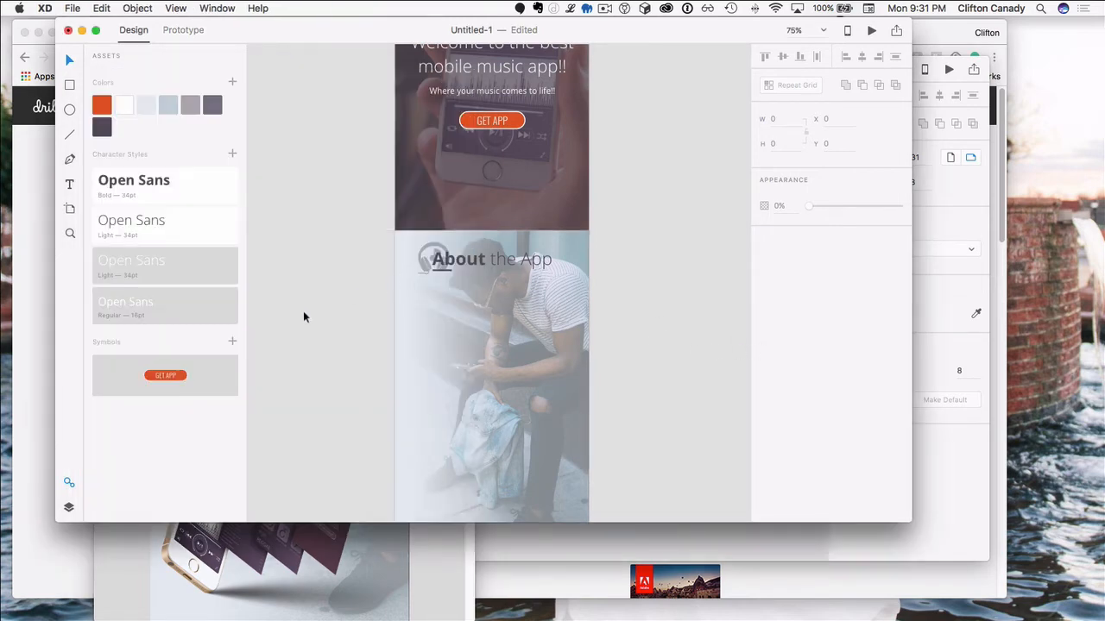
{"action": "scroll", "coordinate": [313, 303], "scroll_direction": "down", "scroll_amount": 1}
{"action": "scroll", "coordinate": [312, 303], "scroll_direction": "down", "scroll_amount": 2}
{"action": "left_click", "coordinate": [423, 250]}
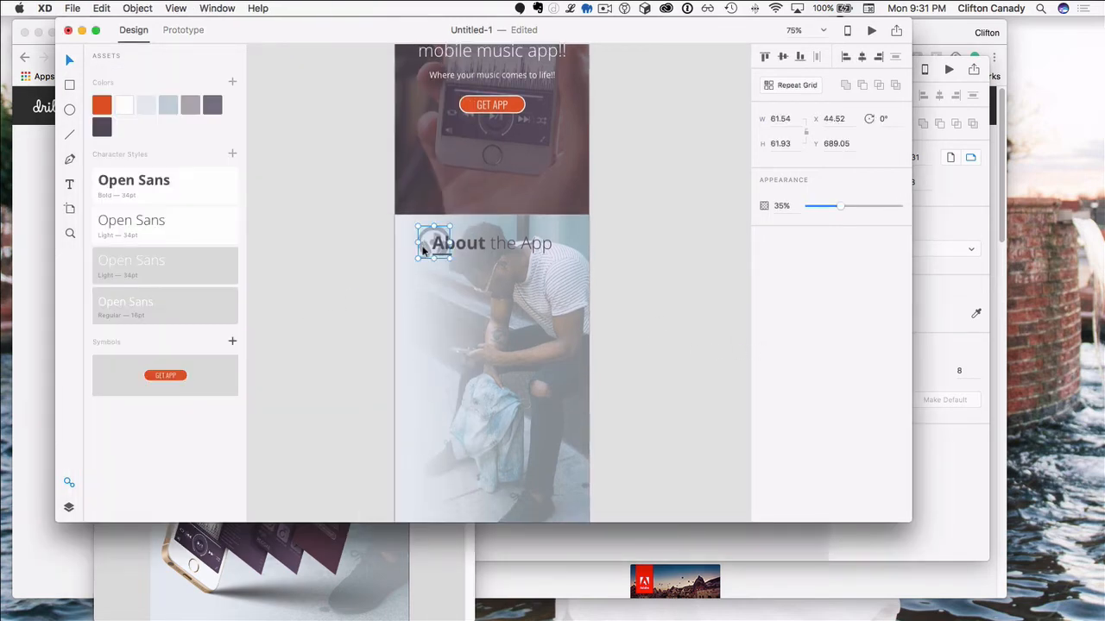
{"action": "left_click_drag", "start_coordinate": [423, 250], "coordinate": [418, 252]}
{"action": "left_click", "coordinate": [306, 213]}
Step: Compare the Adobe XD layout with Mobile - MobieMusic.png in Preview, examining the subheading and paragraph under About the App
{"action": "left_click", "coordinate": [168, 577]}
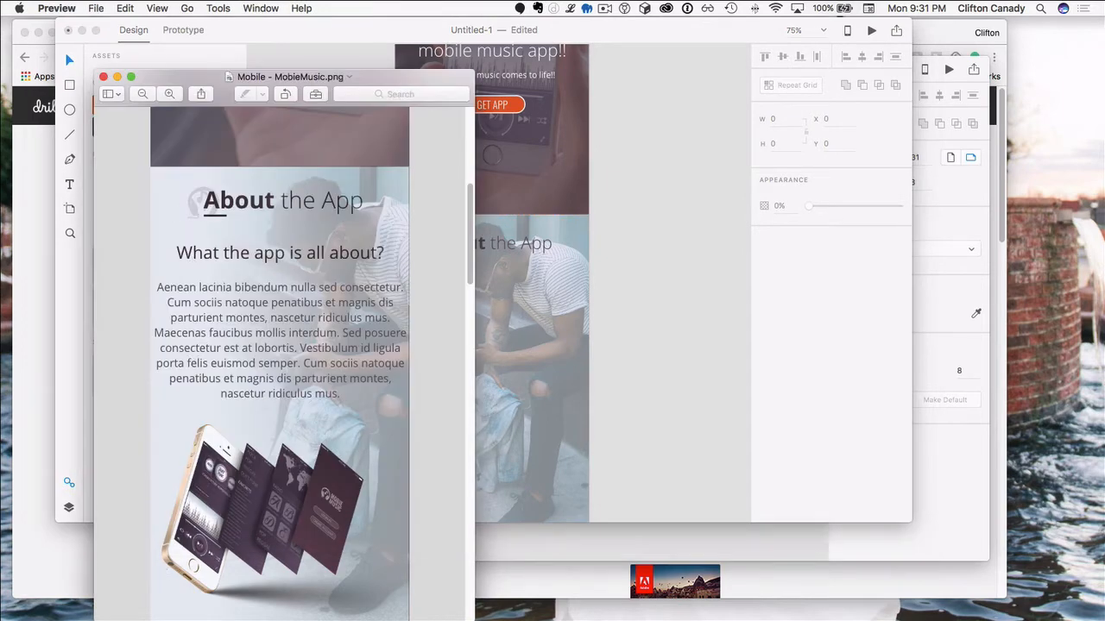
{"action": "left_click", "coordinate": [720, 320]}
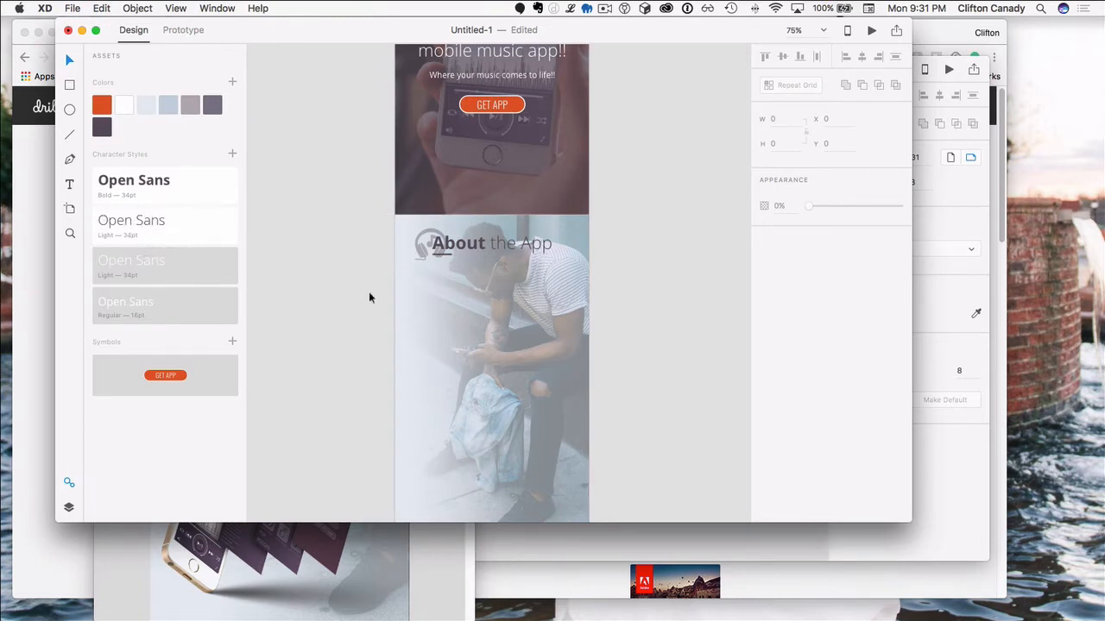
{"action": "left_click", "coordinate": [167, 572]}
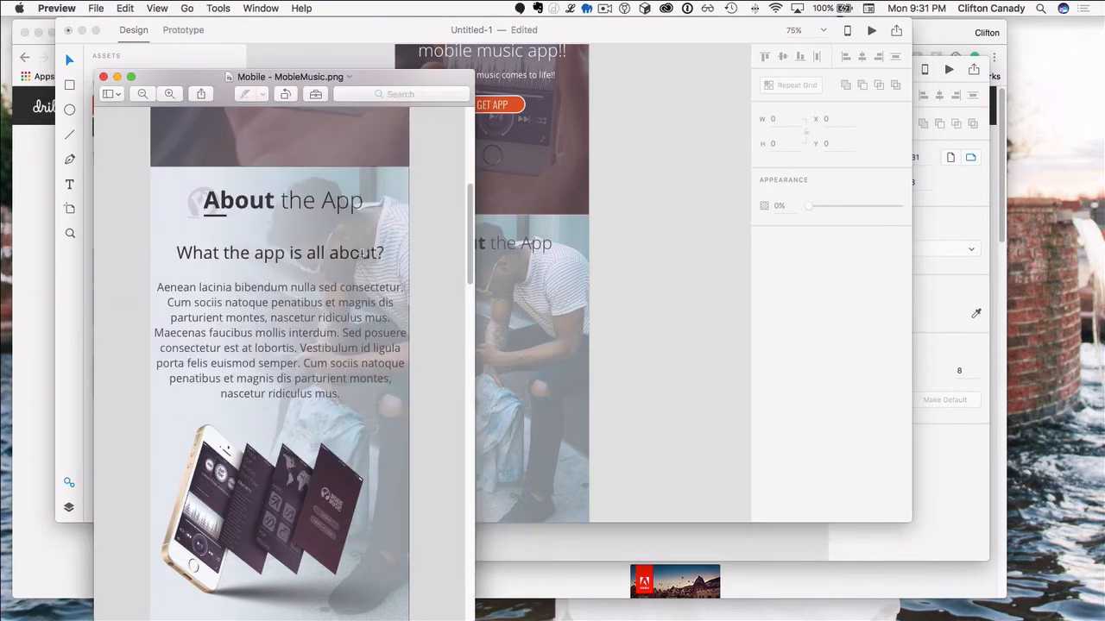
{"action": "left_click", "coordinate": [737, 302]}
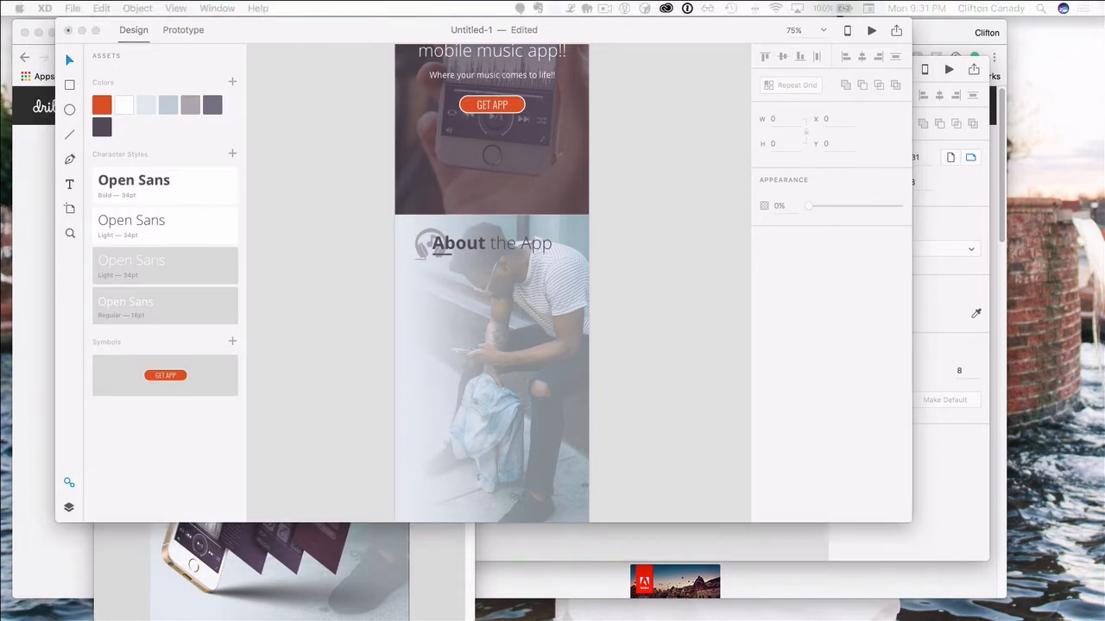
{"action": "left_click", "coordinate": [617, 547]}
{"action": "left_click", "coordinate": [108, 424]}
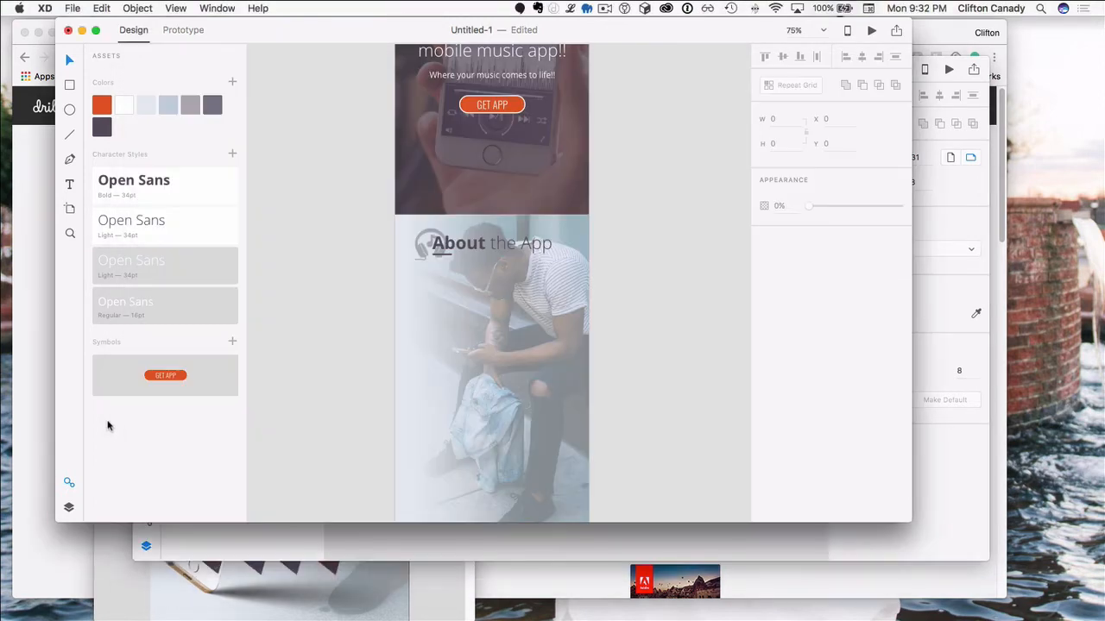
Step: Duplicate the hero tagline "Where your music comes to life!!" and place the copy centred below the About the App heading
{"action": "left_click", "coordinate": [70, 184]}
{"action": "left_click", "coordinate": [70, 63]}
{"action": "left_click", "coordinate": [452, 78]}
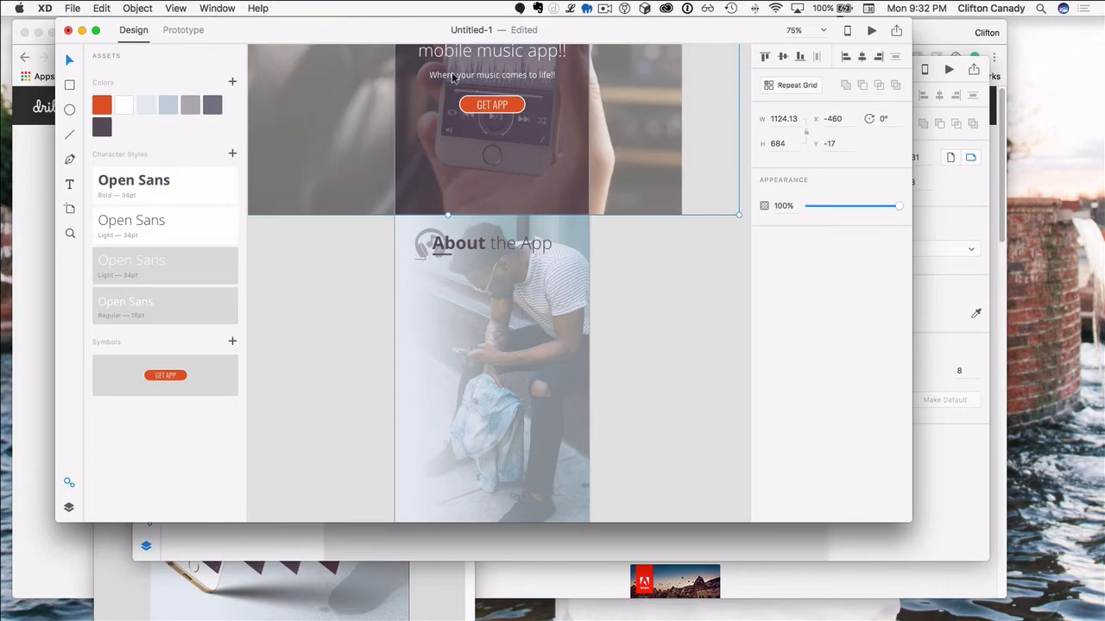
{"action": "double_click", "coordinate": [452, 76]}
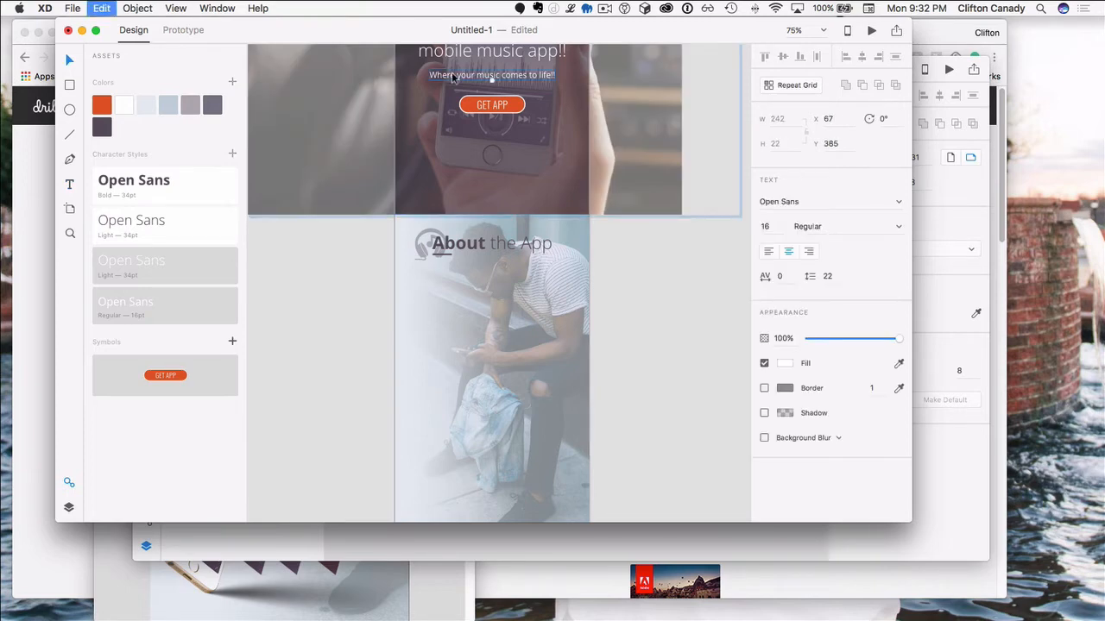
{"action": "left_click", "coordinate": [349, 315]}
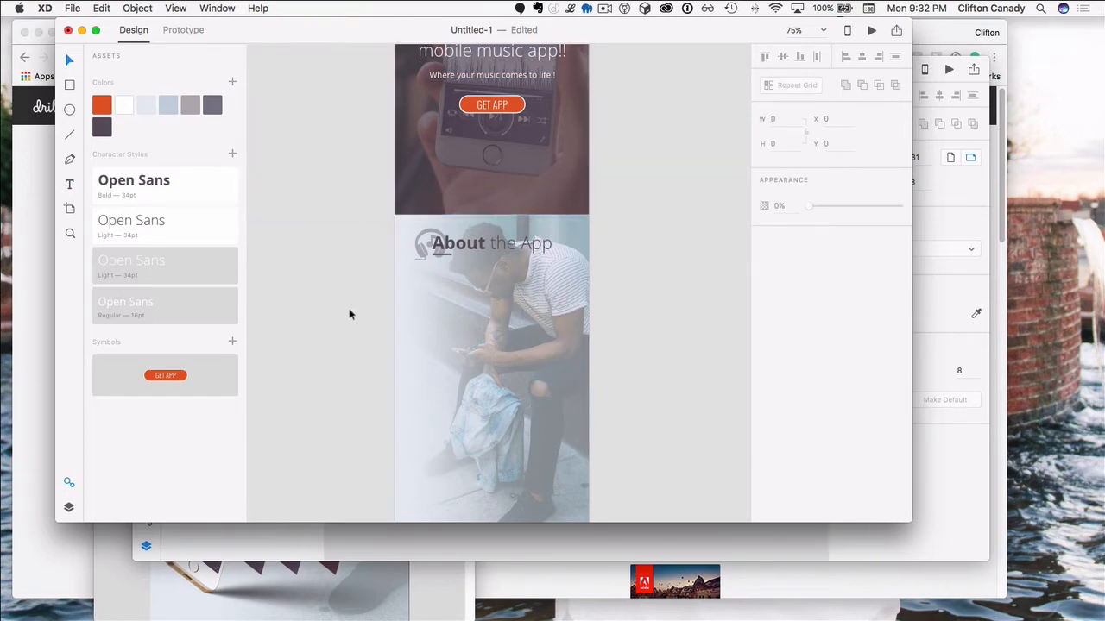
{"action": "type", "text": "Where your music comes to life!!"}
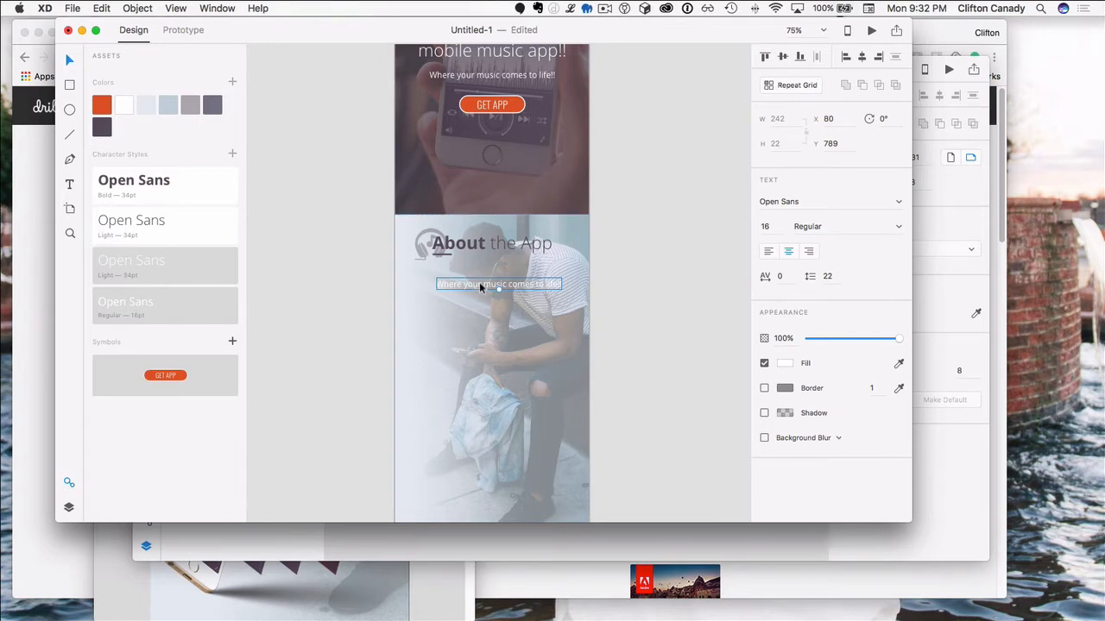
{"action": "left_click_drag", "start_coordinate": [479, 282], "coordinate": [475, 281]}
{"action": "left_click_drag", "start_coordinate": [474, 282], "coordinate": [475, 283]}
{"action": "left_click", "coordinate": [309, 293]}
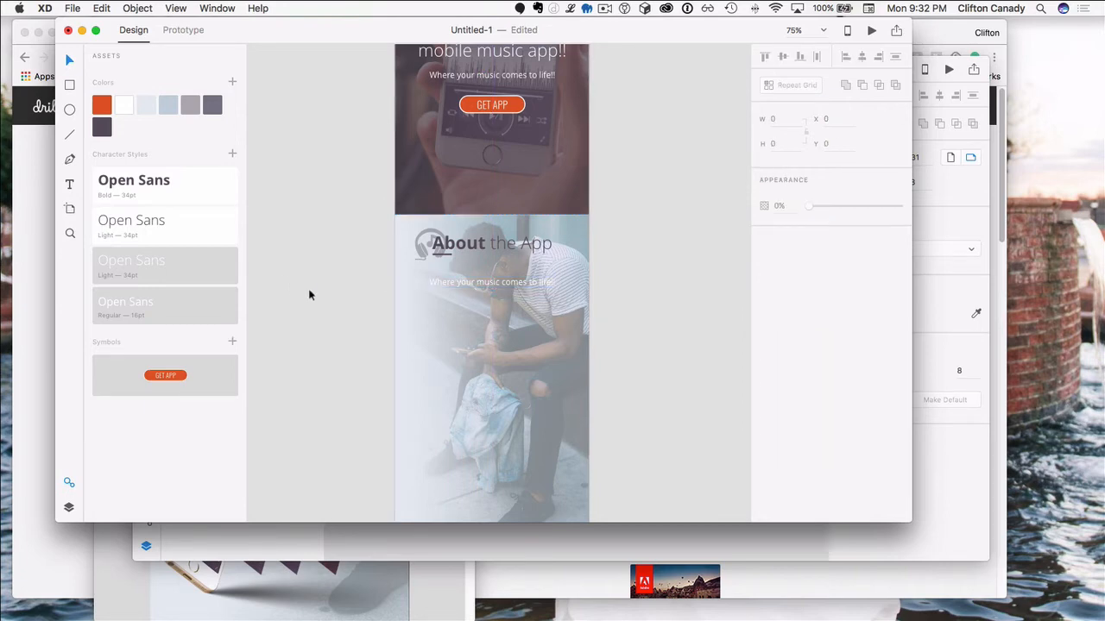
Step: Move the headphone icon, heading and copied tagline together to X 52.52, Y 717.05
{"action": "left_click_drag", "start_coordinate": [337, 229], "coordinate": [481, 321]}
{"action": "mouse_move", "coordinate": [490, 244]}
{"action": "left_mouse_down"}
{"action": "mouse_move", "coordinate": [495, 256]}
{"action": "mouse_move", "coordinate": [483, 256]}
{"action": "mouse_move", "coordinate": [493, 256]}
{"action": "left_mouse_up"}
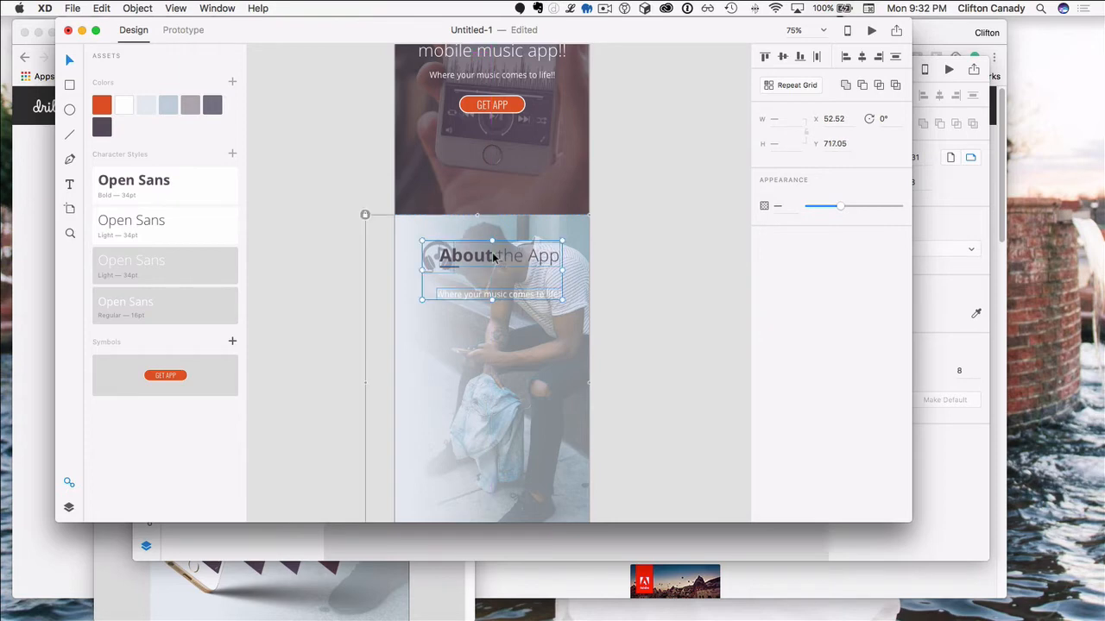
{"action": "left_click", "coordinate": [258, 240]}
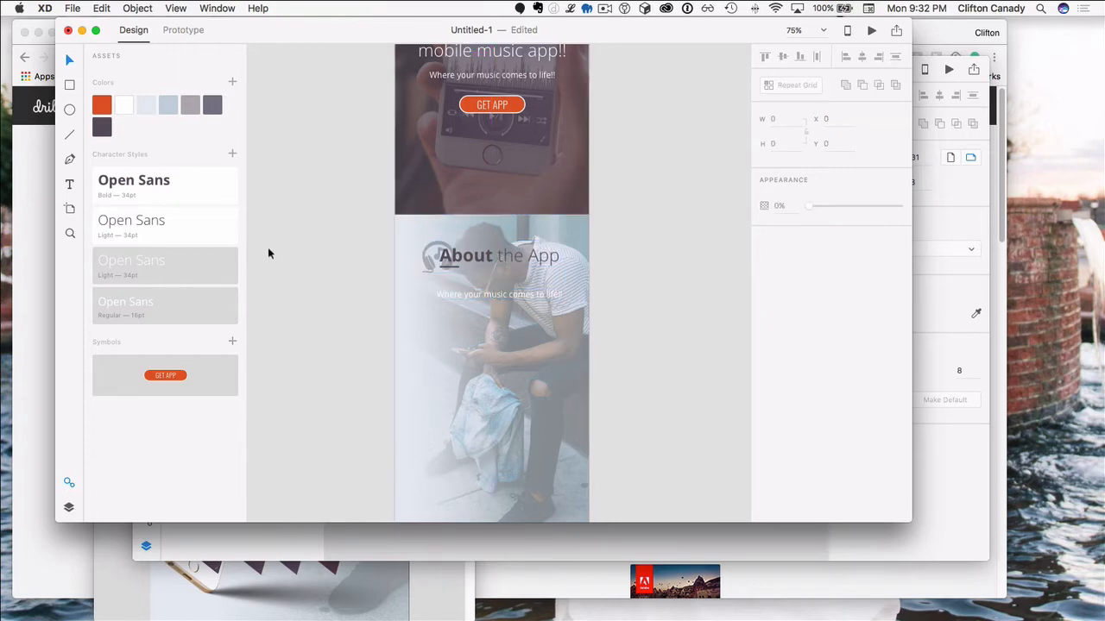
Step: Restyle the copied tagline as Open Sans Light, size 20, with the dark purple fill from the saved colors
{"action": "left_click", "coordinate": [513, 298]}
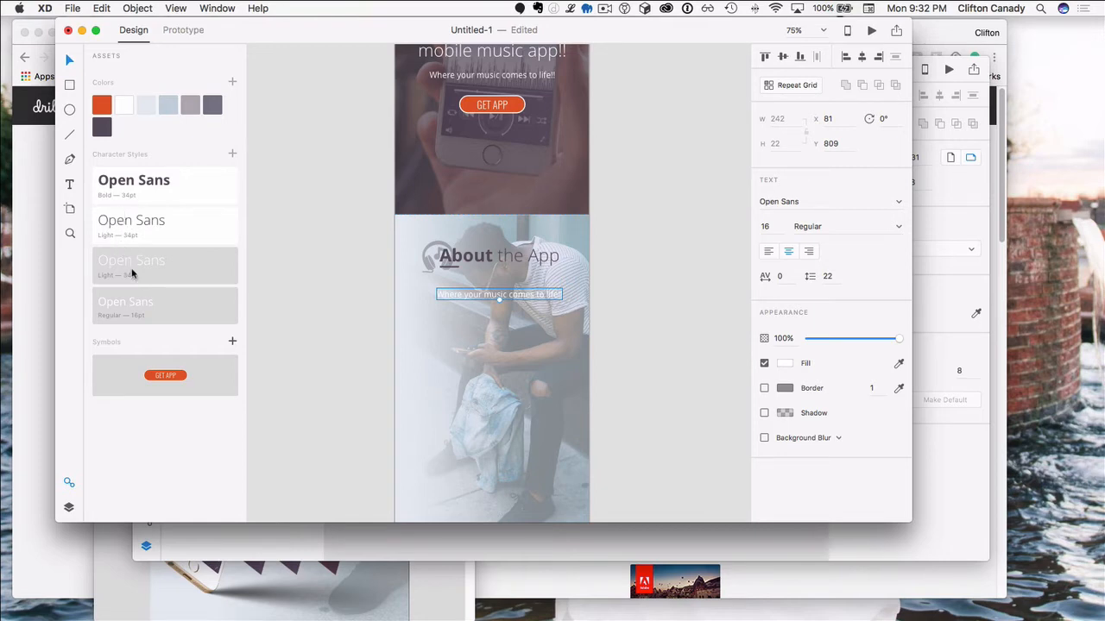
{"action": "left_click", "coordinate": [134, 306]}
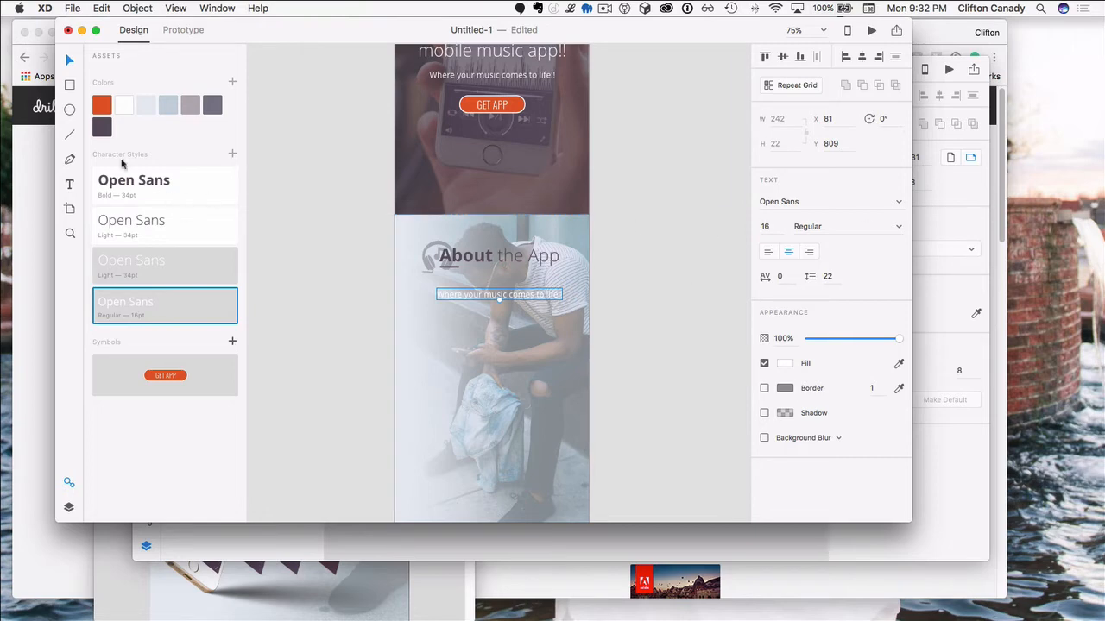
{"action": "left_click", "coordinate": [101, 128]}
Step: Try the SemiBold, Regular, Bold and SemiBold Italic weights on the copied tagline
{"action": "left_click", "coordinate": [900, 227]}
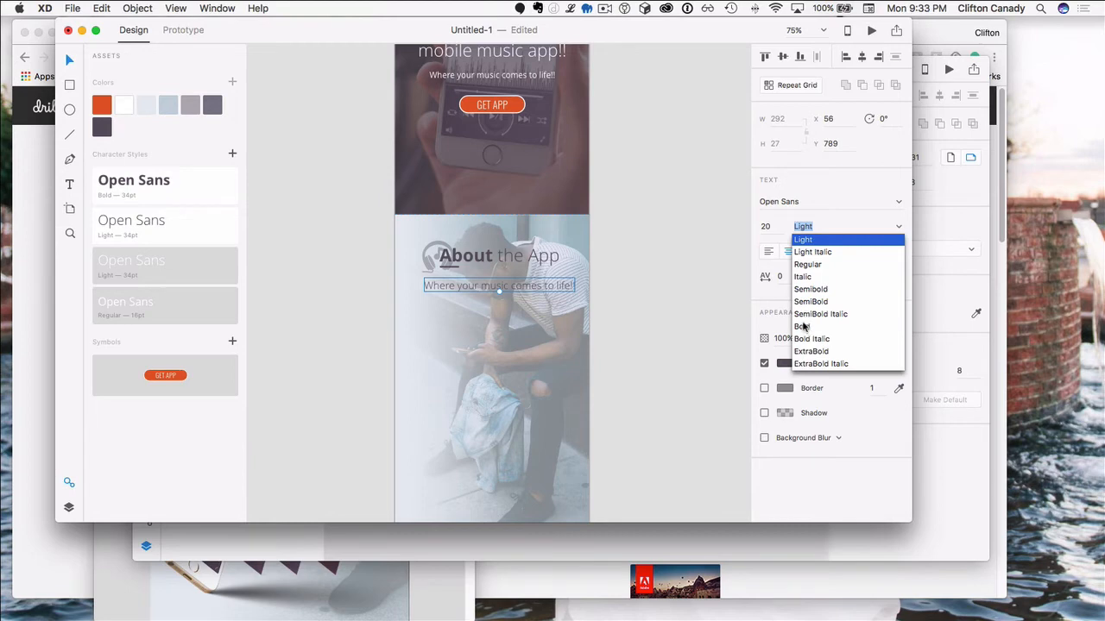
{"action": "left_click", "coordinate": [803, 304]}
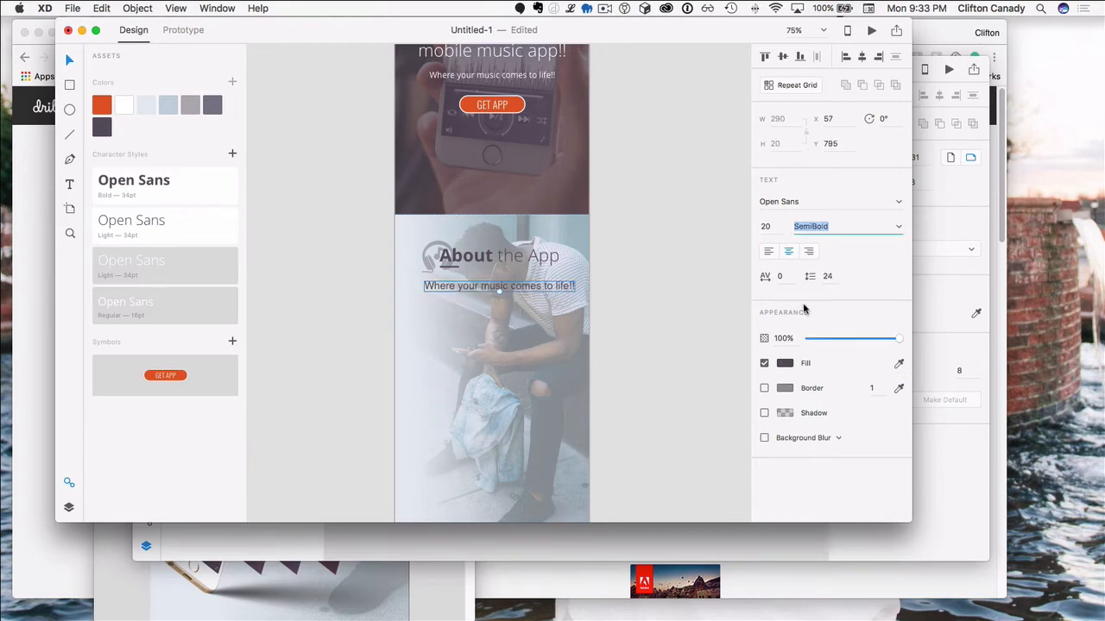
{"action": "left_click", "coordinate": [901, 227]}
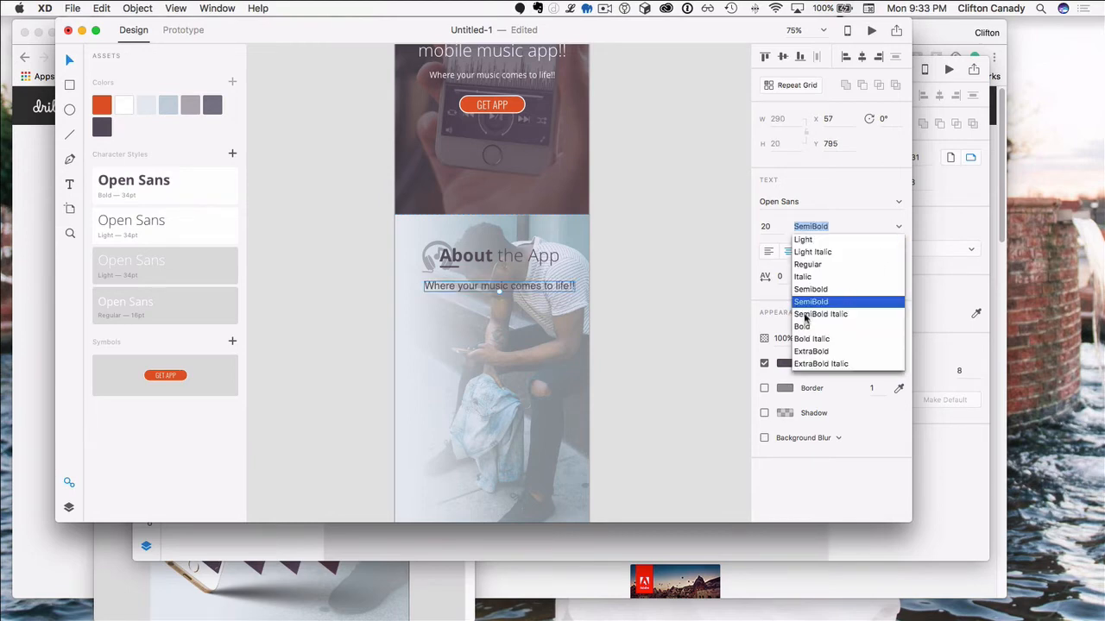
{"action": "left_click", "coordinate": [808, 265]}
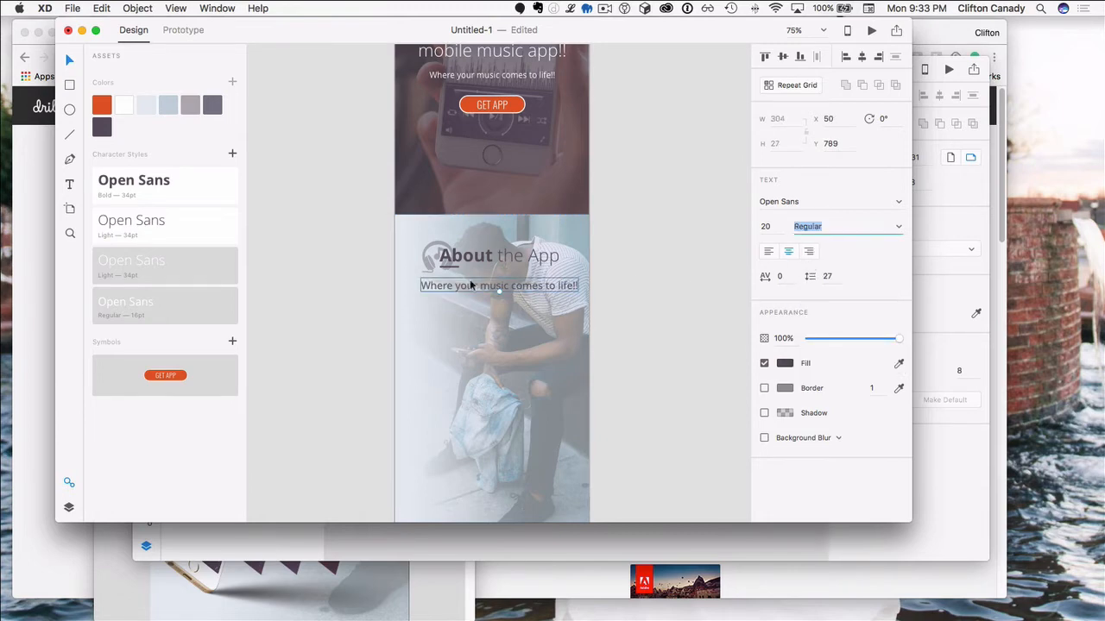
{"action": "left_click", "coordinate": [900, 228]}
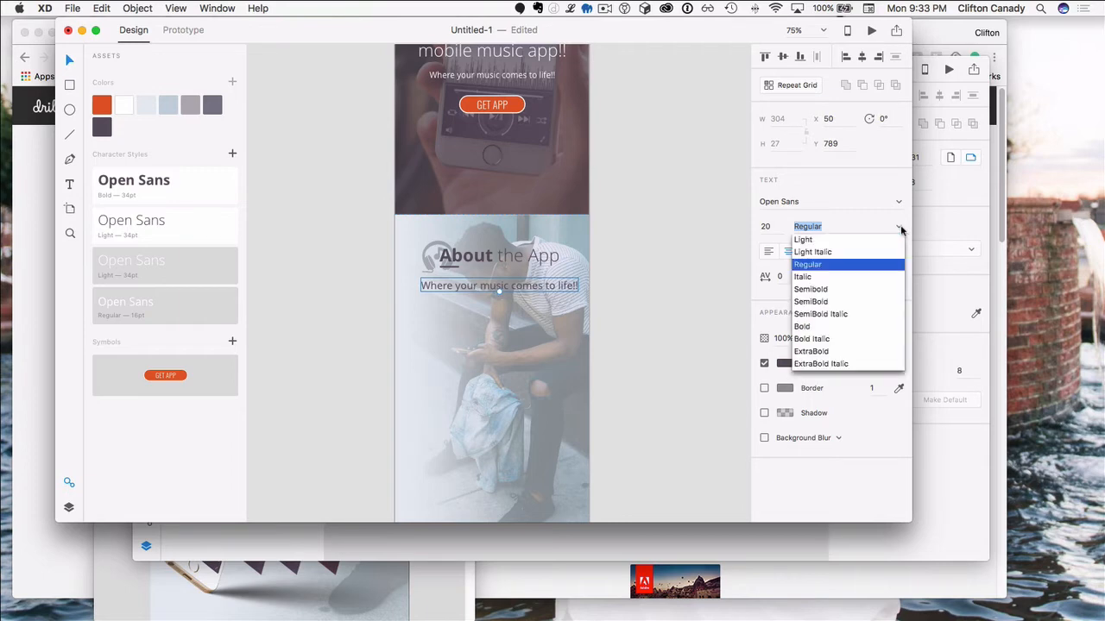
{"action": "left_click", "coordinate": [801, 327]}
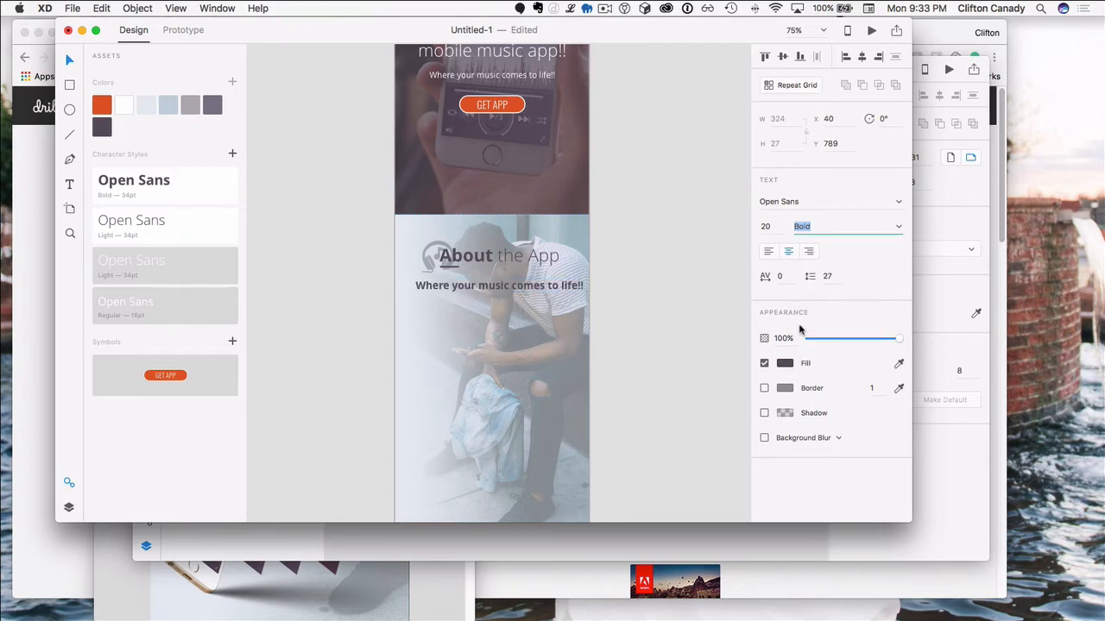
{"action": "left_click", "coordinate": [902, 229]}
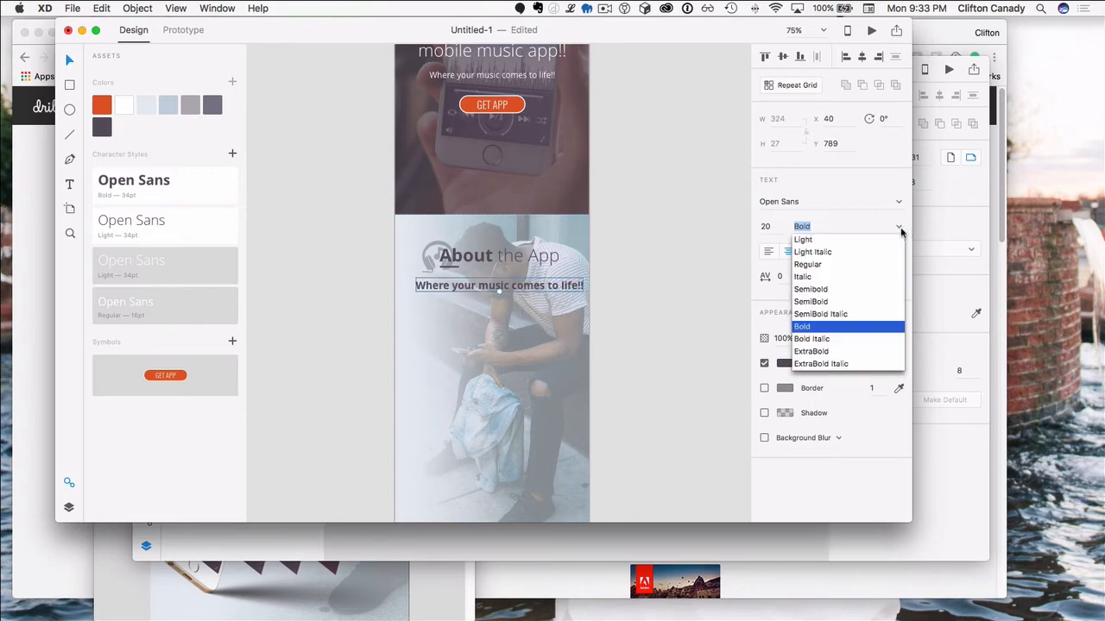
{"action": "left_click", "coordinate": [825, 315]}
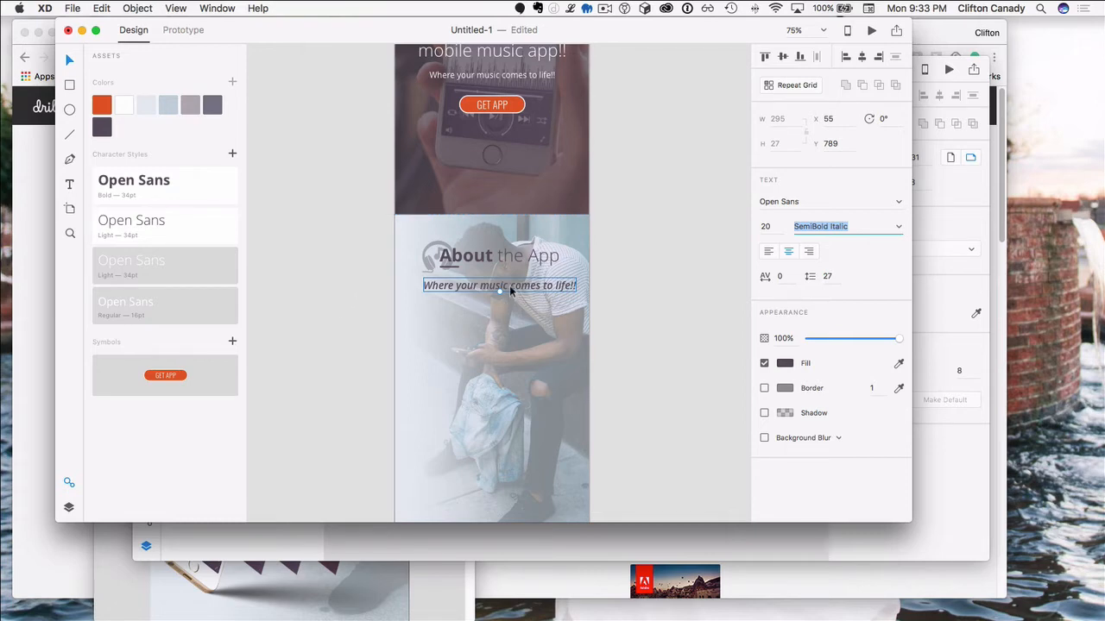
Step: Move the copied tagline to X 40, Y 797 and set its weight to SemiBold with centred alignment
{"action": "left_click_drag", "start_coordinate": [510, 291], "coordinate": [449, 293]}
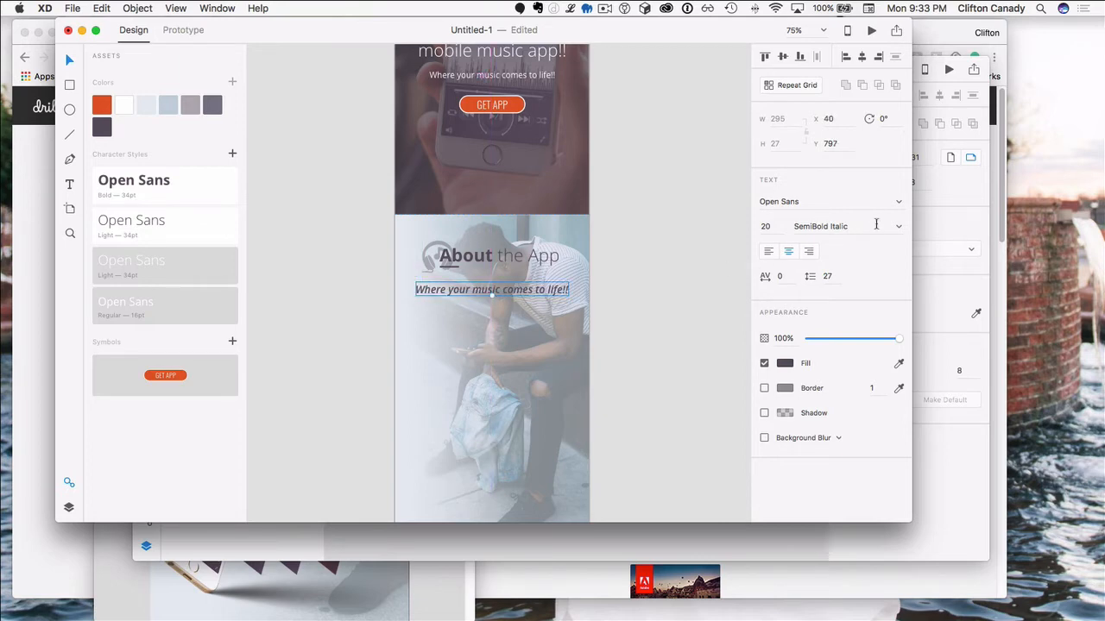
{"action": "left_click", "coordinate": [790, 250]}
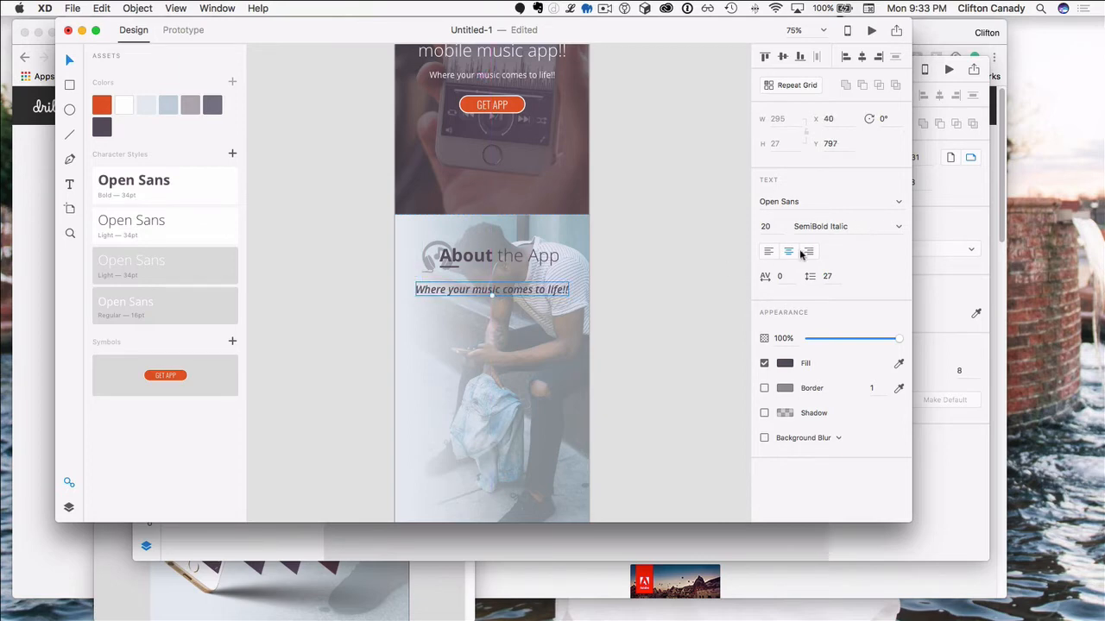
{"action": "left_click", "coordinate": [897, 227]}
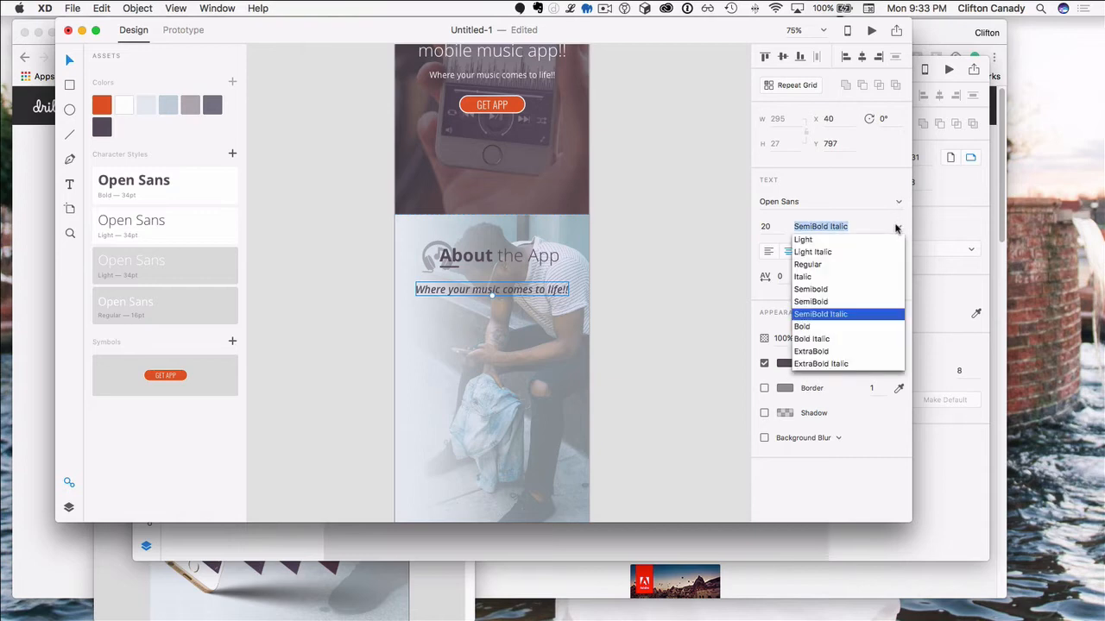
{"action": "left_click", "coordinate": [810, 301]}
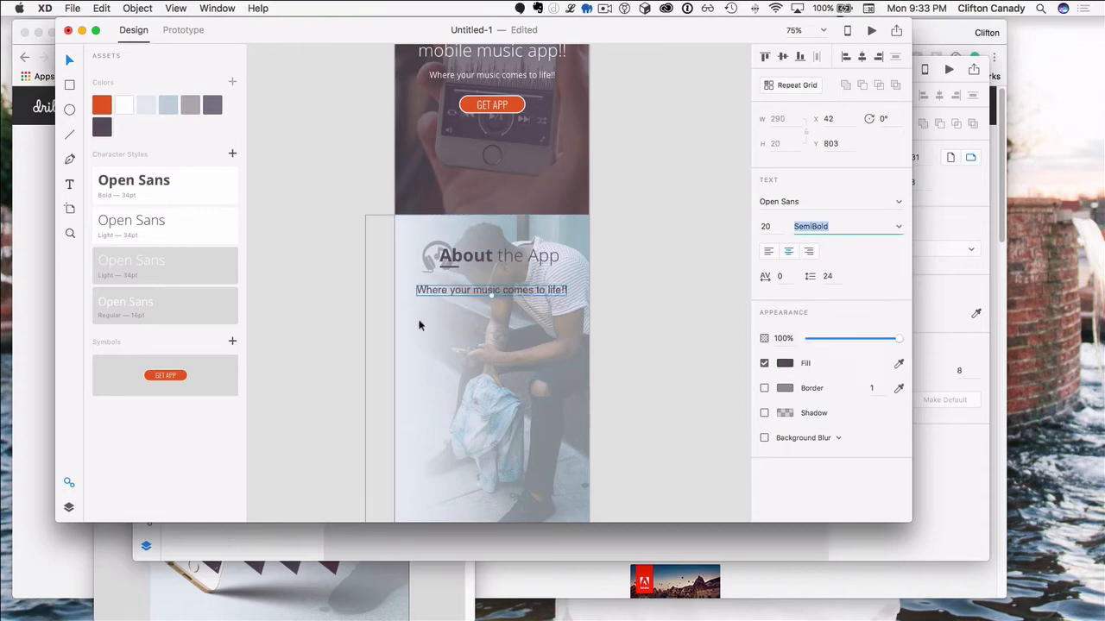
{"action": "left_click", "coordinate": [371, 313]}
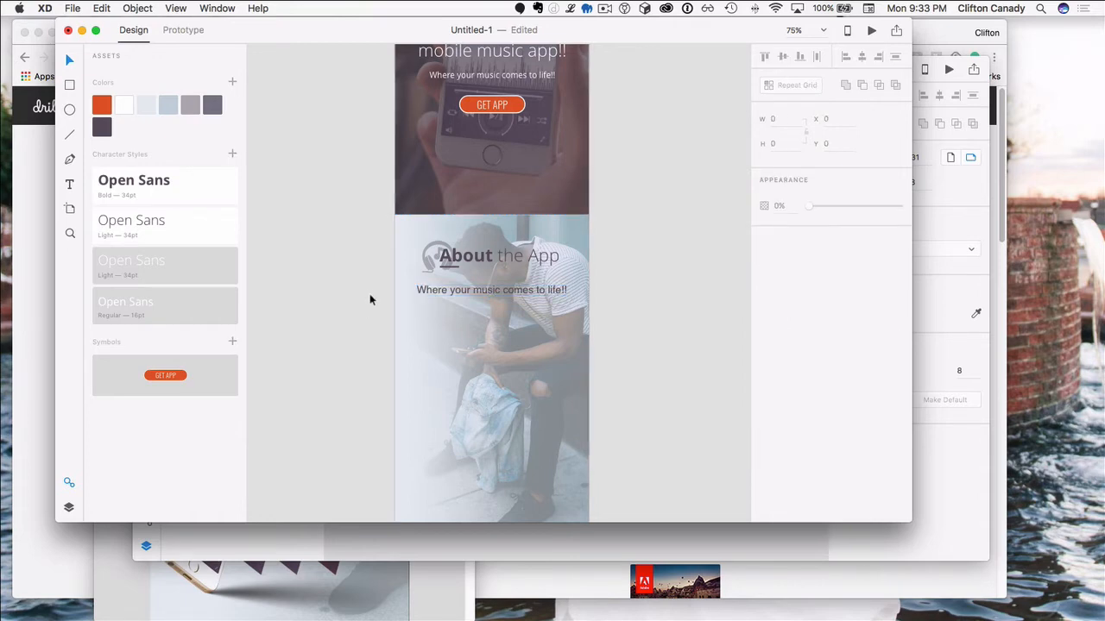
Step: Replace the copied tagline's text with "What the app is all about?"
{"action": "left_click", "coordinate": [496, 290]}
{"action": "double_click", "coordinate": [496, 290]}
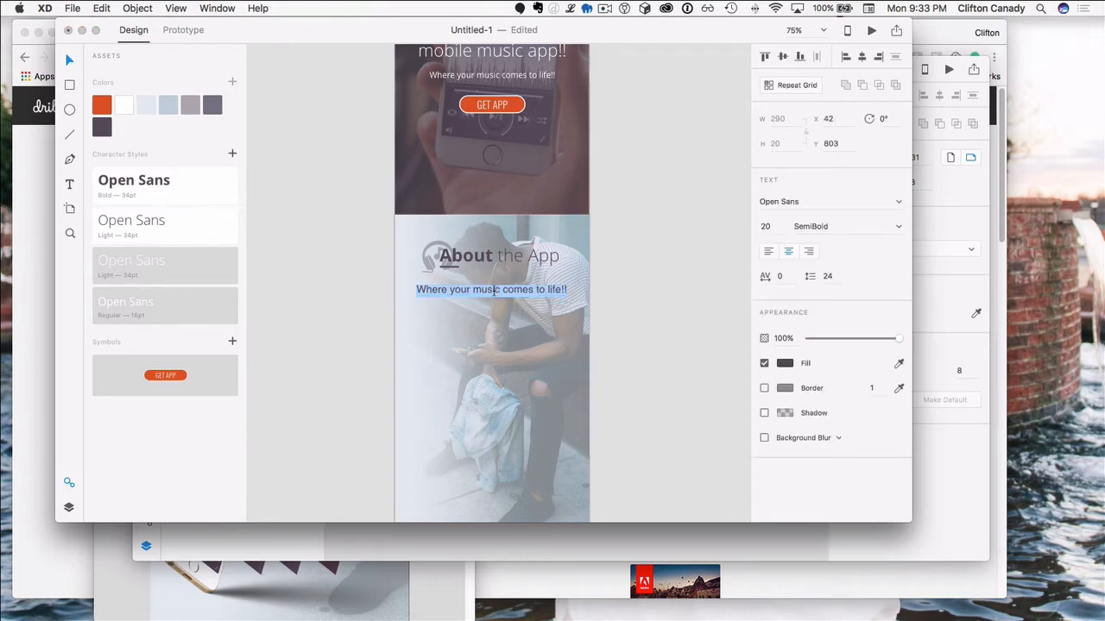
{"action": "type", "text": "What t"}
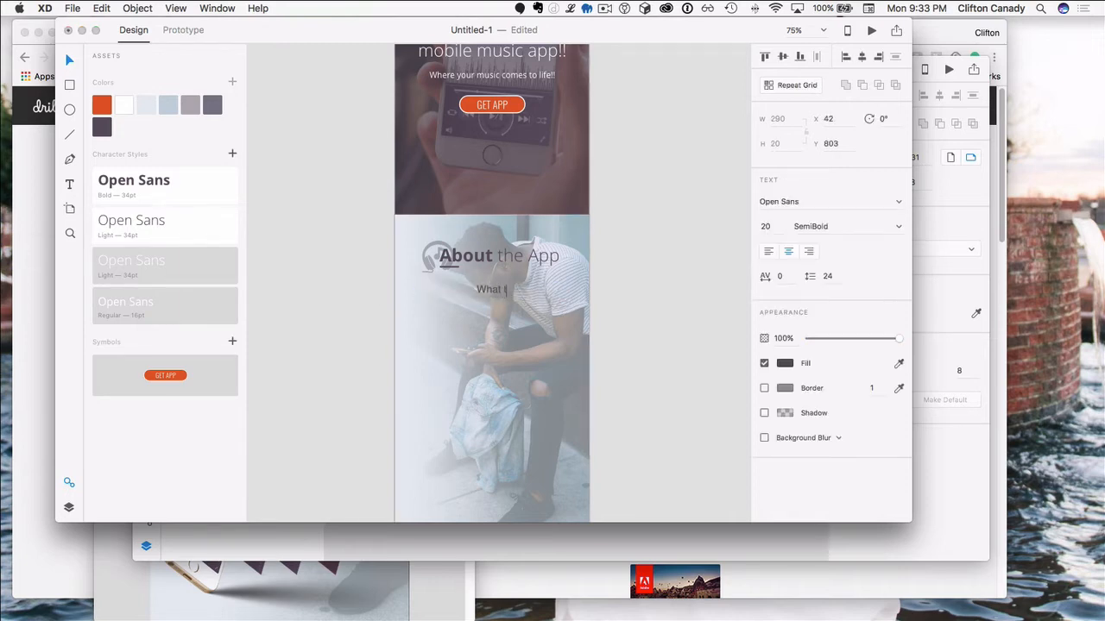
{"action": "type", "text": "he app is all about"}
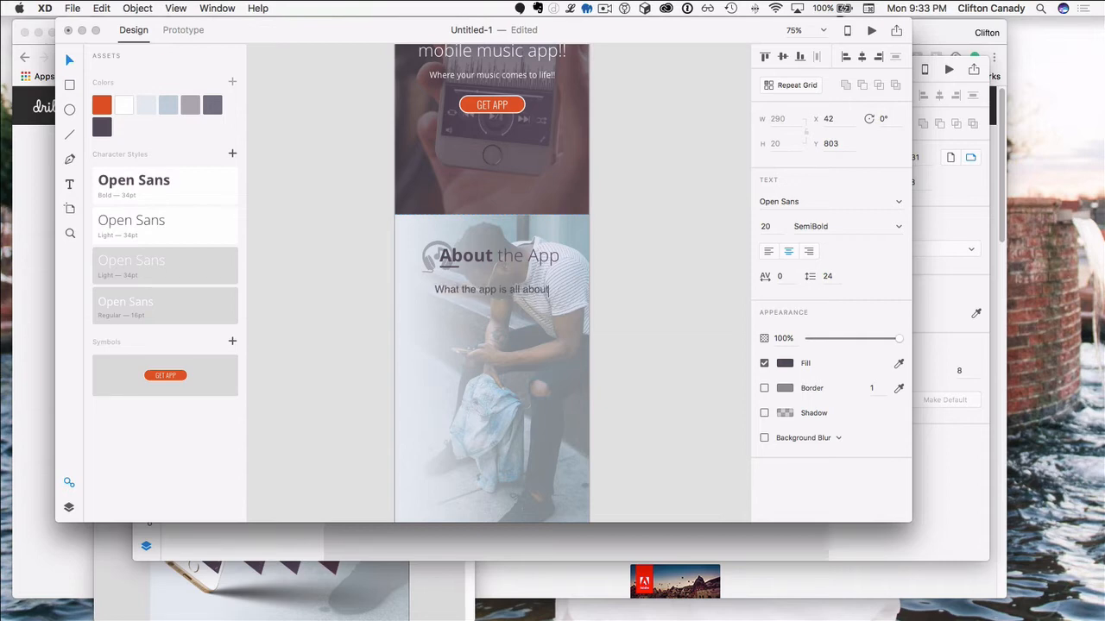
{"action": "type", "text": "?"}
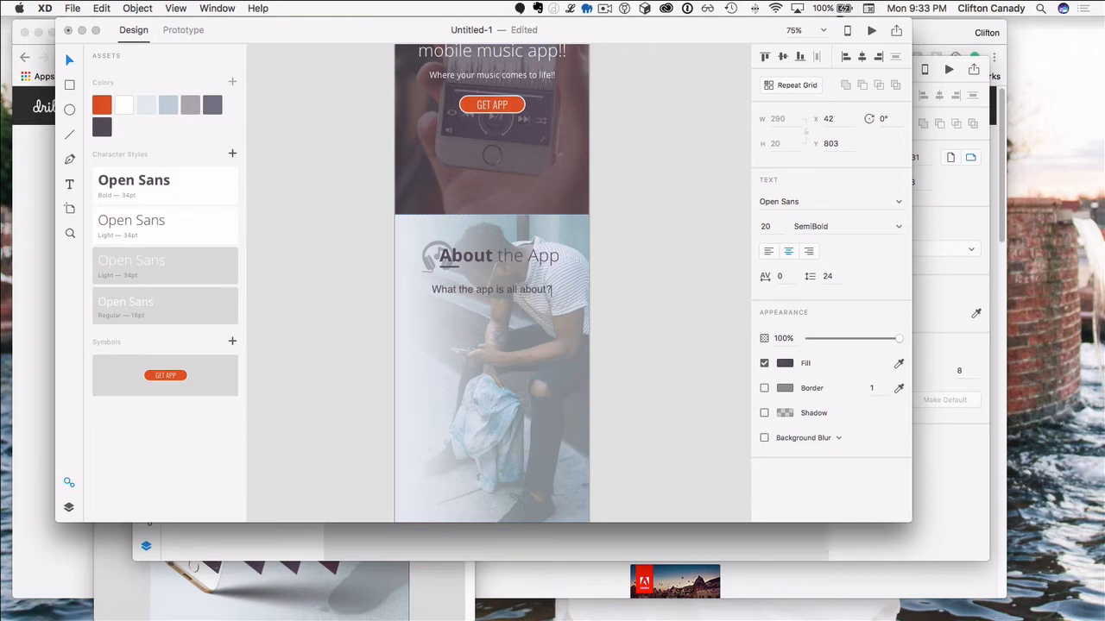
{"action": "key", "text": "Escape"}
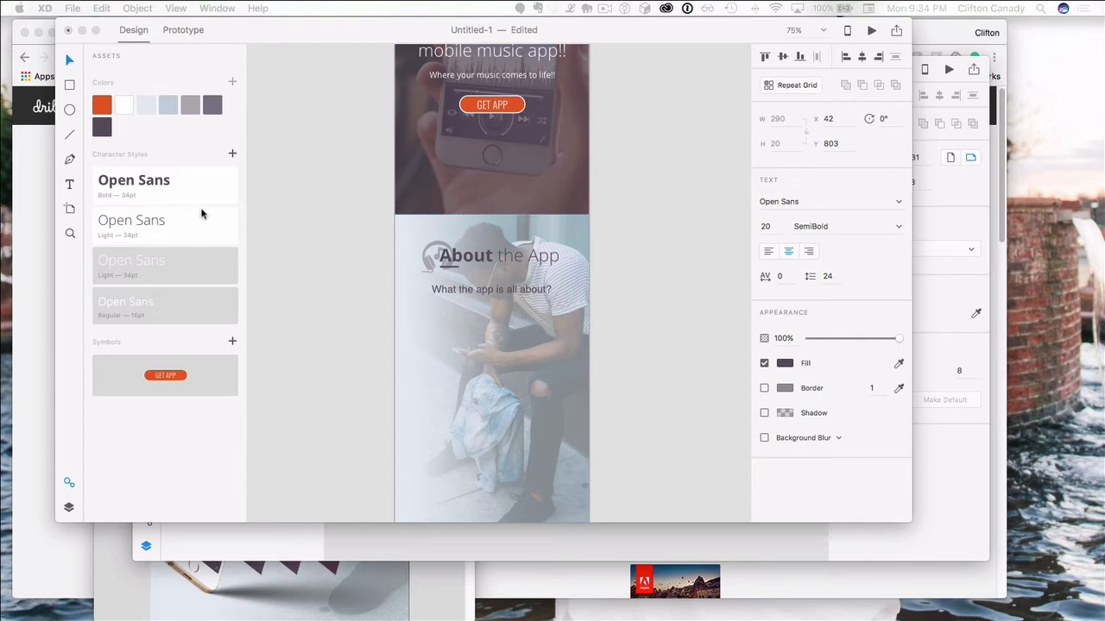
Step: Add an area text box about 324 wide and 121 high under the subheading, filled with "Morbi leo risus, porta ac consectetur ac…" placeholder text
{"action": "left_click", "coordinate": [70, 184]}
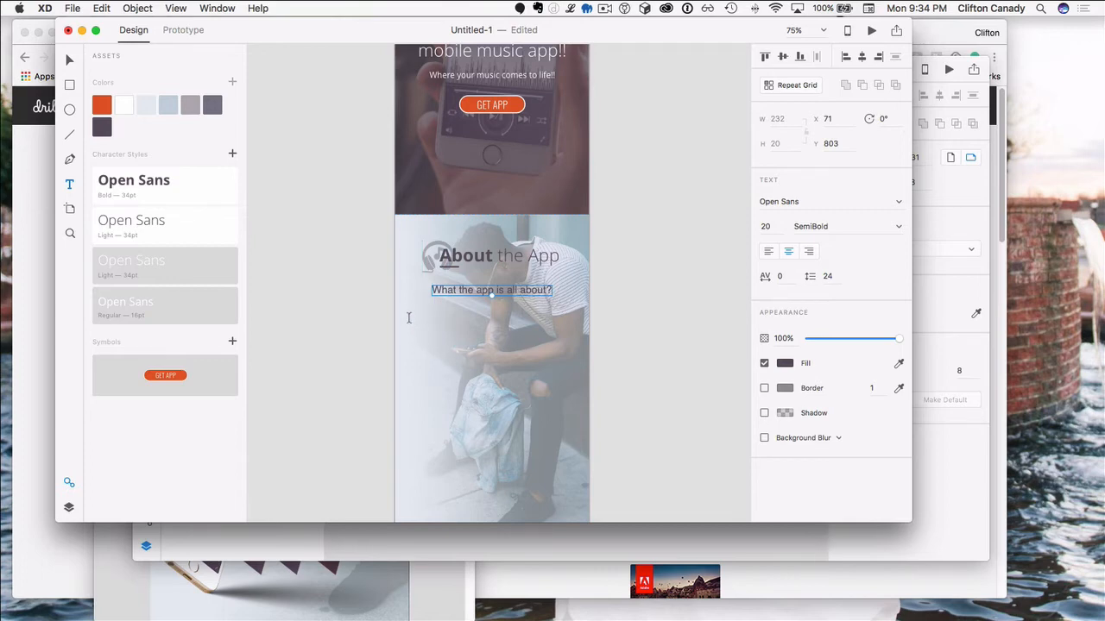
{"action": "left_click_drag", "start_coordinate": [408, 320], "coordinate": [576, 385]}
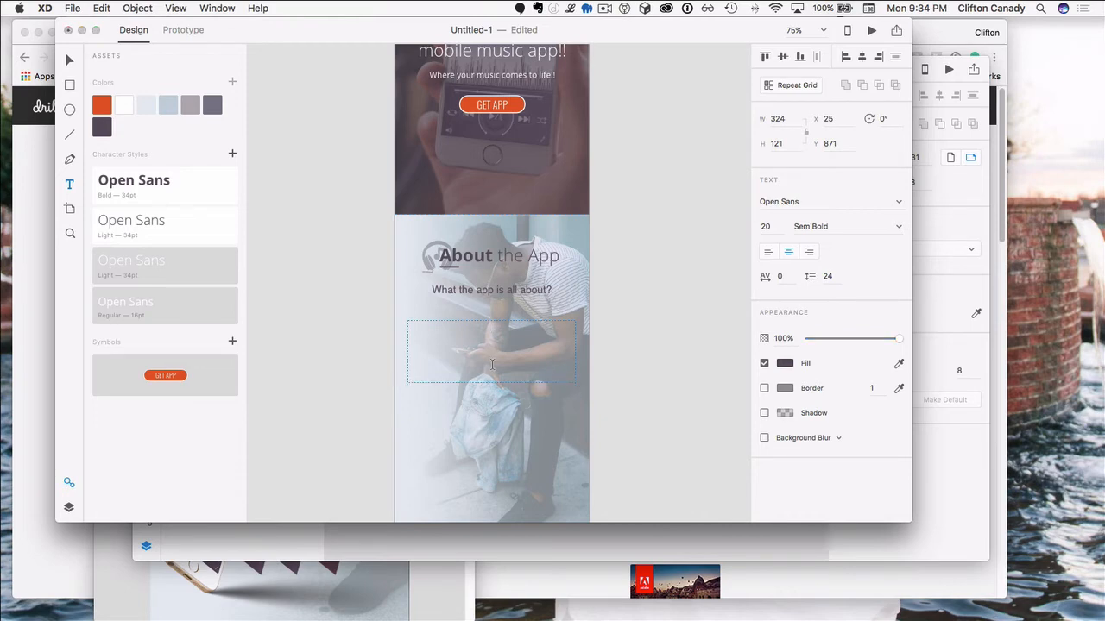
{"action": "type", "text": "Morbi leo risus, porta ac consectetur ac, vestibulum at eros. Praesent commodo cursus magna, vel scelerisque nisl consectetur et. Aenean eu leo quam. Pellentesque ornare sem lacinia quam venenatis vestibulum. Donec sed odio dui."}
{"action": "left_click", "coordinate": [357, 318]}
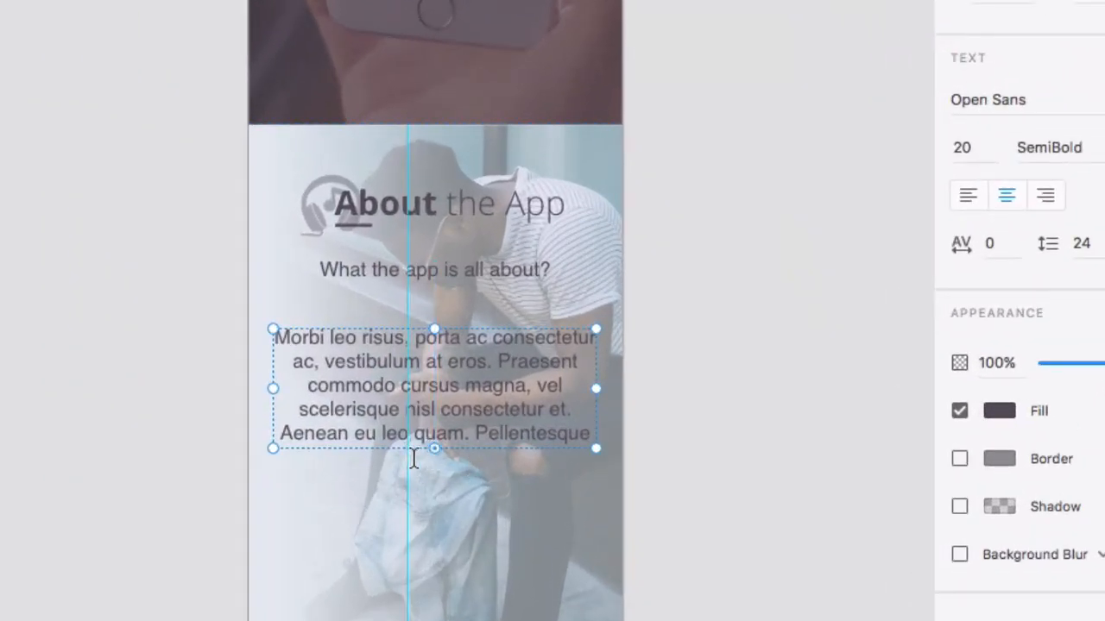
Step: Extend the body text box to a height of 176 and move it to X 26, Y 873
{"action": "left_click_drag", "start_coordinate": [435, 448], "coordinate": [455, 492]}
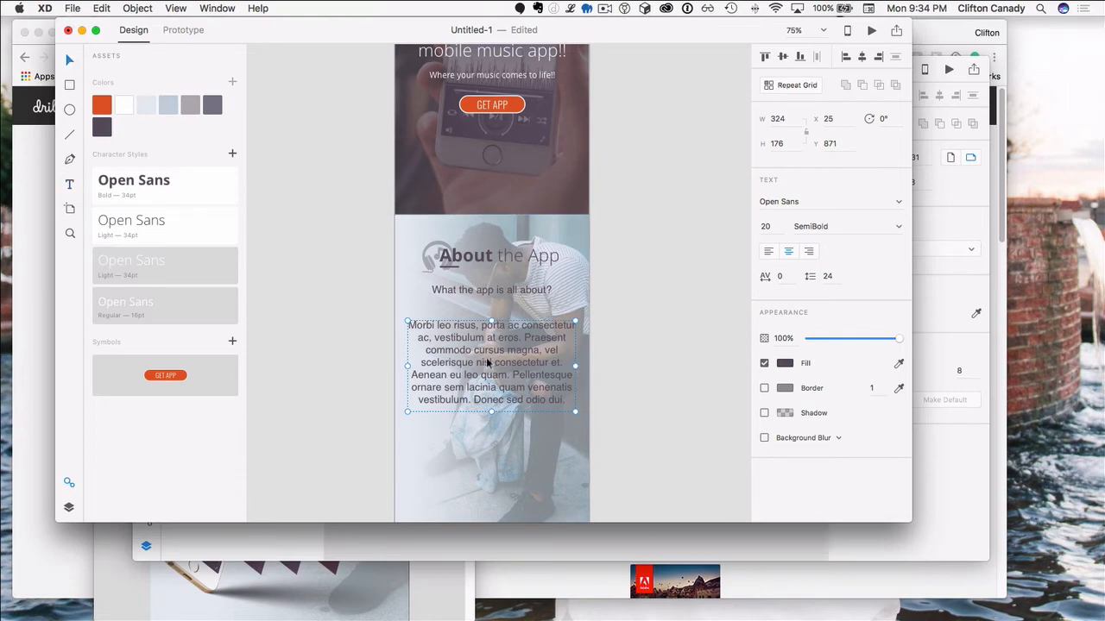
{"action": "left_click_drag", "start_coordinate": [490, 363], "coordinate": [488, 363]}
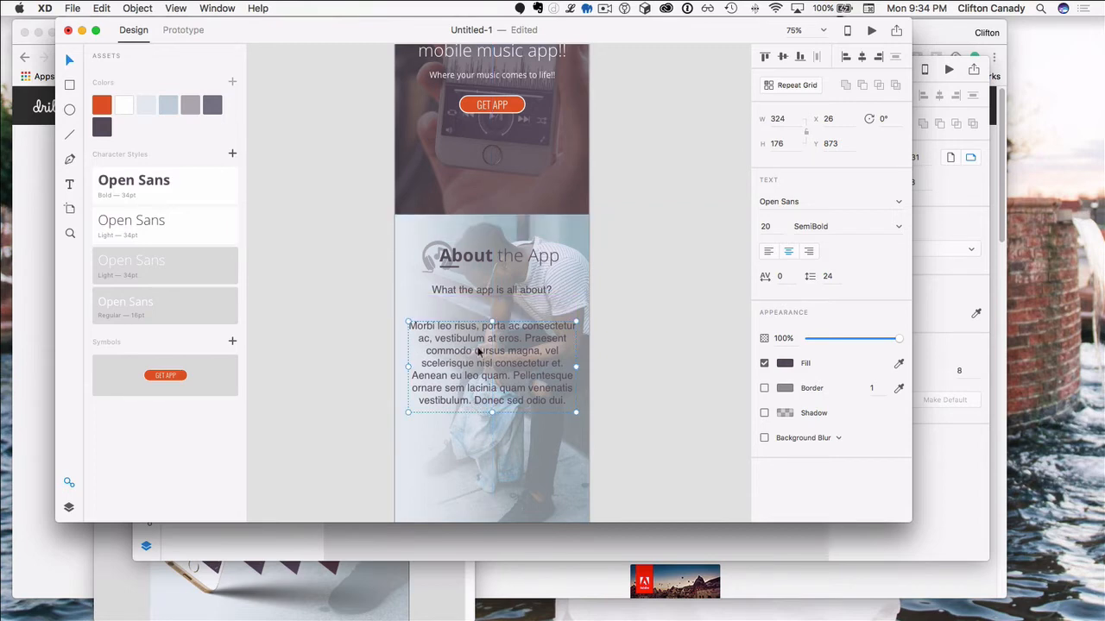
{"action": "left_click_drag", "start_coordinate": [479, 352], "coordinate": [480, 352]}
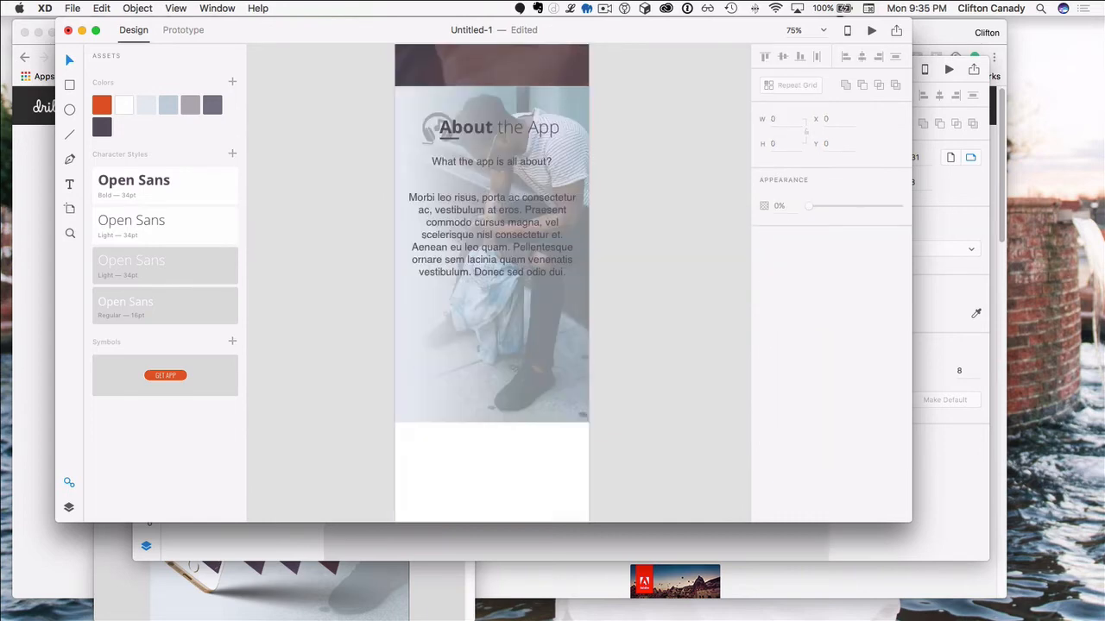
{"action": "left_click", "coordinate": [479, 240]}
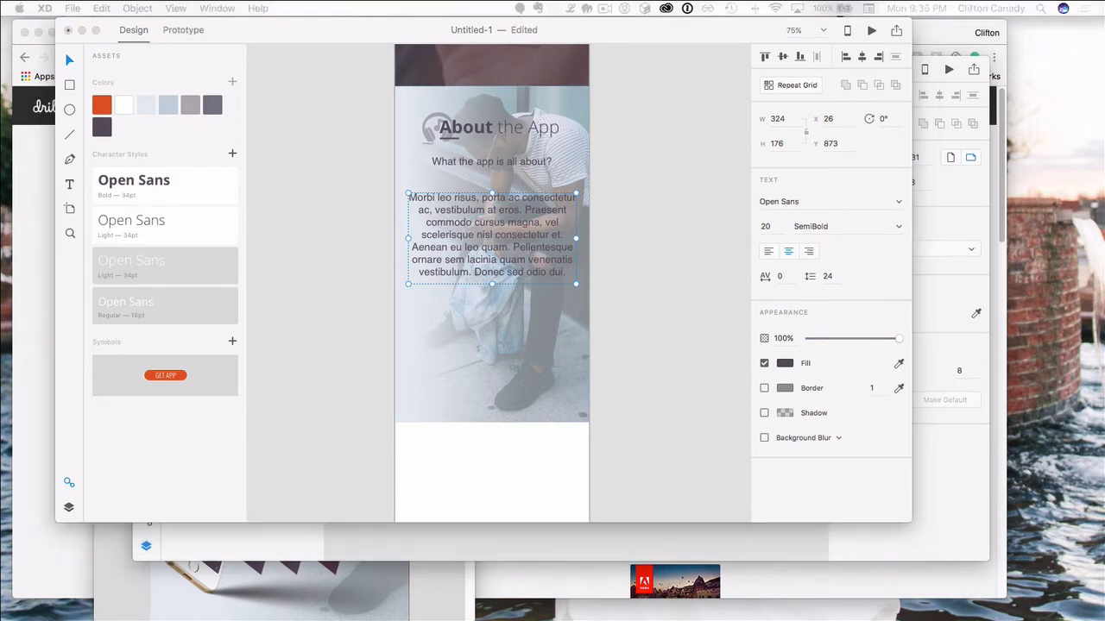
Step: Paste the phone-and-screens image and place it below the body text at X 20, Y 1050
{"action": "left_click", "coordinate": [355, 354]}
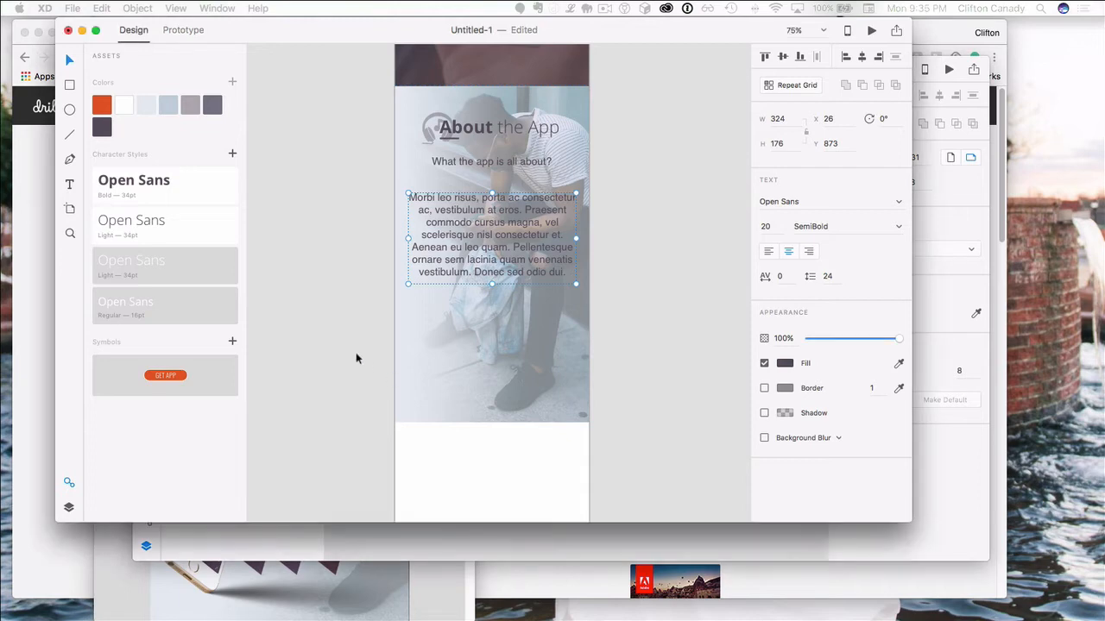
{"action": "key", "text": "super+v"}
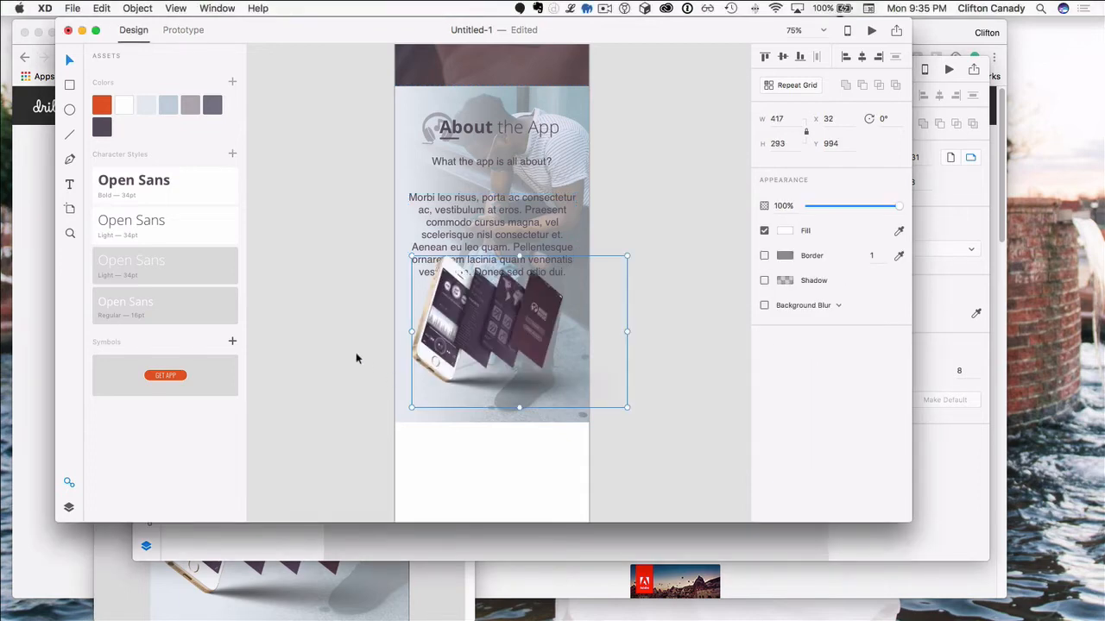
{"action": "left_click_drag", "start_coordinate": [435, 354], "coordinate": [429, 386]}
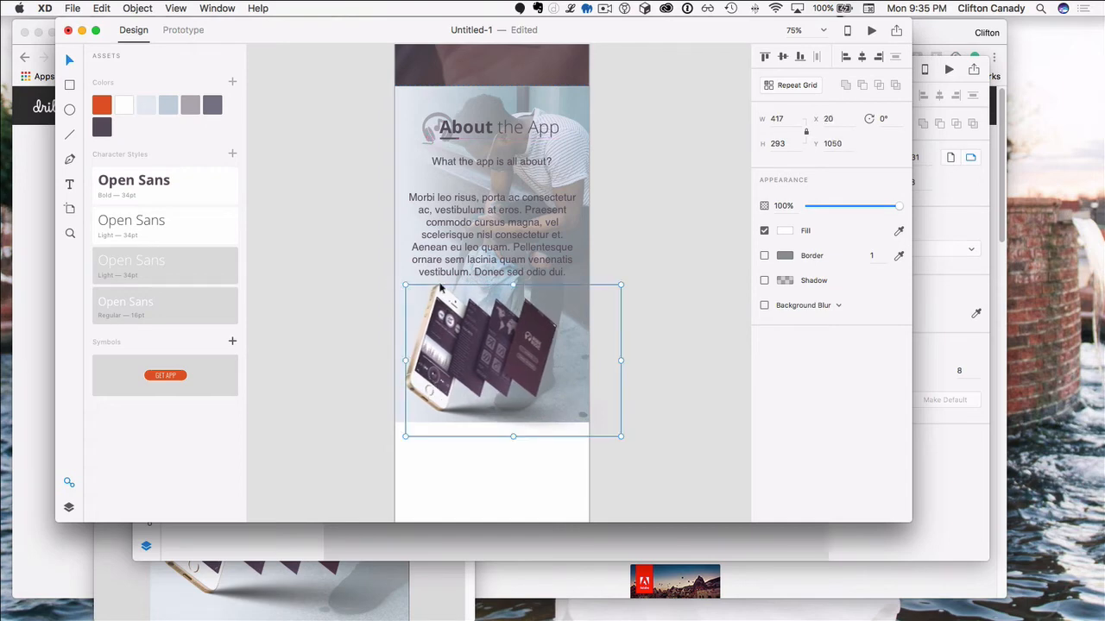
Step: Move the body text closer to the subheading and shift the headphones icon, heading, subheading and body text up together to Y 702.05
{"action": "left_click", "coordinate": [488, 223]}
{"action": "left_click_drag", "start_coordinate": [488, 222], "coordinate": [489, 218]}
{"action": "left_click_drag", "start_coordinate": [335, 119], "coordinate": [514, 214]}
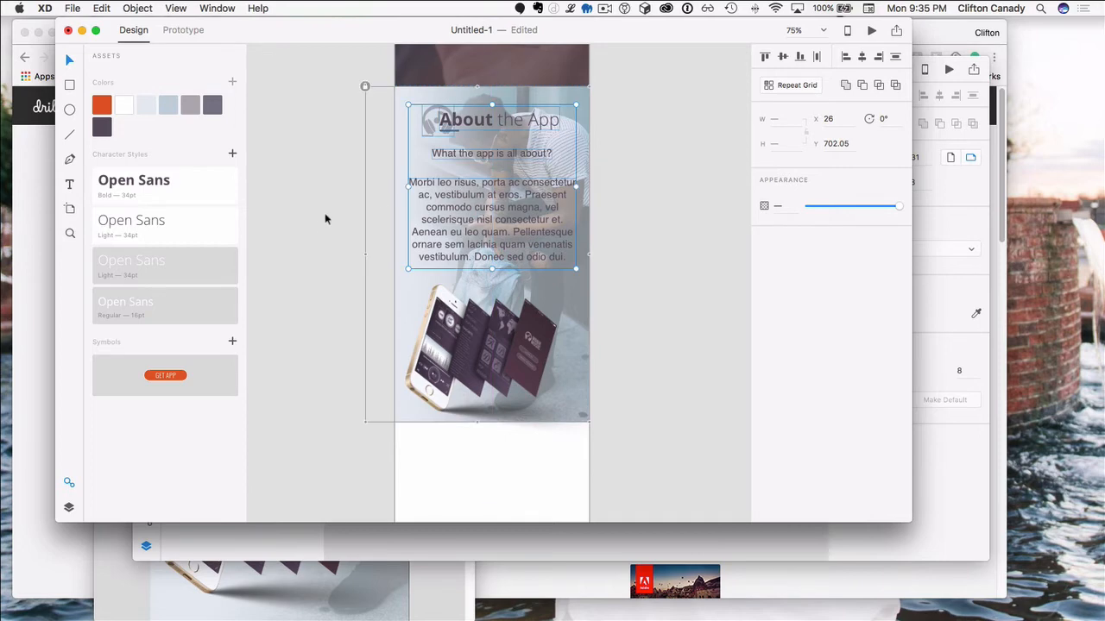
{"action": "left_click", "coordinate": [325, 217]}
Step: Move the phone-and-screens image up to Y 1021 and nudge it slightly right so it sits directly under the body text
{"action": "left_click_drag", "start_coordinate": [464, 345], "coordinate": [500, 325]}
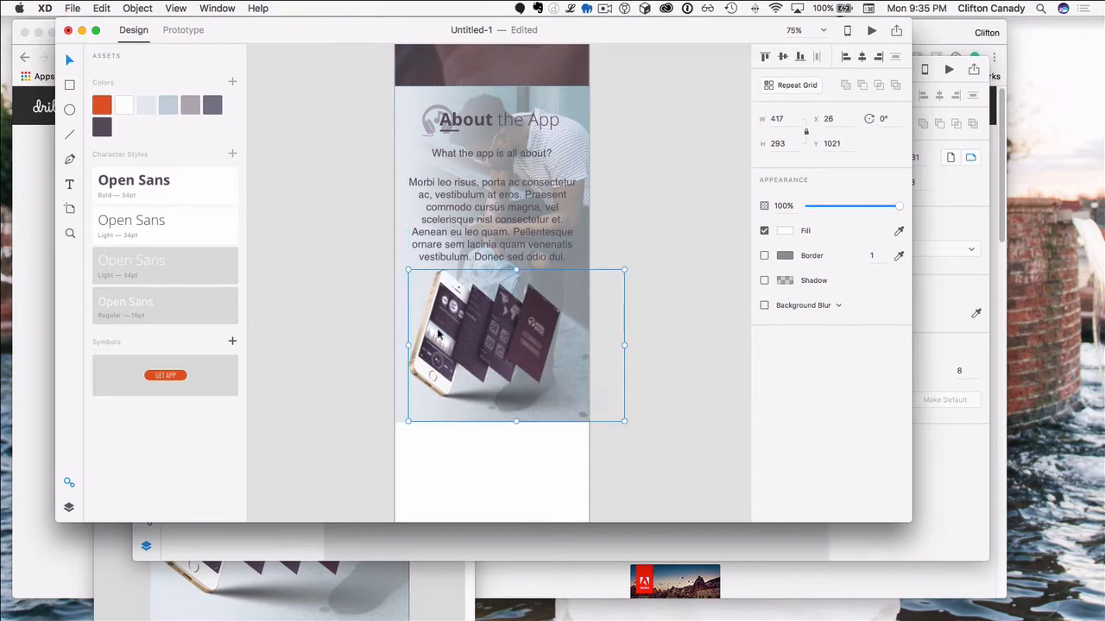
{"action": "left_click", "coordinate": [337, 339]}
{"action": "left_click", "coordinate": [470, 335]}
{"action": "left_click_drag", "start_coordinate": [470, 335], "coordinate": [475, 335]}
{"action": "left_click", "coordinate": [318, 348]}
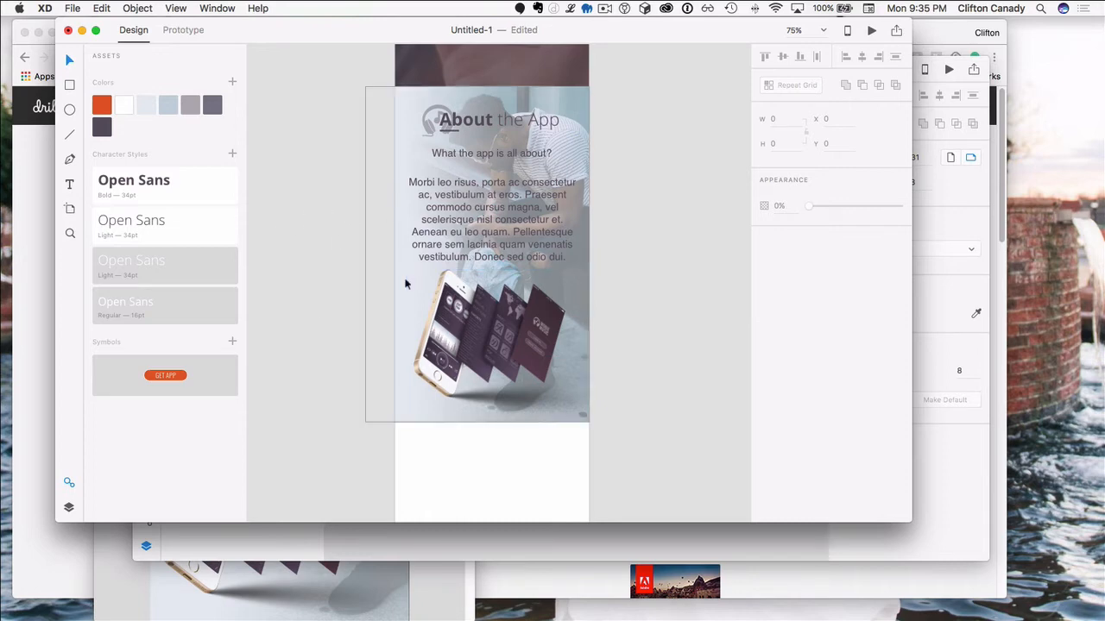
Step: Examine the features section with its four icon and text blocks in the MobieMusic reference image in Preview
{"action": "scroll", "coordinate": [293, 317], "scroll_direction": "down", "scroll_amount": 3}
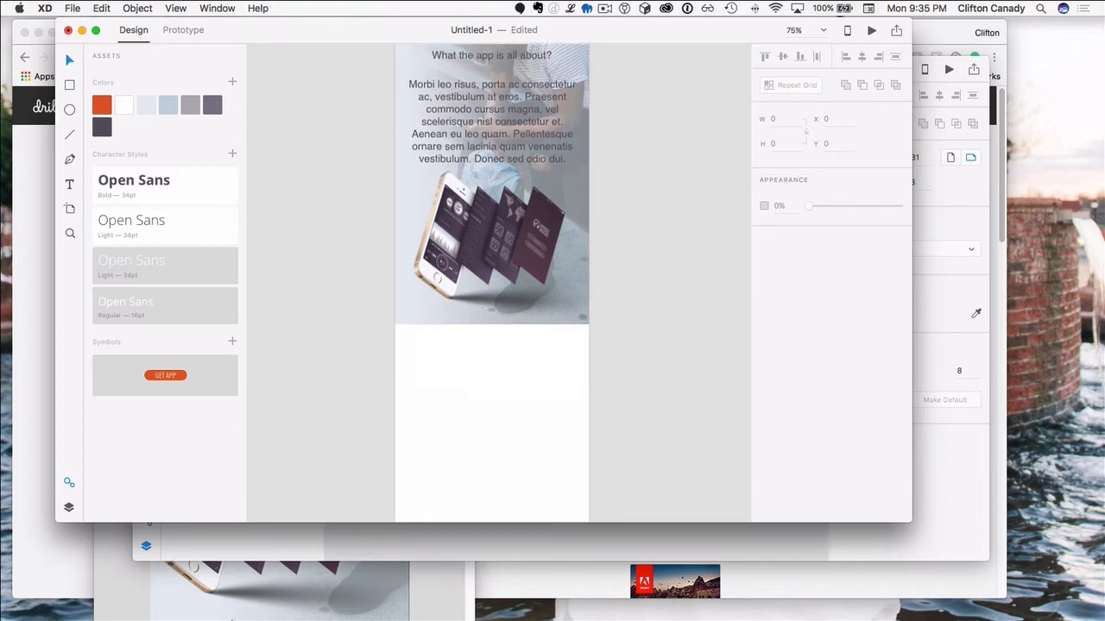
{"action": "left_click", "coordinate": [242, 600]}
{"action": "scroll", "coordinate": [242, 499], "scroll_direction": "down", "scroll_amount": 10}
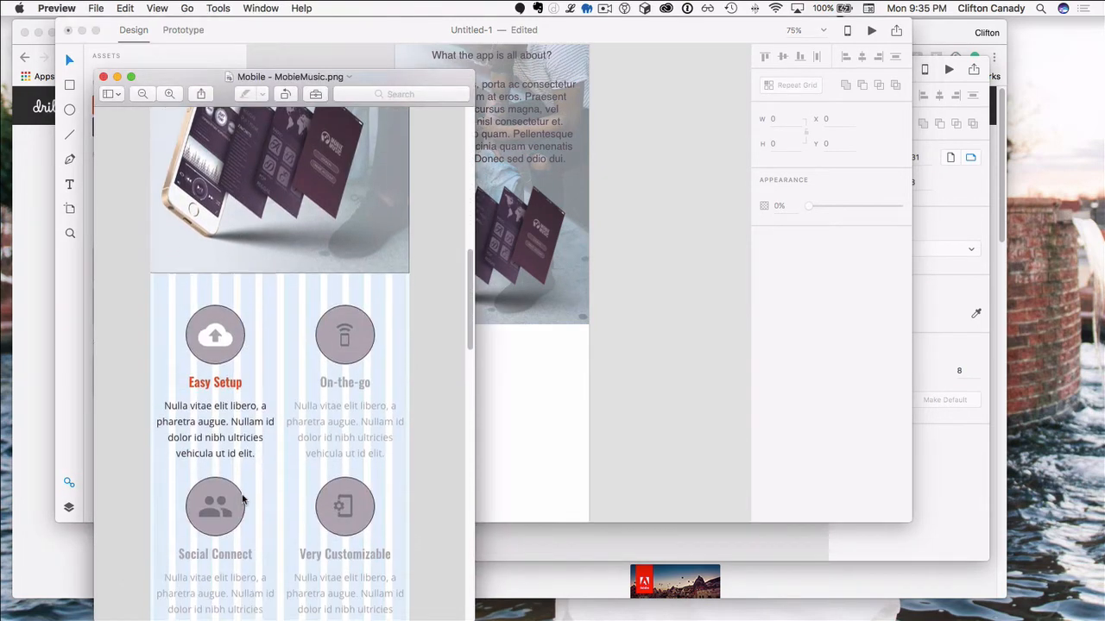
{"action": "scroll", "coordinate": [242, 499], "scroll_direction": "down", "scroll_amount": 3}
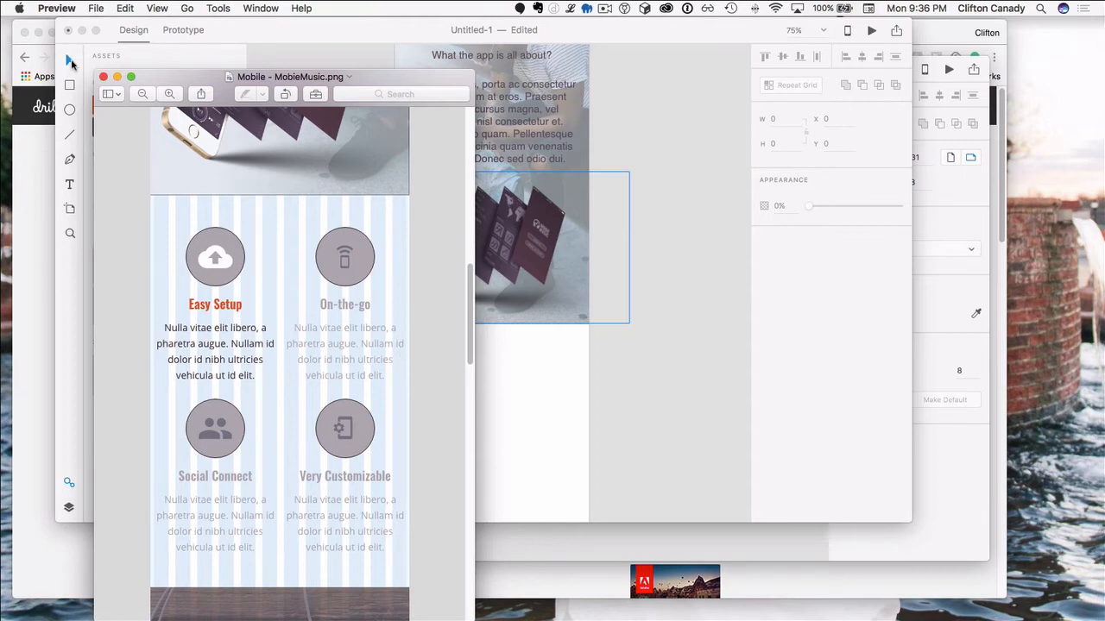
{"action": "key", "text": "super+Tab"}
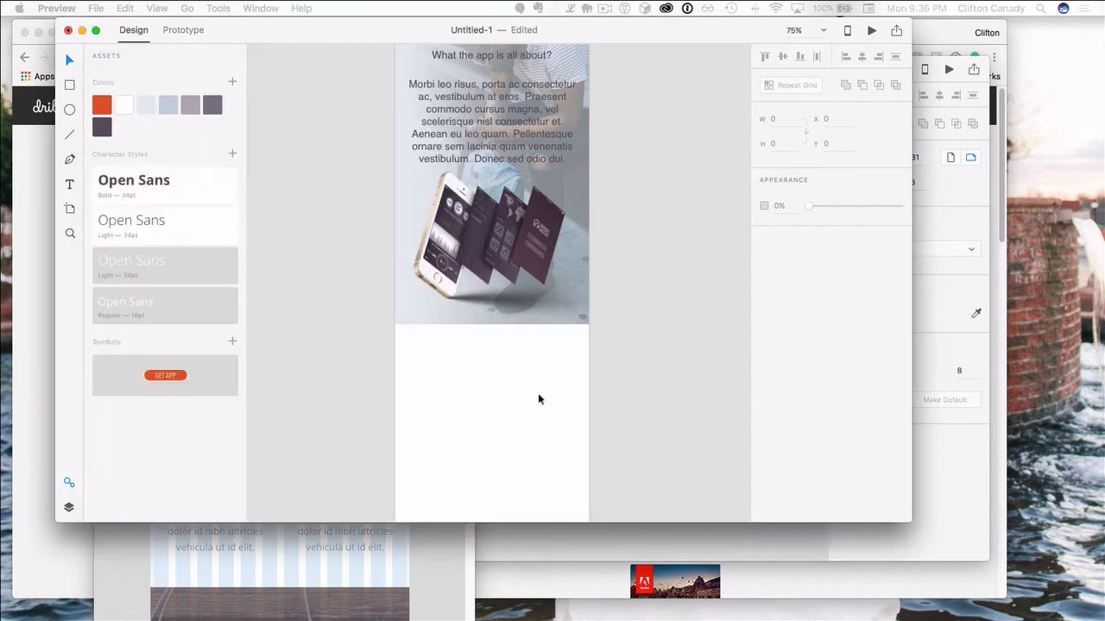
Step: Paste the striped column grid into the Mobile artboard and centre it at X 3, Y -893
{"action": "left_click", "coordinate": [537, 392]}
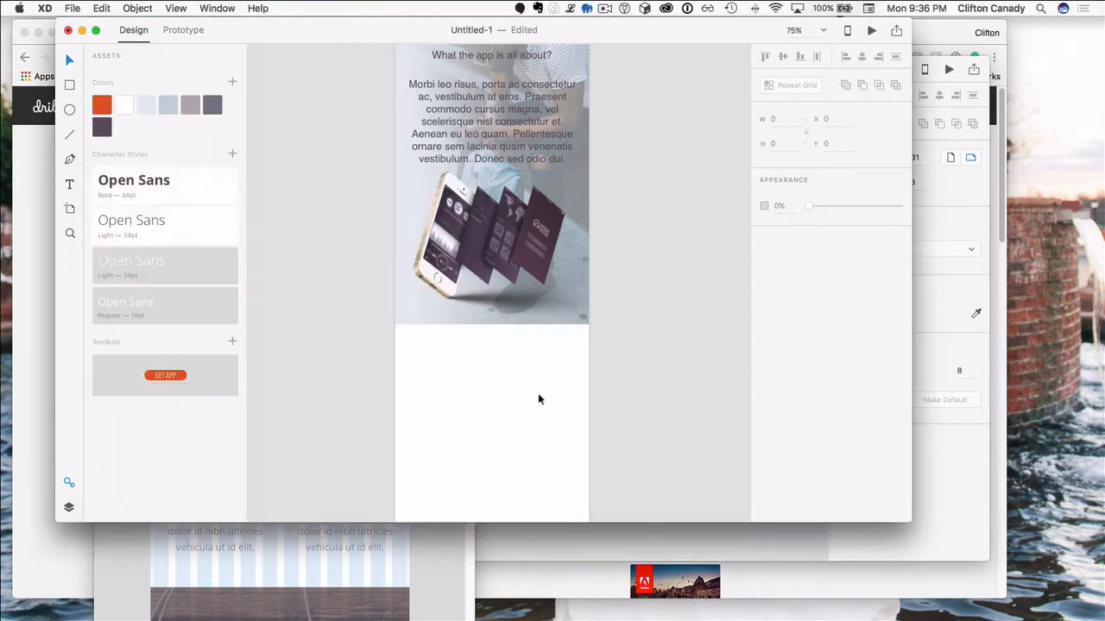
{"action": "left_click", "coordinate": [538, 397]}
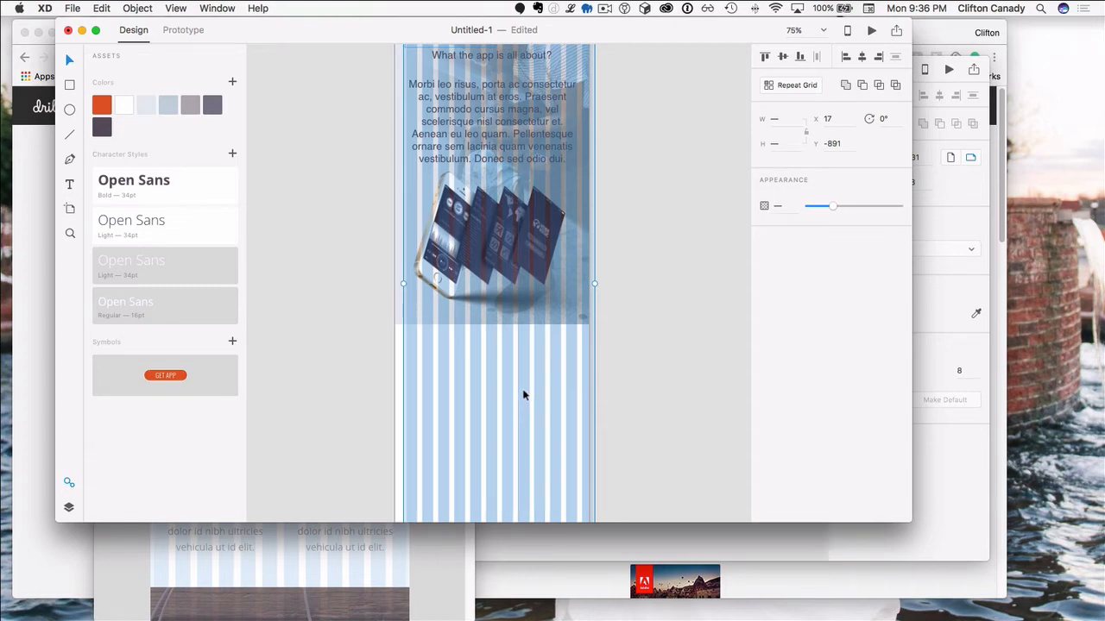
{"action": "left_click_drag", "start_coordinate": [523, 394], "coordinate": [517, 394]}
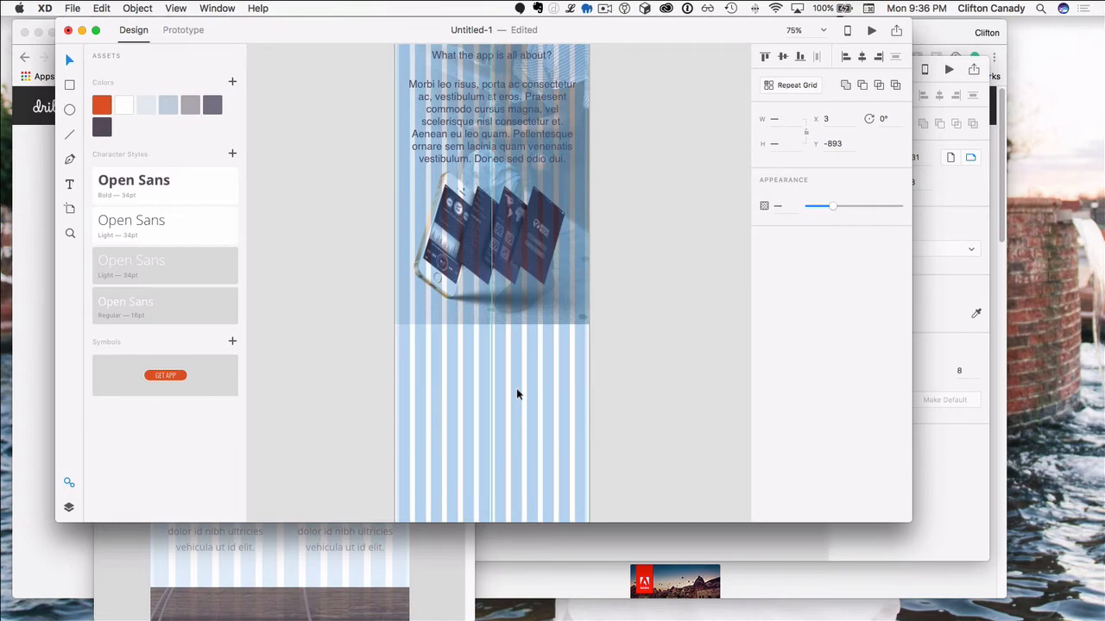
{"action": "left_click_drag", "start_coordinate": [518, 394], "coordinate": [518, 394]}
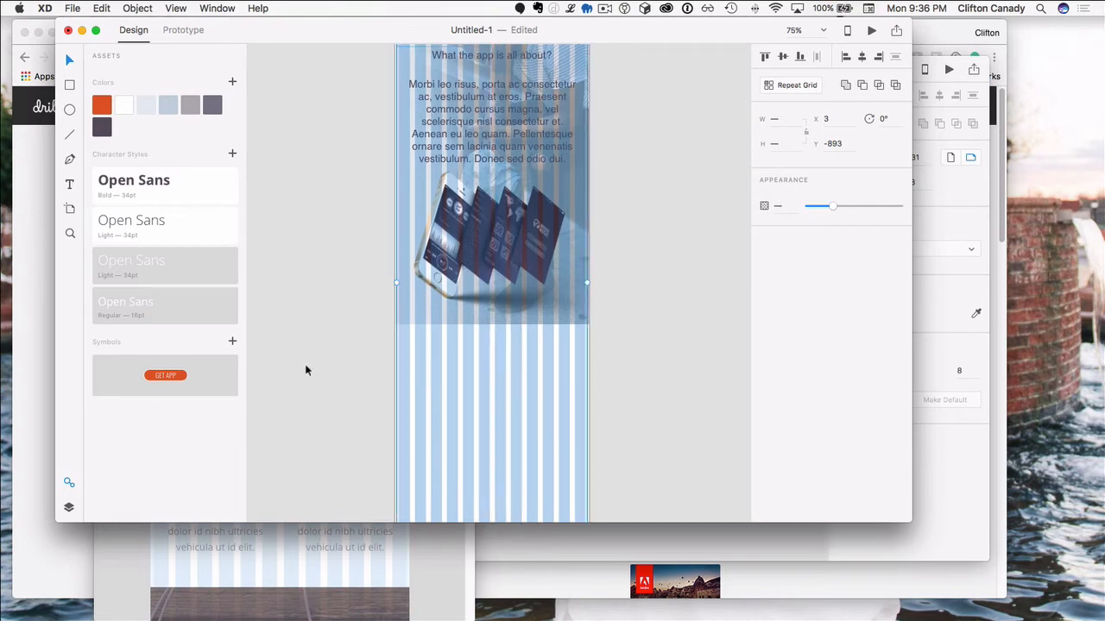
{"action": "left_click", "coordinate": [337, 346]}
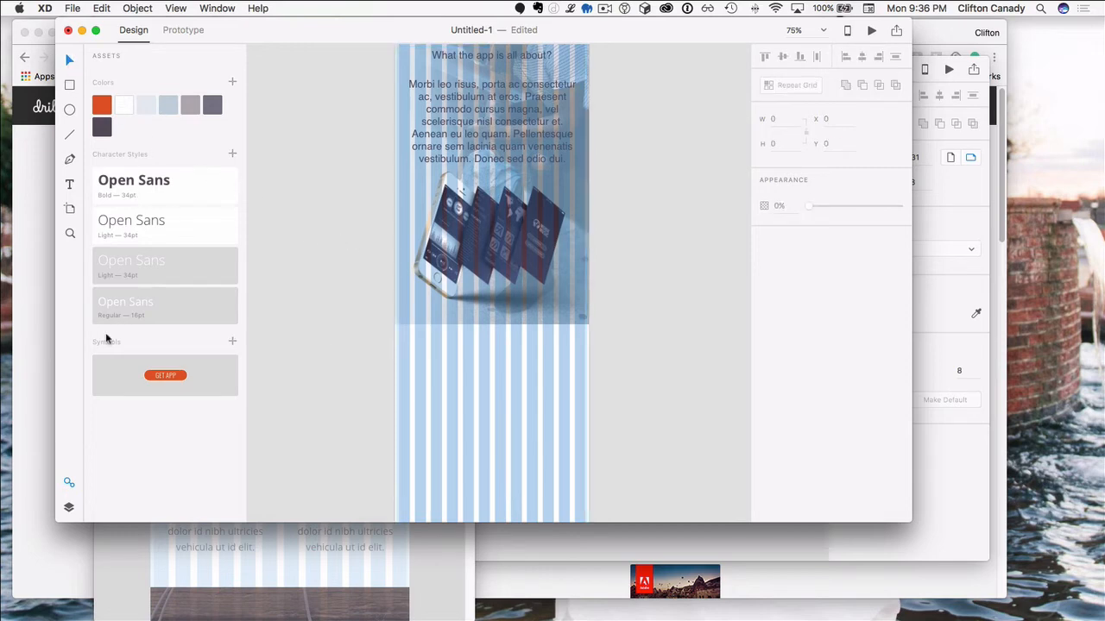
Step: Lock the column grid group in the Mobile artboard's layers
{"action": "left_click", "coordinate": [69, 507]}
{"action": "left_click", "coordinate": [109, 75]}
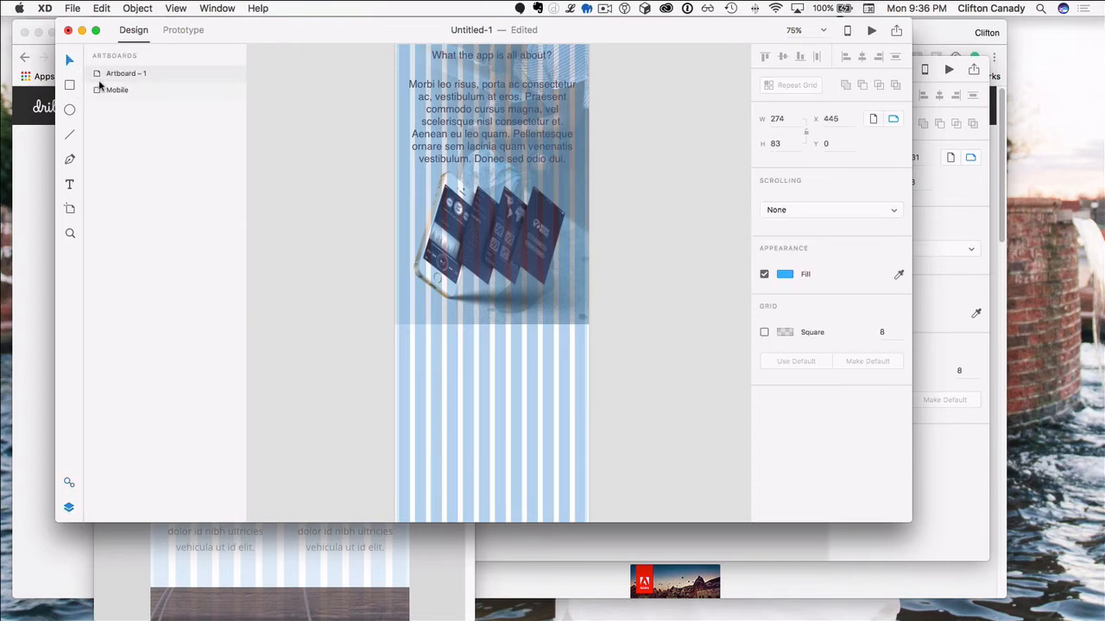
{"action": "left_click", "coordinate": [219, 224]}
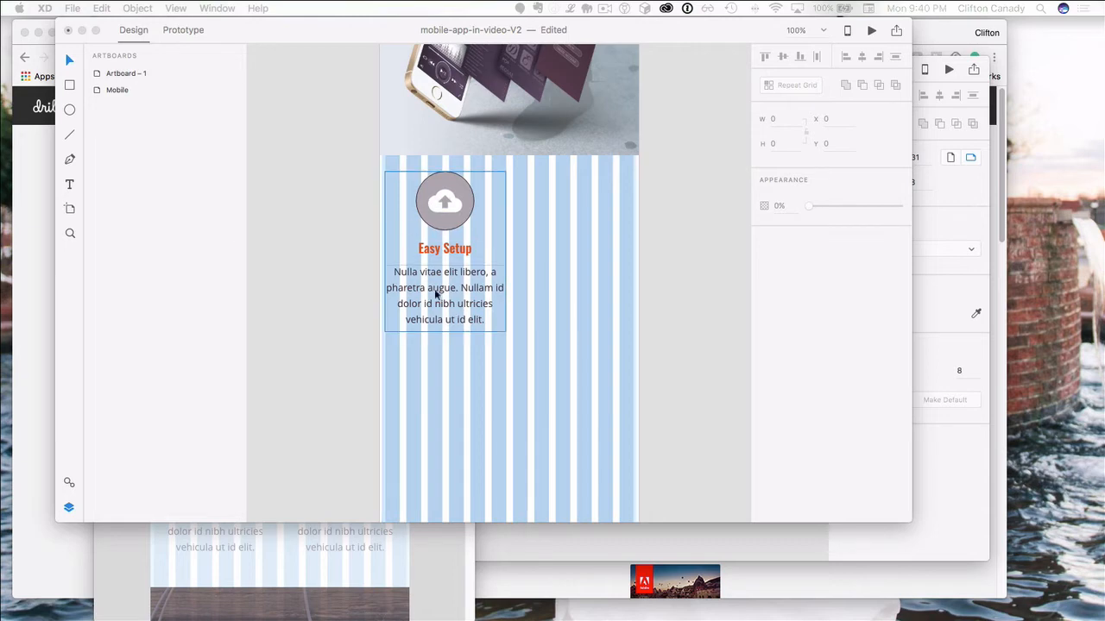
Step: Rename the Easy Setup icon and text group as "feature"
{"action": "left_click", "coordinate": [456, 210]}
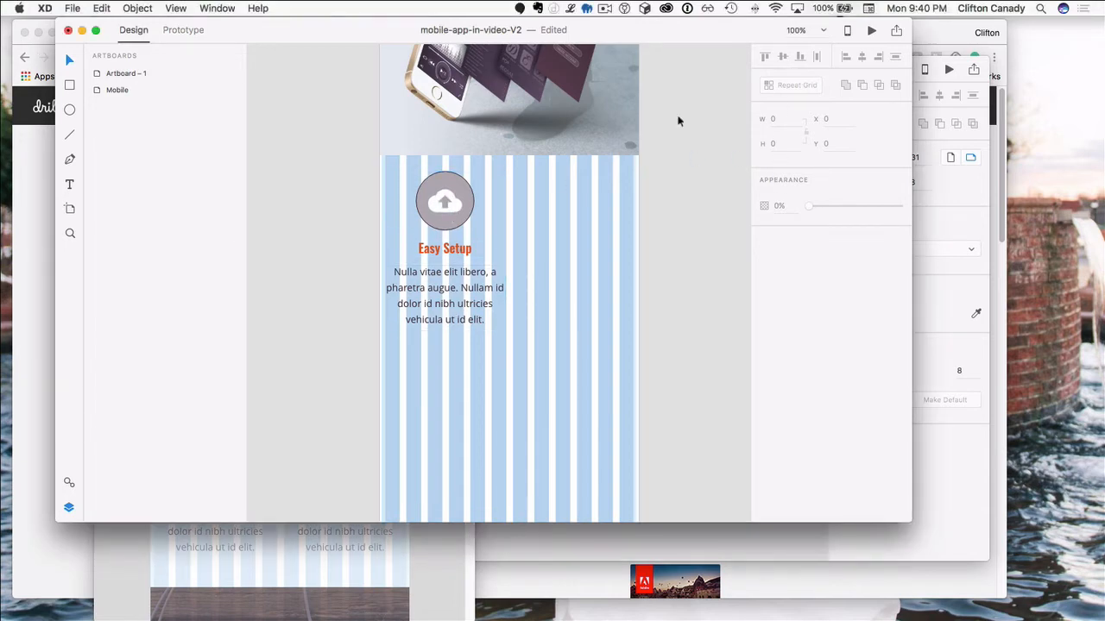
{"action": "left_click", "coordinate": [459, 187]}
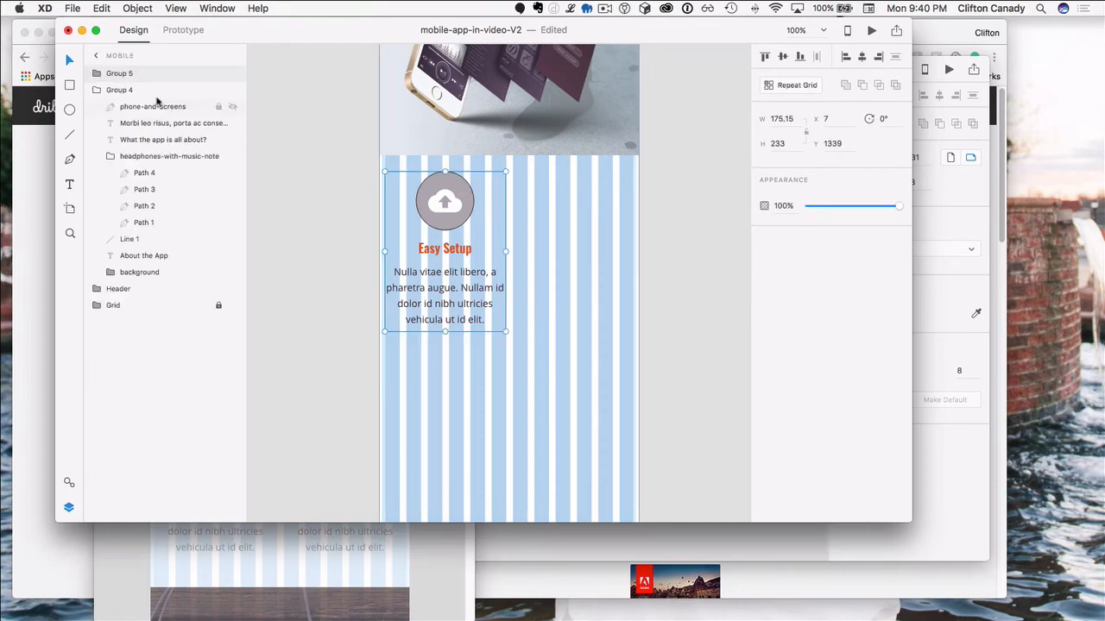
{"action": "double_click", "coordinate": [122, 73]}
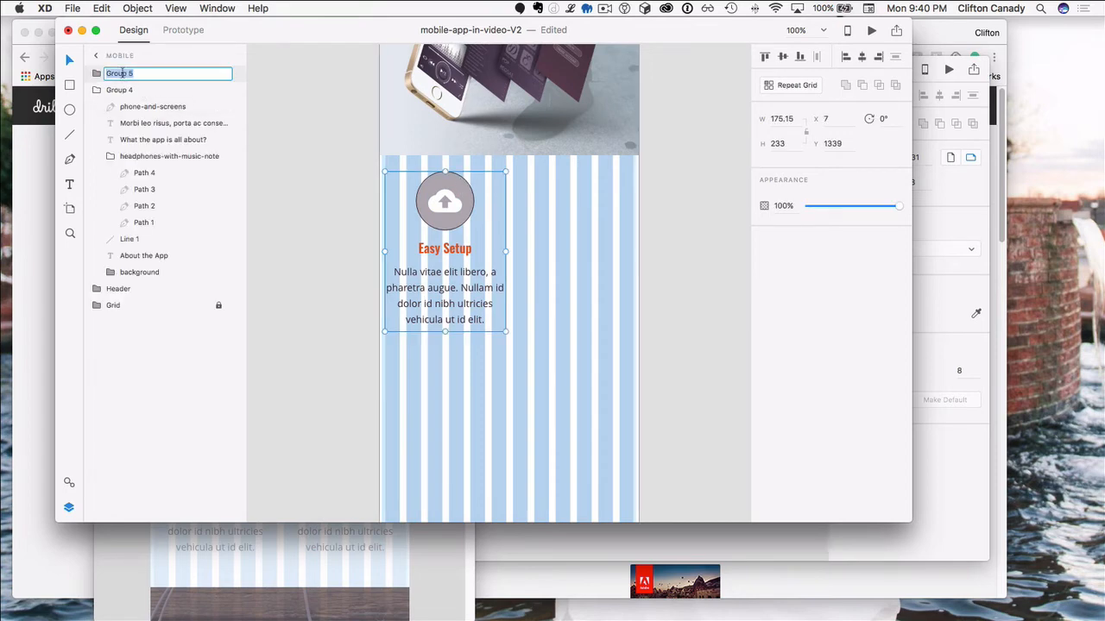
{"action": "type", "text": "feature"}
{"action": "key", "text": "Return"}
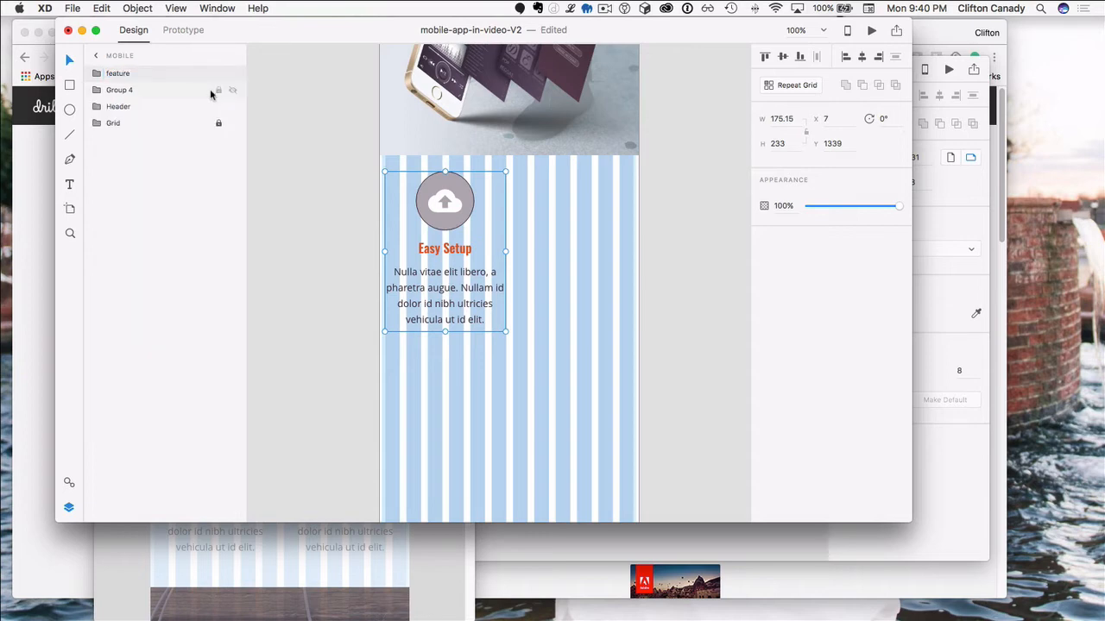
Step: Lock Group 4 and rename it as "About the app"
{"action": "left_click", "coordinate": [218, 89]}
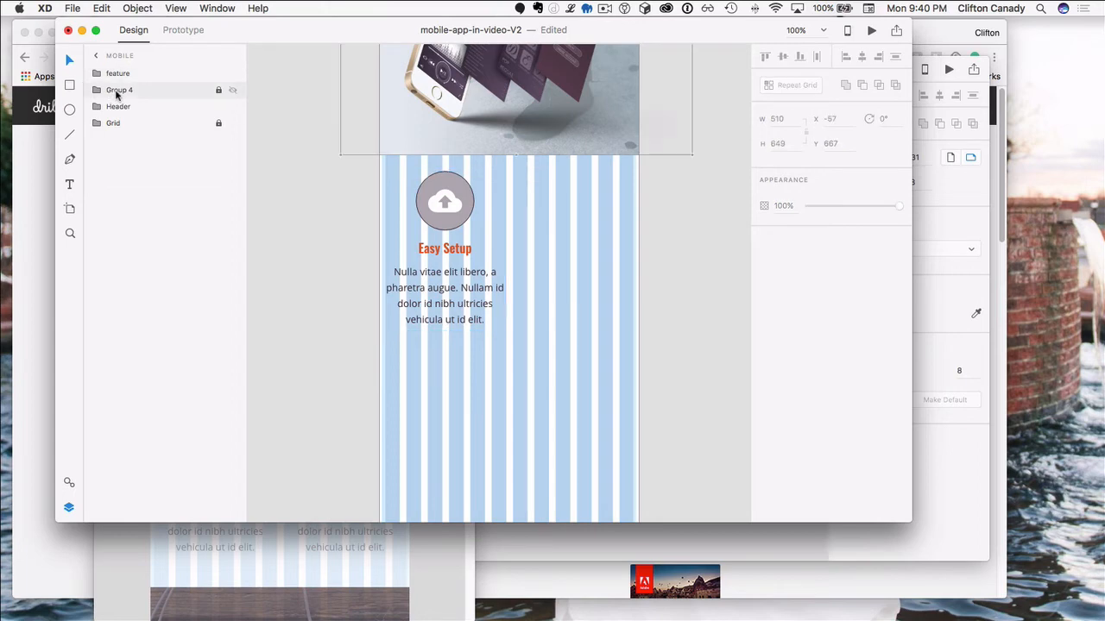
{"action": "double_click", "coordinate": [116, 93]}
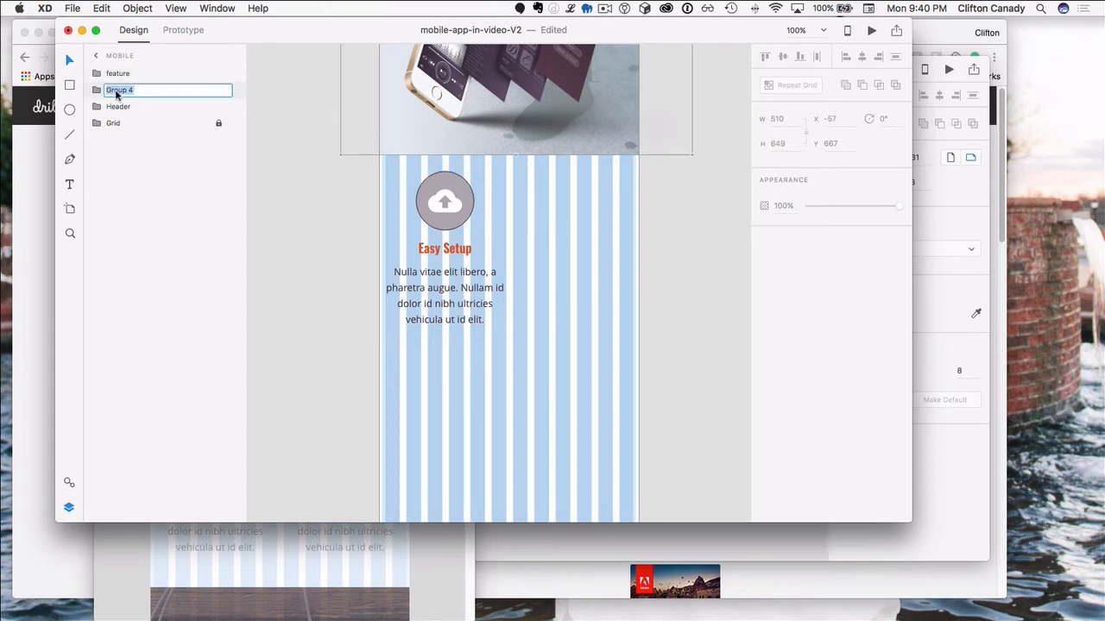
{"action": "type", "text": "About the app"}
{"action": "key", "text": "Return"}
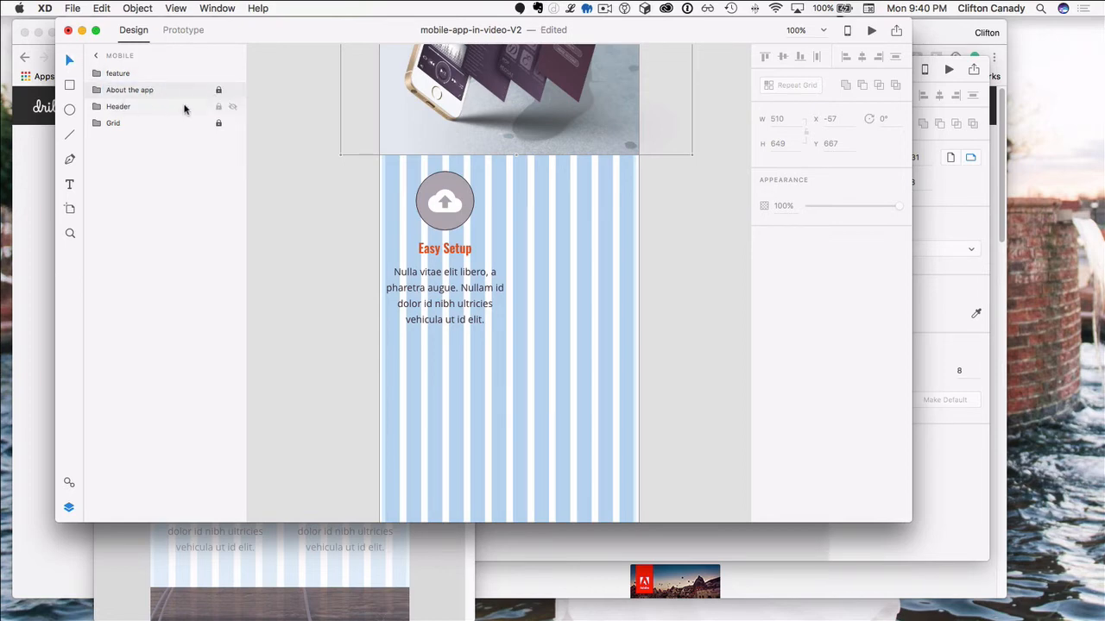
Step: Lock the Header group and select the feature group in the layers
{"action": "scroll", "coordinate": [253, 258], "scroll_direction": "up", "scroll_amount": 10}
{"action": "scroll", "coordinate": [254, 255], "scroll_direction": "up", "scroll_amount": 5}
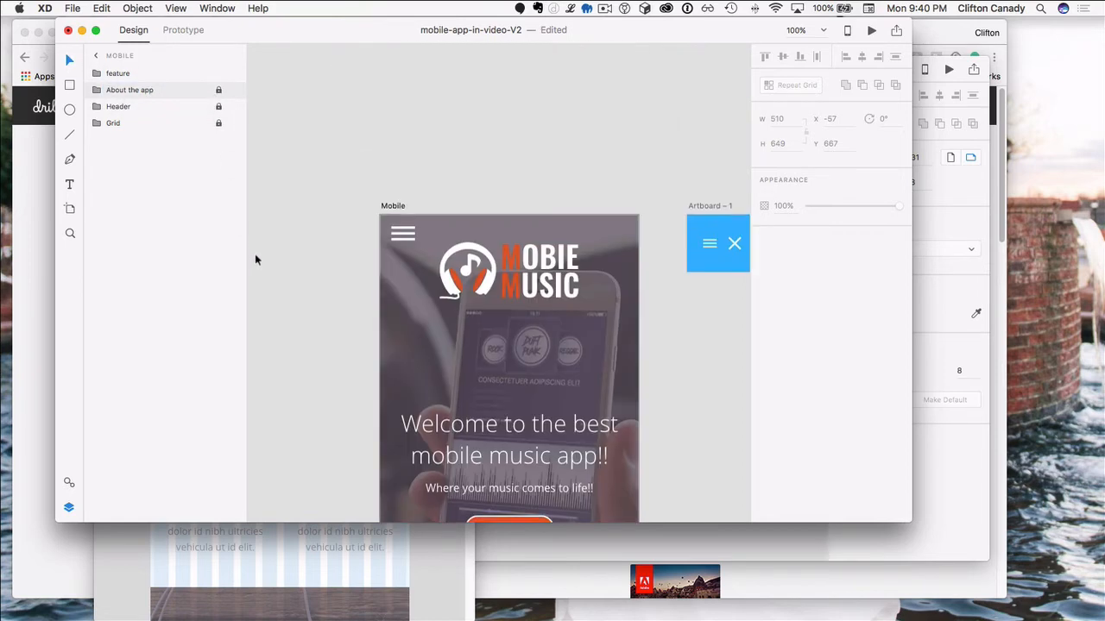
{"action": "scroll", "coordinate": [255, 255], "scroll_direction": "down", "scroll_amount": 6}
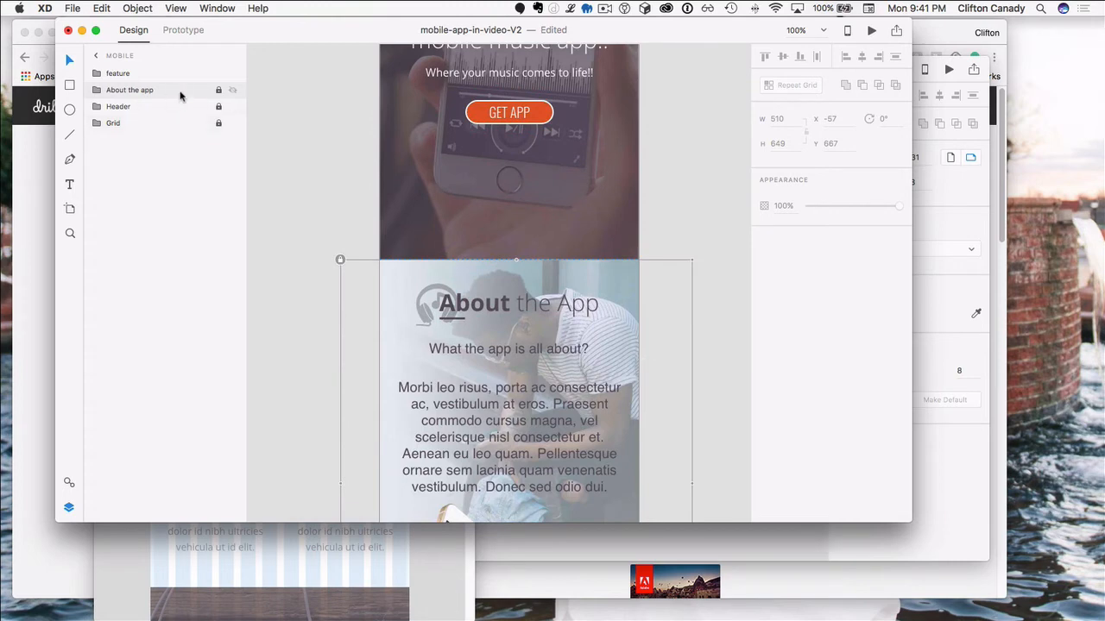
{"action": "left_click", "coordinate": [113, 74]}
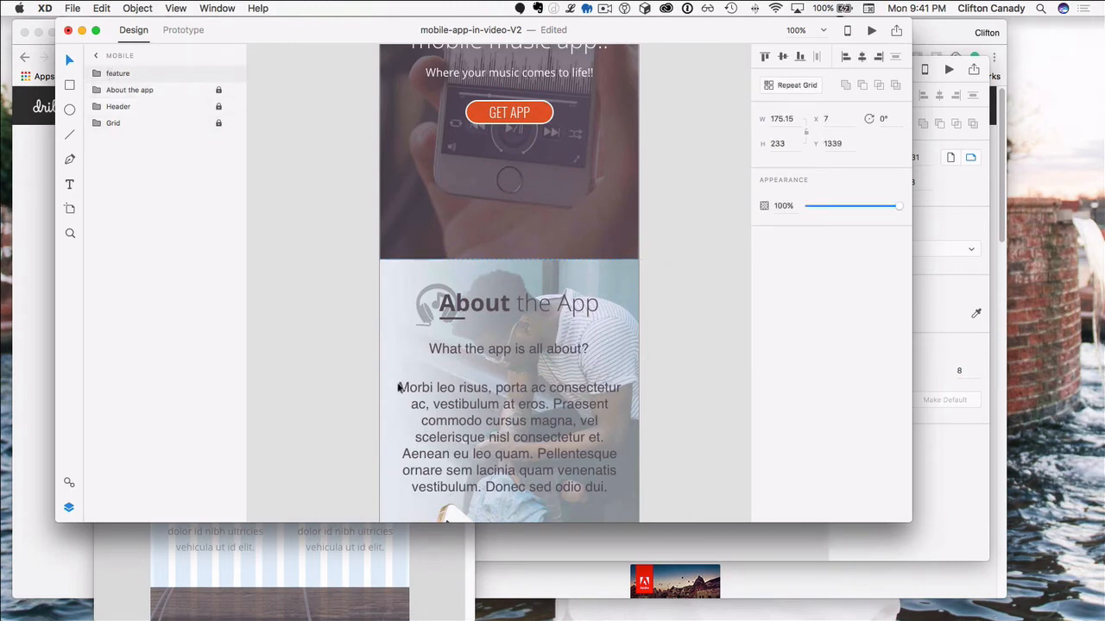
{"action": "scroll", "coordinate": [420, 389], "scroll_direction": "down", "scroll_amount": 10}
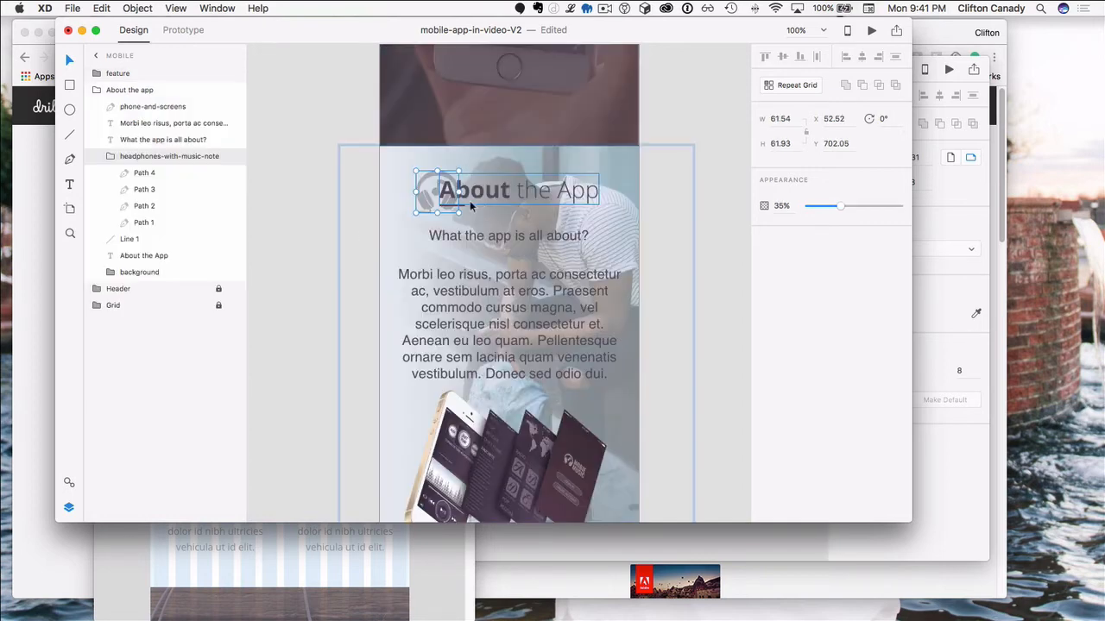
Step: Group the headphones icon with the About the App heading and save the group as a symbol in the assets
{"action": "left_click", "coordinate": [488, 197], "text": "shift"}
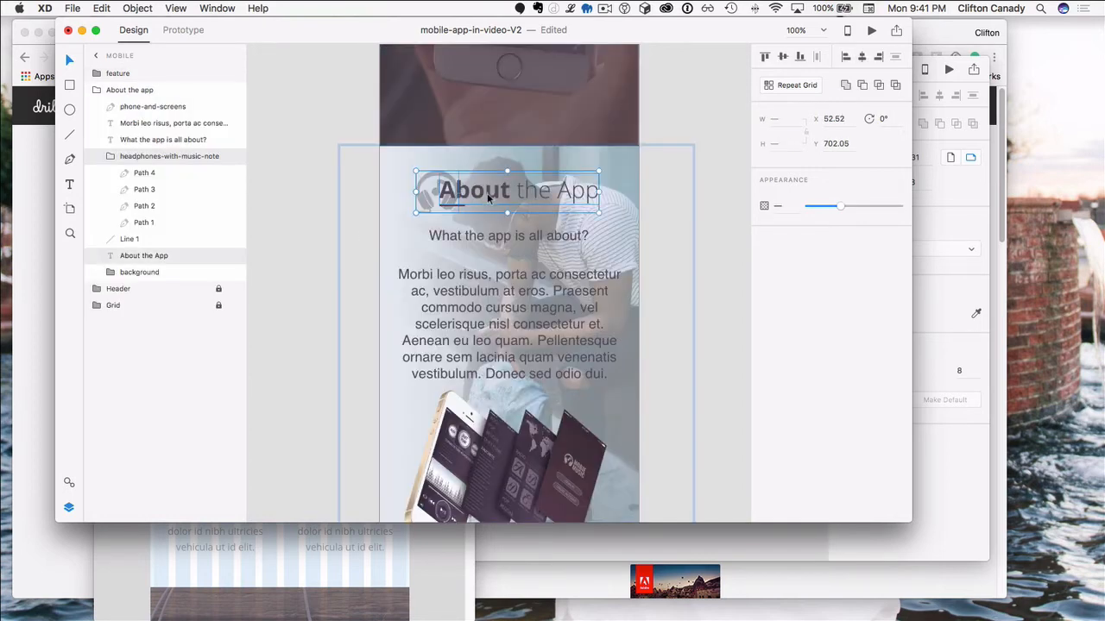
{"action": "right_click", "coordinate": [488, 198]}
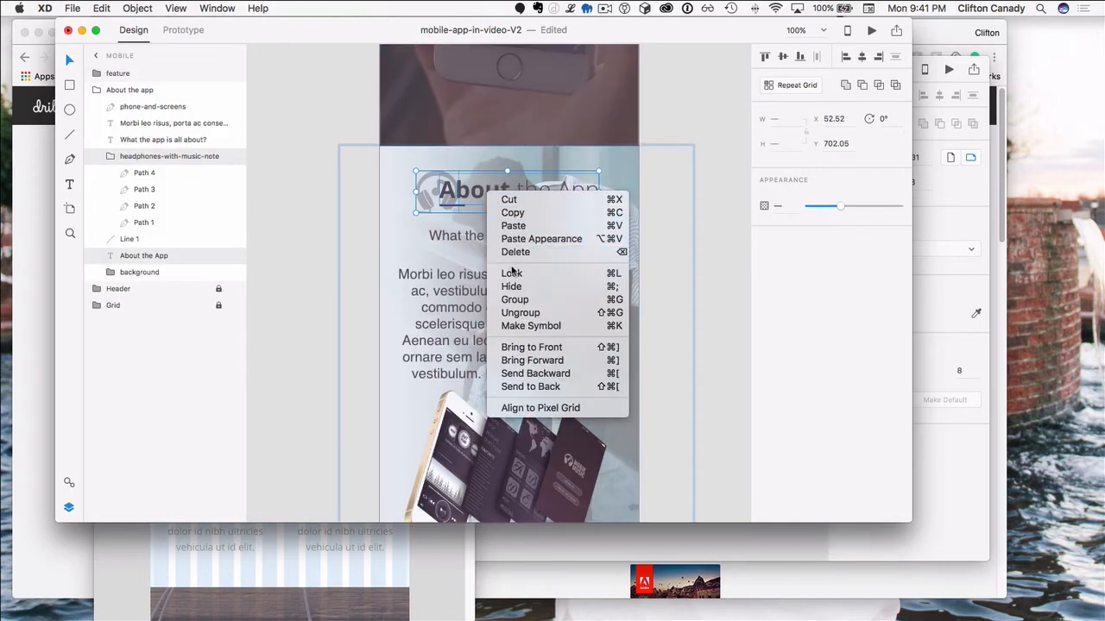
{"action": "key", "text": "Escape"}
{"action": "key", "text": "super+g"}
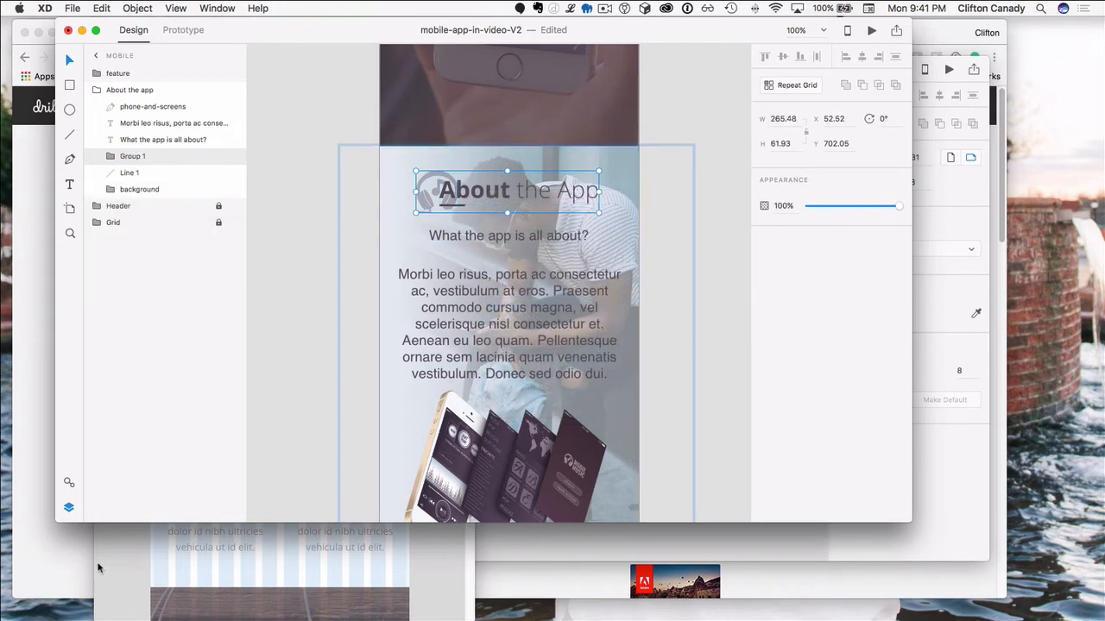
{"action": "left_click", "coordinate": [68, 509]}
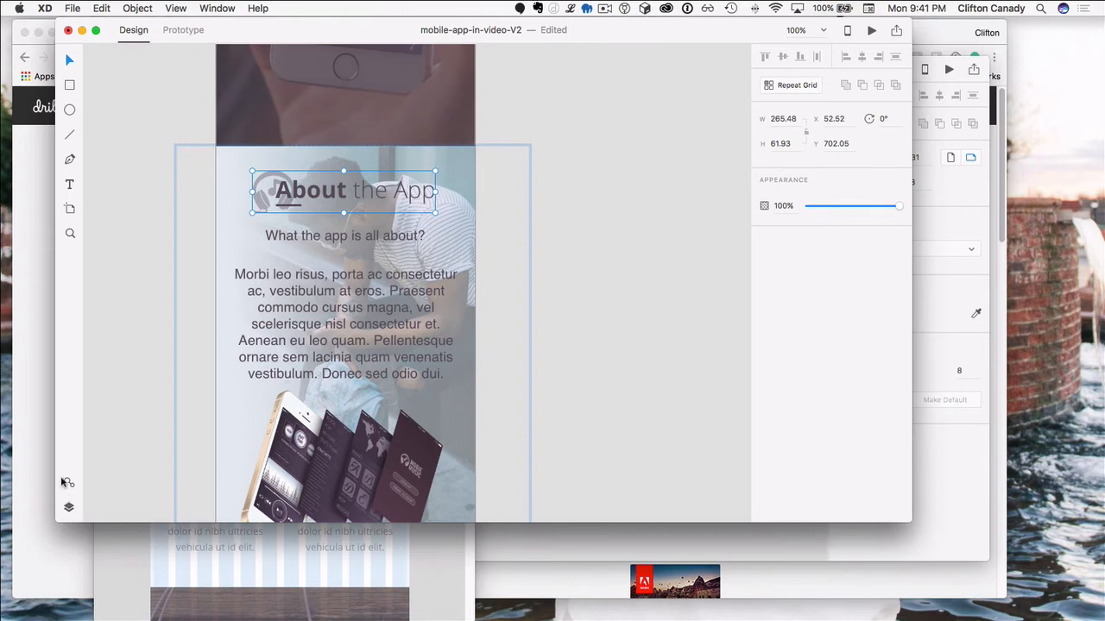
{"action": "left_click", "coordinate": [68, 482]}
{"action": "left_click", "coordinate": [232, 342]}
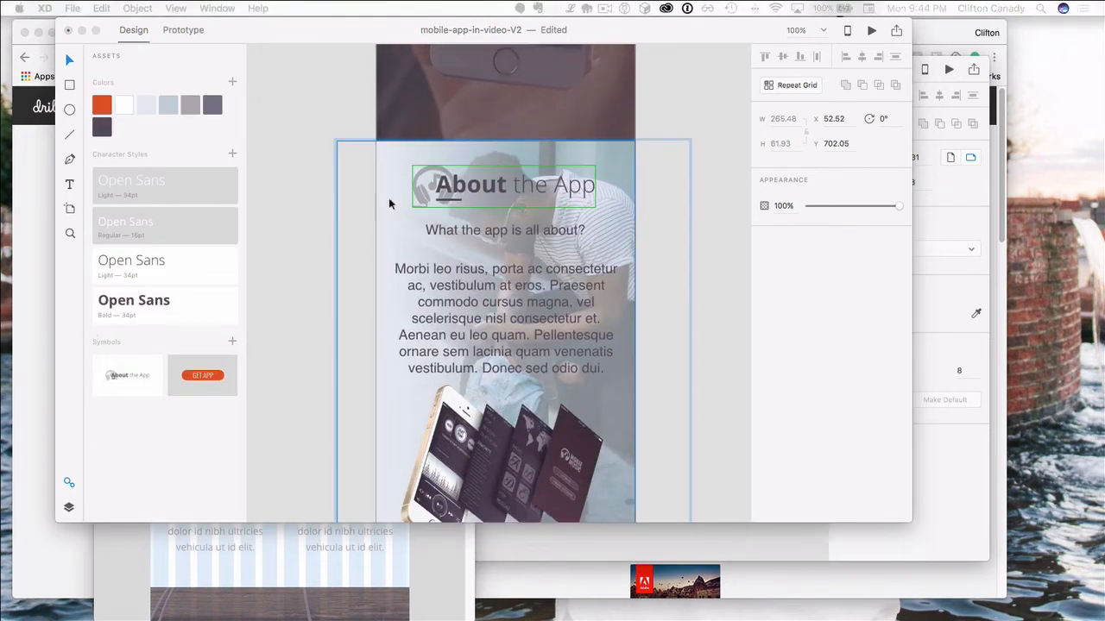
Step: Place an instance of the About the App heading symbol on the column grid above the Easy Setup feature
{"action": "scroll", "coordinate": [354, 510], "scroll_direction": "down", "scroll_amount": 5}
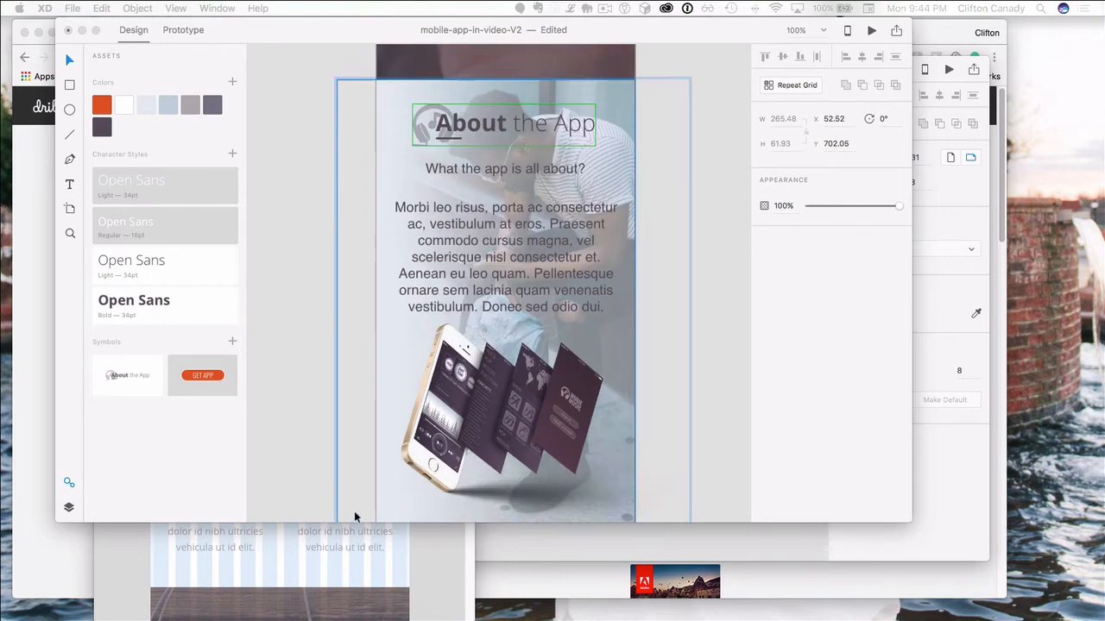
{"action": "left_click", "coordinate": [127, 374]}
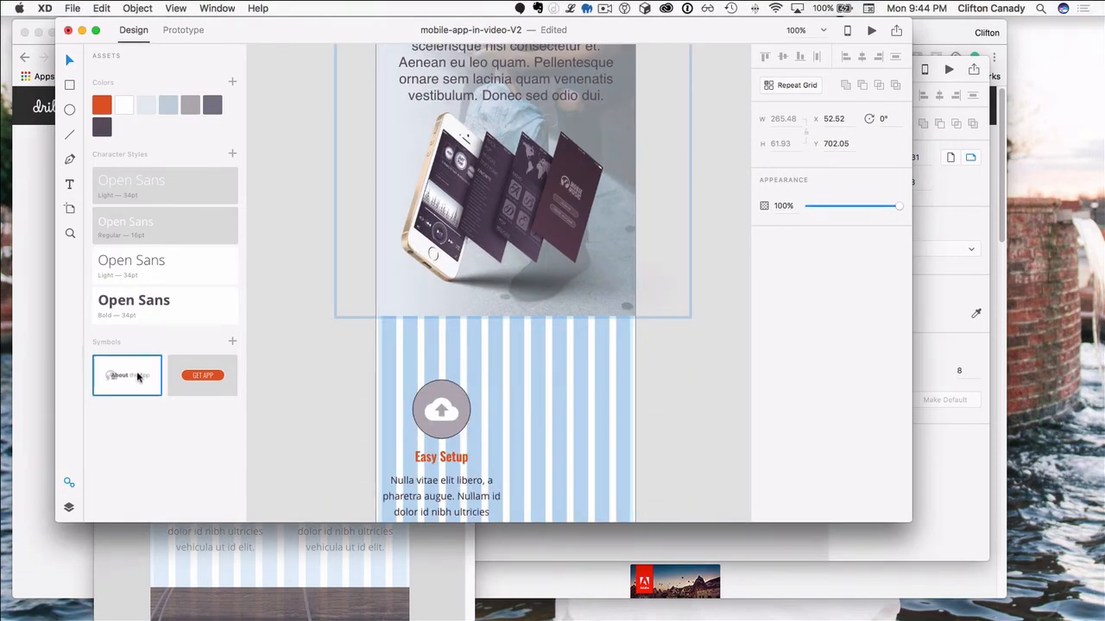
{"action": "left_click_drag", "start_coordinate": [137, 377], "coordinate": [462, 121]}
{"action": "scroll", "coordinate": [345, 386], "scroll_direction": "down", "scroll_amount": 5}
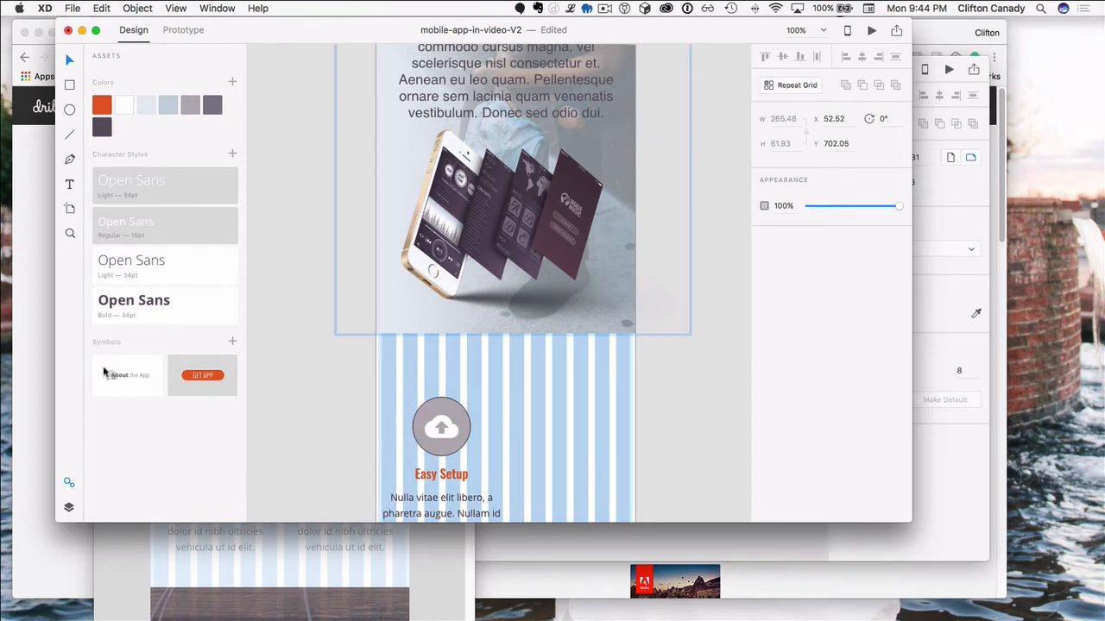
{"action": "left_click", "coordinate": [125, 382]}
{"action": "left_click_drag", "start_coordinate": [125, 382], "coordinate": [498, 369]}
{"action": "scroll", "coordinate": [506, 458], "scroll_direction": "down", "scroll_amount": 2}
{"action": "left_click", "coordinate": [360, 373]}
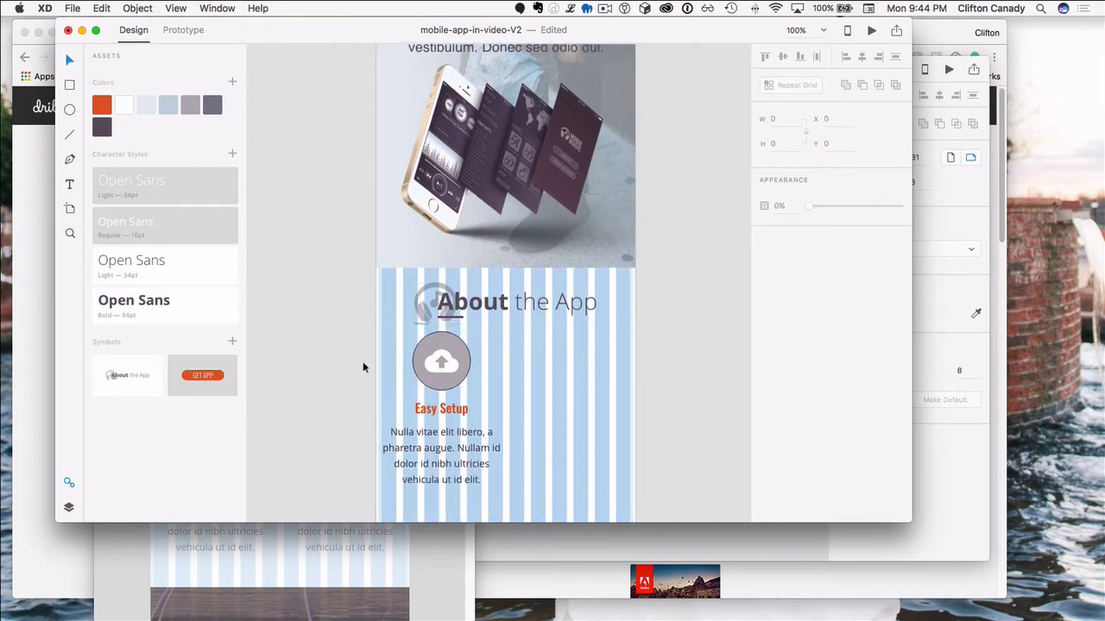
Step: Move the Easy Setup feature group down to X 3, Y 1439, leaving space below the heading
{"action": "left_click_drag", "start_coordinate": [362, 368], "coordinate": [497, 466]}
{"action": "left_click_drag", "start_coordinate": [442, 363], "coordinate": [440, 387]}
{"action": "left_click", "coordinate": [299, 377]}
{"action": "scroll", "coordinate": [320, 389], "scroll_direction": "down", "scroll_amount": 2}
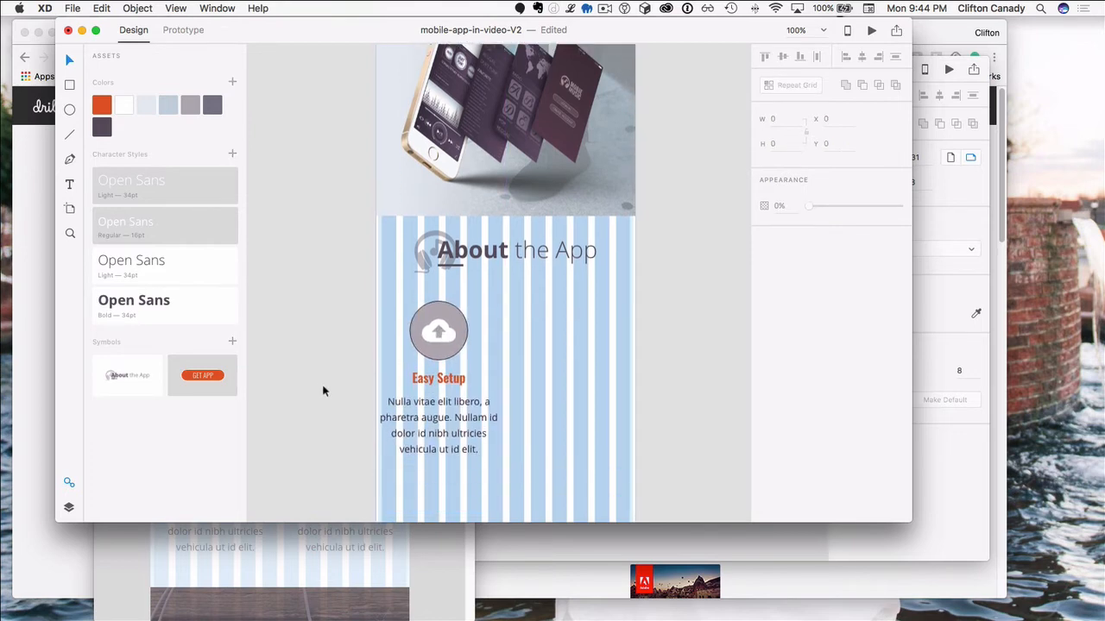
Step: Turn the feature group into a repeat grid and extend it sideways to two columns
{"action": "left_click", "coordinate": [438, 320]}
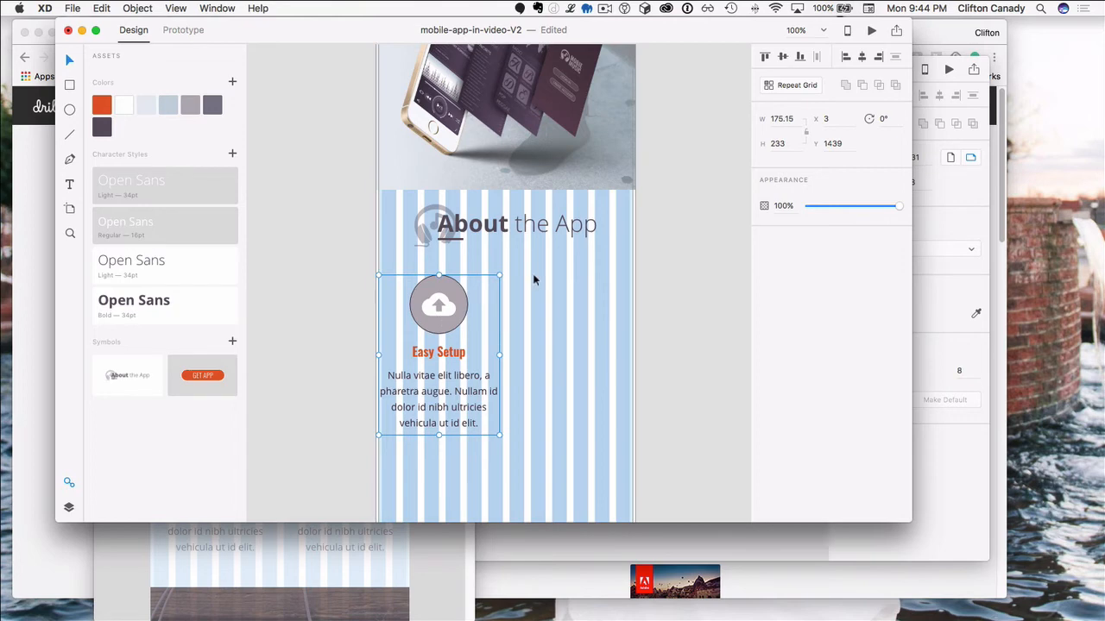
{"action": "left_click", "coordinate": [469, 223]}
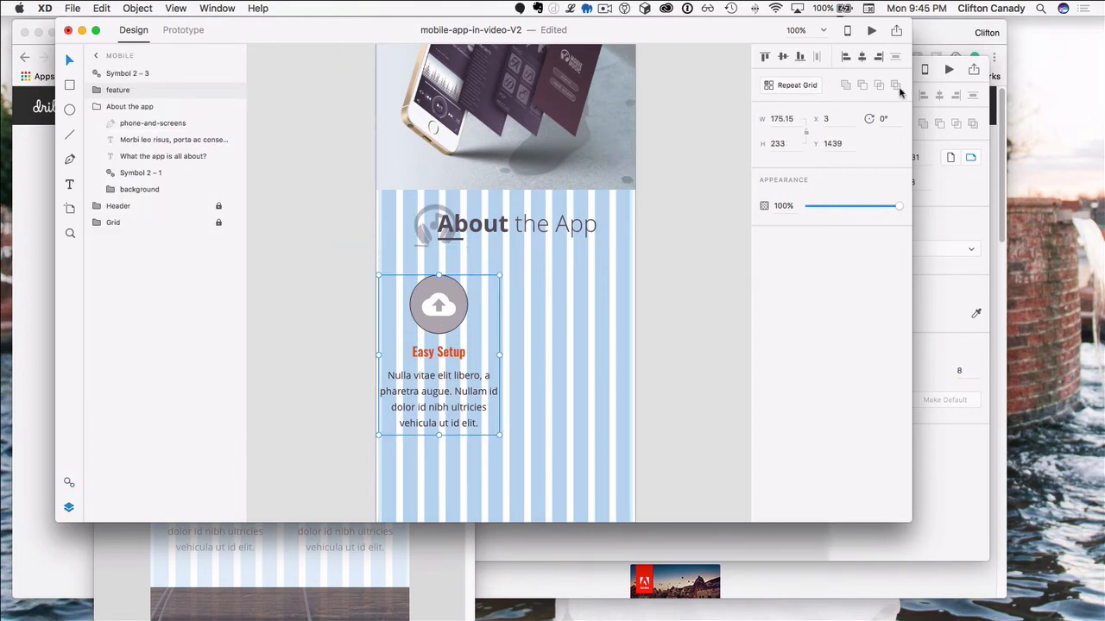
{"action": "left_click", "coordinate": [801, 85]}
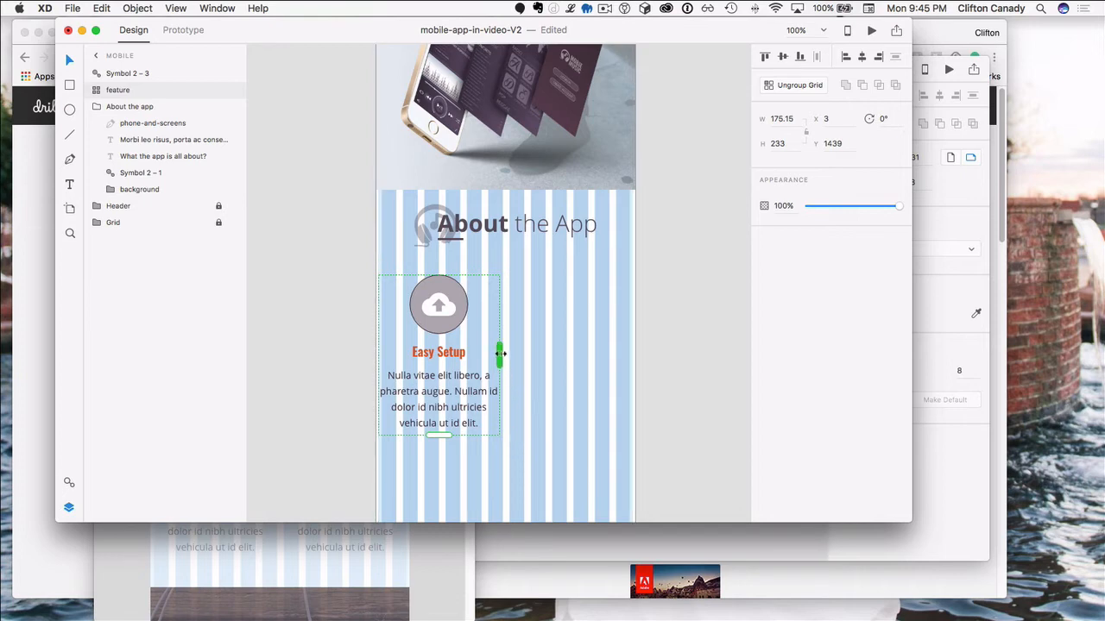
{"action": "left_click_drag", "start_coordinate": [500, 353], "coordinate": [647, 382]}
Step: Narrow the gap between the two feature columns to make the repeat grid 378.15 wide and nudge it to X 6
{"action": "mouse_move", "coordinate": [507, 362]}
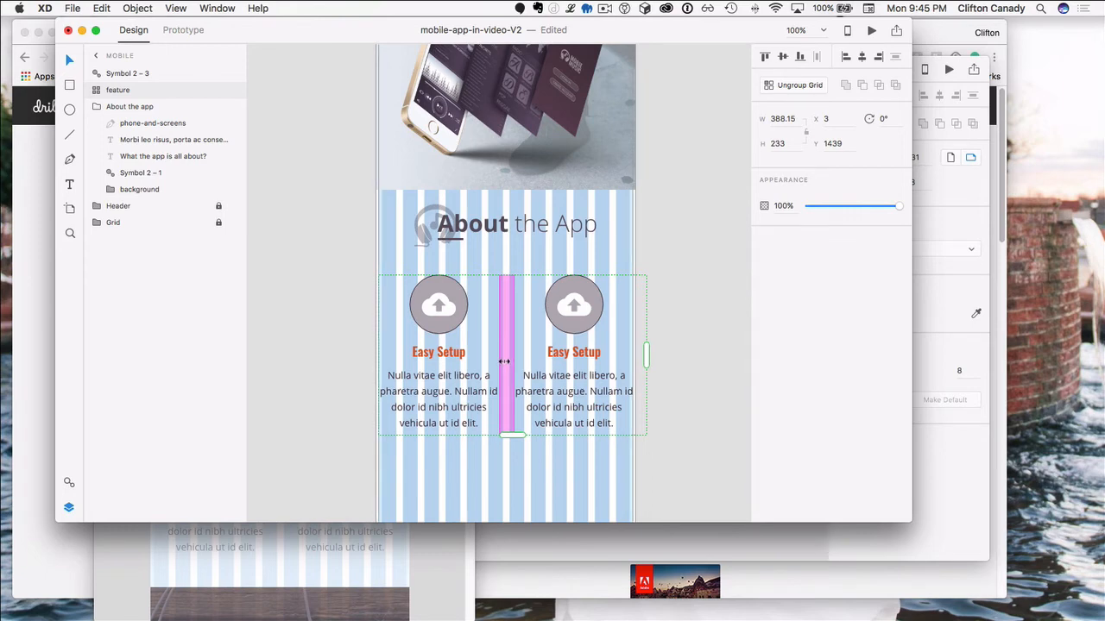
{"action": "left_click_drag", "start_coordinate": [508, 361], "coordinate": [503, 358]}
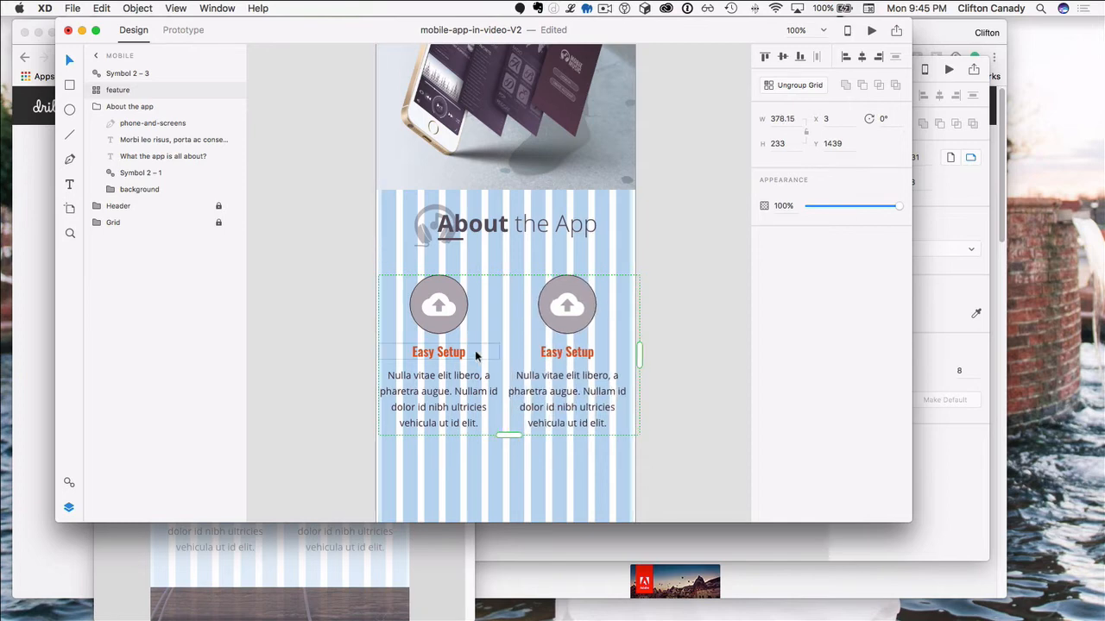
{"action": "key", "text": "Escape"}
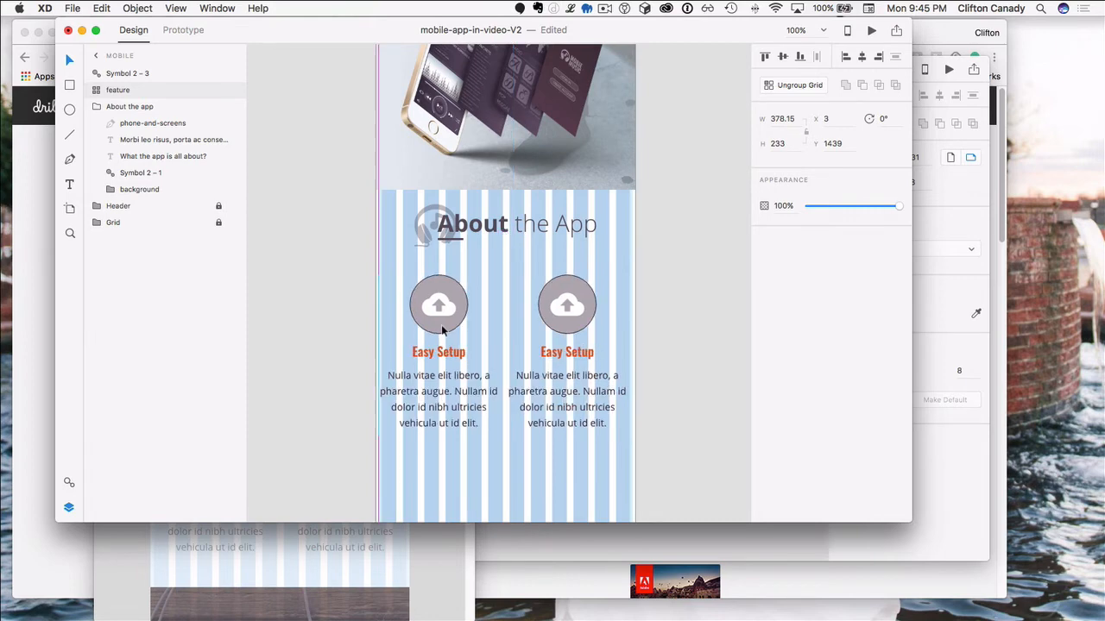
{"action": "left_click", "coordinate": [440, 327]}
{"action": "key", "text": "Right"}
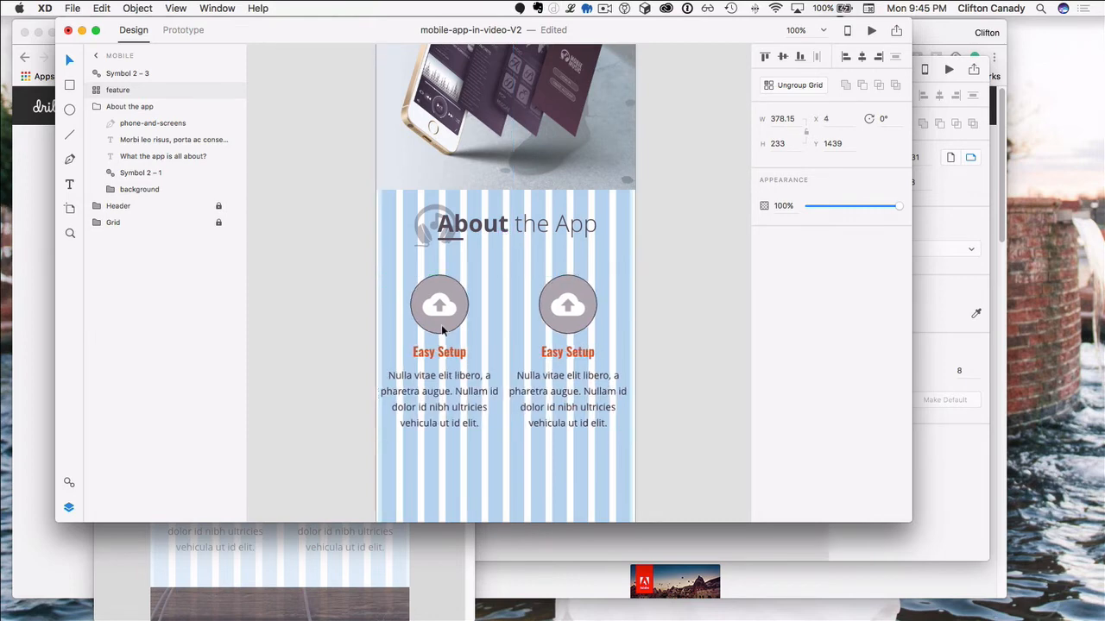
{"action": "key", "text": "Right"}
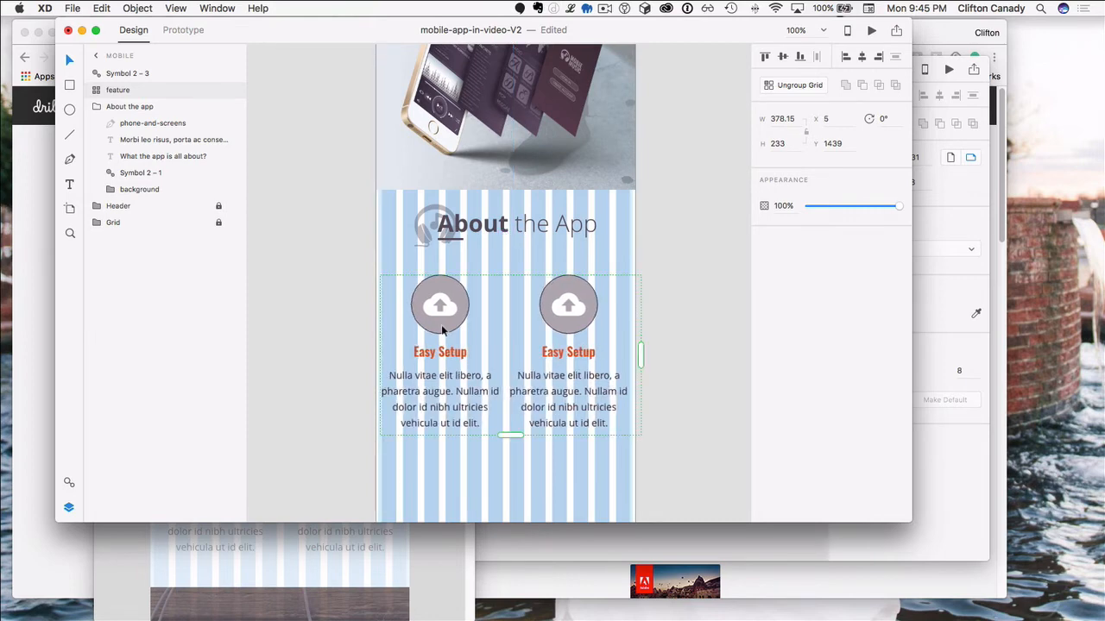
{"action": "key", "text": "Right"}
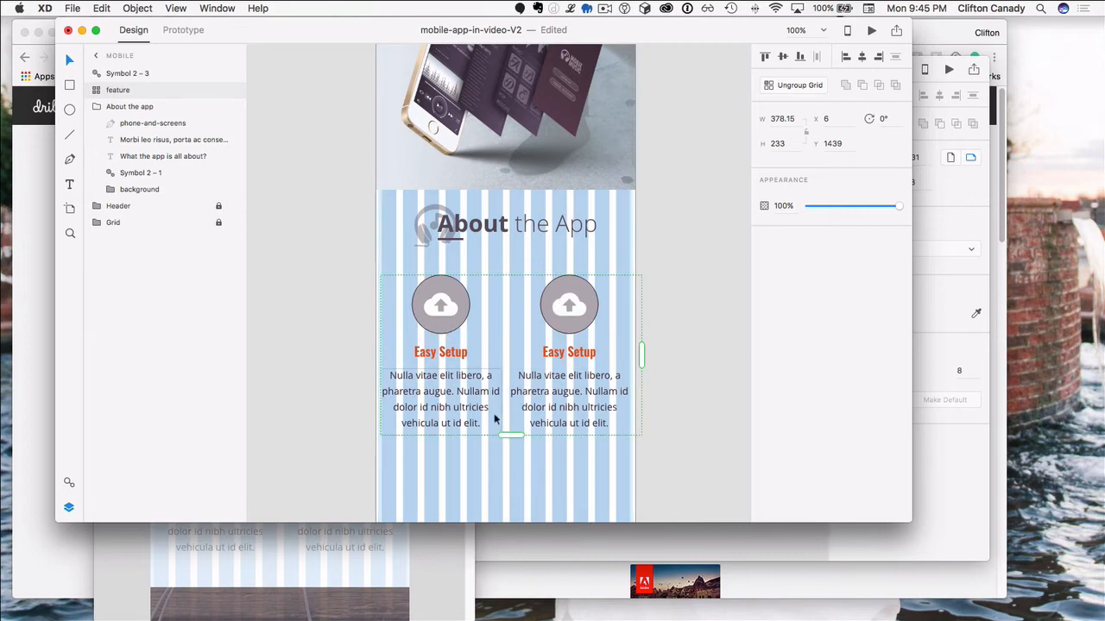
Step: Extend the feature repeat grid downward to add a second row of features
{"action": "scroll", "coordinate": [494, 420], "scroll_direction": "down", "scroll_amount": 5}
{"action": "left_click_drag", "start_coordinate": [510, 312], "coordinate": [506, 456]}
{"action": "left_click", "coordinate": [314, 352]}
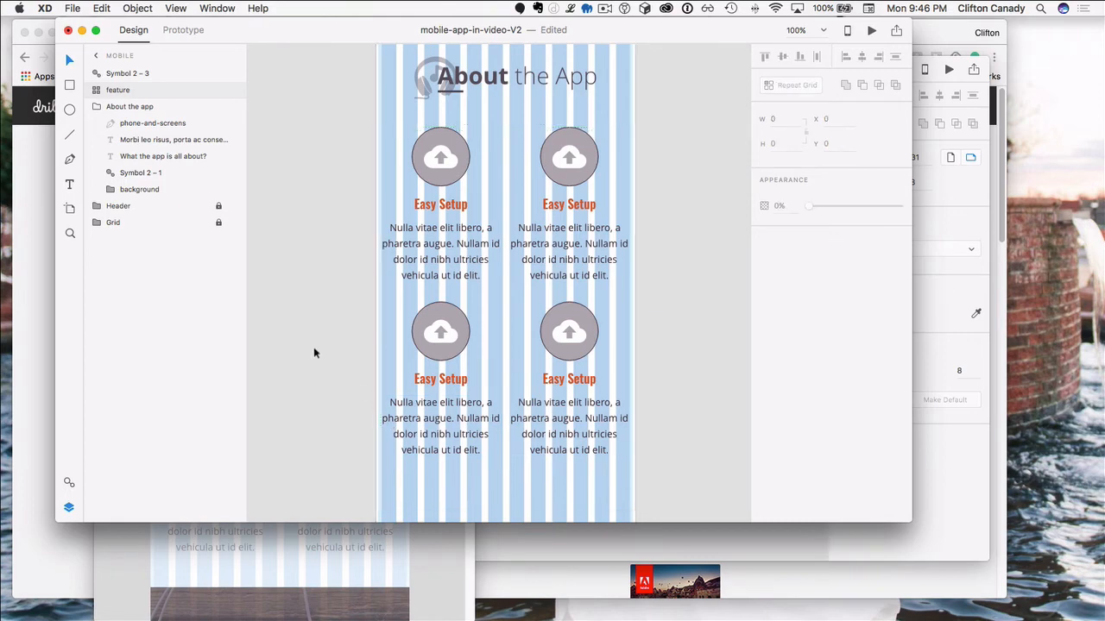
Step: Replace the titles of the two features in the first row with the sample texts "vhjgfhf" and "hjg"
{"action": "left_click", "coordinate": [425, 210]}
{"action": "double_click", "coordinate": [425, 207]}
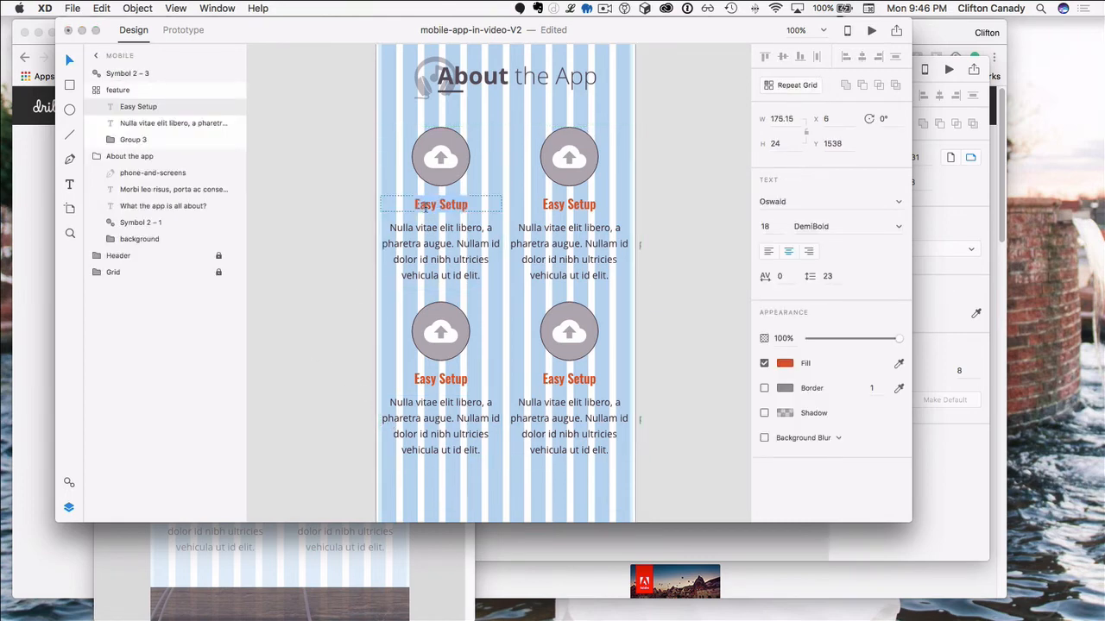
{"action": "type", "text": "vhjgfhf"}
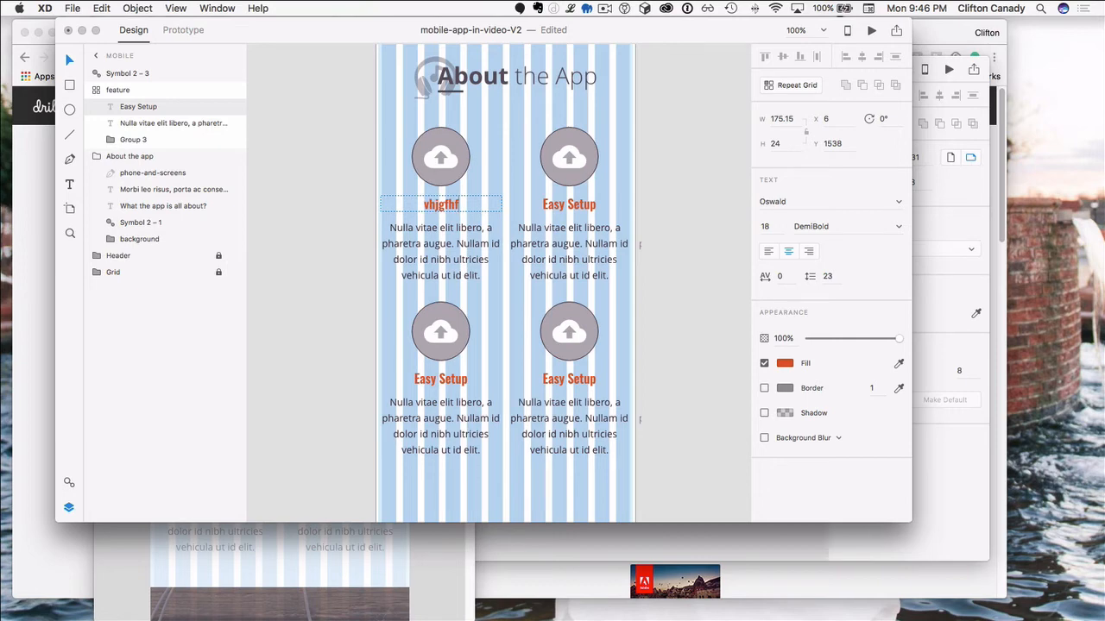
{"action": "key", "text": "Escape"}
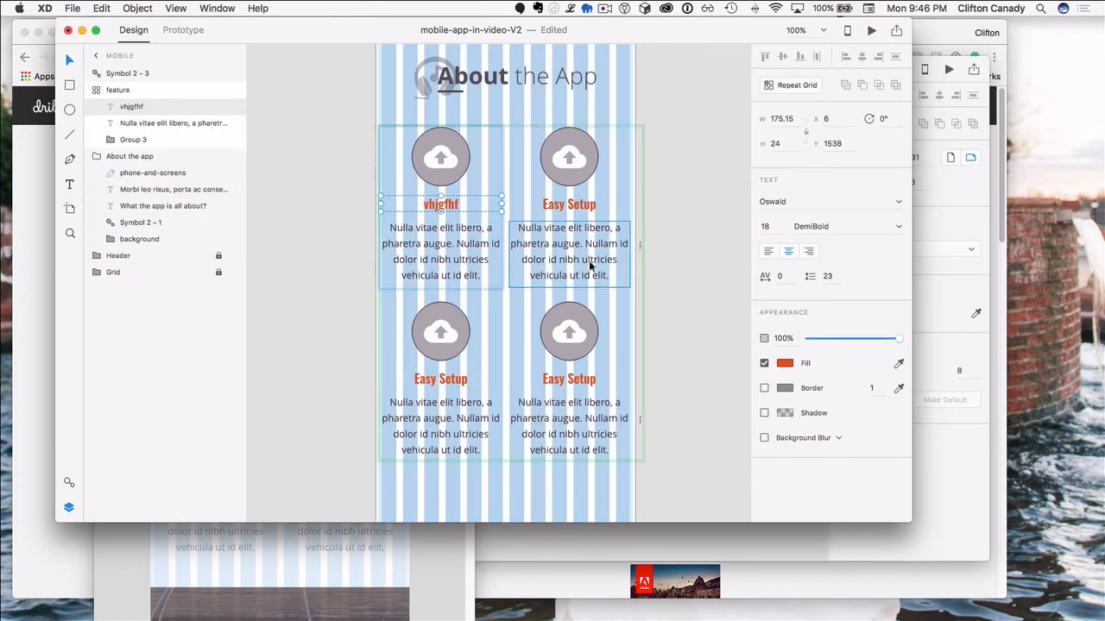
{"action": "left_click", "coordinate": [575, 209]}
{"action": "type", "text": "hjg"}
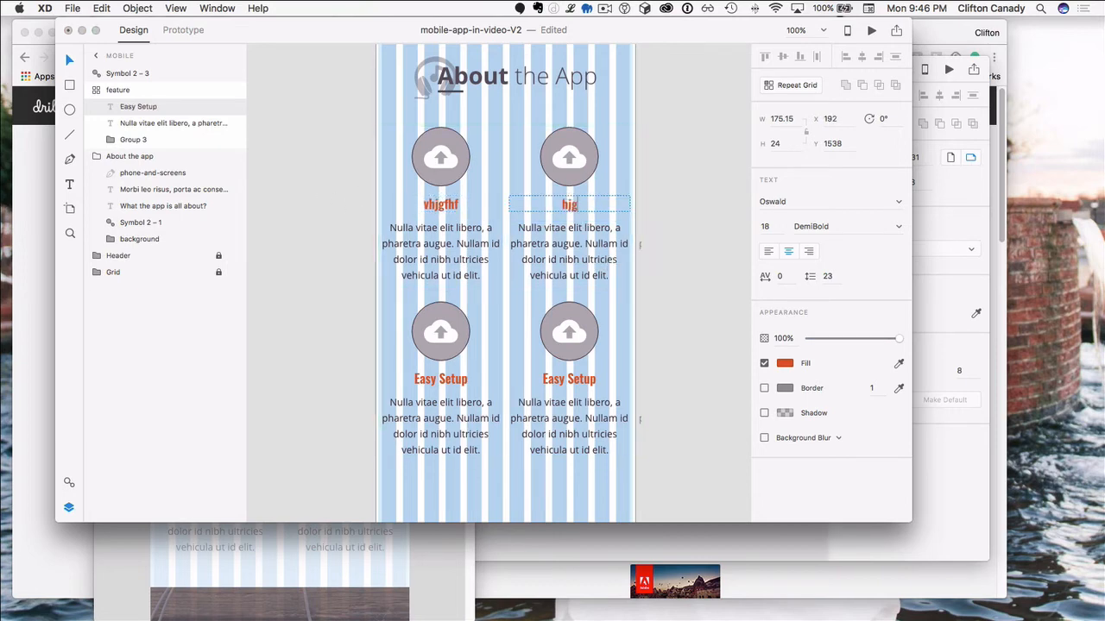
{"action": "key", "text": "Escape"}
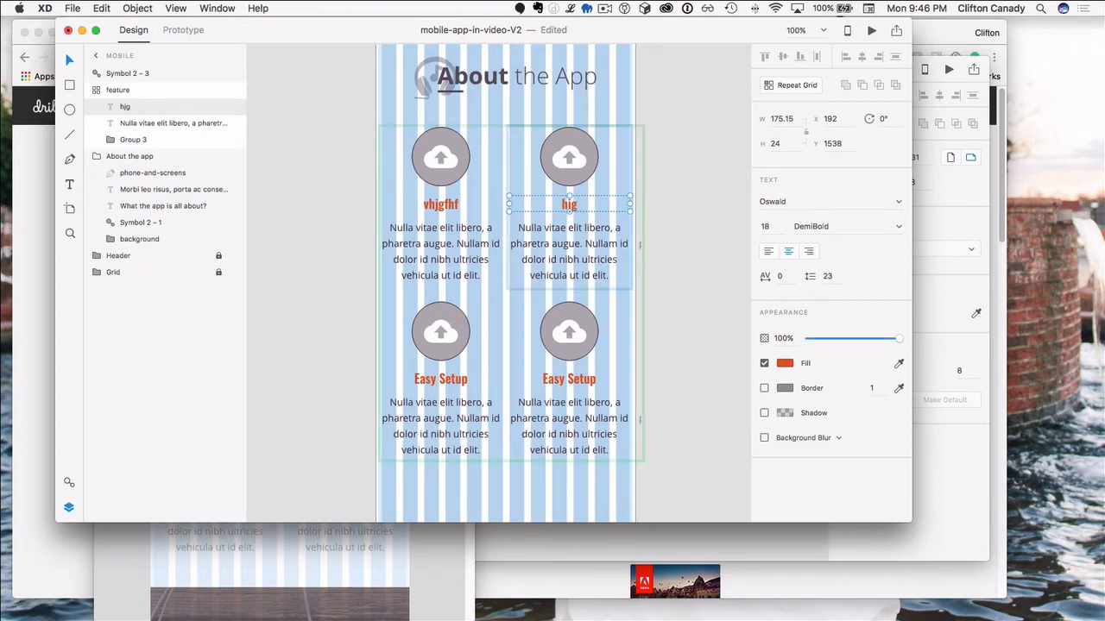
Step: Select the cloud icon group of the first feature inside the repeat grid
{"action": "key", "text": "super+Tab"}
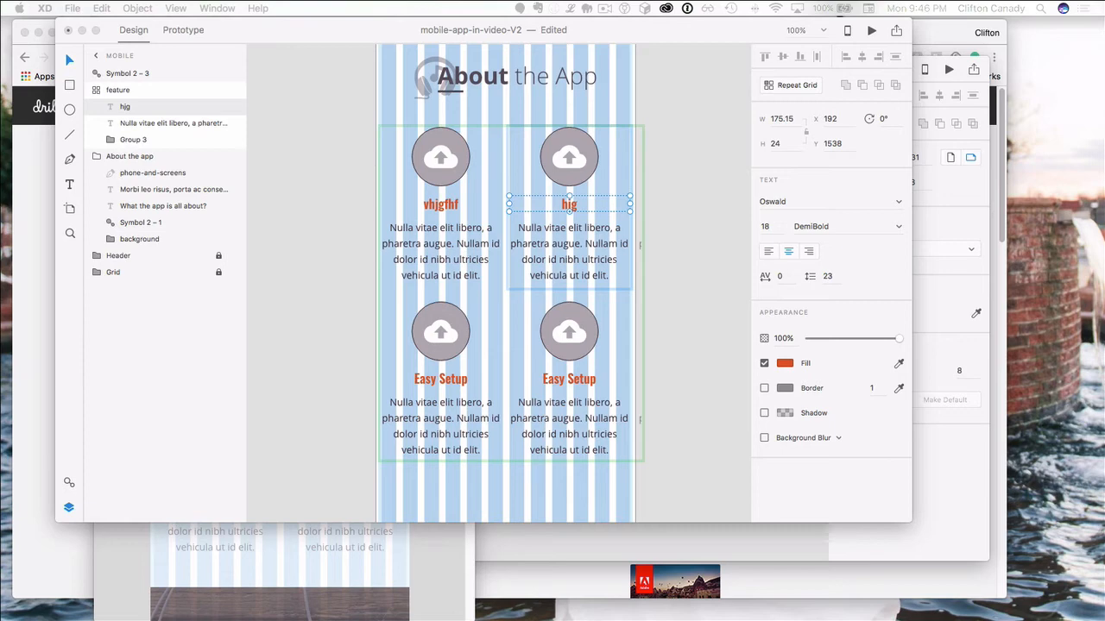
{"action": "left_click", "coordinate": [299, 190]}
{"action": "left_click", "coordinate": [440, 153]}
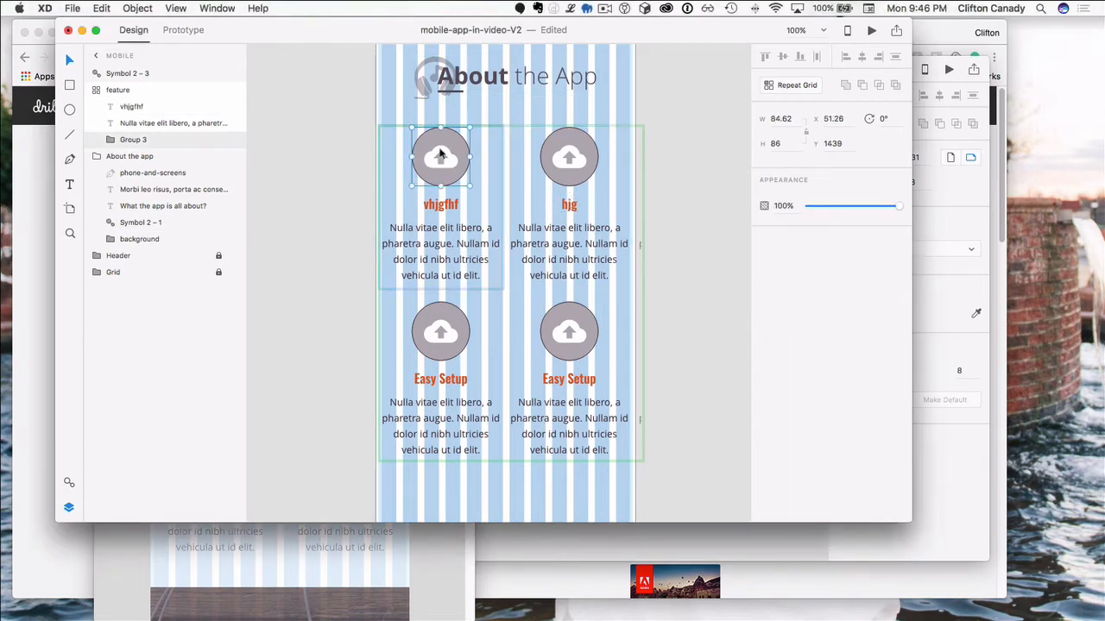
{"action": "left_click", "coordinate": [295, 176]}
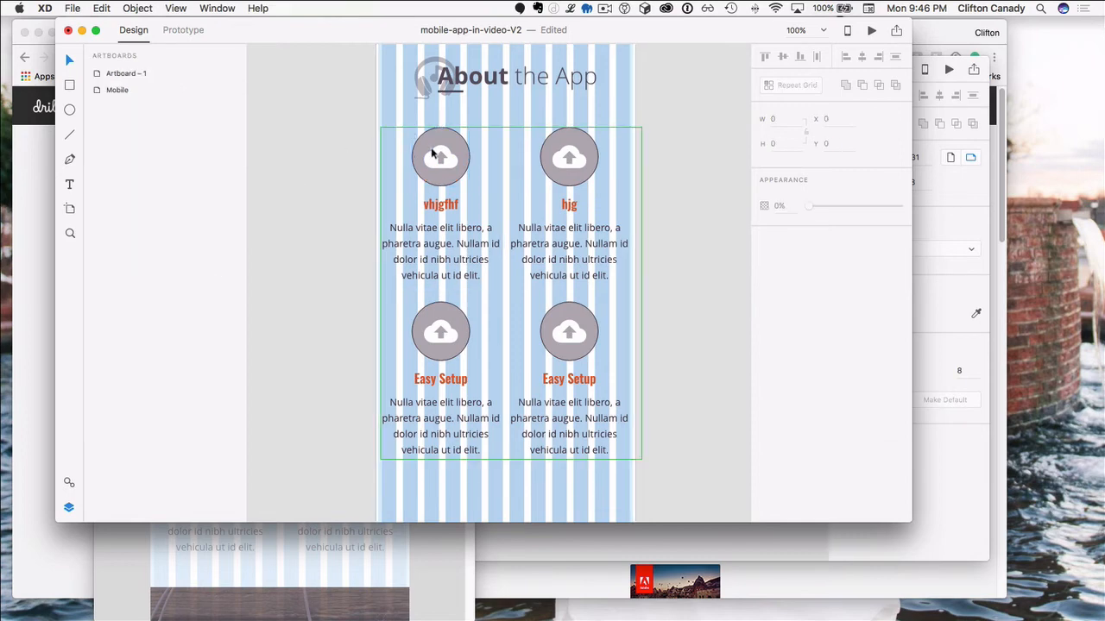
{"action": "left_click", "coordinate": [421, 154]}
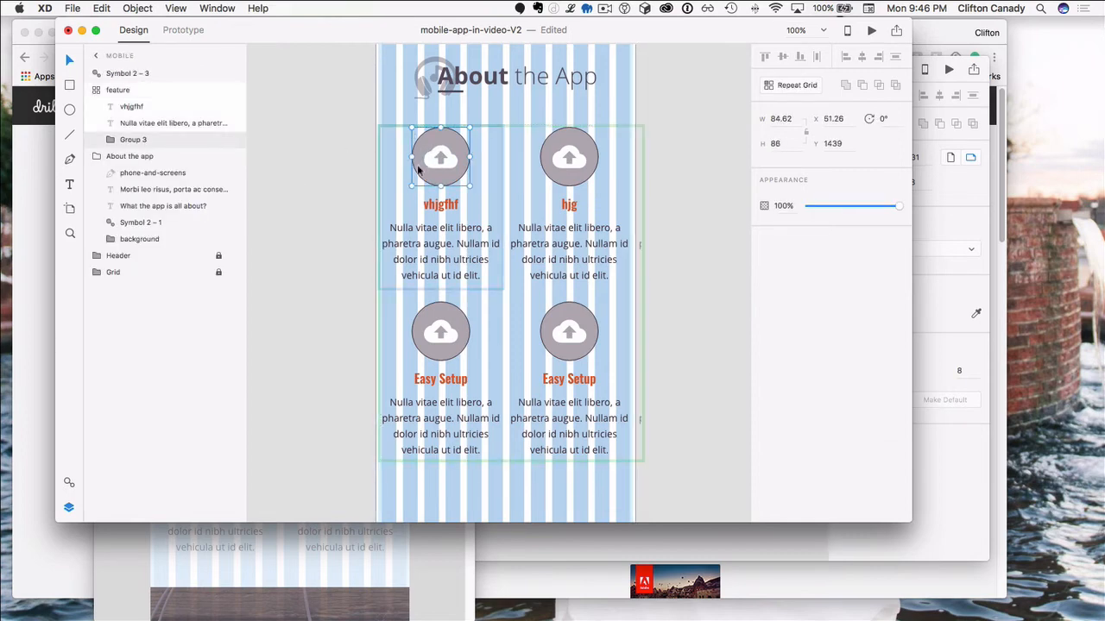
{"action": "double_click", "coordinate": [417, 170]}
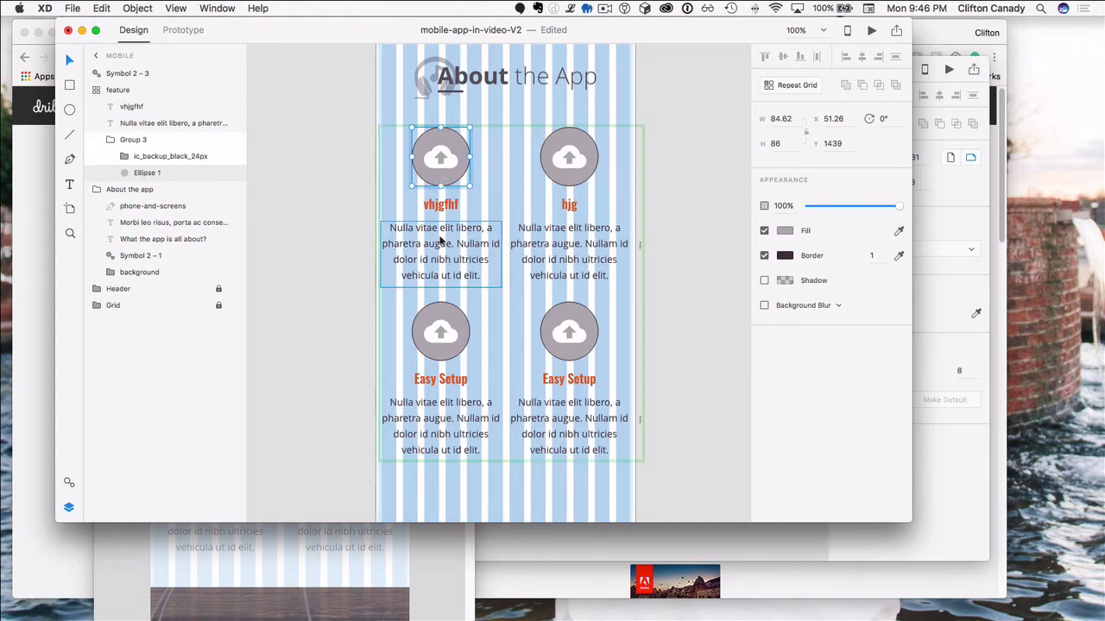
{"action": "double_click", "coordinate": [435, 179]}
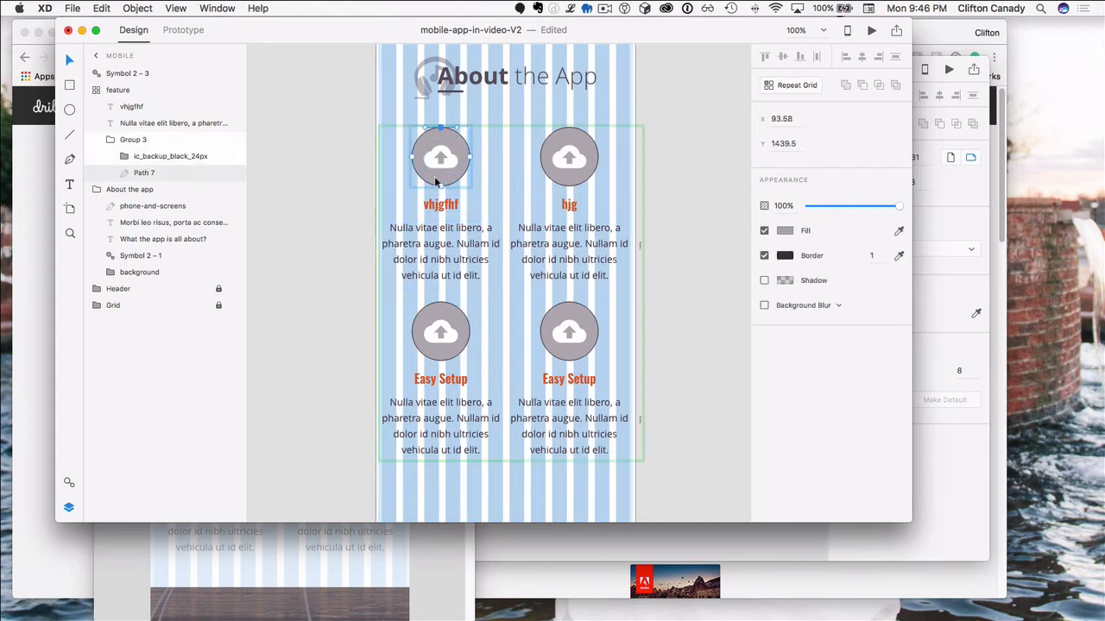
{"action": "key", "text": "BackSpace"}
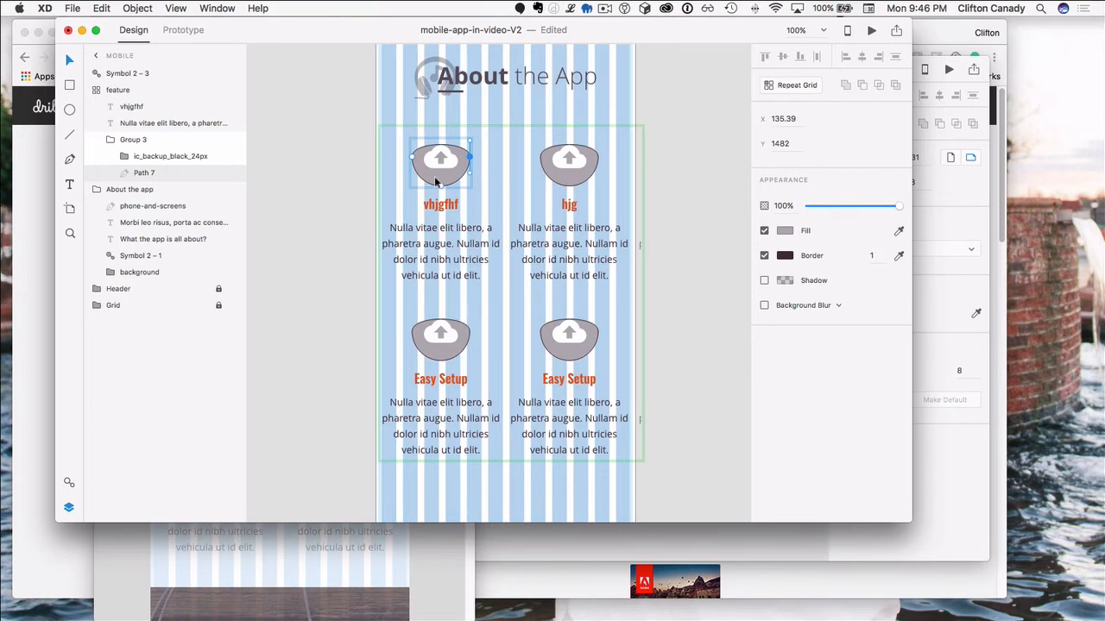
{"action": "key", "text": "super+z"}
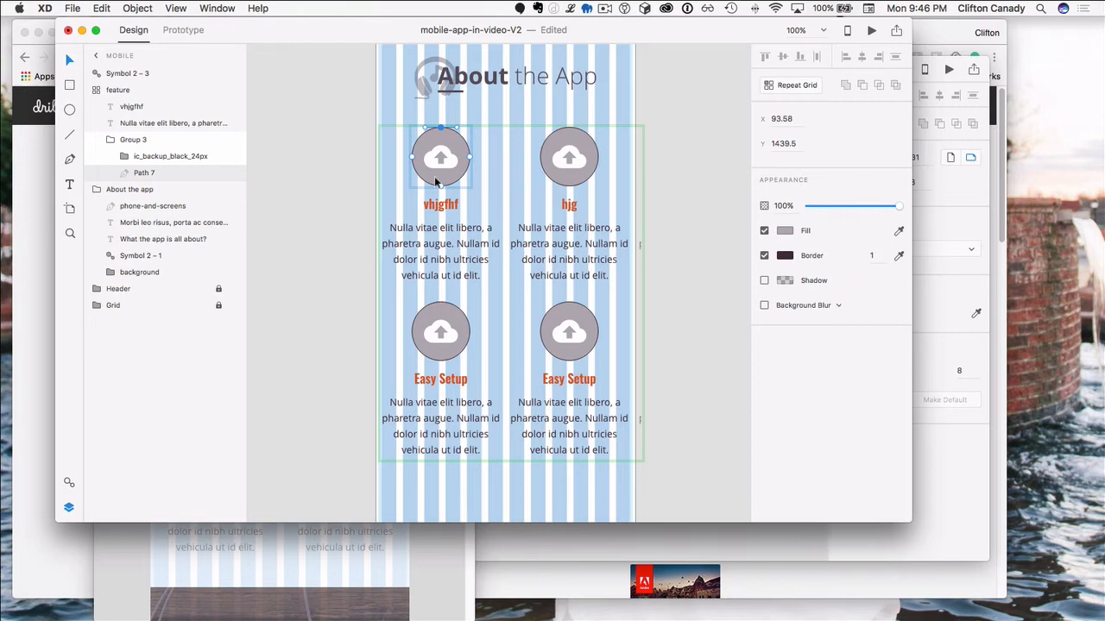
{"action": "left_click", "coordinate": [351, 164]}
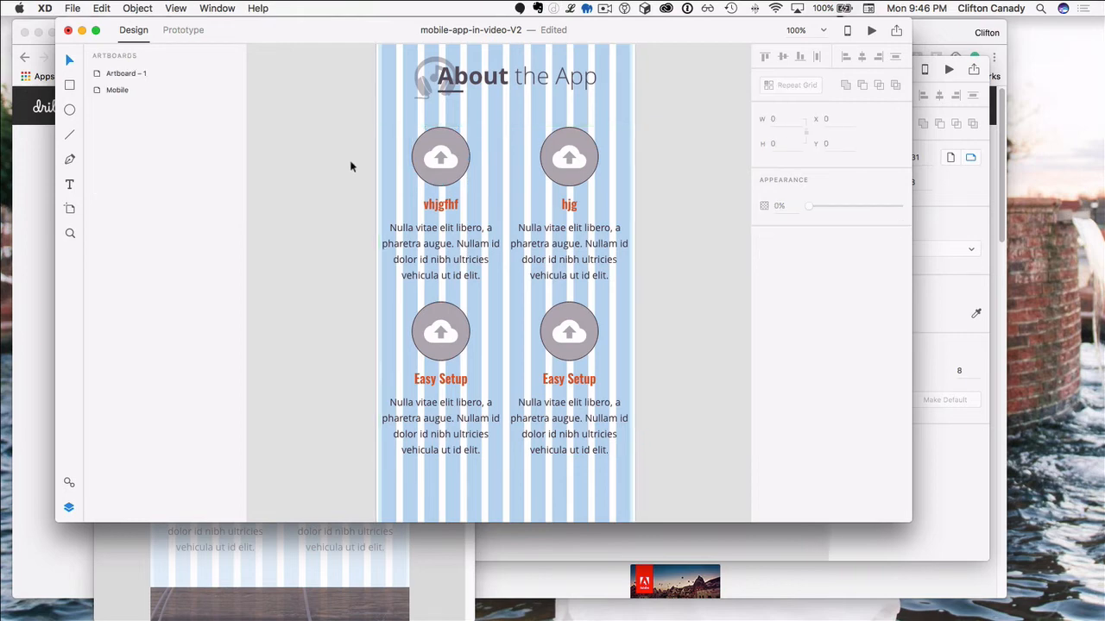
Step: Delete the repeat grid of features and bring back the four separately grouped feature blocks
{"action": "left_click", "coordinate": [435, 151]}
{"action": "key", "text": "Delete"}
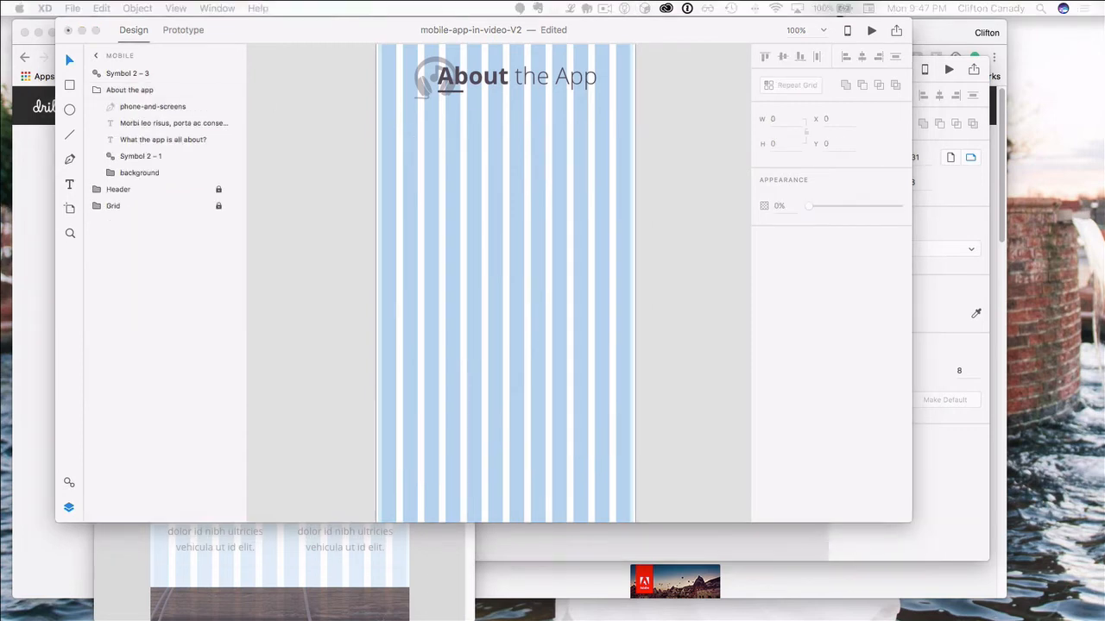
{"action": "key", "text": "super+z"}
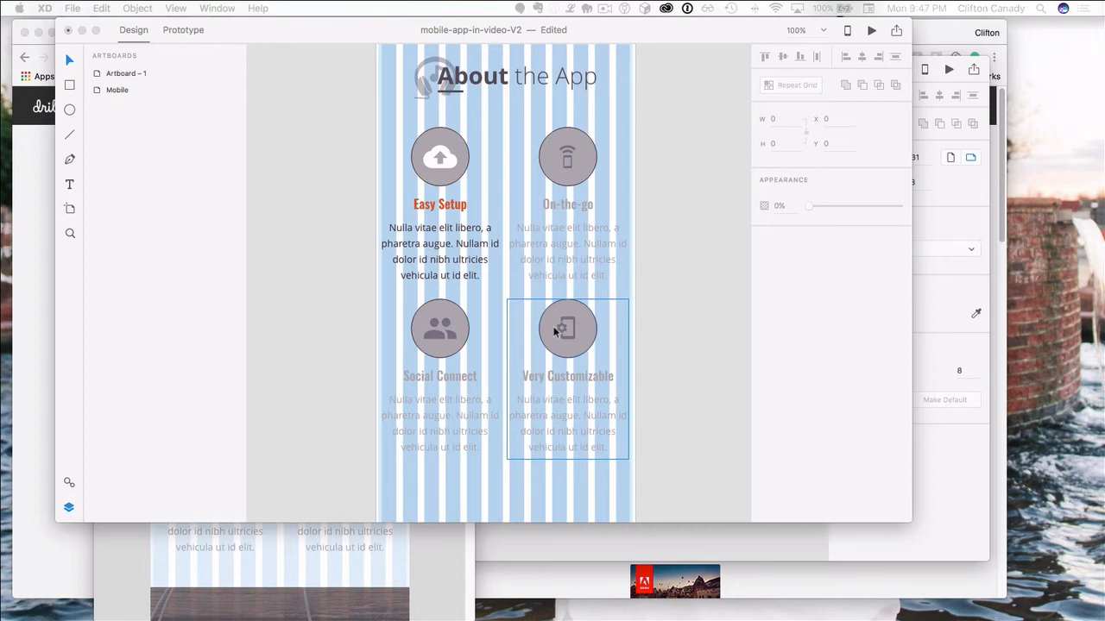
Step: Recolour the icons nested inside the feature circles, including Easy Setup and On-the-go, to dark purple
{"action": "left_click", "coordinate": [555, 249]}
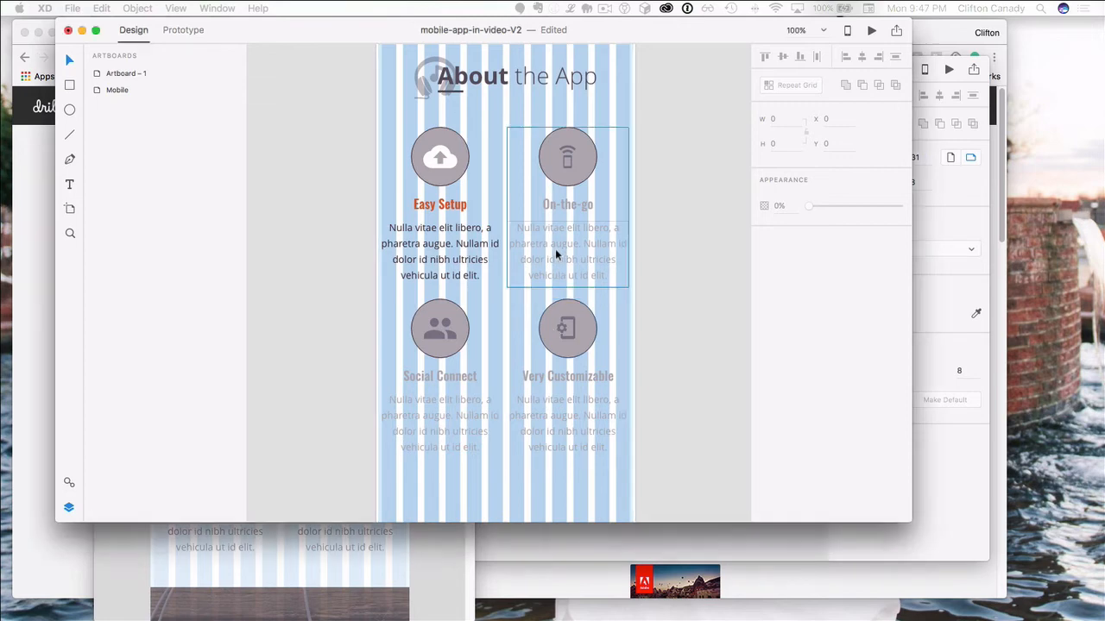
{"action": "double_click", "coordinate": [555, 248]}
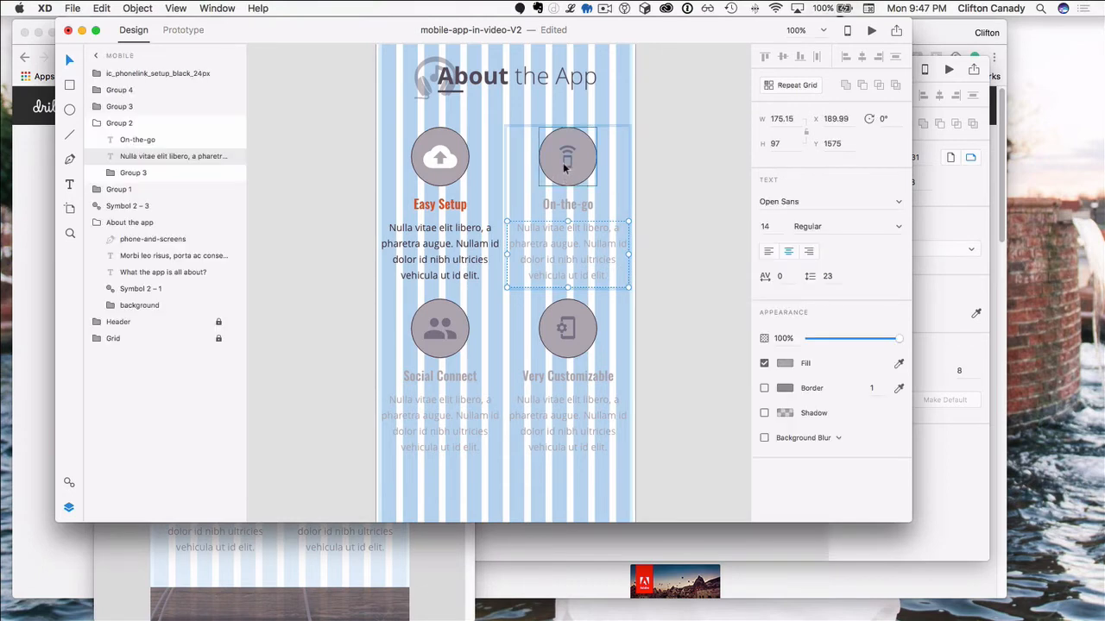
{"action": "left_click", "coordinate": [428, 165]}
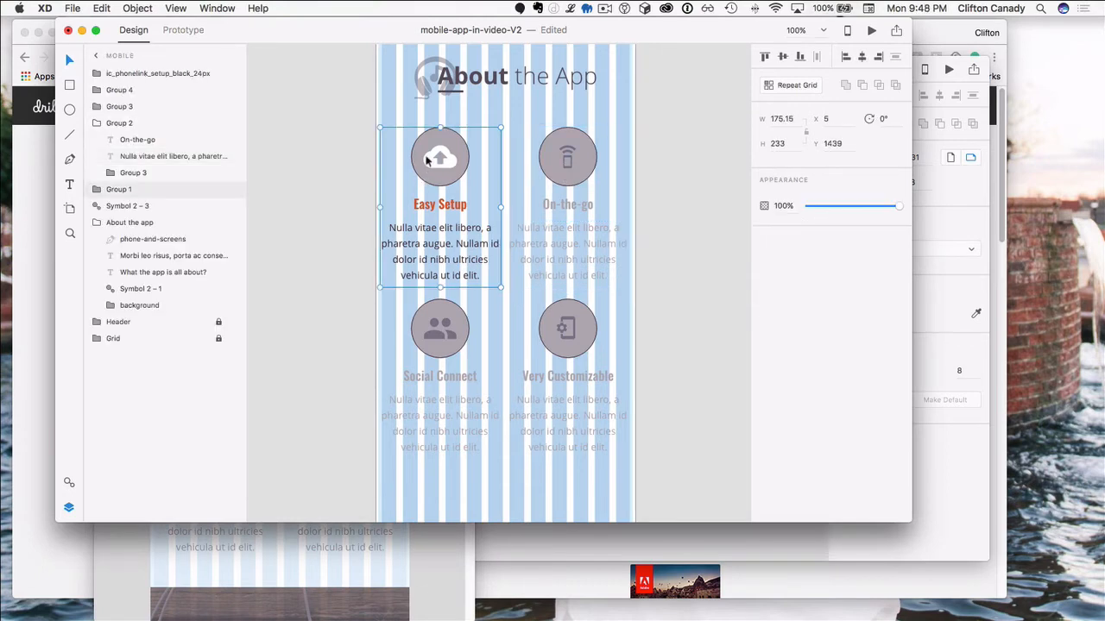
{"action": "double_click", "coordinate": [432, 160]}
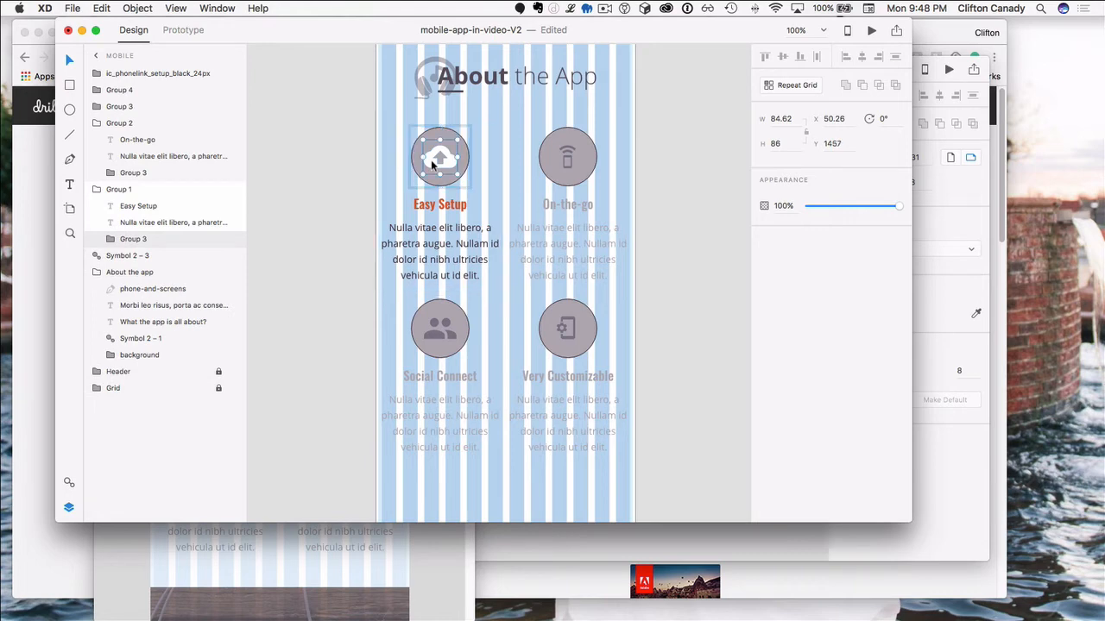
{"action": "double_click", "coordinate": [432, 164]}
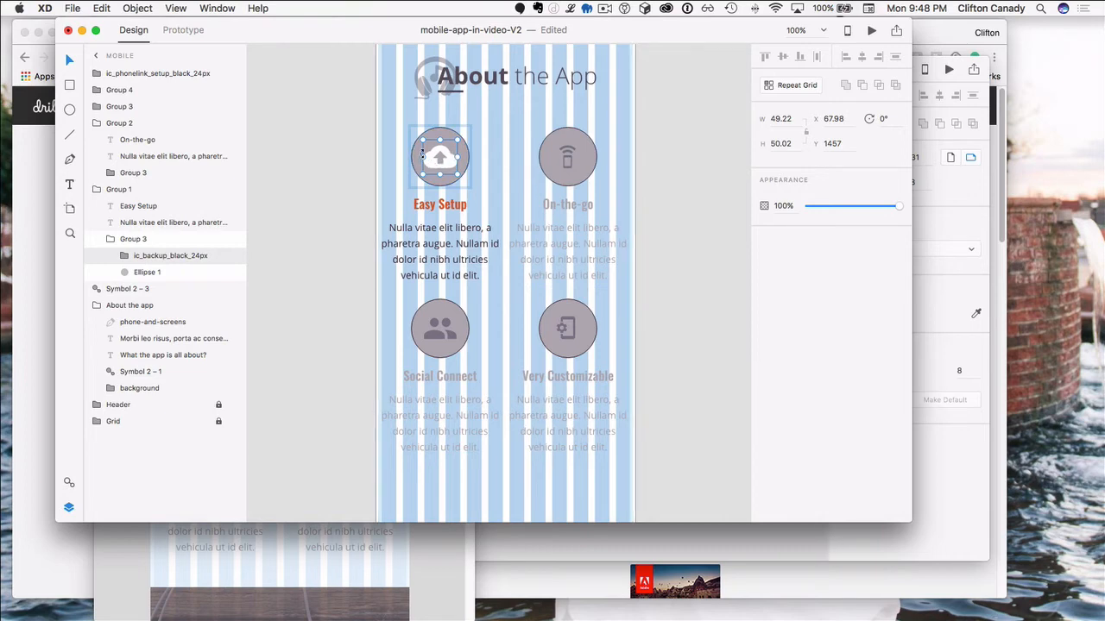
{"action": "left_click", "coordinate": [567, 162]}
{"action": "double_click", "coordinate": [566, 160]}
{"action": "double_click", "coordinate": [566, 157]}
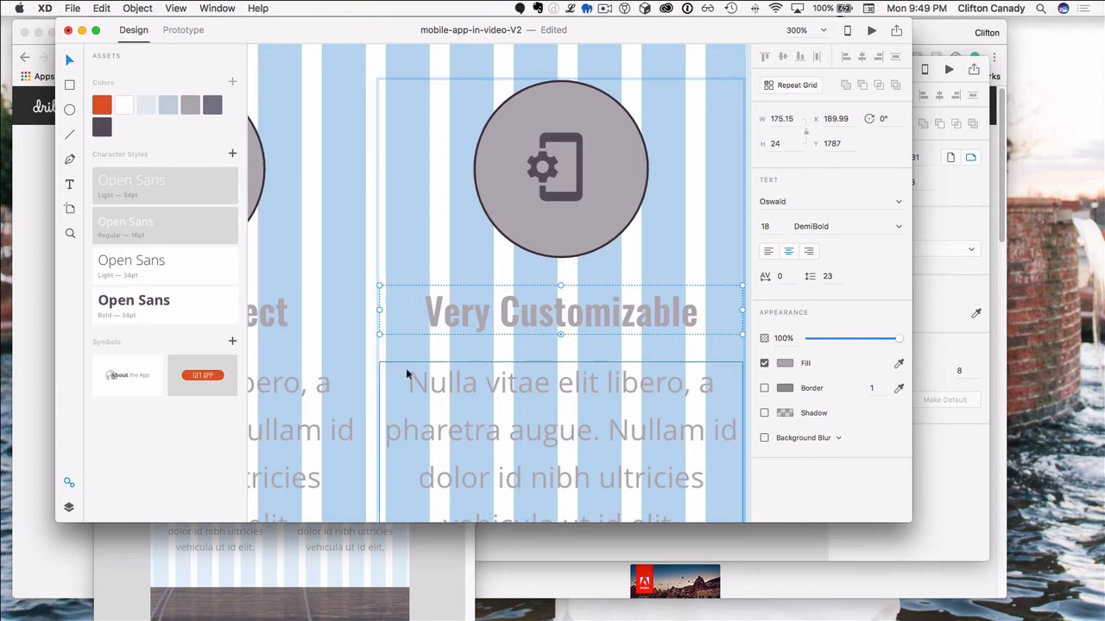
Step: Recolour the grey feature headings, including Social Connect, orange and their body texts dark
{"action": "scroll", "coordinate": [407, 373], "scroll_direction": "left", "scroll_amount": 5}
{"action": "scroll", "coordinate": [407, 373], "scroll_direction": "down", "scroll_amount": 2}
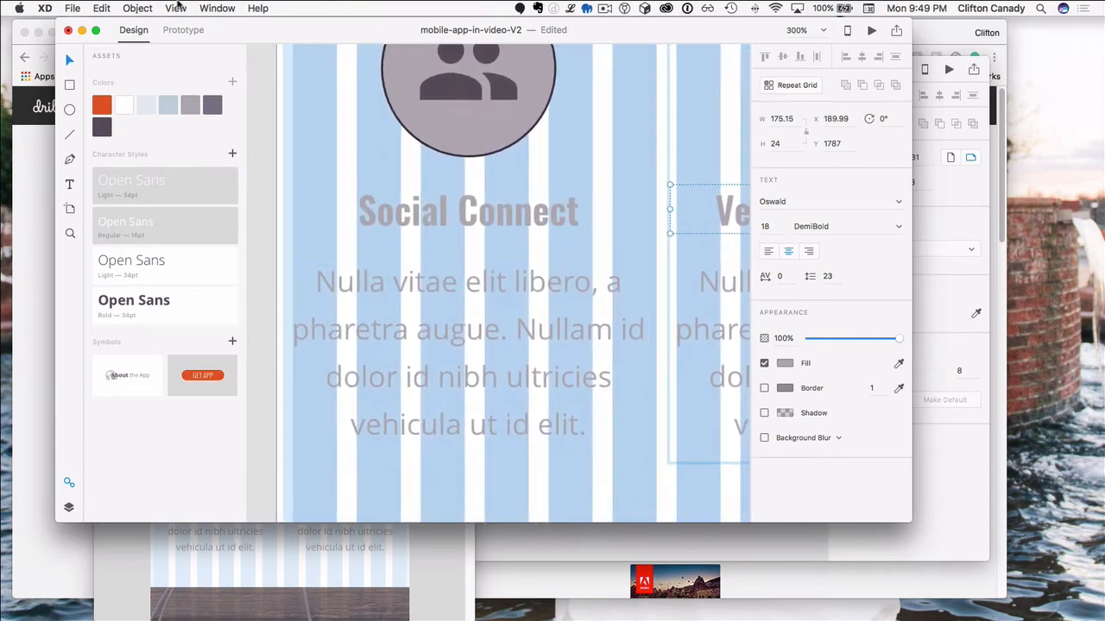
{"action": "left_click", "coordinate": [404, 215]}
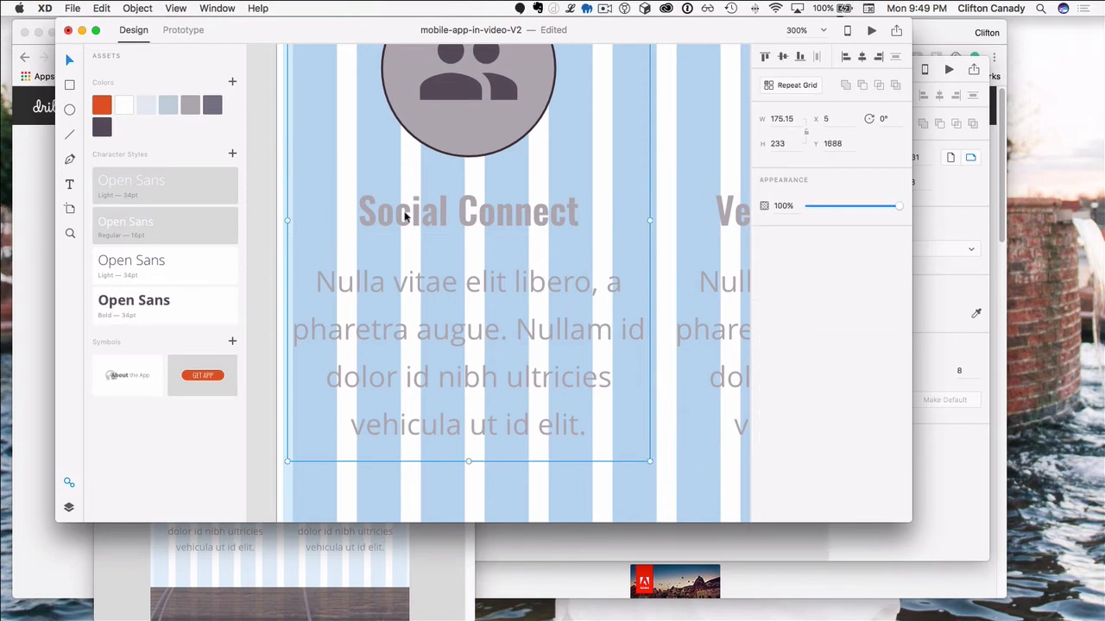
{"action": "double_click", "coordinate": [406, 217]}
{"action": "key", "text": "Escape"}
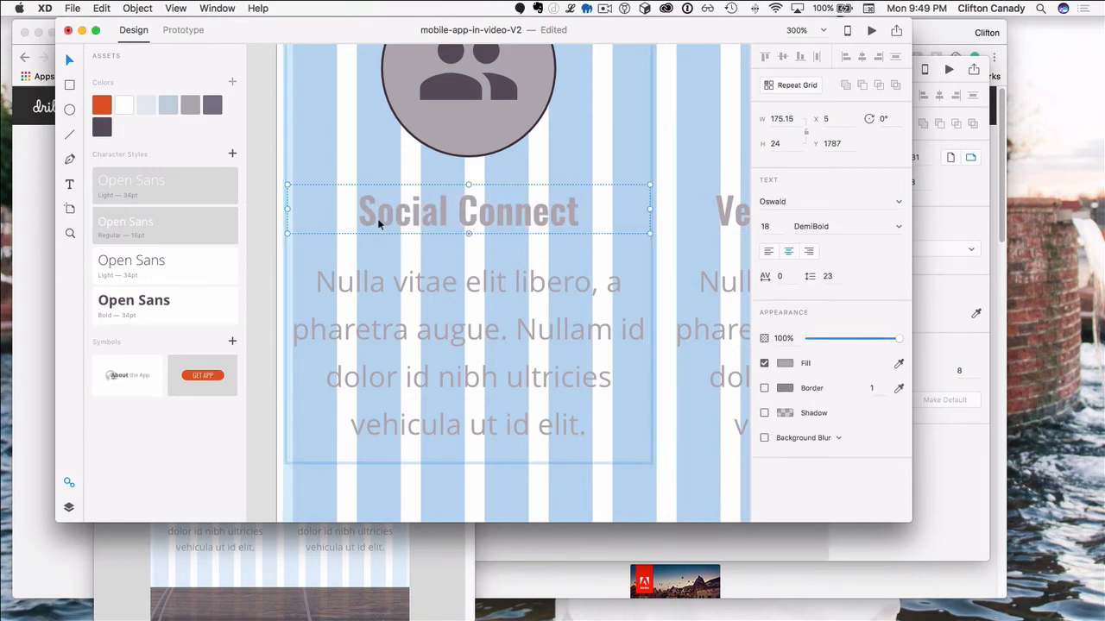
{"action": "key", "text": "Escape"}
{"action": "key", "text": "super+minus"}
{"action": "key", "text": "super+minus"}
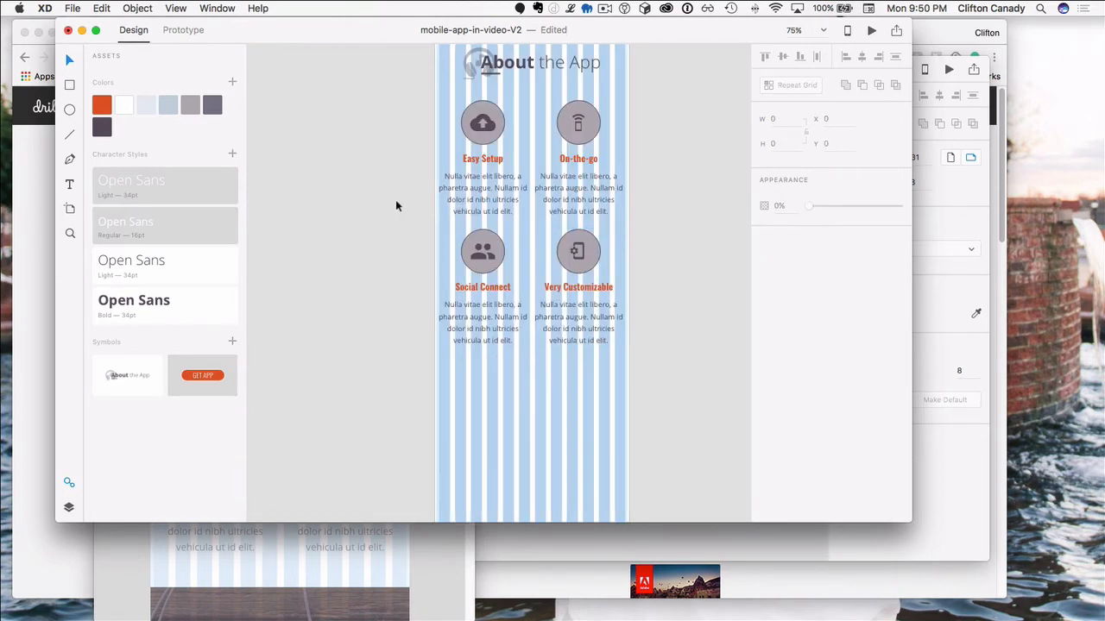
Step: Change the "About the App" heading above the feature blocks to read "App Features", with "App" in bold
{"action": "scroll", "coordinate": [382, 223], "scroll_direction": "up", "scroll_amount": 3}
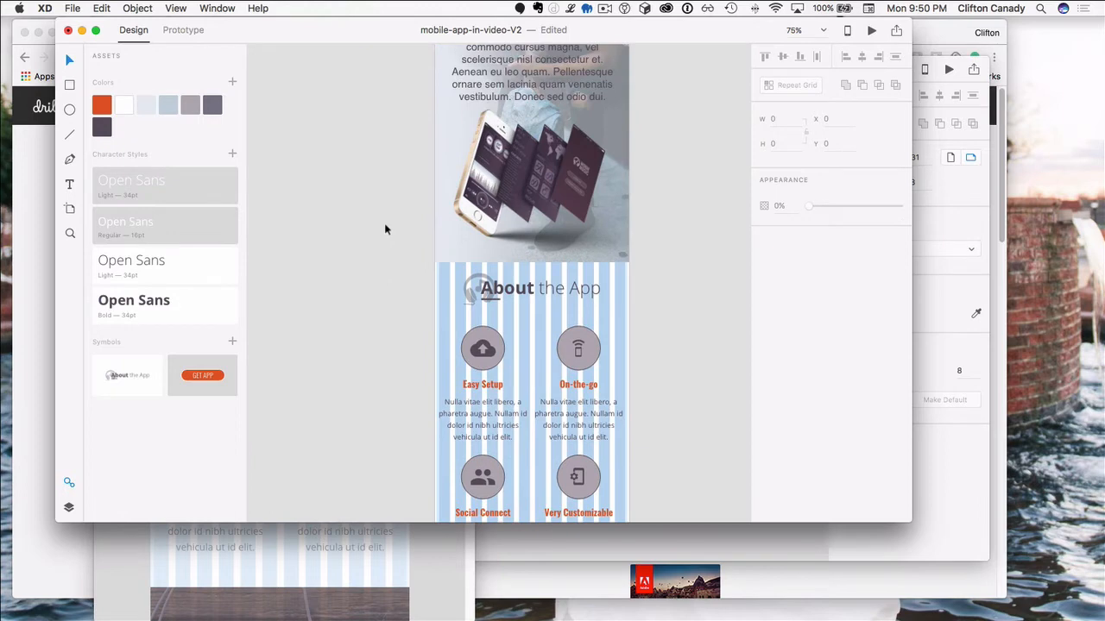
{"action": "left_click", "coordinate": [523, 291]}
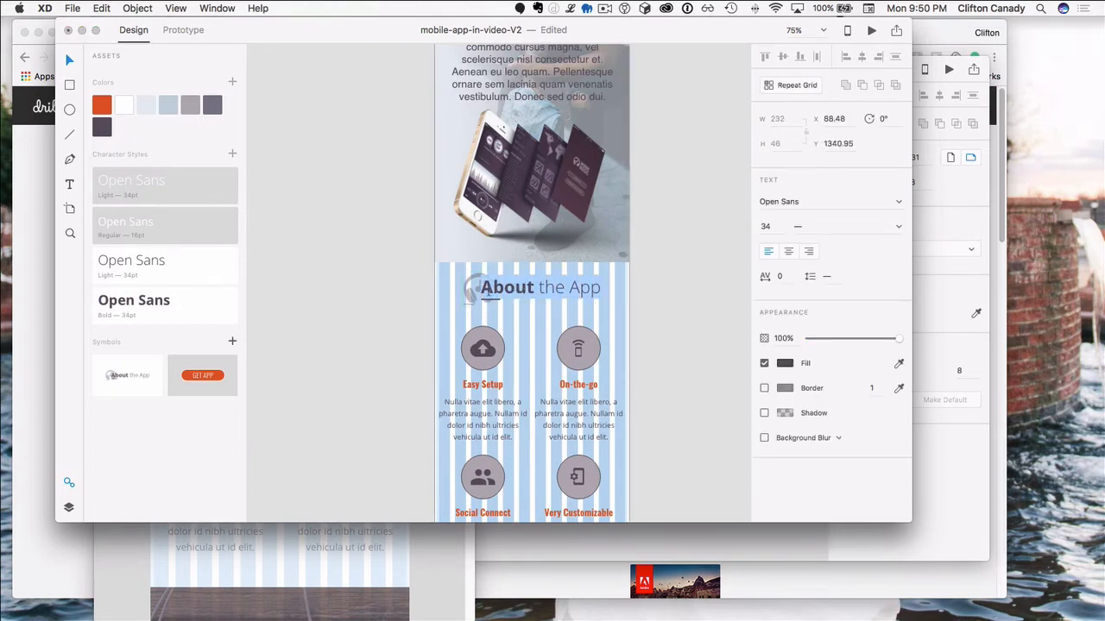
{"action": "left_click", "coordinate": [482, 290]}
{"action": "left_click_drag", "start_coordinate": [483, 291], "coordinate": [533, 287]}
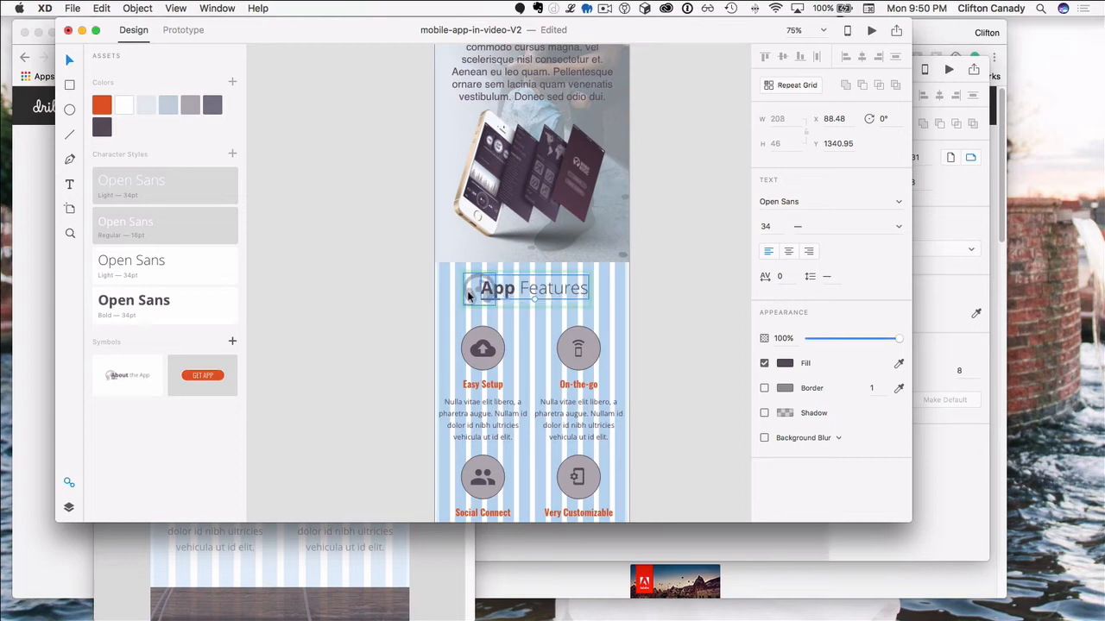
Step: Move the whole App Features heading slightly to the right, to X 67 and Y 1338
{"action": "scroll", "coordinate": [460, 289], "scroll_direction": "up", "scroll_amount": 5}
{"action": "scroll", "coordinate": [461, 292], "scroll_direction": "down", "scroll_amount": 4}
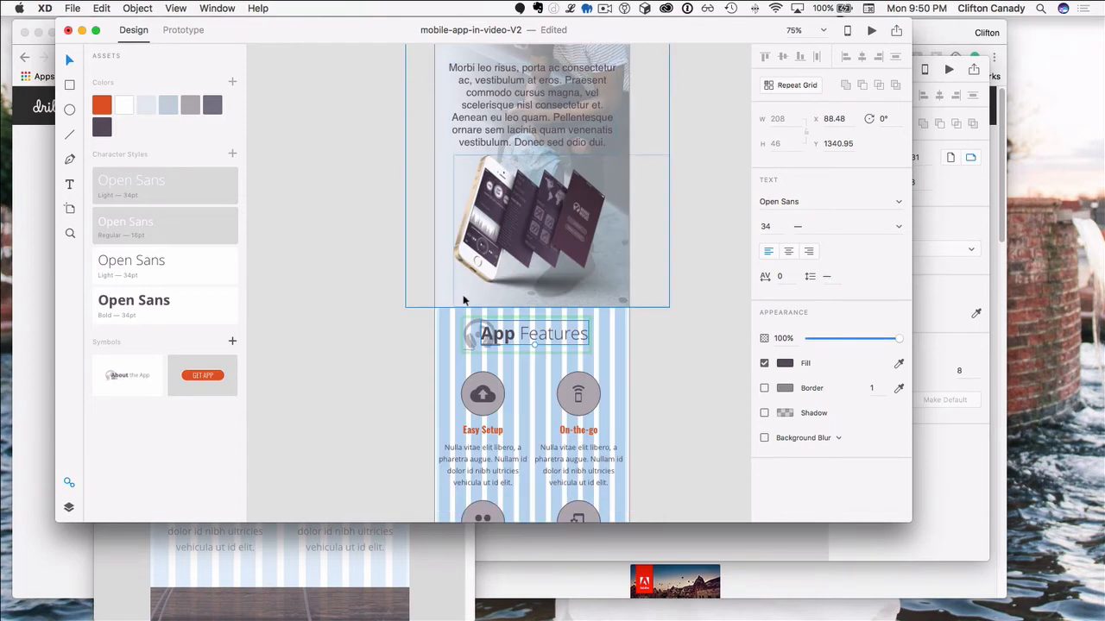
{"action": "left_click", "coordinate": [480, 335]}
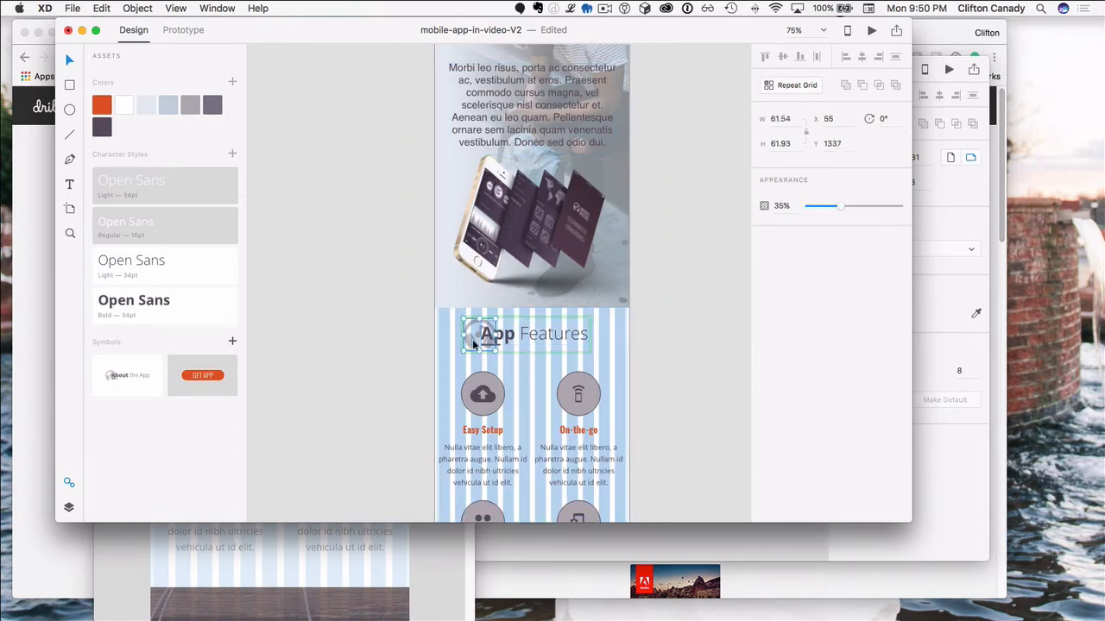
{"action": "left_click", "coordinate": [386, 356]}
{"action": "left_click_drag", "start_coordinate": [508, 339], "coordinate": [512, 337]}
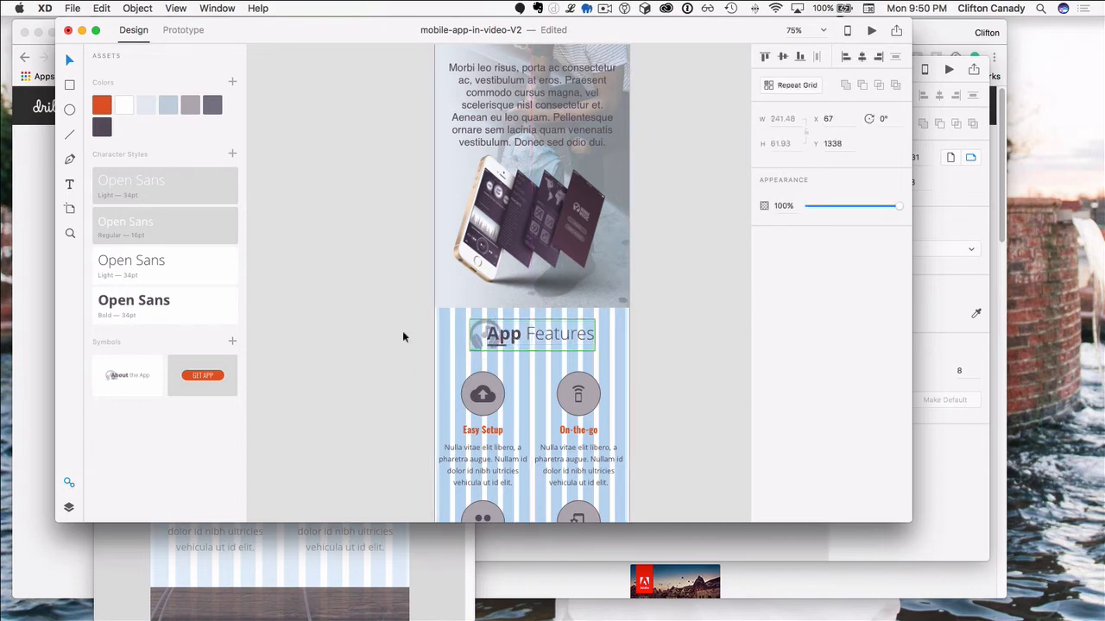
{"action": "left_click", "coordinate": [397, 375]}
Step: Examine the Watch the Video section in the reference image Mobile - MobieMusic.png in Preview
{"action": "scroll", "coordinate": [397, 378], "scroll_direction": "down", "scroll_amount": 7}
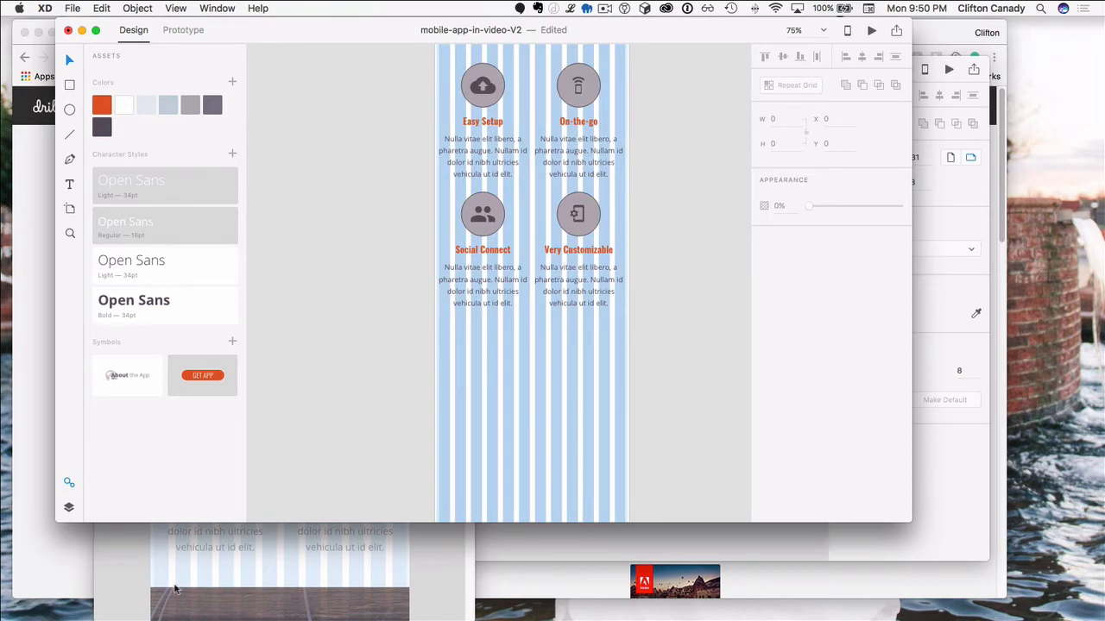
{"action": "left_click", "coordinate": [141, 612]}
{"action": "scroll", "coordinate": [209, 535], "scroll_direction": "down", "scroll_amount": 5}
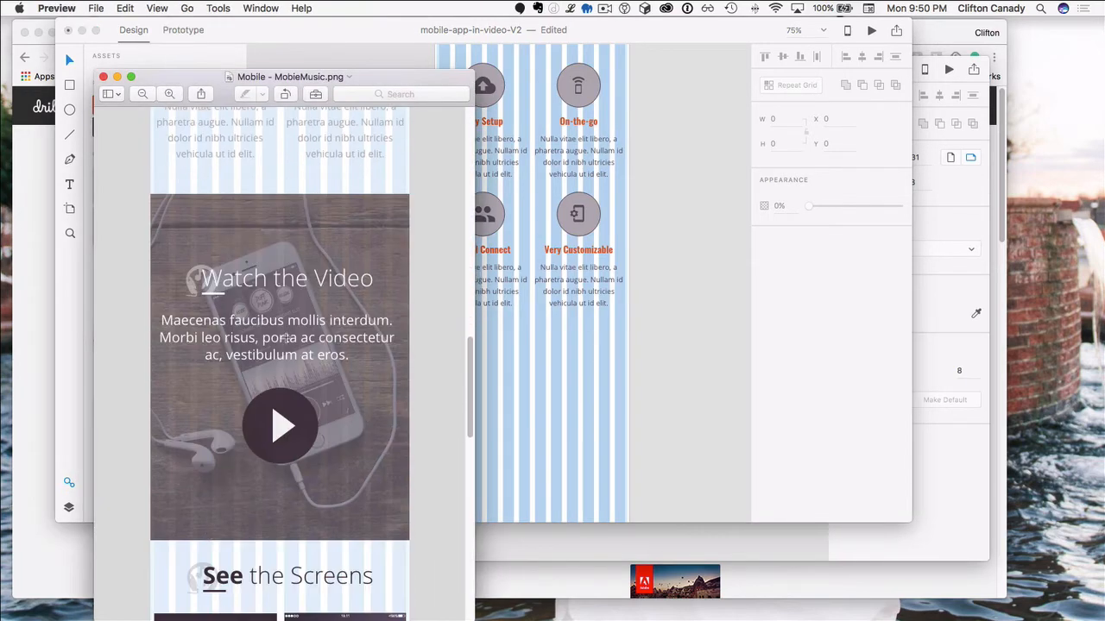
{"action": "left_click", "coordinate": [233, 54]}
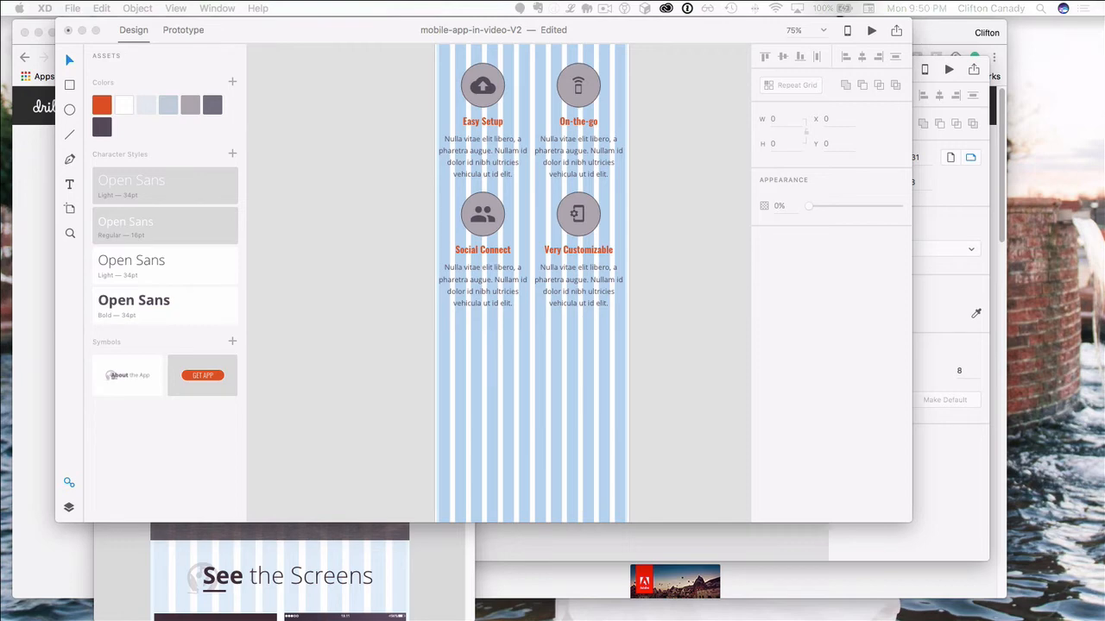
Step: Draw a full-width rectangle of about 375 by 567 below the feature blocks on the Mobile artboard
{"action": "scroll", "coordinate": [345, 263], "scroll_direction": "down", "scroll_amount": 5}
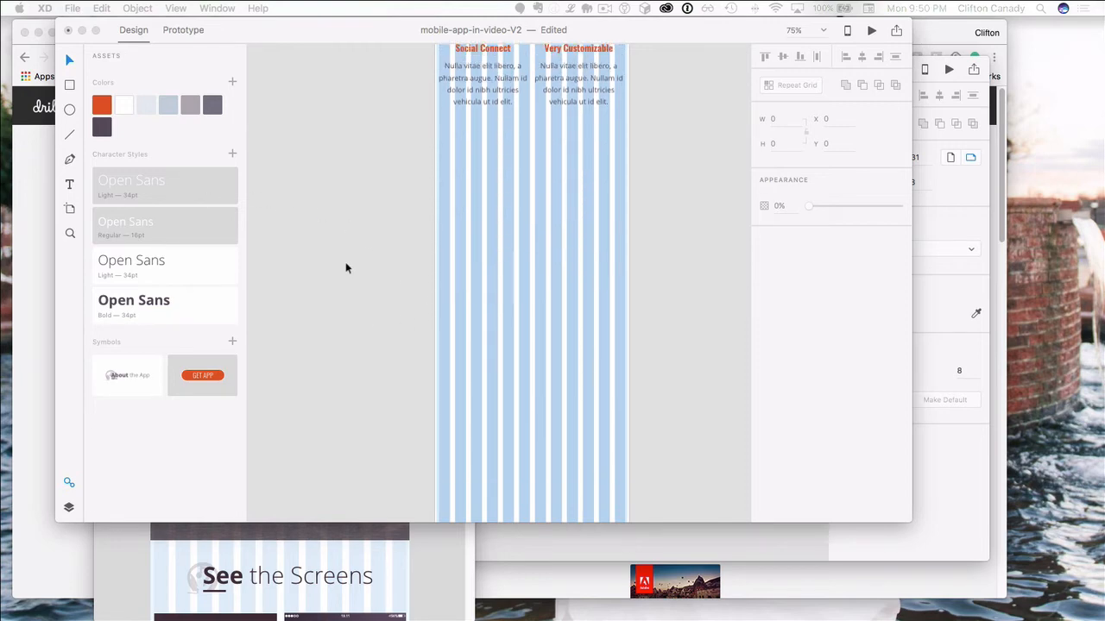
{"action": "left_click", "coordinate": [69, 85]}
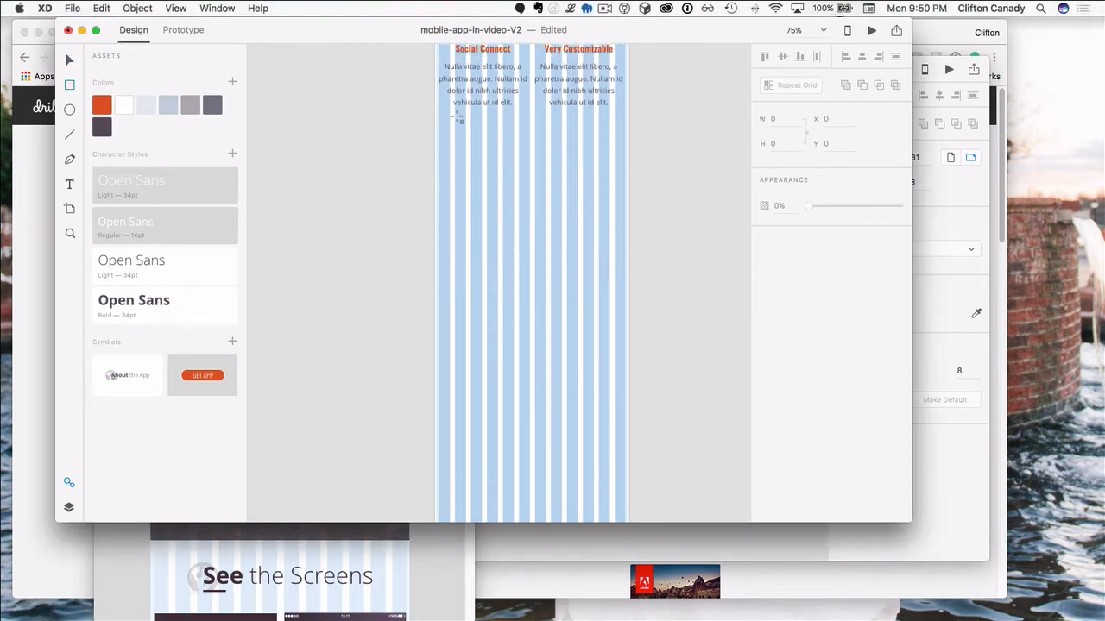
{"action": "mouse_move", "coordinate": [435, 119]}
{"action": "left_mouse_down"}
{"action": "mouse_move", "coordinate": [604, 283]}
{"action": "mouse_move", "coordinate": [632, 455]}
{"action": "mouse_move", "coordinate": [629, 411]}
{"action": "left_mouse_up"}
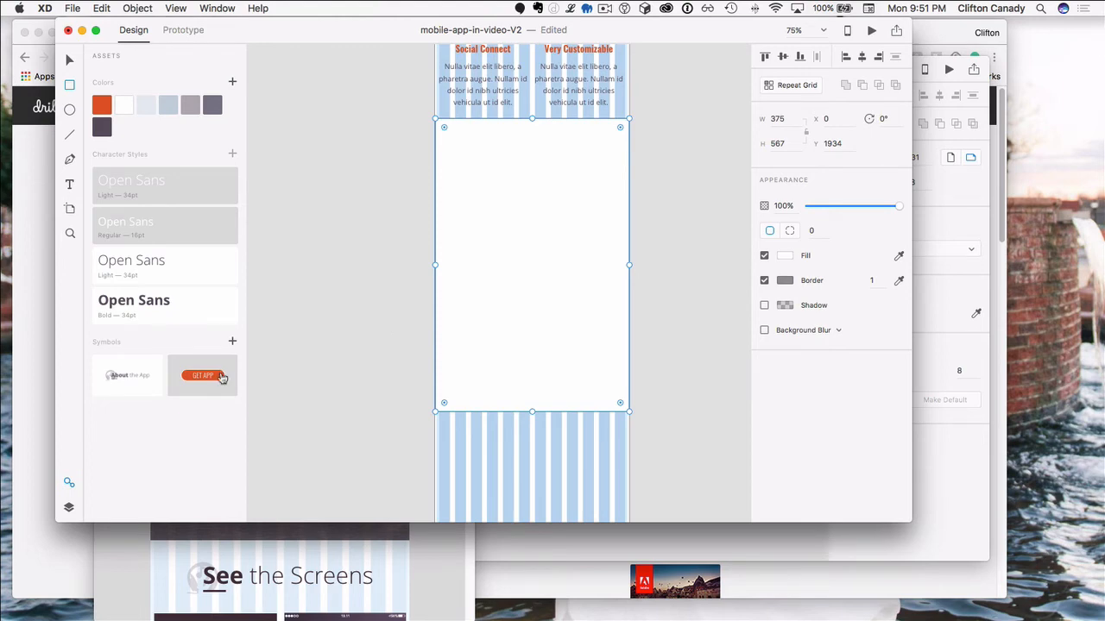
Step: Fill the rectangle with the phone-and-earphones photo from Finder and shorten it to a height of about 498
{"action": "key", "text": "super+Tab"}
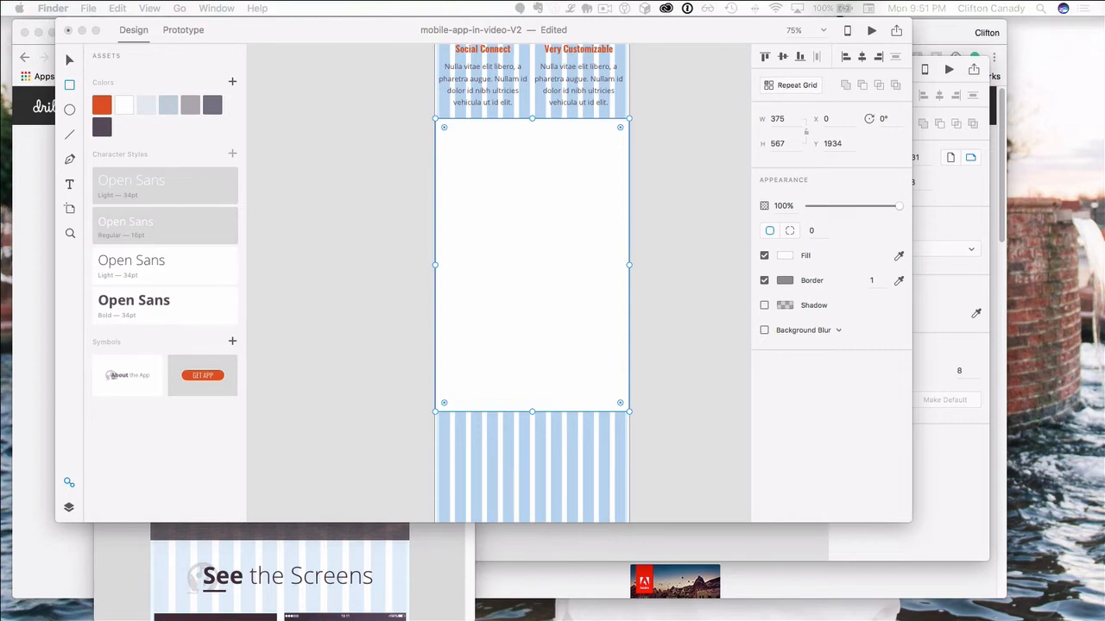
{"action": "left_click_drag", "start_coordinate": [182, 418], "coordinate": [529, 236]}
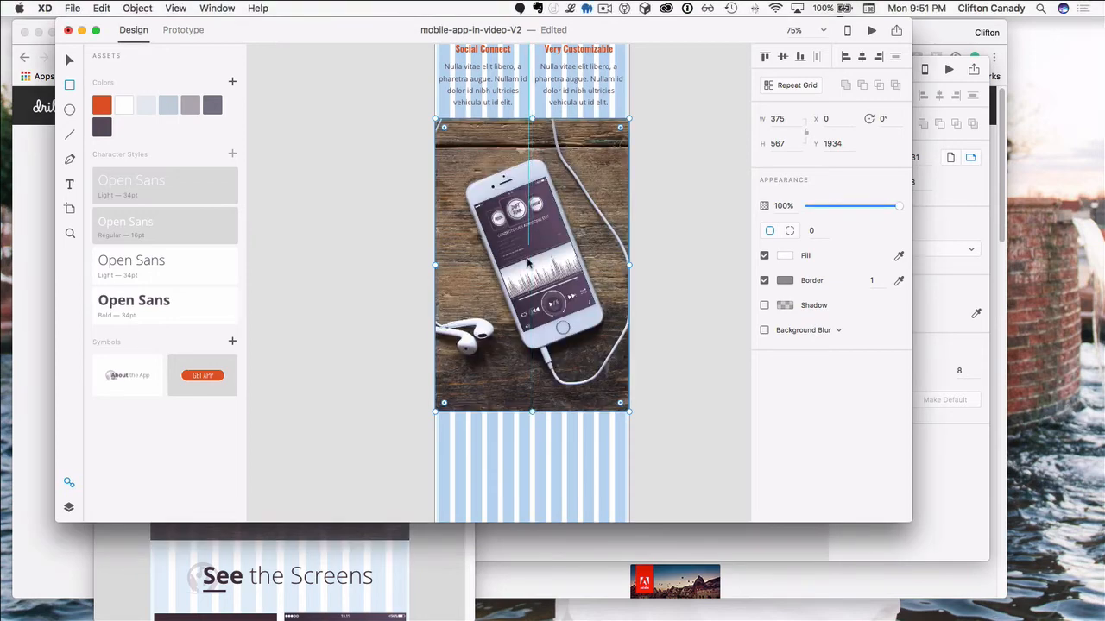
{"action": "left_click_drag", "start_coordinate": [532, 412], "coordinate": [553, 375]}
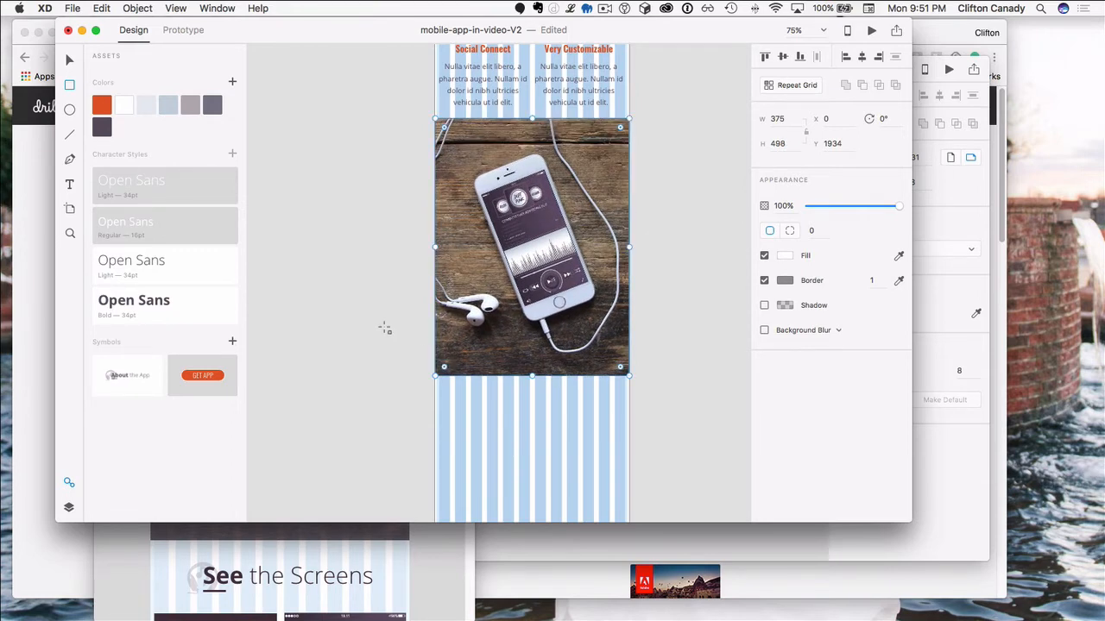
Step: Compare the photo section with the overlay, heading, text and play button of the video section in the reference image
{"action": "left_click", "coordinate": [159, 569]}
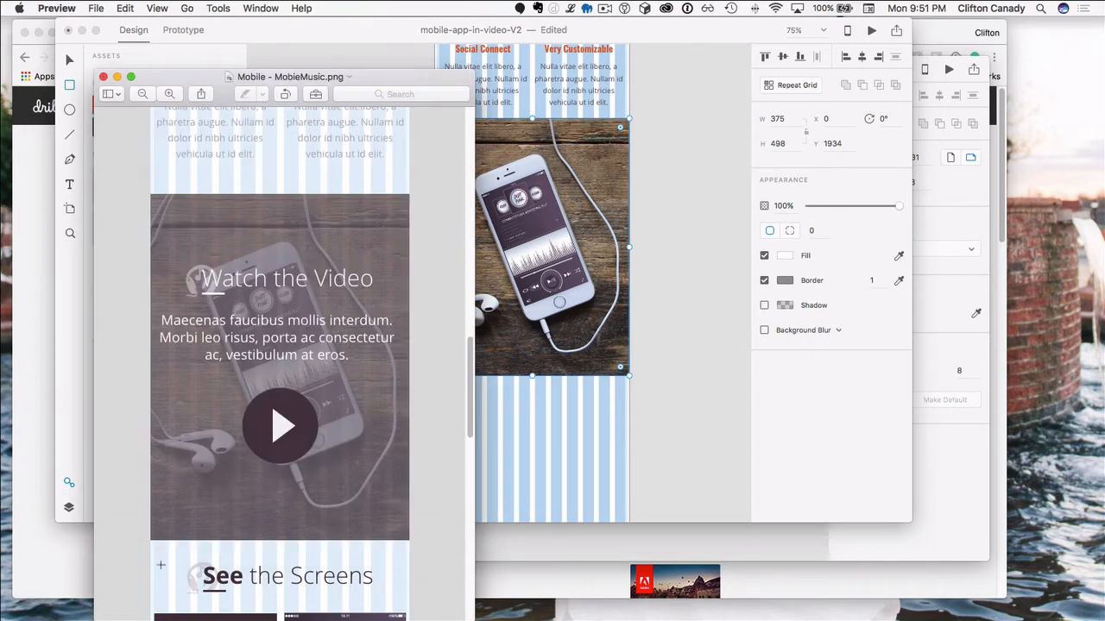
{"action": "scroll", "coordinate": [251, 527], "scroll_direction": "down", "scroll_amount": 2}
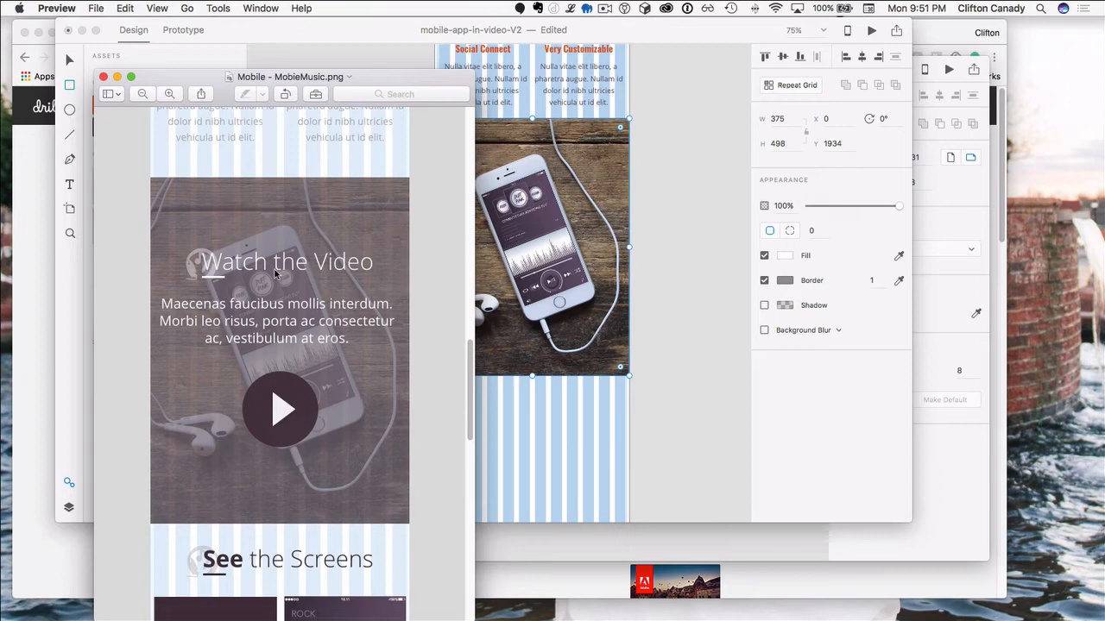
{"action": "left_click", "coordinate": [765, 478]}
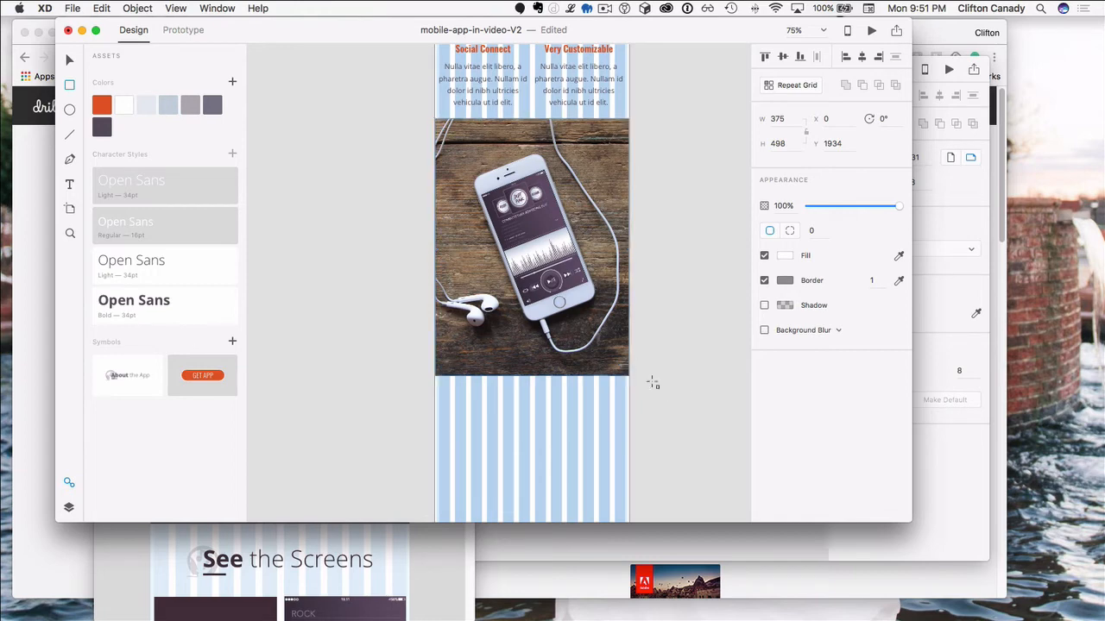
Step: Overlay the phone photo with a 375 by 499 rectangle filled with the darkest purple swatch at 70% opacity
{"action": "left_click_drag", "start_coordinate": [656, 388], "coordinate": [435, 118]}
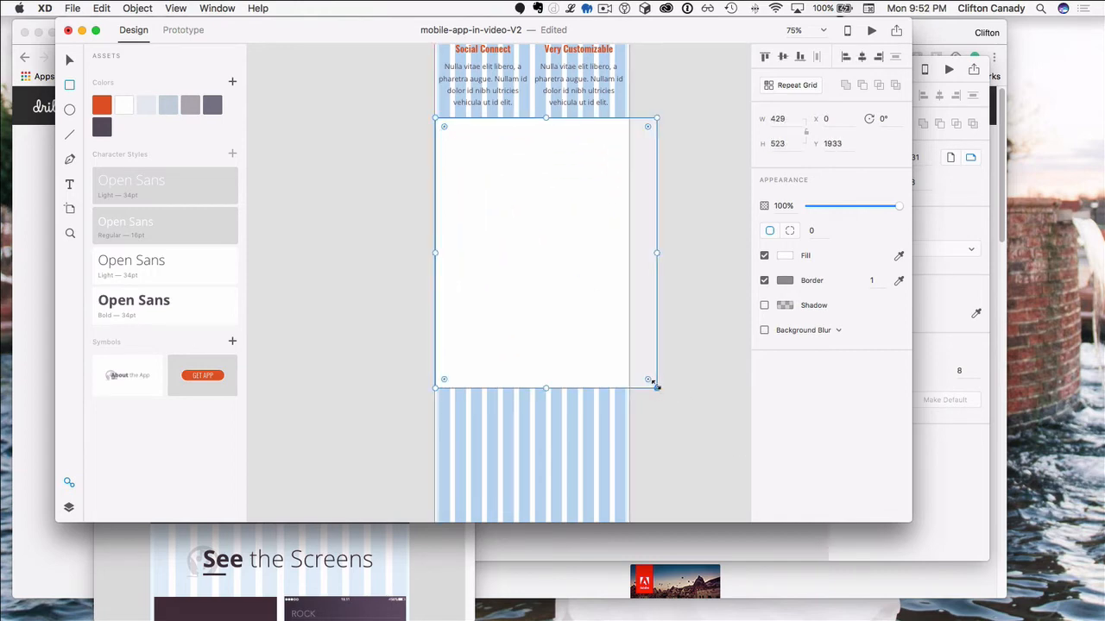
{"action": "left_click_drag", "start_coordinate": [655, 386], "coordinate": [629, 375]}
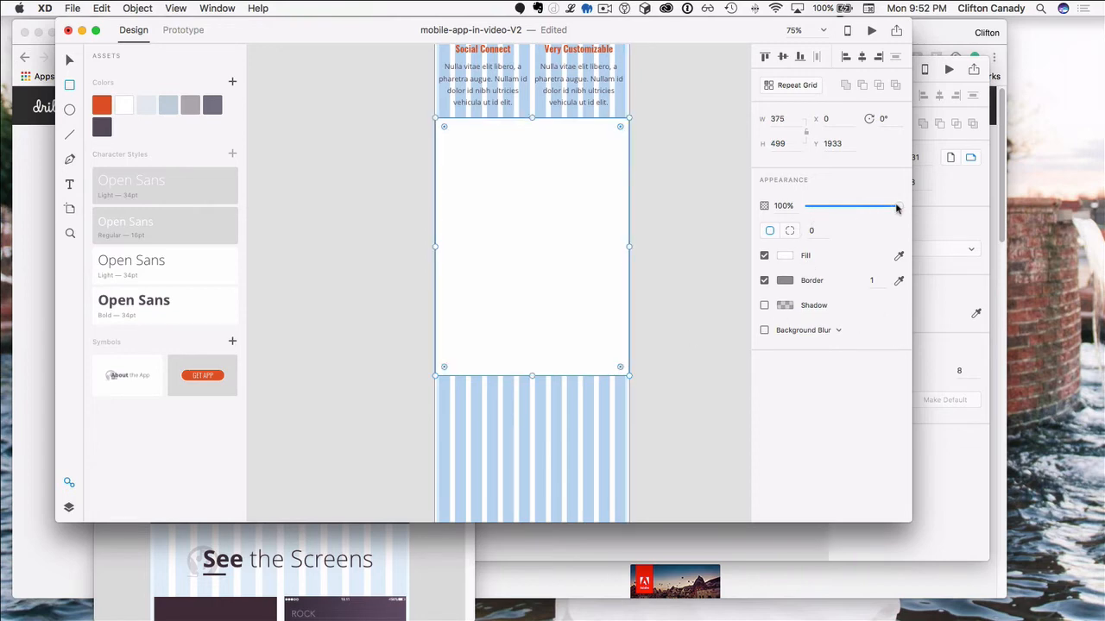
{"action": "left_click_drag", "start_coordinate": [897, 206], "coordinate": [855, 216]}
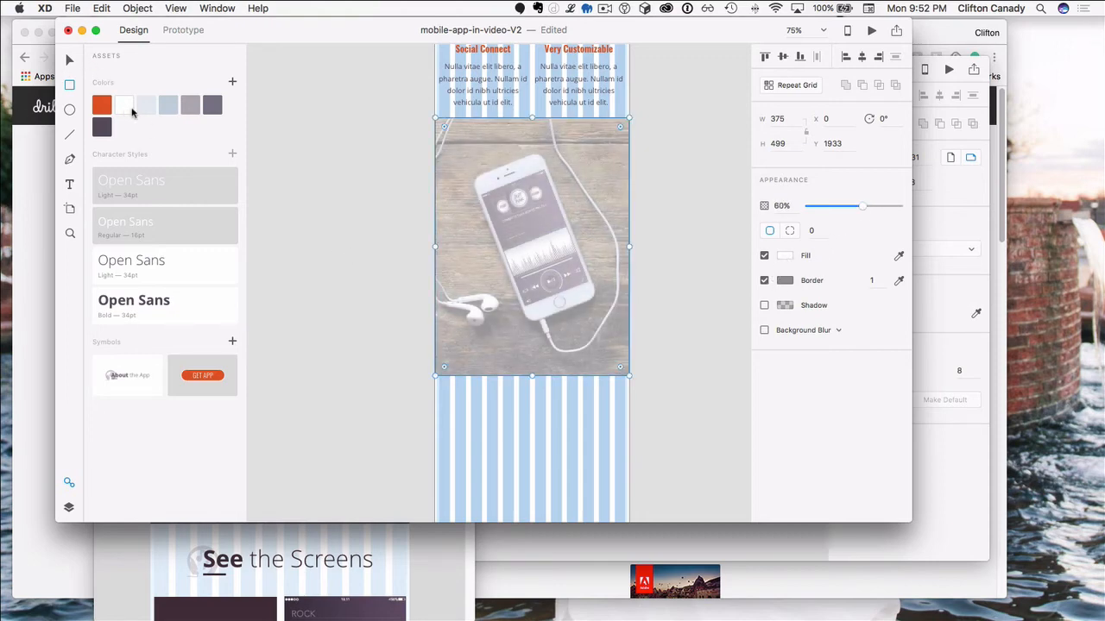
{"action": "left_click", "coordinate": [189, 105]}
{"action": "left_click", "coordinate": [213, 105]}
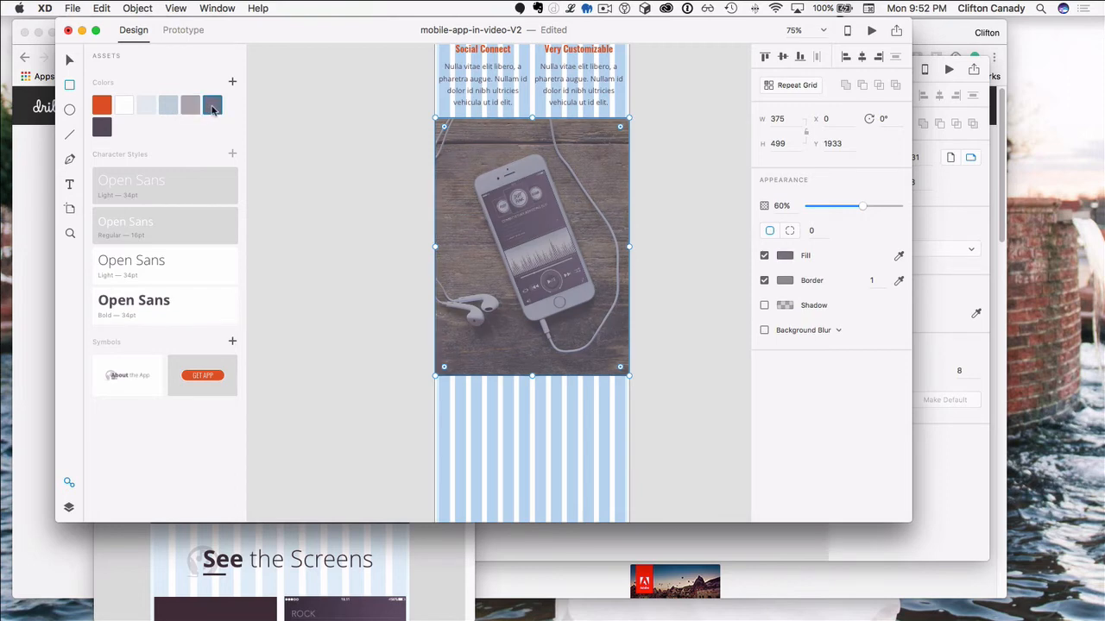
{"action": "left_click", "coordinate": [103, 127]}
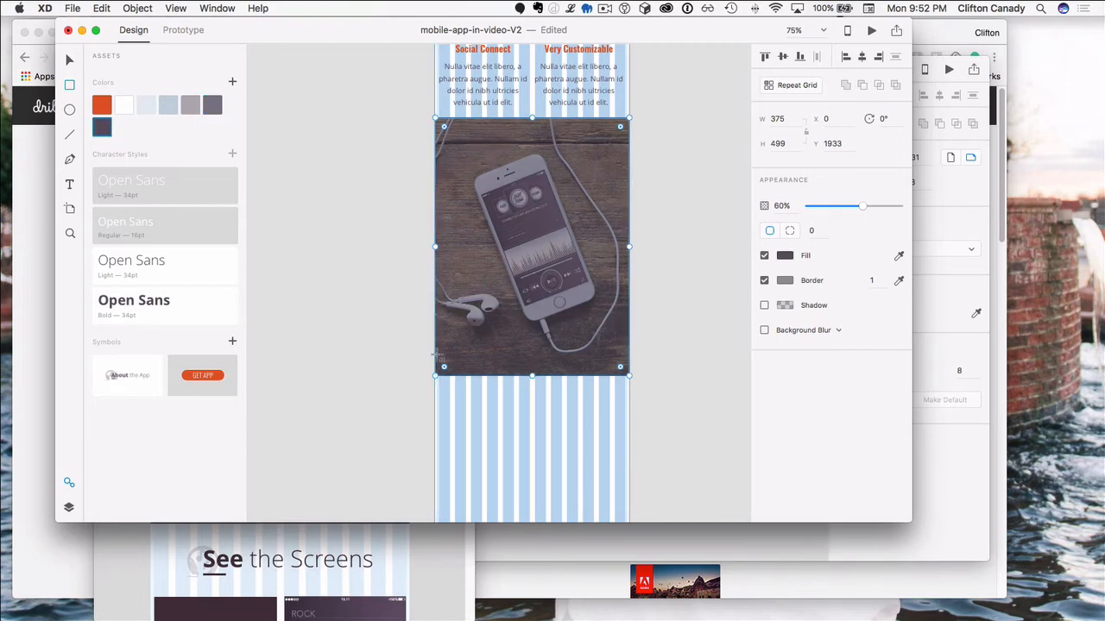
{"action": "left_click_drag", "start_coordinate": [862, 206], "coordinate": [872, 207]}
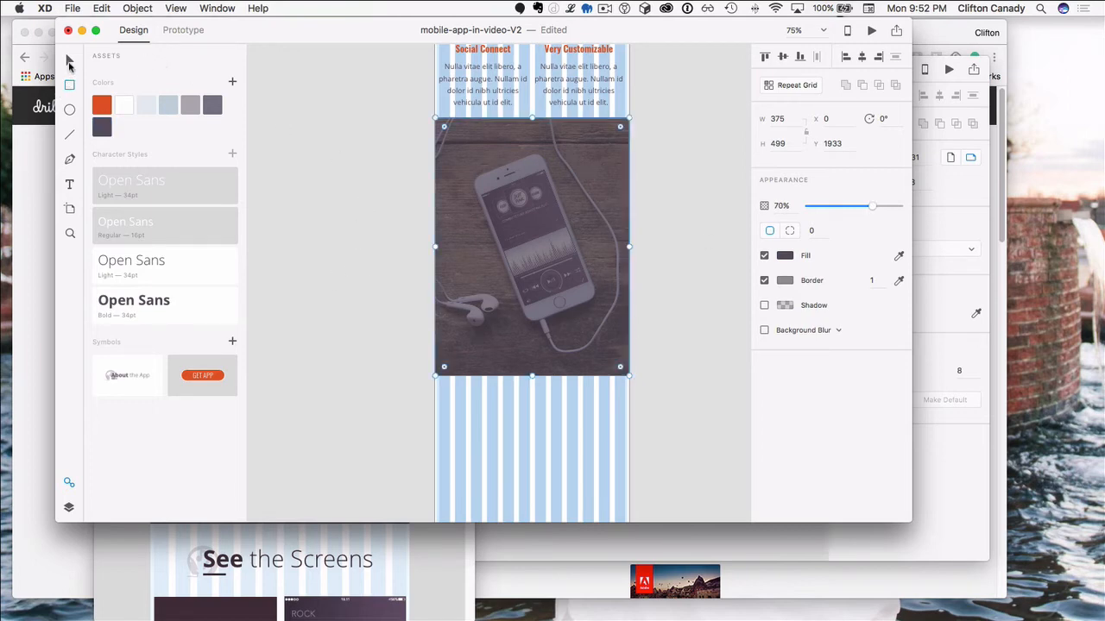
Step: Place the About the App heading symbol centred near the top edge of the darkened photo and ungroup it
{"action": "left_click", "coordinate": [70, 62]}
{"action": "left_click", "coordinate": [123, 378]}
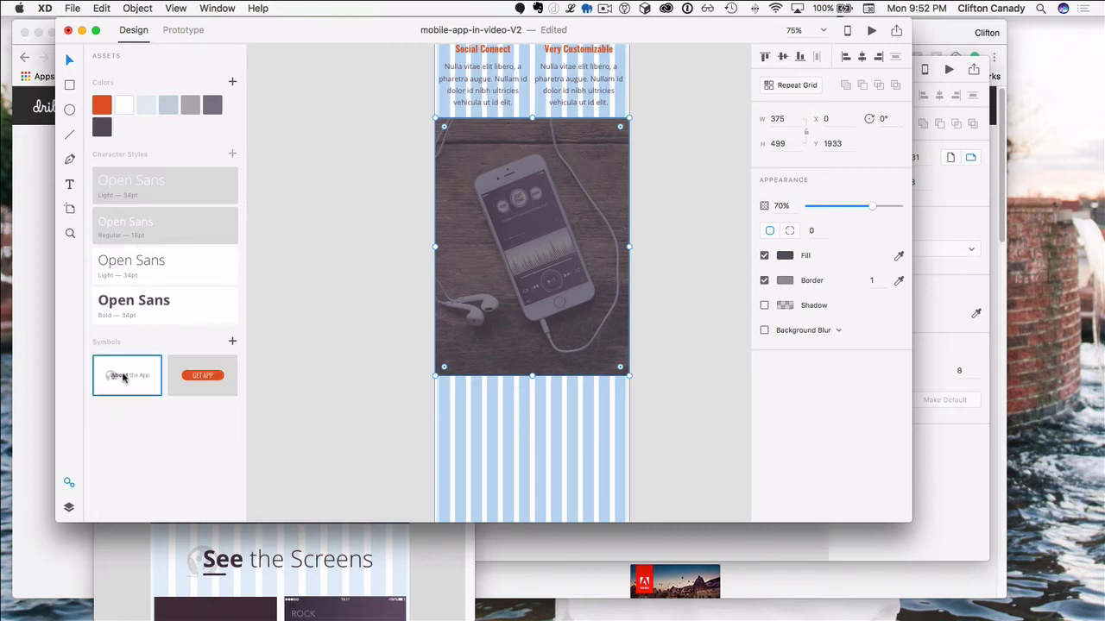
{"action": "left_click_drag", "start_coordinate": [123, 378], "coordinate": [523, 159]}
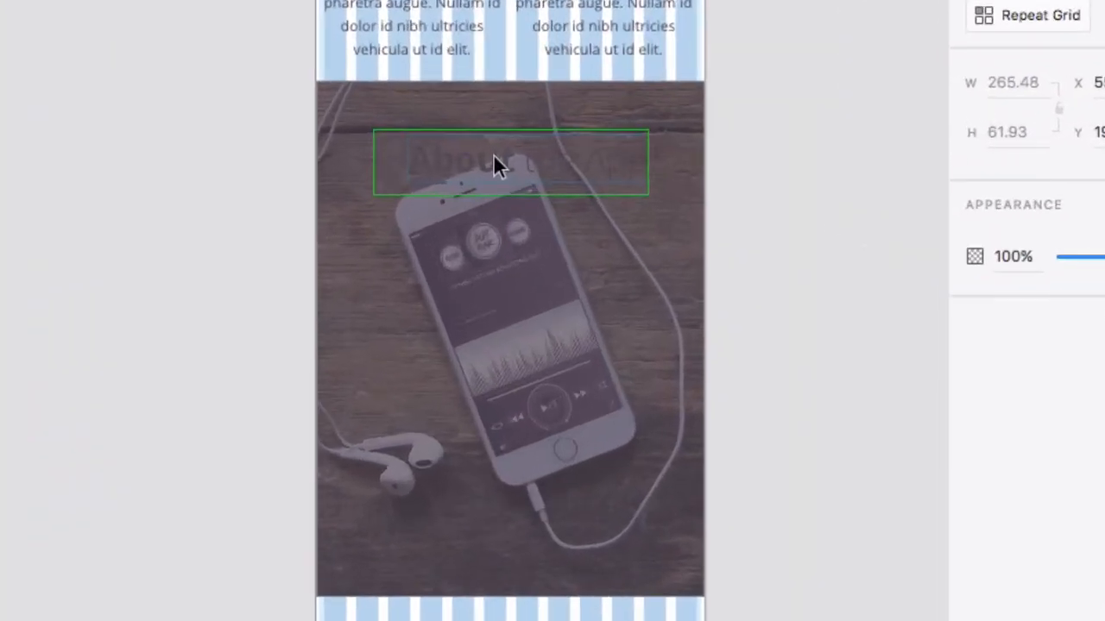
{"action": "right_click", "coordinate": [492, 154]}
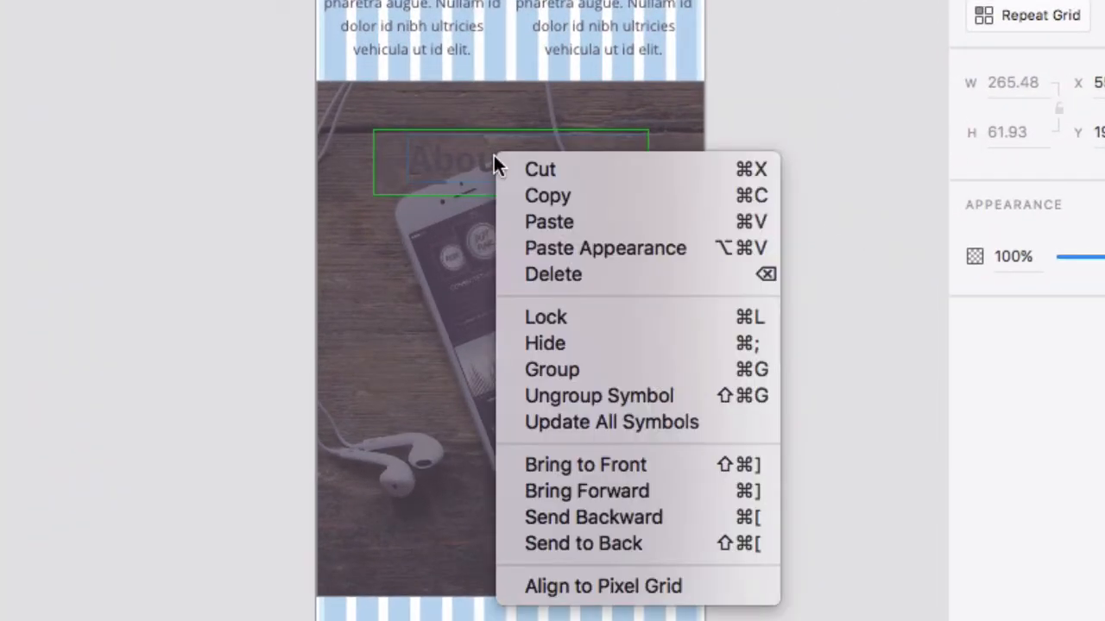
{"action": "left_click", "coordinate": [547, 395]}
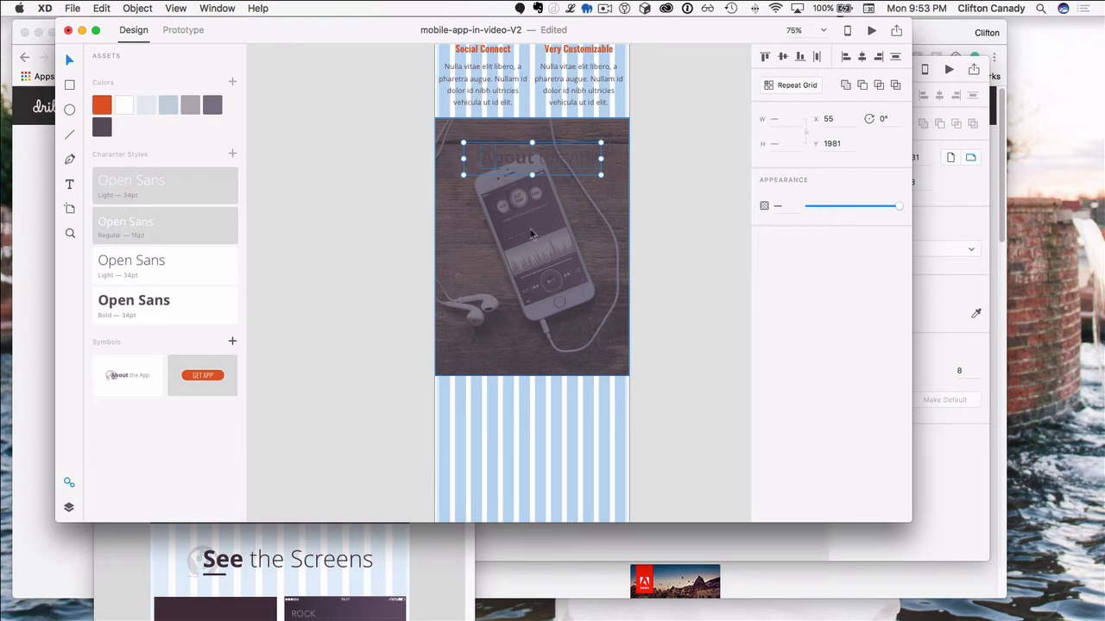
Step: Fill the headphone band of the heading's icon with the white swatch
{"action": "key", "text": "super+equal"}
{"action": "key", "text": "super+equal"}
{"action": "key", "text": "super+equal"}
{"action": "key", "text": "super+equal"}
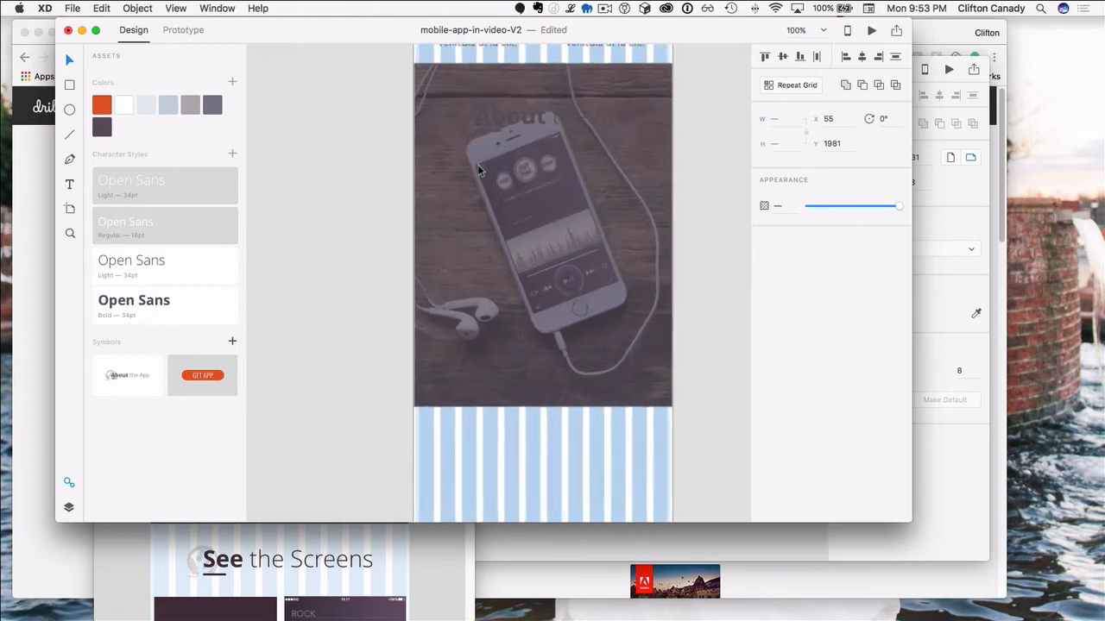
{"action": "scroll", "coordinate": [480, 170], "scroll_direction": "up", "scroll_amount": 10}
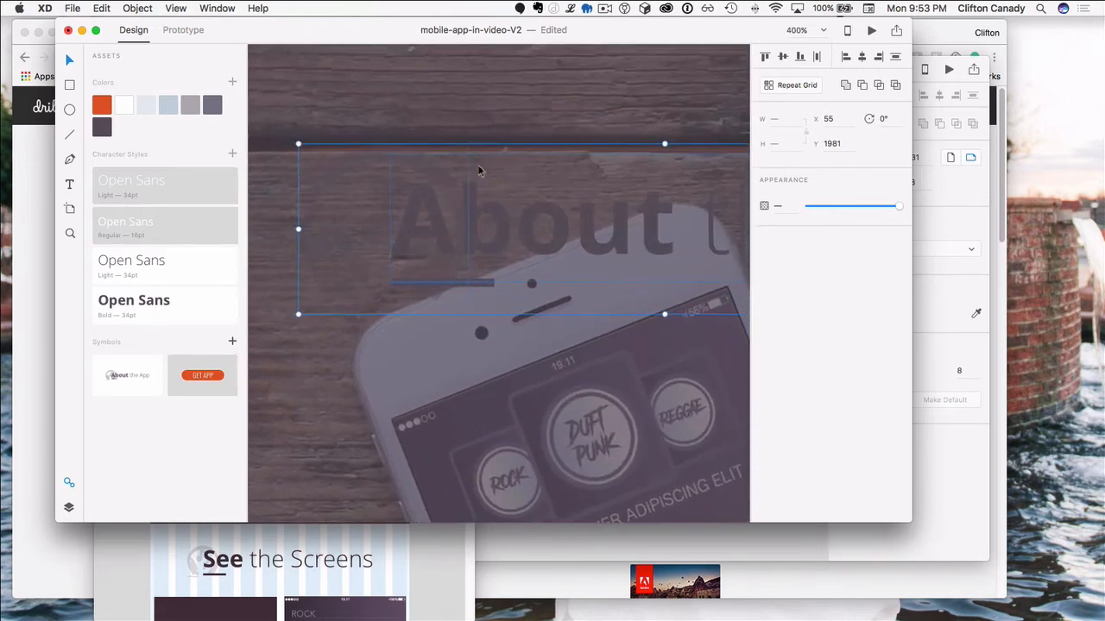
{"action": "left_click", "coordinate": [326, 296]}
{"action": "double_click", "coordinate": [326, 296]}
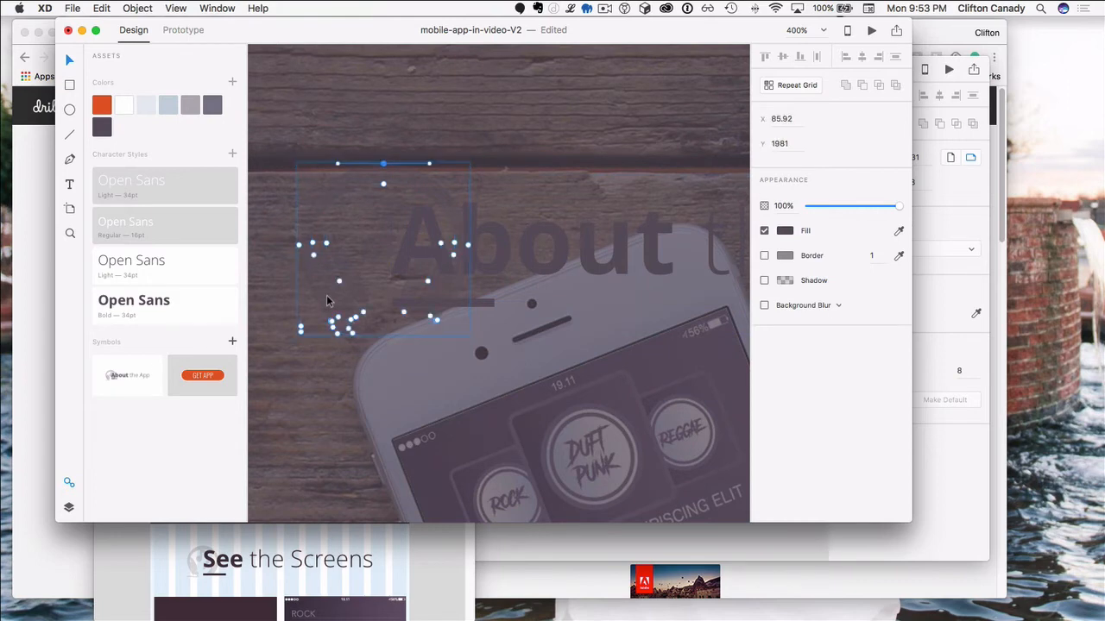
{"action": "left_click", "coordinate": [124, 105]}
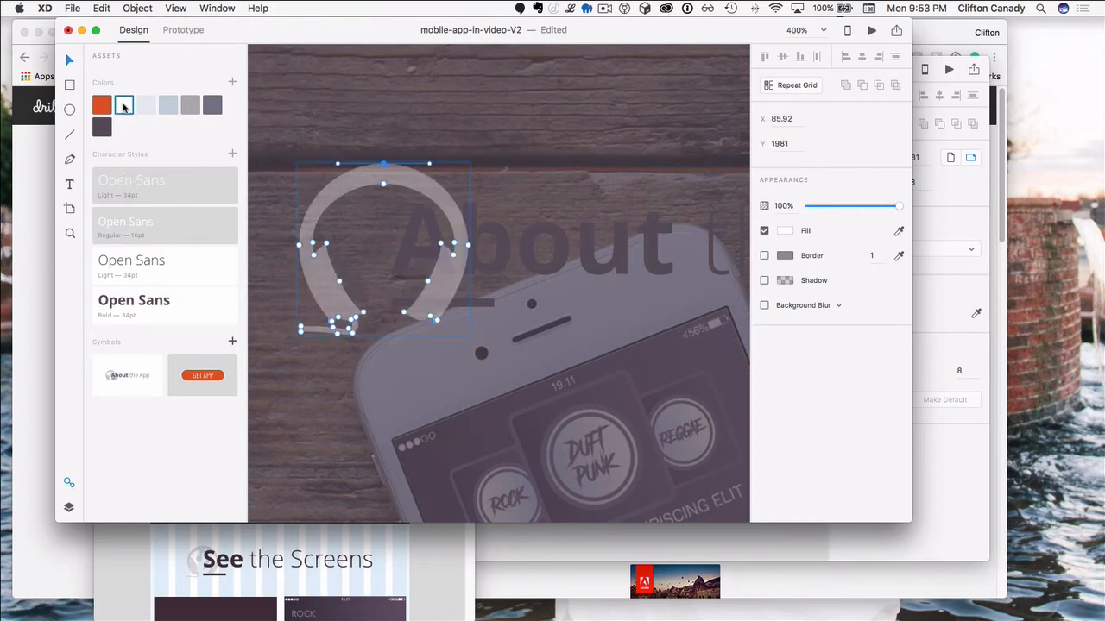
Step: Fill the icon's left ear cushion and its music note with white
{"action": "left_click", "coordinate": [345, 265]}
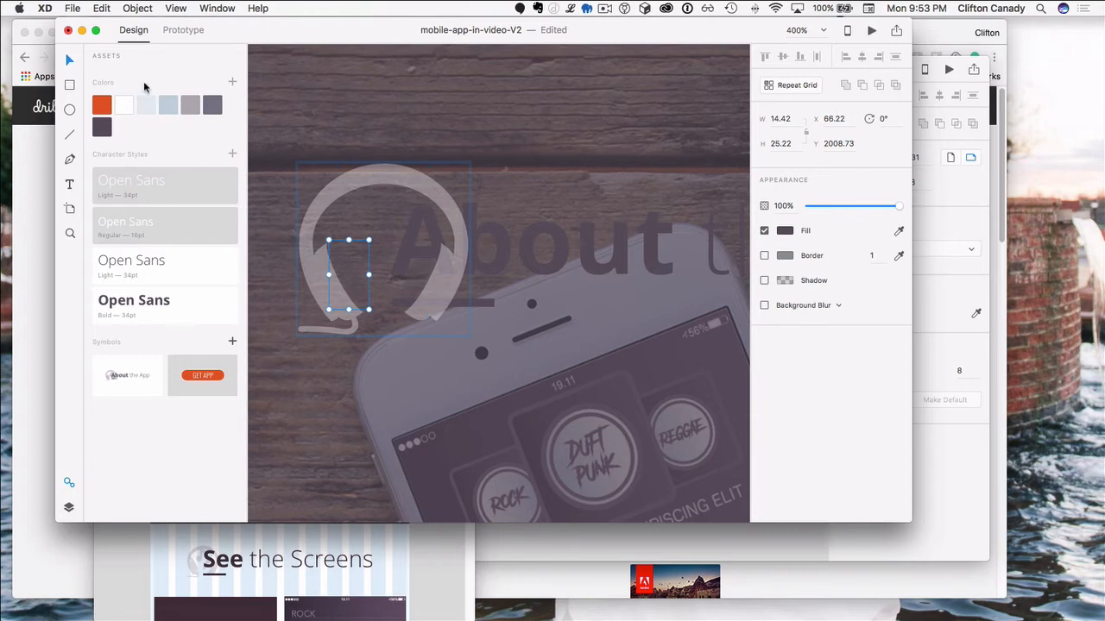
{"action": "left_click", "coordinate": [127, 105]}
{"action": "left_click", "coordinate": [383, 226]}
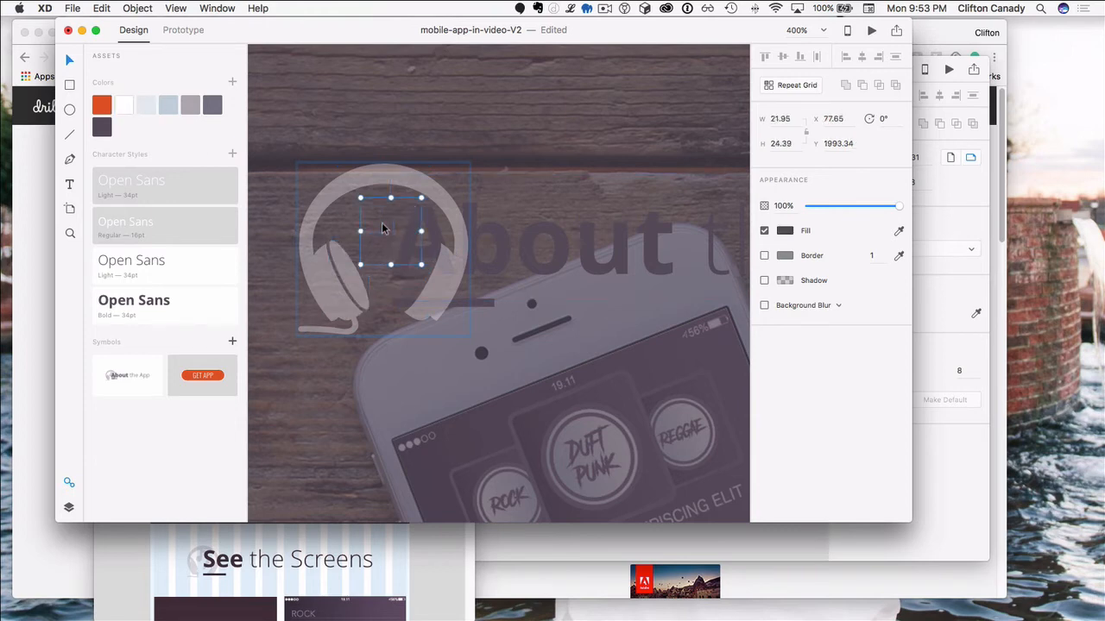
{"action": "left_click", "coordinate": [124, 106]}
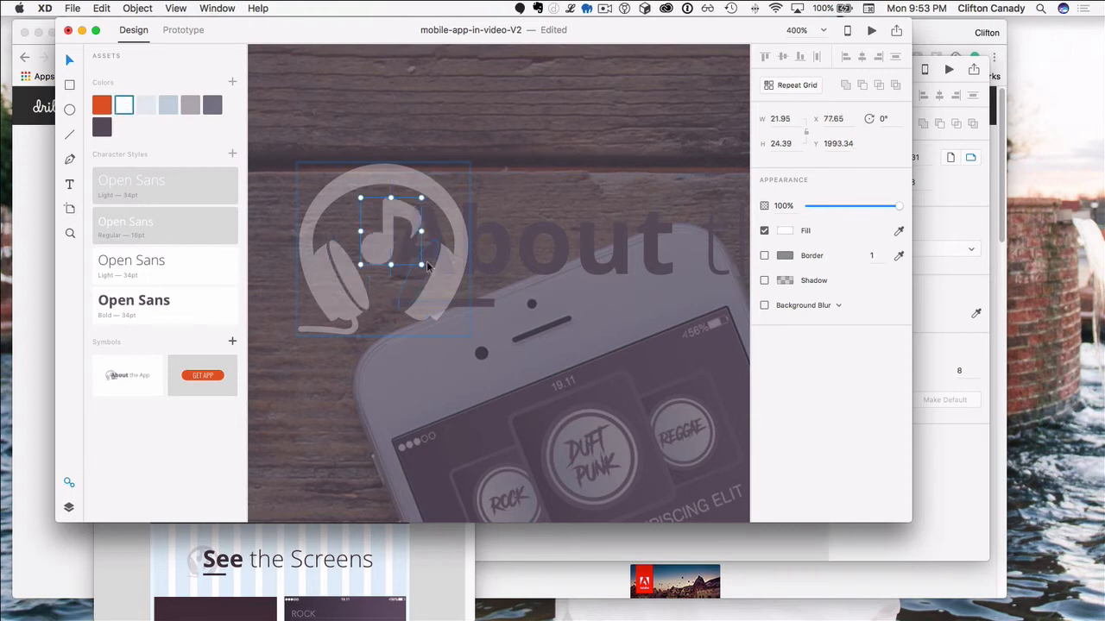
Step: Fill the right ear cushion of the headphones icon with white
{"action": "left_click", "coordinate": [416, 292]}
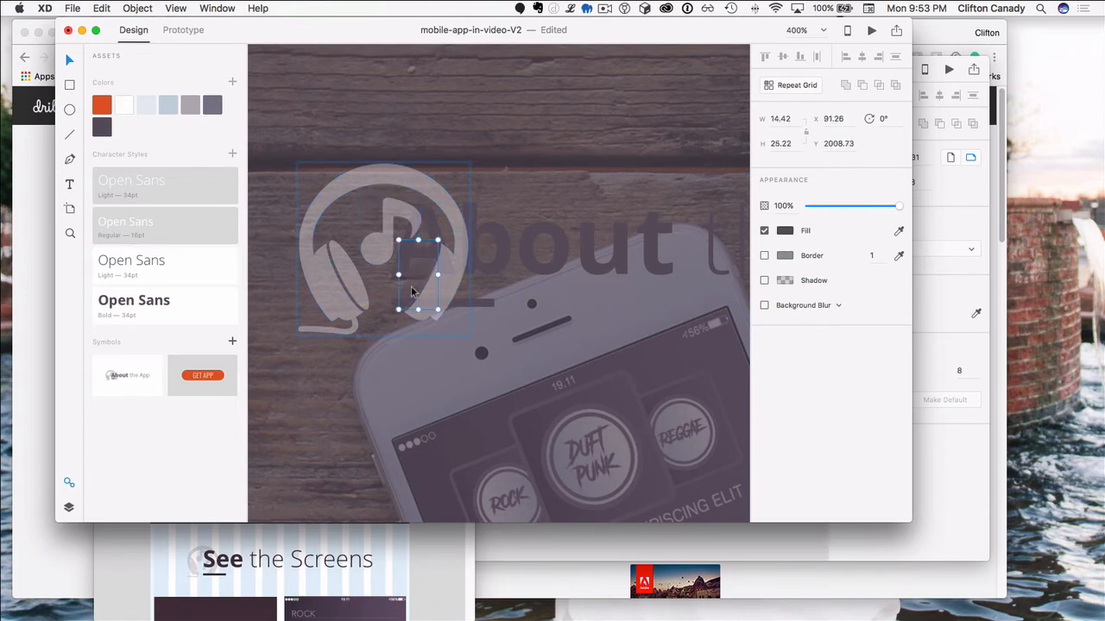
{"action": "left_click", "coordinate": [124, 106]}
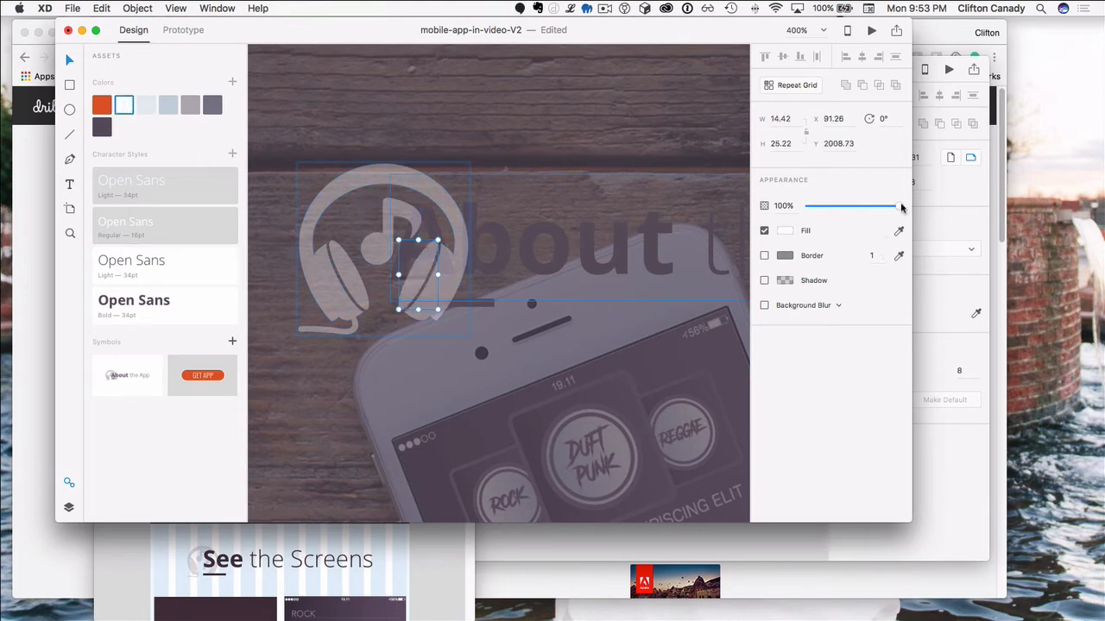
{"action": "key", "text": "super+z"}
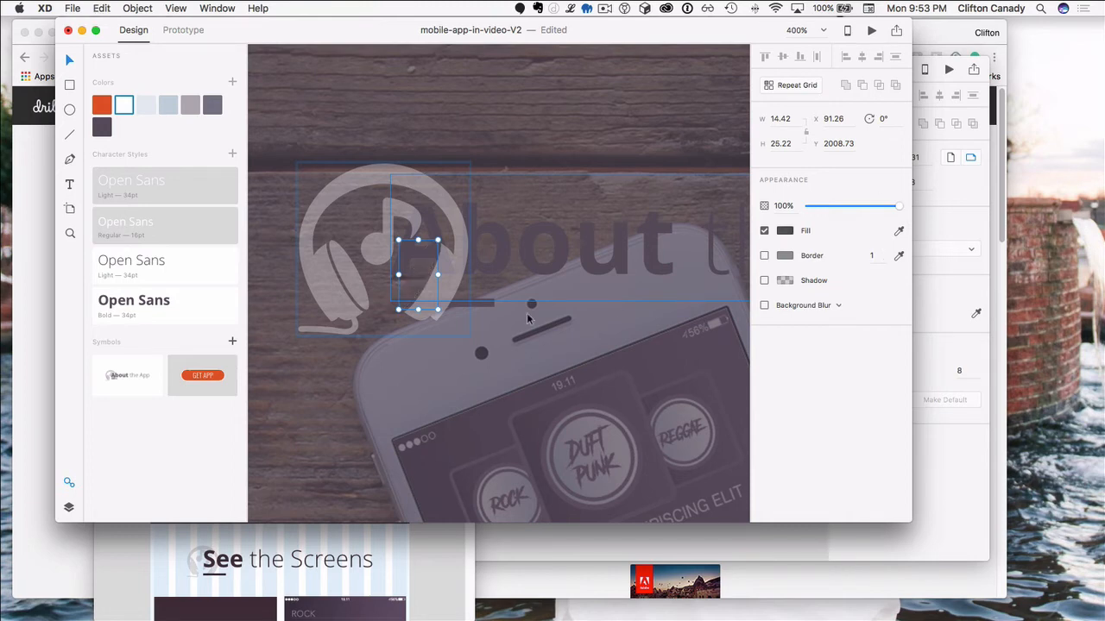
{"action": "double_click", "coordinate": [421, 276]}
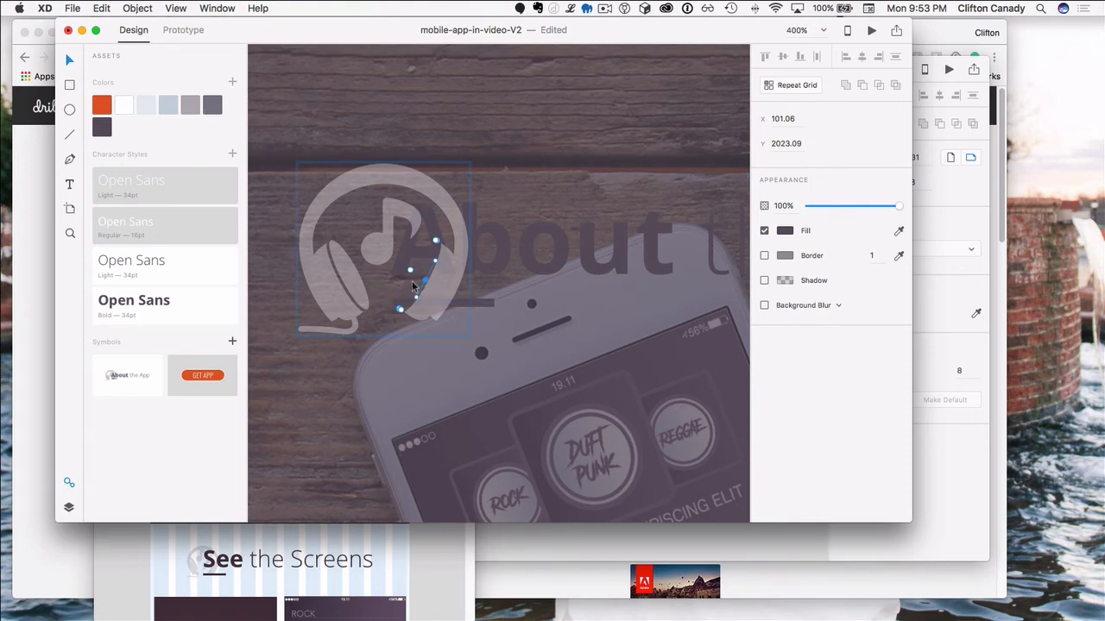
{"action": "left_click", "coordinate": [123, 104]}
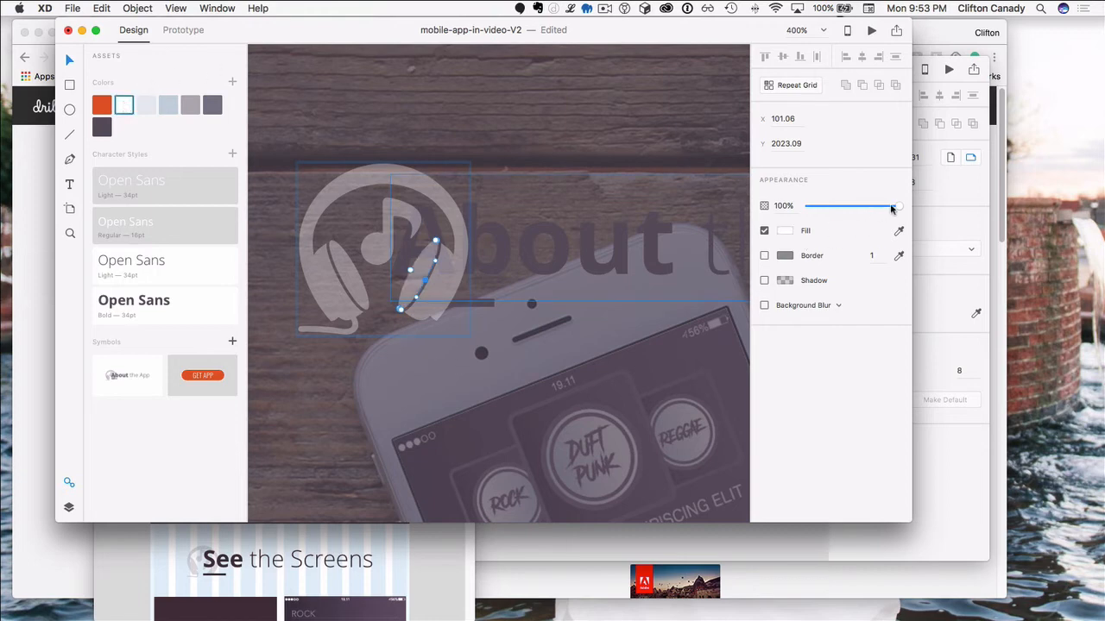
Step: Select the whole headphones icon group and lower its opacity to 20%
{"action": "mouse_move", "coordinate": [899, 205]}
{"action": "left_mouse_down"}
{"action": "mouse_move", "coordinate": [862, 205]}
{"action": "mouse_move", "coordinate": [878, 207]}
{"action": "left_mouse_up"}
{"action": "left_click", "coordinate": [336, 191]}
{"action": "left_click", "coordinate": [336, 191]}
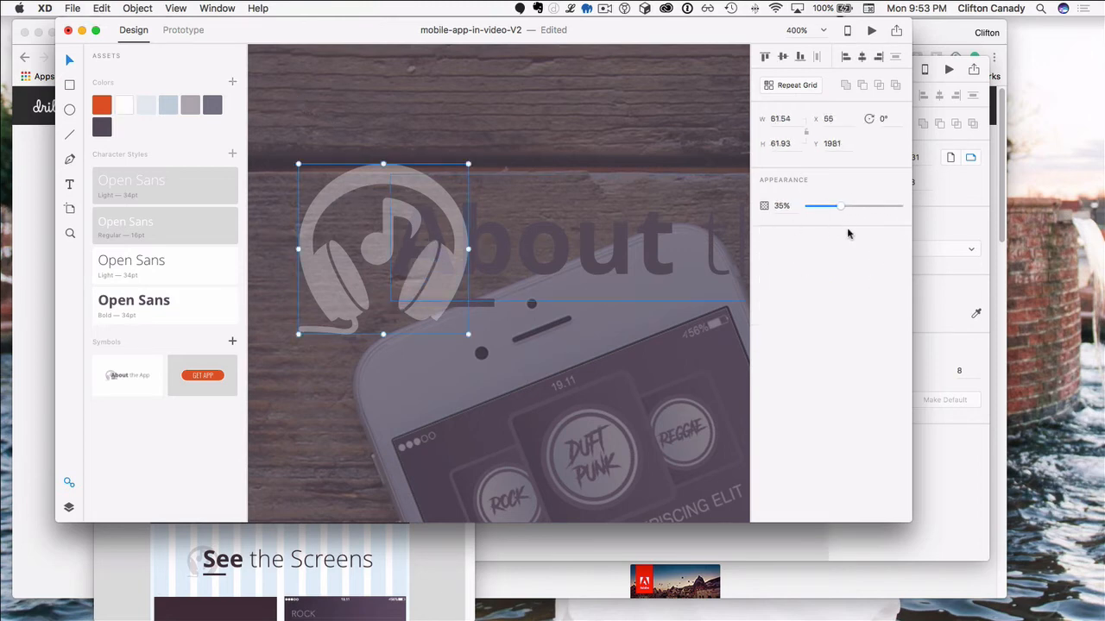
{"action": "mouse_move", "coordinate": [841, 205]}
{"action": "left_mouse_down"}
{"action": "mouse_move", "coordinate": [902, 206]}
{"action": "mouse_move", "coordinate": [826, 202]}
{"action": "left_mouse_up"}
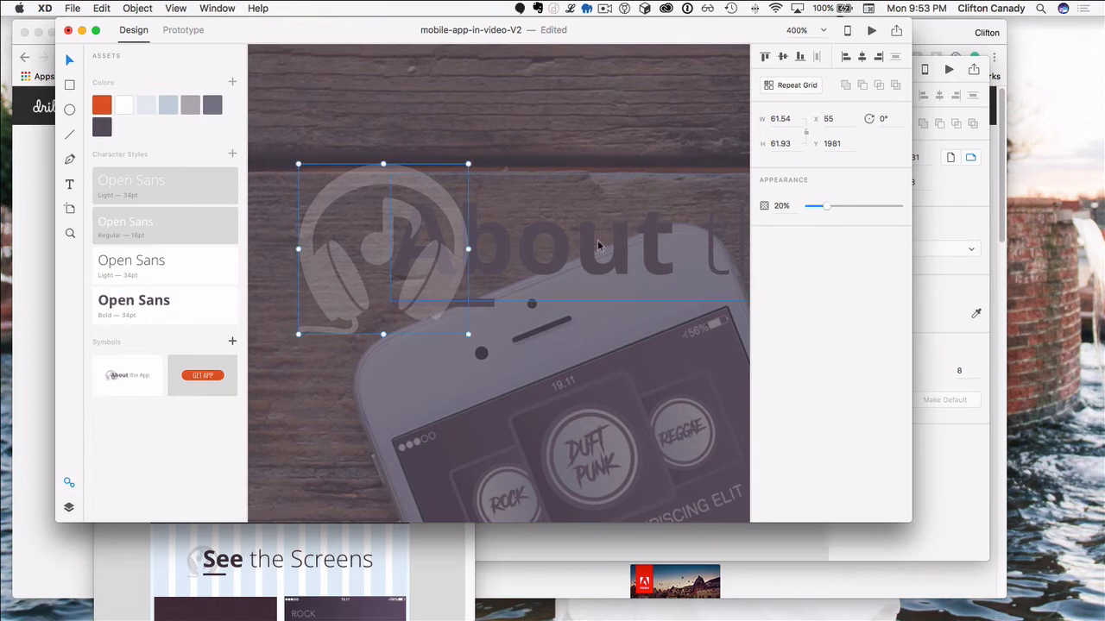
Step: Recolor the entire About the App heading text white
{"action": "left_click", "coordinate": [526, 252]}
{"action": "double_click", "coordinate": [526, 253]}
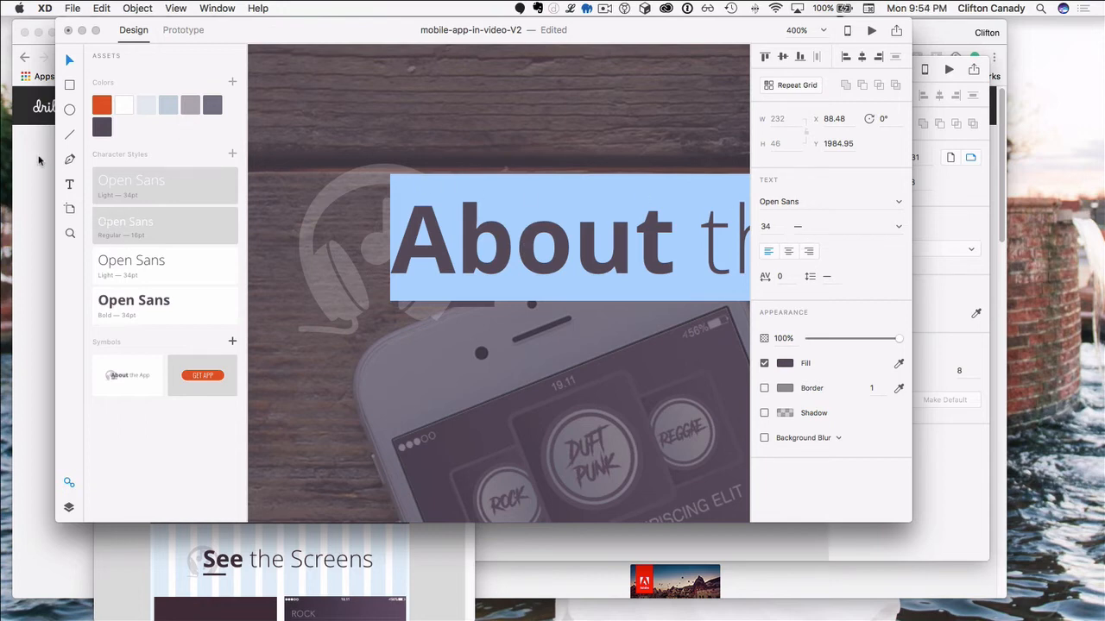
{"action": "left_click", "coordinate": [123, 104]}
{"action": "key", "text": "Escape"}
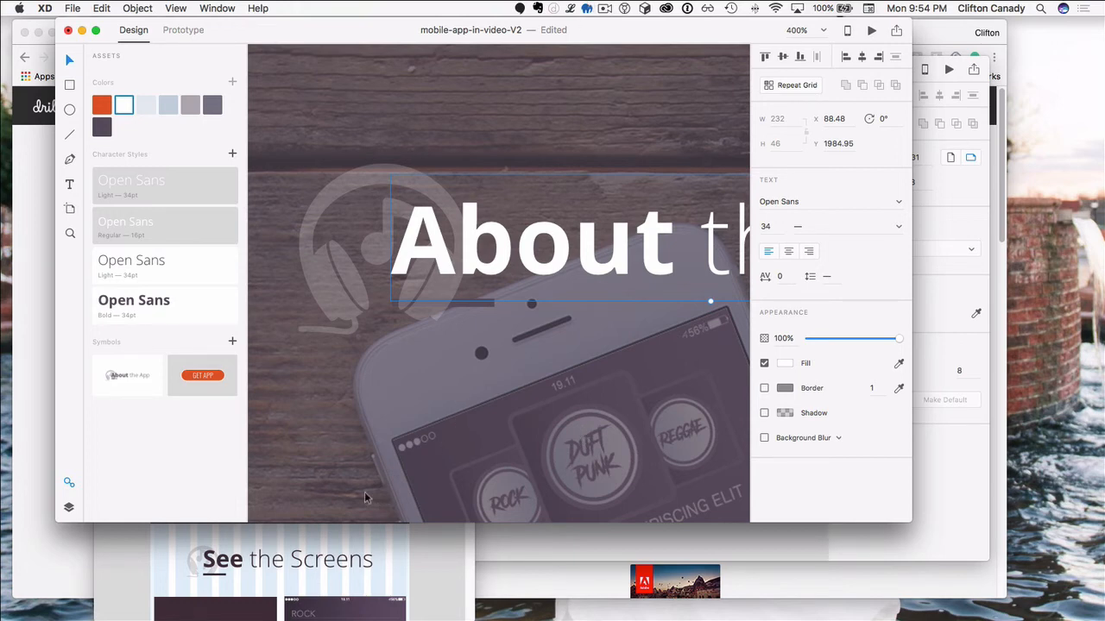
Step: Check the heading wording in the reference image, and replace the bold word About with Watch
{"action": "key", "text": "super+Tab"}
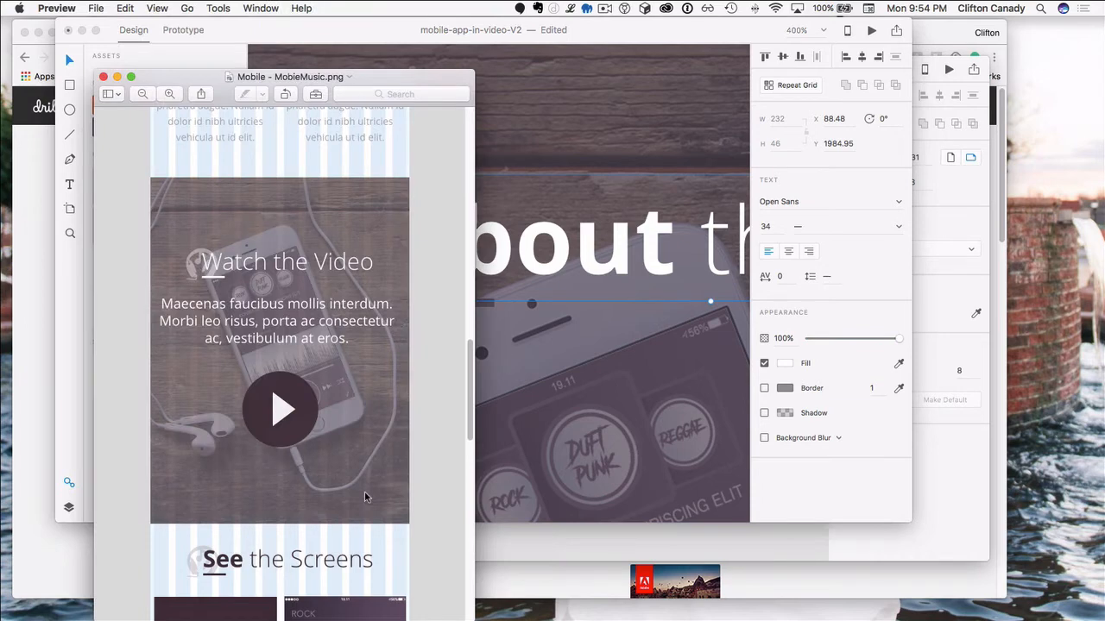
{"action": "key", "text": "super+Tab"}
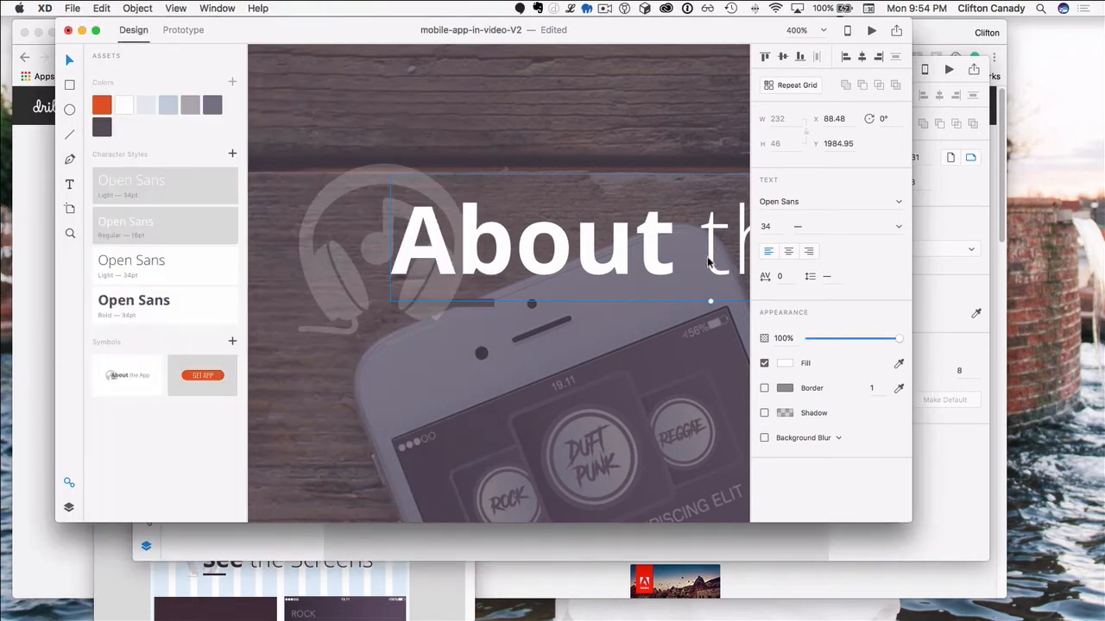
{"action": "double_click", "coordinate": [610, 252]}
{"action": "left_click", "coordinate": [635, 251]}
{"action": "left_click_drag", "start_coordinate": [675, 252], "coordinate": [392, 252]}
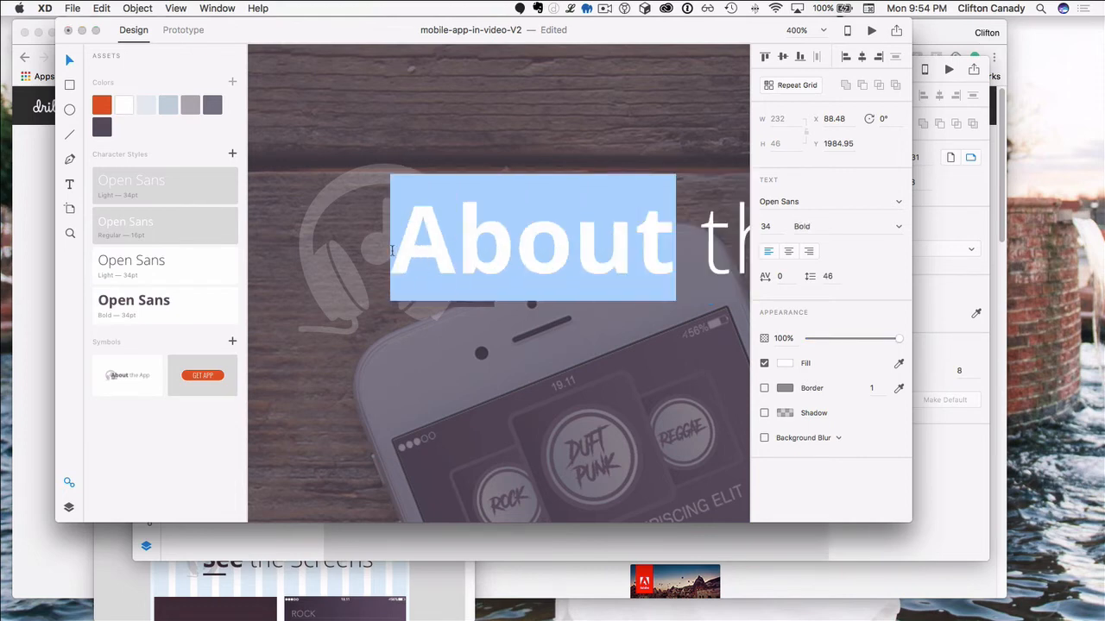
{"action": "type", "text": "Wat"}
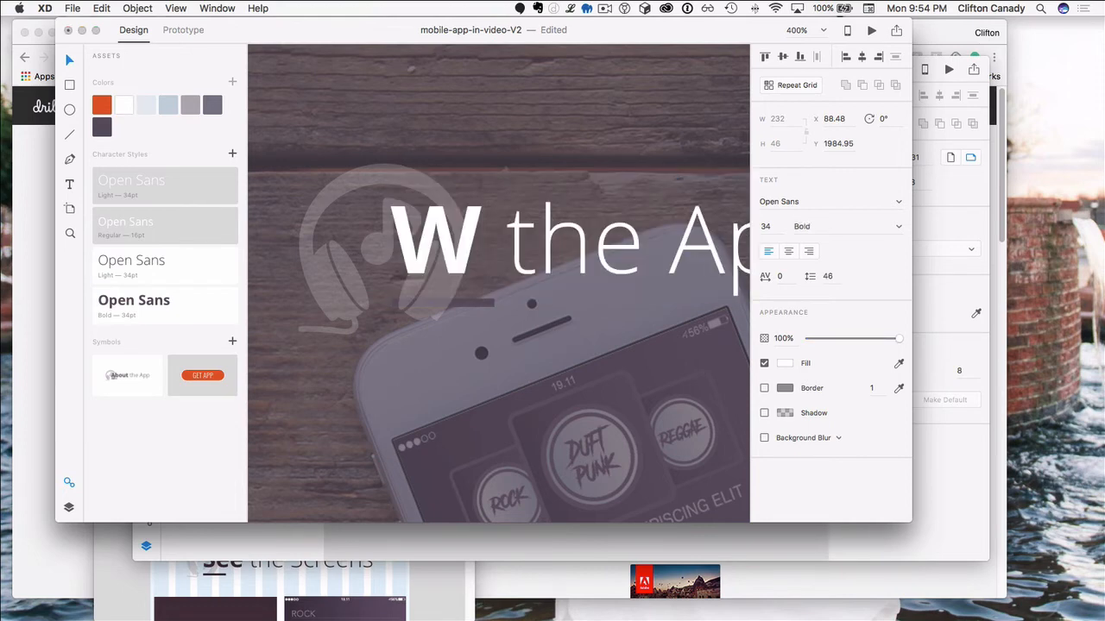
{"action": "type", "text": "ch t"}
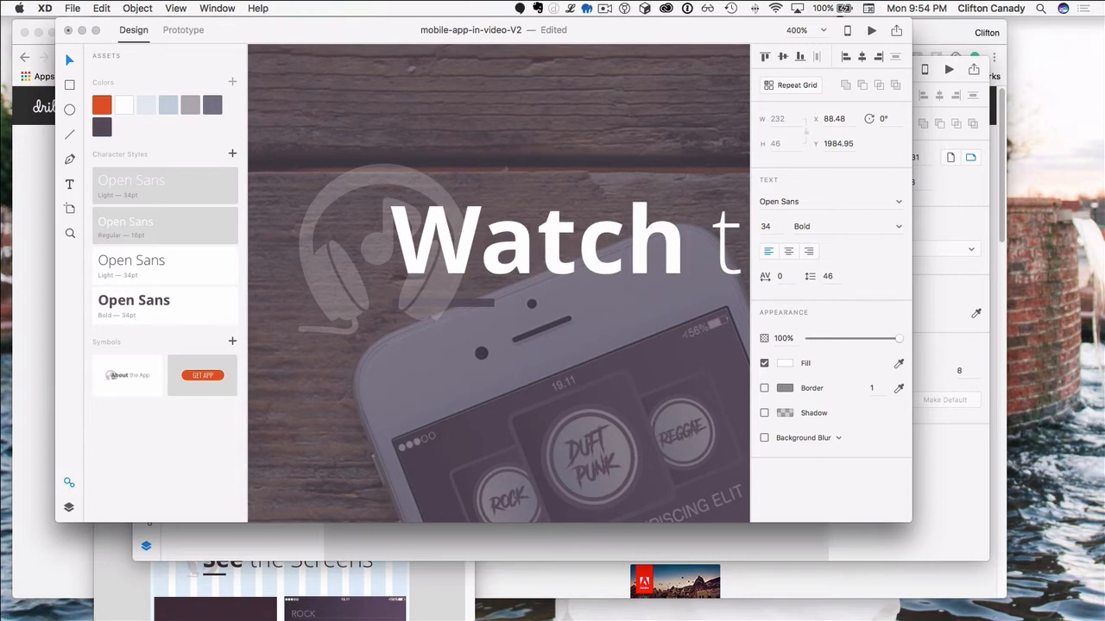
Step: Replace the word App in the video section's heading with Video
{"action": "left_click", "coordinate": [712, 245]}
{"action": "left_click_drag", "start_coordinate": [713, 246], "coordinate": [878, 252]}
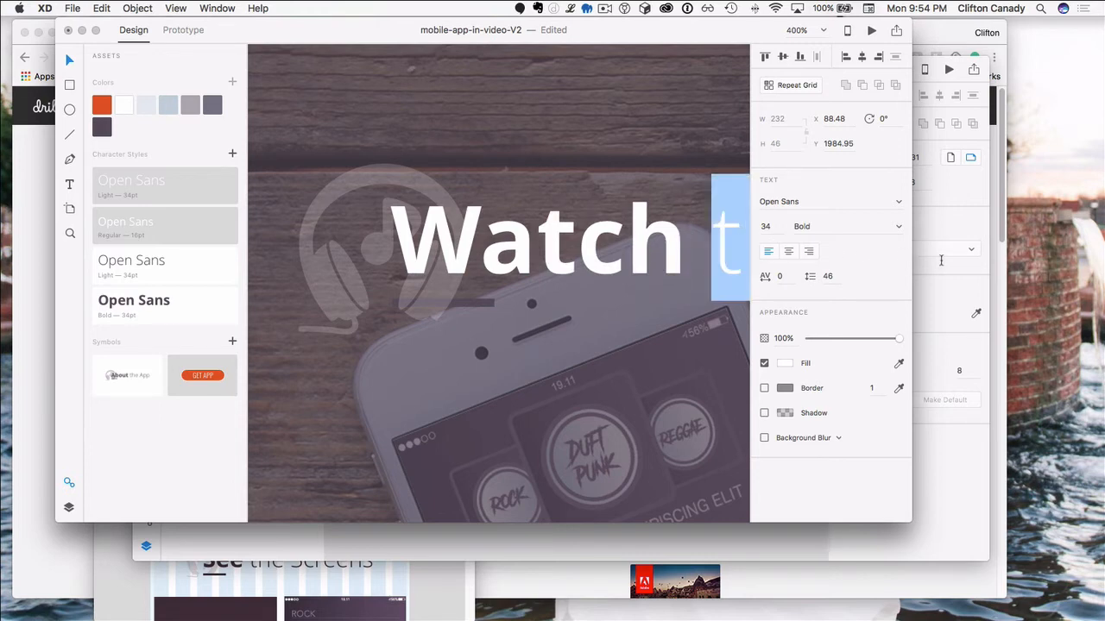
{"action": "key", "text": "Escape"}
{"action": "scroll", "coordinate": [672, 403], "scroll_direction": "right", "scroll_amount": 10}
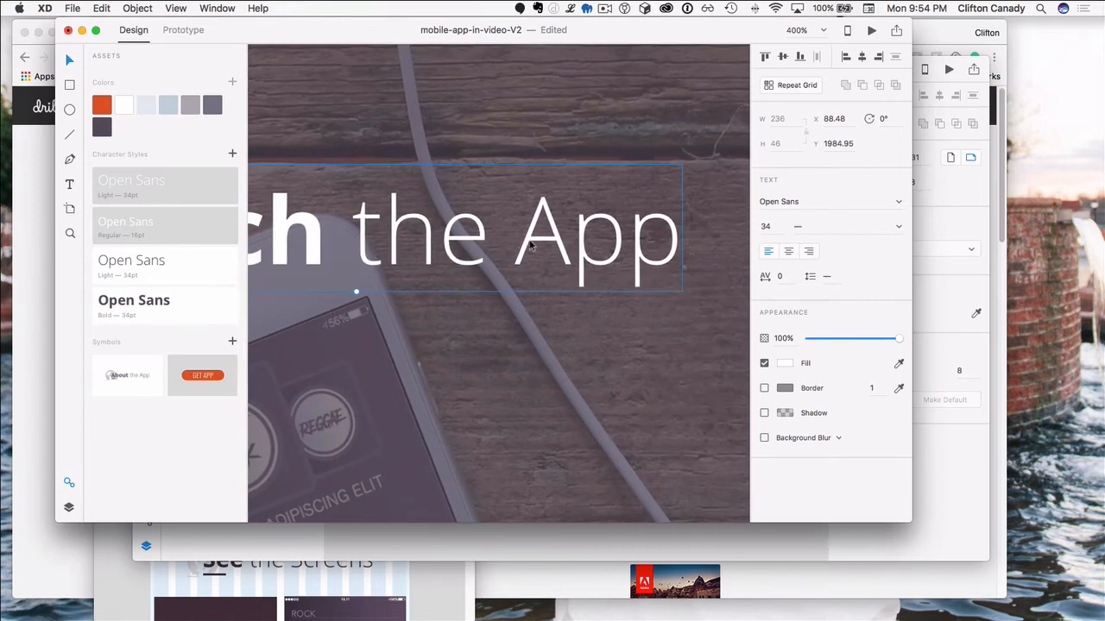
{"action": "double_click", "coordinate": [530, 247]}
{"action": "left_click", "coordinate": [518, 247]}
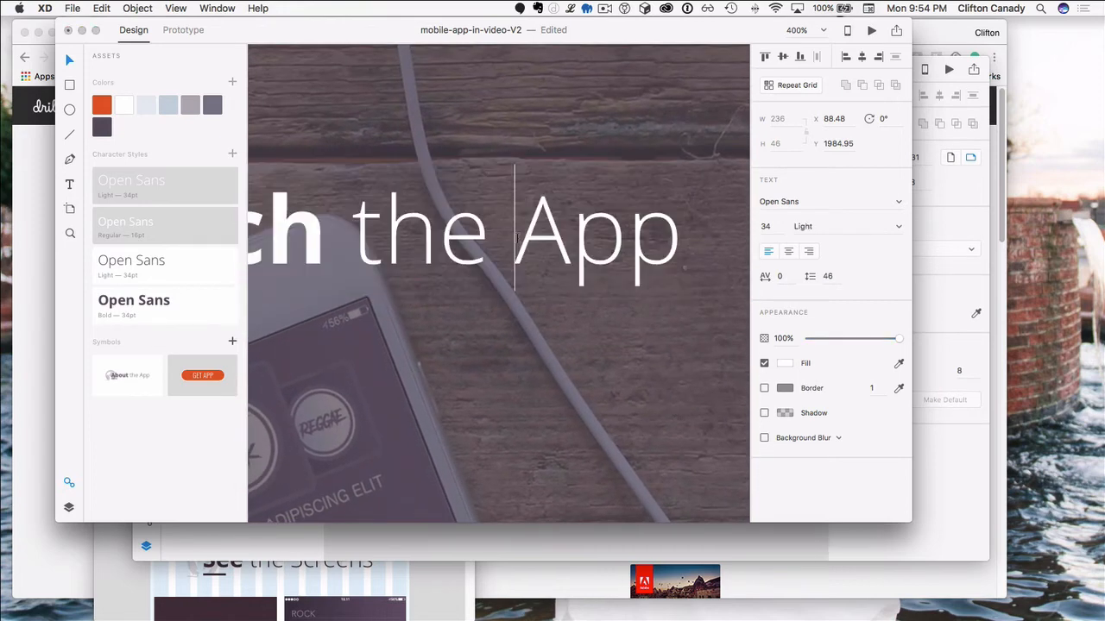
{"action": "left_click_drag", "start_coordinate": [517, 247], "coordinate": [691, 242]}
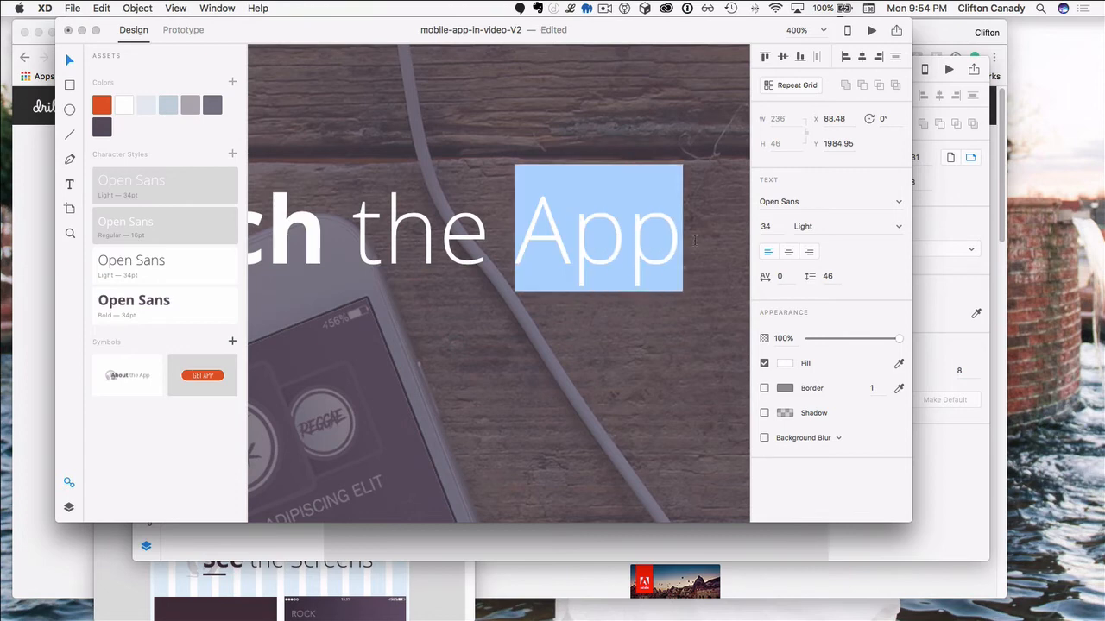
{"action": "type", "text": "Video"}
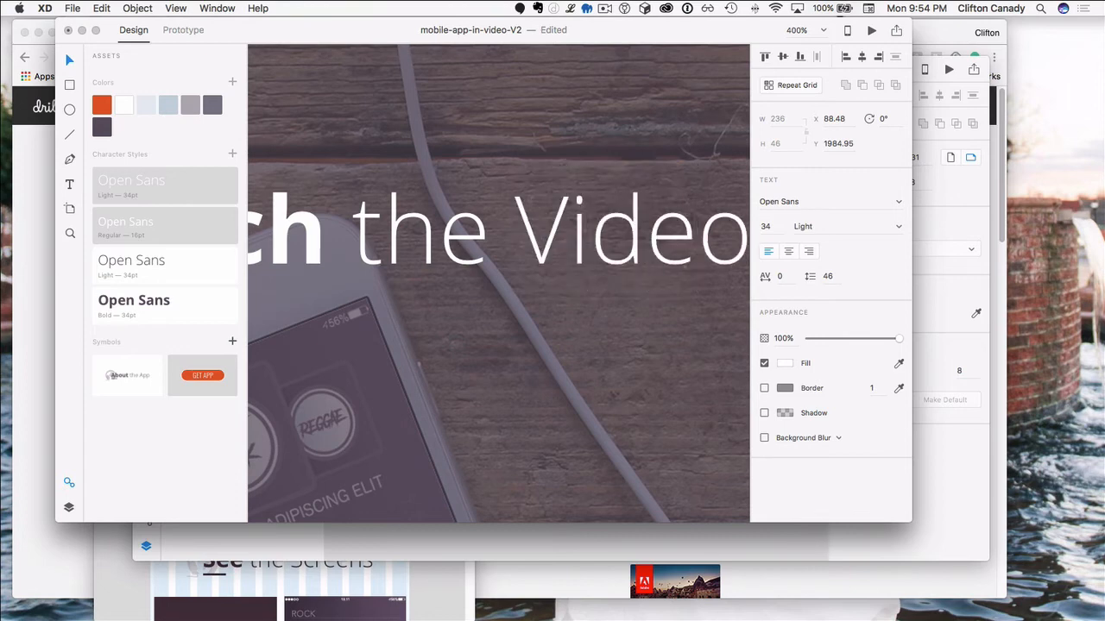
{"action": "key", "text": "Escape"}
Step: Recolor the short underline beneath the Watch the Video heading white
{"action": "key", "text": "super+minus"}
{"action": "key", "text": "super+minus"}
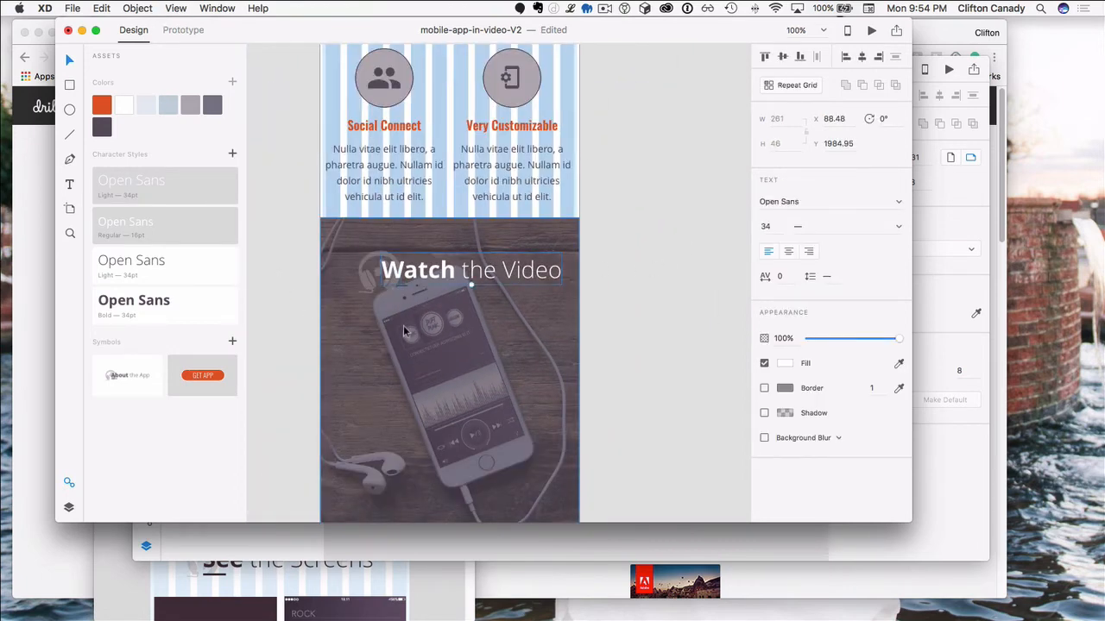
{"action": "key", "text": "super+plus"}
{"action": "key", "text": "super+plus"}
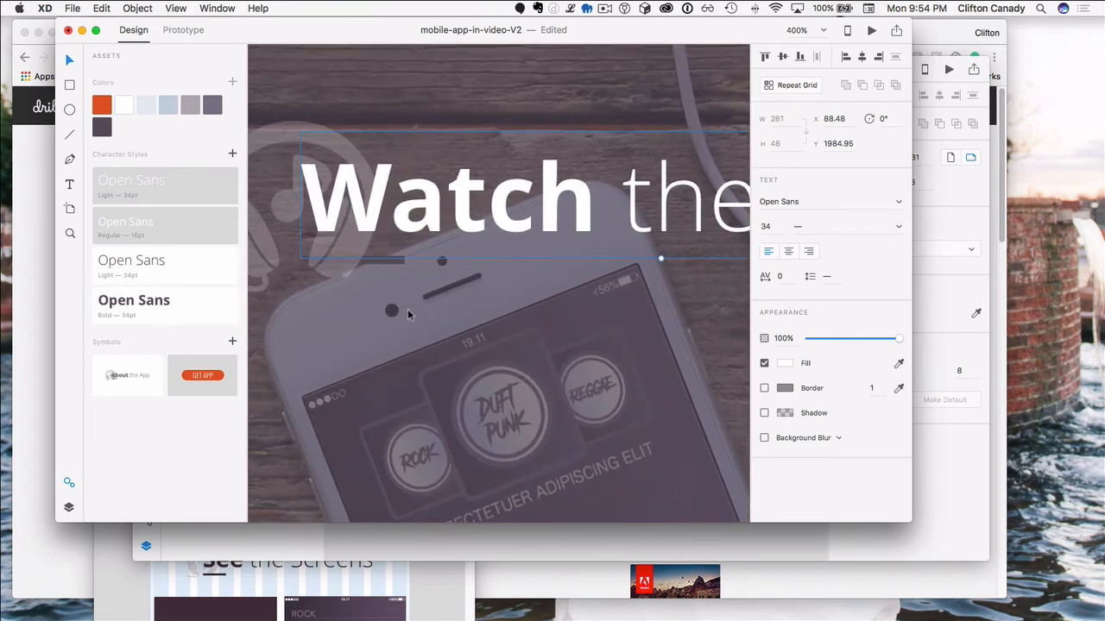
{"action": "left_click", "coordinate": [388, 260]}
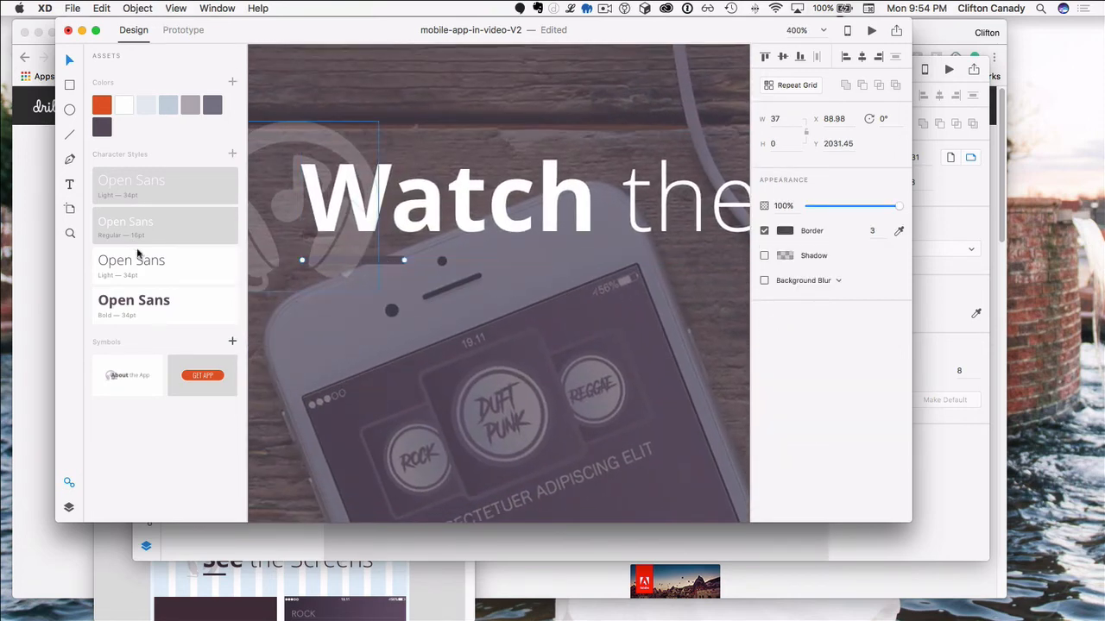
{"action": "left_click", "coordinate": [126, 108]}
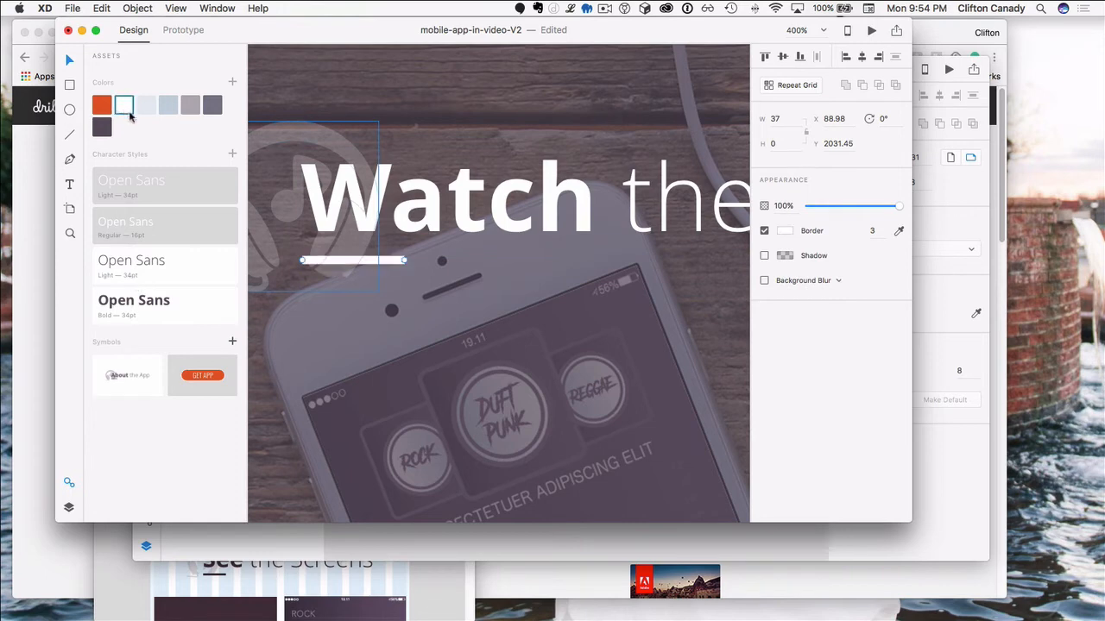
{"action": "left_click", "coordinate": [473, 317]}
{"action": "left_click", "coordinate": [390, 260]}
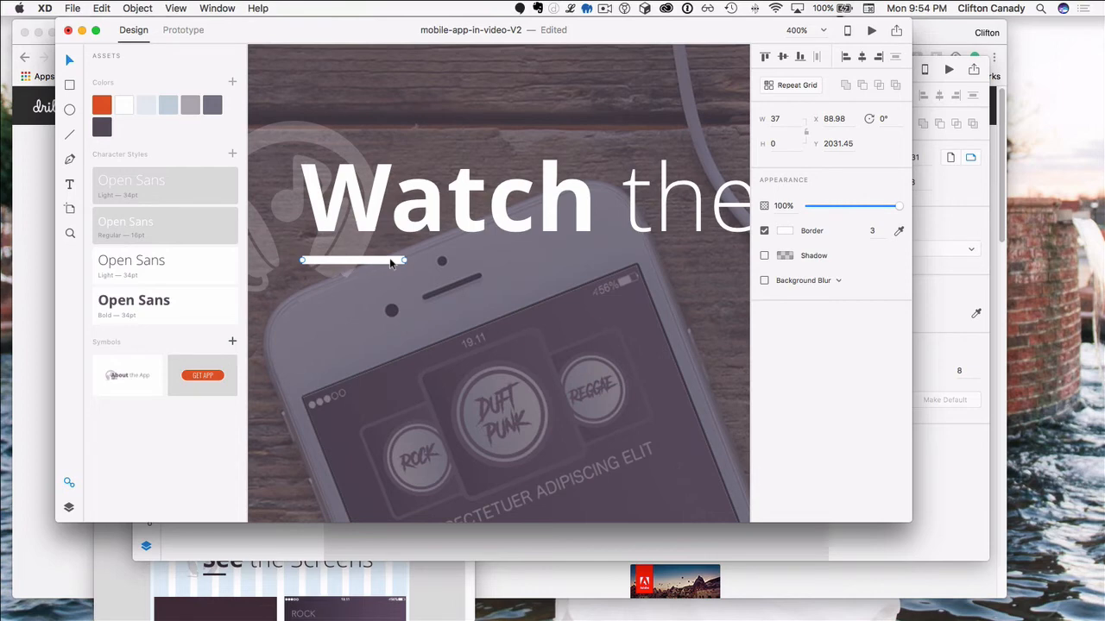
{"action": "left_click", "coordinate": [373, 210], "text": "shift"}
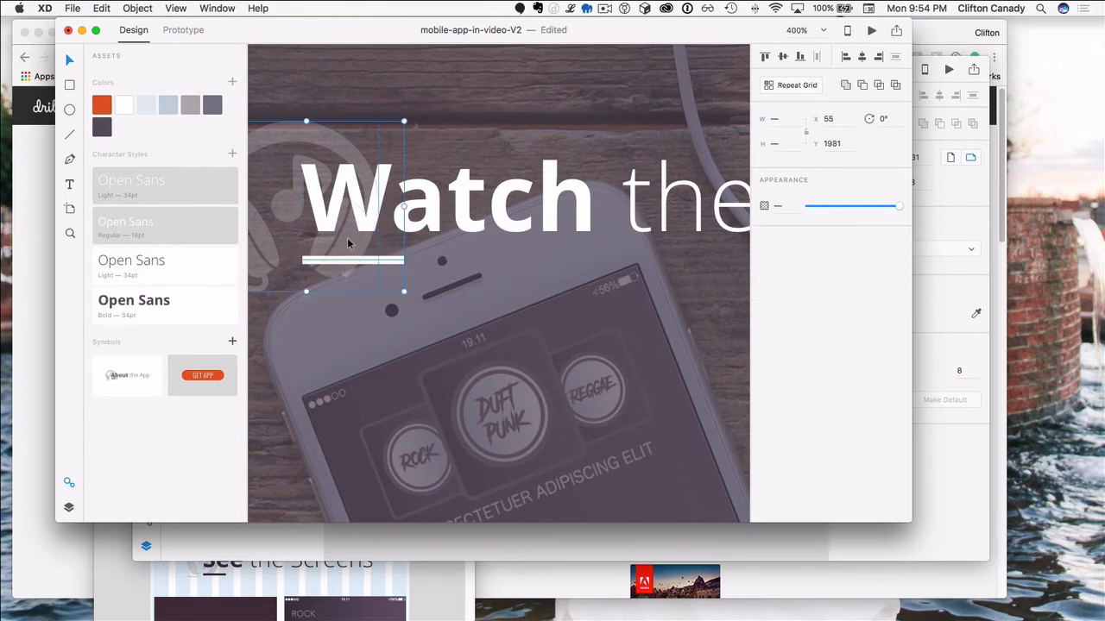
{"action": "left_click", "coordinate": [276, 128], "text": "shift"}
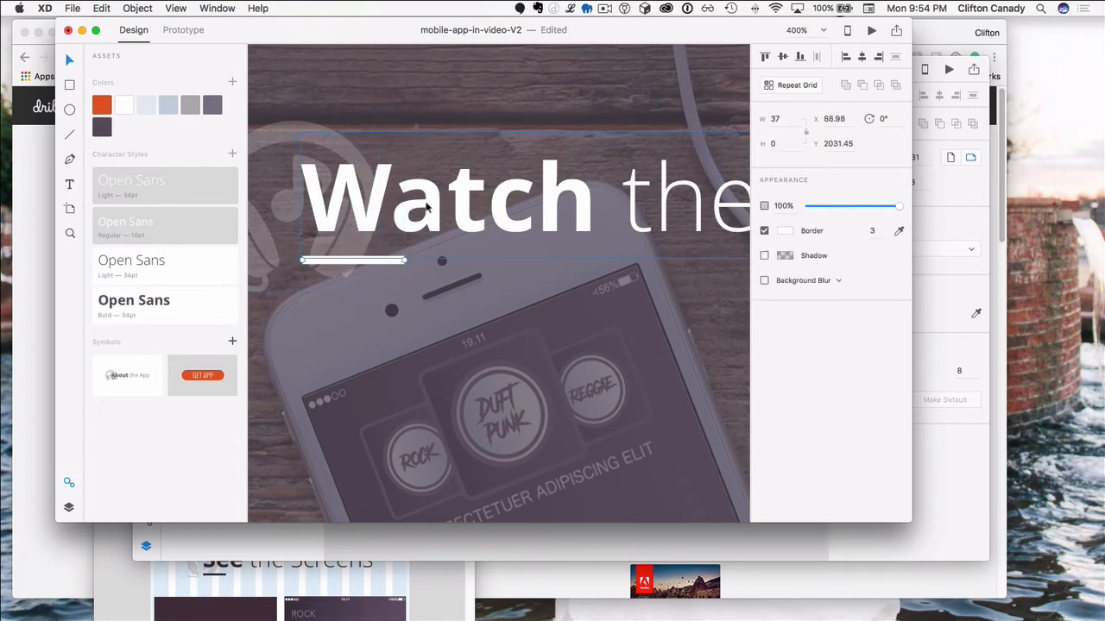
{"action": "left_click", "coordinate": [425, 198], "text": "shift"}
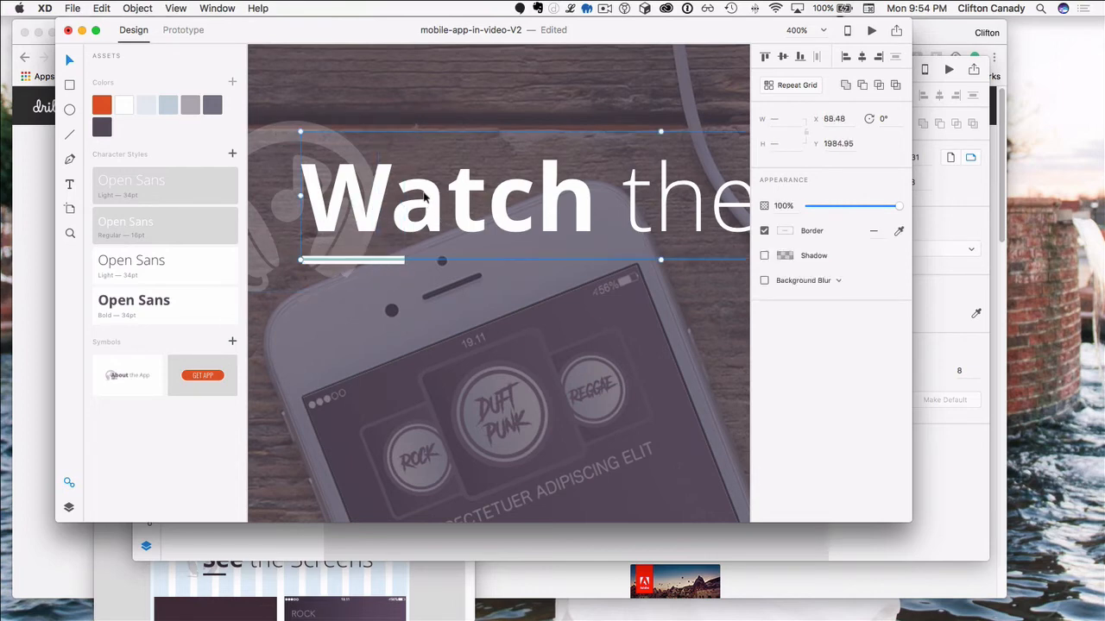
{"action": "left_click", "coordinate": [394, 263], "text": "shift"}
{"action": "key", "text": "Return"}
{"action": "key", "text": "Escape"}
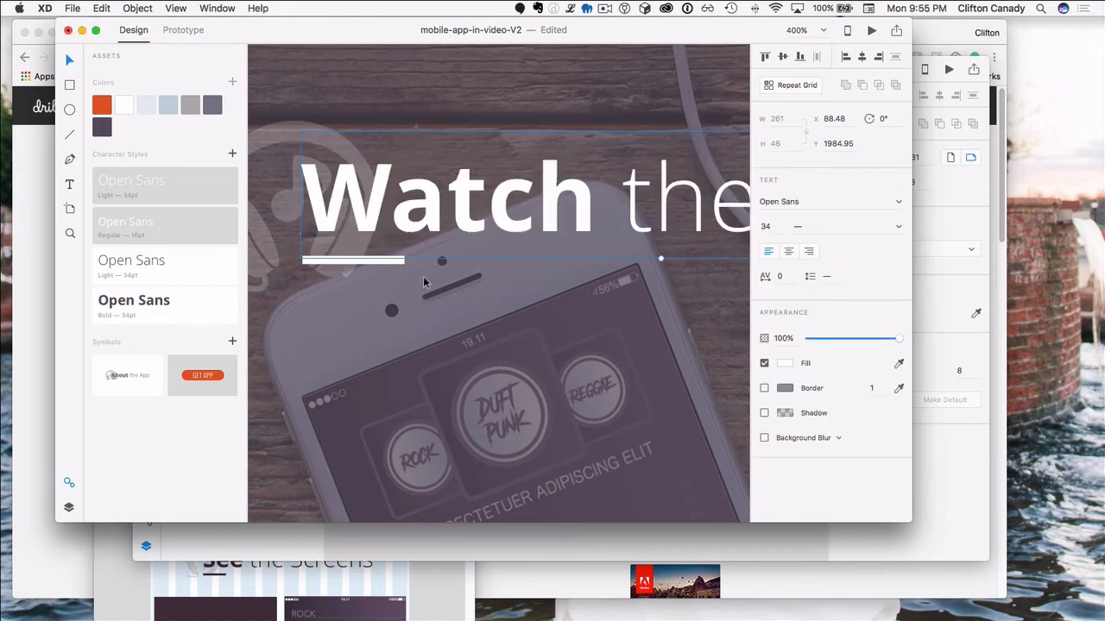
{"action": "left_click", "coordinate": [364, 78]}
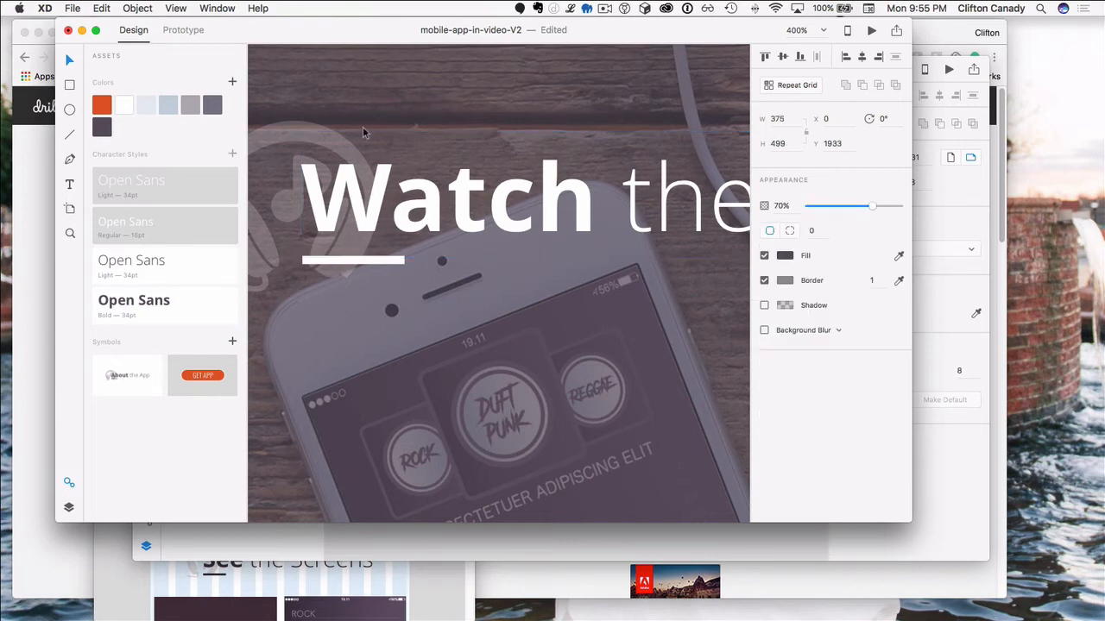
Step: Group the underline, the Watch the Video text and the headphones icon, and make the group a symbol
{"action": "left_click", "coordinate": [401, 262]}
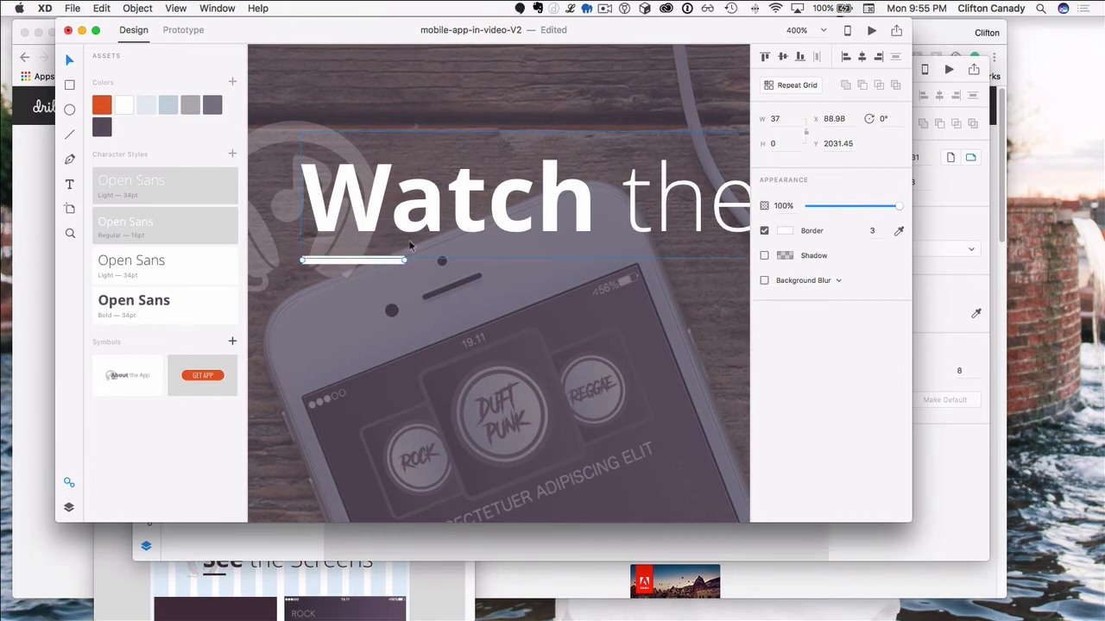
{"action": "left_click", "coordinate": [379, 199], "text": "shift"}
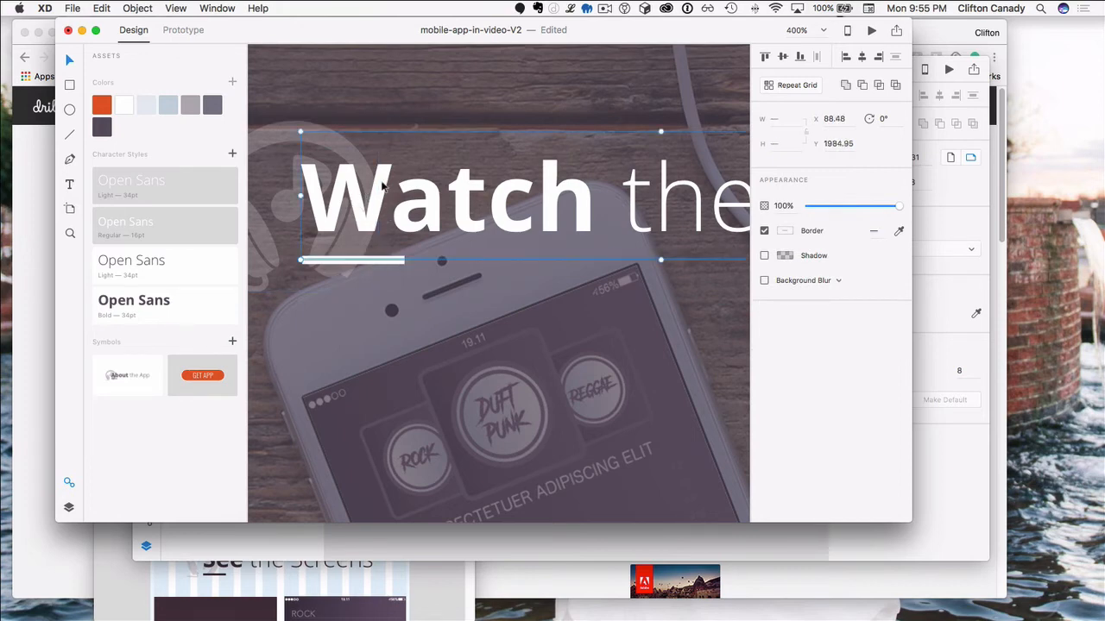
{"action": "left_click", "coordinate": [283, 131], "text": "shift"}
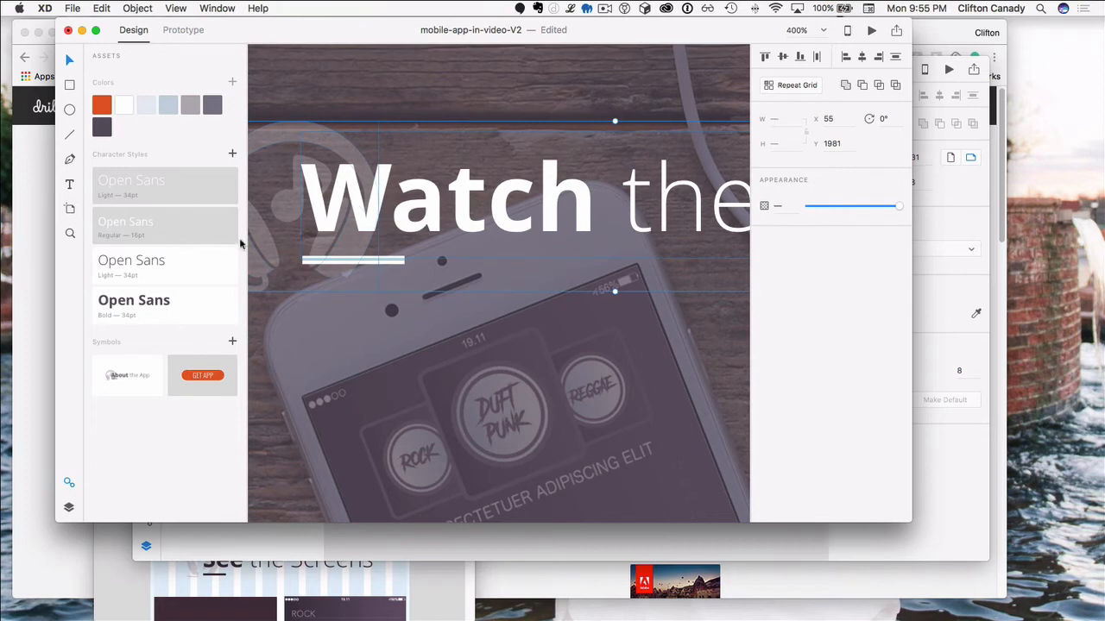
{"action": "right_click", "coordinate": [332, 208]}
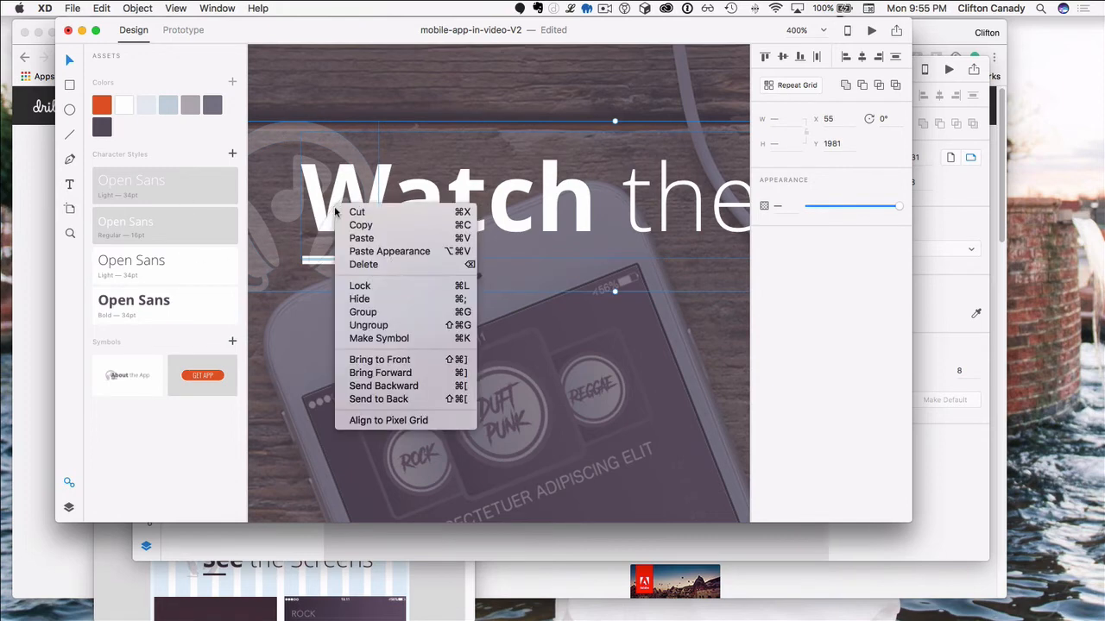
{"action": "left_click", "coordinate": [363, 312]}
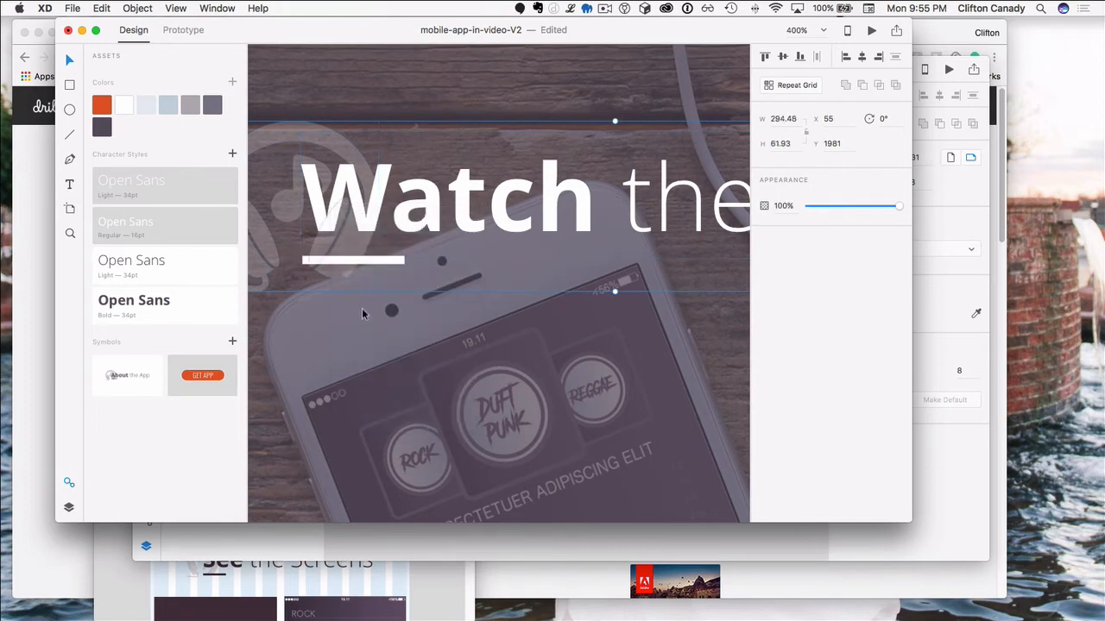
{"action": "left_click", "coordinate": [230, 342]}
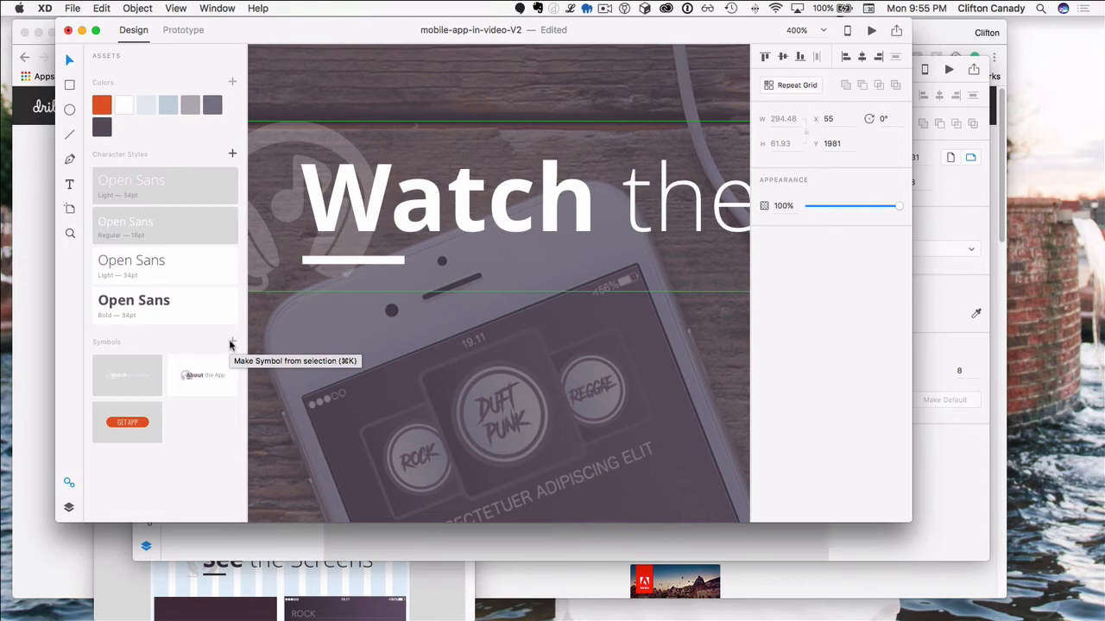
Step: Move the Watch the Video heading symbol to X 40, Y 1992 so it sits centered in the video section
{"action": "key", "text": "super+minus"}
{"action": "key", "text": "super+minus"}
{"action": "key", "text": "super+minus"}
{"action": "key", "text": "super+minus"}
{"action": "key", "text": "super+minus"}
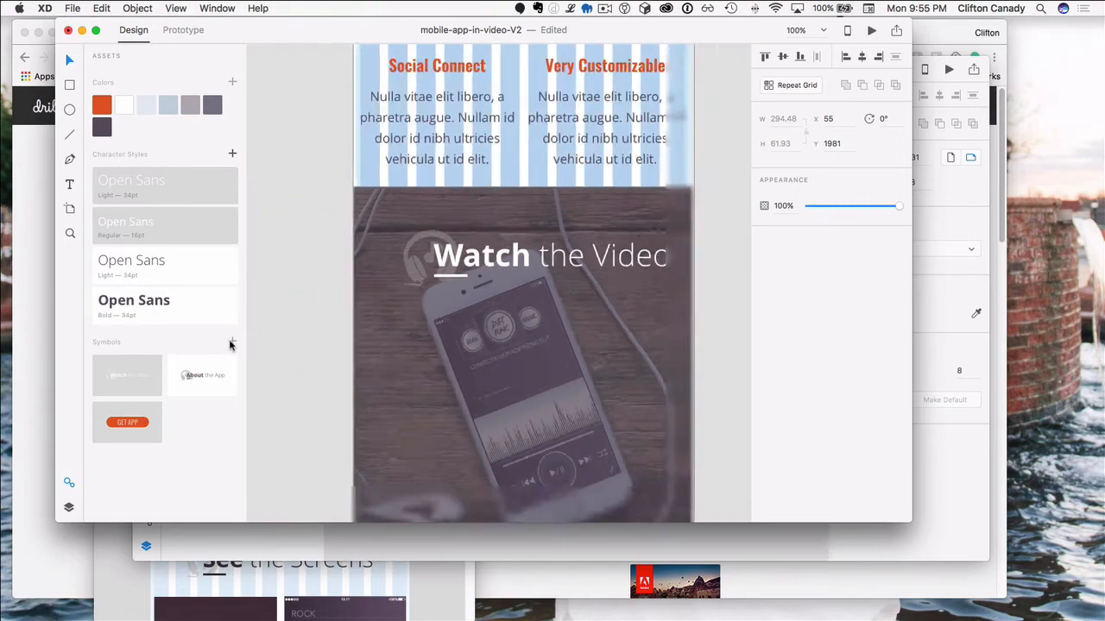
{"action": "double_click", "coordinate": [497, 271]}
{"action": "mouse_move", "coordinate": [498, 271]}
{"action": "left_mouse_down"}
{"action": "mouse_move", "coordinate": [487, 269]}
{"action": "mouse_move", "coordinate": [497, 273]}
{"action": "left_mouse_up"}
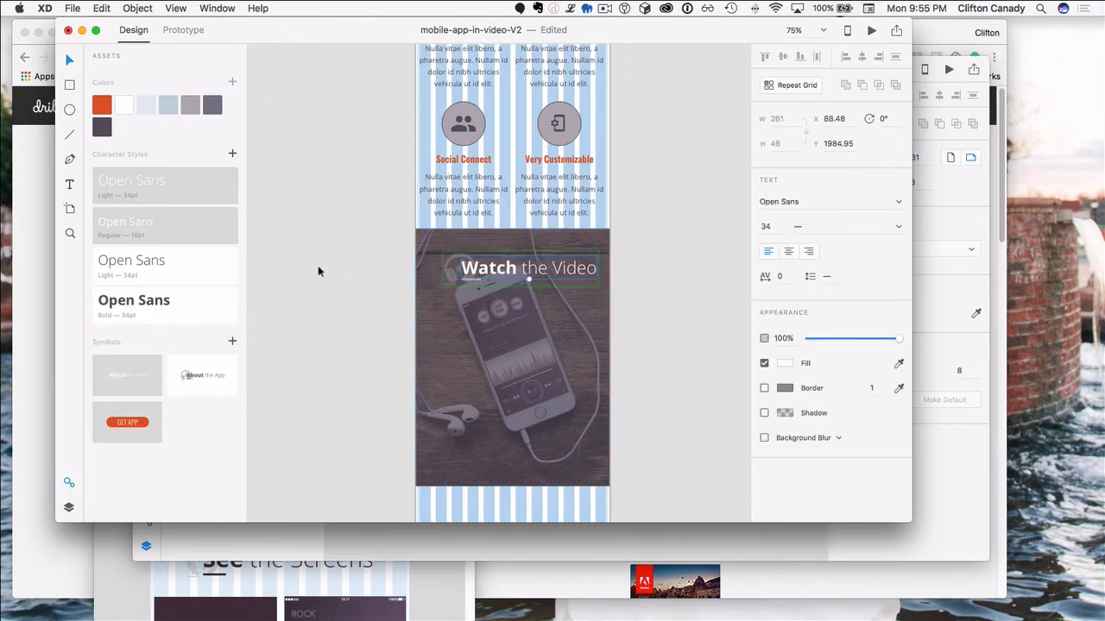
{"action": "left_click", "coordinate": [356, 281]}
{"action": "left_click", "coordinate": [472, 274]}
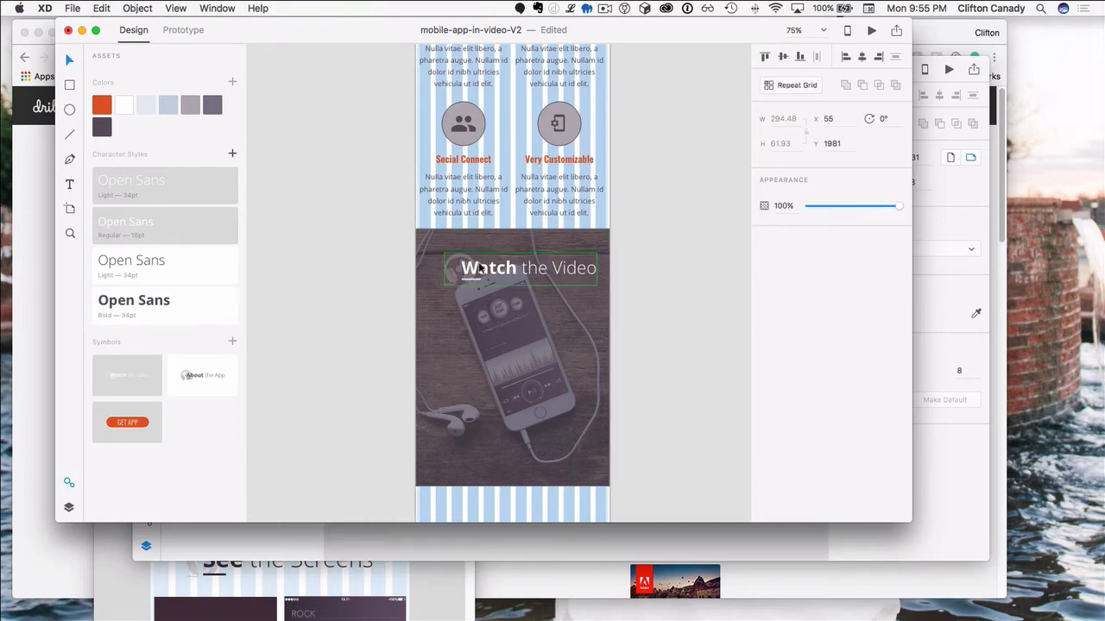
{"action": "mouse_move", "coordinate": [481, 269]}
{"action": "left_mouse_down"}
{"action": "mouse_move", "coordinate": [471, 269]}
{"action": "mouse_move", "coordinate": [494, 275]}
{"action": "left_mouse_up"}
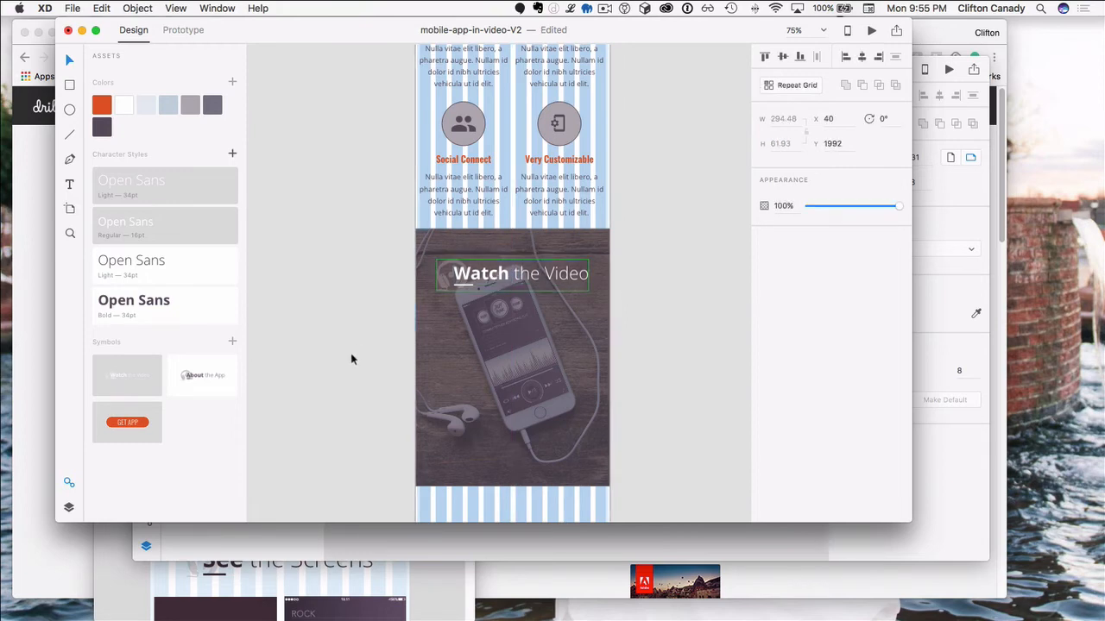
{"action": "left_click", "coordinate": [349, 361]}
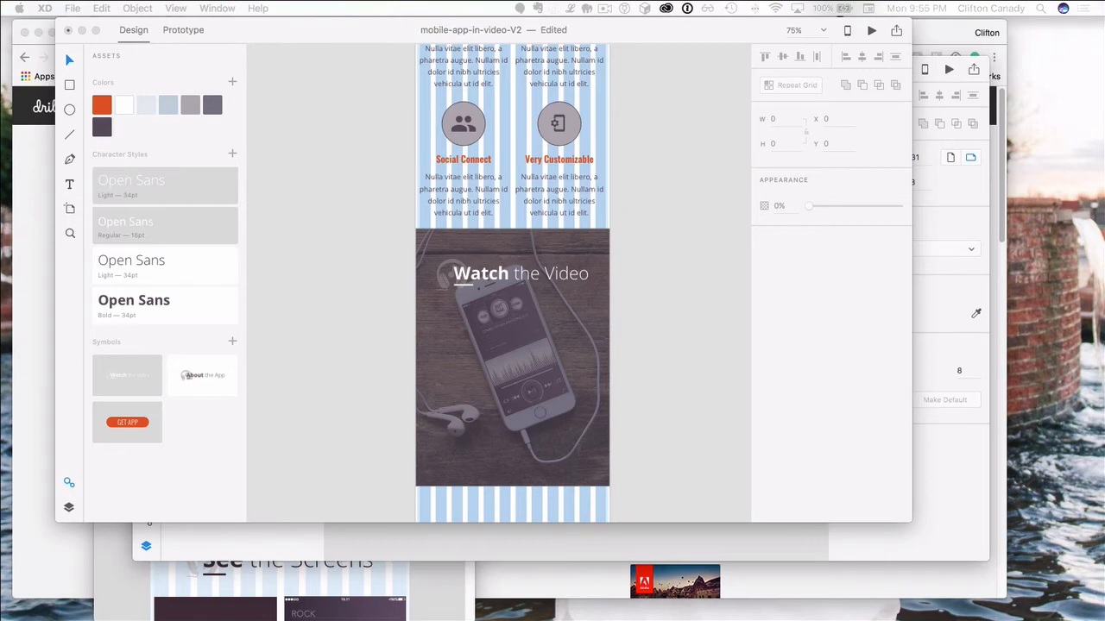
Step: Paste the play button and place it over the lower part of the video section at X 122, Y 2218
{"action": "left_click", "coordinate": [390, 409]}
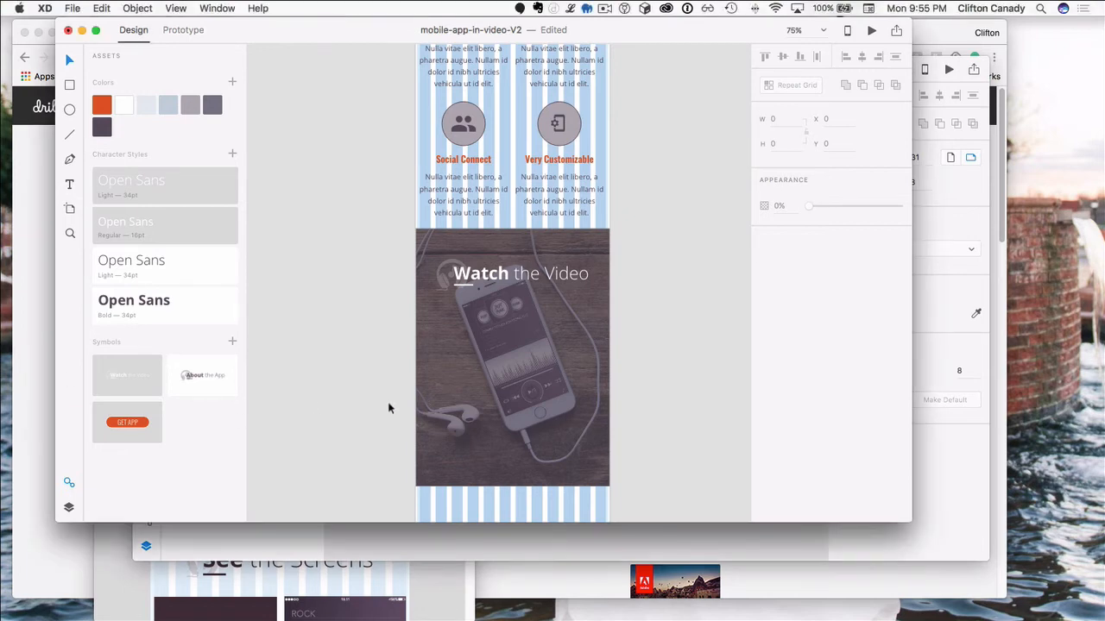
{"action": "key", "text": "super+v"}
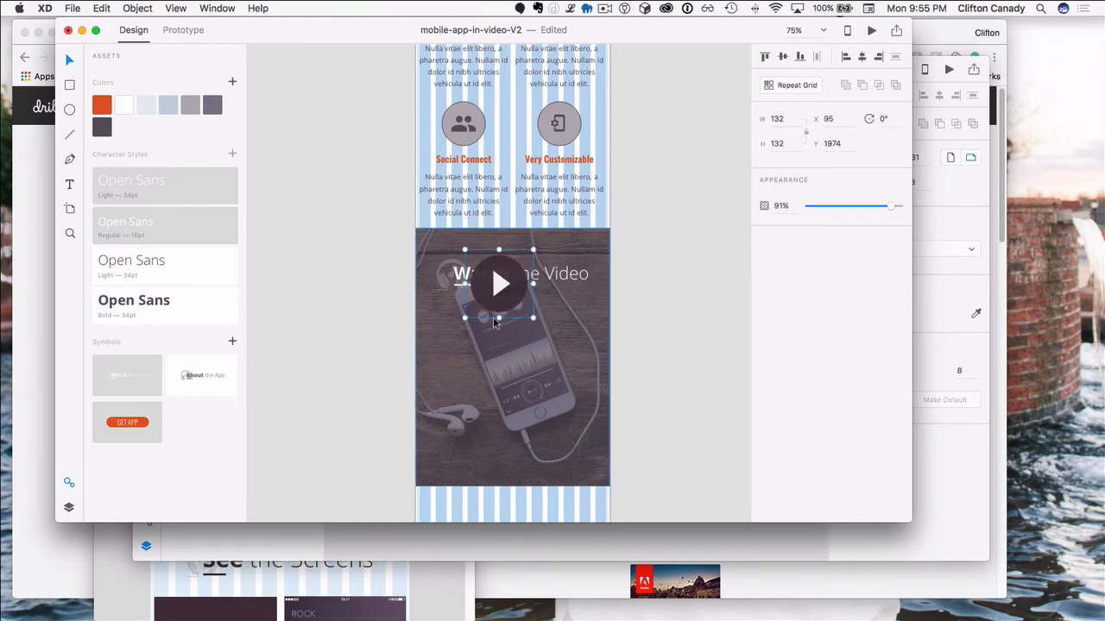
{"action": "left_click_drag", "start_coordinate": [492, 308], "coordinate": [504, 431]}
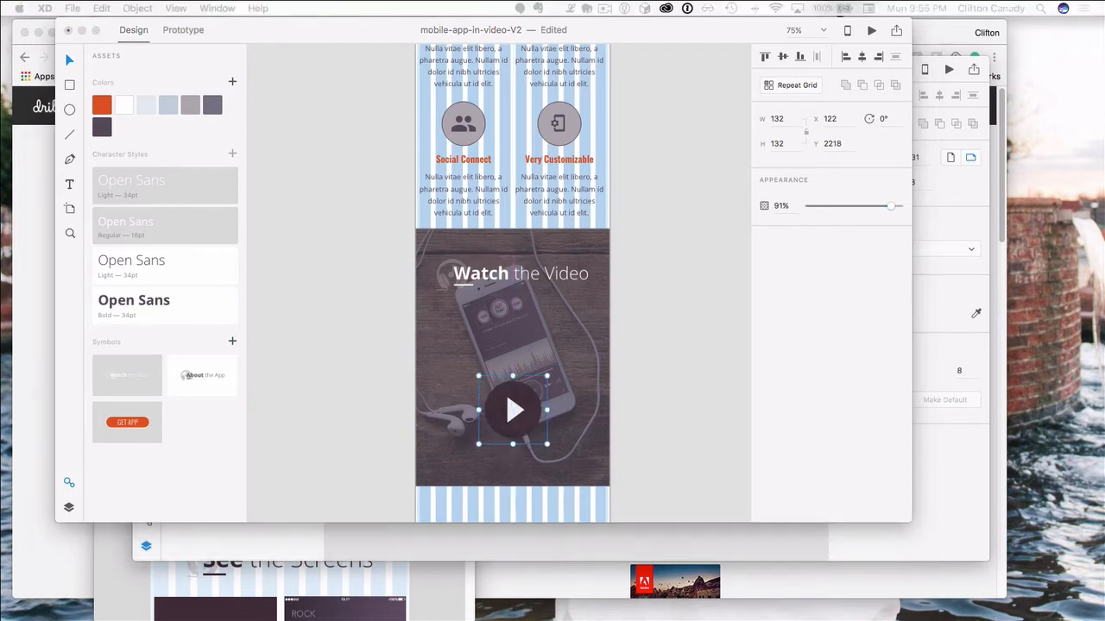
Step: Add a text box about 294 by 100 below the heading reading "Maecenas faucibus mollis interdum. Morbi leo risus, porta ac consectetur ac, vestibulum at eros."
{"action": "left_click", "coordinate": [385, 279]}
{"action": "left_click", "coordinate": [69, 185]}
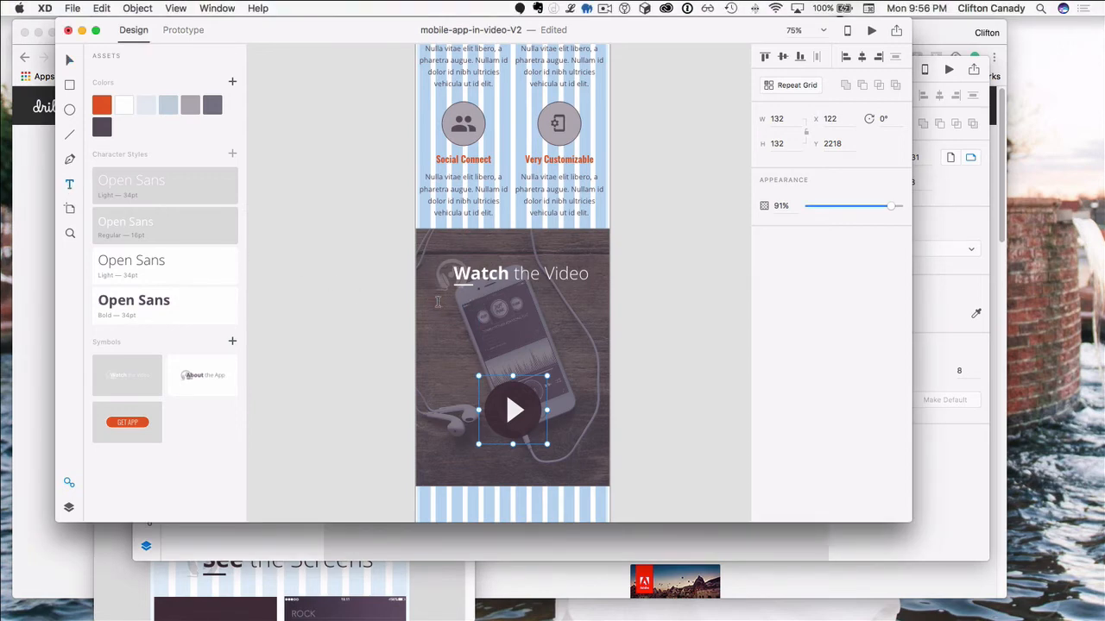
{"action": "left_click_drag", "start_coordinate": [437, 306], "coordinate": [586, 352]}
{"action": "type", "text": "Maecenas faucibus mollis interdum. Morbi leo risus, porta ac consectetur ac, vestibulum at eros."}
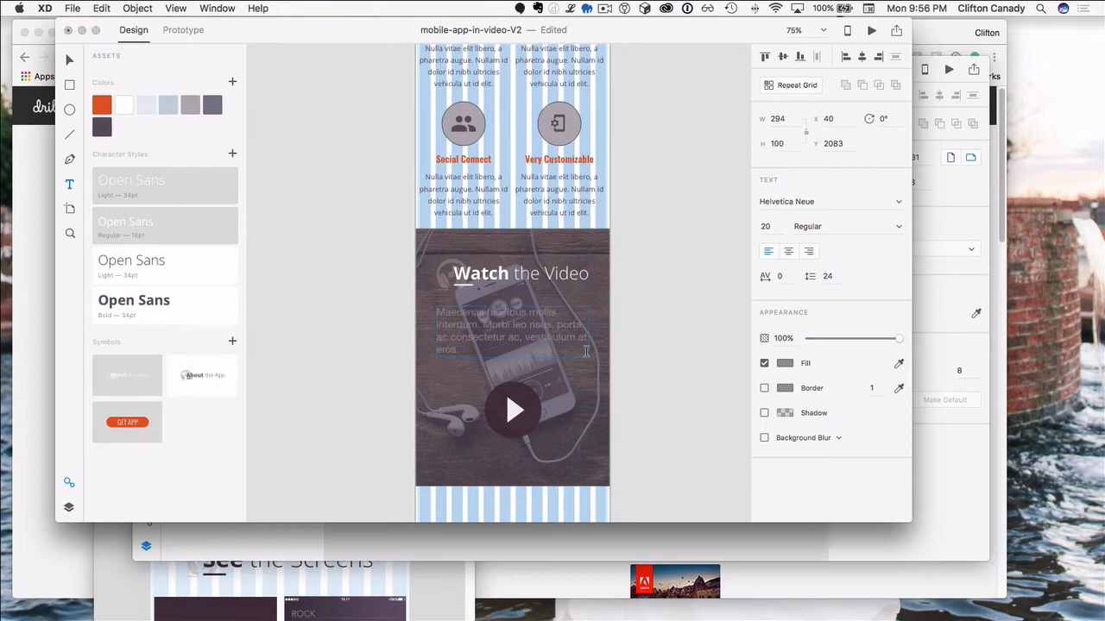
Step: Center-align the video section's paragraph and apply the white Open Sans Regular 16pt character style to it
{"action": "left_click", "coordinate": [787, 251]}
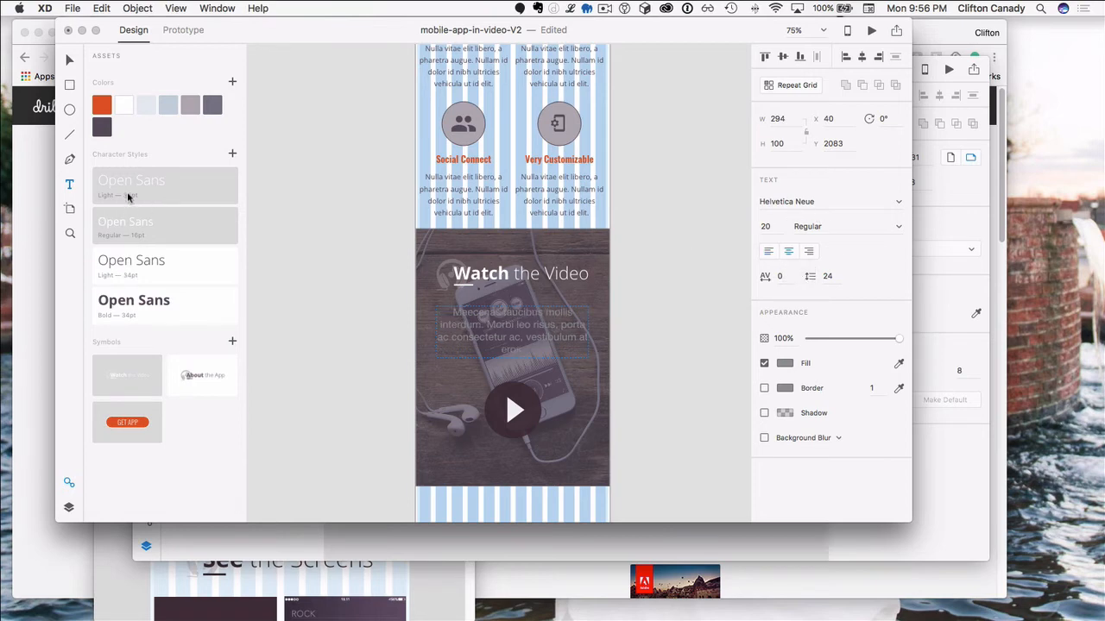
{"action": "left_click", "coordinate": [128, 227]}
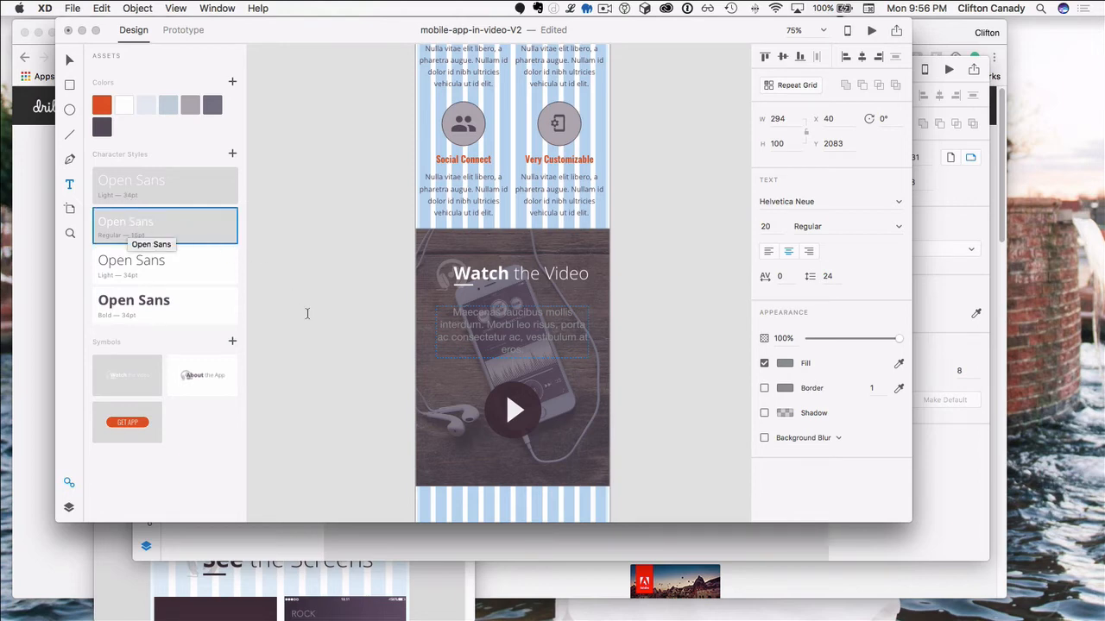
{"action": "left_click", "coordinate": [372, 332]}
{"action": "left_click", "coordinate": [148, 217]}
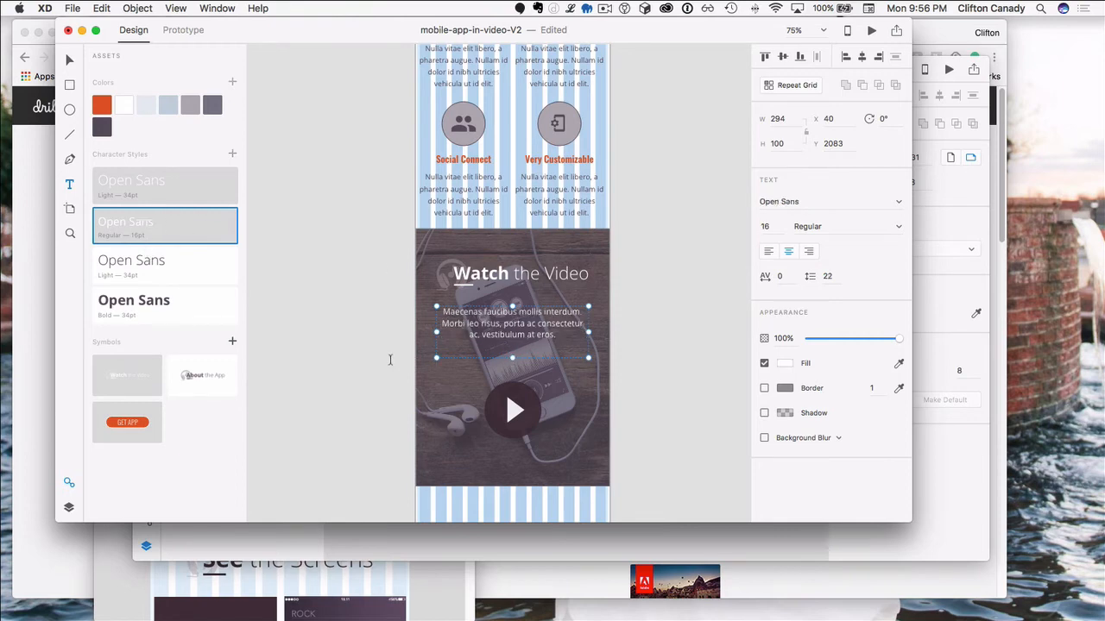
{"action": "left_click", "coordinate": [341, 358]}
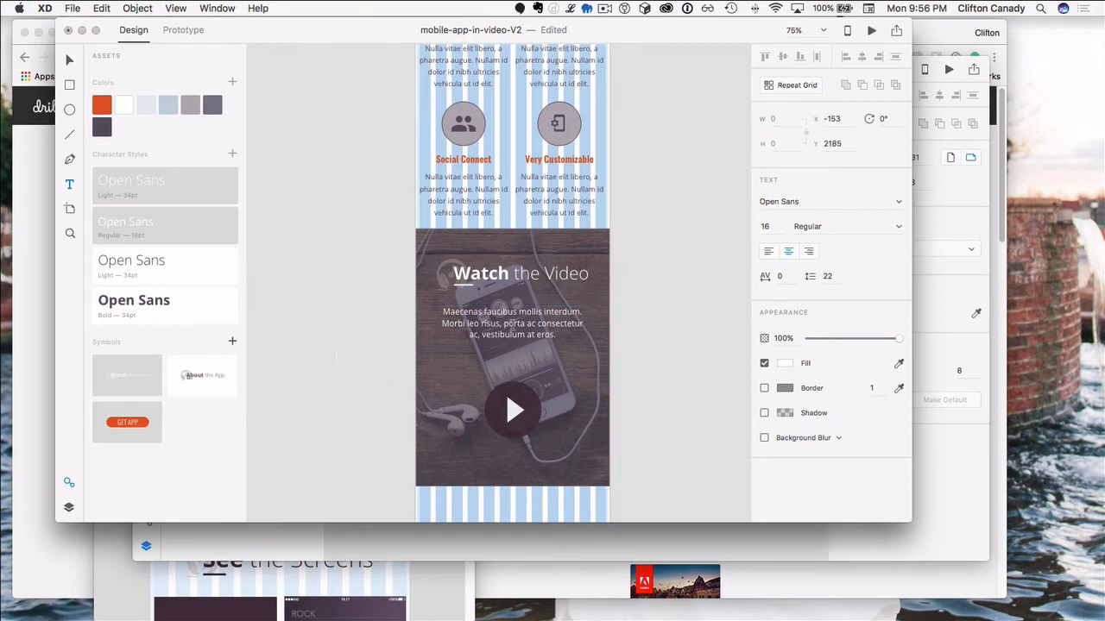
Step: Move the video section's paragraph down to X 41, Y 2108, between the heading and the play button
{"action": "left_click", "coordinate": [72, 60]}
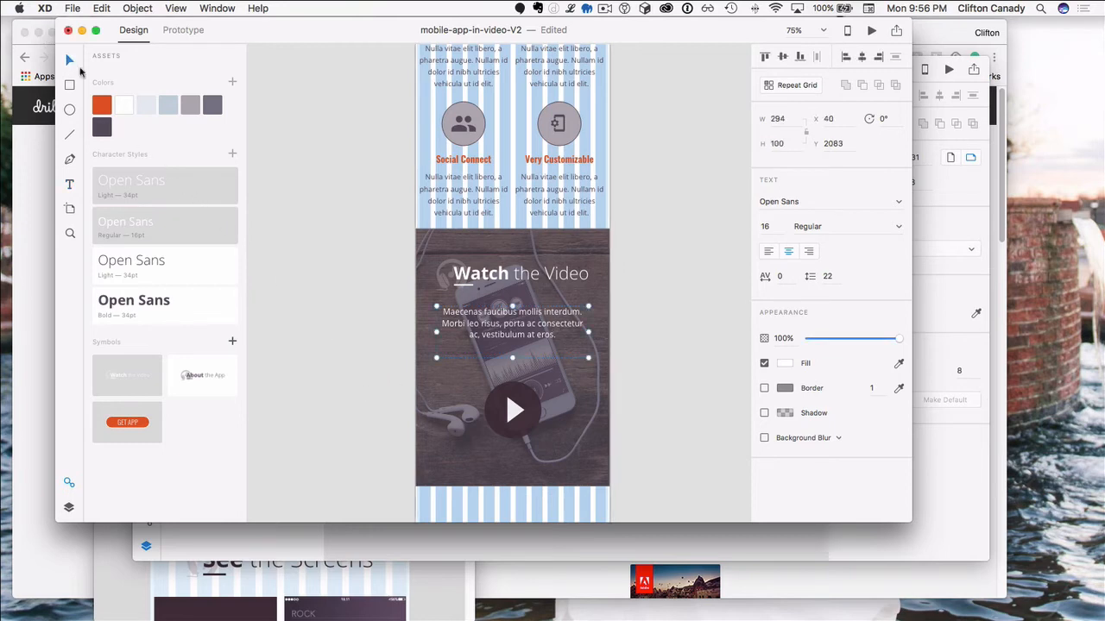
{"action": "left_click_drag", "start_coordinate": [503, 325], "coordinate": [505, 340]}
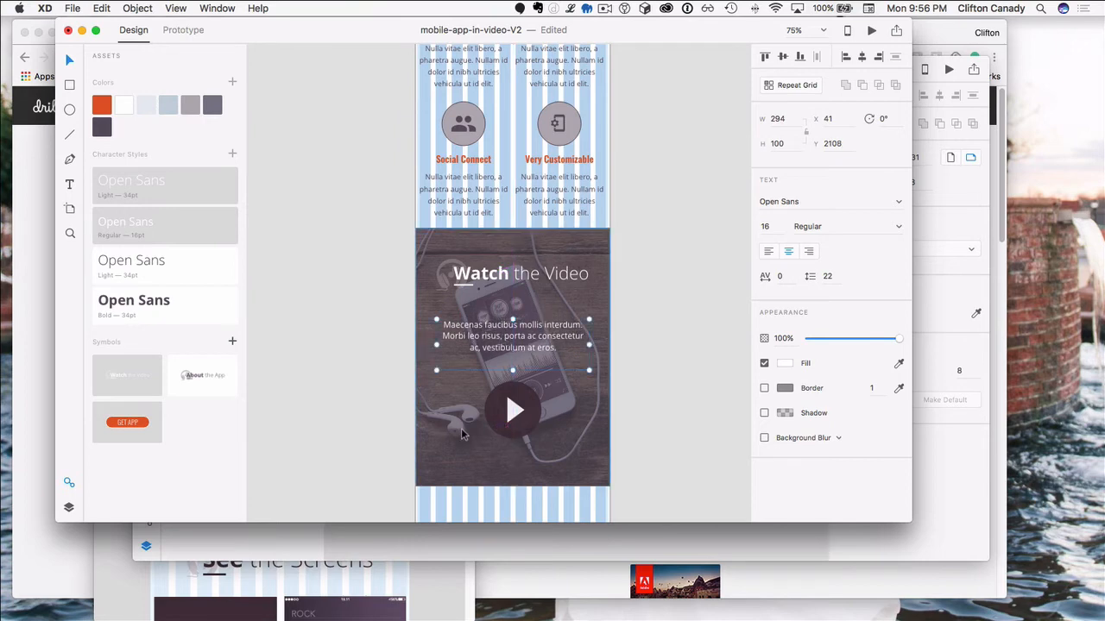
Step: Shorten the video section's dark overlay and background photo so both end closer below the play button
{"action": "left_click", "coordinate": [479, 466]}
{"action": "left_click_drag", "start_coordinate": [512, 486], "coordinate": [513, 466]}
{"action": "left_click", "coordinate": [511, 482]}
{"action": "left_click", "coordinate": [336, 409]}
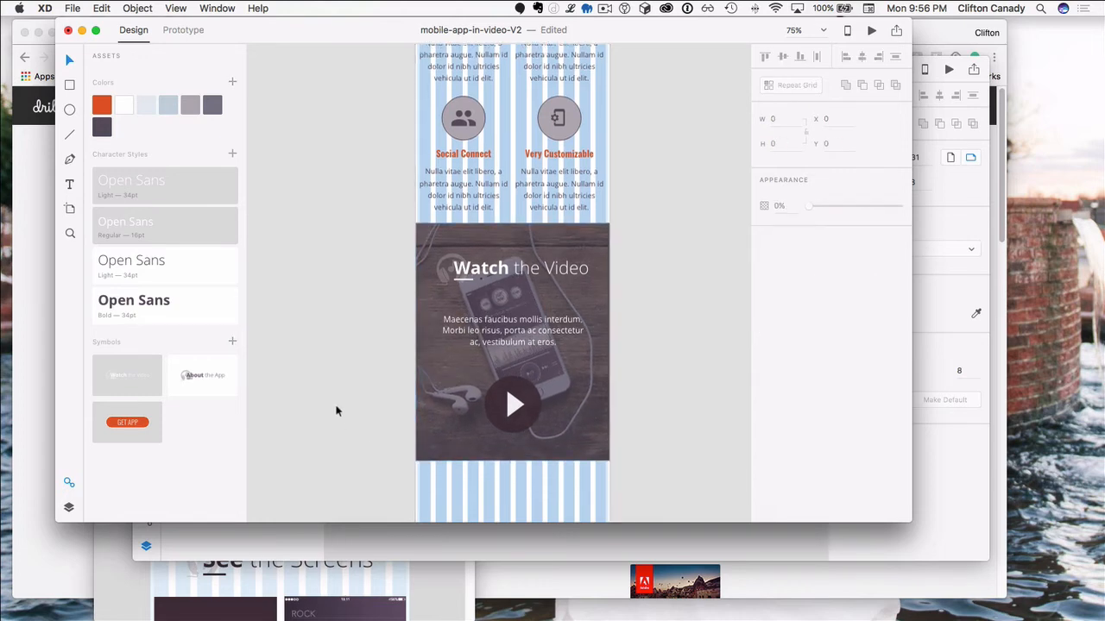
{"action": "scroll", "coordinate": [340, 403], "scroll_direction": "down", "scroll_amount": 2}
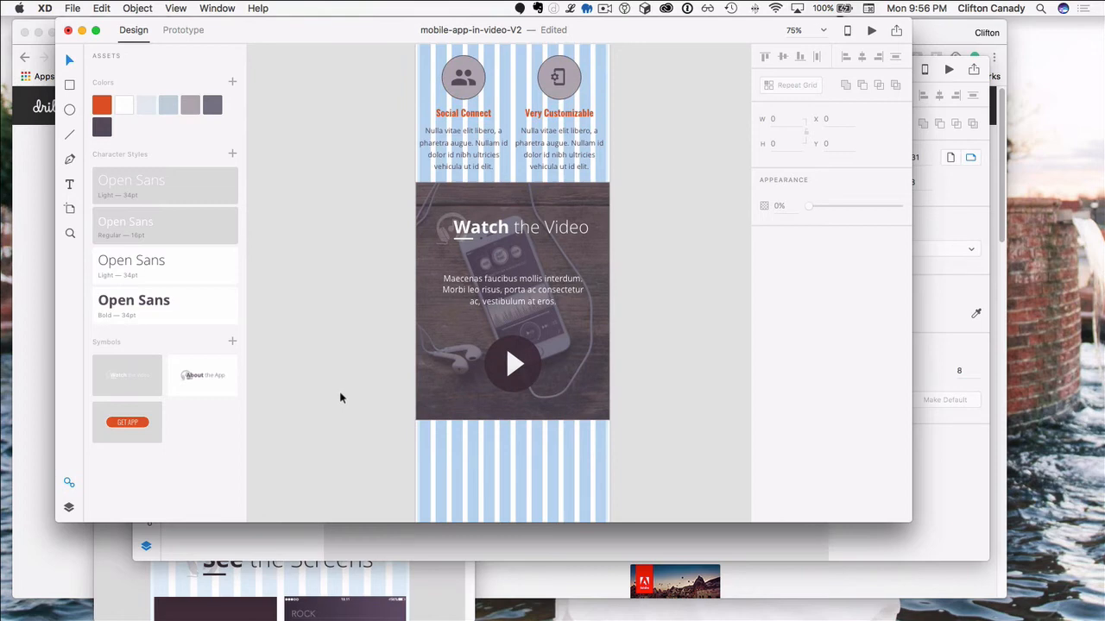
{"action": "left_click", "coordinate": [526, 291]}
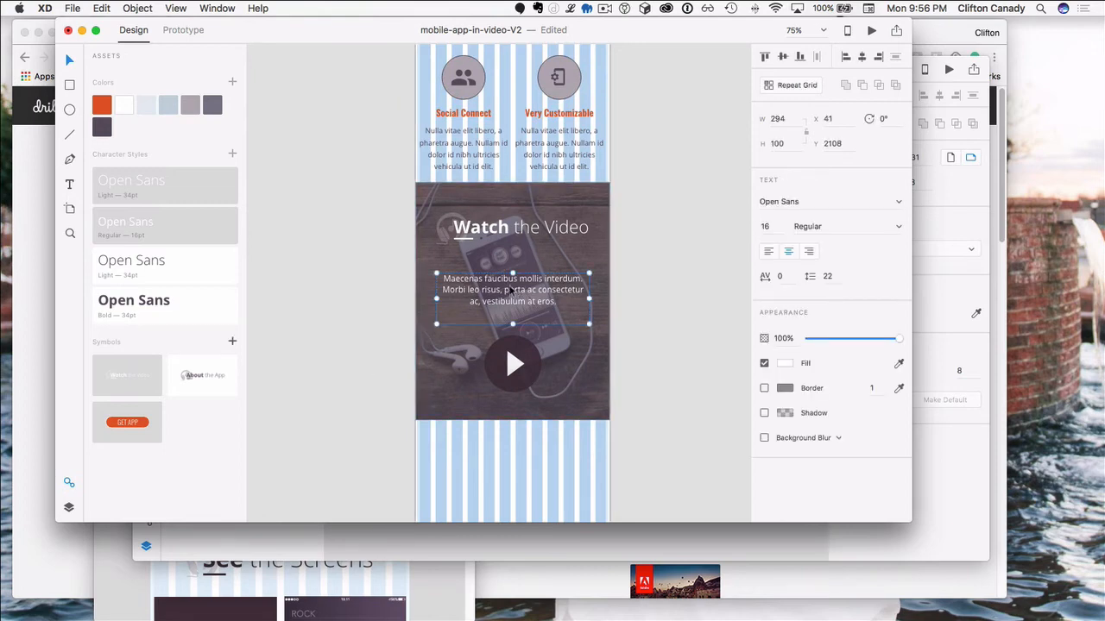
{"action": "scroll", "coordinate": [511, 293], "scroll_direction": "down", "scroll_amount": 2}
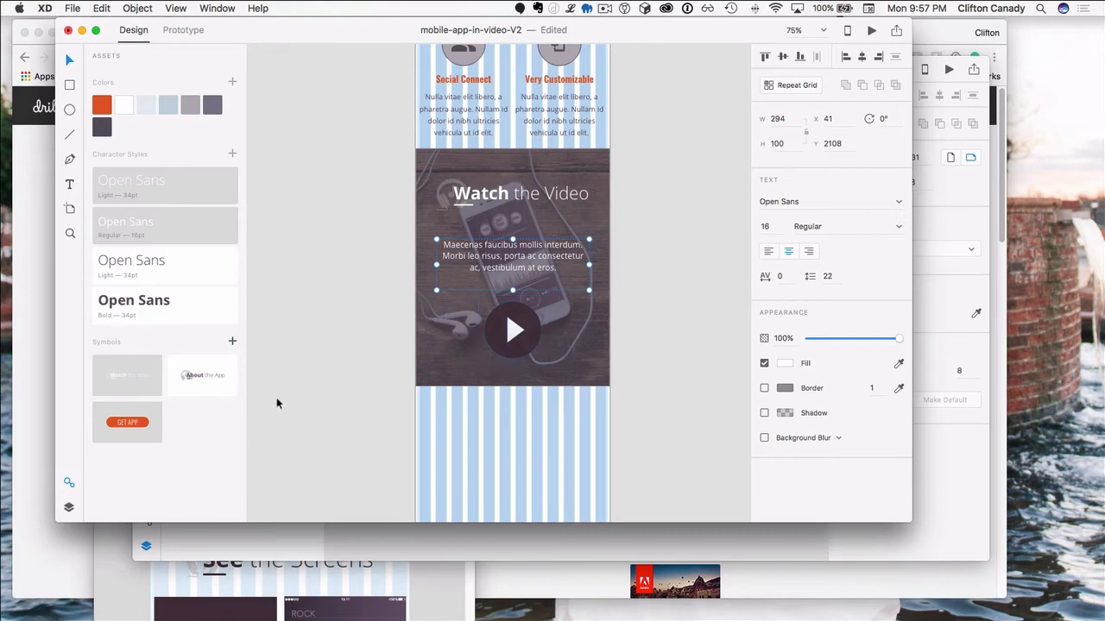
{"action": "left_click", "coordinate": [351, 414]}
{"action": "scroll", "coordinate": [363, 426], "scroll_direction": "down", "scroll_amount": 4}
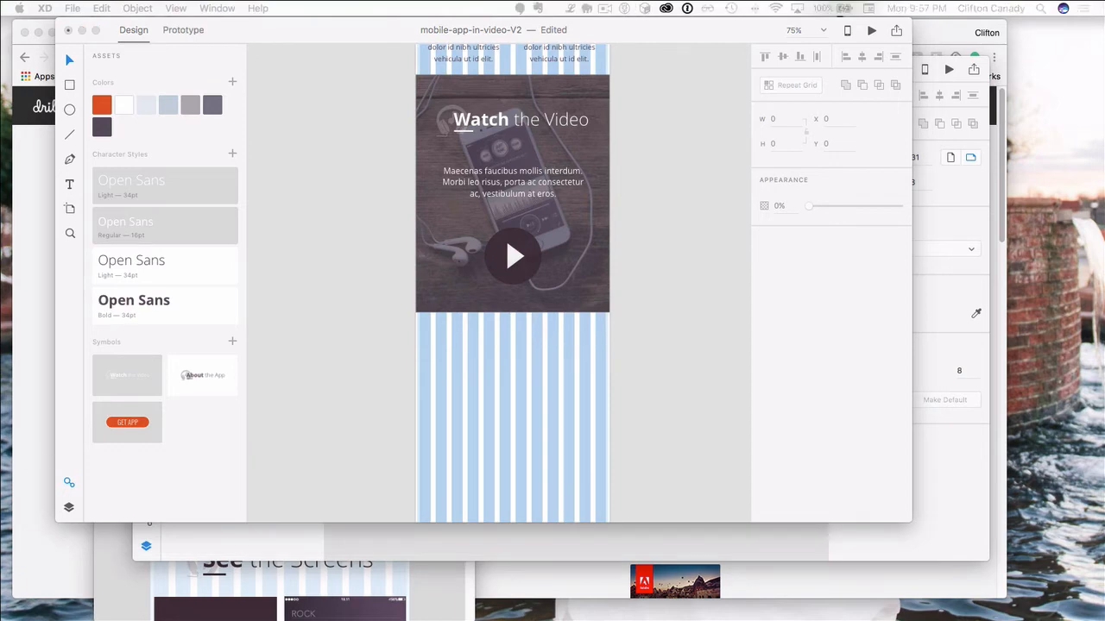
Step: Switch to the Mobile - MobieMusic.png reference in Preview and examine the layout of its See the Screens section
{"action": "left_click", "coordinate": [130, 596]}
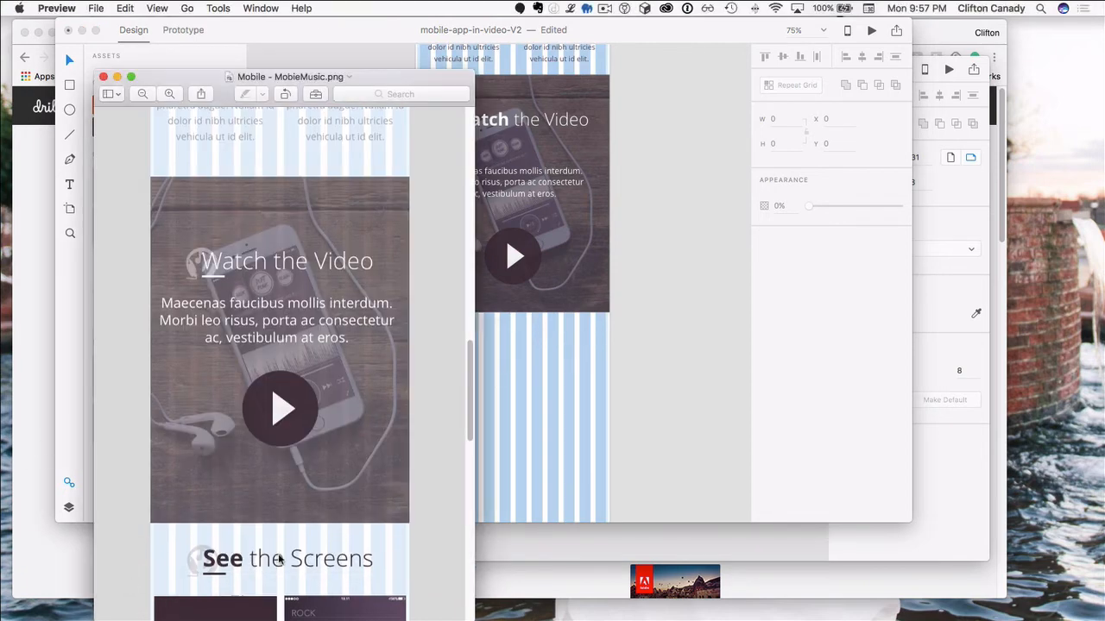
{"action": "scroll", "coordinate": [278, 560], "scroll_direction": "down", "scroll_amount": 8}
{"action": "scroll", "coordinate": [279, 559], "scroll_direction": "down", "scroll_amount": 4}
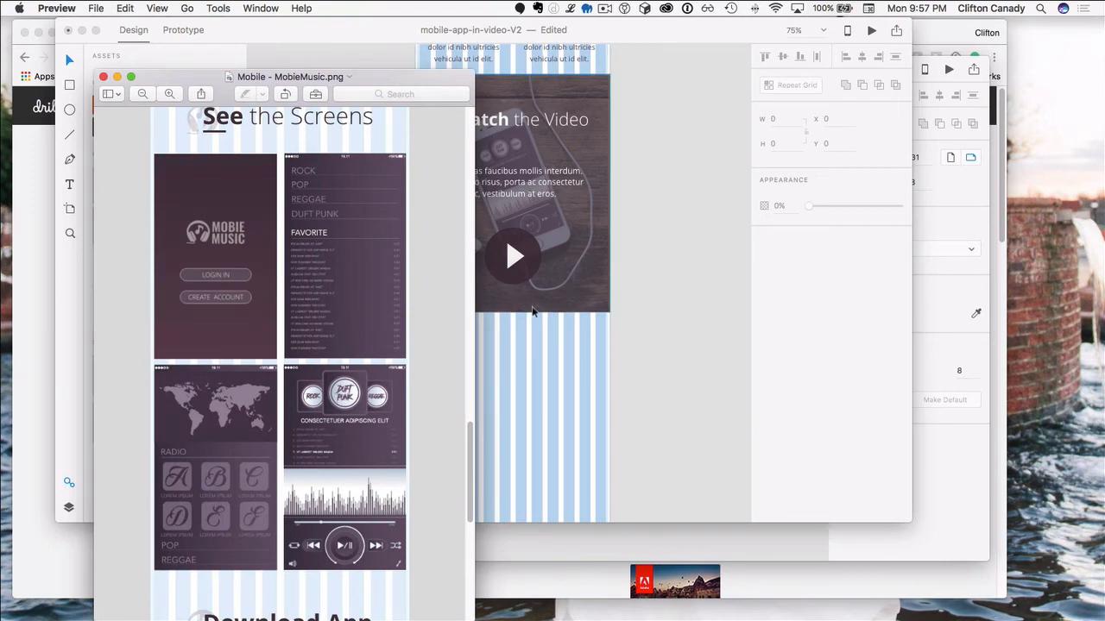
{"action": "scroll", "coordinate": [531, 305], "scroll_direction": "up", "scroll_amount": 4}
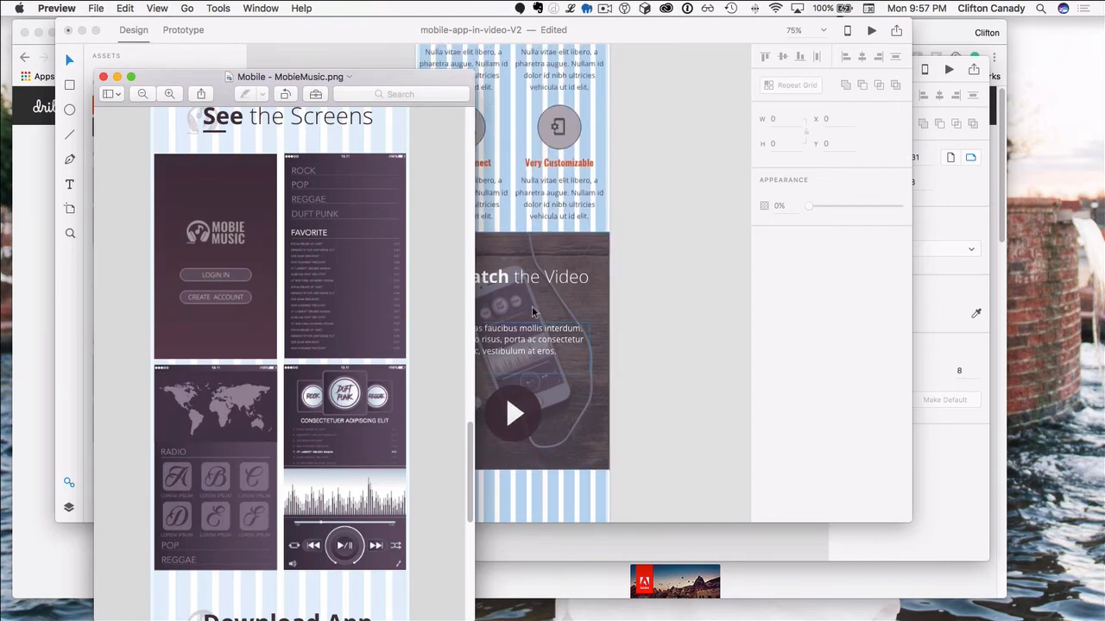
Step: Switch back to Adobe XD and place an instance of the About the App heading symbol just below the video section
{"action": "left_click", "coordinate": [706, 431]}
{"action": "scroll", "coordinate": [576, 446], "scroll_direction": "down", "scroll_amount": 6}
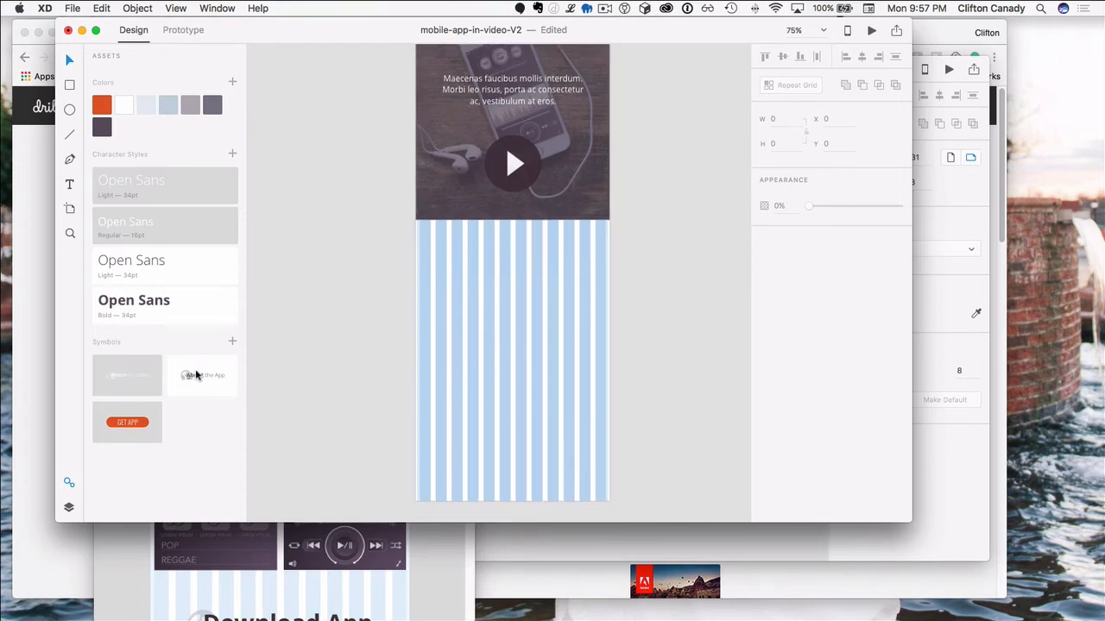
{"action": "left_click_drag", "start_coordinate": [196, 374], "coordinate": [504, 256]}
{"action": "left_click", "coordinate": [372, 271]}
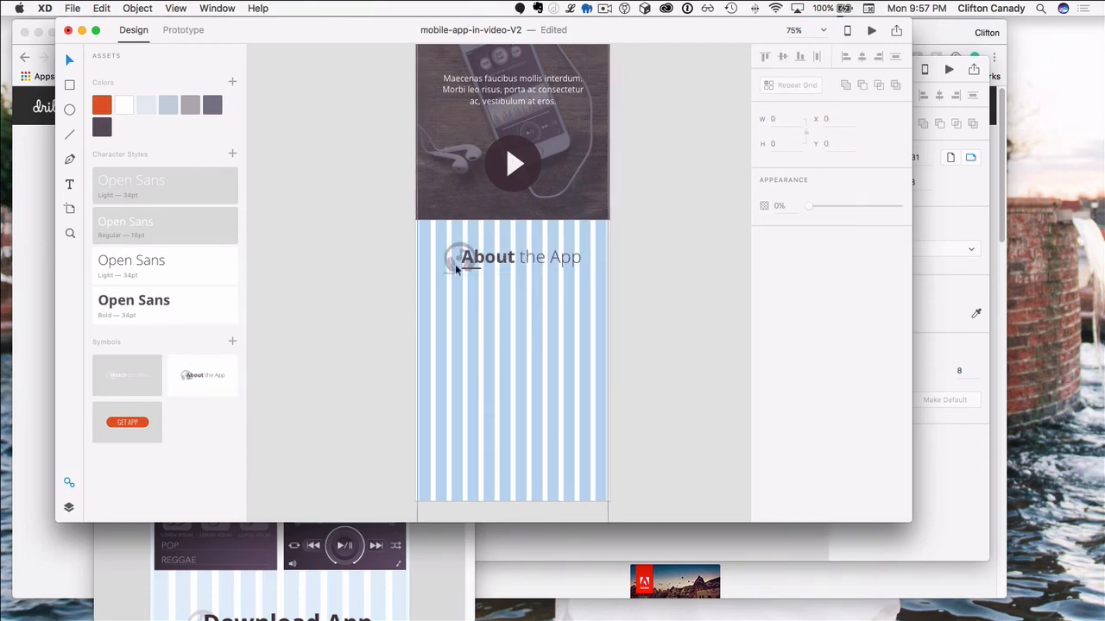
Step: Change the new heading's text to "See the Screen" and center it on the artboard at X 55, Y 2435
{"action": "left_click", "coordinate": [468, 257]}
{"action": "double_click", "coordinate": [468, 257]}
{"action": "double_click", "coordinate": [470, 258]}
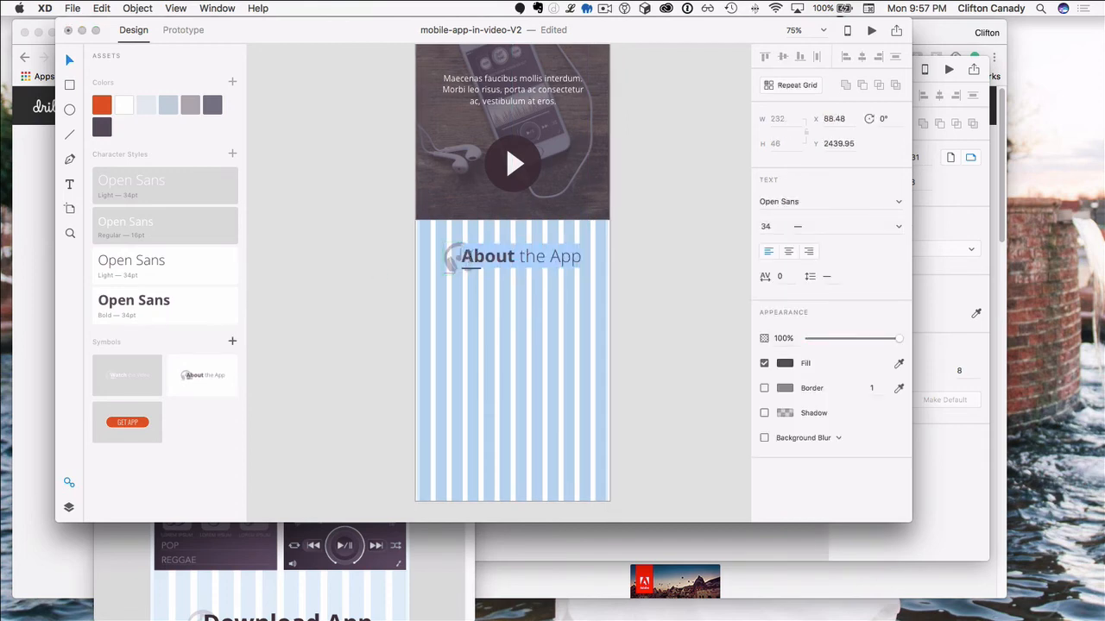
{"action": "double_click", "coordinate": [474, 250]}
{"action": "type", "text": "See"}
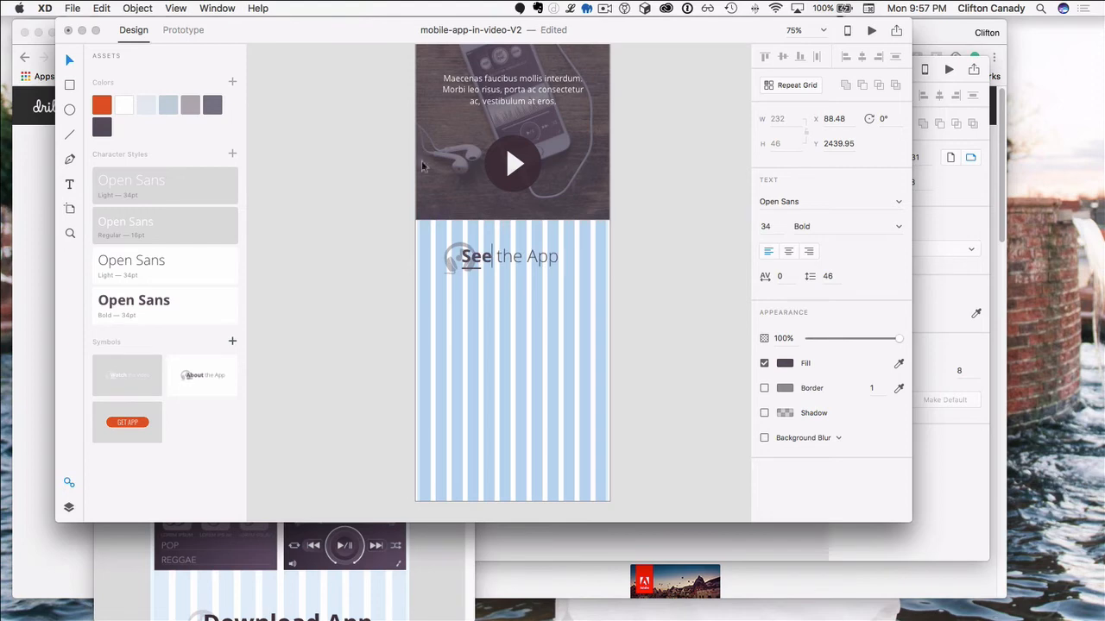
{"action": "double_click", "coordinate": [541, 256]}
{"action": "type", "text": "Screen"}
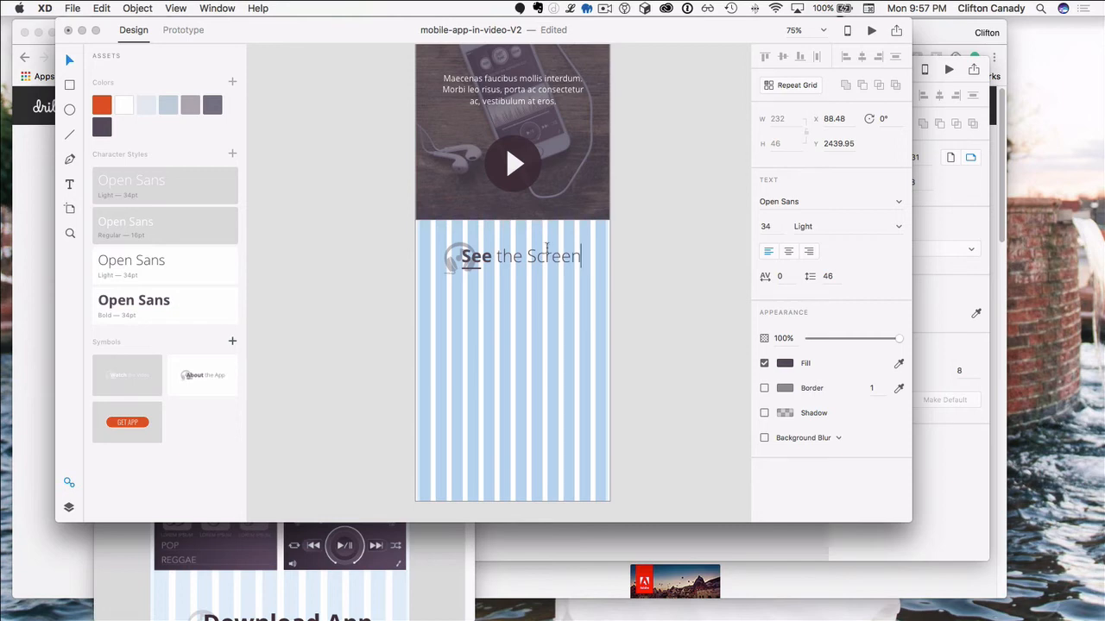
{"action": "key", "text": "Escape"}
{"action": "left_click", "coordinate": [421, 273]}
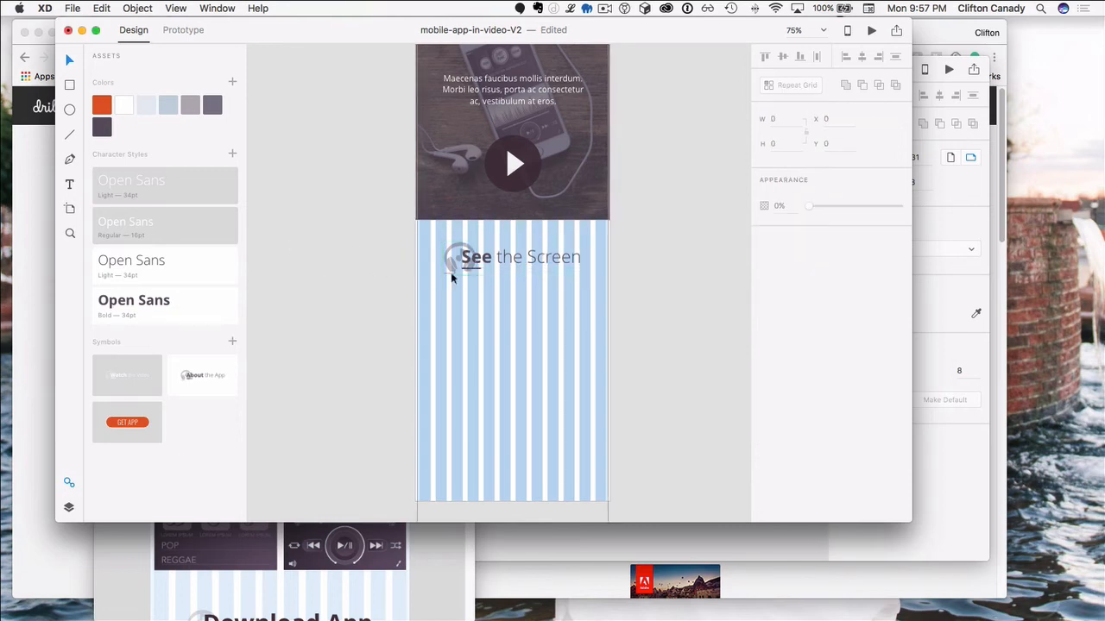
{"action": "left_click_drag", "start_coordinate": [493, 259], "coordinate": [491, 262]}
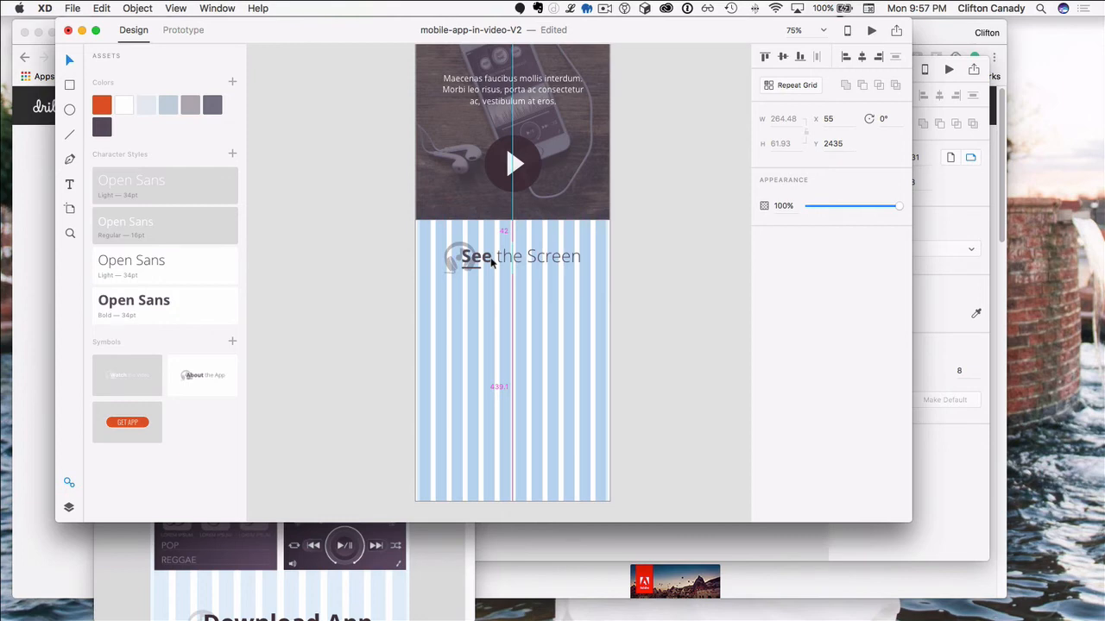
{"action": "left_click", "coordinate": [351, 264]}
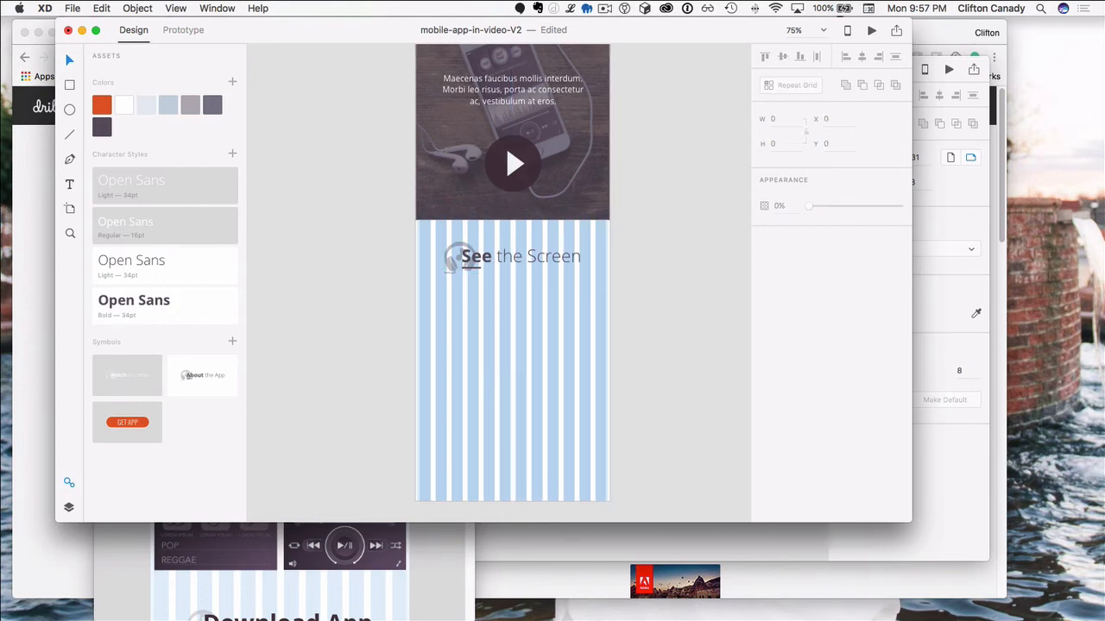
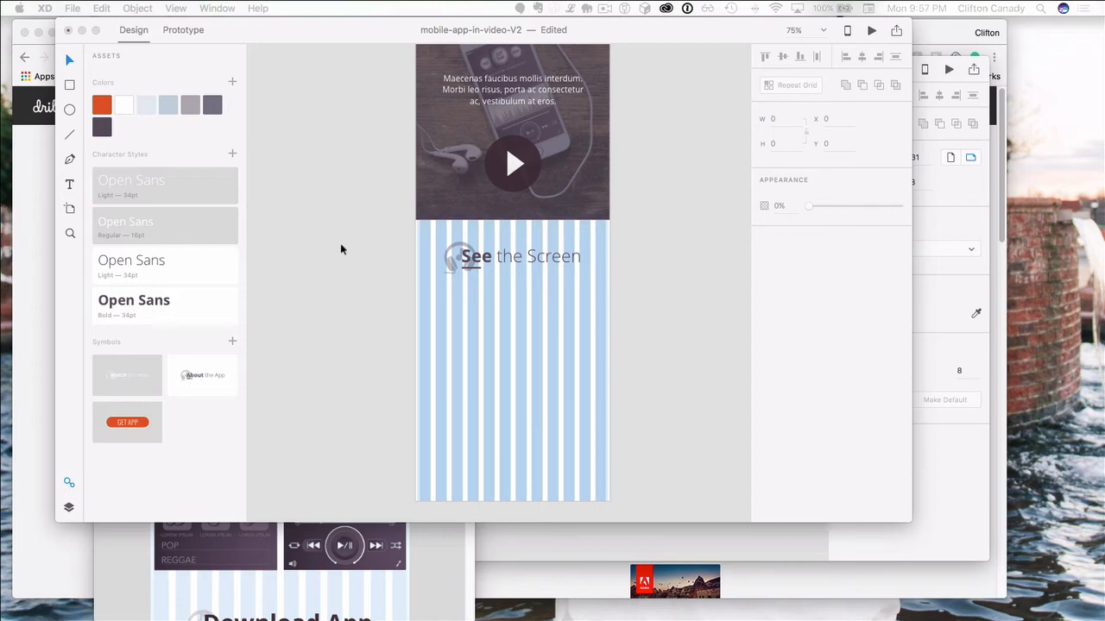
Step: Paste the group of four app screens and place it below the See the Screen heading at X 9.99, Y 2544.9
{"action": "left_click", "coordinate": [352, 321]}
{"action": "scroll", "coordinate": [355, 325], "scroll_direction": "down", "scroll_amount": 3}
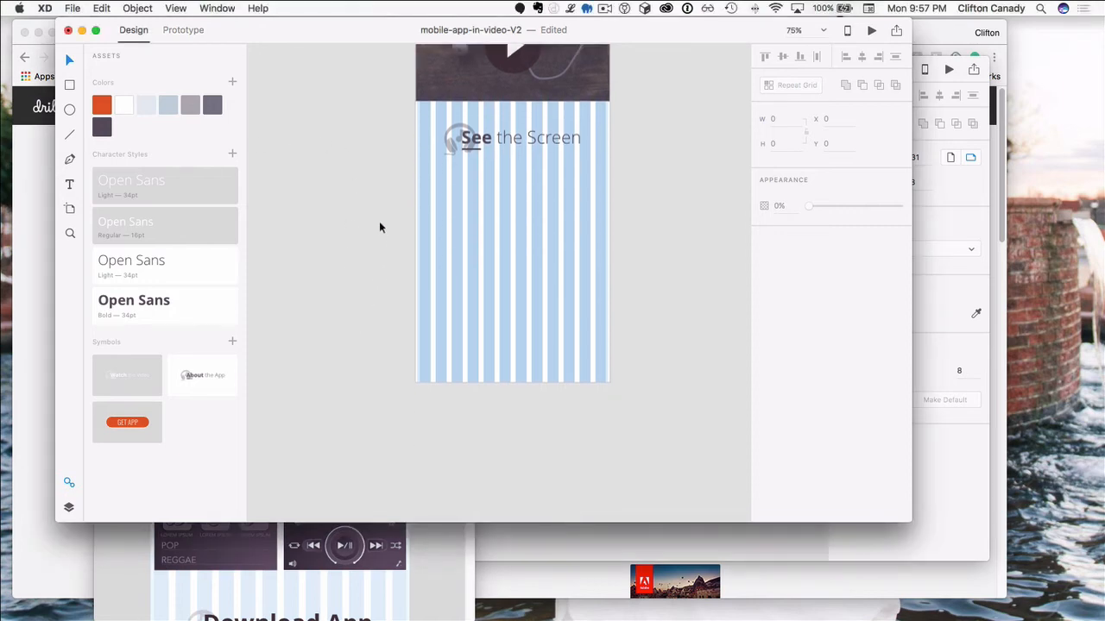
{"action": "key", "text": "cmd+v"}
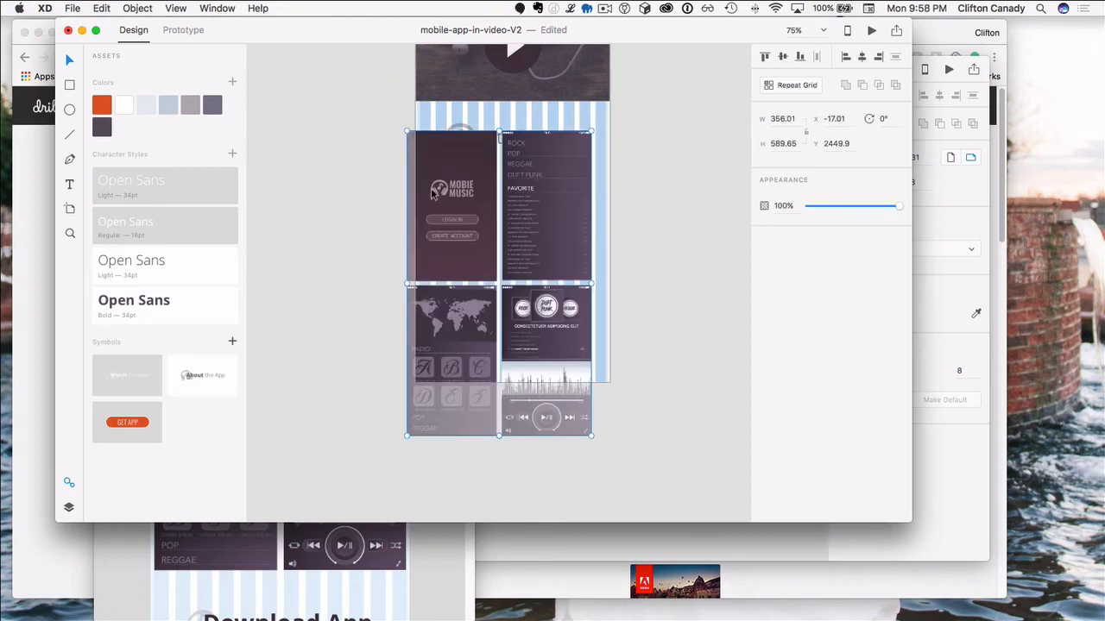
{"action": "left_click_drag", "start_coordinate": [435, 193], "coordinate": [452, 238]}
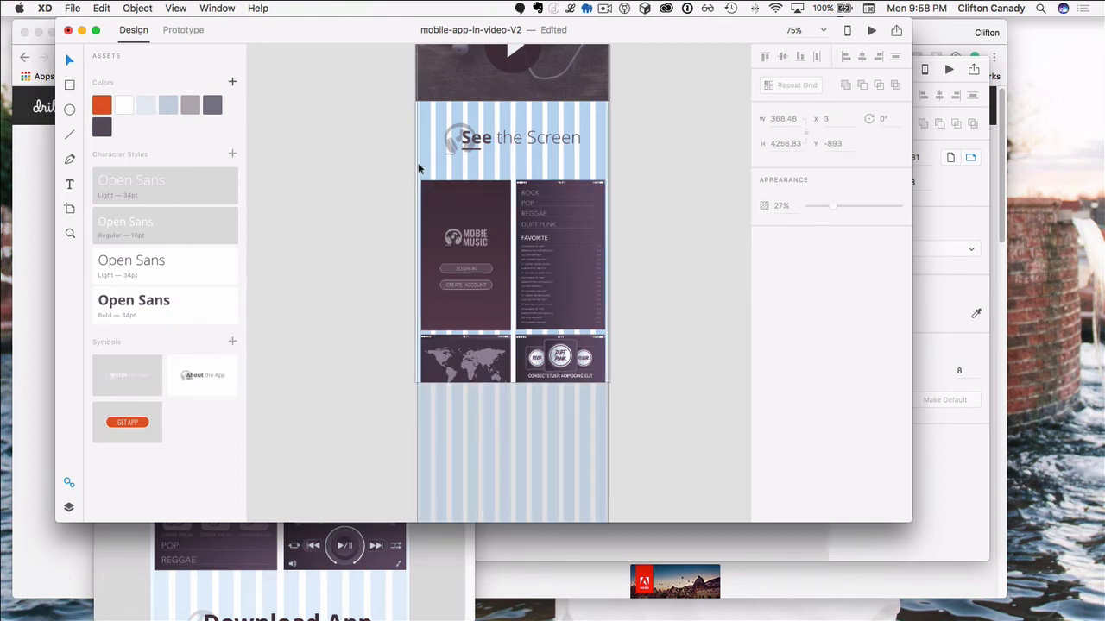
Step: Extend the Mobile artboard's bottom edge well past the four app screens
{"action": "left_click", "coordinate": [415, 199]}
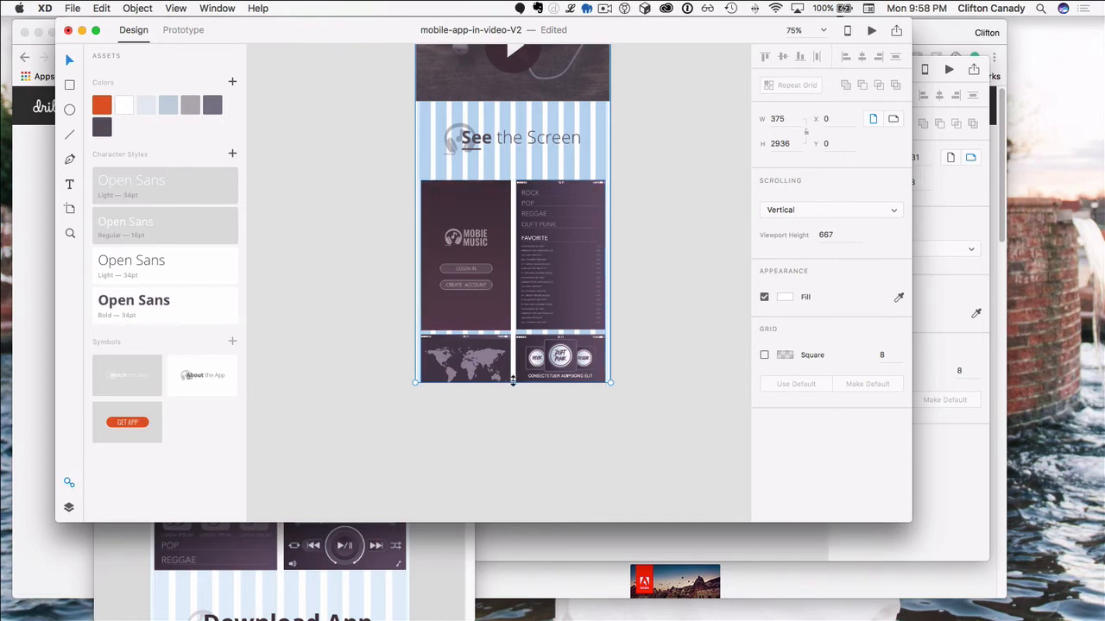
{"action": "left_click_drag", "start_coordinate": [511, 382], "coordinate": [464, 416]}
{"action": "scroll", "coordinate": [355, 195], "scroll_direction": "up", "scroll_amount": 8}
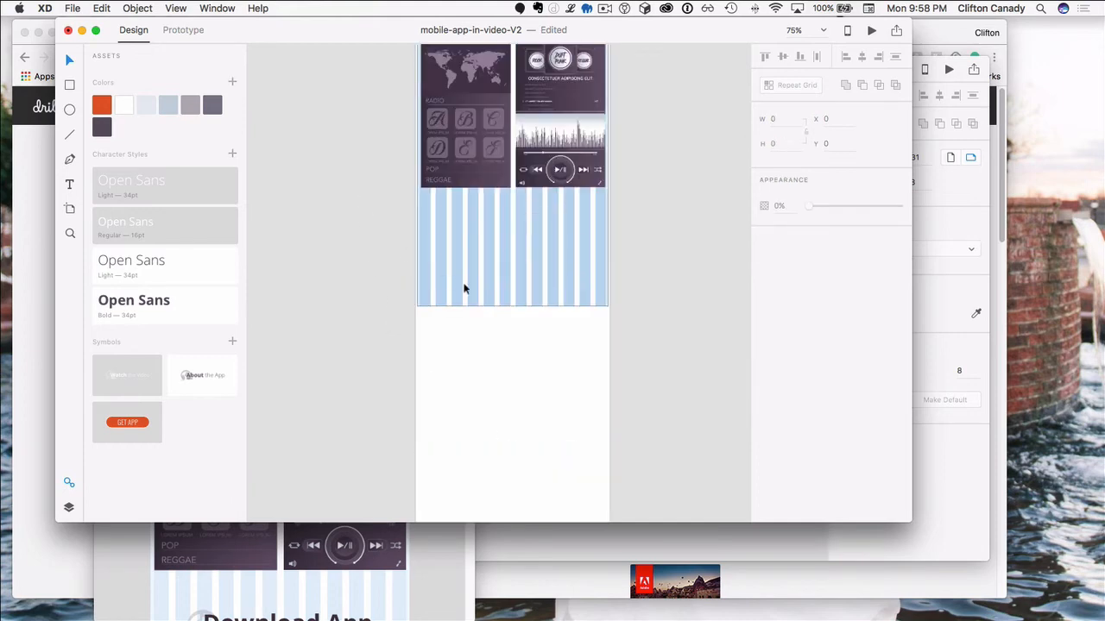
Step: Unlock the Grid group, stretch it down past the artboard's bottom edge to a height of about 5393, and lock it again
{"action": "left_click", "coordinate": [492, 284]}
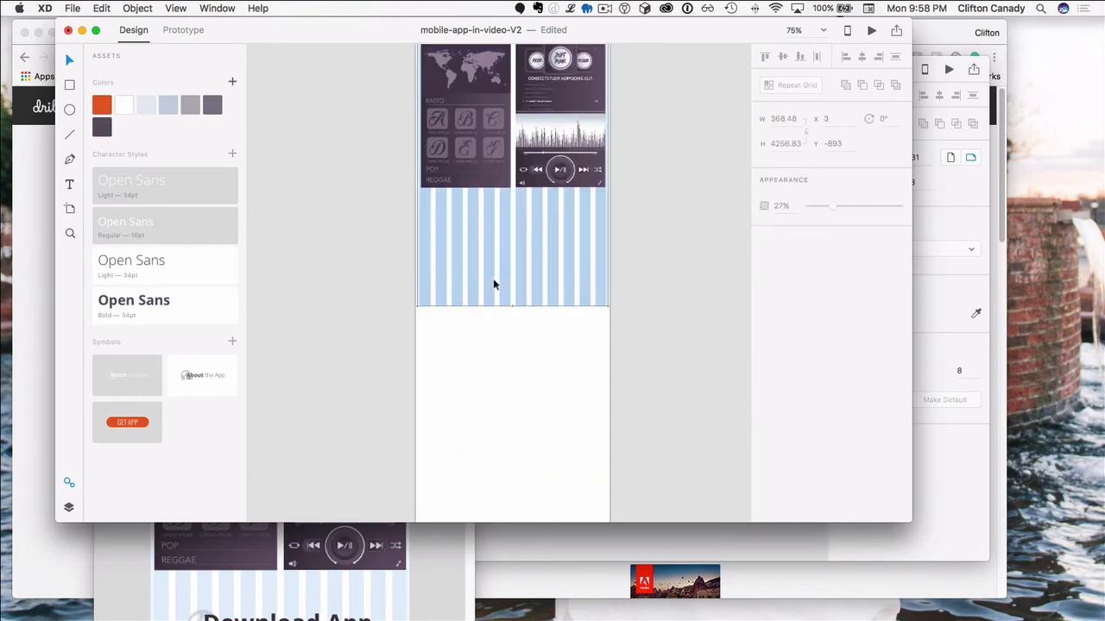
{"action": "left_click", "coordinate": [69, 508]}
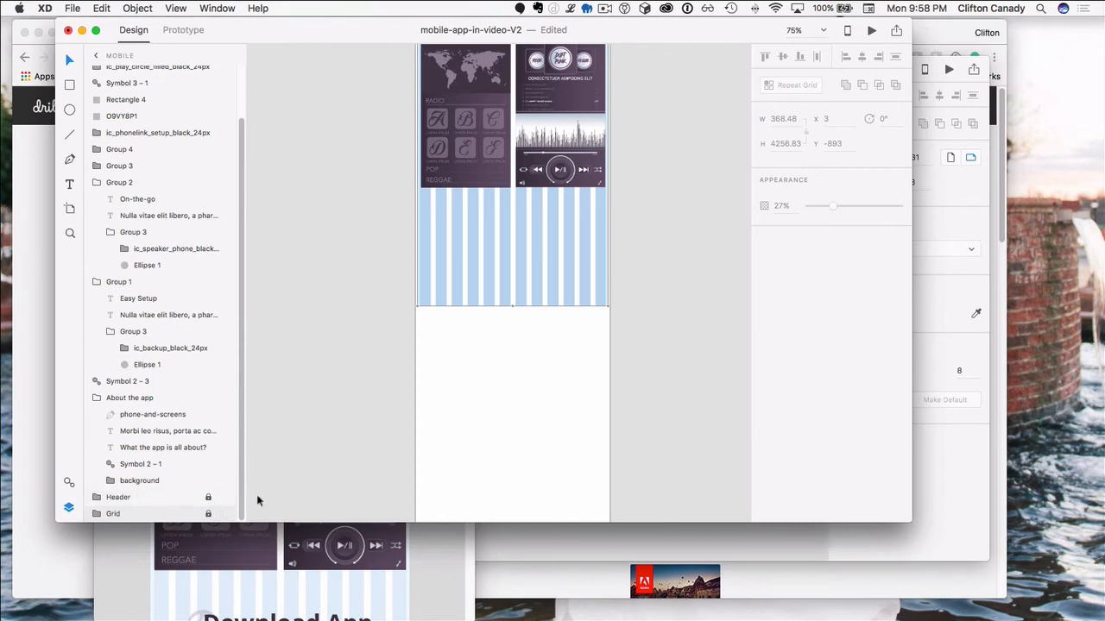
{"action": "left_click", "coordinate": [212, 513]}
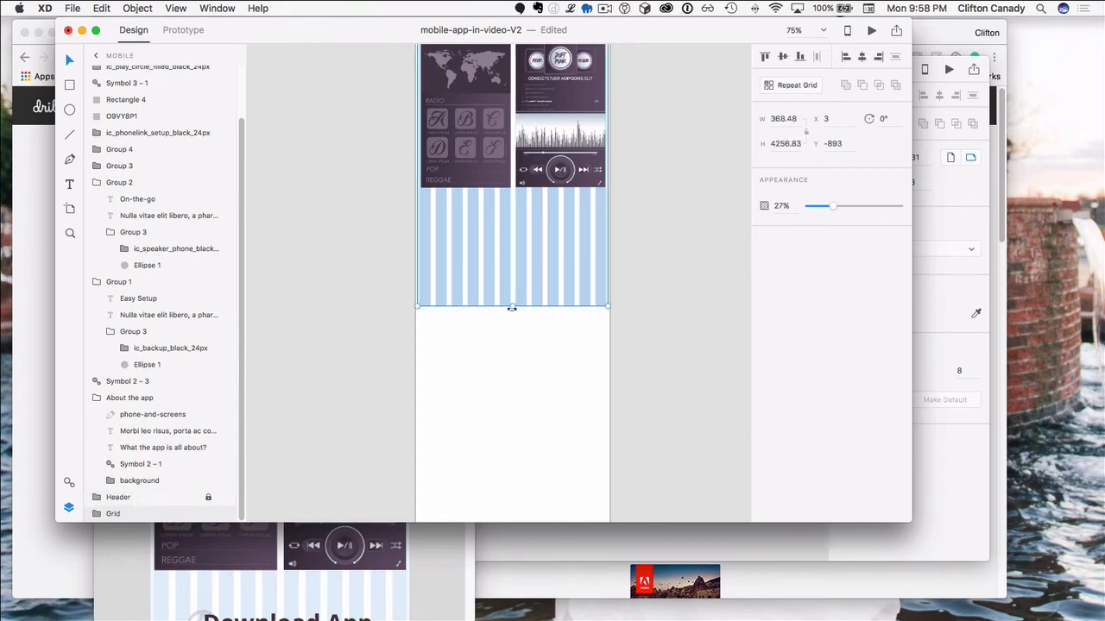
{"action": "left_click_drag", "start_coordinate": [512, 307], "coordinate": [513, 456]}
{"action": "left_click", "coordinate": [305, 337]}
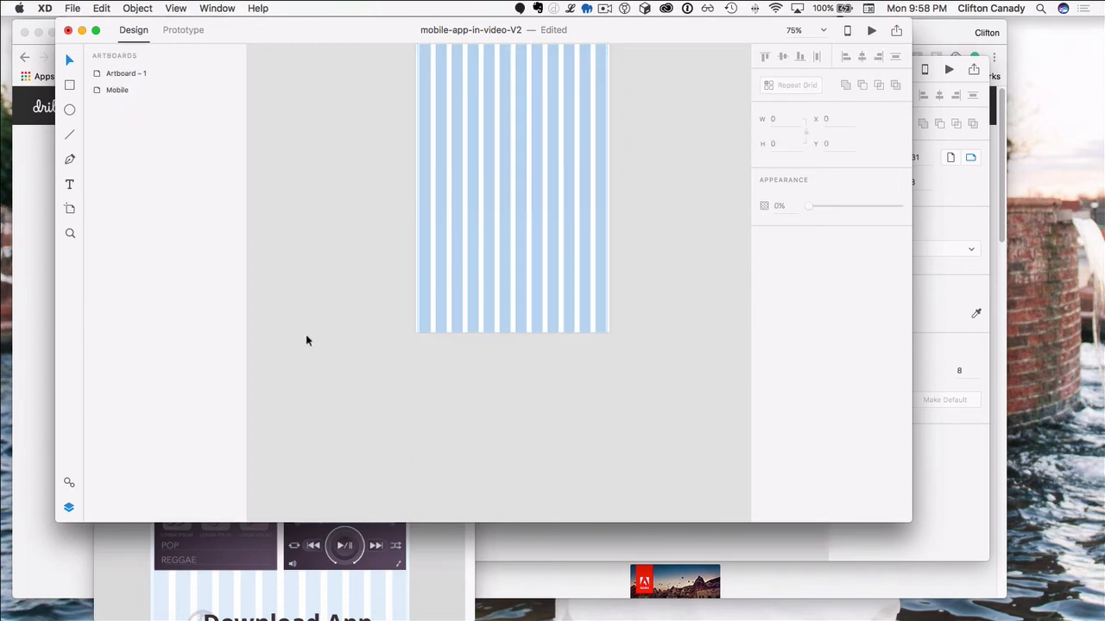
{"action": "left_click", "coordinate": [446, 308]}
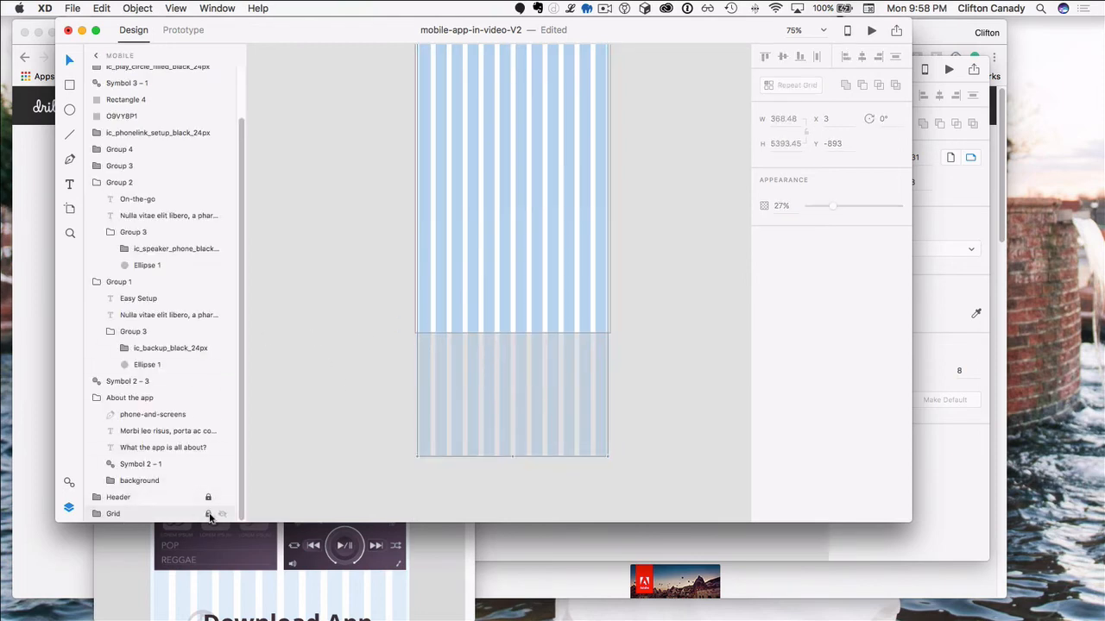
{"action": "left_click", "coordinate": [367, 316]}
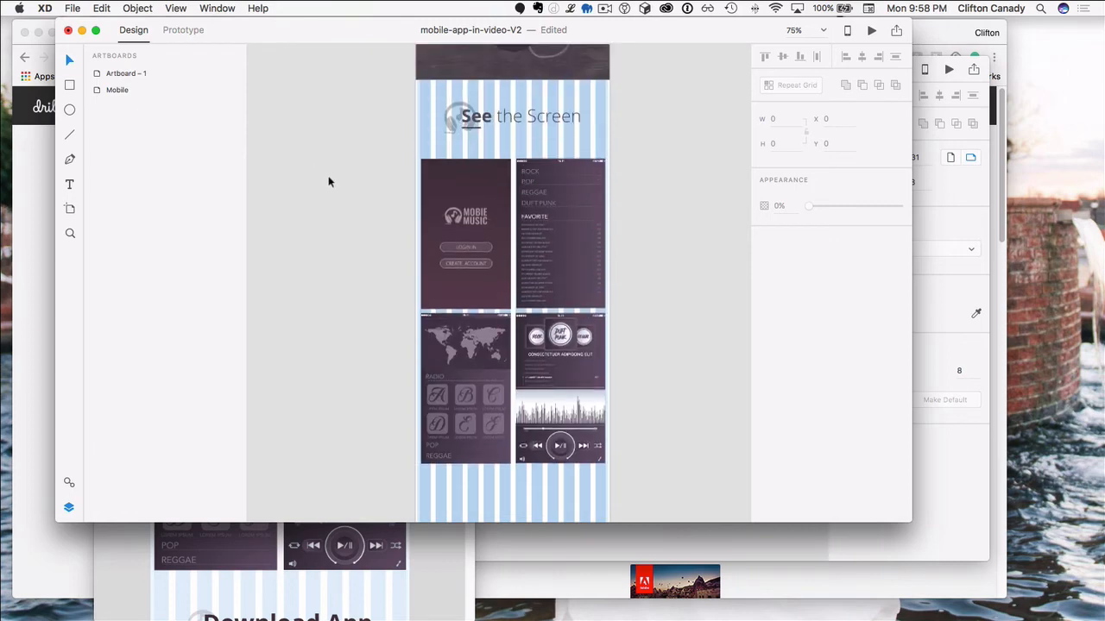
Step: Move the group of four app screens slightly up, closer to the See the Screen heading
{"action": "left_click", "coordinate": [455, 183]}
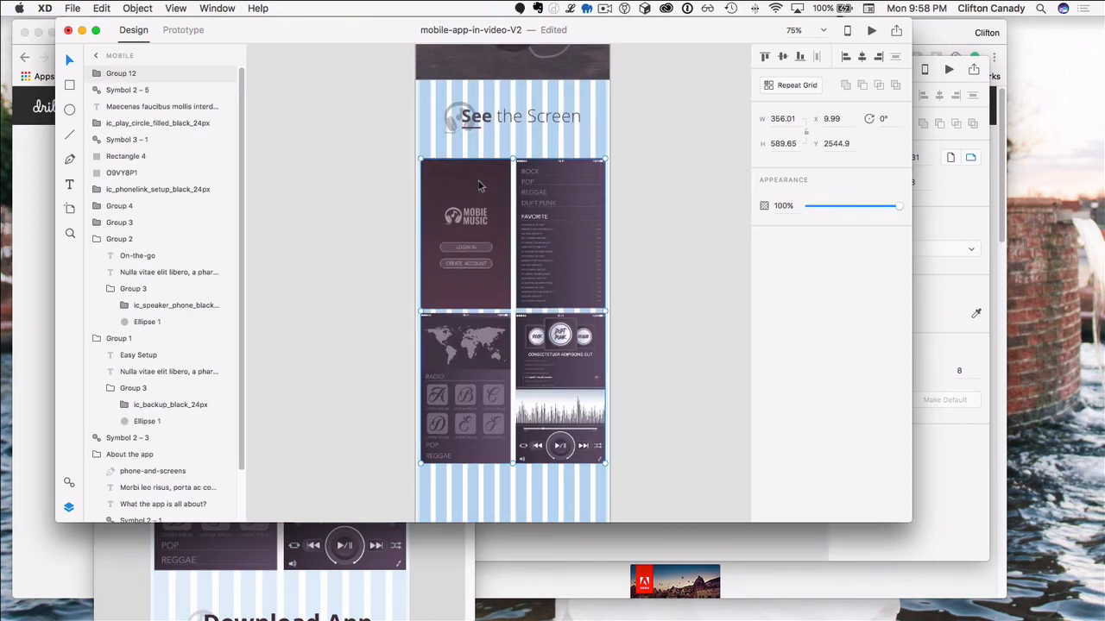
{"action": "left_click_drag", "start_coordinate": [479, 182], "coordinate": [479, 176]}
{"action": "left_click", "coordinate": [382, 181]}
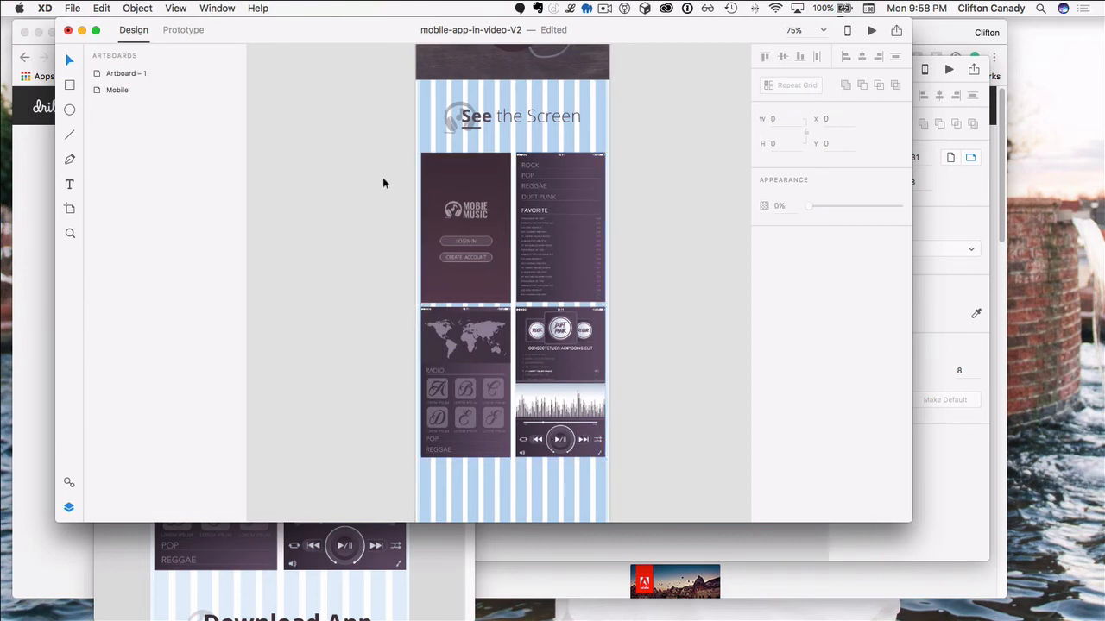
{"action": "scroll", "coordinate": [346, 284], "scroll_direction": "down", "scroll_amount": 3}
{"action": "scroll", "coordinate": [345, 284], "scroll_direction": "up", "scroll_amount": 3}
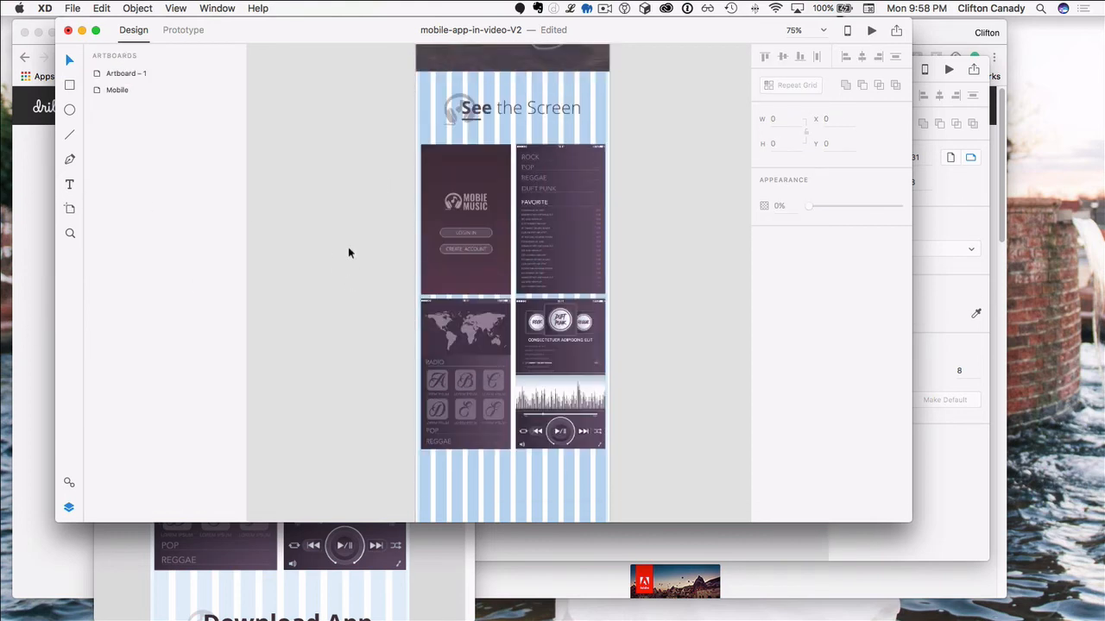
{"action": "scroll", "coordinate": [359, 252], "scroll_direction": "down", "scroll_amount": 10}
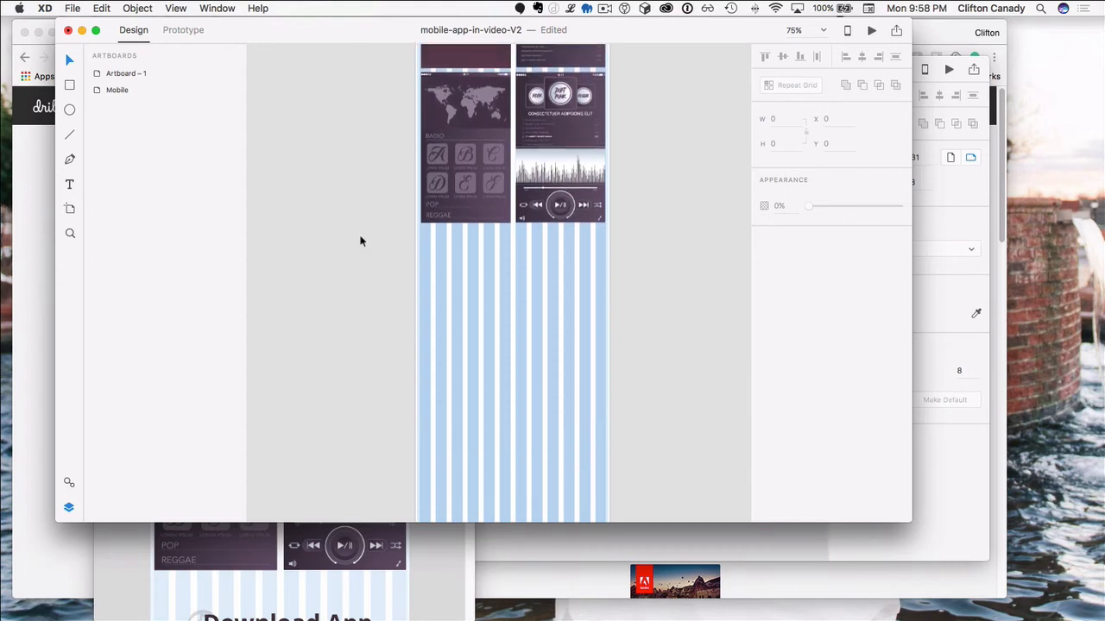
{"action": "scroll", "coordinate": [360, 242], "scroll_direction": "down", "scroll_amount": 2}
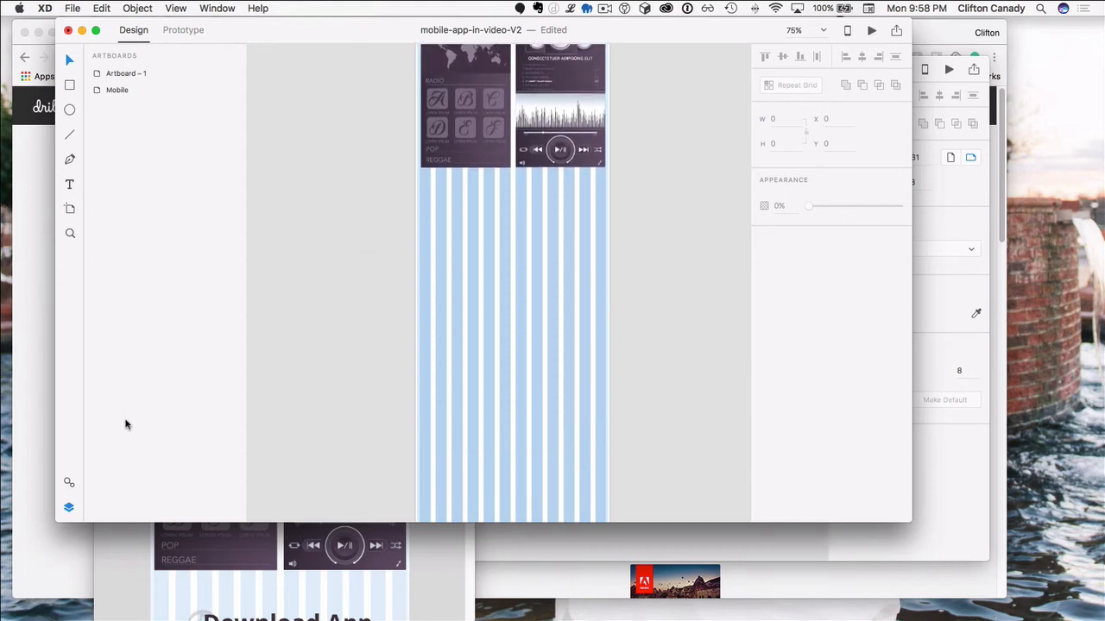
Step: Check the Download App section in the Preview mockup, and place the About the App heading symbol below the four app screens in Adobe XD
{"action": "left_click", "coordinate": [141, 577]}
{"action": "scroll", "coordinate": [281, 509], "scroll_direction": "down", "scroll_amount": 5}
{"action": "scroll", "coordinate": [281, 509], "scroll_direction": "down", "scroll_amount": 5}
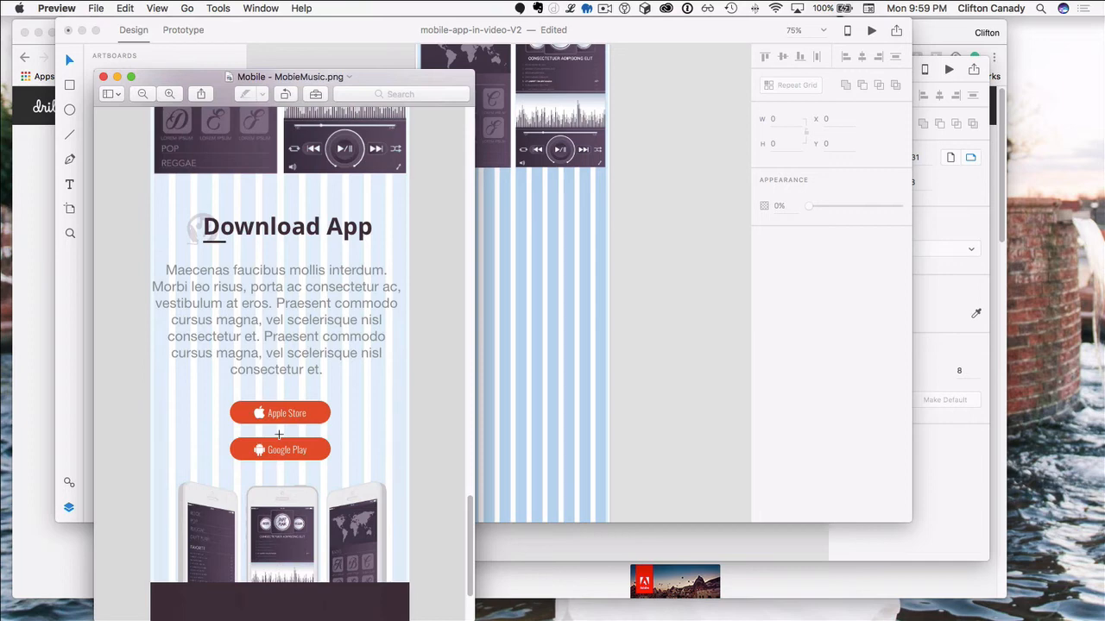
{"action": "left_click", "coordinate": [620, 256]}
{"action": "left_click", "coordinate": [69, 508]}
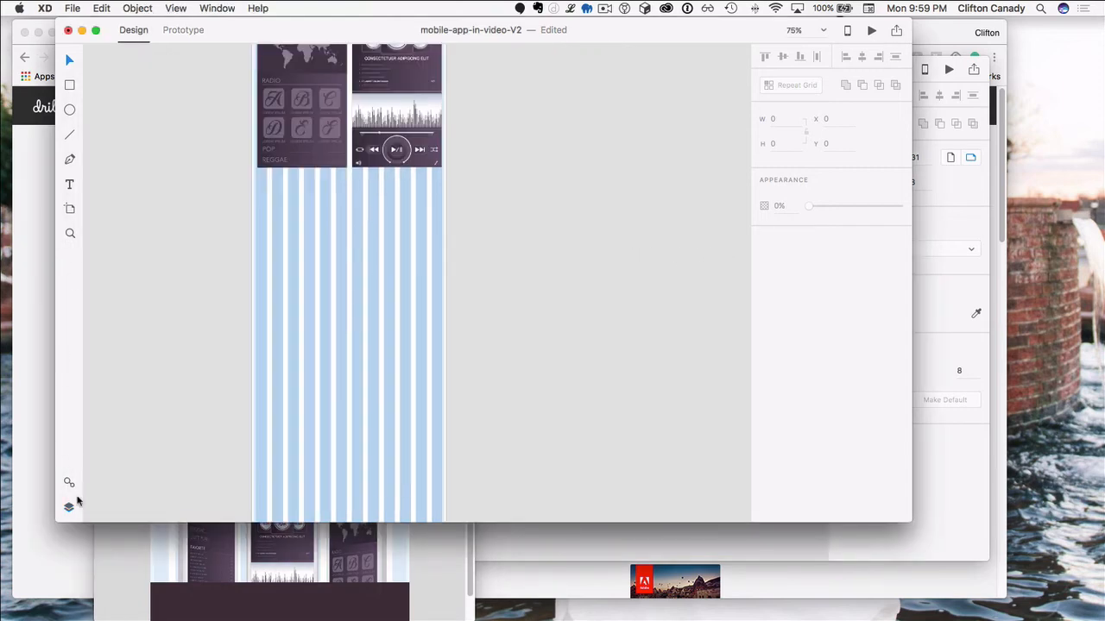
{"action": "left_click", "coordinate": [70, 483]}
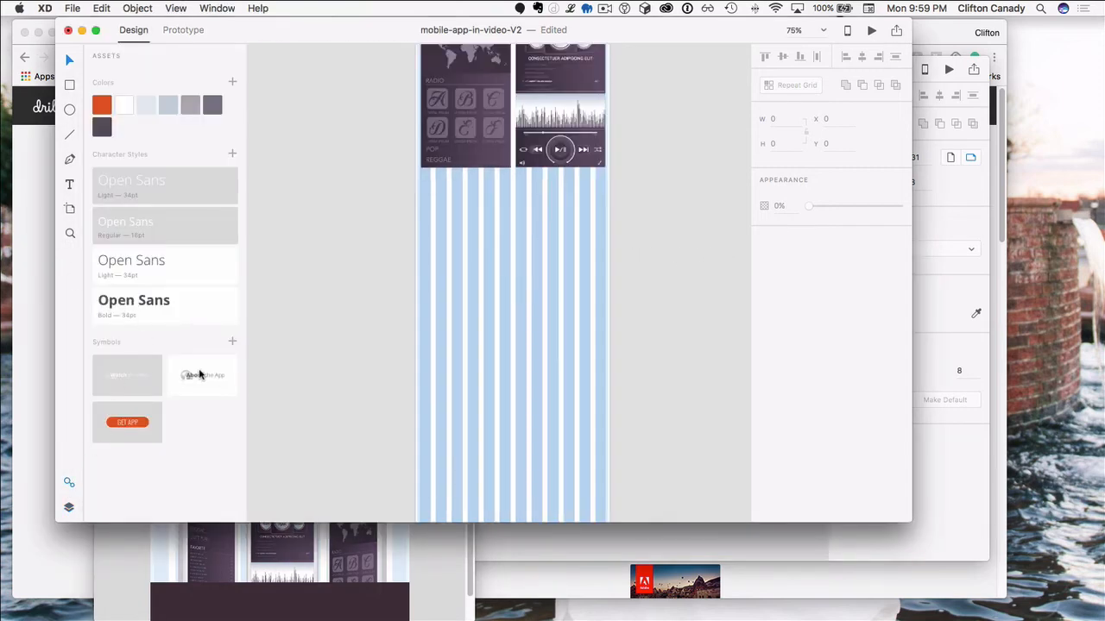
{"action": "left_click_drag", "start_coordinate": [191, 377], "coordinate": [500, 210]}
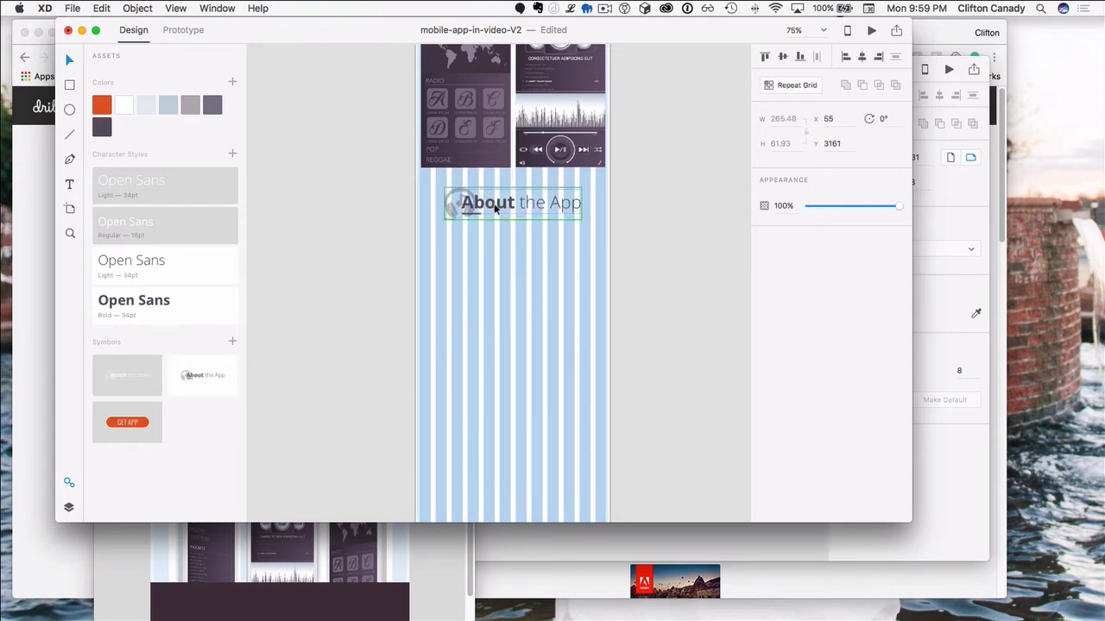
Step: Change the new heading's text to "Download App"
{"action": "double_click", "coordinate": [507, 204]}
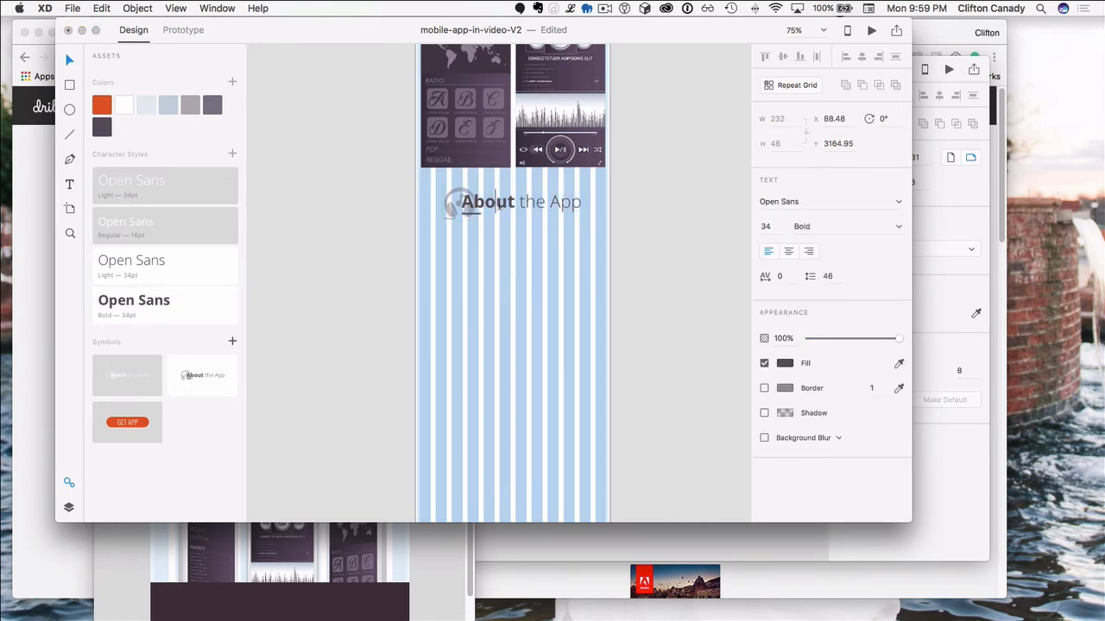
{"action": "double_click", "coordinate": [498, 205]}
{"action": "type", "text": "D"}
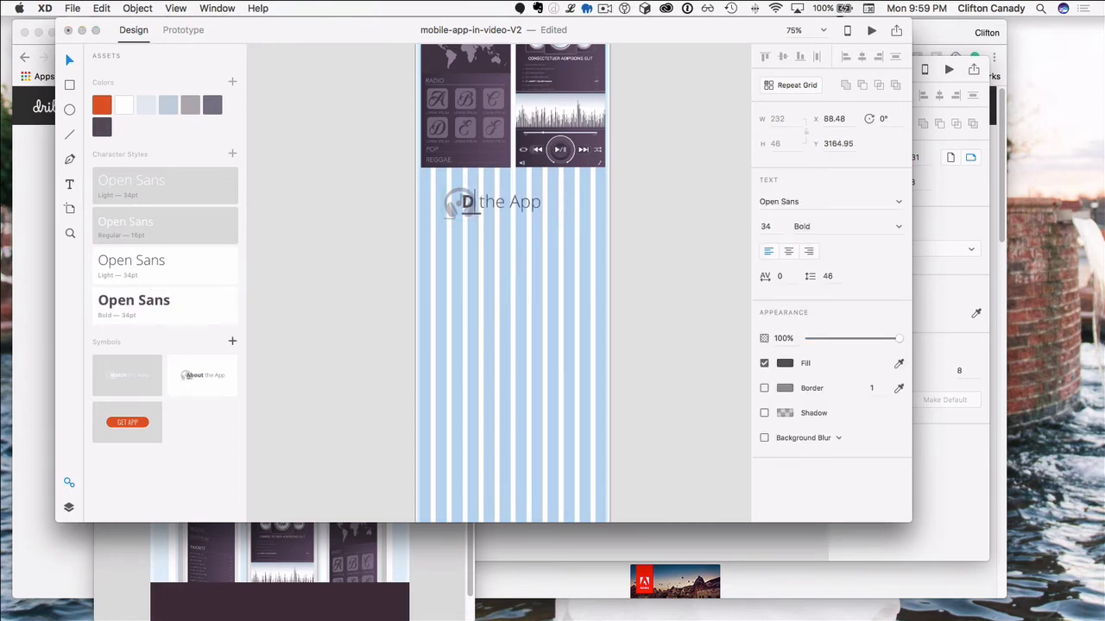
{"action": "type", "text": "ow"}
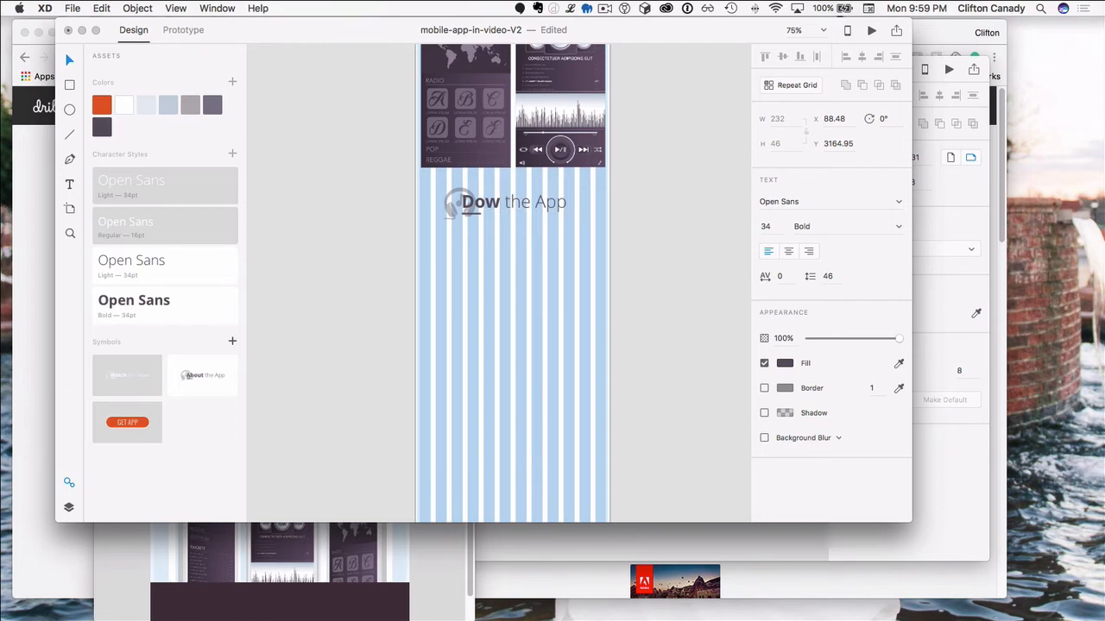
{"action": "type", "text": "nla"}
{"action": "key", "text": "BackSpace"}
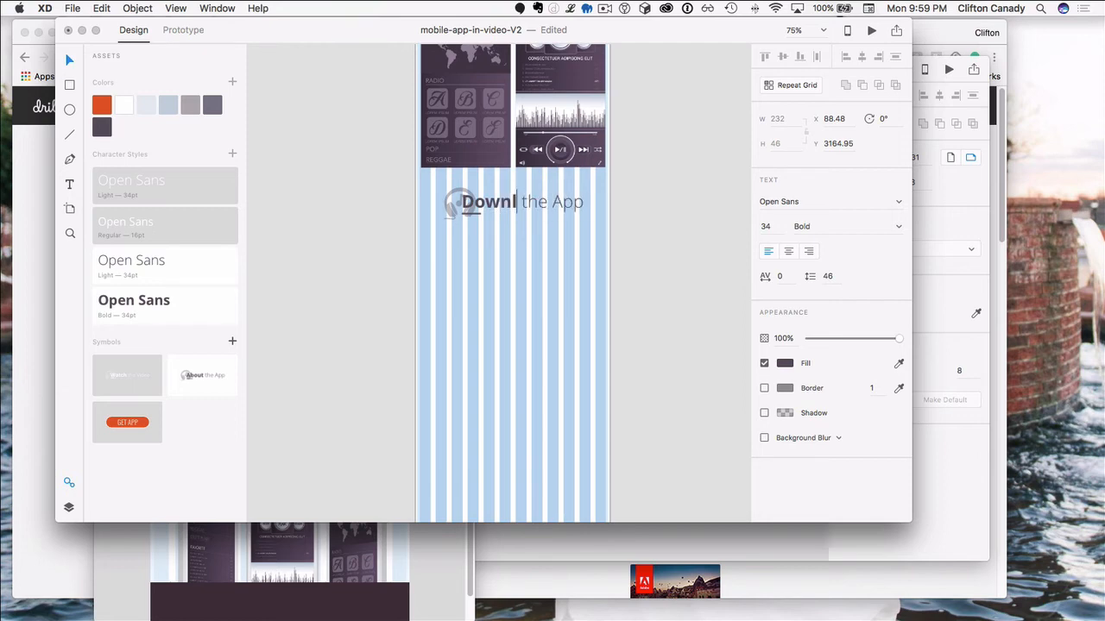
{"action": "type", "text": "oad"}
{"action": "key", "text": "Delete"}
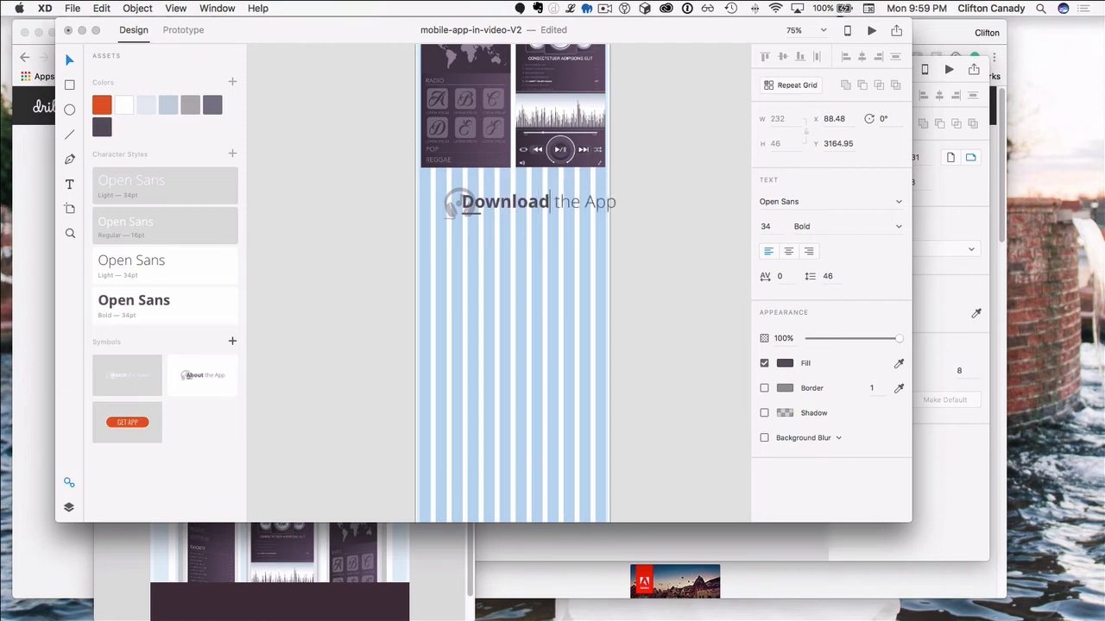
{"action": "left_click_drag", "start_coordinate": [581, 201], "coordinate": [552, 200]}
{"action": "key", "text": "BackSpace"}
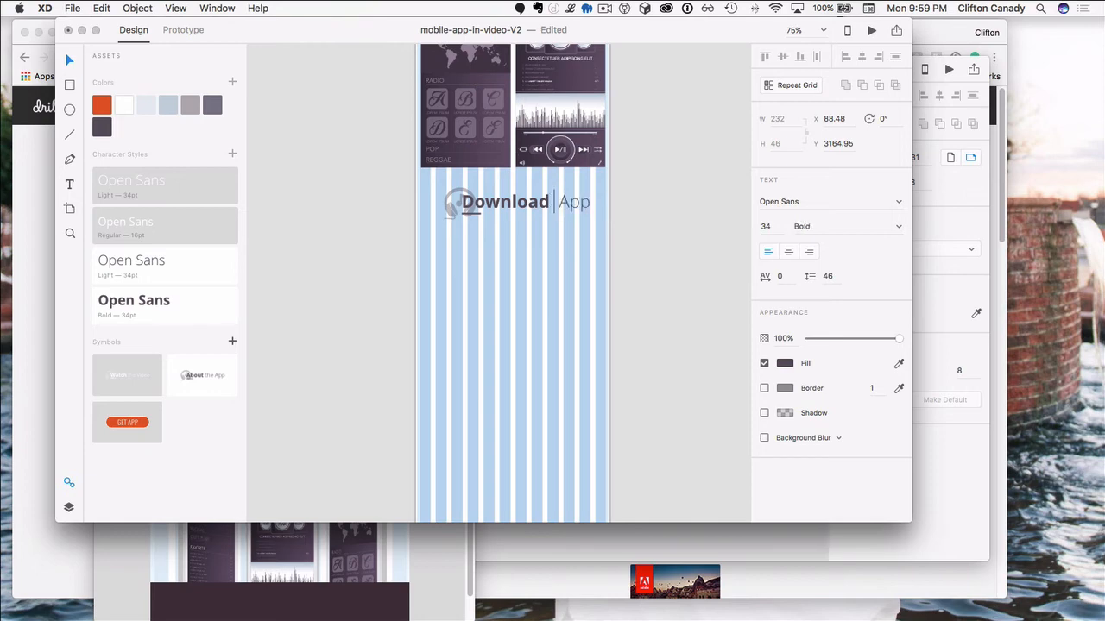
{"action": "key", "text": "BackSpace"}
{"action": "key", "text": "Escape"}
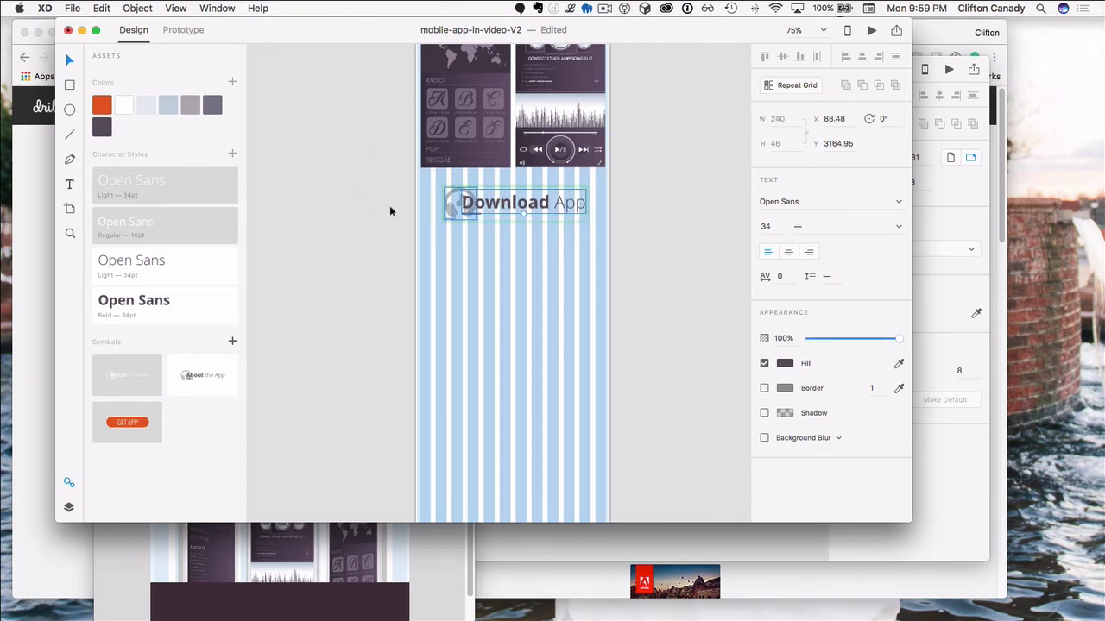
Step: Centre the Download App heading horizontally on the artboard at X 51, Y 3160
{"action": "left_click", "coordinate": [390, 207]}
{"action": "left_click_drag", "start_coordinate": [491, 203], "coordinate": [488, 202]}
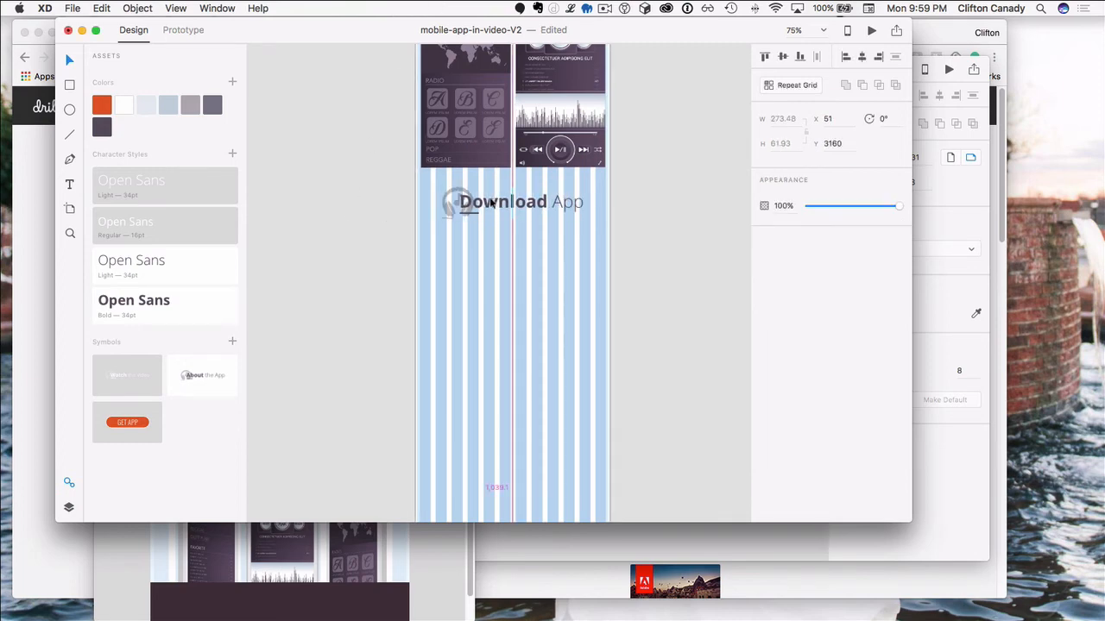
{"action": "left_click", "coordinate": [386, 220]}
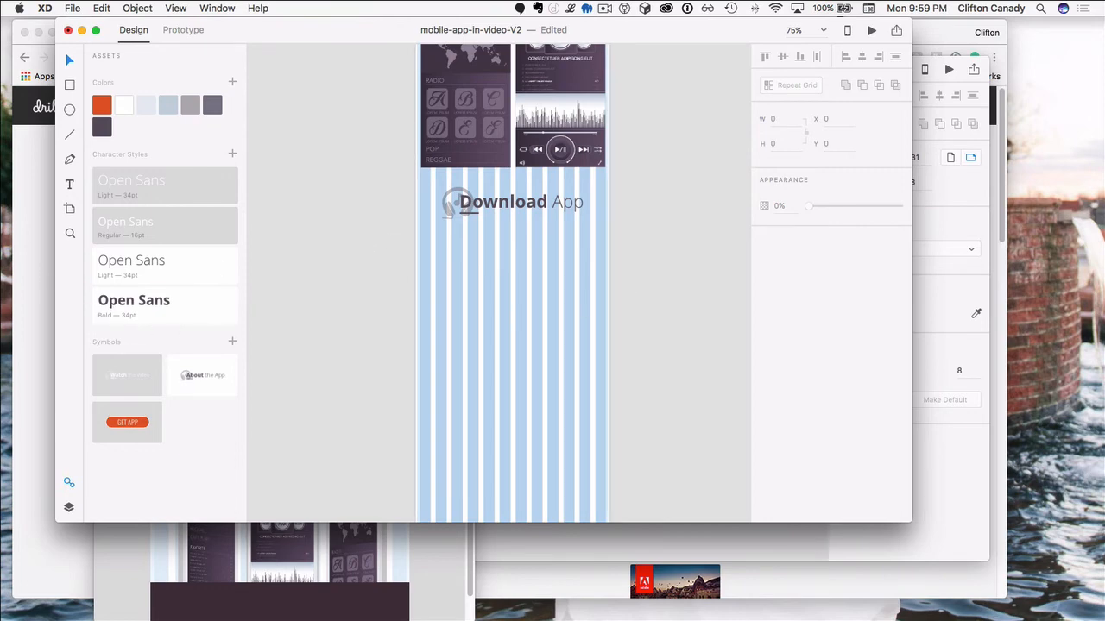
{"action": "key", "text": "t"}
{"action": "left_click", "coordinate": [420, 237]}
{"action": "left_click", "coordinate": [565, 271]}
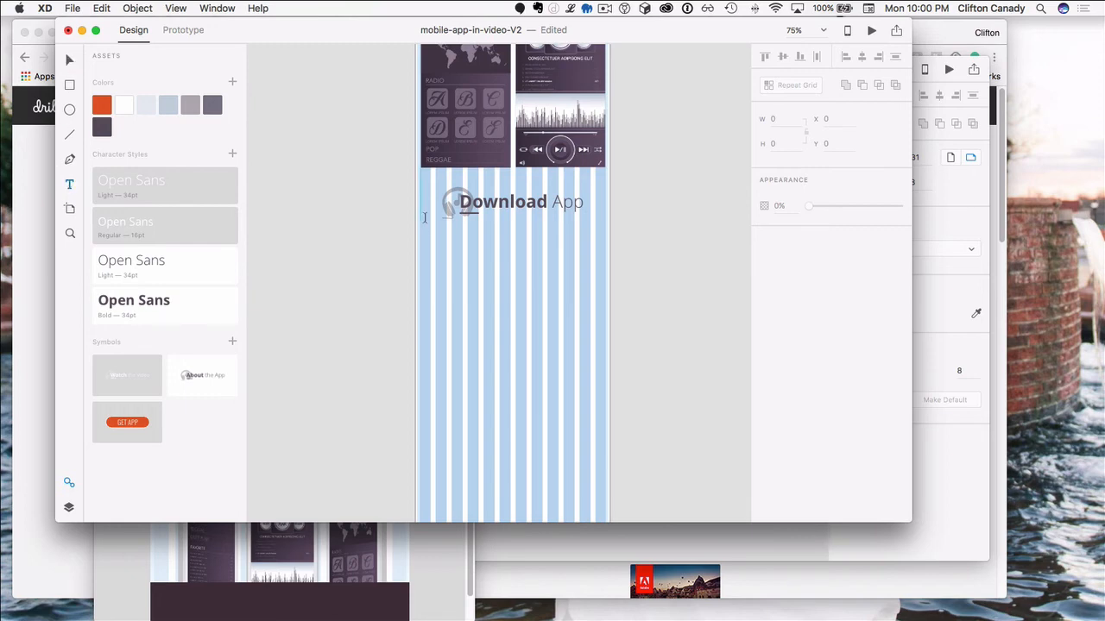
{"action": "left_click_drag", "start_coordinate": [421, 236], "coordinate": [604, 313]}
{"action": "left_click", "coordinate": [570, 9]}
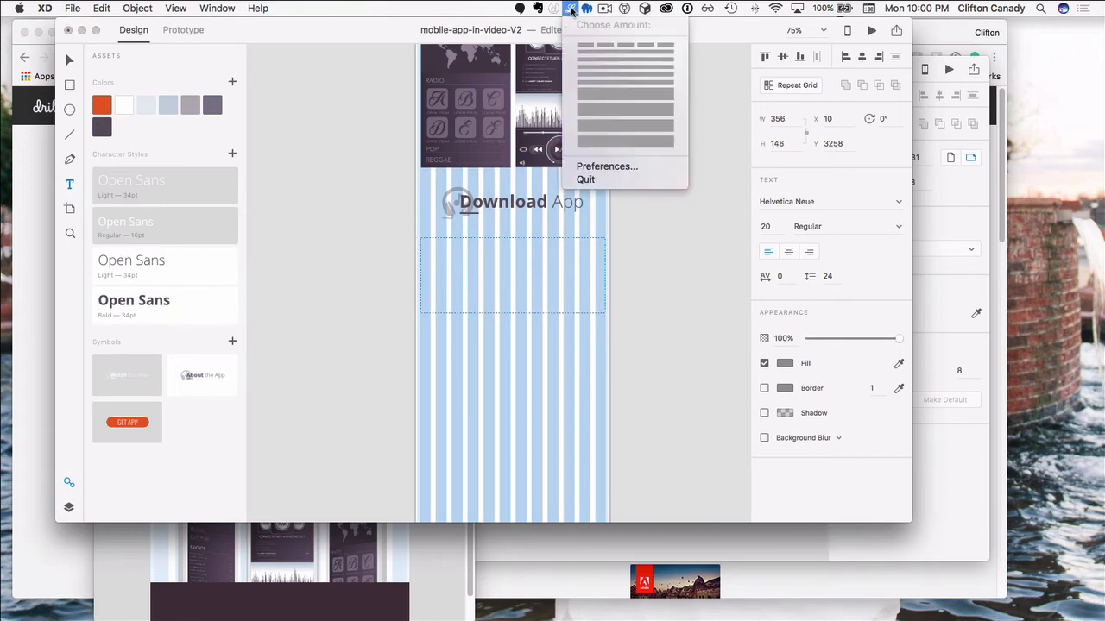
{"action": "left_click", "coordinate": [592, 80]}
{"action": "left_click", "coordinate": [508, 252]}
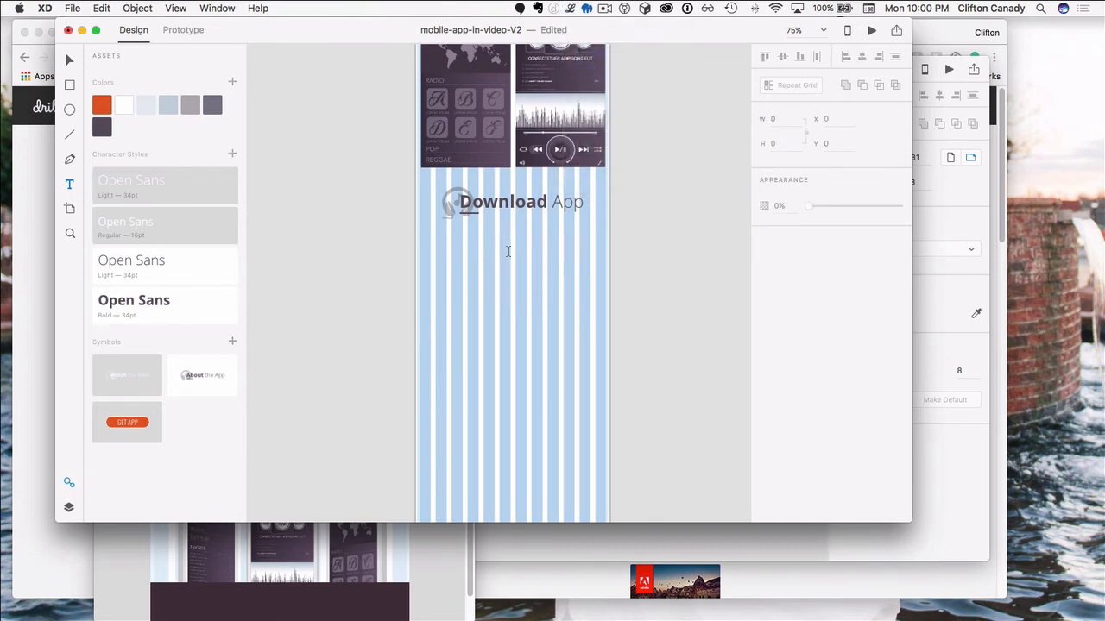
Step: Add a centre-aligned placeholder paragraph starting "Vivamus sagittis lacus" below the Download App heading, in a text area 356 wide and 175 high
{"action": "left_click_drag", "start_coordinate": [420, 235], "coordinate": [606, 302]}
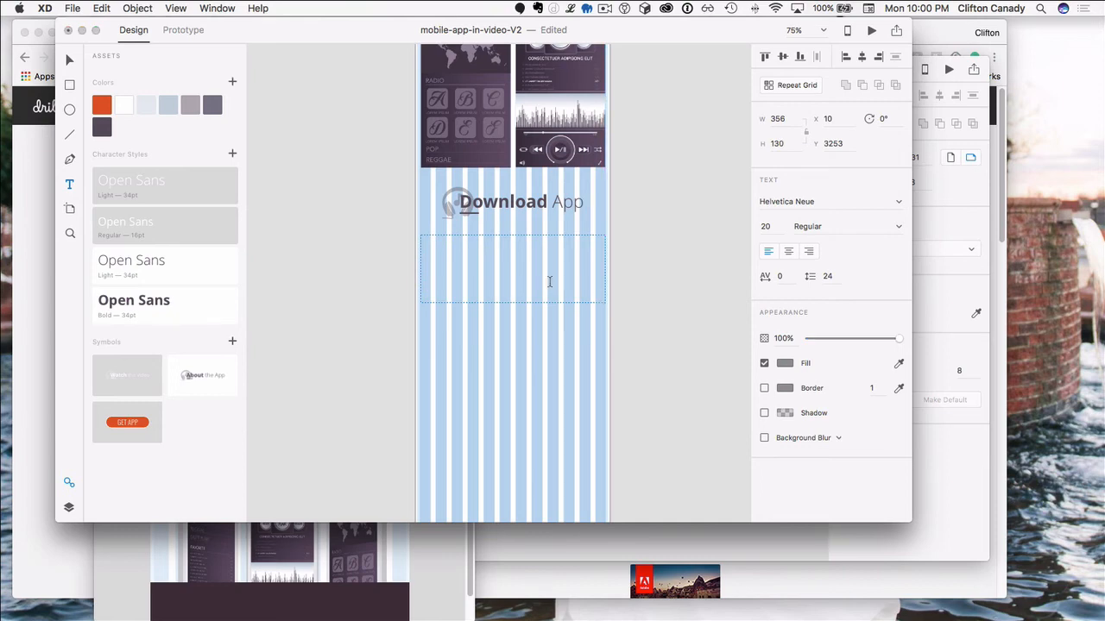
{"action": "type", "text": "Vivamus sagittis lacus vel augue laoreet rutrum faucibus dolor auctor. Cras justo odio, dapibus ac facilisis in, egestas eget quam. Aenean eu leo quam. Pellentesque ornare sem lacinia quam venenatis vestibulum. Etiam porta sem malesuada magna mollis euismod."}
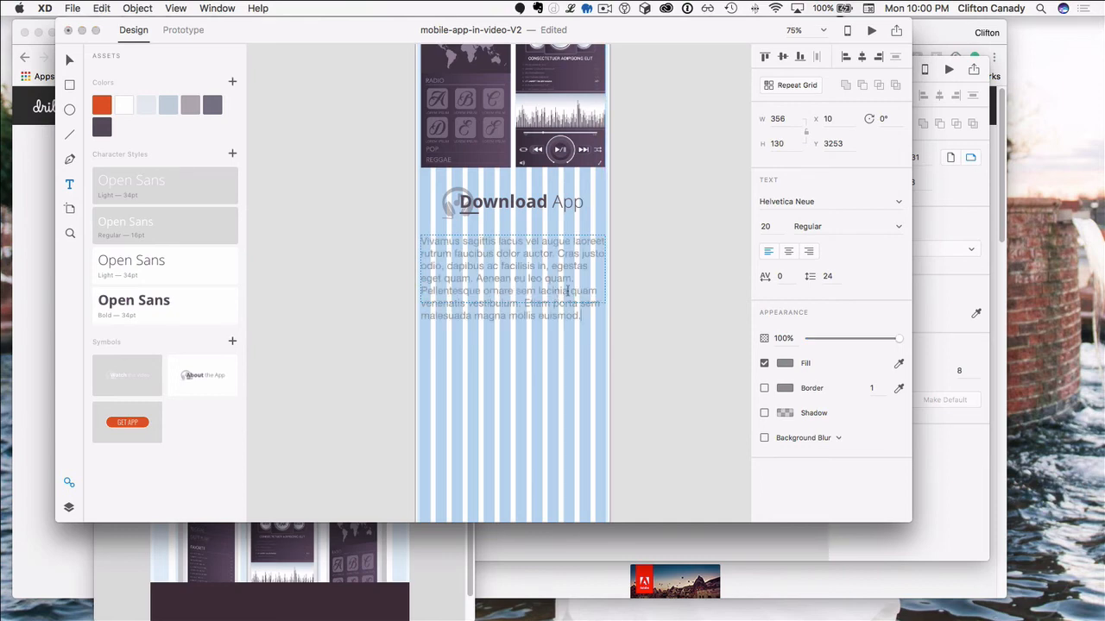
{"action": "left_click", "coordinate": [788, 252]}
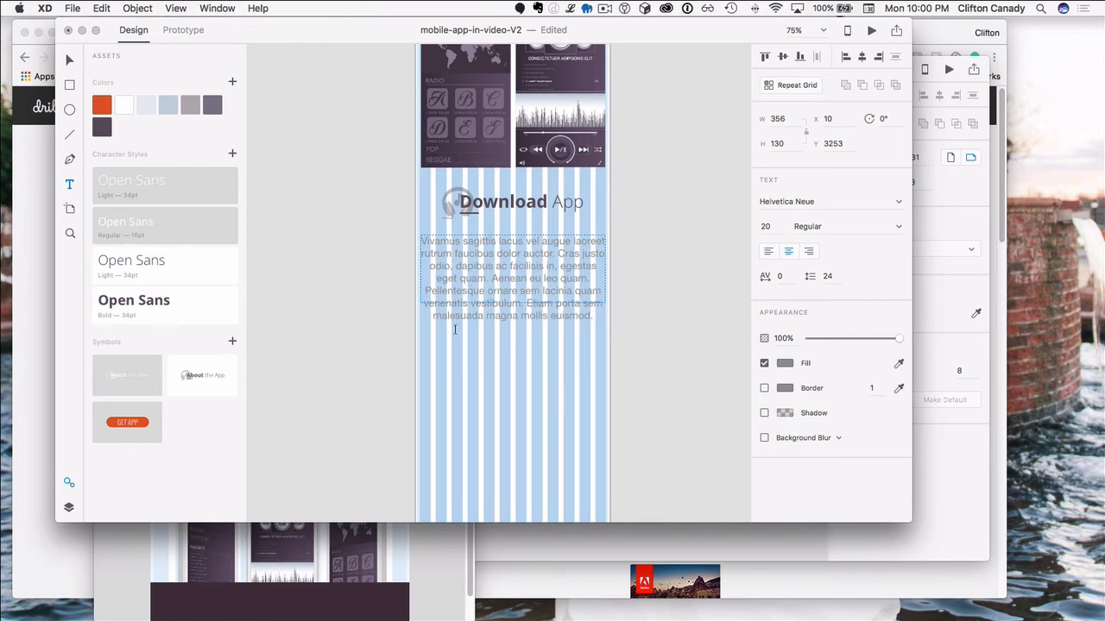
{"action": "key", "text": "Escape"}
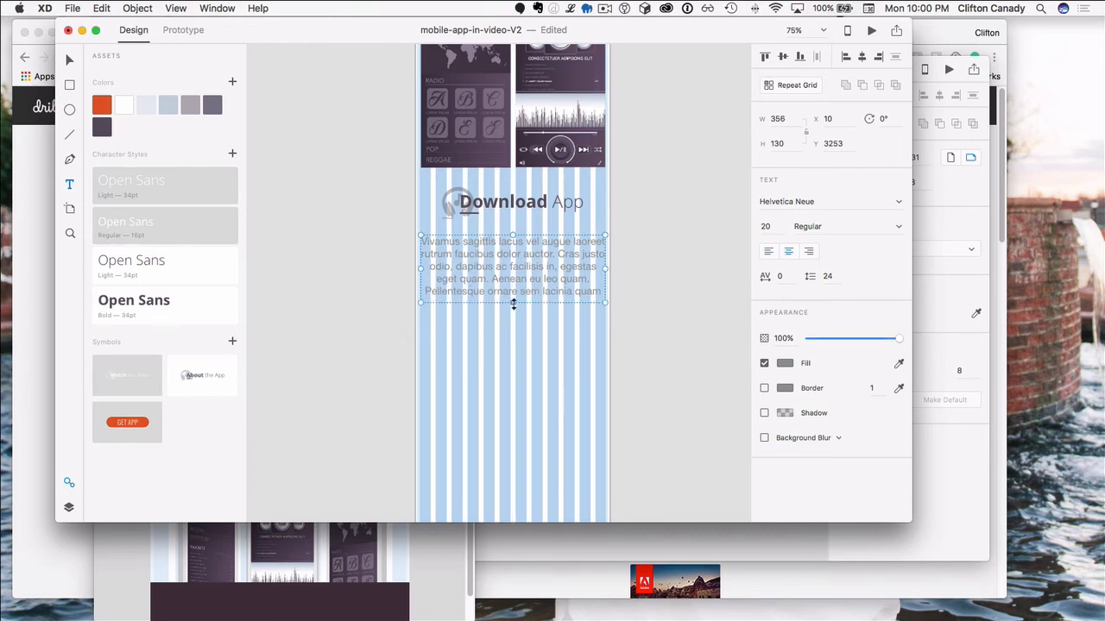
{"action": "mouse_move", "coordinate": [512, 303]}
{"action": "left_mouse_down"}
{"action": "mouse_move", "coordinate": [513, 360]}
{"action": "mouse_move", "coordinate": [514, 324]}
{"action": "left_mouse_up"}
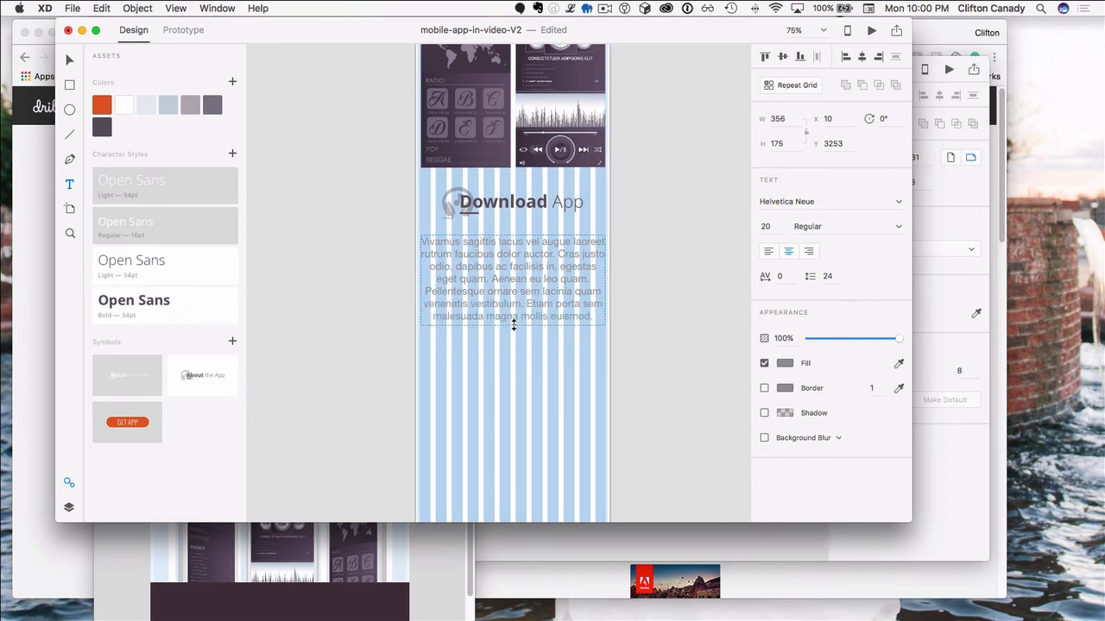
Step: Shorten the paragraph so it ends with "Pellentesque ornare sem ." and reduce its text area to a height of 127
{"action": "triple_click", "coordinate": [520, 319]}
{"action": "left_click", "coordinate": [520, 318]}
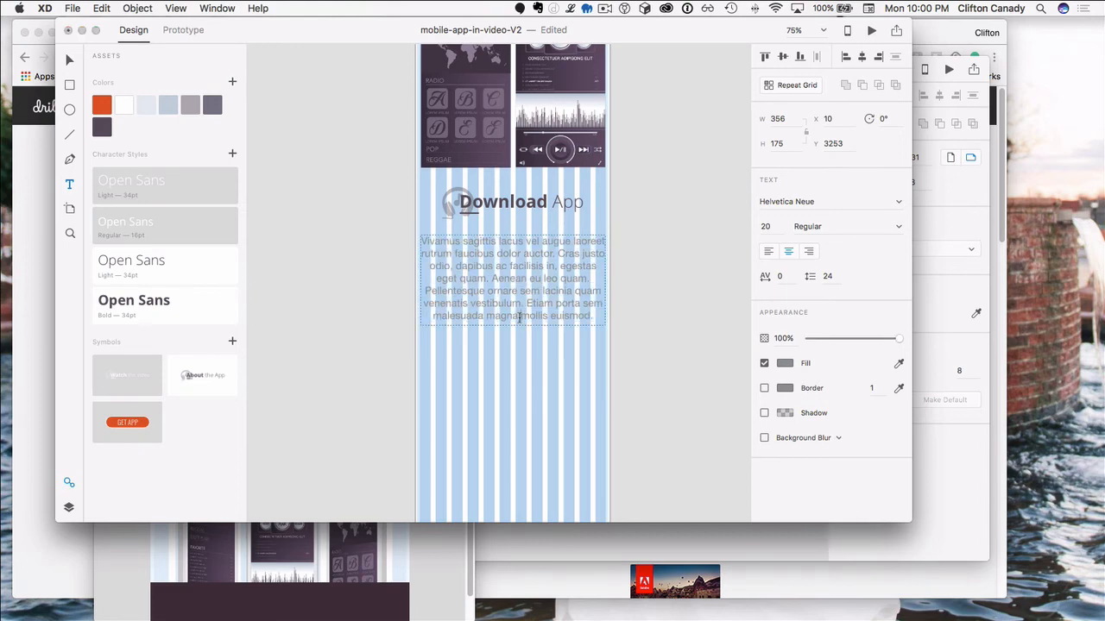
{"action": "left_click_drag", "start_coordinate": [518, 293], "coordinate": [595, 324]}
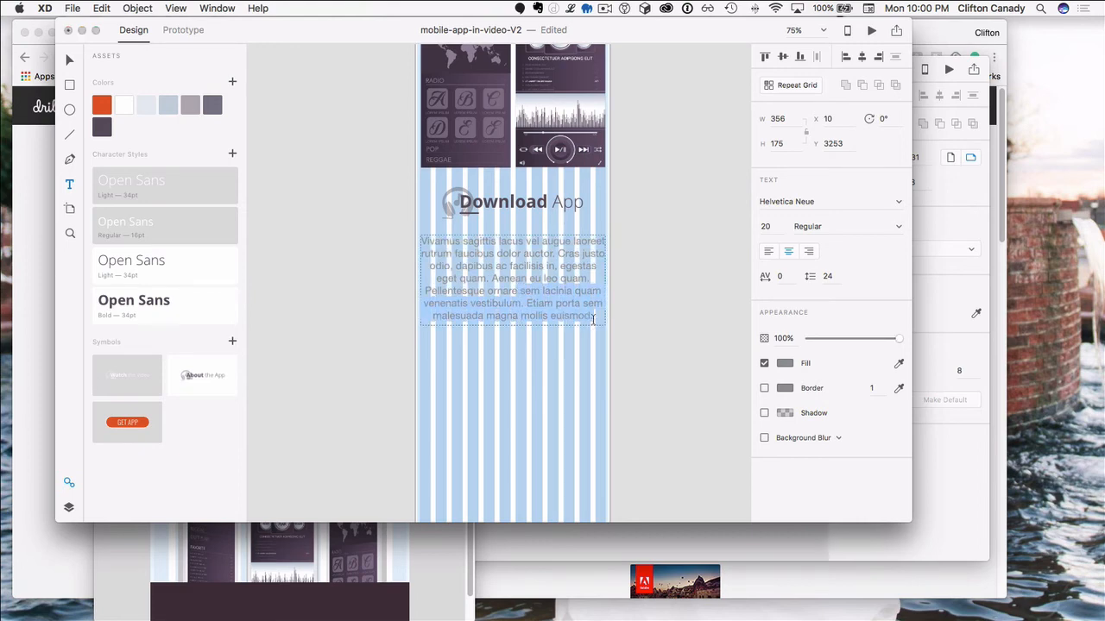
{"action": "left_click_drag", "start_coordinate": [541, 294], "coordinate": [604, 321]}
{"action": "key", "text": "BackSpace"}
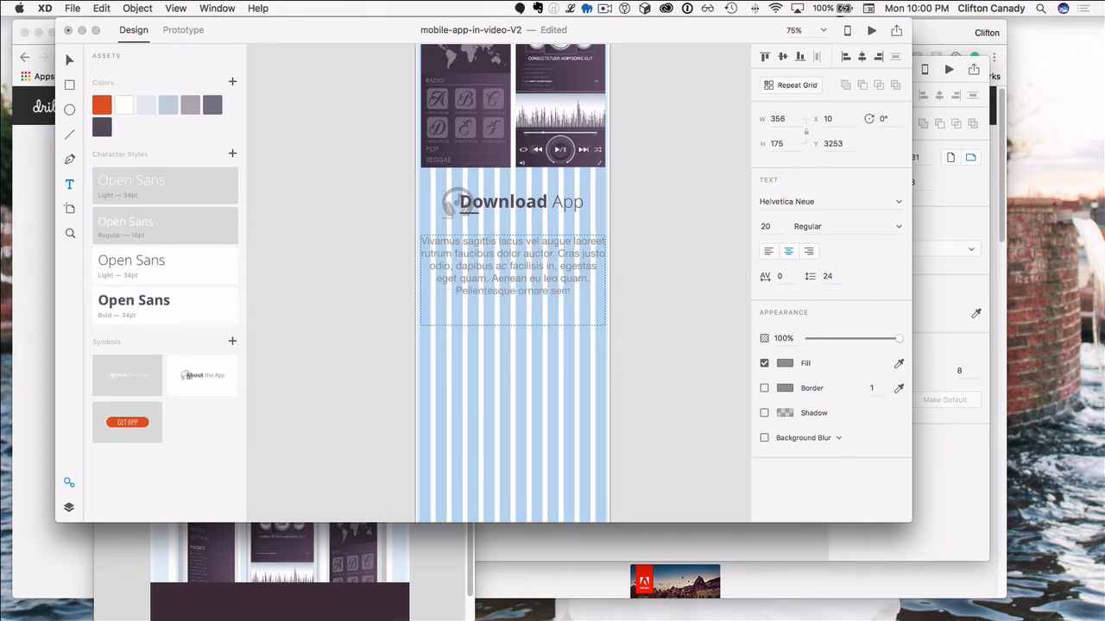
{"action": "type", "text": "."}
{"action": "left_click_drag", "start_coordinate": [510, 324], "coordinate": [512, 300]}
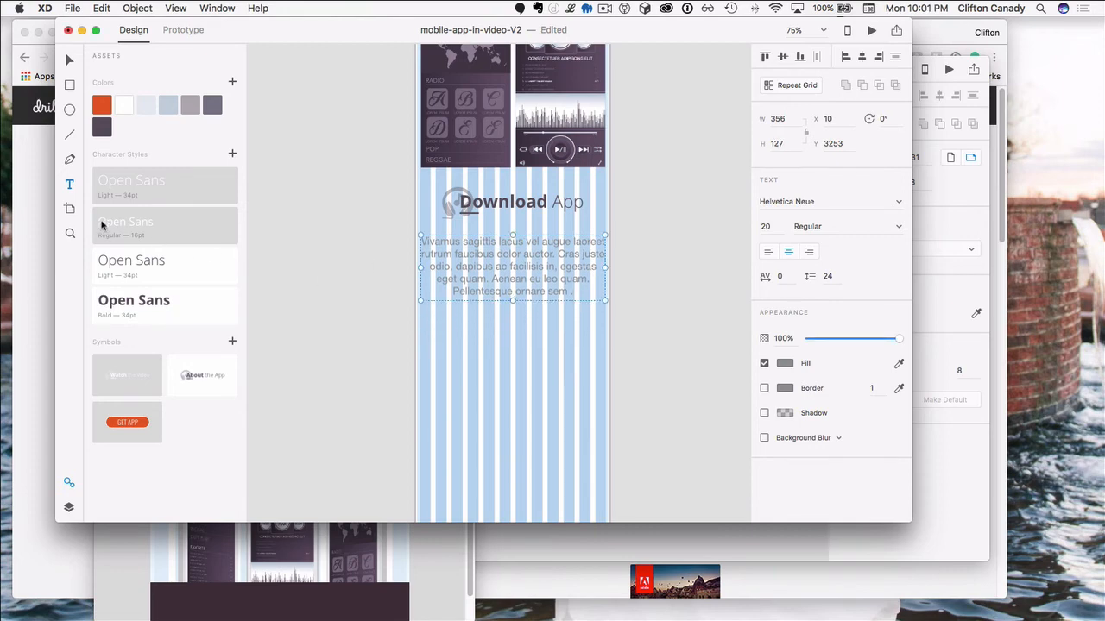
Step: Style the paragraph as Open Sans Regular 16 with the darkest purple-grey asset colour, and save it as a new character style
{"action": "left_click", "coordinate": [120, 264]}
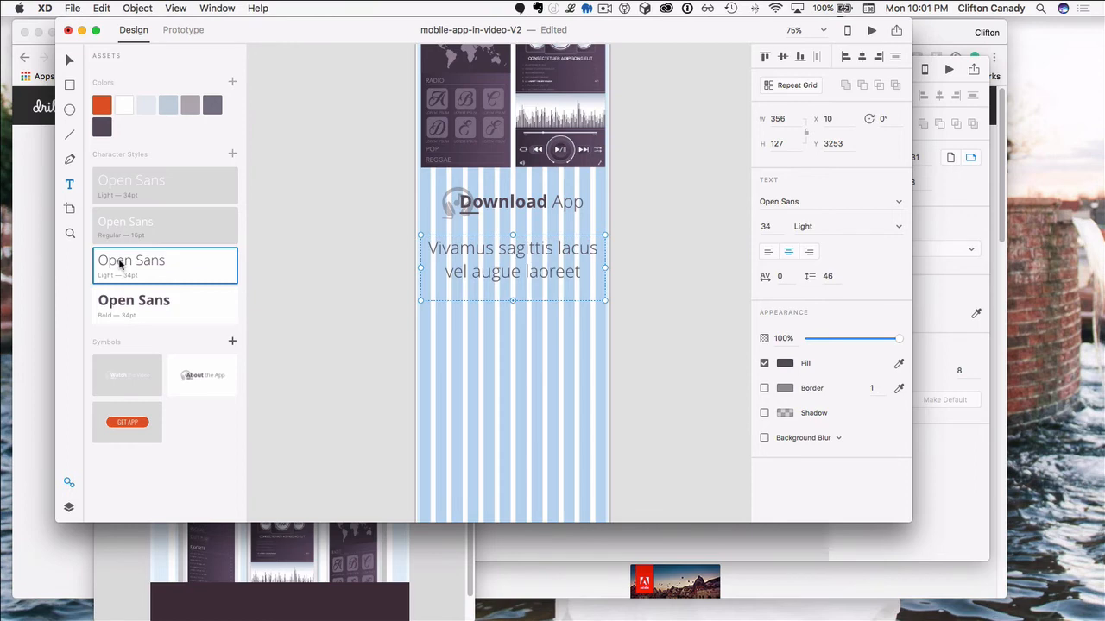
{"action": "left_click", "coordinate": [151, 223]}
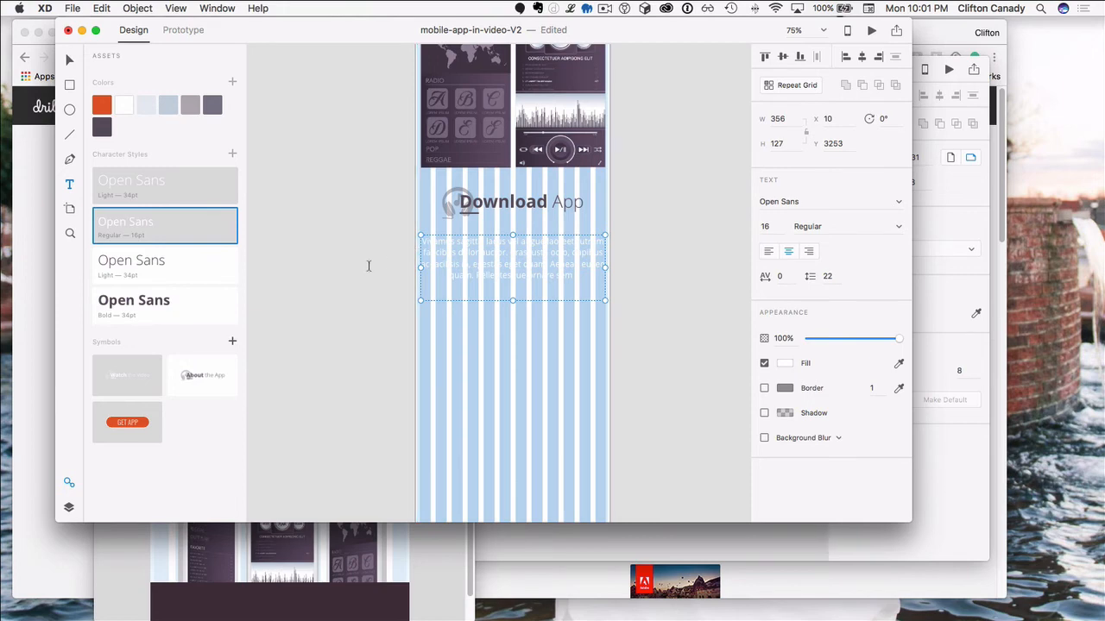
{"action": "left_click", "coordinate": [103, 129]}
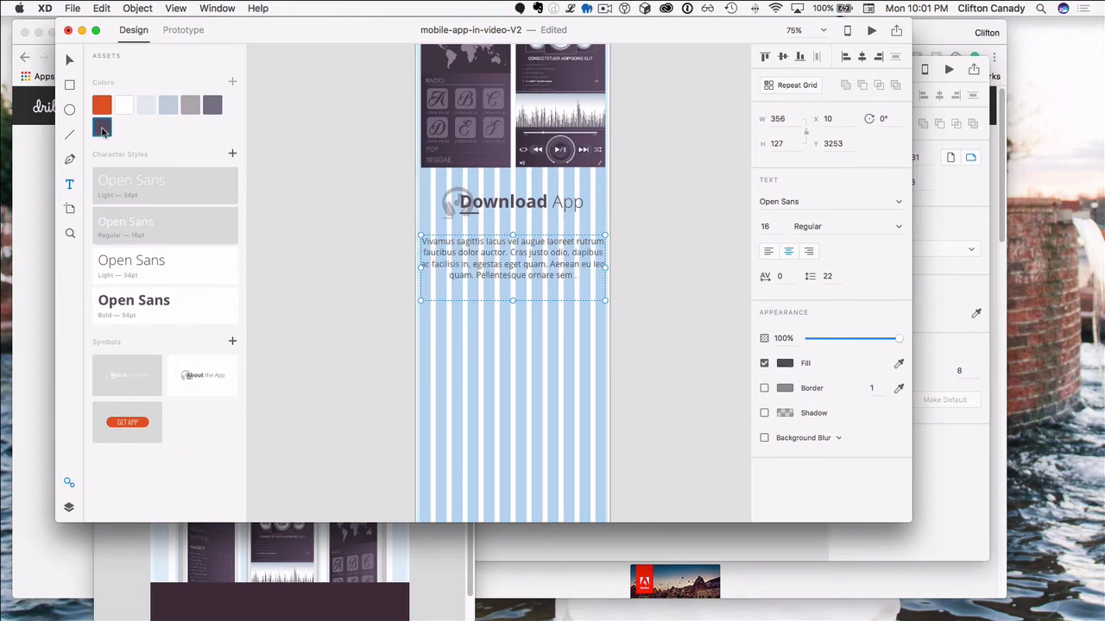
{"action": "left_click", "coordinate": [231, 153]}
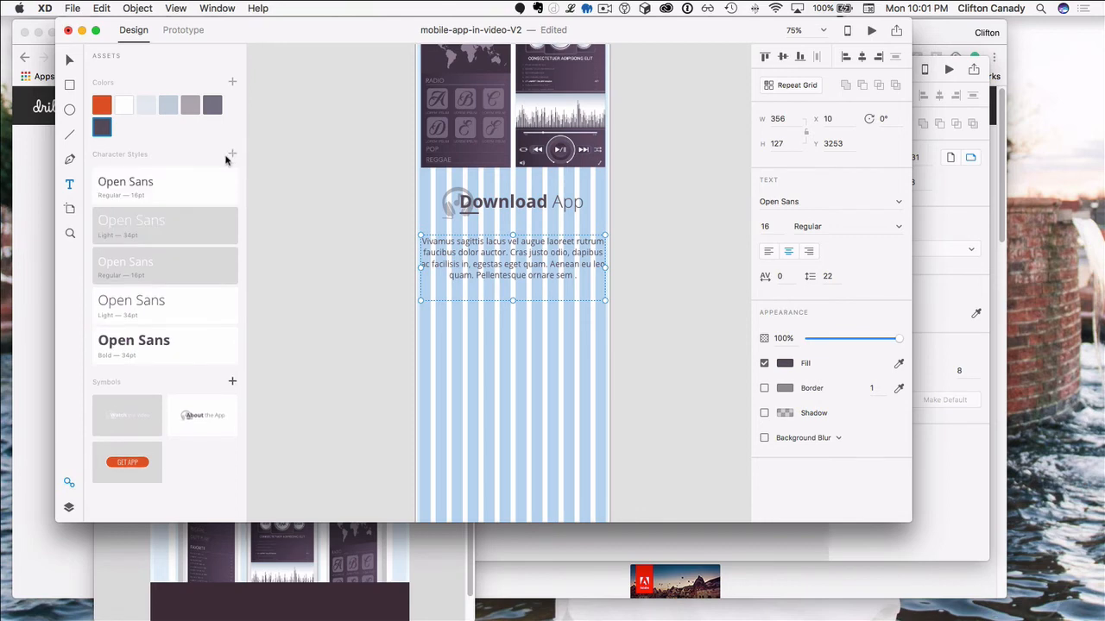
Step: Shrink the paragraph's text area to a height of 96 so it fits the text
{"action": "left_click_drag", "start_coordinate": [513, 300], "coordinate": [512, 284]}
{"action": "left_click", "coordinate": [331, 307]}
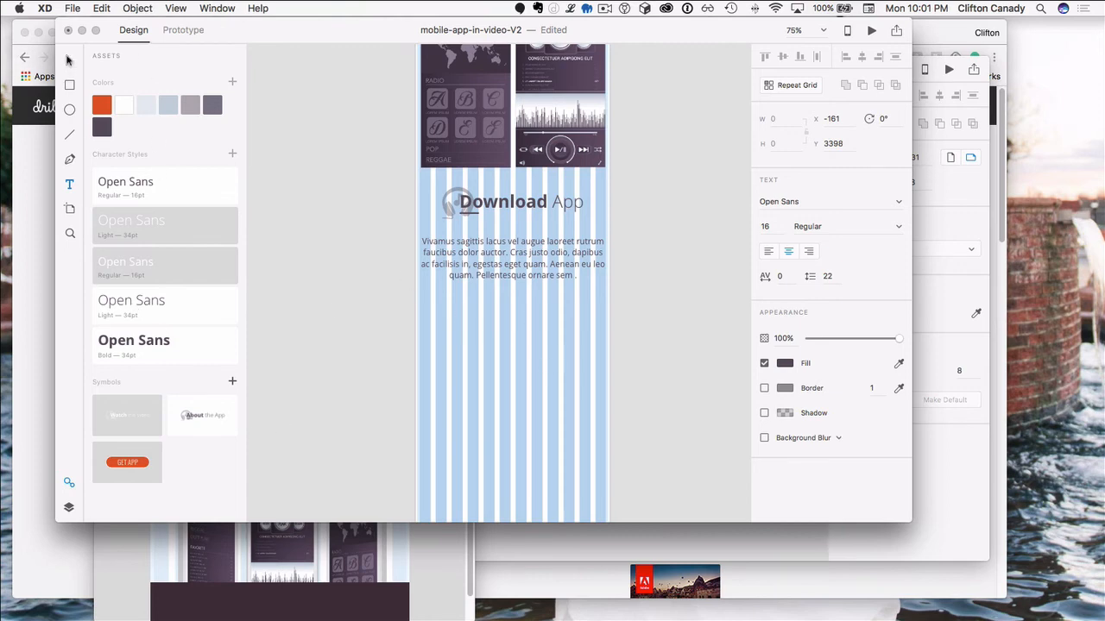
{"action": "key", "text": "Escape"}
Step: Check the store buttons in the Preview mockup, and place the GET APP button symbol below the paragraph at X 121, Y 3418 in Adobe XD
{"action": "left_click", "coordinate": [243, 608]}
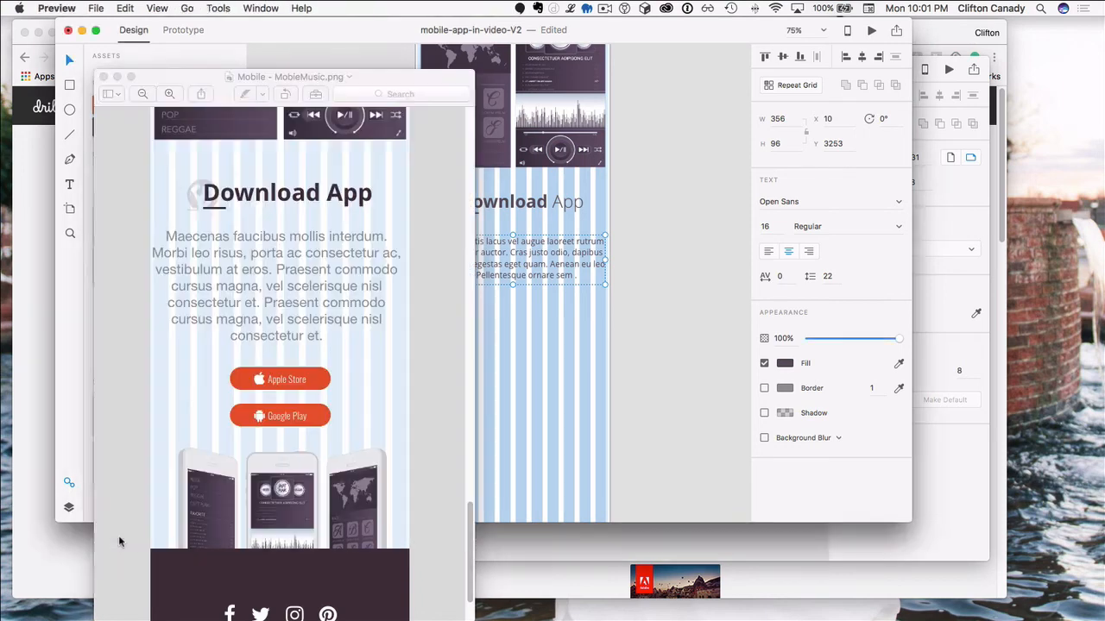
{"action": "left_click", "coordinate": [680, 394]}
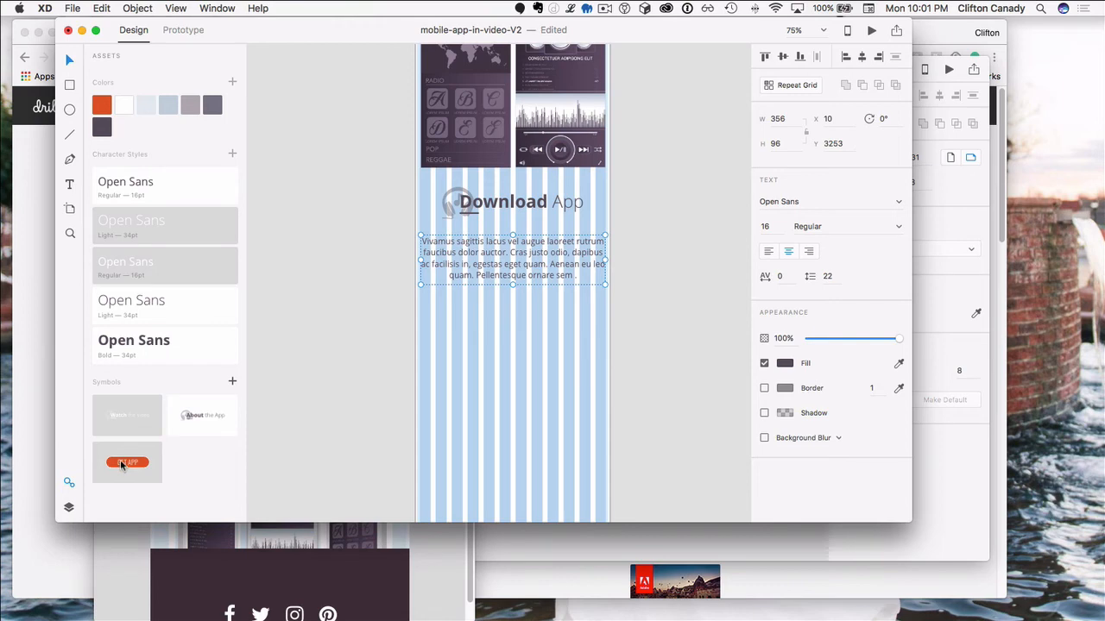
{"action": "left_click_drag", "start_coordinate": [122, 463], "coordinate": [506, 331]}
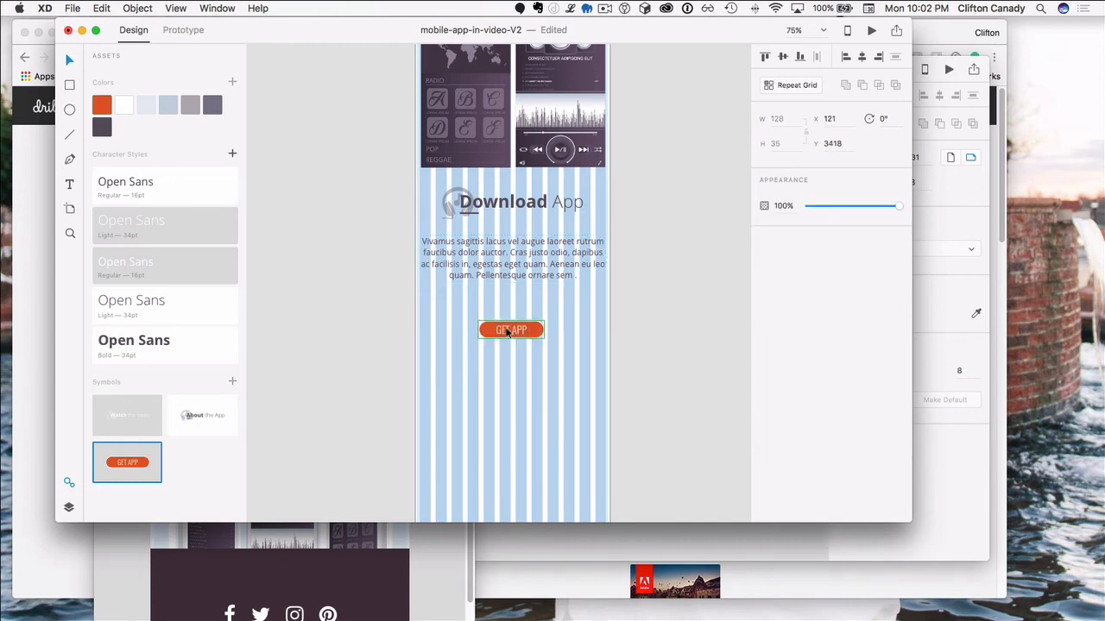
{"action": "left_click", "coordinate": [407, 335]}
{"action": "left_click", "coordinate": [489, 329]}
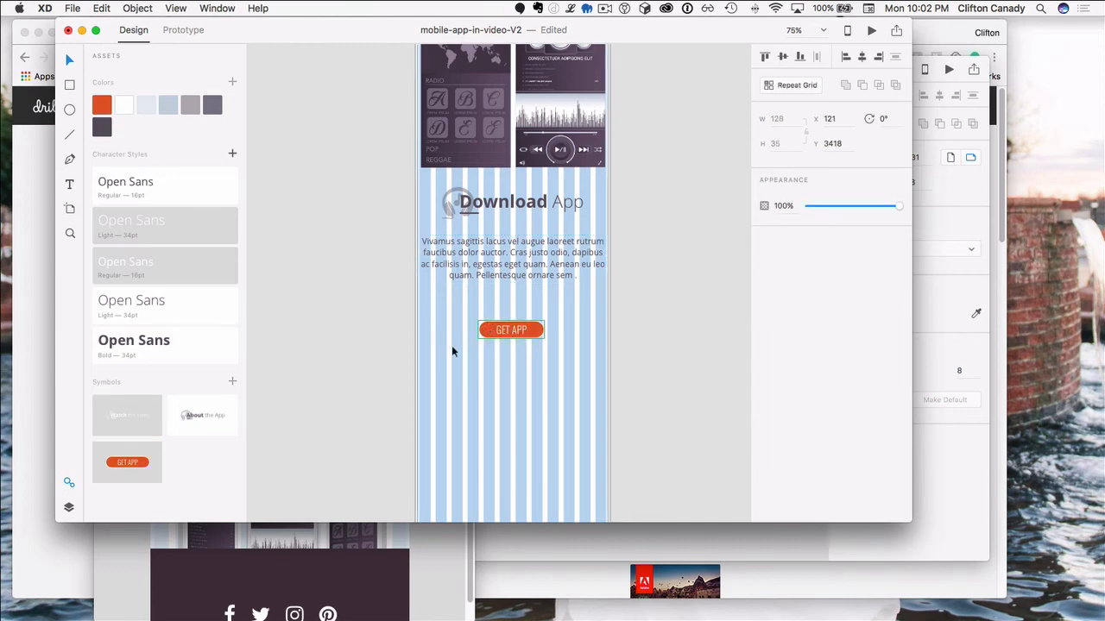
{"action": "key", "text": "super+equal"}
{"action": "key", "text": "super+equal"}
{"action": "key", "text": "super+equal"}
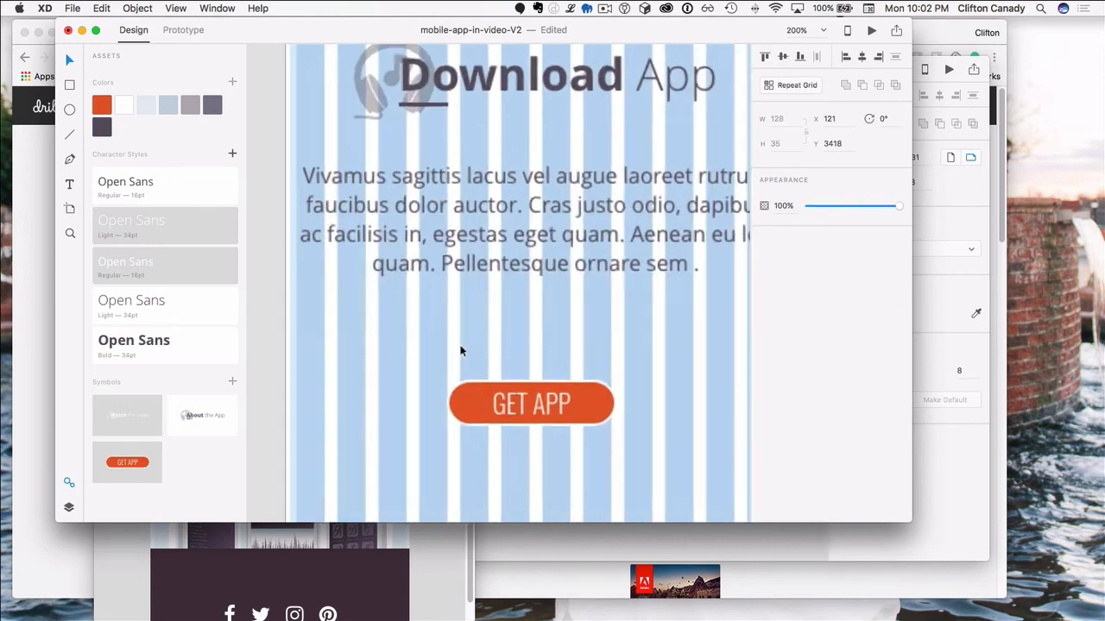
Step: Ungroup the GET APP button symbol below the paragraph and extend its orange shape leftward to a width of 160
{"action": "scroll", "coordinate": [490, 375], "scroll_direction": "down", "scroll_amount": 4}
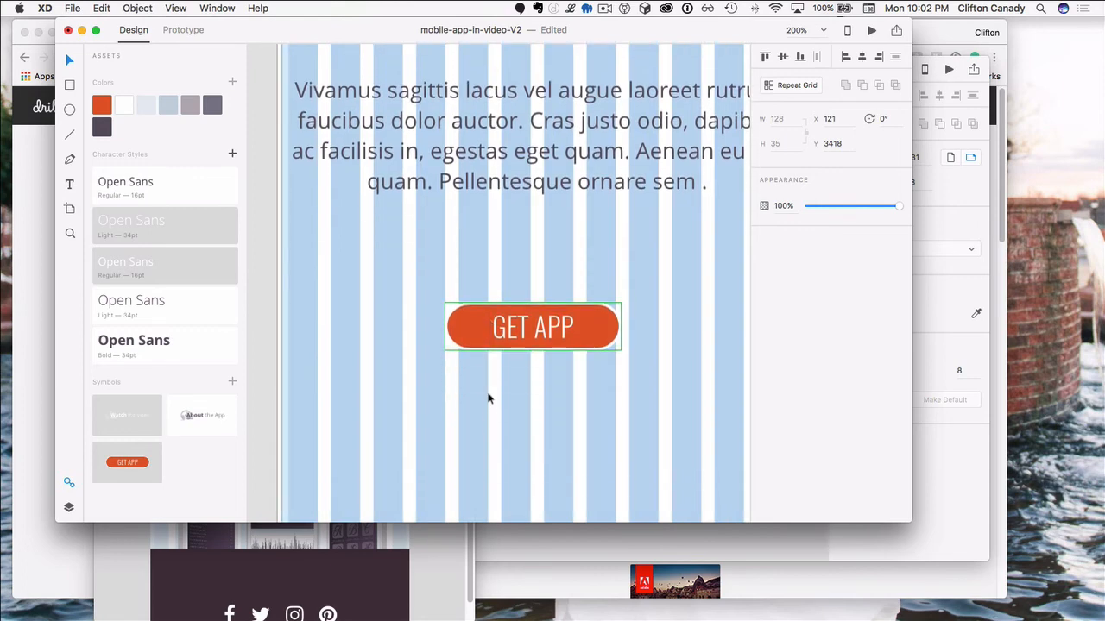
{"action": "right_click", "coordinate": [466, 329]}
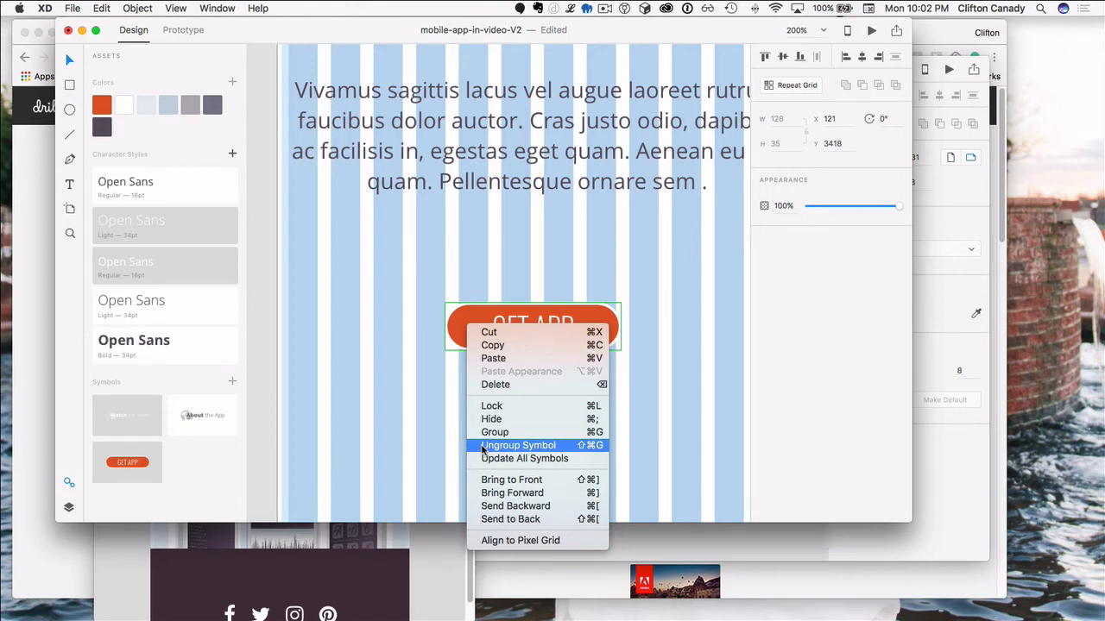
{"action": "left_click", "coordinate": [518, 445]}
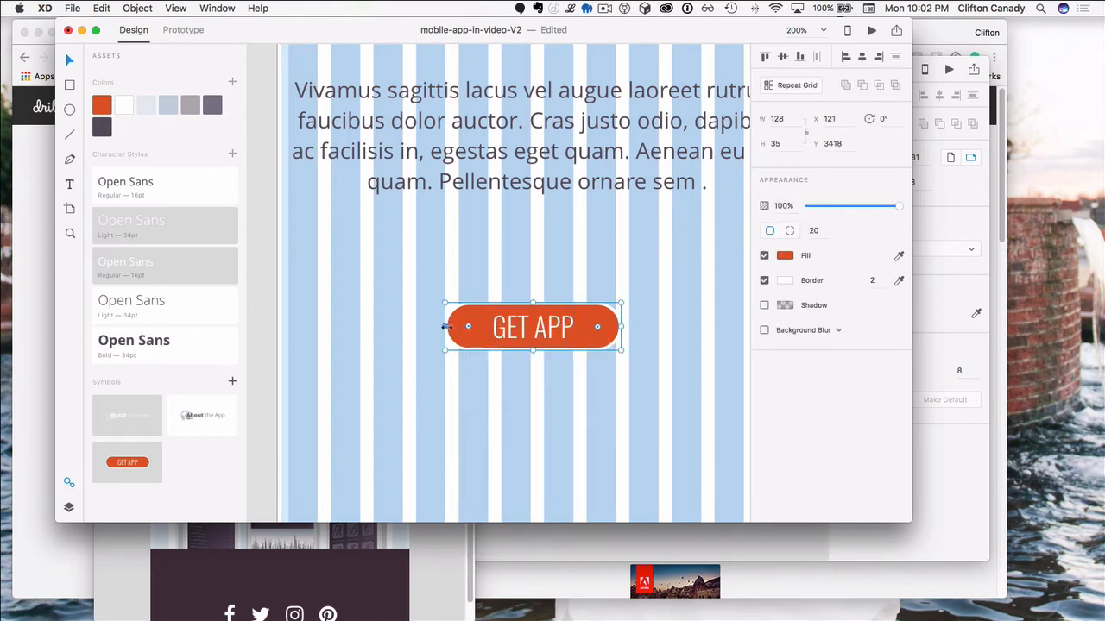
{"action": "left_click_drag", "start_coordinate": [449, 326], "coordinate": [401, 325]}
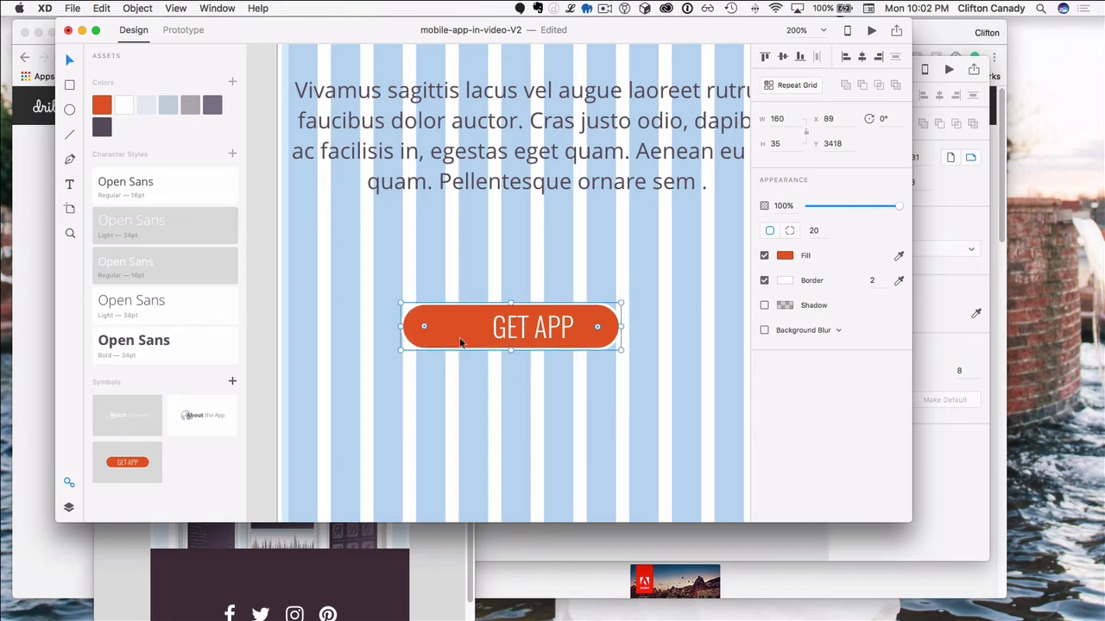
Step: Check the store button wording in the Preview mockup, and replace the GET APP label with "Apple Store" in Adobe XD
{"action": "double_click", "coordinate": [512, 328]}
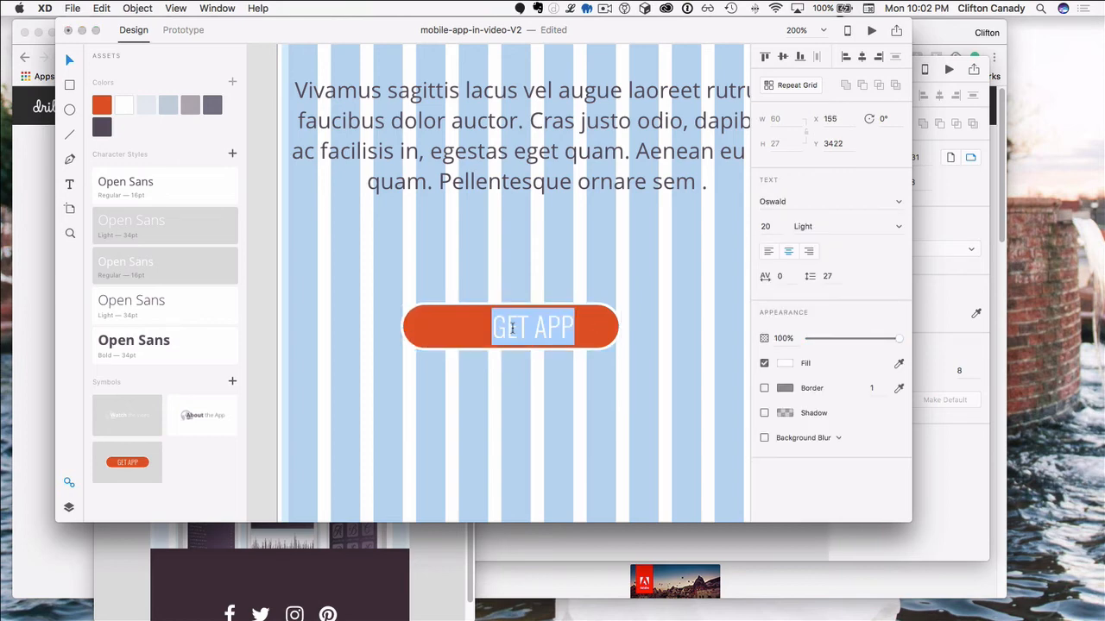
{"action": "left_click", "coordinate": [251, 597]}
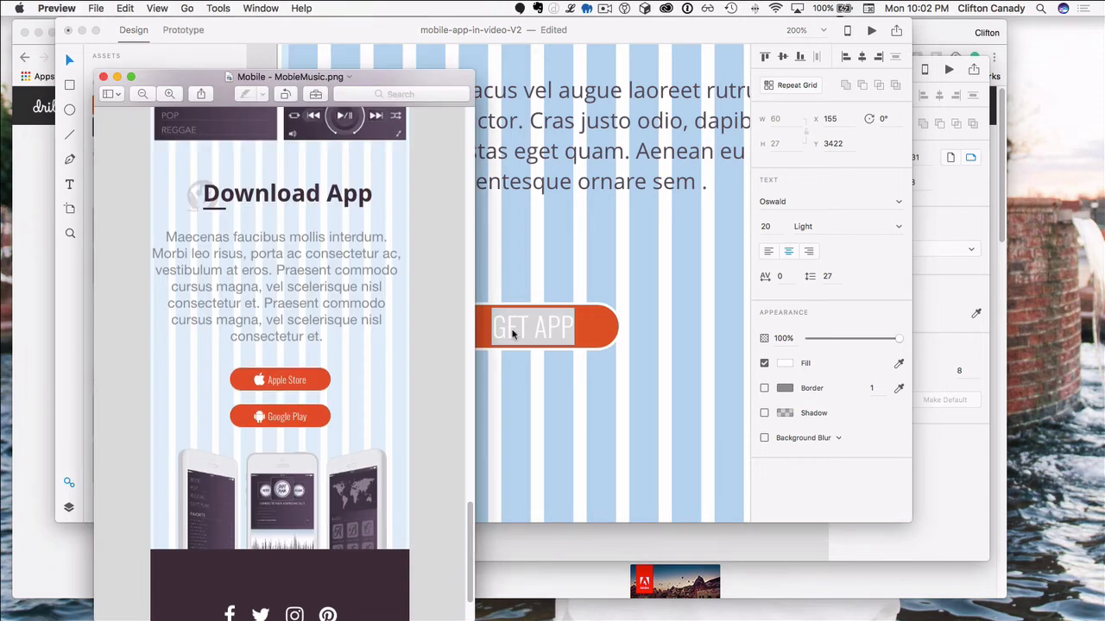
{"action": "double_click", "coordinate": [510, 330]}
{"action": "left_click_drag", "start_coordinate": [490, 329], "coordinate": [575, 329]}
{"action": "left_click", "coordinate": [218, 570]}
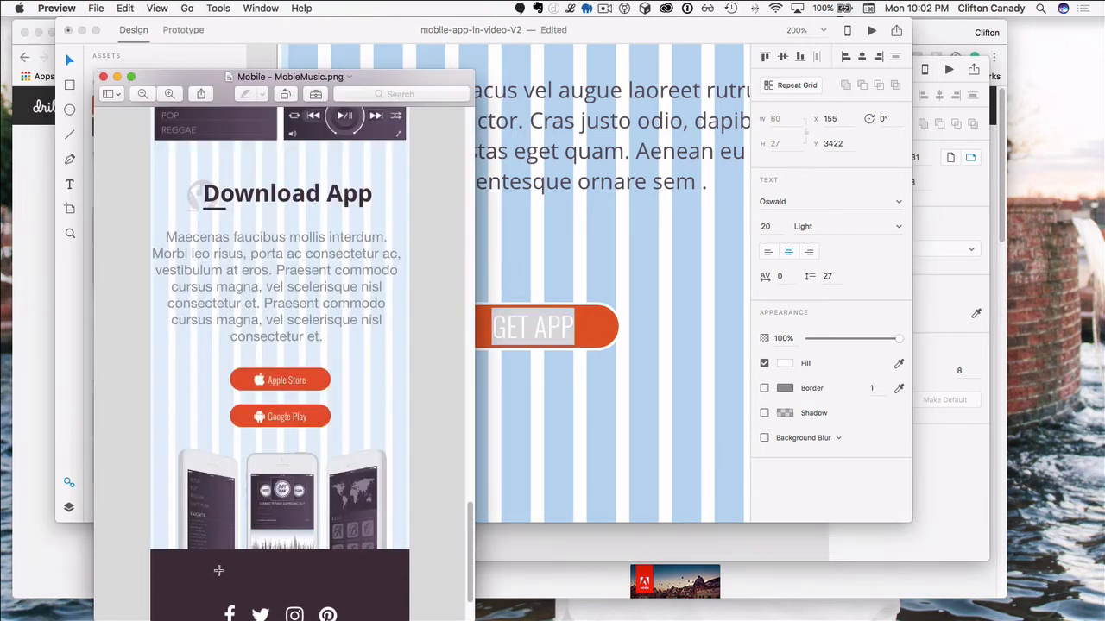
{"action": "left_click", "coordinate": [524, 325]}
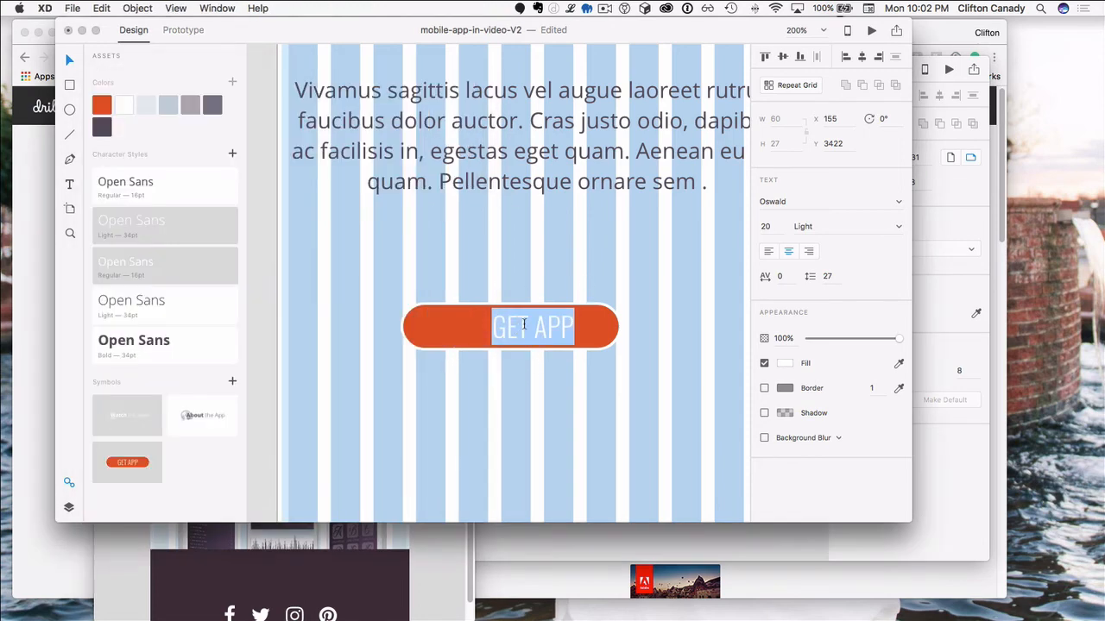
{"action": "type", "text": "App"}
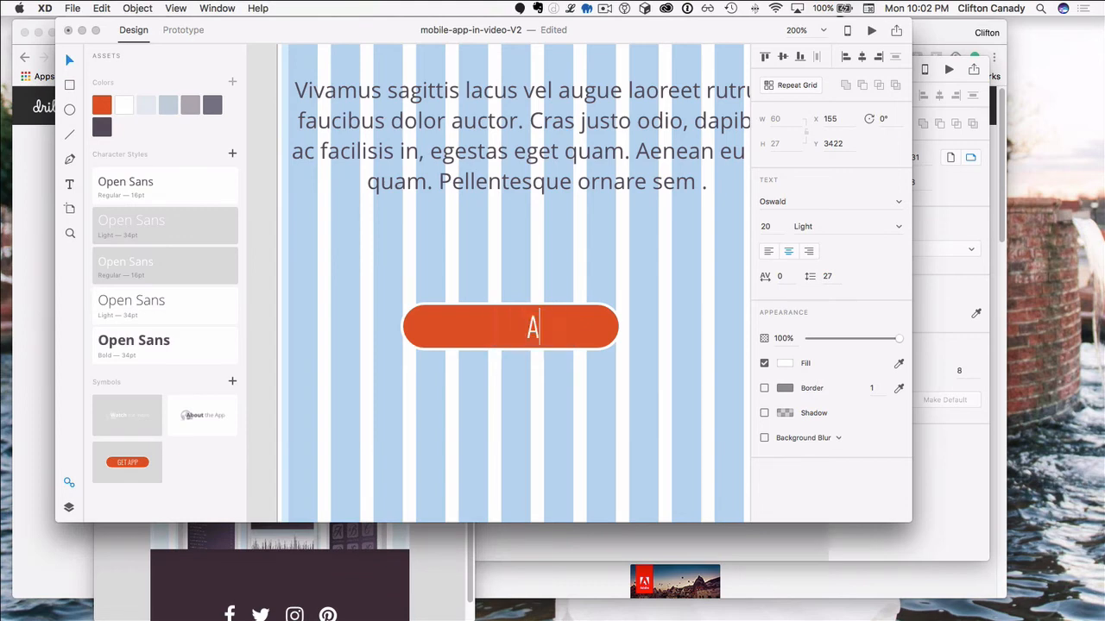
{"action": "key", "text": "BackSpace"}
{"action": "key", "text": "BackSpace"}
{"action": "type", "text": "PPLE"}
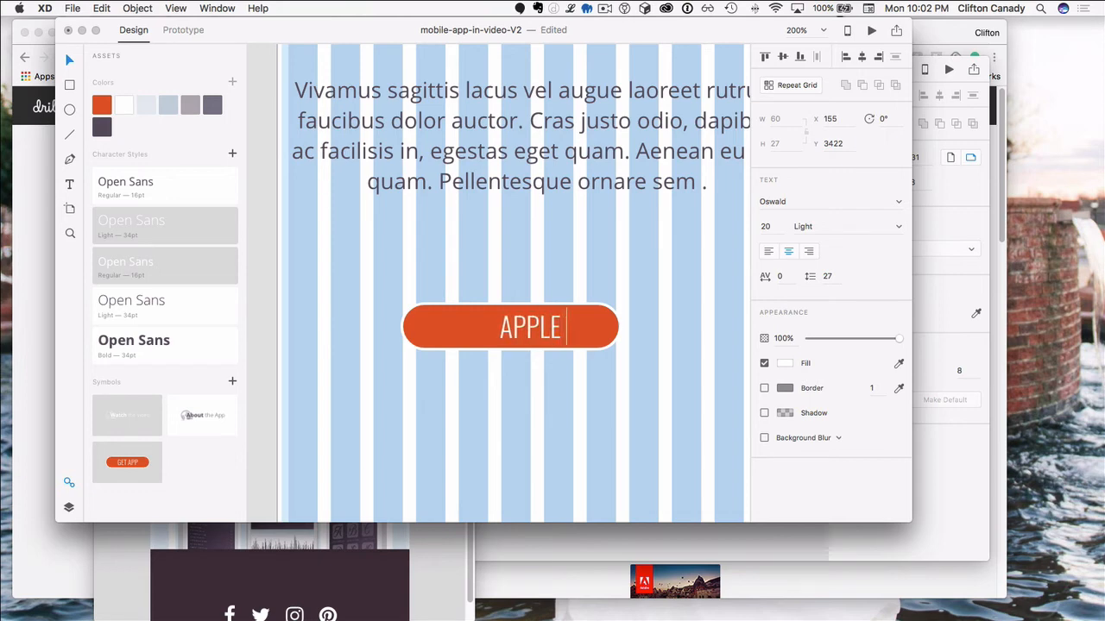
{"action": "type", "text": " STORE"}
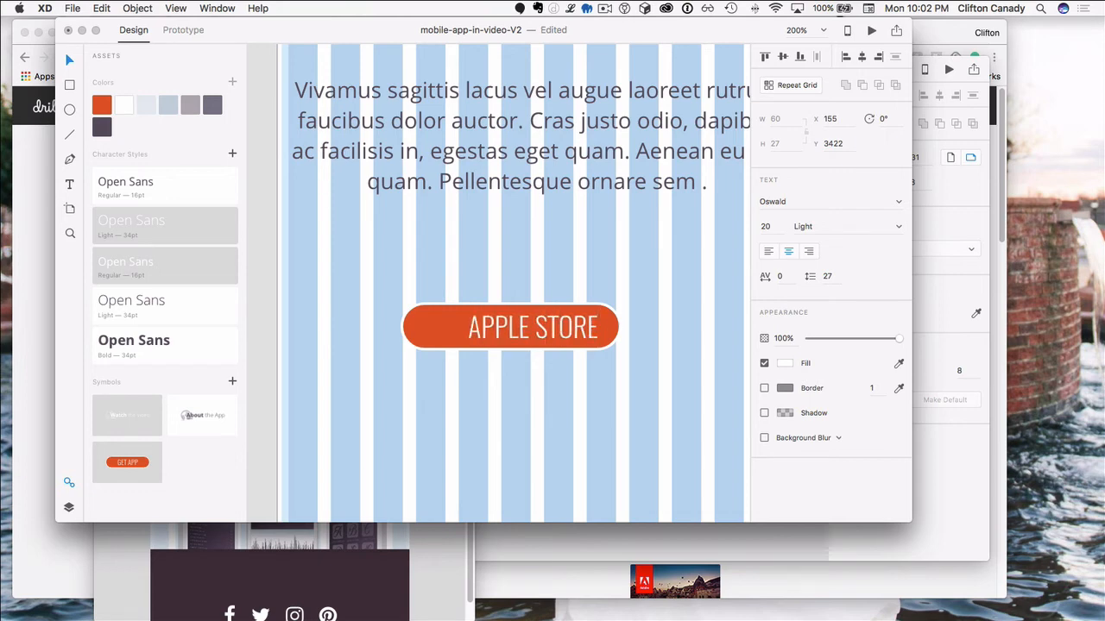
{"action": "key", "text": "BackSpace"}
{"action": "key", "text": "BackSpace"}
{"action": "key", "text": "BackSpace"}
{"action": "key", "text": "BackSpace"}
{"action": "key", "text": "BackSpace"}
{"action": "key", "text": "BackSpace"}
{"action": "key", "text": "BackSpace"}
{"action": "key", "text": "BackSpace"}
{"action": "key", "text": "BackSpace"}
{"action": "key", "text": "BackSpace"}
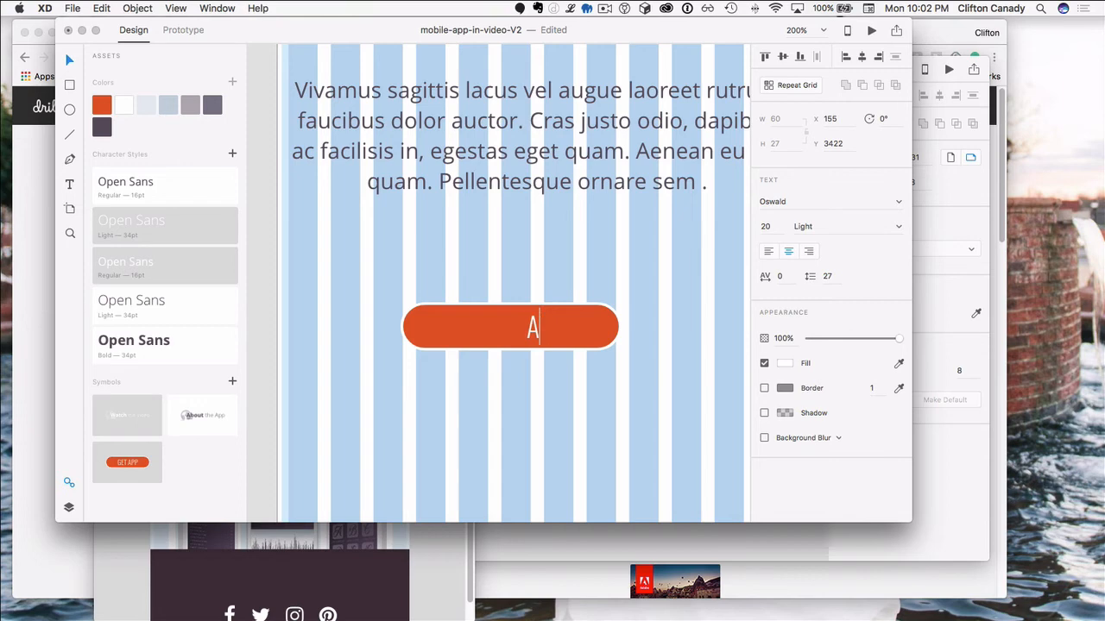
{"action": "type", "text": "pple "}
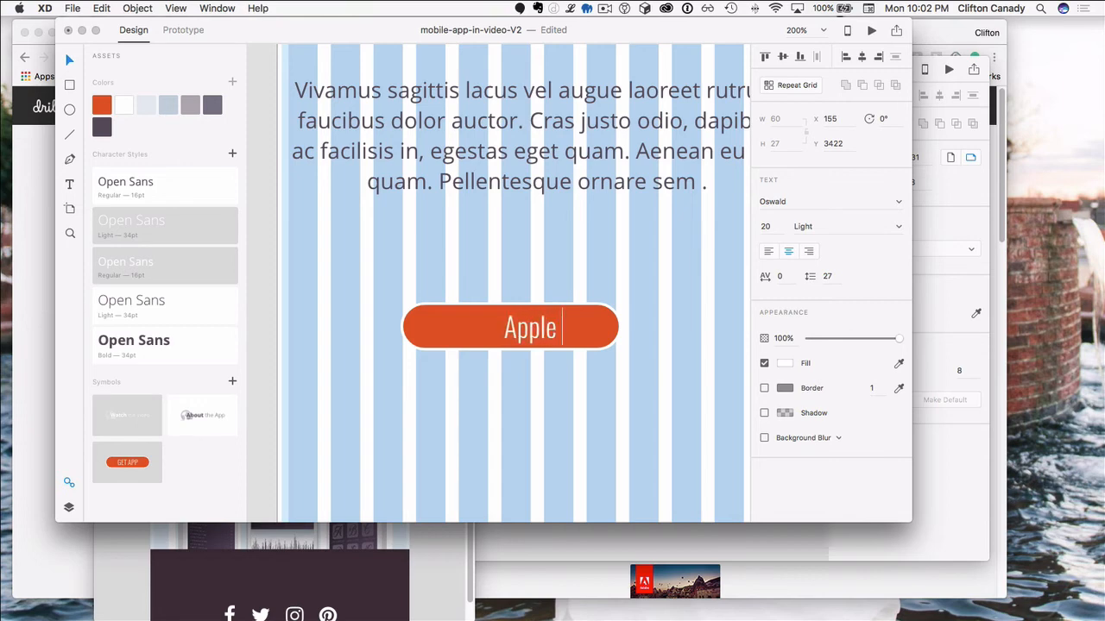
{"action": "type", "text": "Store"}
{"action": "key", "text": "Escape"}
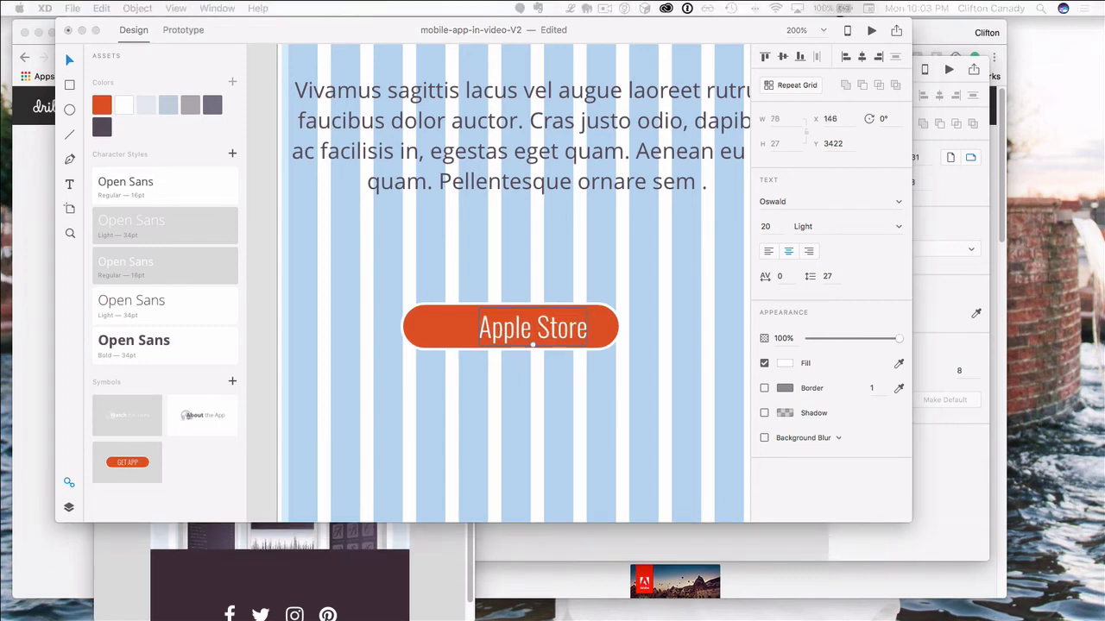
Step: Paste the copied white FontAwesome Apple icon and place it before the Apple Store label at X 119, Y 3426
{"action": "left_click", "coordinate": [450, 328]}
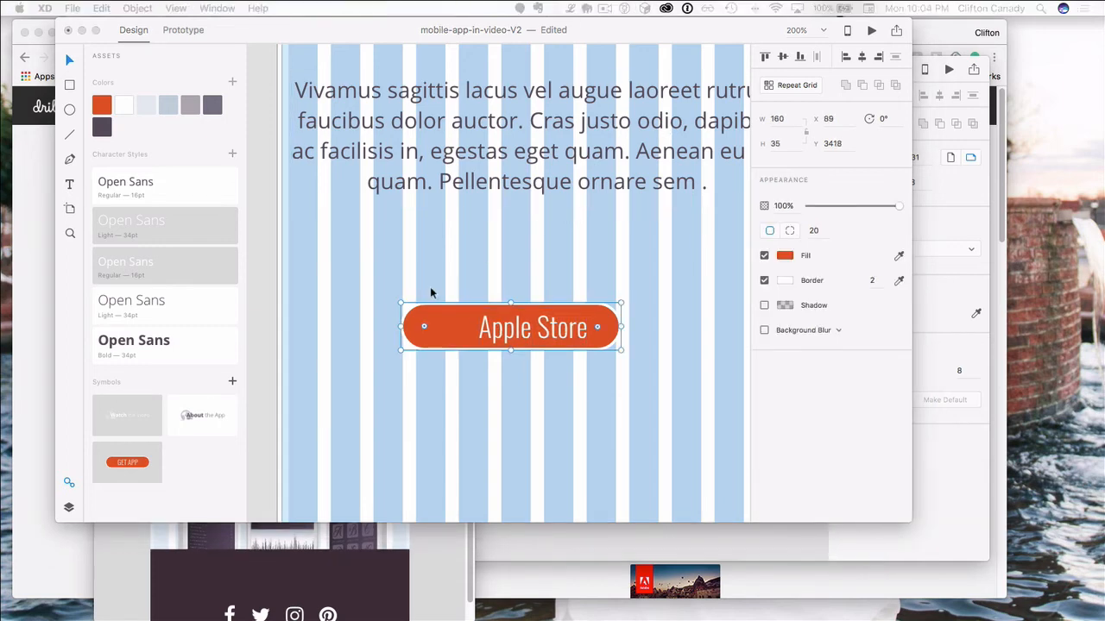
{"action": "left_click", "coordinate": [438, 326]}
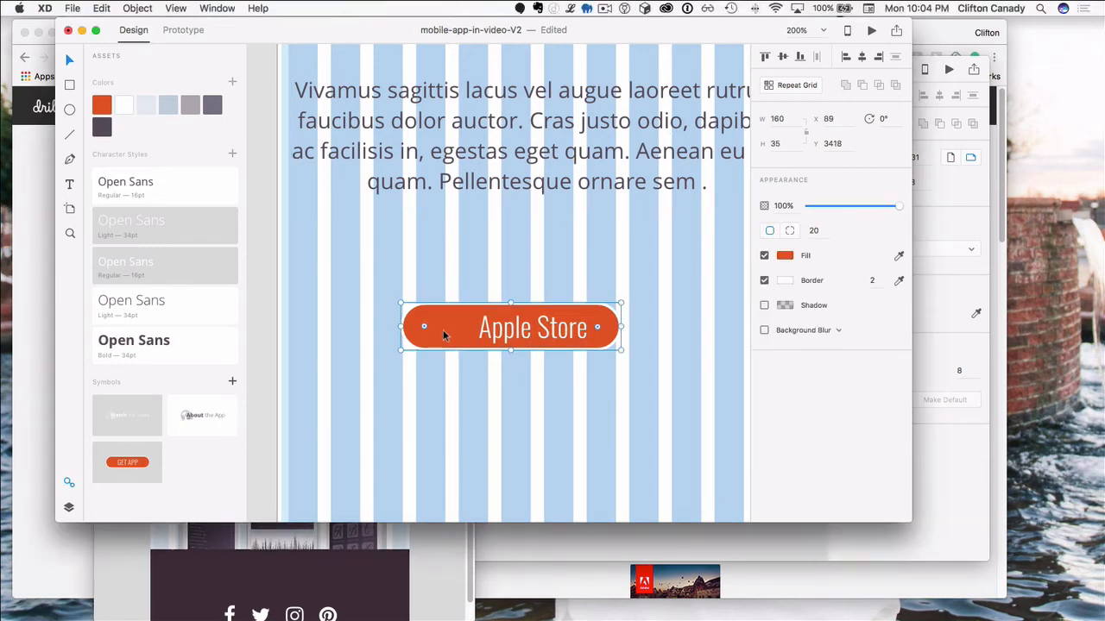
{"action": "left_click", "coordinate": [322, 325]}
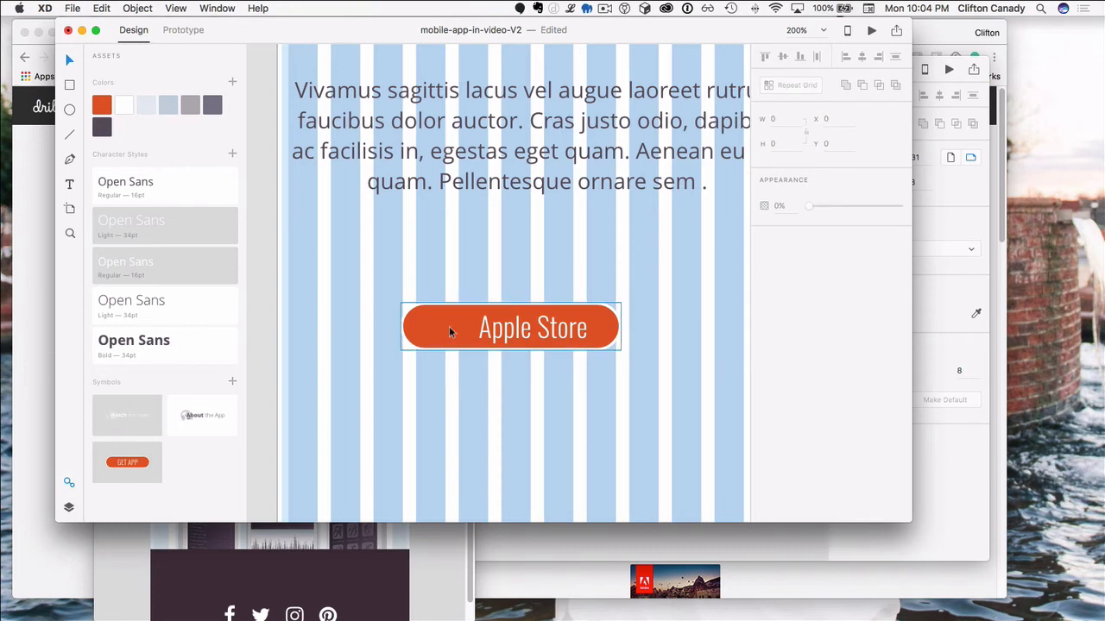
{"action": "key", "text": "super+v"}
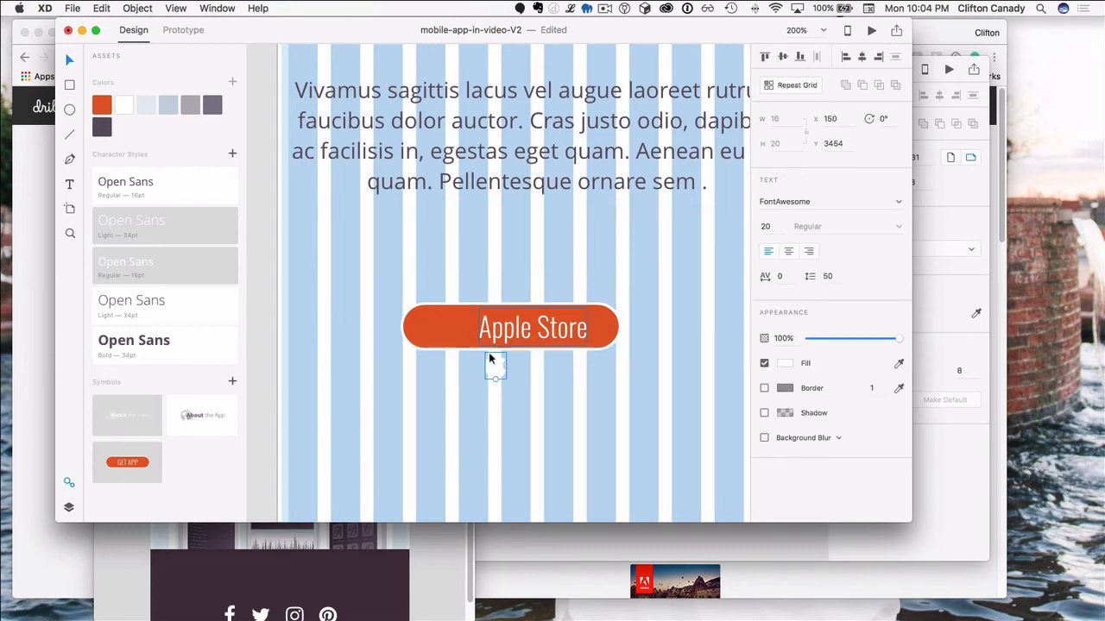
{"action": "left_click_drag", "start_coordinate": [494, 365], "coordinate": [452, 328]}
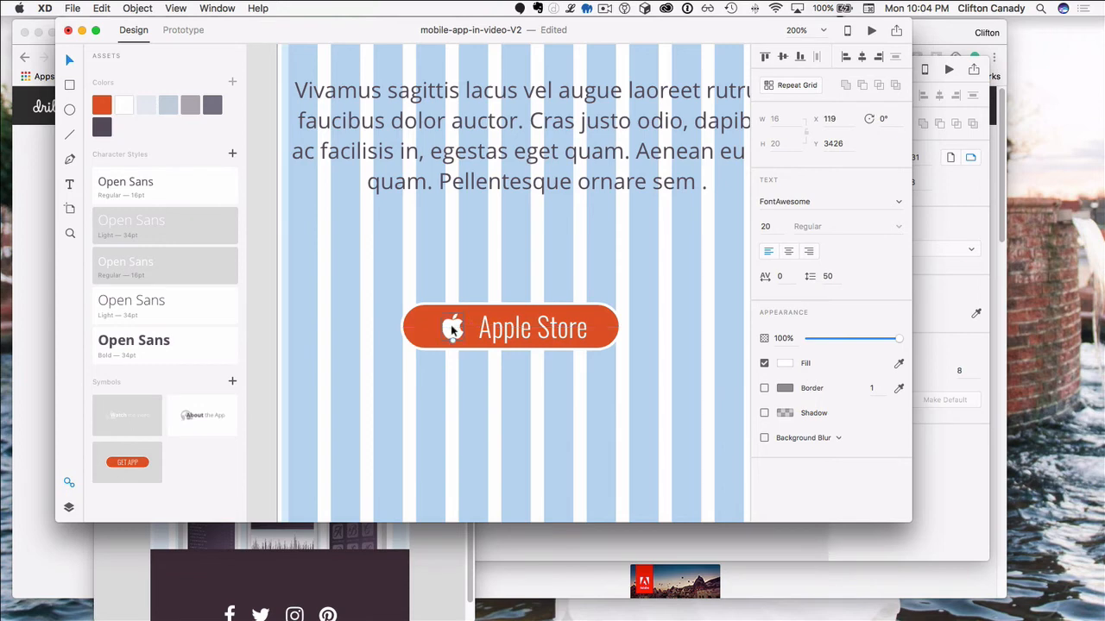
{"action": "left_click", "coordinate": [341, 335]}
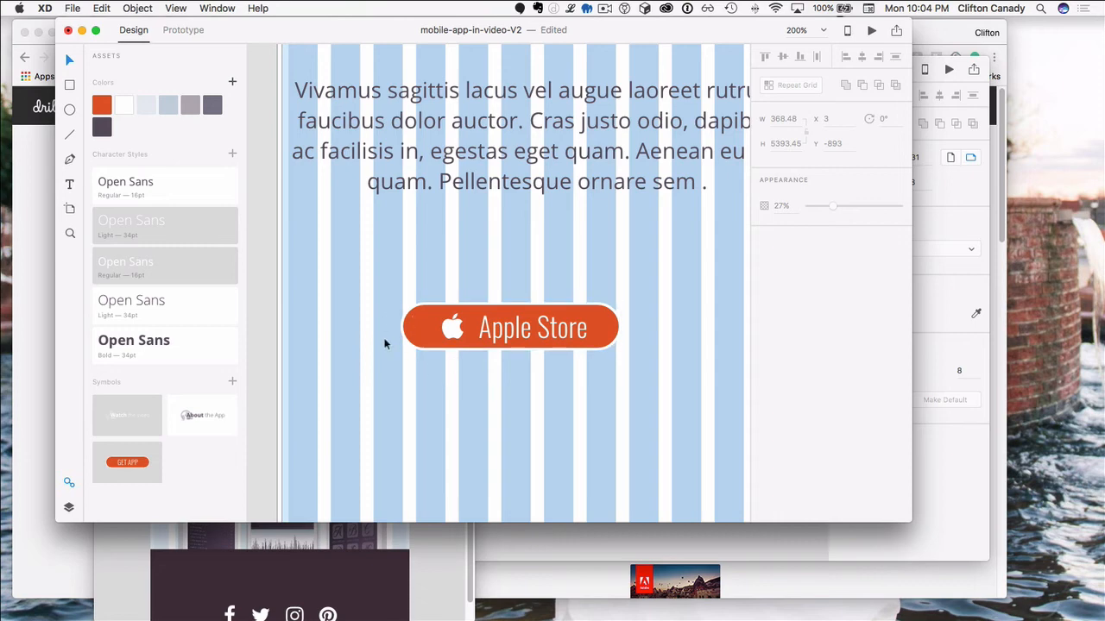
{"action": "mouse_move", "coordinate": [600, 322]}
{"action": "left_mouse_down"}
{"action": "mouse_move", "coordinate": [545, 290]}
{"action": "mouse_move", "coordinate": [593, 326]}
{"action": "left_mouse_up"}
{"action": "key", "text": "super+z"}
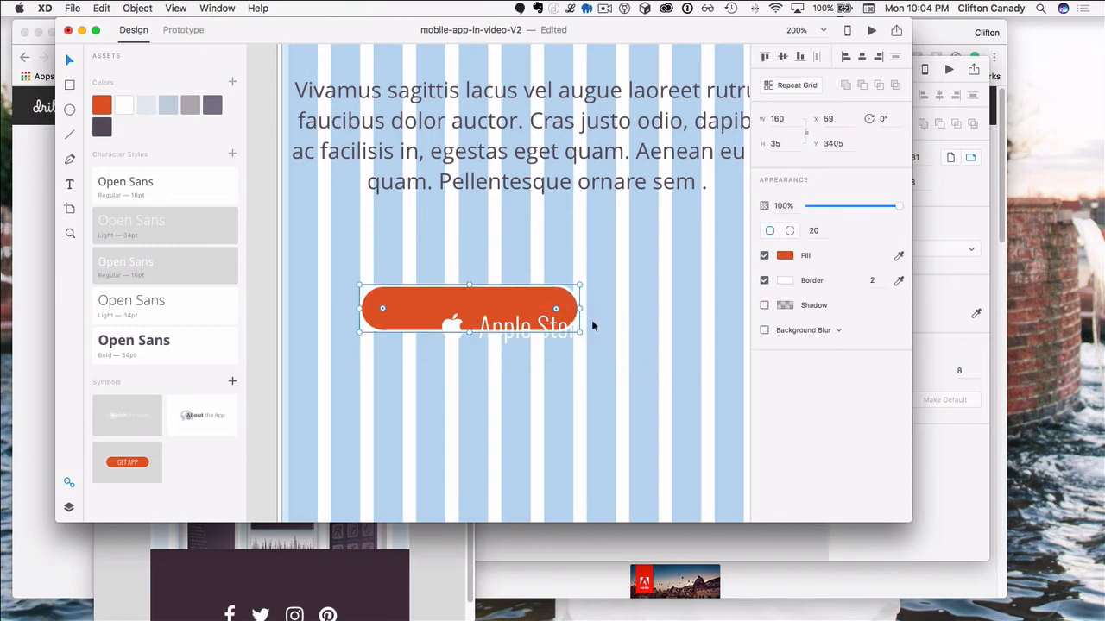
{"action": "key", "text": "super+z"}
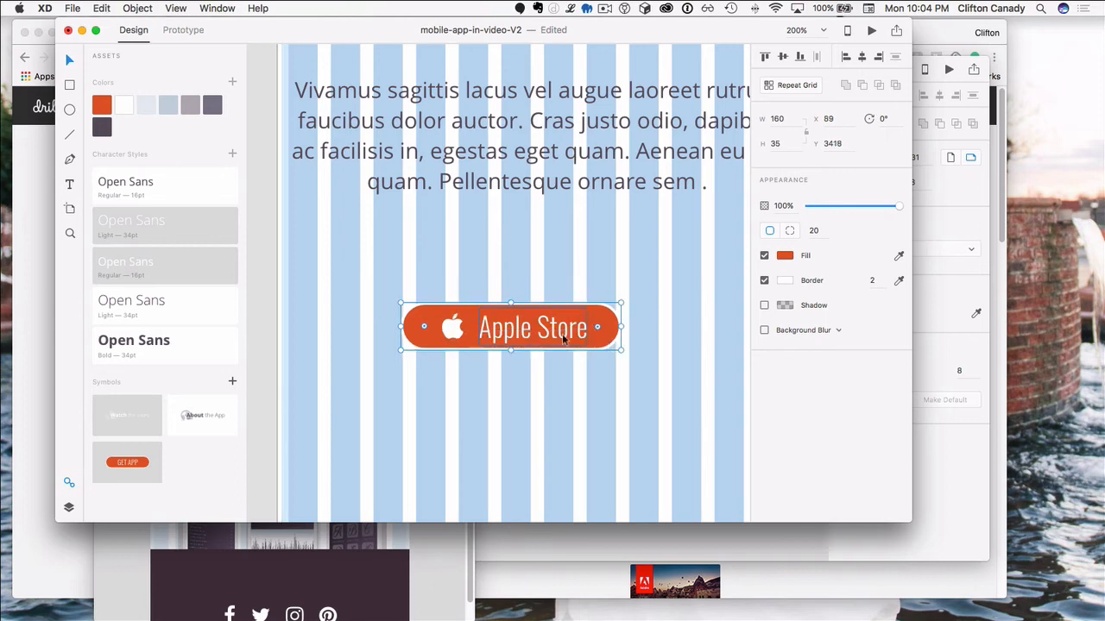
Step: Group the button shape, Apple icon and label, and move the group closer to the paragraph at X 108, Y 3370
{"action": "left_click", "coordinate": [543, 373]}
{"action": "left_click_drag", "start_coordinate": [355, 285], "coordinate": [685, 371]}
{"action": "right_click", "coordinate": [496, 321]}
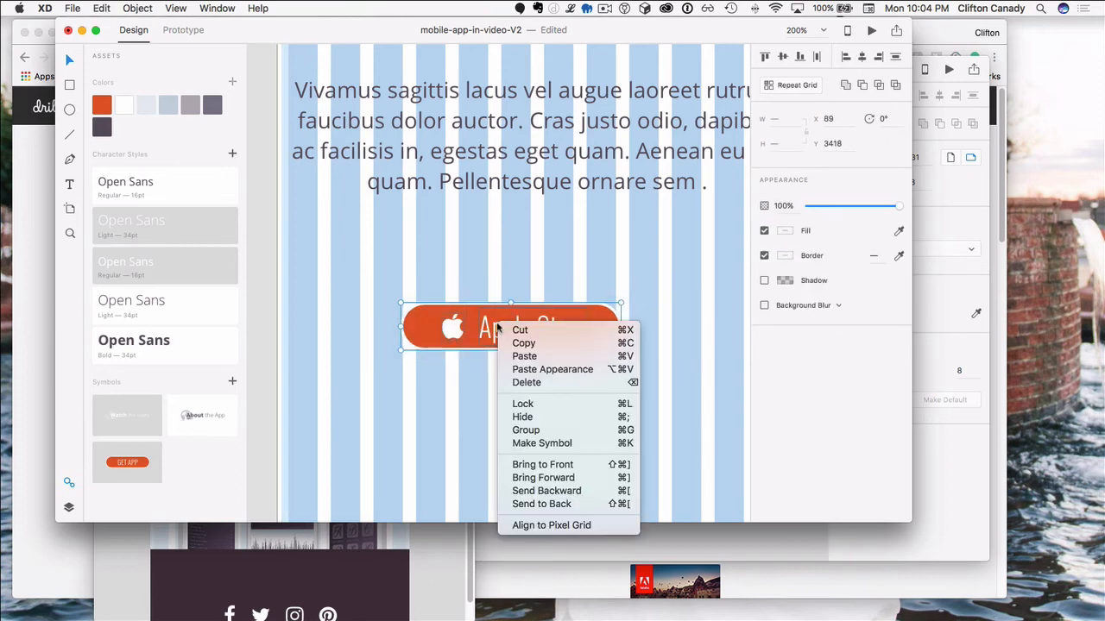
{"action": "left_click", "coordinate": [520, 433]}
{"action": "left_click_drag", "start_coordinate": [503, 328], "coordinate": [506, 261]}
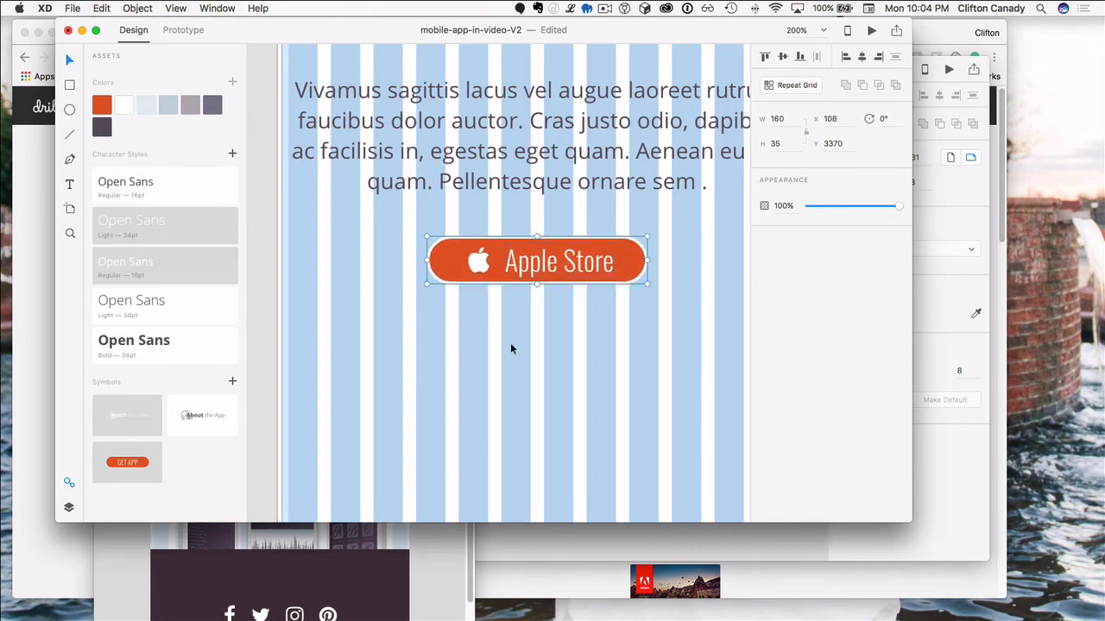
Step: Duplicate the Apple Store button once downward with a Repeat Grid 95 high, and ungroup the grid
{"action": "left_click", "coordinate": [783, 85]}
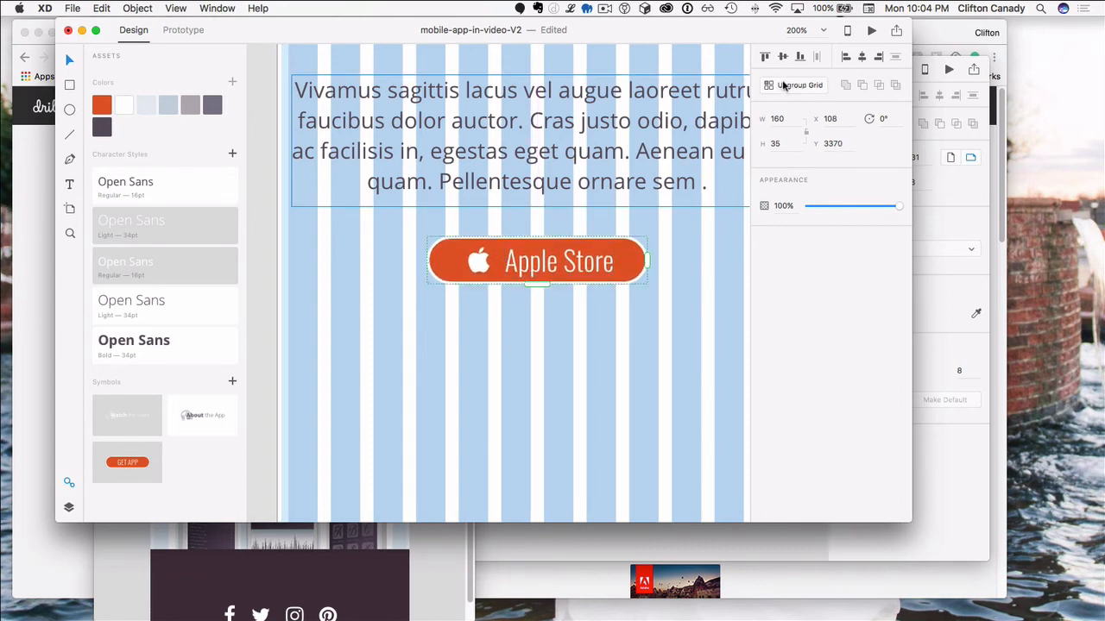
{"action": "left_click_drag", "start_coordinate": [532, 282], "coordinate": [533, 367]}
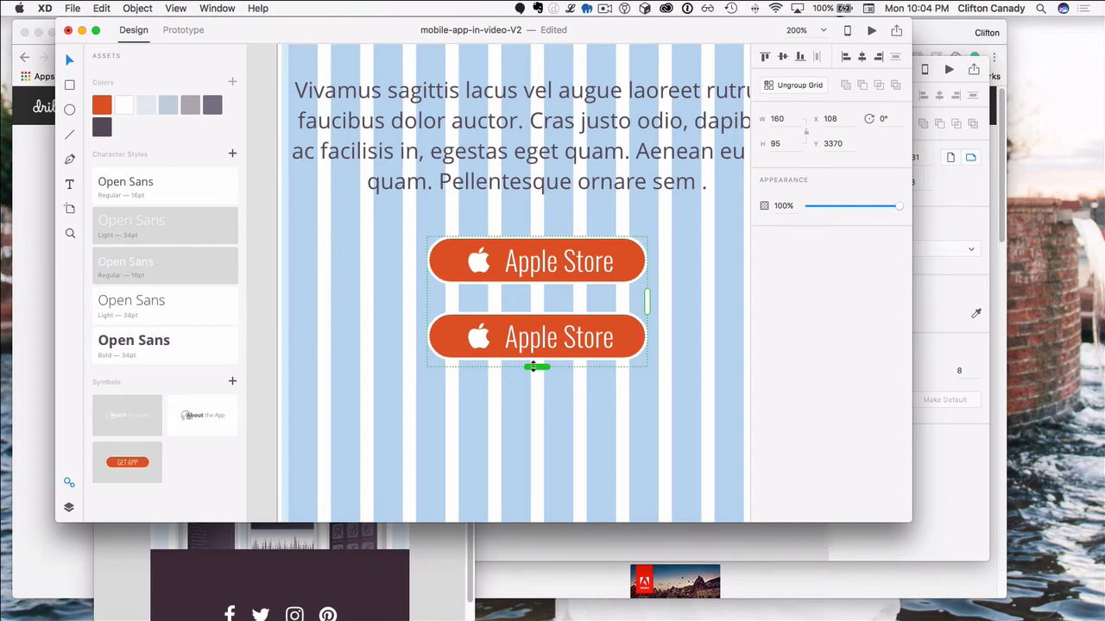
{"action": "left_click", "coordinate": [787, 86]}
{"action": "left_click", "coordinate": [405, 361]}
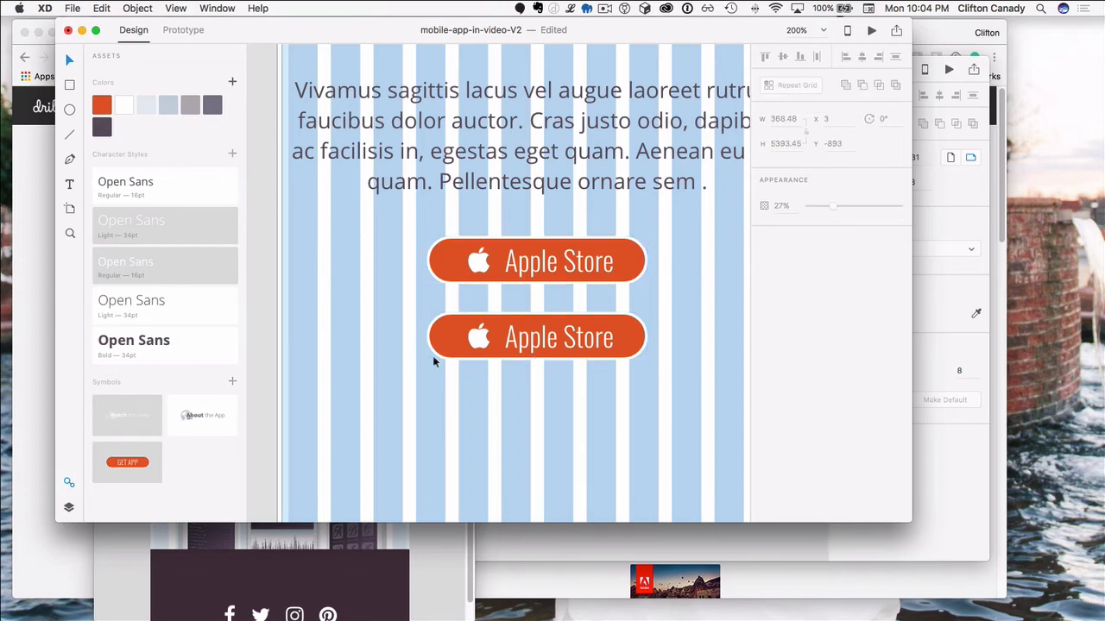
Step: Delete the Apple icon from inside the lower button group
{"action": "left_click", "coordinate": [475, 345]}
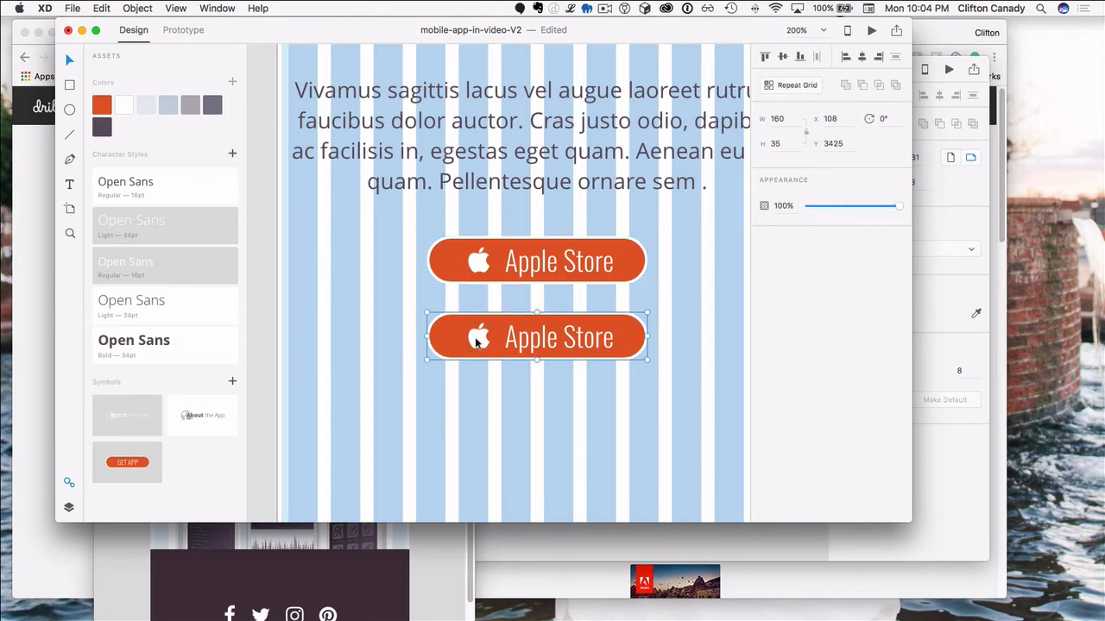
{"action": "double_click", "coordinate": [474, 341]}
{"action": "double_click", "coordinate": [475, 339]}
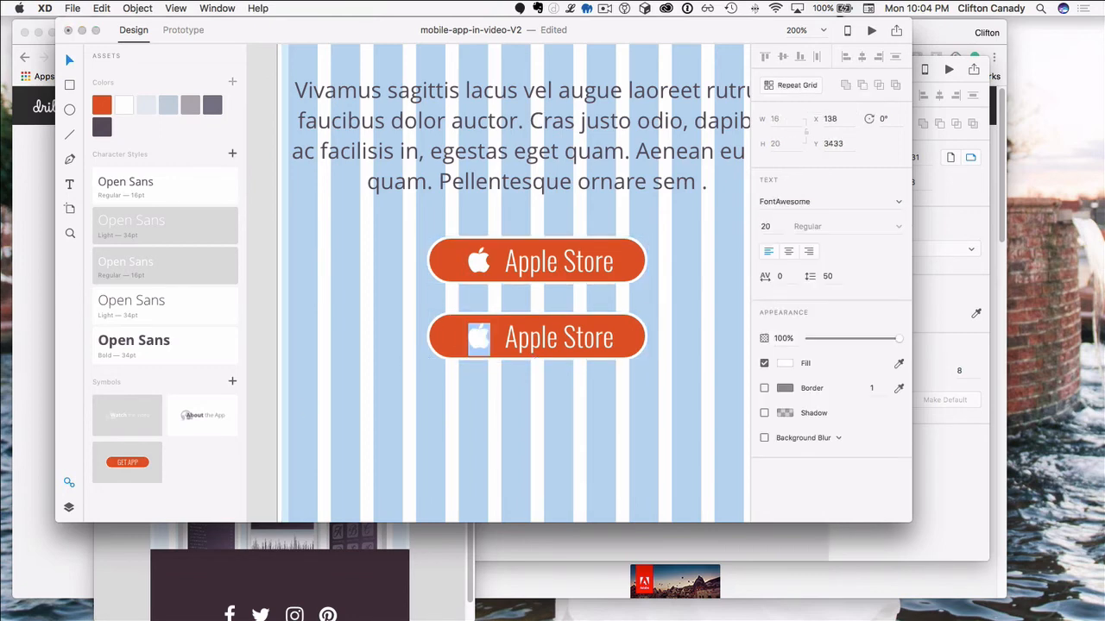
{"action": "key", "text": "super+plus"}
{"action": "key", "text": "super+plus"}
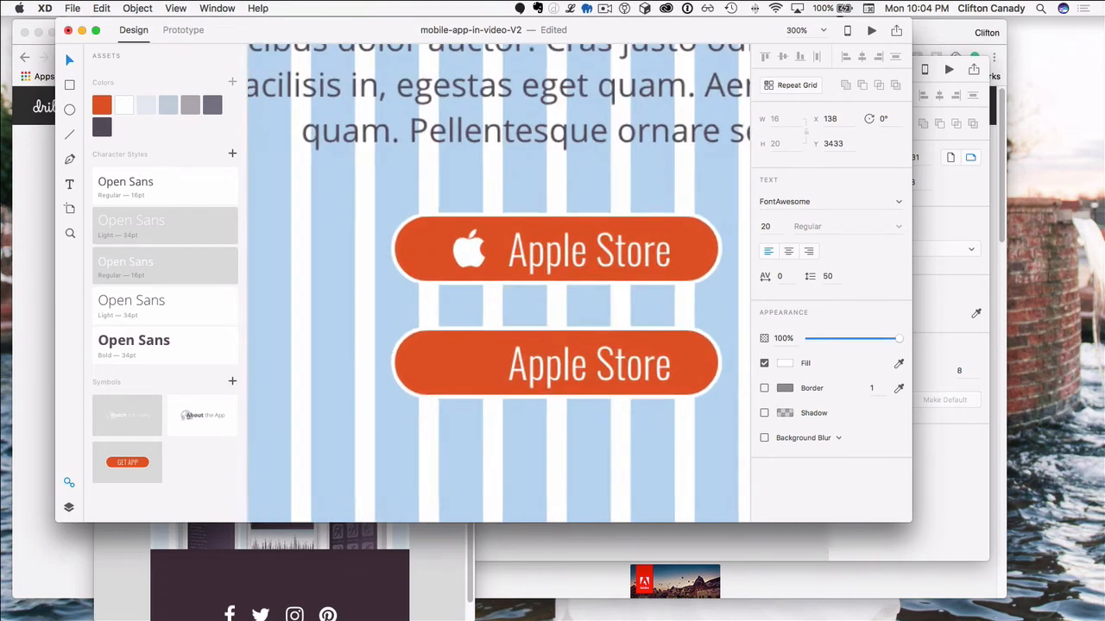
{"action": "key", "text": "super+Tab"}
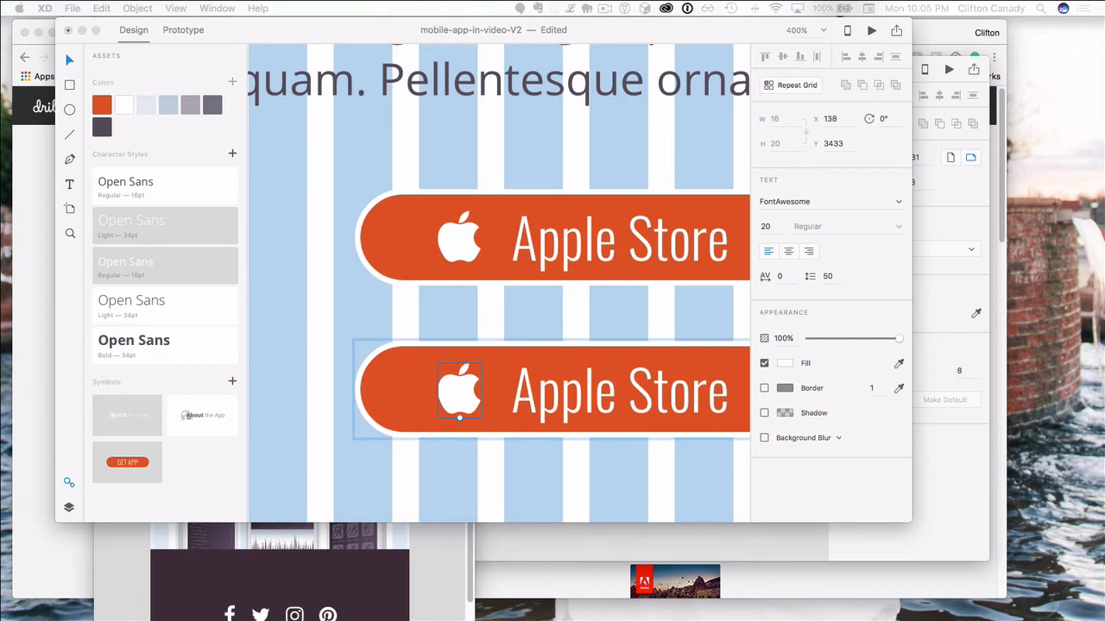
{"action": "left_click", "coordinate": [395, 403]}
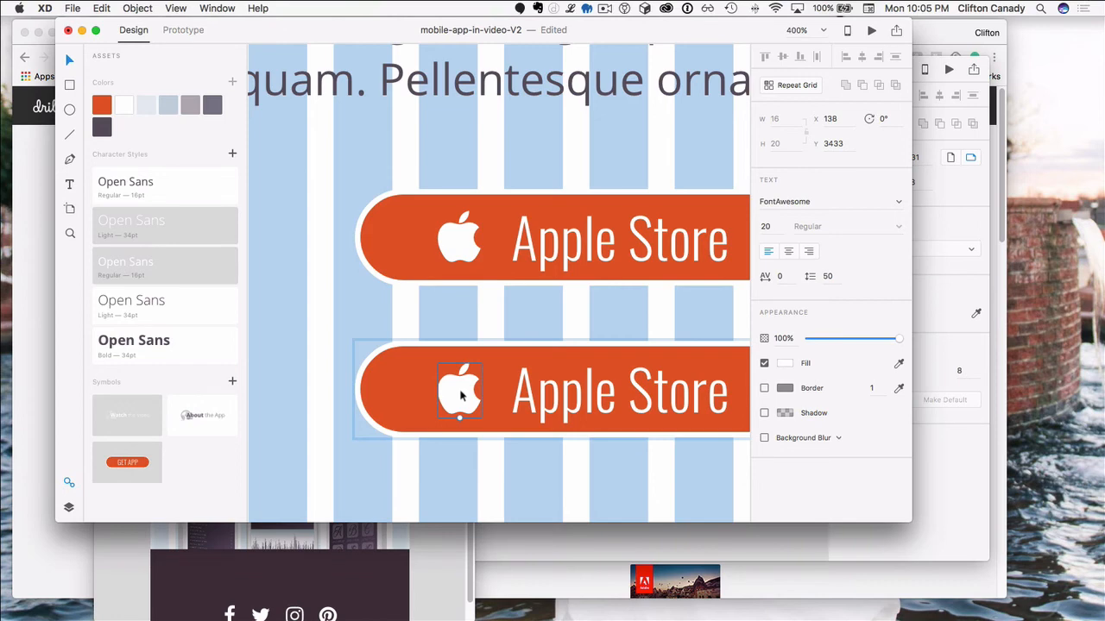
{"action": "key", "text": "Delete"}
Step: Replace the lower button's Apple Store label with the copied Android icon and Google Play text, centred at X 150, Y 3433
{"action": "left_click", "coordinate": [542, 393]}
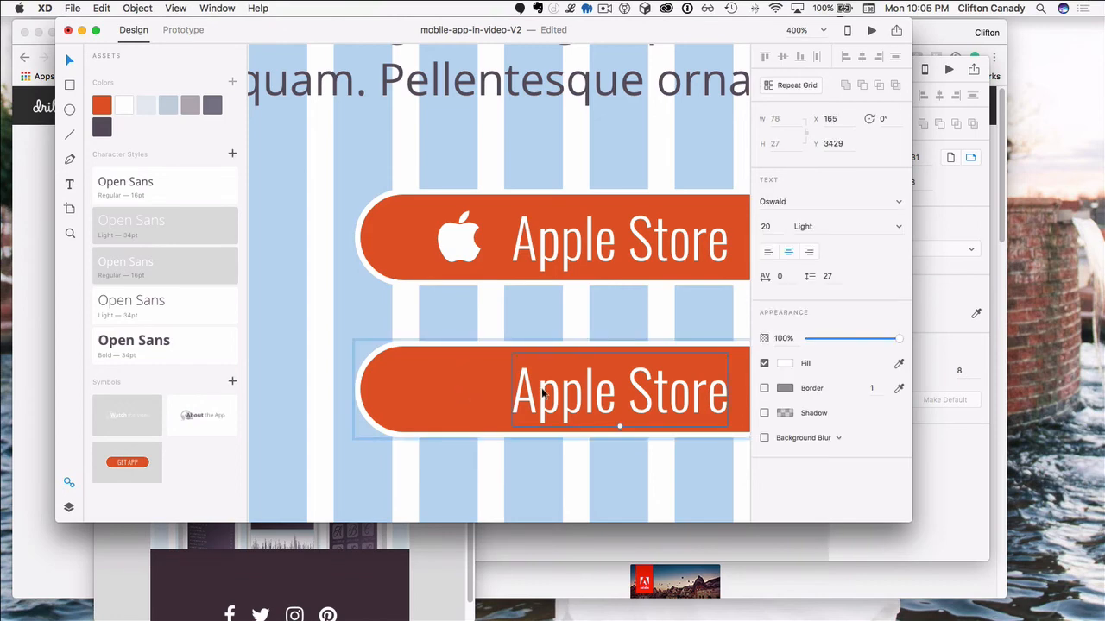
{"action": "key", "text": "Delete"}
{"action": "key", "text": "super+v"}
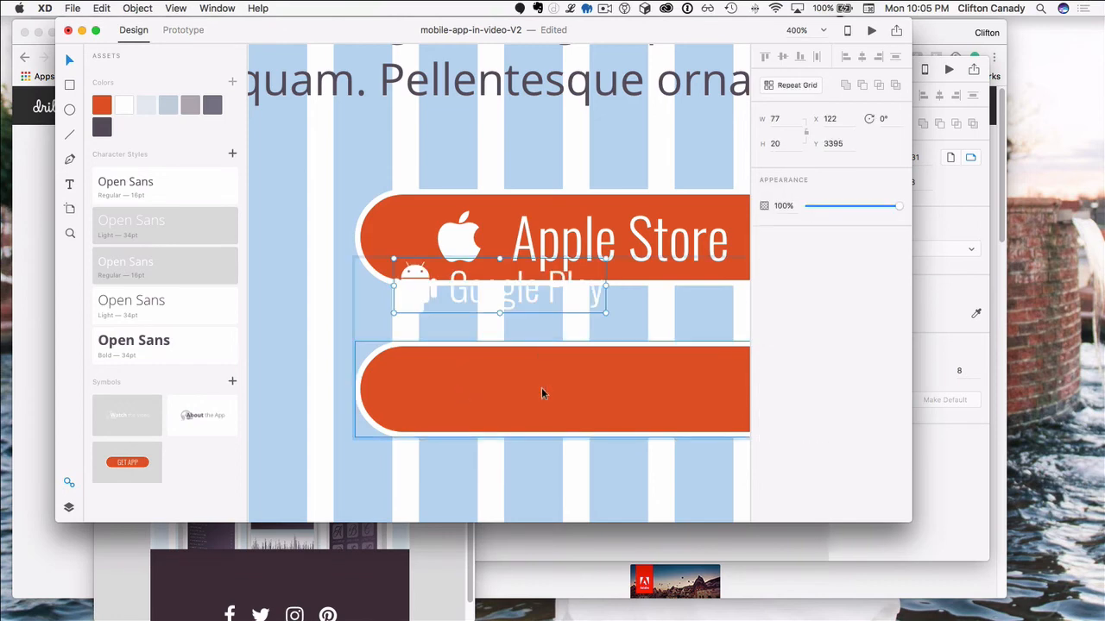
{"action": "left_click_drag", "start_coordinate": [427, 302], "coordinate": [500, 401]}
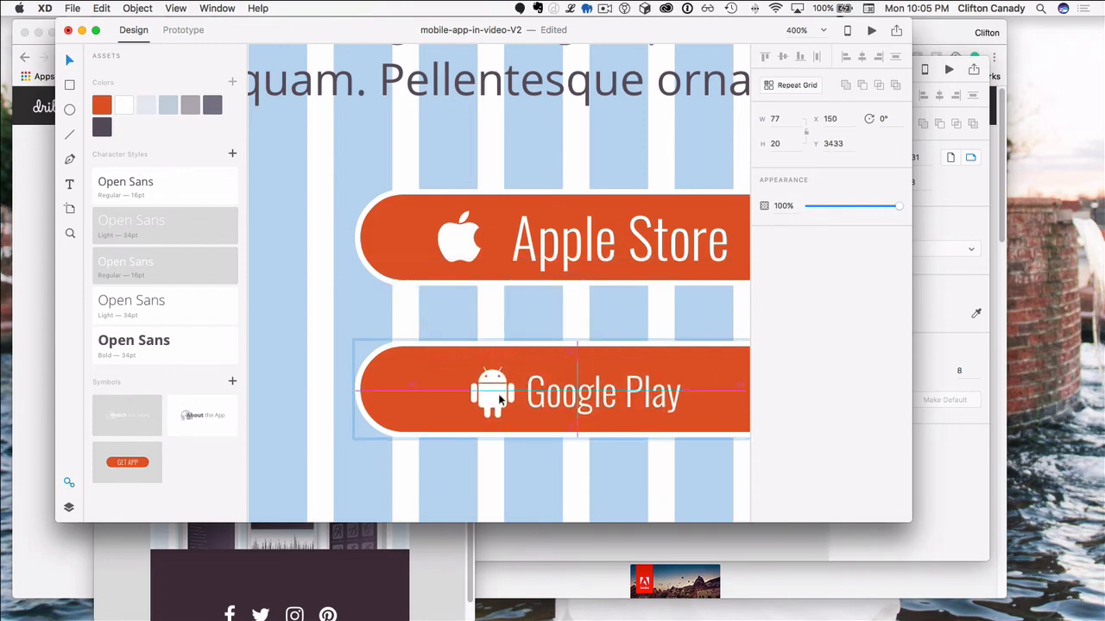
Step: Reduce the Apple Store label to match the Google Play text size and move the Apple icon closer beside it
{"action": "left_click", "coordinate": [294, 422]}
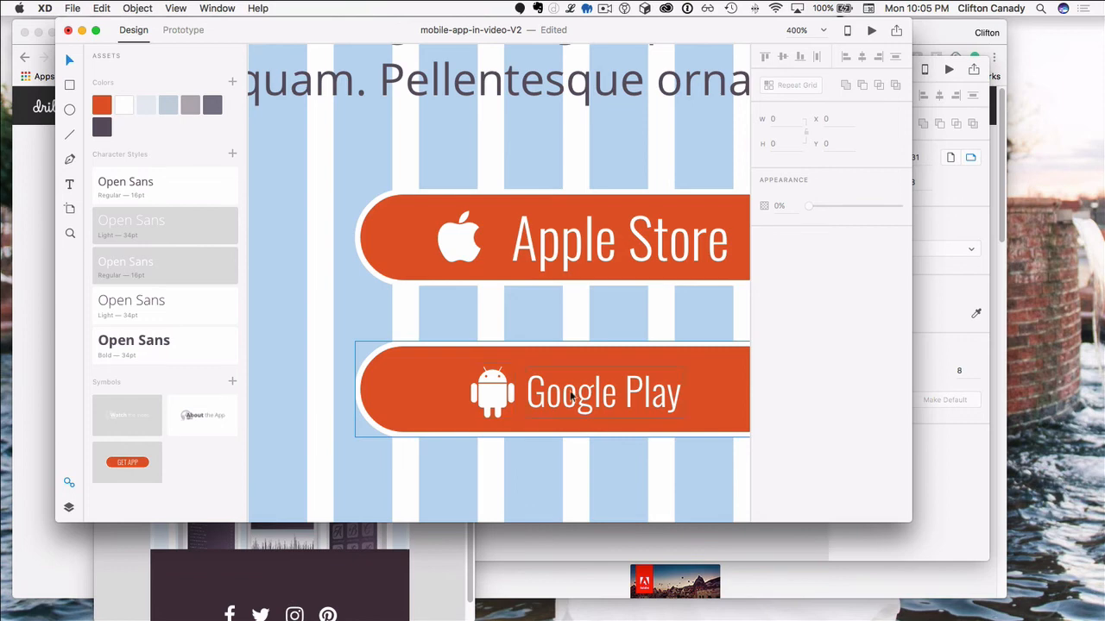
{"action": "double_click", "coordinate": [554, 251]}
{"action": "double_click", "coordinate": [554, 251]}
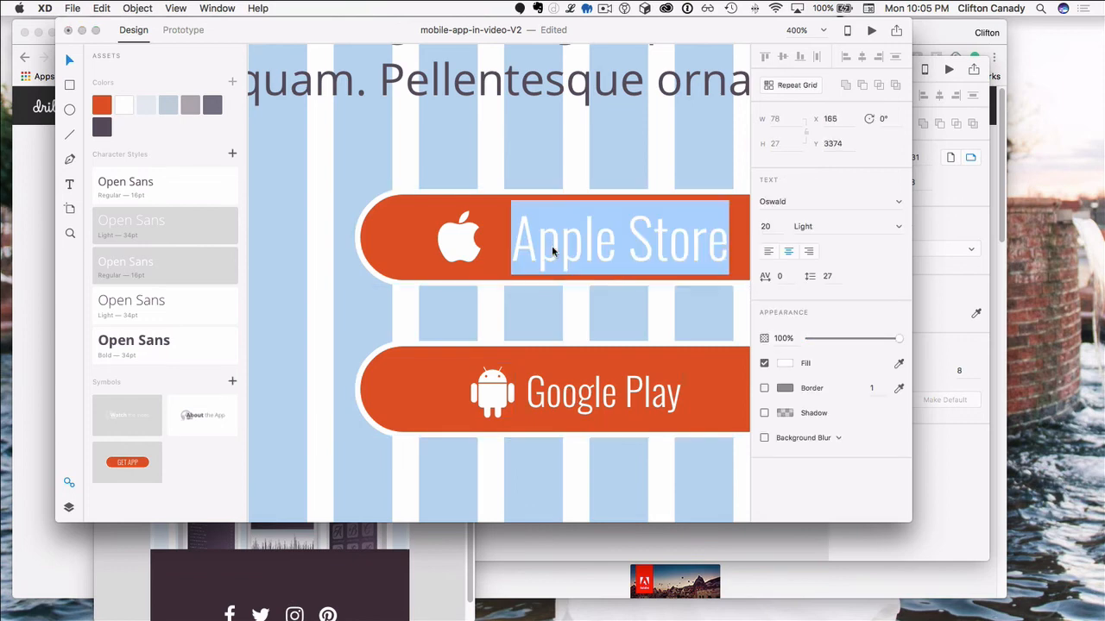
{"action": "double_click", "coordinate": [560, 397]}
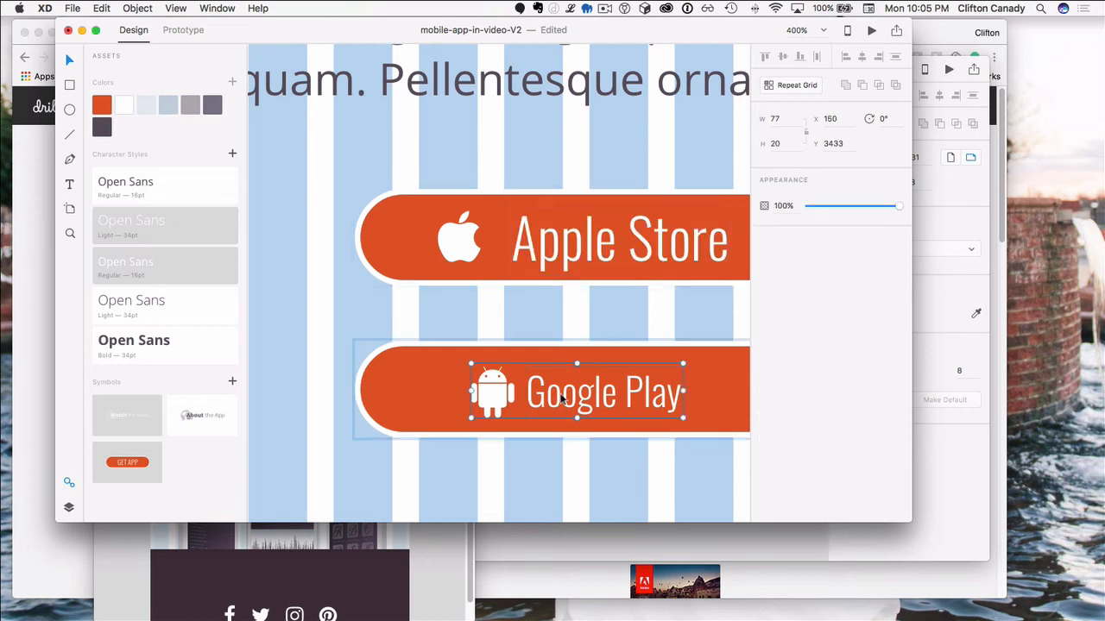
{"action": "double_click", "coordinate": [583, 236]}
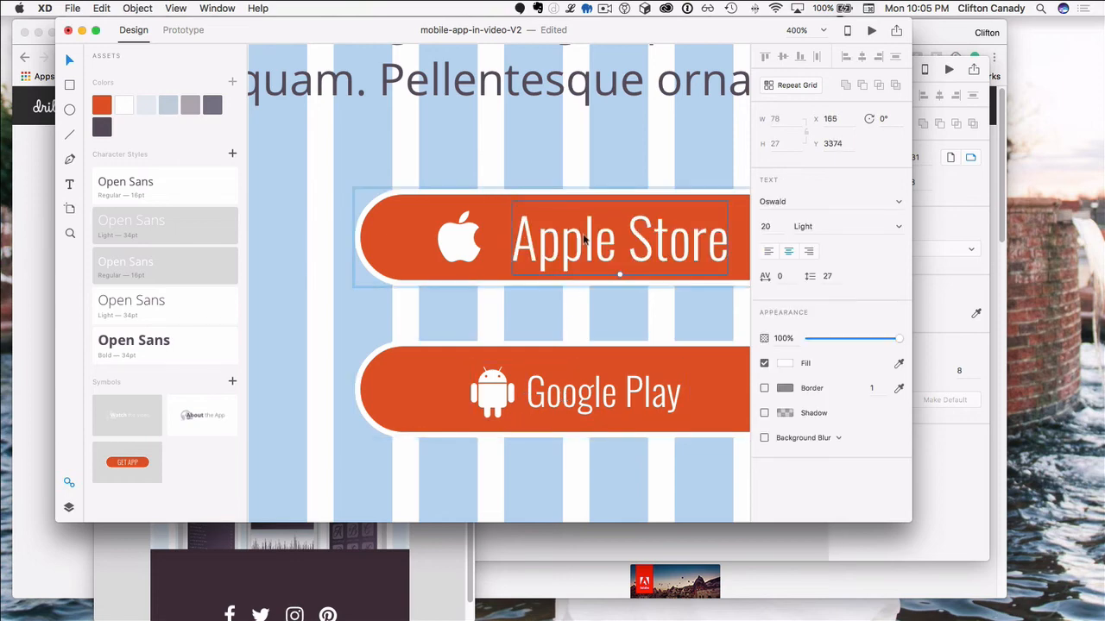
{"action": "double_click", "coordinate": [585, 237]}
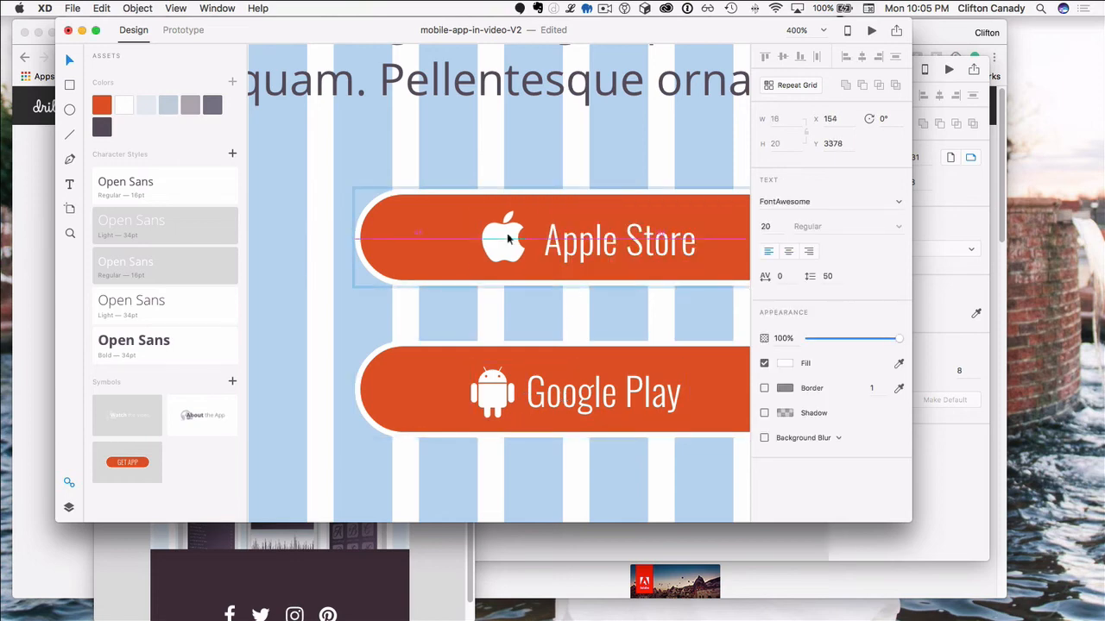
{"action": "left_click_drag", "start_coordinate": [512, 239], "coordinate": [515, 240]}
{"action": "left_click", "coordinate": [451, 328]}
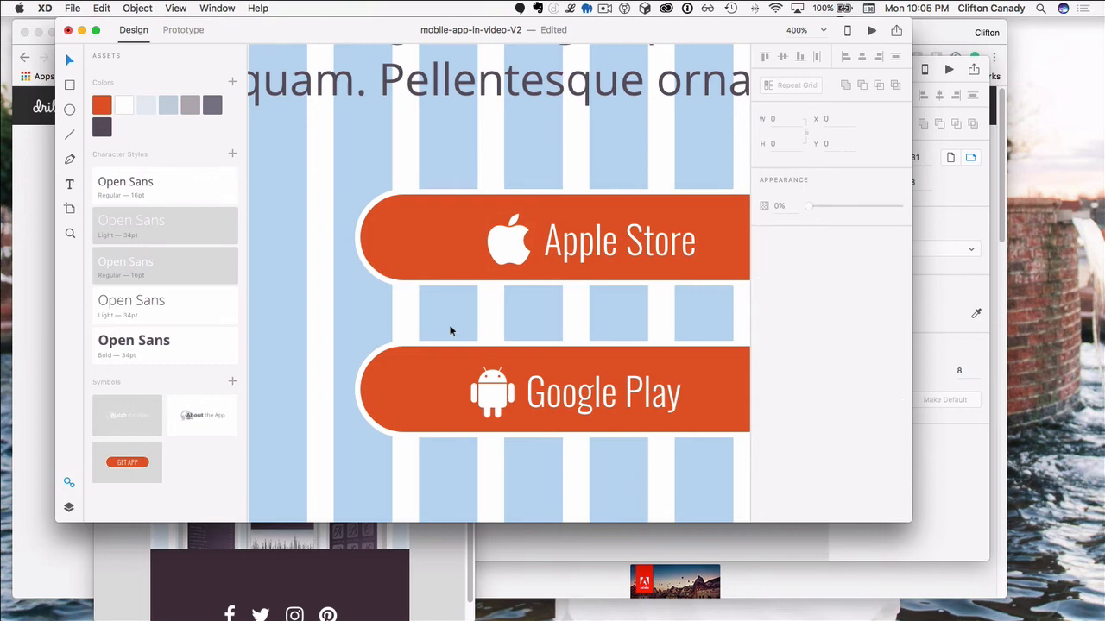
Step: Group the Apple icon with its Apple Store label and line up the icons and labels of both buttons
{"action": "left_click", "coordinate": [595, 256]}
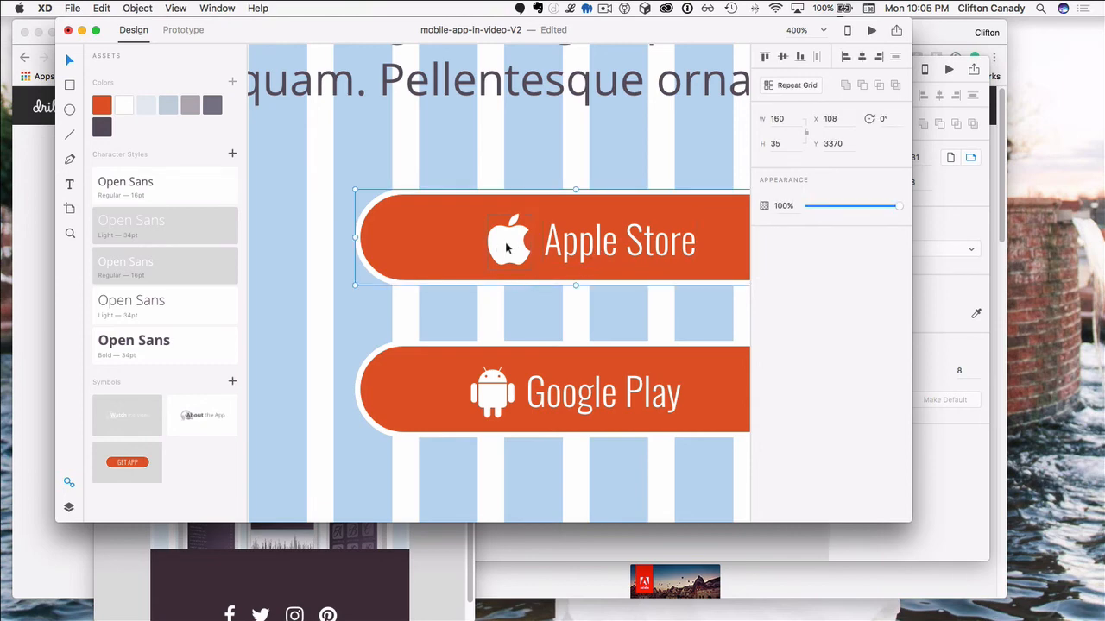
{"action": "double_click", "coordinate": [533, 238]}
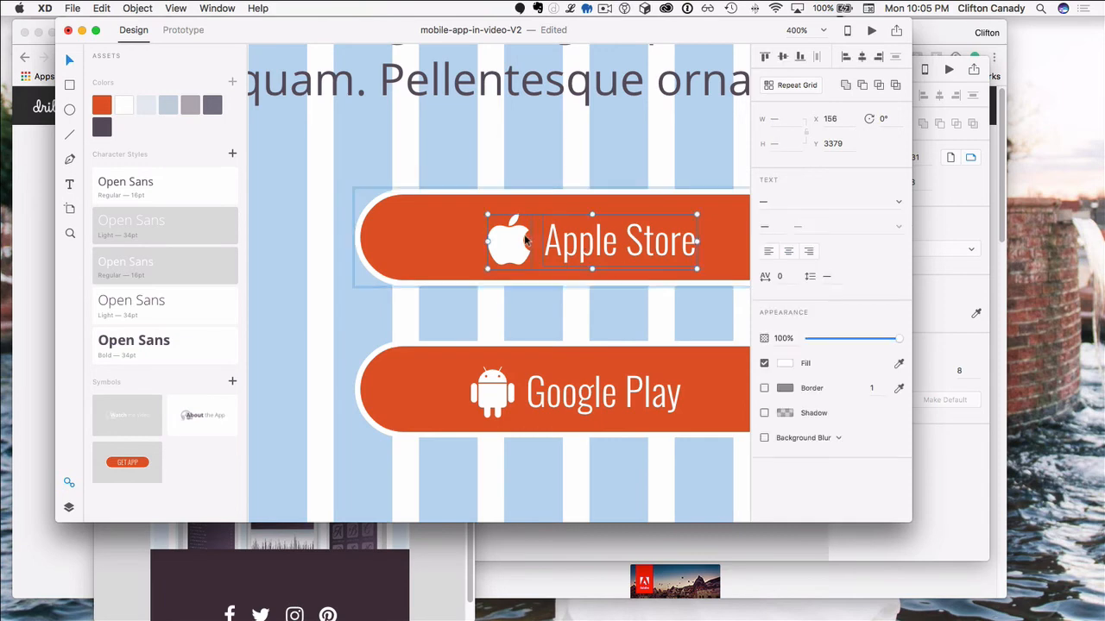
{"action": "right_click", "coordinate": [525, 235]}
{"action": "left_click", "coordinate": [509, 329]}
{"action": "key", "text": "super+minus"}
{"action": "left_click", "coordinate": [410, 402]}
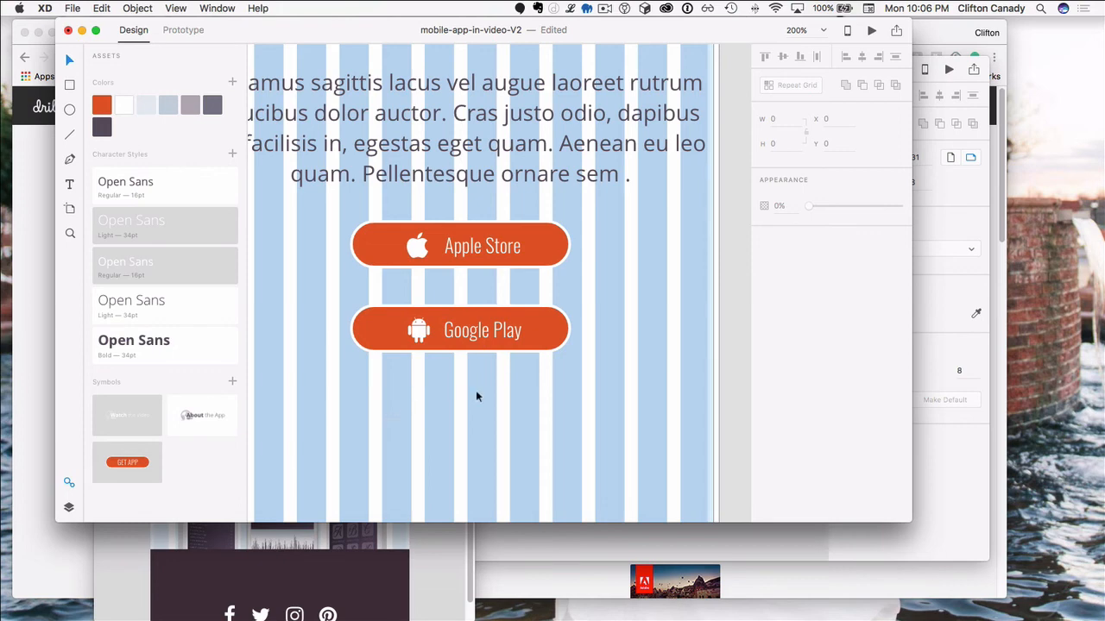
Step: Save the Apple Store button as a symbol in the assets
{"action": "left_click", "coordinate": [385, 251]}
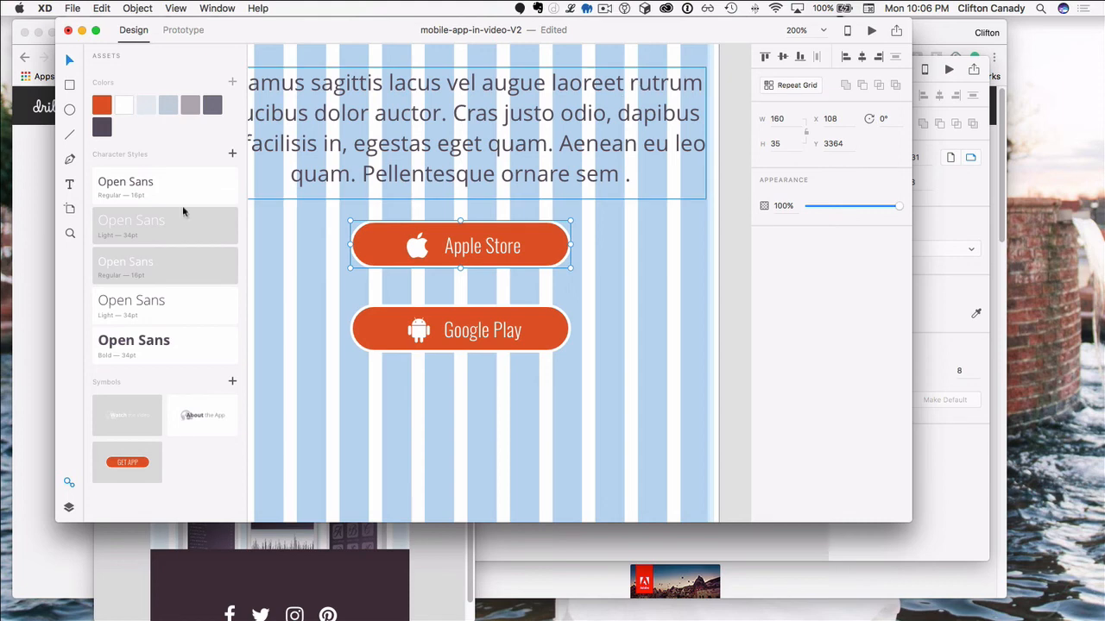
{"action": "left_click", "coordinate": [231, 383]}
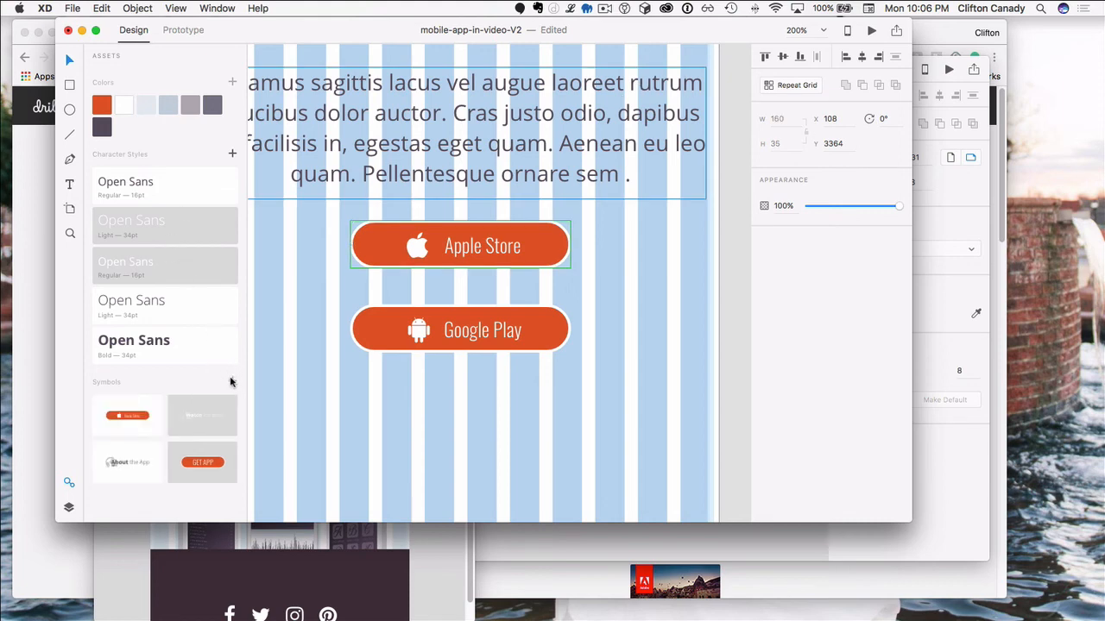
{"action": "left_click", "coordinate": [449, 442]}
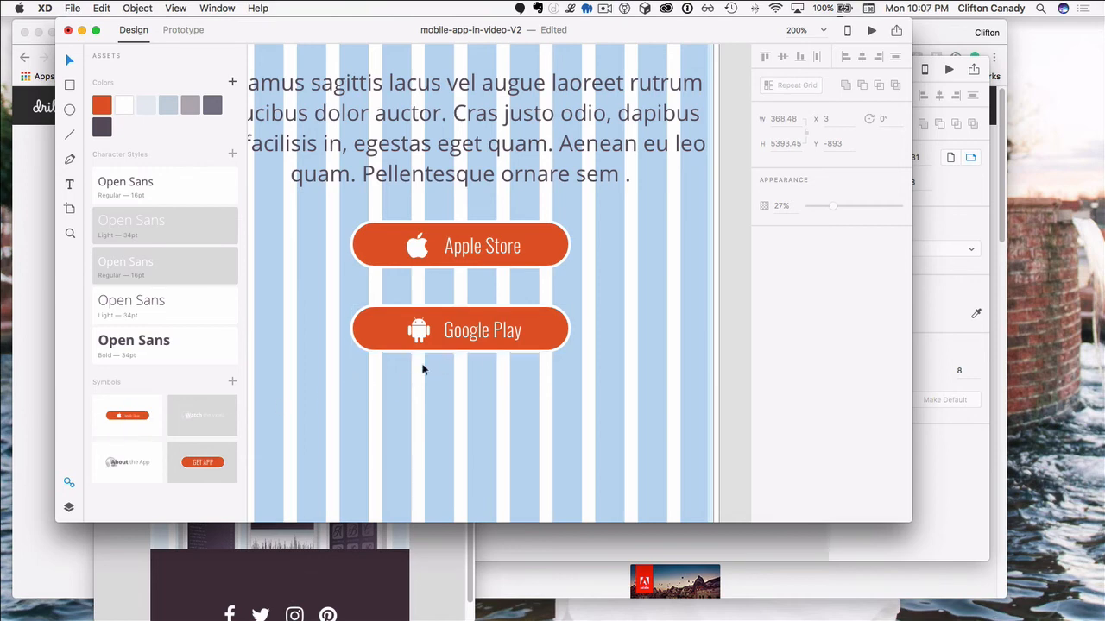
{"action": "left_click", "coordinate": [380, 337]}
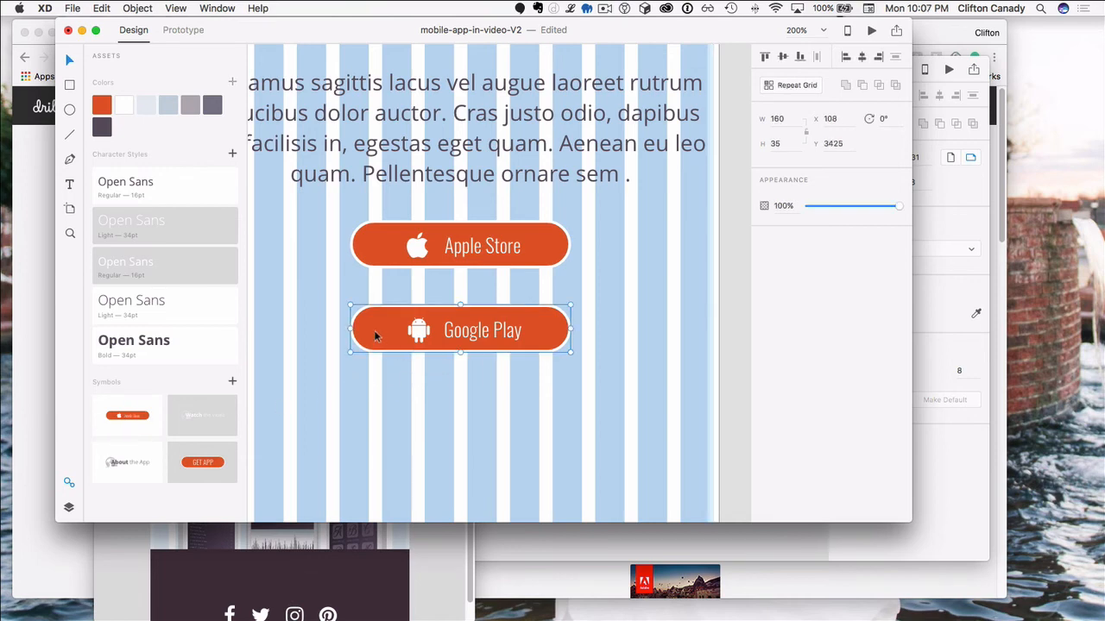
{"action": "left_click", "coordinate": [353, 385]}
{"action": "left_click_drag", "start_coordinate": [321, 308], "coordinate": [634, 384]}
{"action": "right_click", "coordinate": [511, 333]}
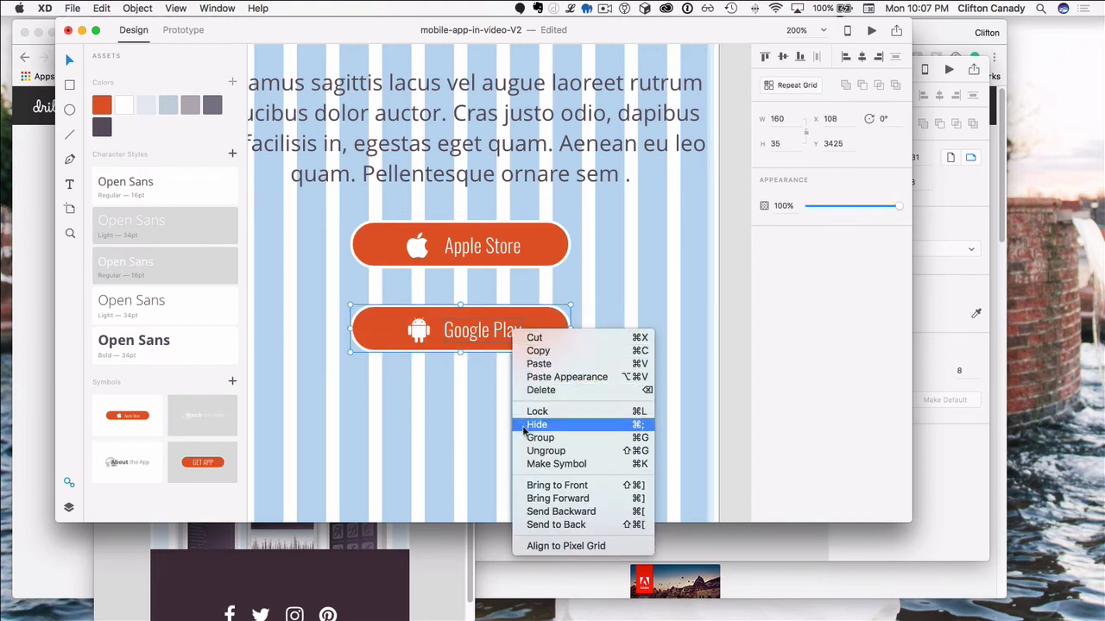
{"action": "left_click", "coordinate": [377, 407]}
{"action": "left_click", "coordinate": [402, 397]}
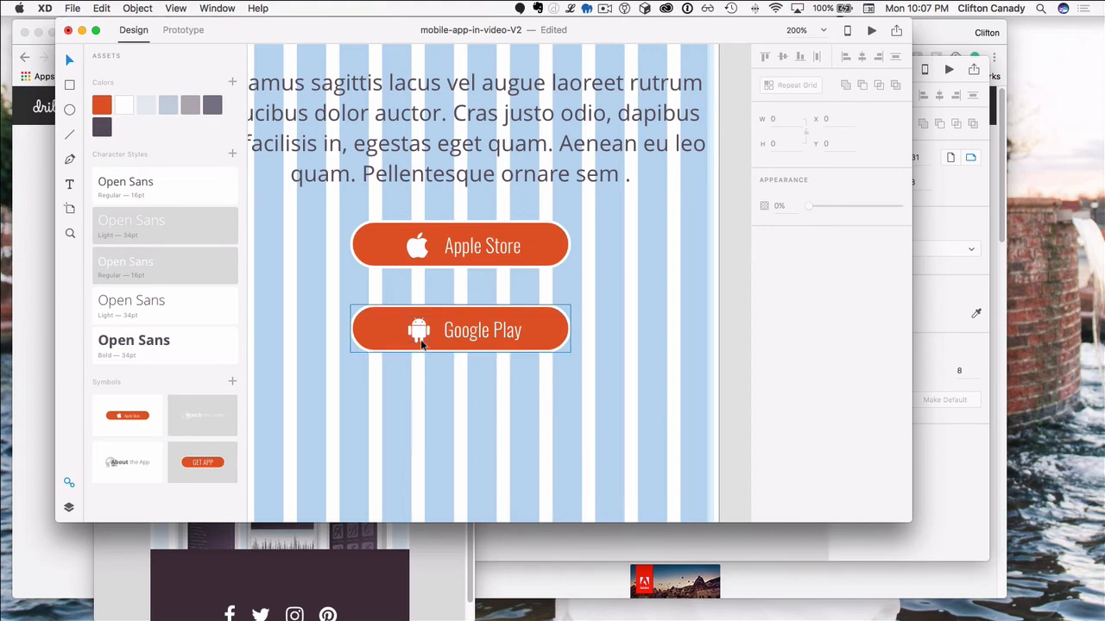
Step: Move the Google Play button slightly closer to the Apple Store button, at X 108, Y 3423
{"action": "mouse_move", "coordinate": [420, 337]}
{"action": "left_mouse_down"}
{"action": "mouse_move", "coordinate": [436, 338]}
{"action": "mouse_move", "coordinate": [421, 340]}
{"action": "left_mouse_up"}
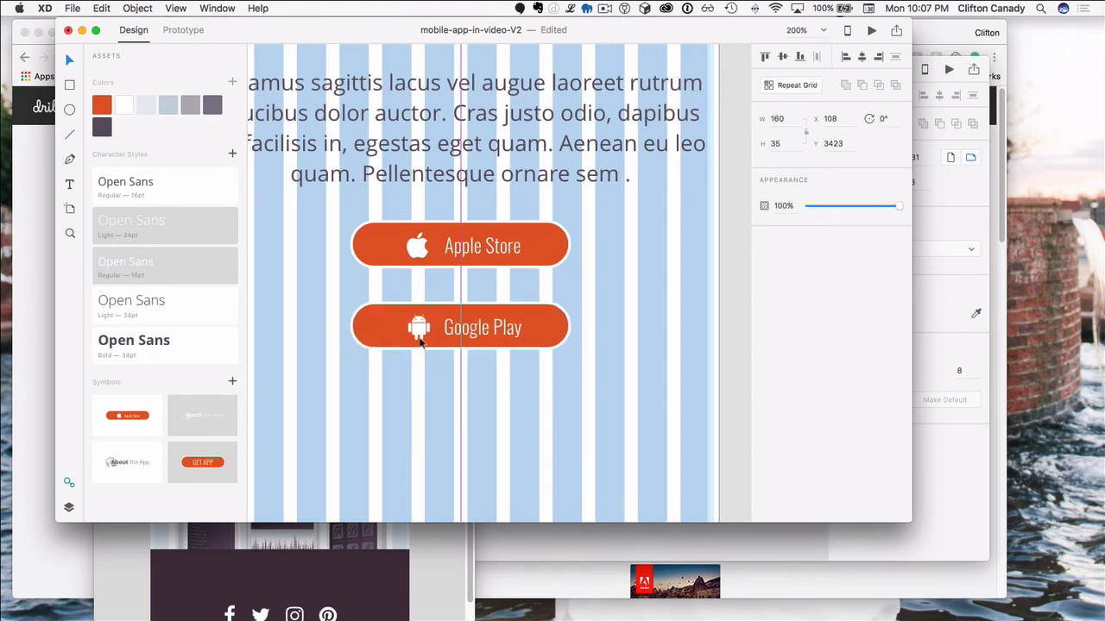
{"action": "left_click", "coordinate": [418, 417]}
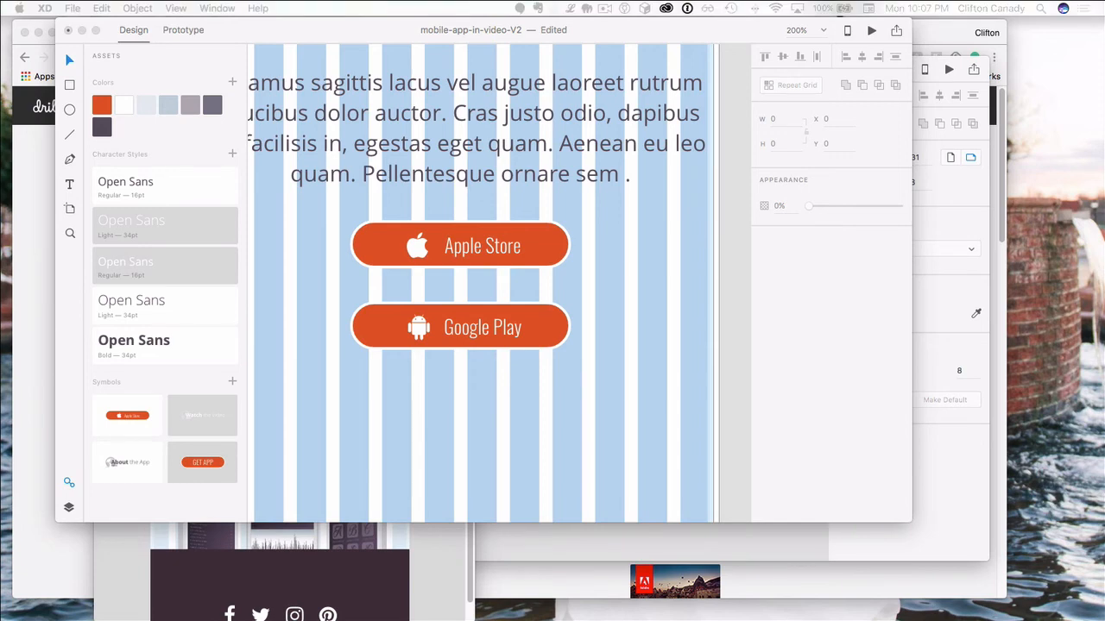
Step: Paste the copied three-phone mockup image below the Google Play button, centred at X 29, Y 3482
{"action": "left_click", "coordinate": [374, 470]}
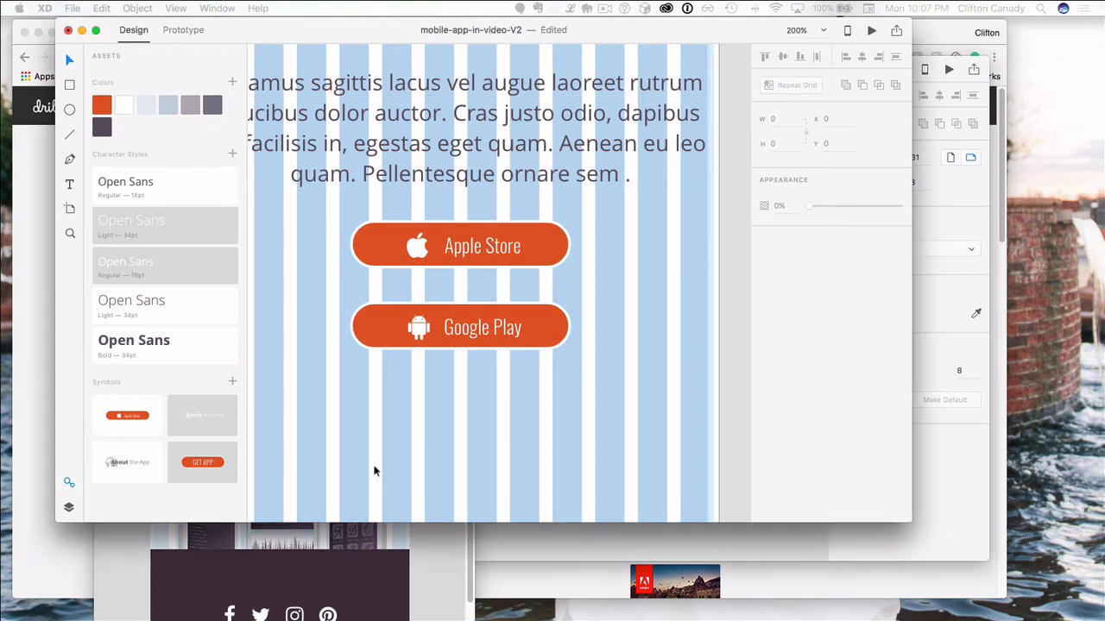
{"action": "key", "text": "super+minus"}
{"action": "key", "text": "super+minus"}
{"action": "key", "text": "super+minus"}
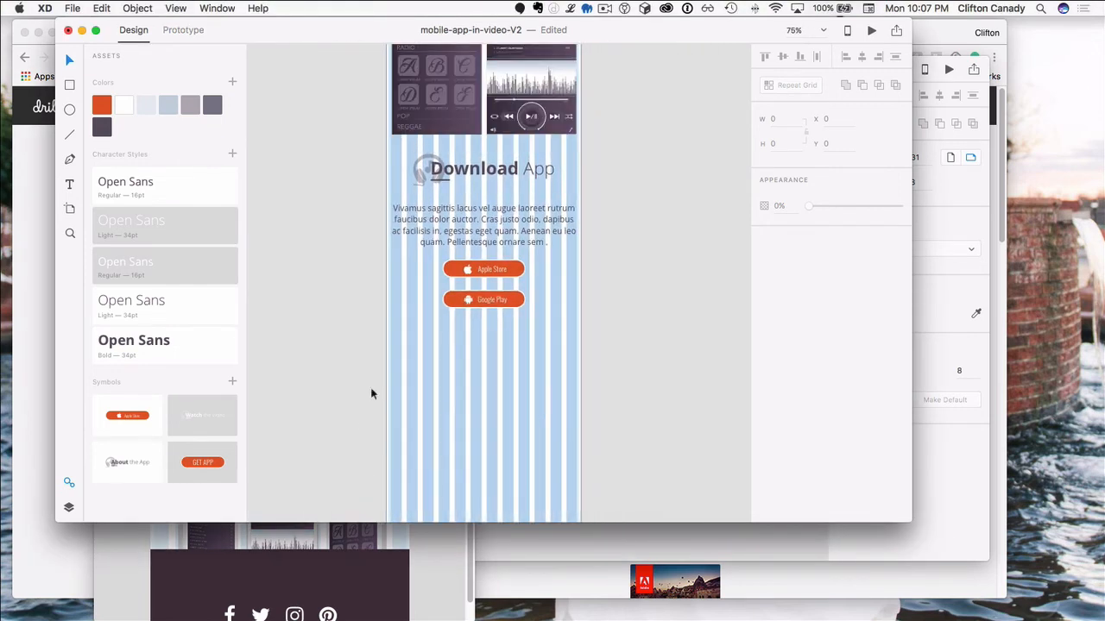
{"action": "scroll", "coordinate": [362, 362], "scroll_direction": "down", "scroll_amount": 5}
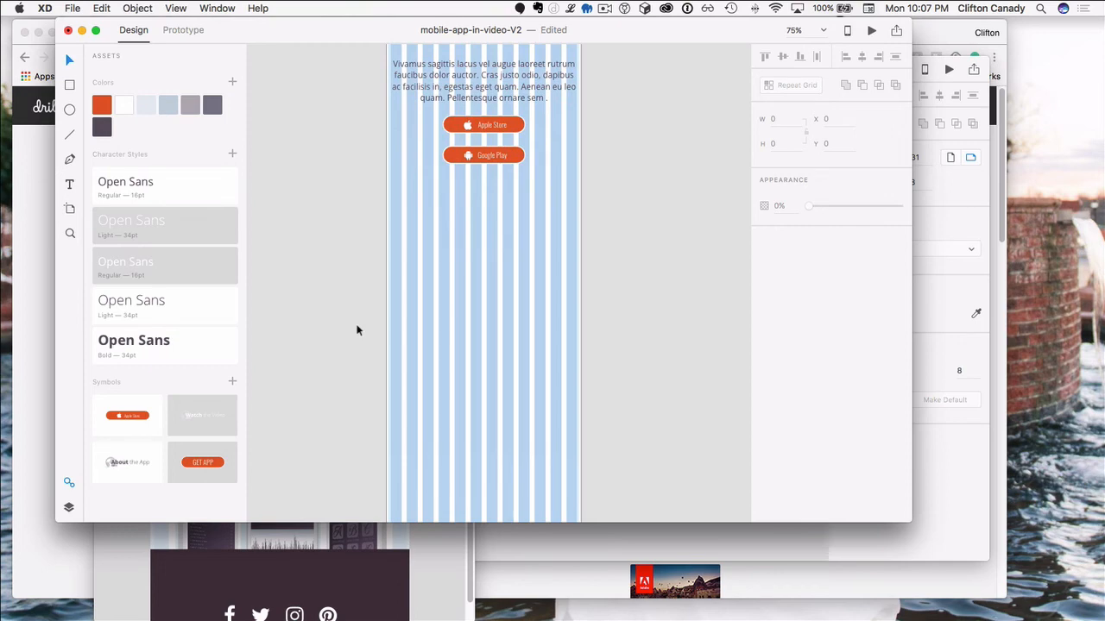
{"action": "key", "text": "super+v"}
{"action": "left_click_drag", "start_coordinate": [437, 252], "coordinate": [434, 205]}
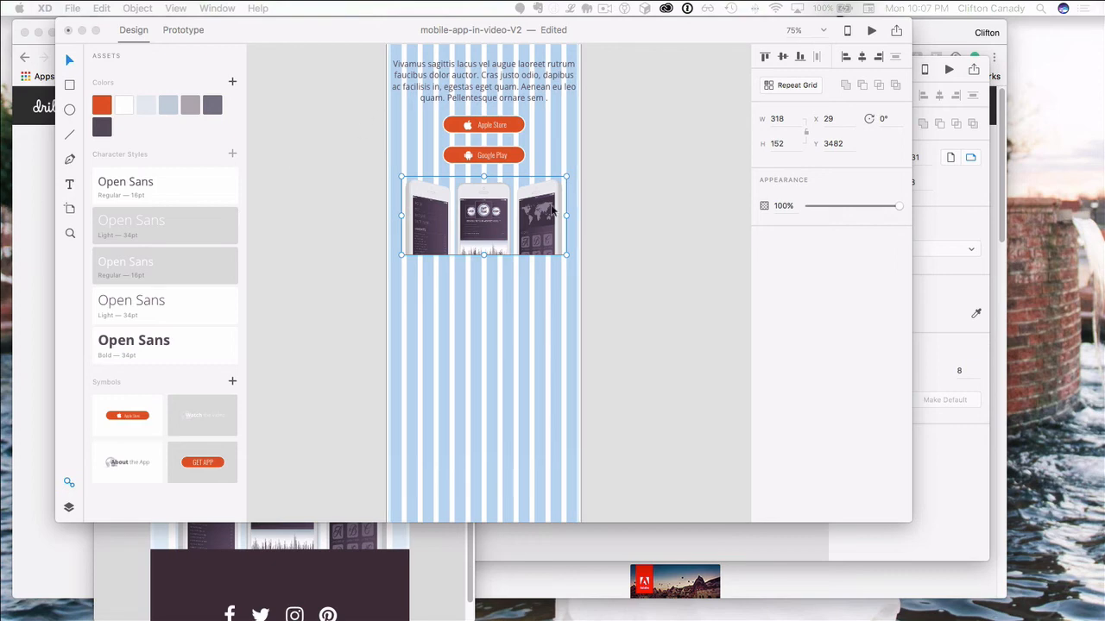
Step: Draw a 371 by 204 footer rectangle filled with the dark purple swatch, directly beneath the phones at X 0, Y 3634
{"action": "left_click", "coordinate": [69, 86]}
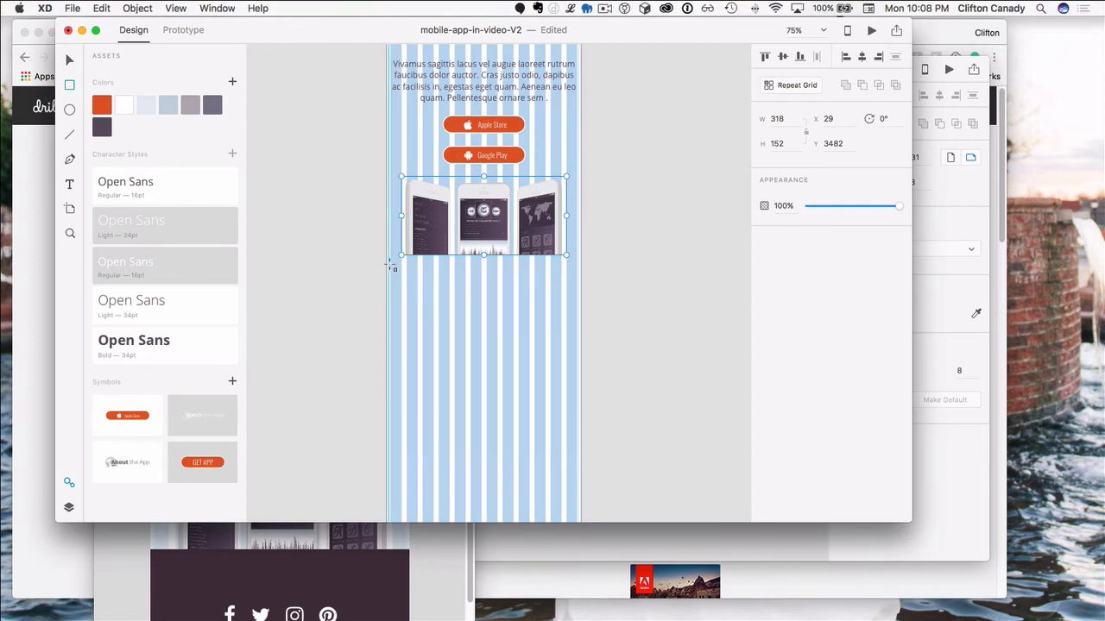
{"action": "left_click_drag", "start_coordinate": [387, 263], "coordinate": [581, 369]}
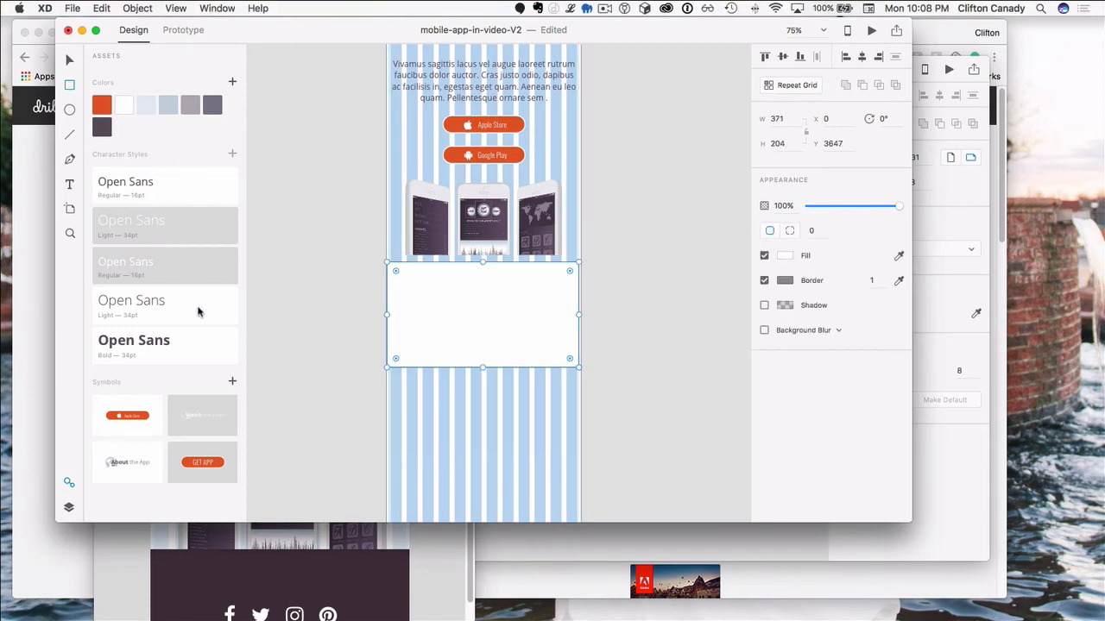
{"action": "left_click", "coordinate": [102, 127]}
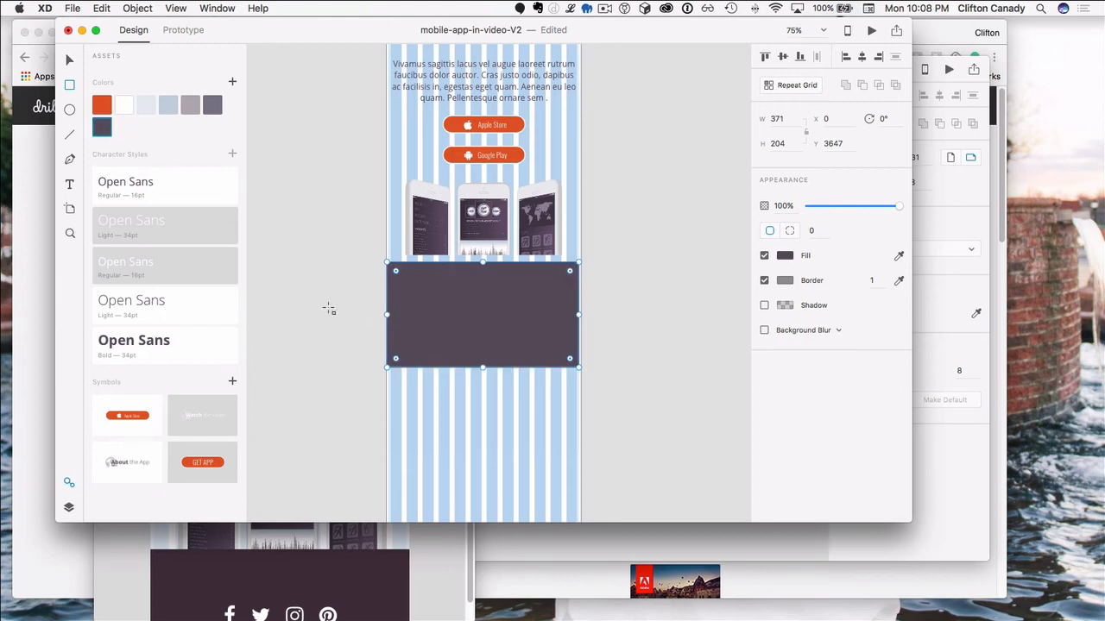
{"action": "left_click", "coordinate": [289, 295]}
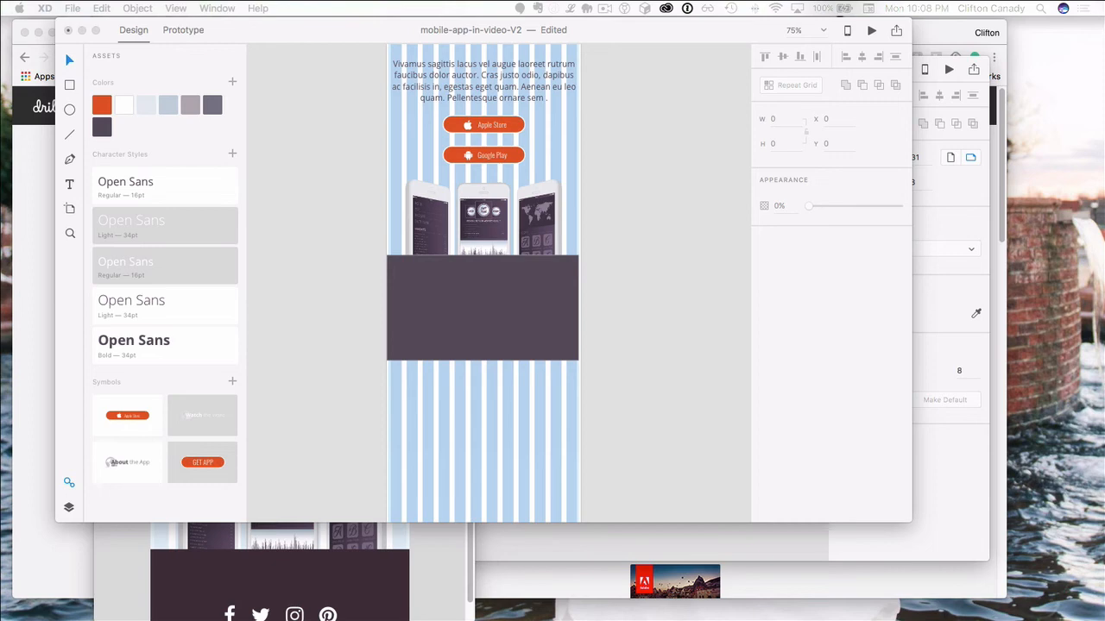
Step: Paste the copied row of white social media icons into the footer and centre it at X 106, Y 3706
{"action": "left_click", "coordinate": [350, 356]}
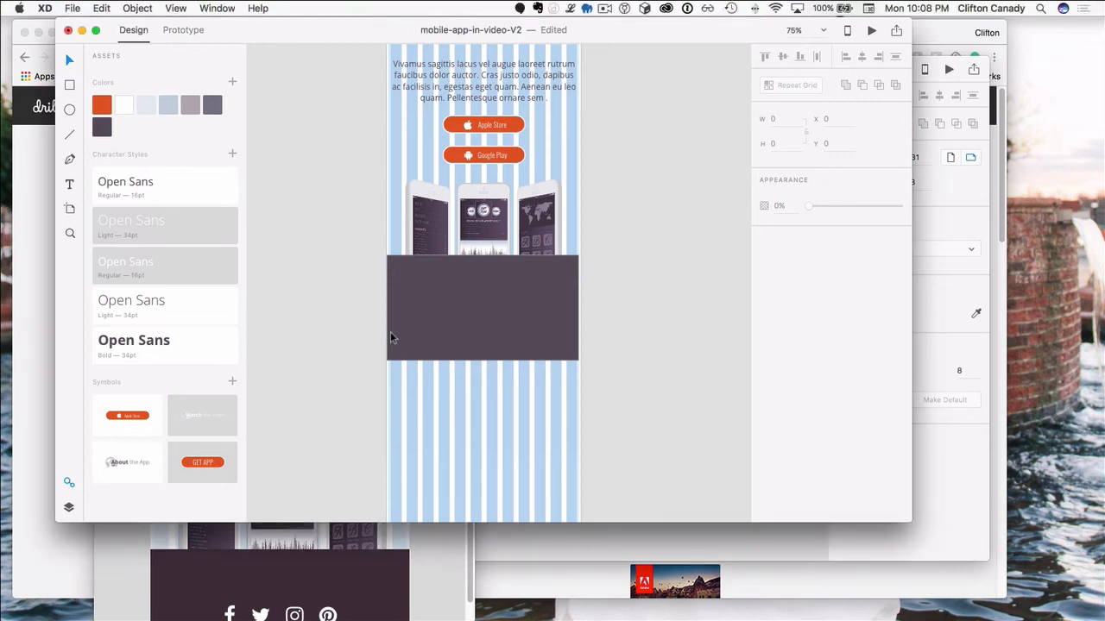
{"action": "key", "text": "super+v"}
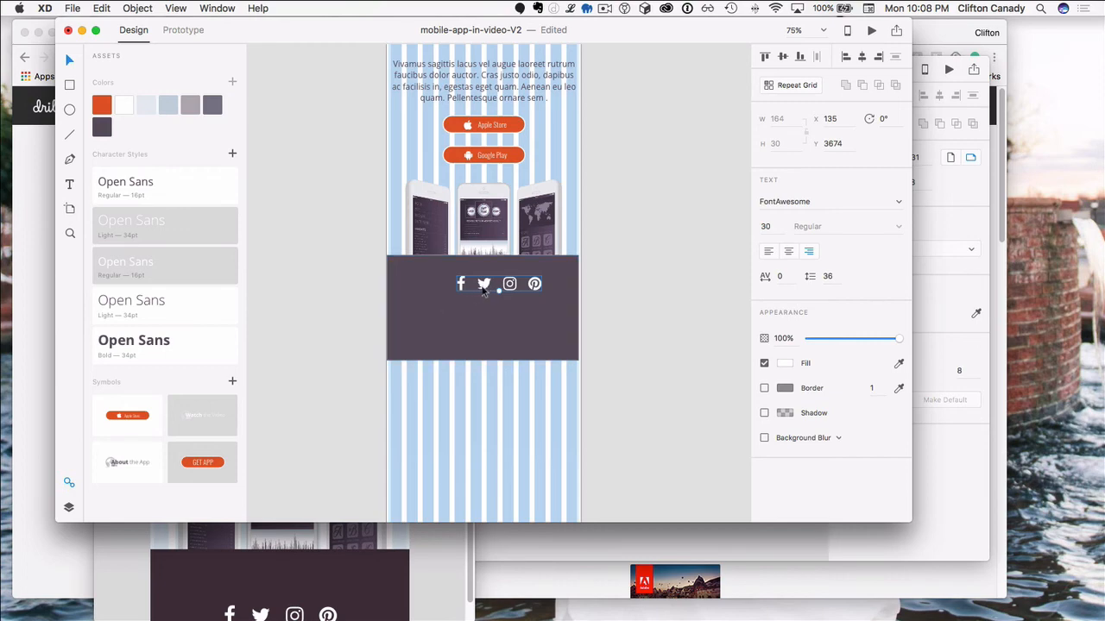
{"action": "left_click_drag", "start_coordinate": [484, 287], "coordinate": [466, 303]}
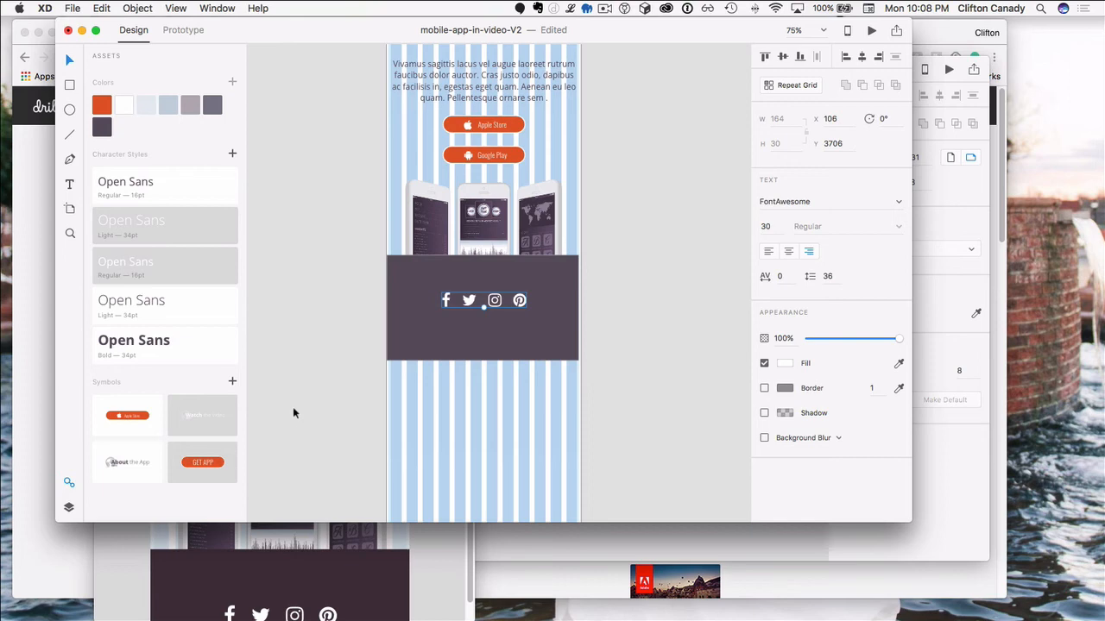
{"action": "left_click", "coordinate": [326, 319]}
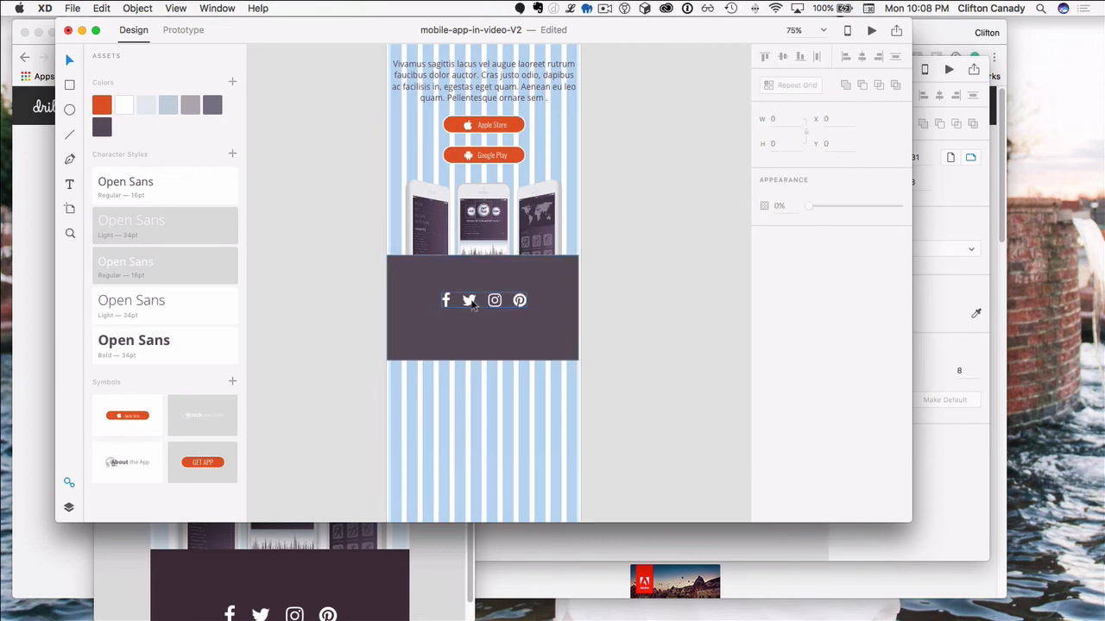
{"action": "left_click", "coordinate": [470, 302]}
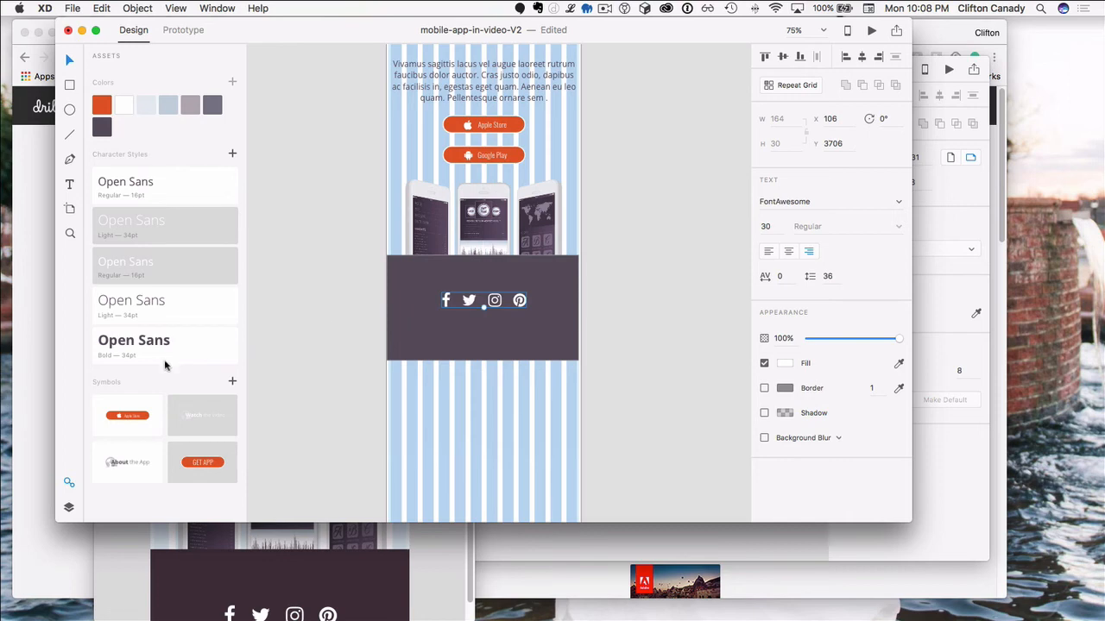
{"action": "left_click", "coordinate": [297, 361]}
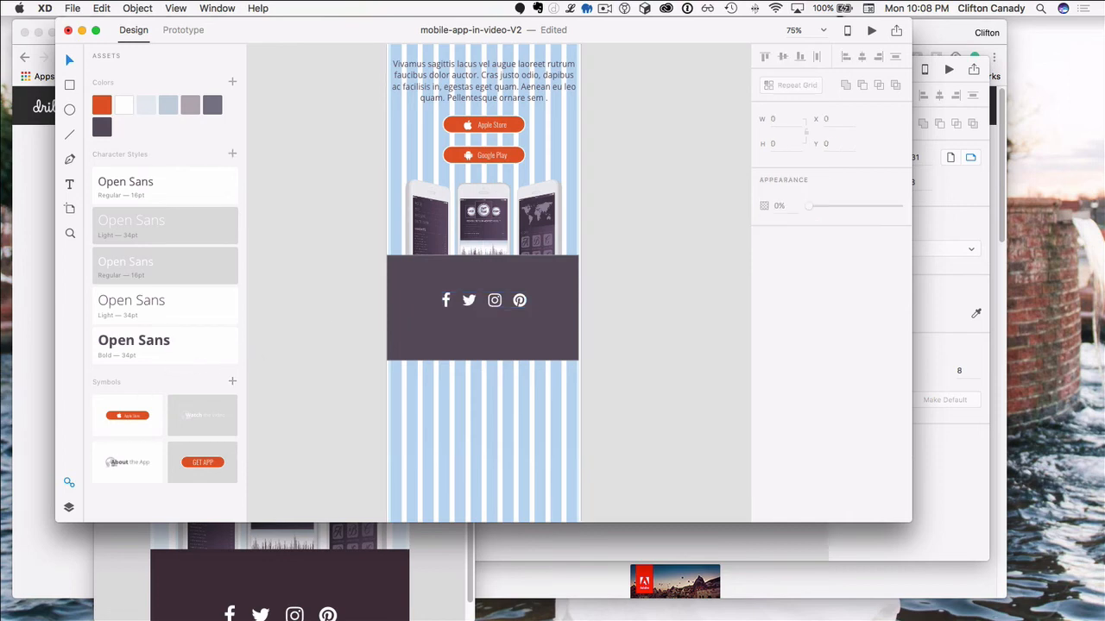
Step: Paste the copied lines "Copyright 2017 MobieMusic" and "Website Designed By CTWDS." centred below the footer's social icons, and display the layers
{"action": "key", "text": "super+Tab"}
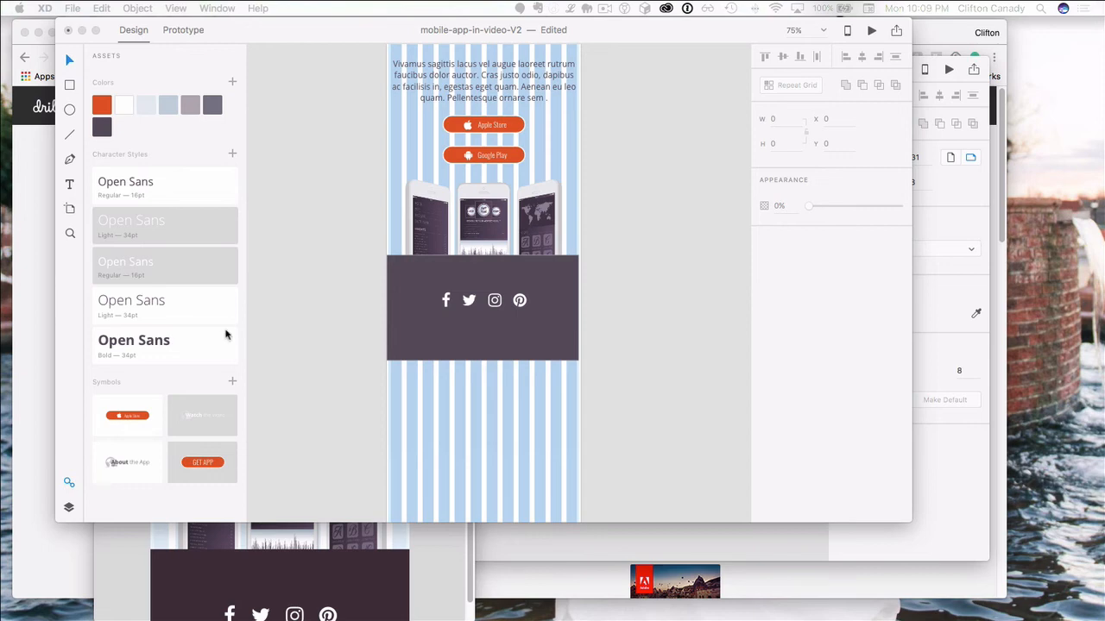
{"action": "left_click", "coordinate": [316, 320]}
{"action": "left_click", "coordinate": [423, 341]}
{"action": "left_click", "coordinate": [341, 330]}
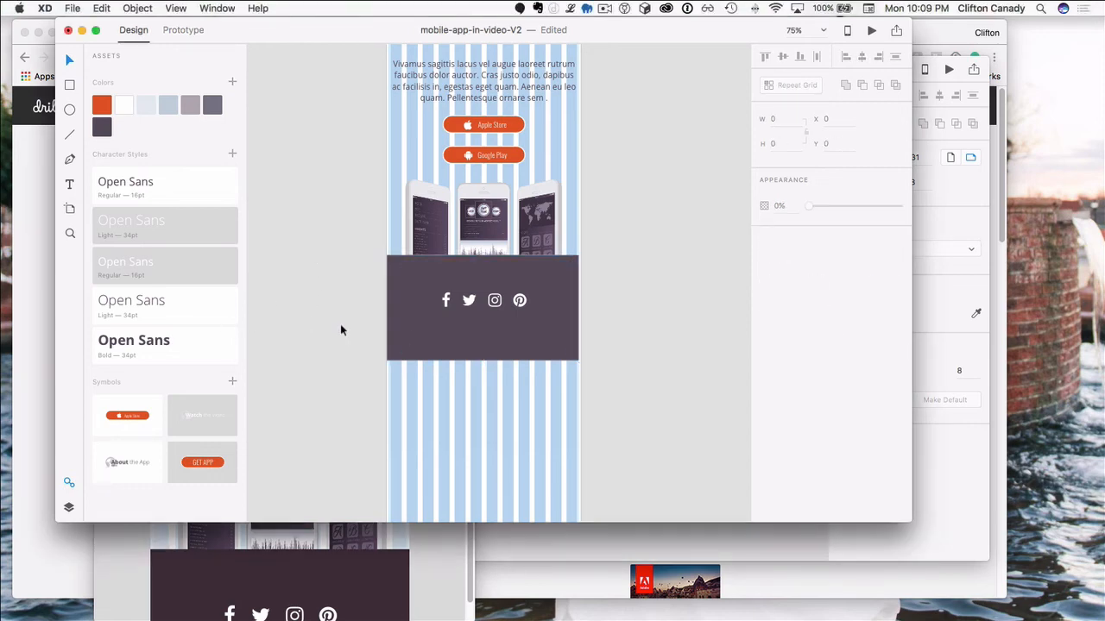
{"action": "key", "text": "cmd+v"}
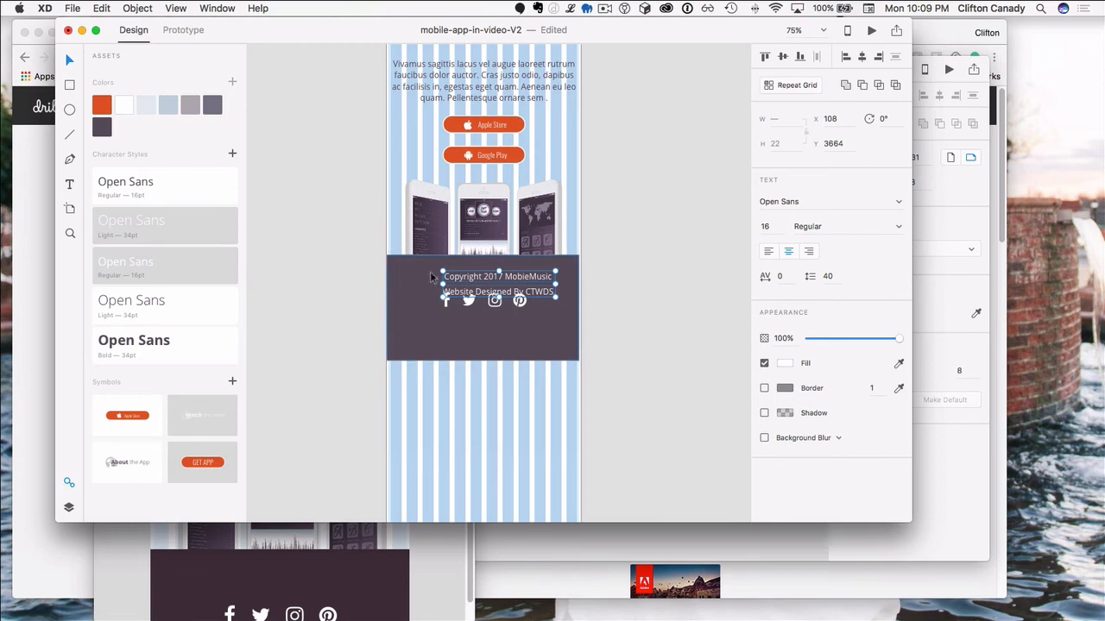
{"action": "left_click_drag", "start_coordinate": [468, 299], "coordinate": [460, 341]}
{"action": "key", "text": "cmd+y"}
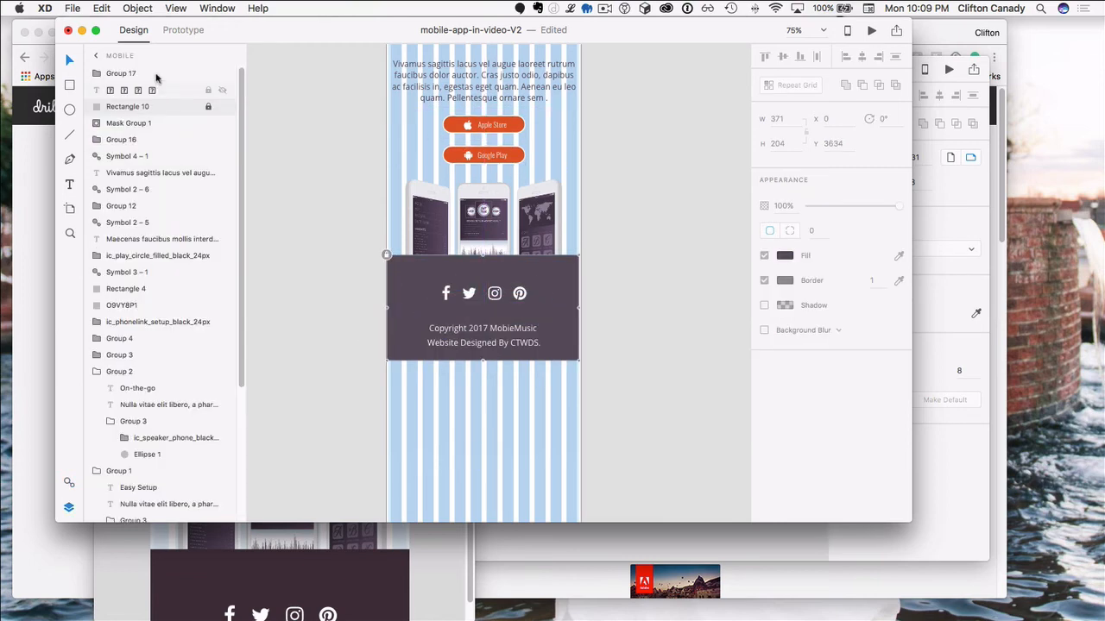
Step: Unlock the footer rectangle, and group the Download App heading, paragraph, store buttons and phone images together
{"action": "left_click", "coordinate": [389, 259]}
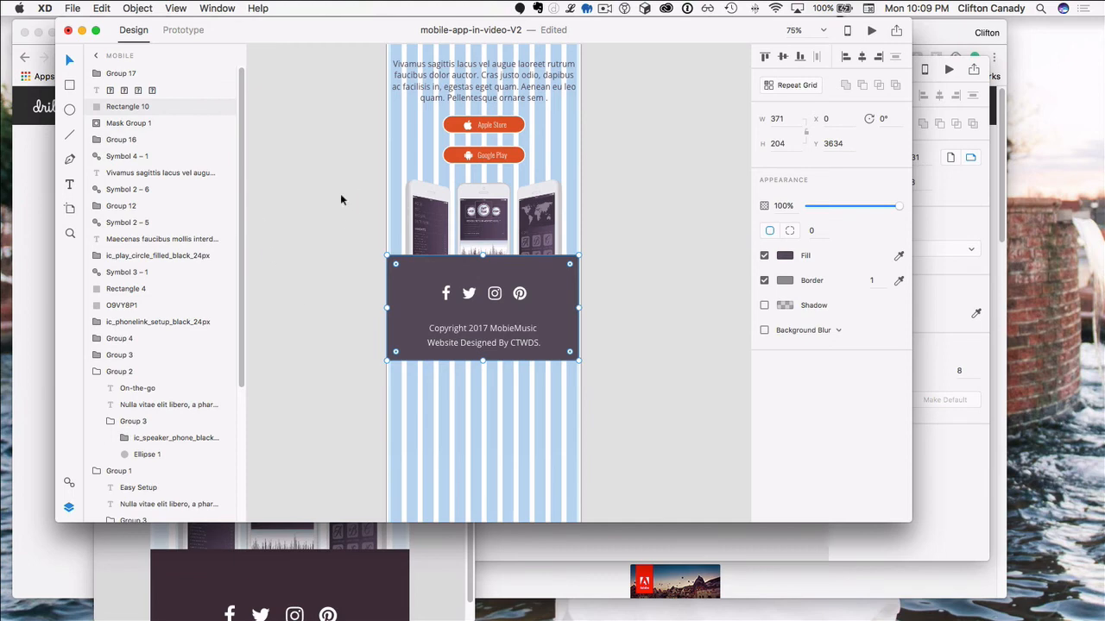
{"action": "scroll", "coordinate": [340, 193], "scroll_direction": "up", "scroll_amount": 5}
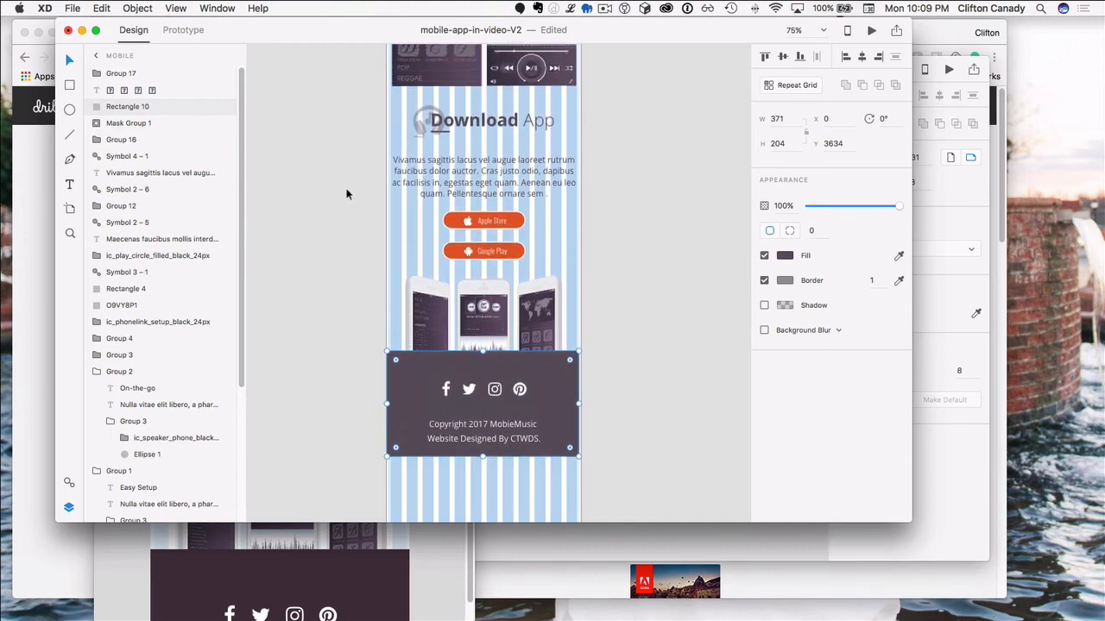
{"action": "scroll", "coordinate": [349, 183], "scroll_direction": "up", "scroll_amount": 1}
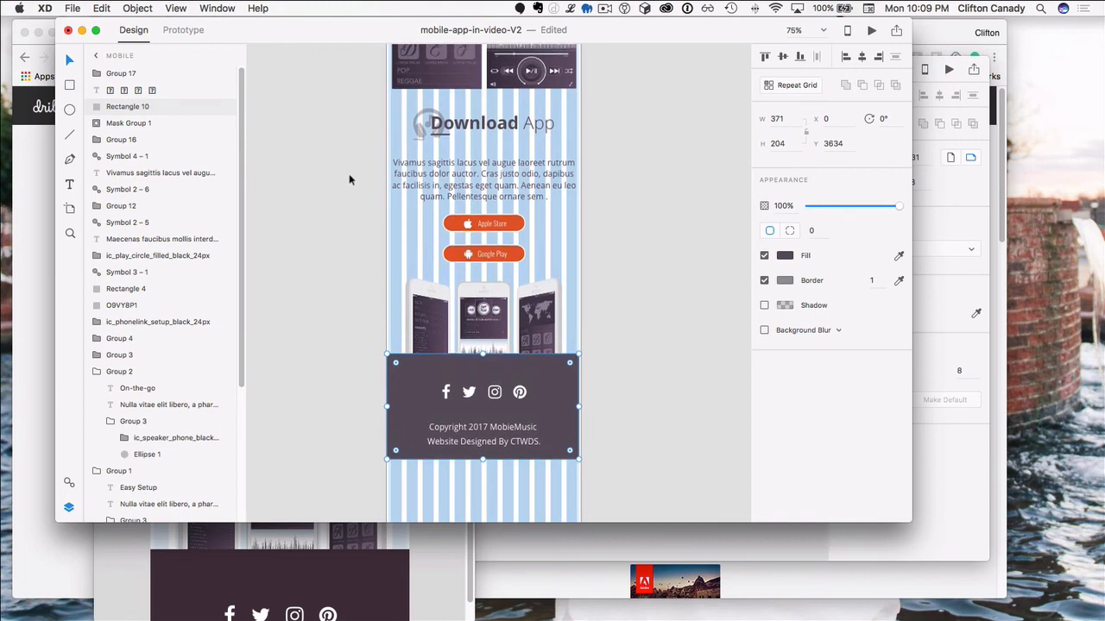
{"action": "left_click", "coordinate": [329, 141]}
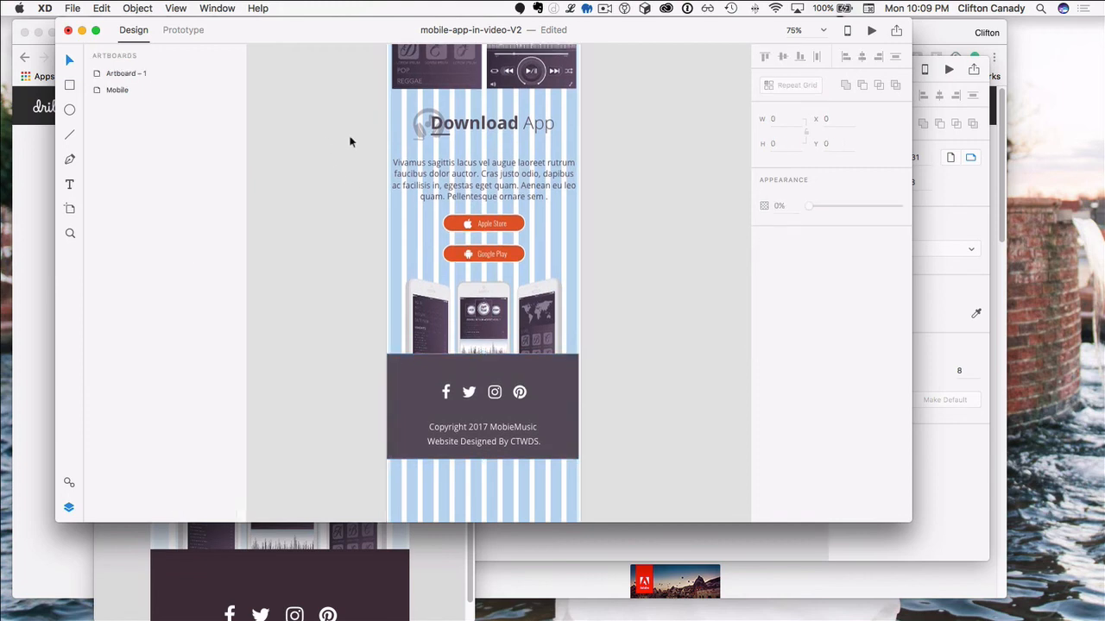
{"action": "left_click_drag", "start_coordinate": [343, 105], "coordinate": [608, 343]}
{"action": "right_click", "coordinate": [438, 120]}
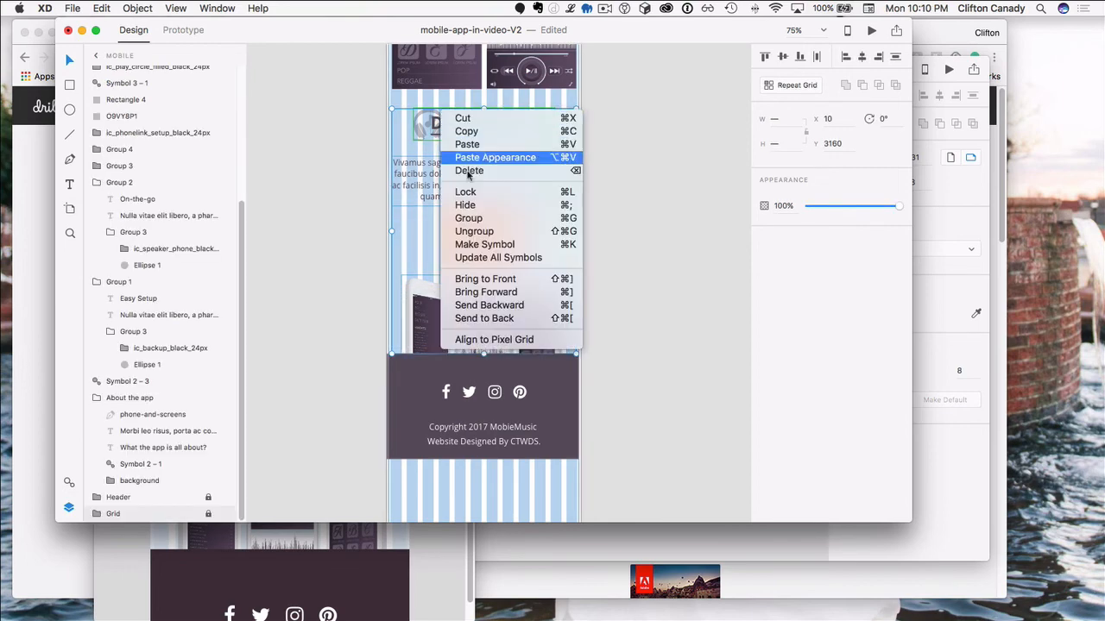
{"action": "left_click", "coordinate": [467, 217]}
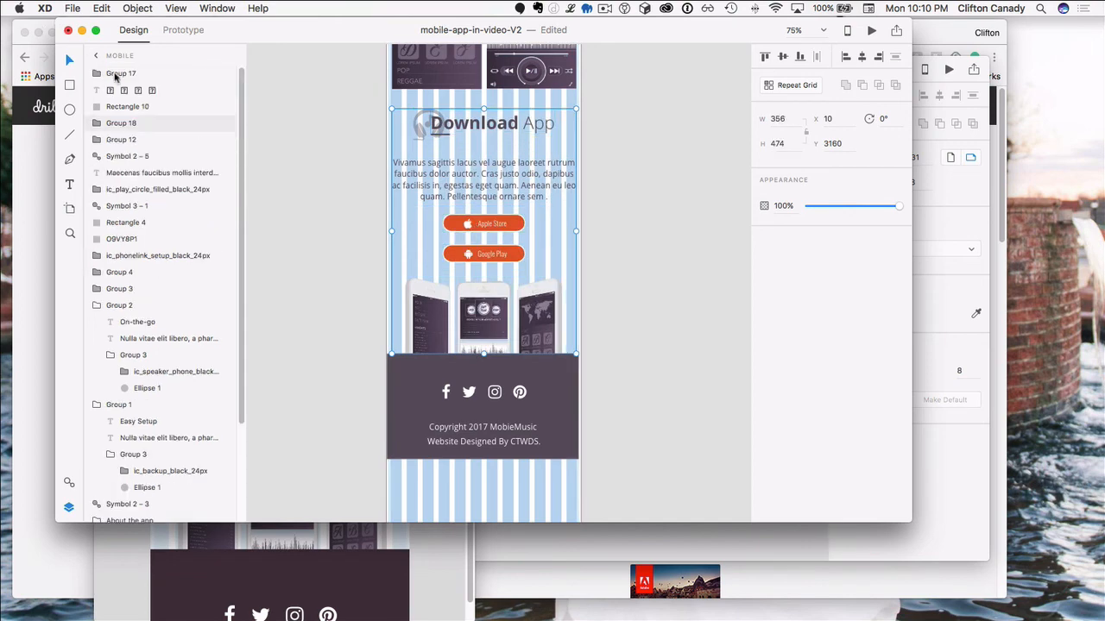
Step: Rename the download section's group Download App and the four-feature section's group App Features
{"action": "double_click", "coordinate": [123, 74]}
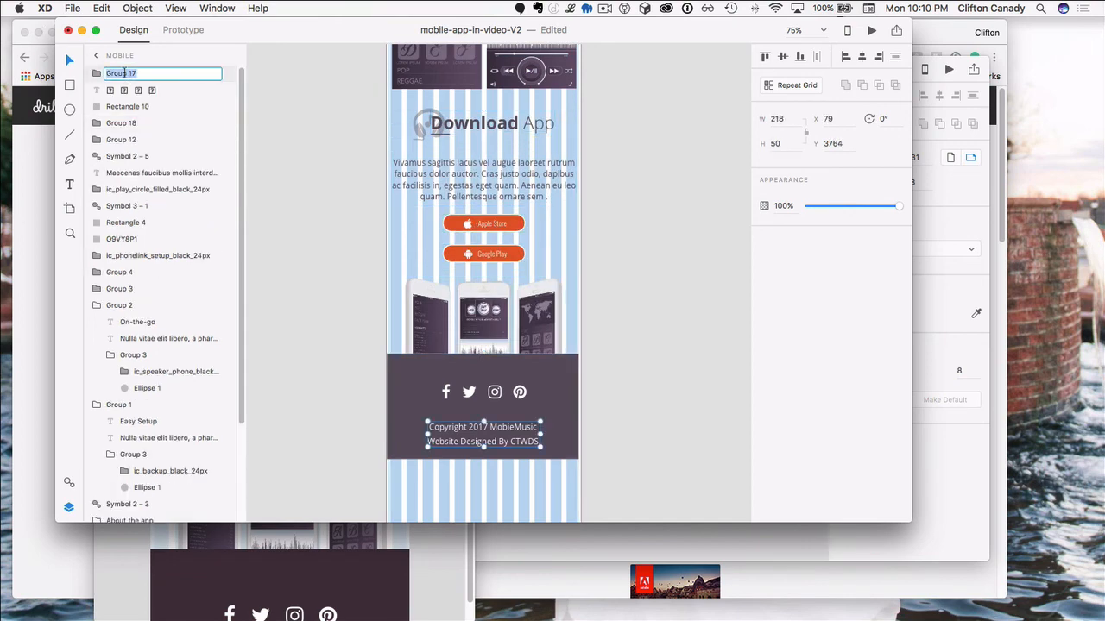
{"action": "type", "text": "Download"}
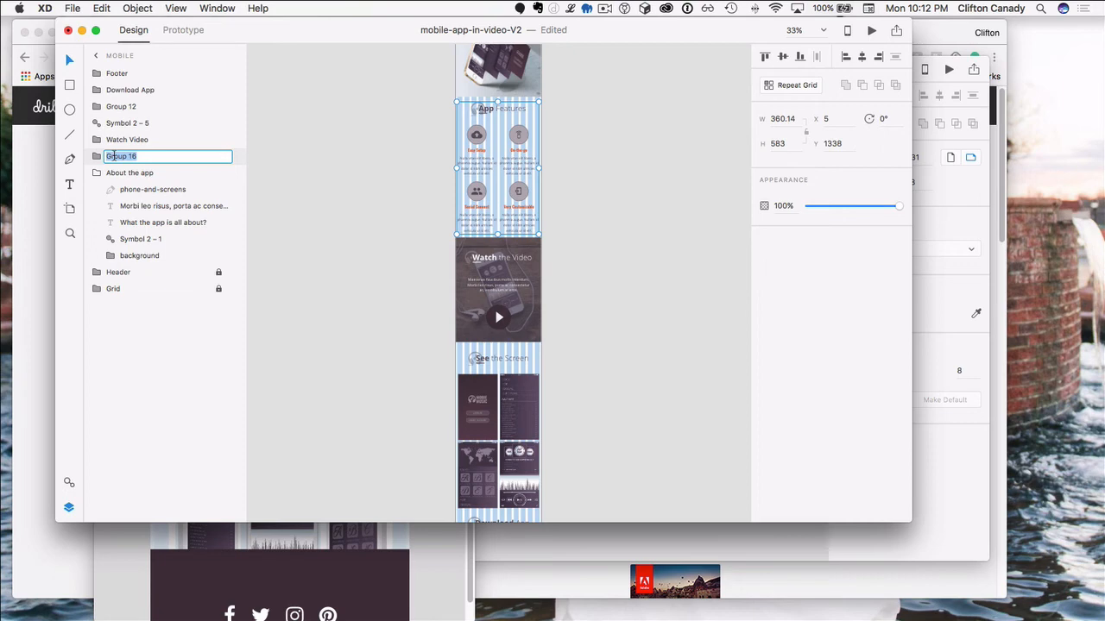
{"action": "type", "text": "App Features"}
{"action": "key", "text": "Return"}
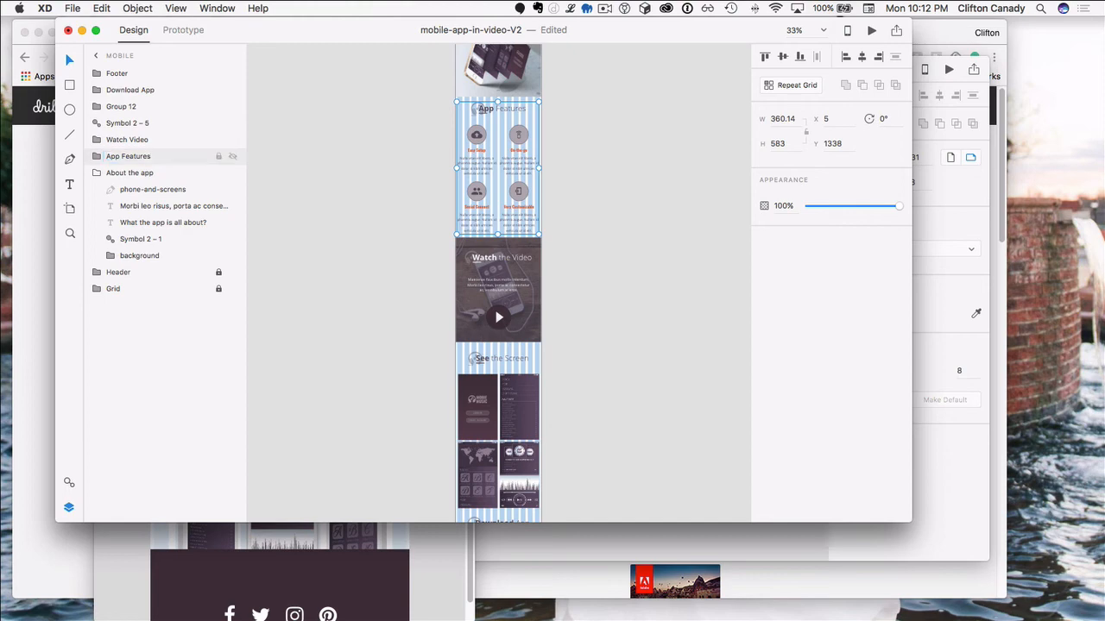
Step: Collapse the About the app group and reorder the groups as Header, About the app, App Features, Watch Video, See Screens, Download App, Footer
{"action": "left_click", "coordinate": [96, 175]}
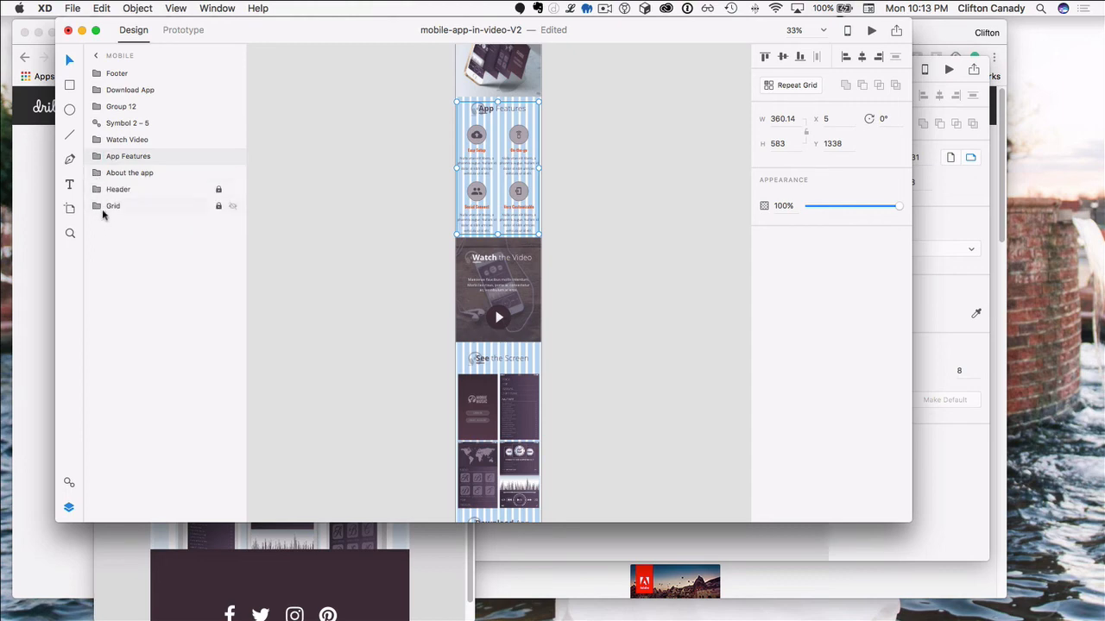
{"action": "left_click_drag", "start_coordinate": [98, 189], "coordinate": [98, 132]}
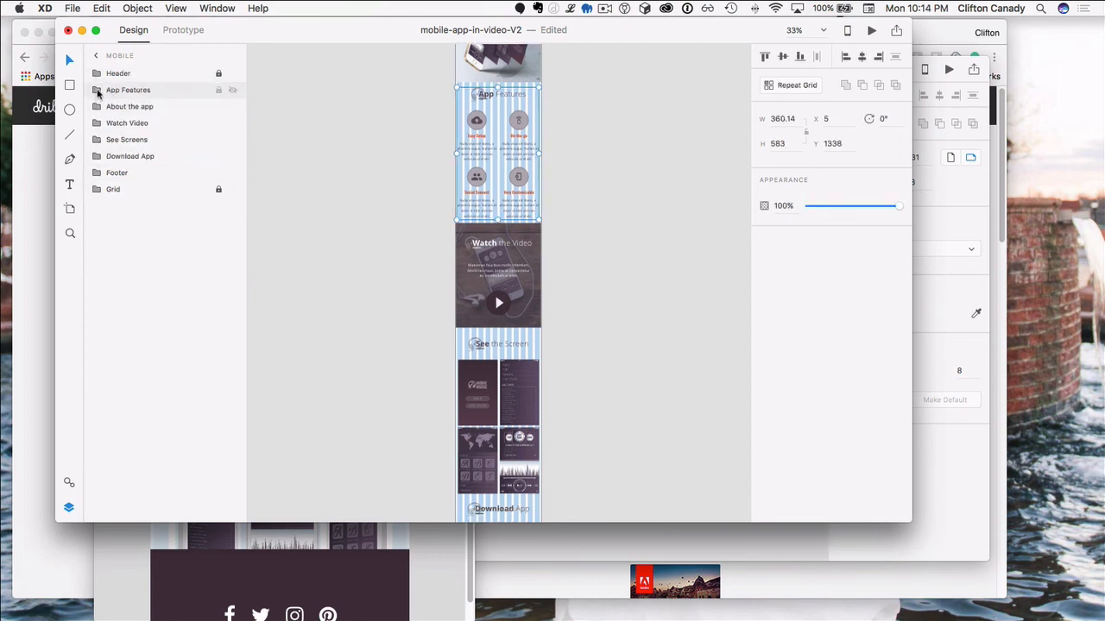
{"action": "left_click_drag", "start_coordinate": [99, 90], "coordinate": [103, 117]}
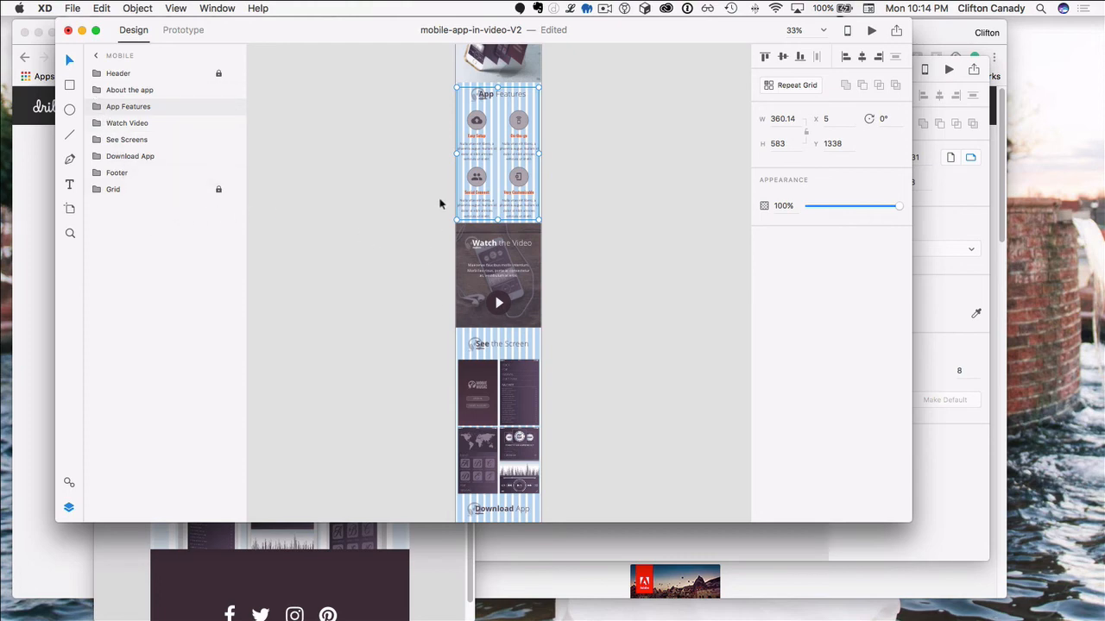
Step: Add an iPhone 6/7 artboard and place it directly to the left of the Mobile artboard at X -445, Y 0
{"action": "scroll", "coordinate": [444, 204], "scroll_direction": "up", "scroll_amount": 10}
{"action": "left_click", "coordinate": [582, 259]}
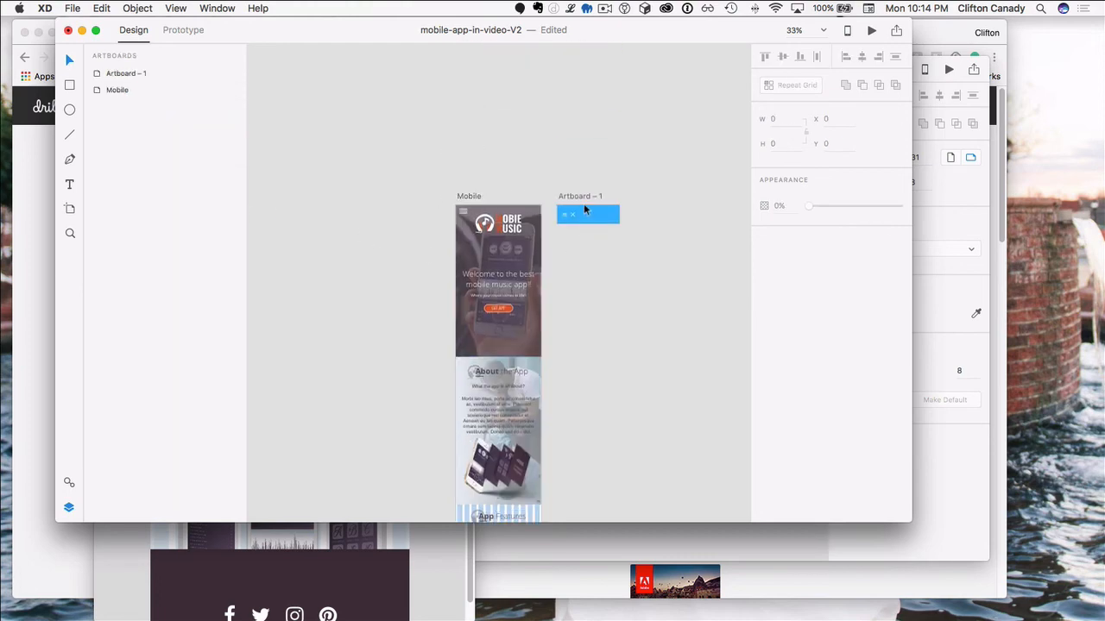
{"action": "left_click", "coordinate": [583, 197]}
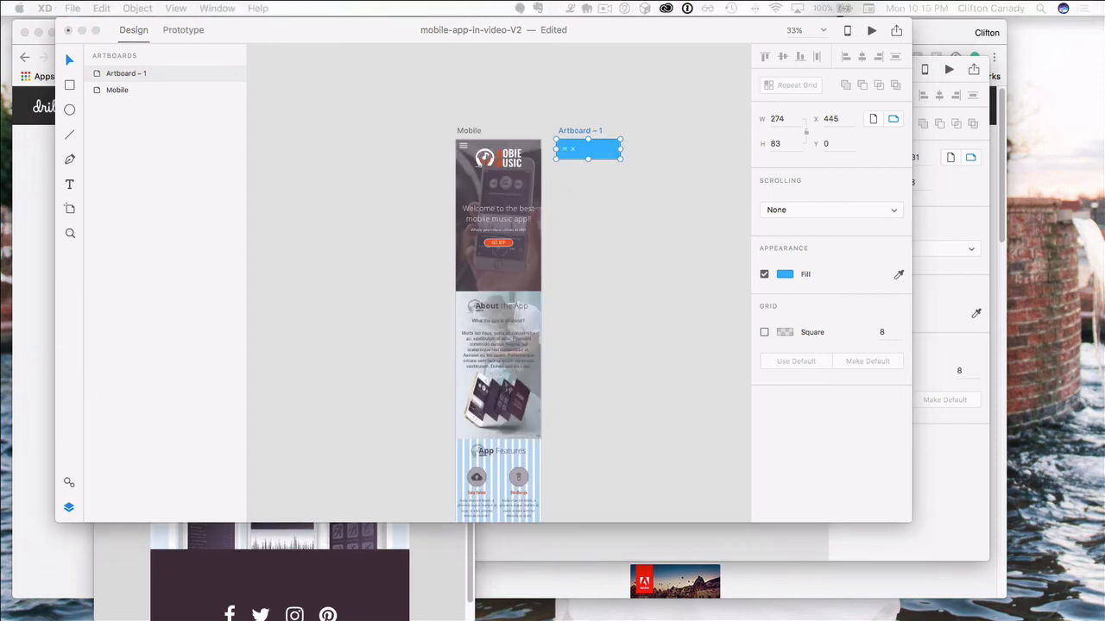
{"action": "left_click", "coordinate": [189, 86]}
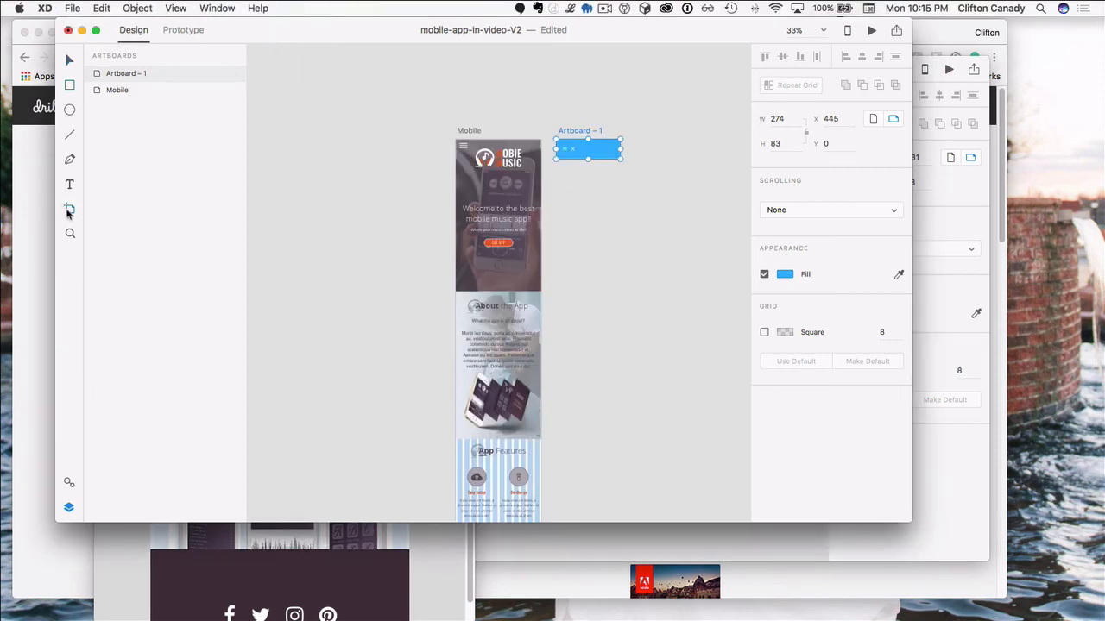
{"action": "left_click", "coordinate": [70, 208]}
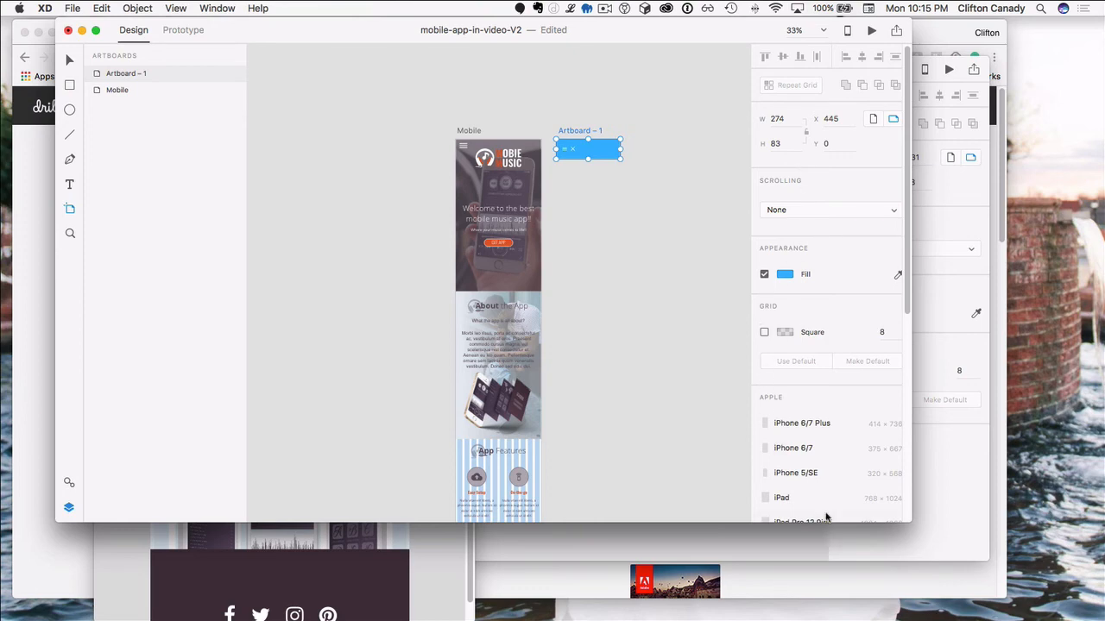
{"action": "left_click", "coordinate": [797, 446]}
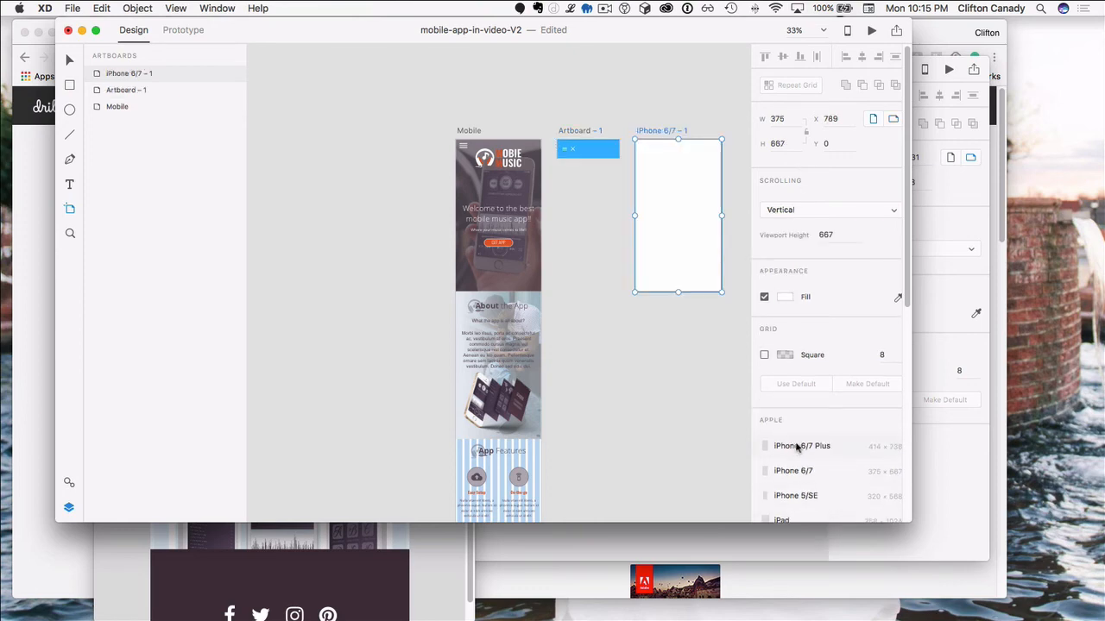
{"action": "left_click_drag", "start_coordinate": [652, 131], "coordinate": [372, 134]}
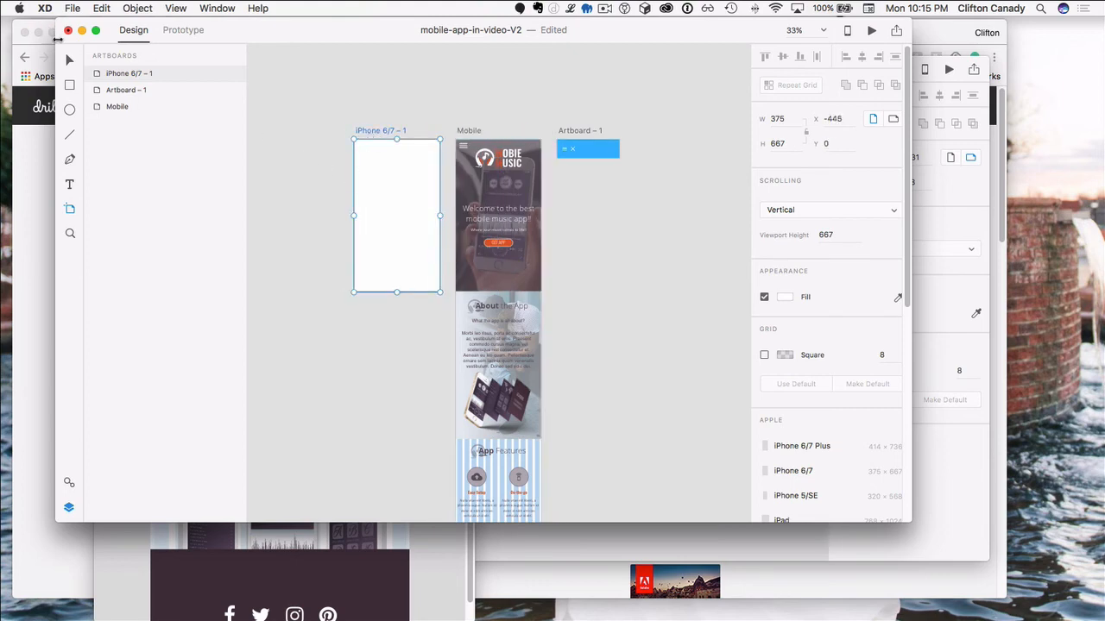
Step: Unlock the Mobile artboard's Header group and paste a copy of it into the iPhone 6/7 artboard
{"action": "left_click", "coordinate": [480, 282]}
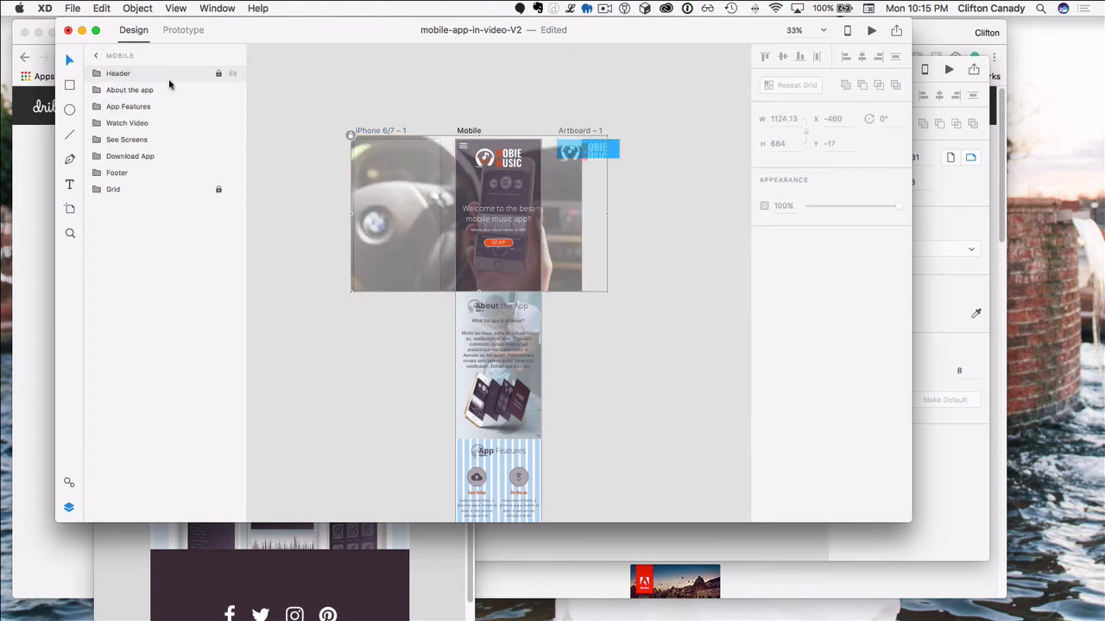
{"action": "left_click", "coordinate": [219, 75]}
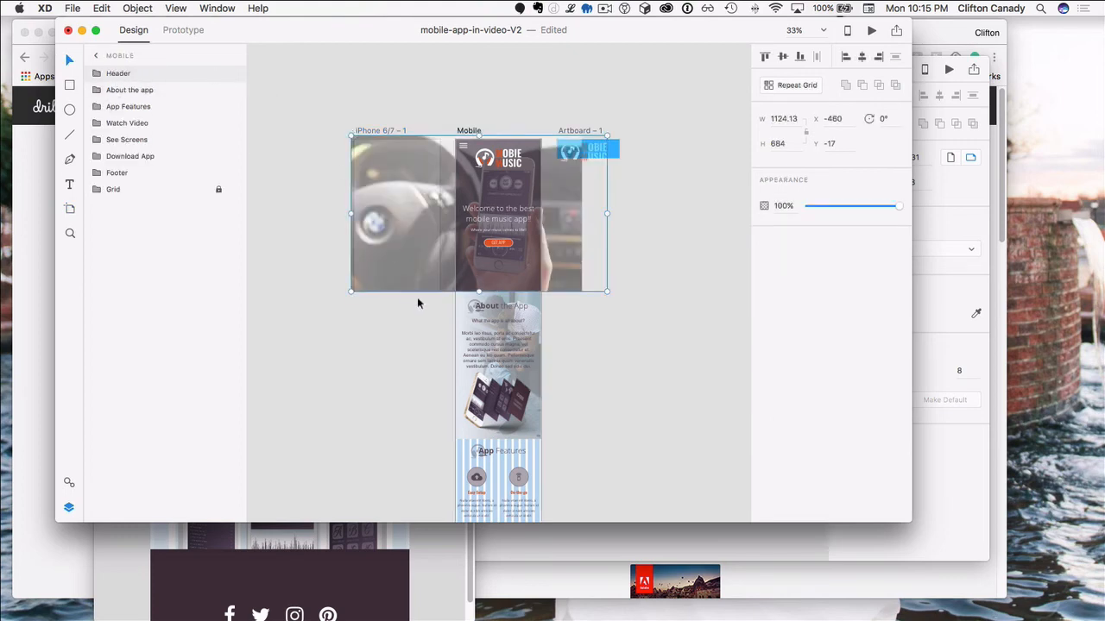
{"action": "left_click", "coordinate": [308, 161]}
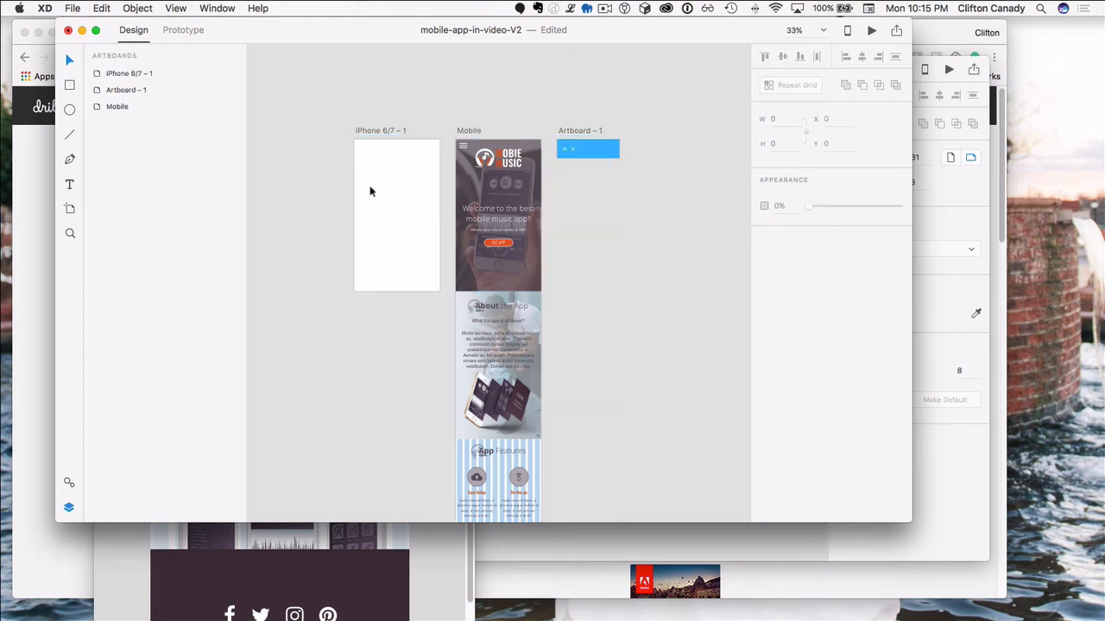
{"action": "left_click", "coordinate": [377, 195]}
{"action": "key", "text": "super+v"}
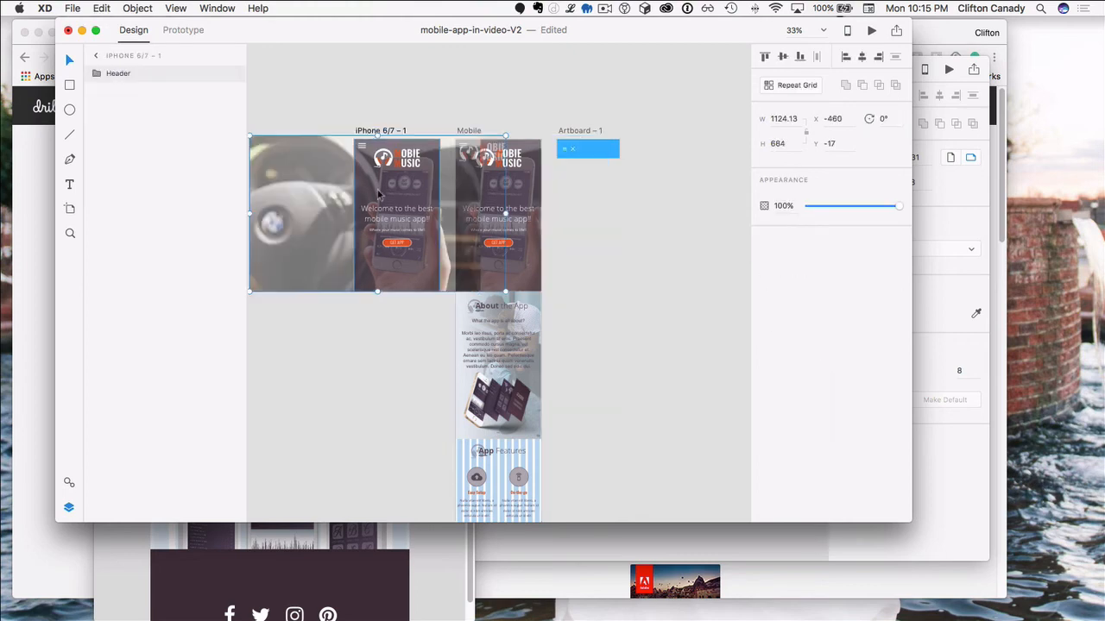
{"action": "left_click", "coordinate": [348, 350]}
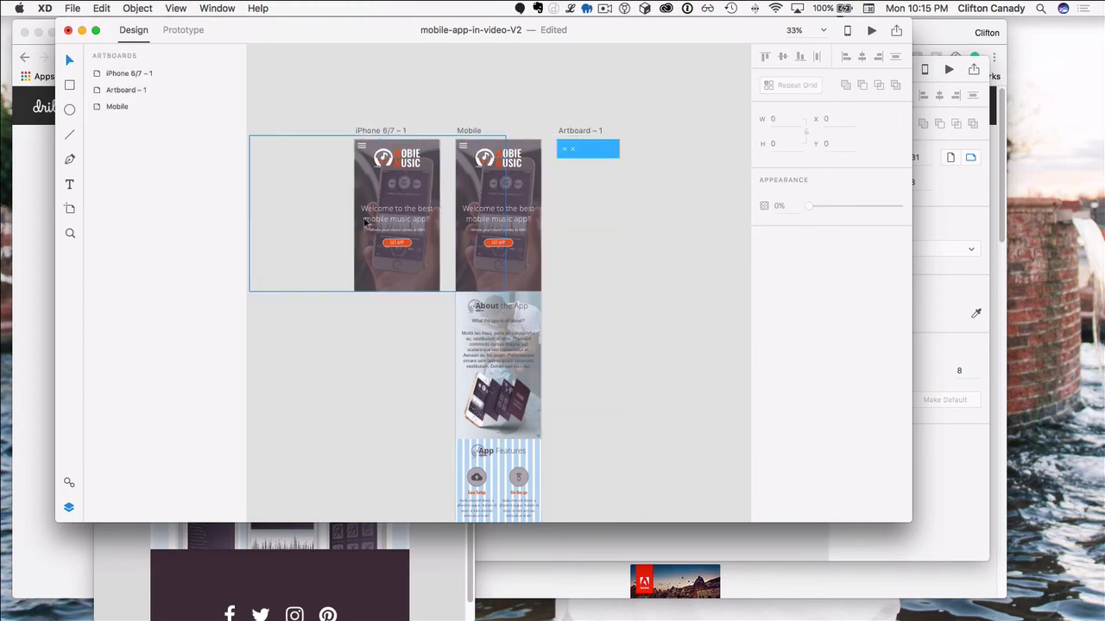
{"action": "left_click", "coordinate": [380, 157]}
{"action": "double_click", "coordinate": [382, 161]}
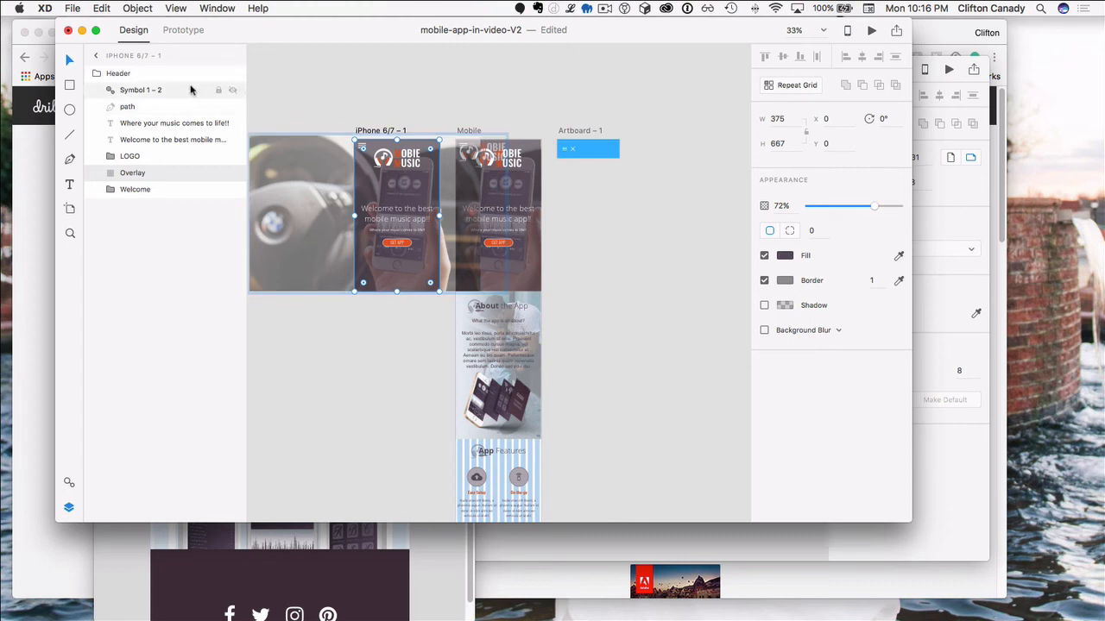
{"action": "left_click", "coordinate": [133, 91]}
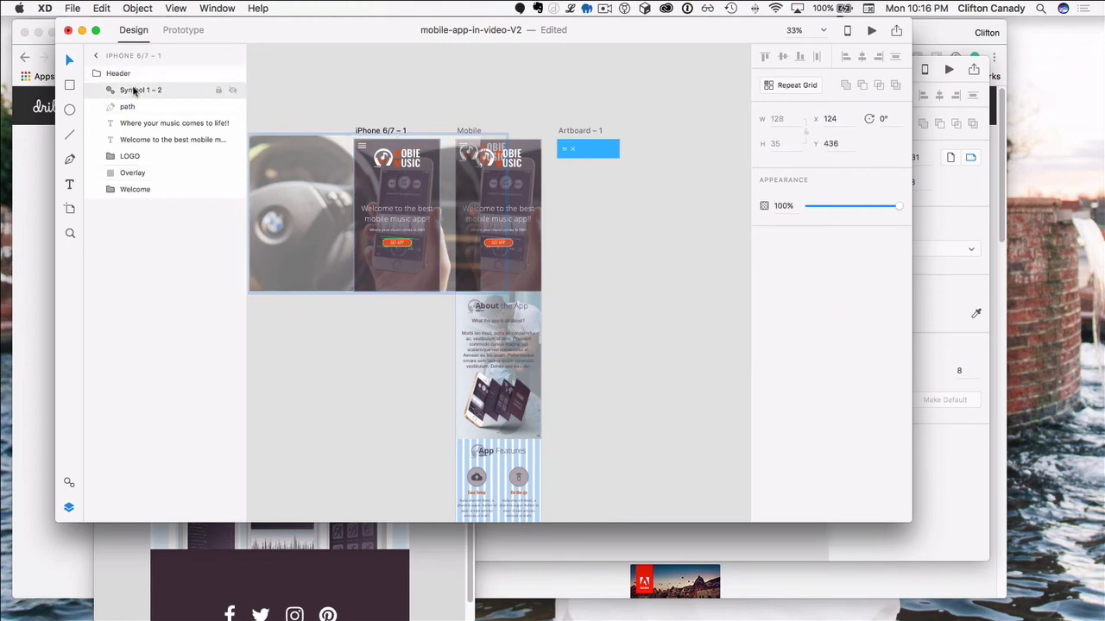
{"action": "left_click", "coordinate": [379, 362]}
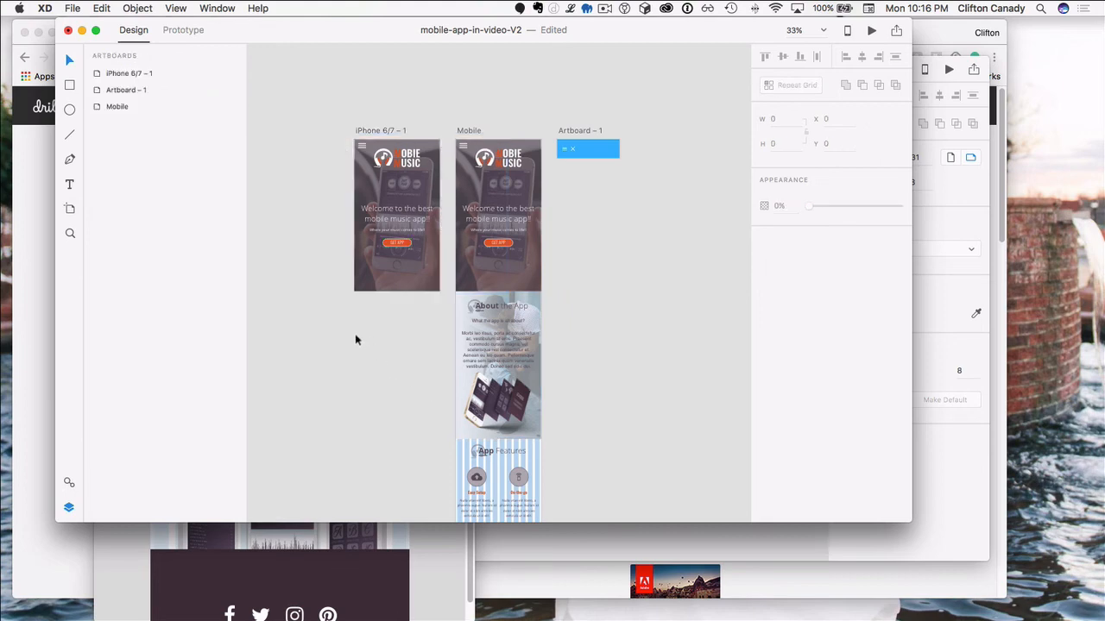
Step: Draw a 375 by 667 rectangle at X 0, Y 0 that covers the whole iPhone 6/7 artboard
{"action": "left_click", "coordinate": [69, 84]}
{"action": "left_click_drag", "start_coordinate": [347, 139], "coordinate": [440, 291]}
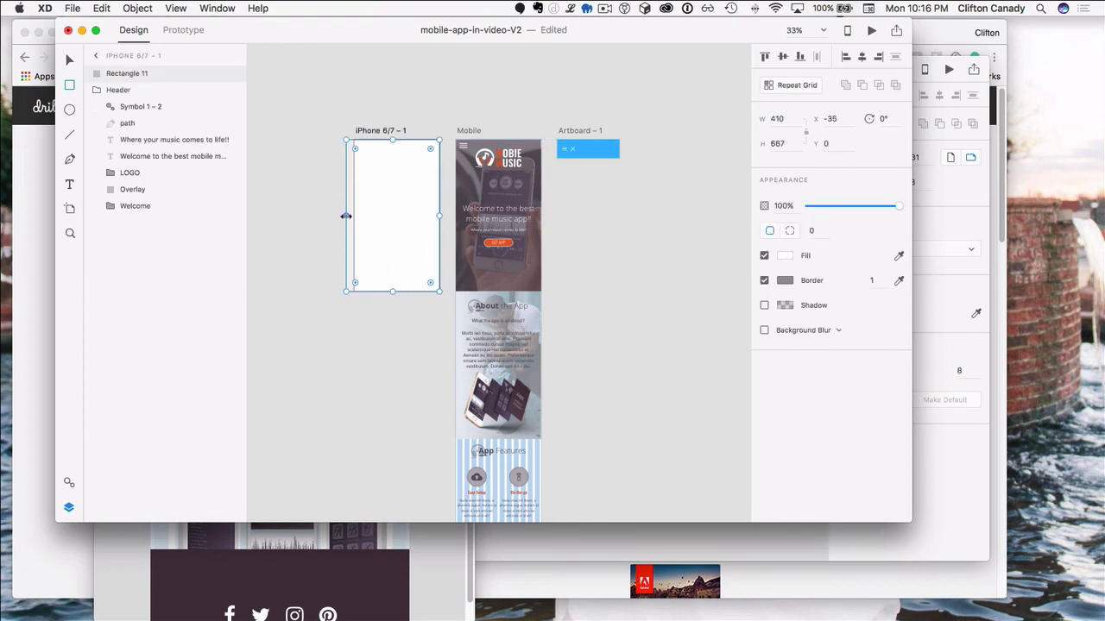
{"action": "left_click_drag", "start_coordinate": [346, 215], "coordinate": [356, 217]}
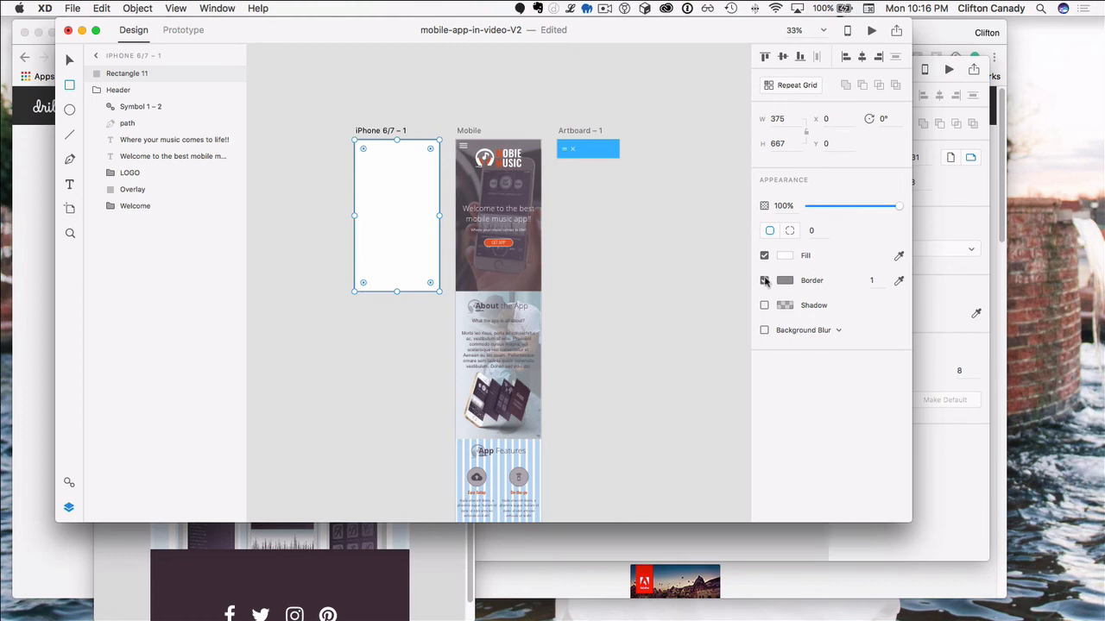
Step: Remove the new rectangle's border and fill it with the orange colour swatch from the assets
{"action": "left_click", "coordinate": [763, 280]}
{"action": "left_click", "coordinate": [70, 61]}
{"action": "left_click", "coordinate": [69, 483]}
{"action": "left_click", "coordinate": [101, 107]}
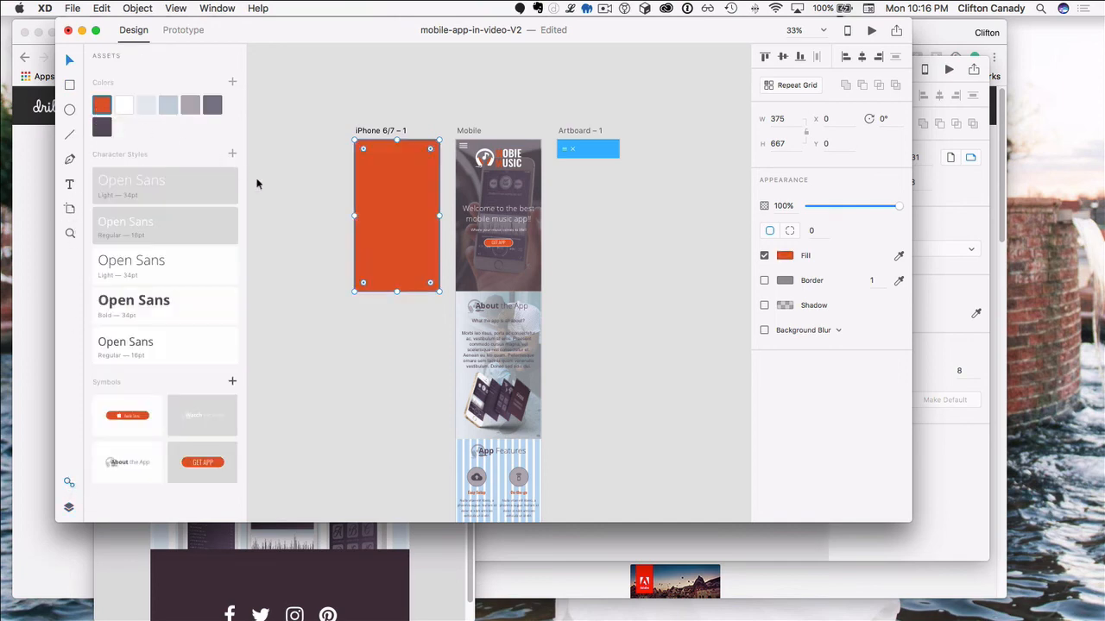
{"action": "left_click", "coordinate": [300, 195]}
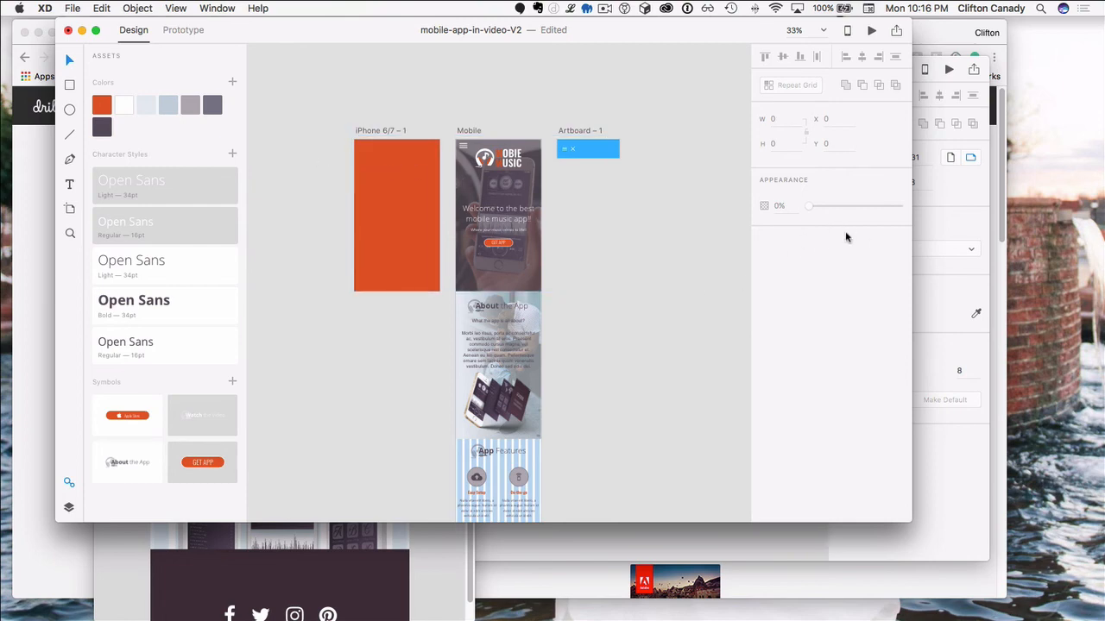
Step: Set the orange rectangle's opacity to 80% and enable its background blur
{"action": "left_click", "coordinate": [381, 131]}
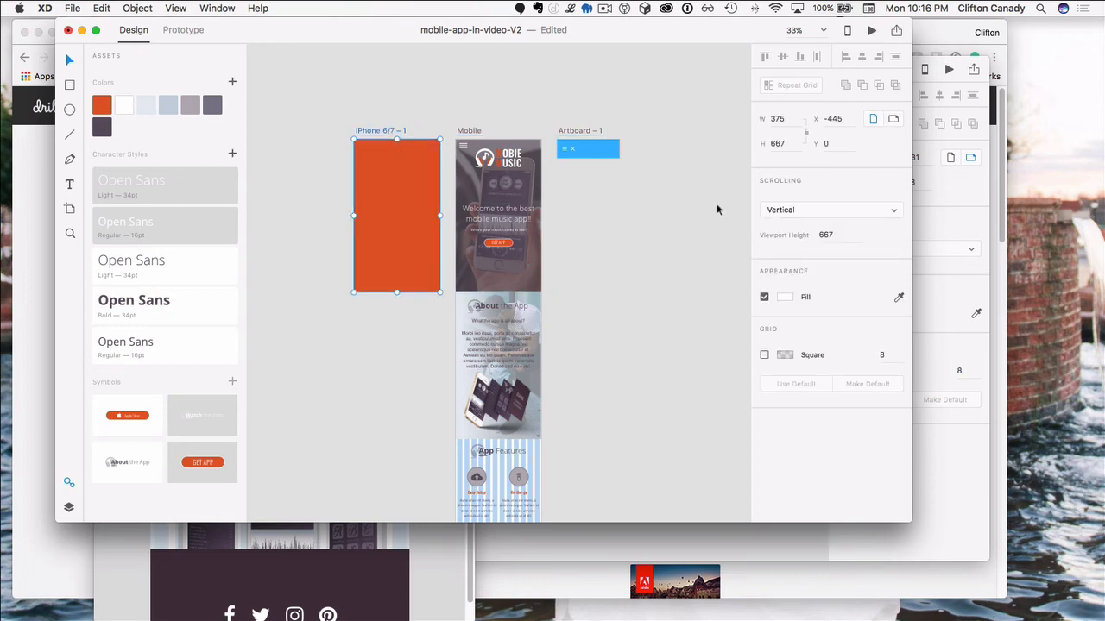
{"action": "left_click", "coordinate": [413, 184]}
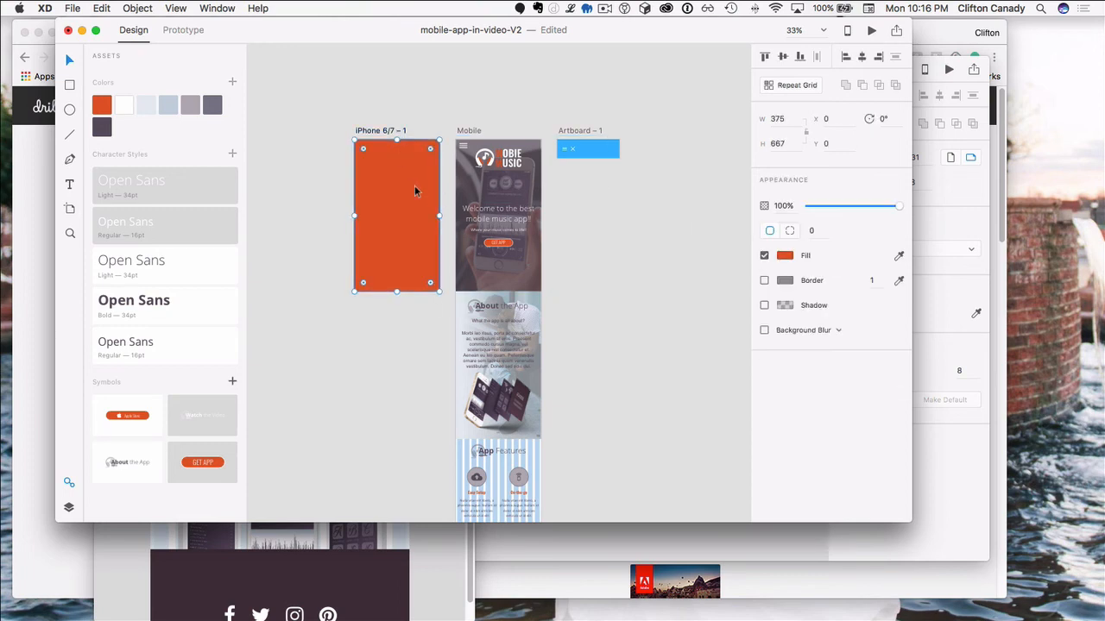
{"action": "mouse_move", "coordinate": [898, 207]}
{"action": "left_mouse_down"}
{"action": "mouse_move", "coordinate": [868, 204]}
{"action": "mouse_move", "coordinate": [882, 204]}
{"action": "left_mouse_up"}
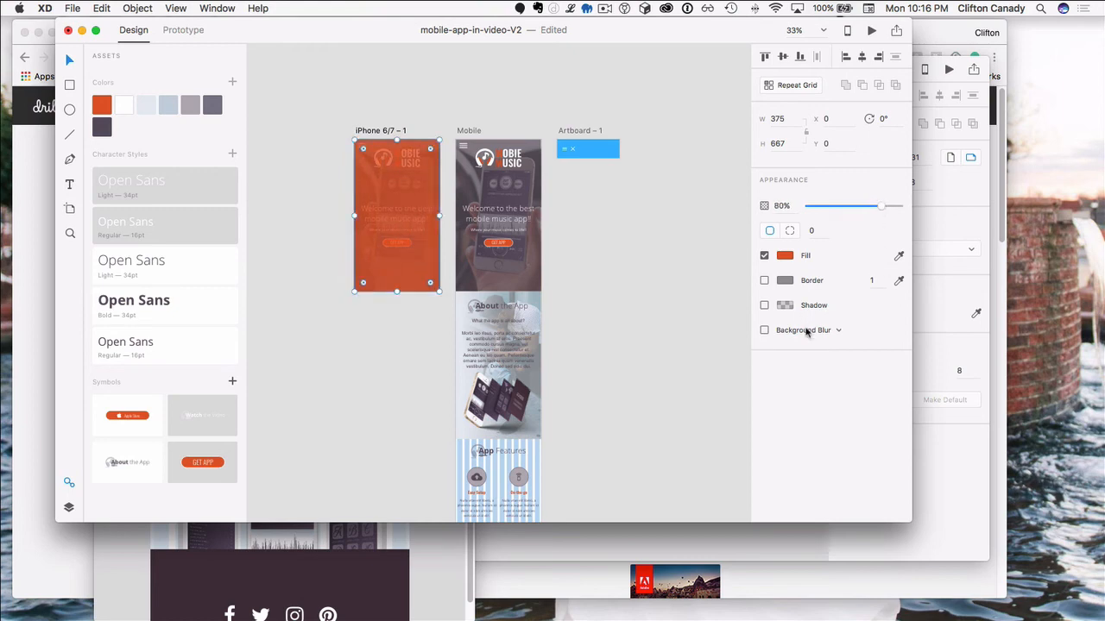
{"action": "left_click", "coordinate": [806, 331]}
{"action": "left_click", "coordinate": [803, 330]}
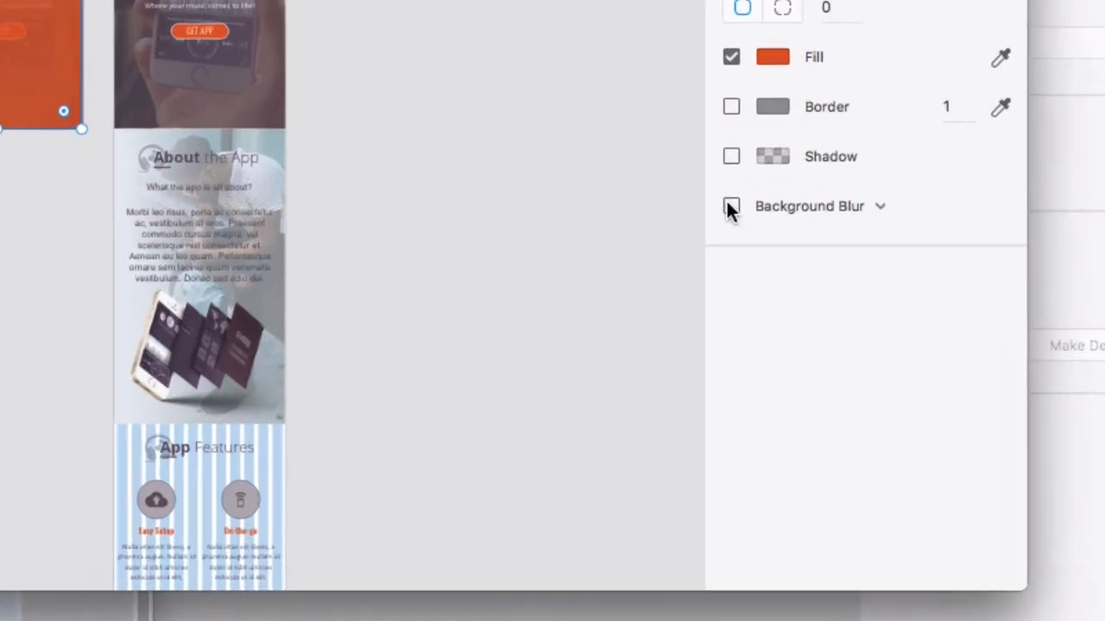
{"action": "left_click", "coordinate": [764, 330]}
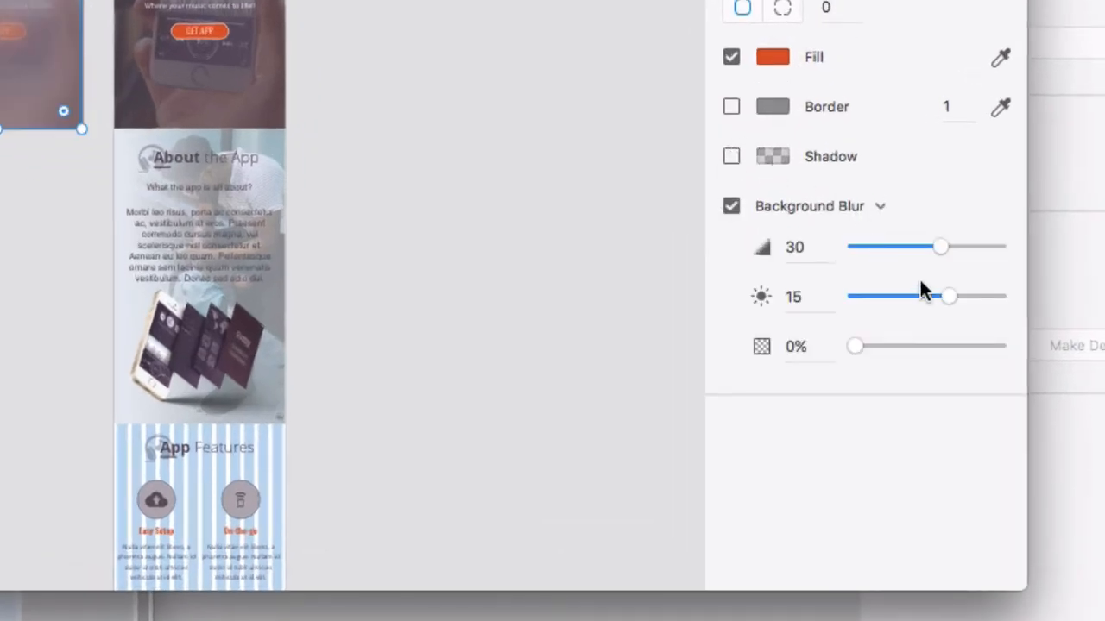
Step: Set the orange rectangle's background blur to amount 50, brightness 25 and opacity 26%
{"action": "mouse_move", "coordinate": [935, 238]}
{"action": "left_mouse_down"}
{"action": "mouse_move", "coordinate": [946, 245]}
{"action": "mouse_move", "coordinate": [878, 226]}
{"action": "mouse_move", "coordinate": [950, 223]}
{"action": "left_mouse_up"}
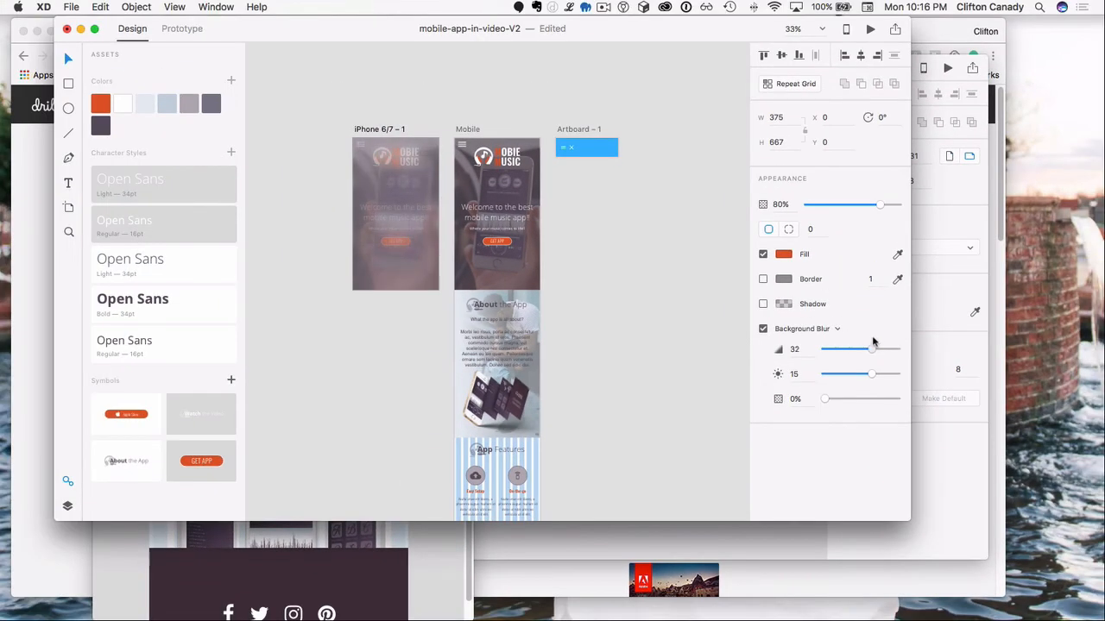
{"action": "left_click_drag", "start_coordinate": [874, 343], "coordinate": [877, 377]}
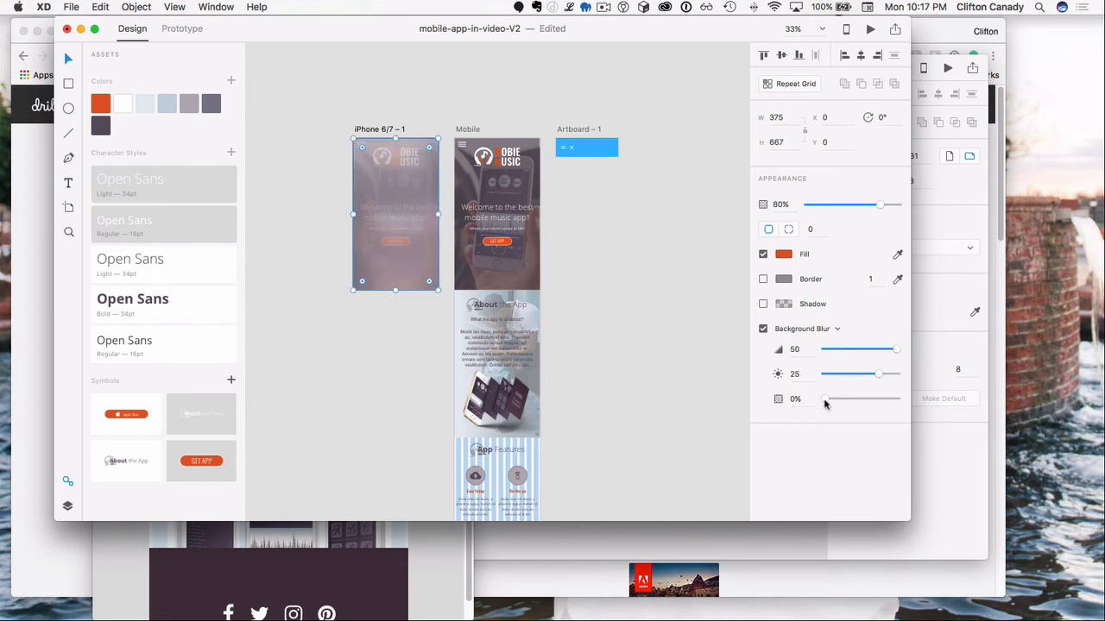
{"action": "mouse_move", "coordinate": [826, 404]}
{"action": "left_mouse_down"}
{"action": "mouse_move", "coordinate": [858, 411]}
{"action": "mouse_move", "coordinate": [846, 411]}
{"action": "left_mouse_up"}
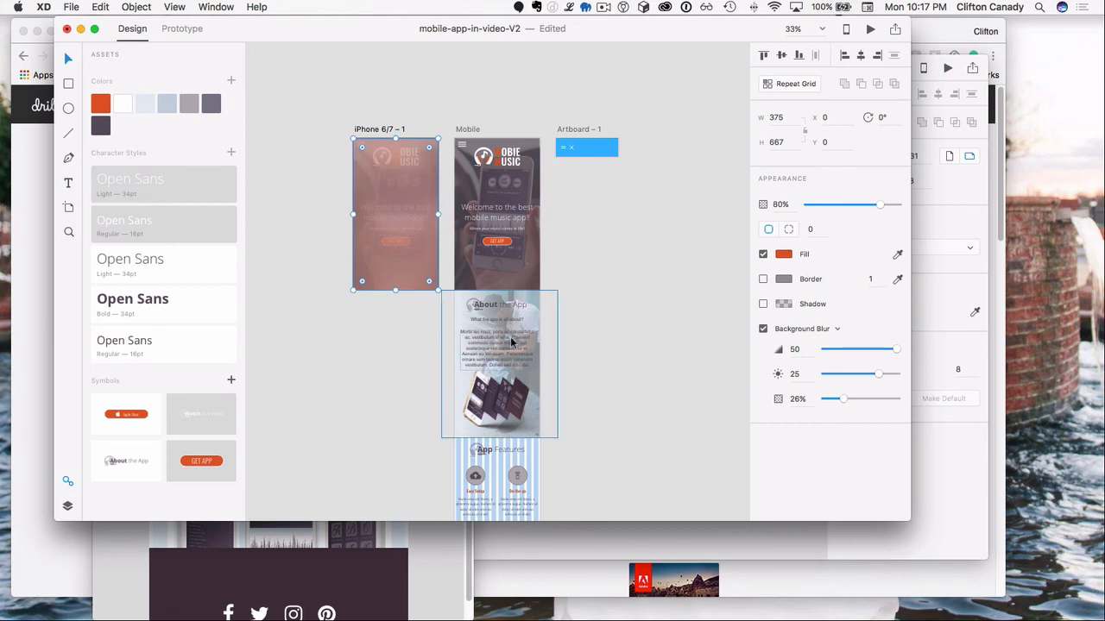
{"action": "left_click", "coordinate": [369, 325]}
{"action": "left_click", "coordinate": [106, 104]}
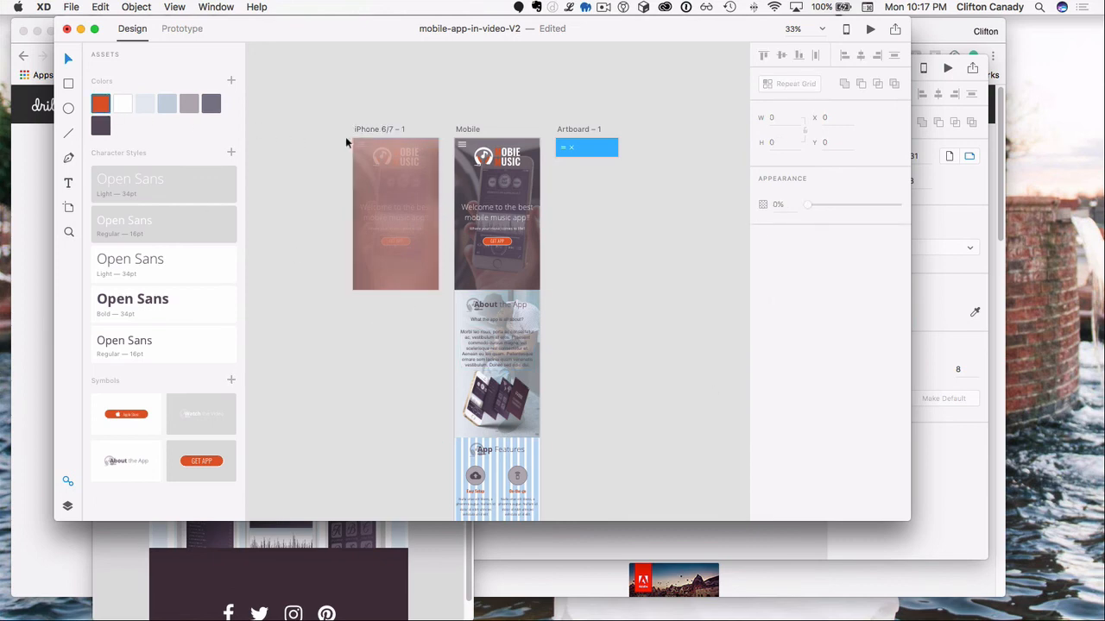
{"action": "left_click_drag", "start_coordinate": [346, 139], "coordinate": [439, 290]}
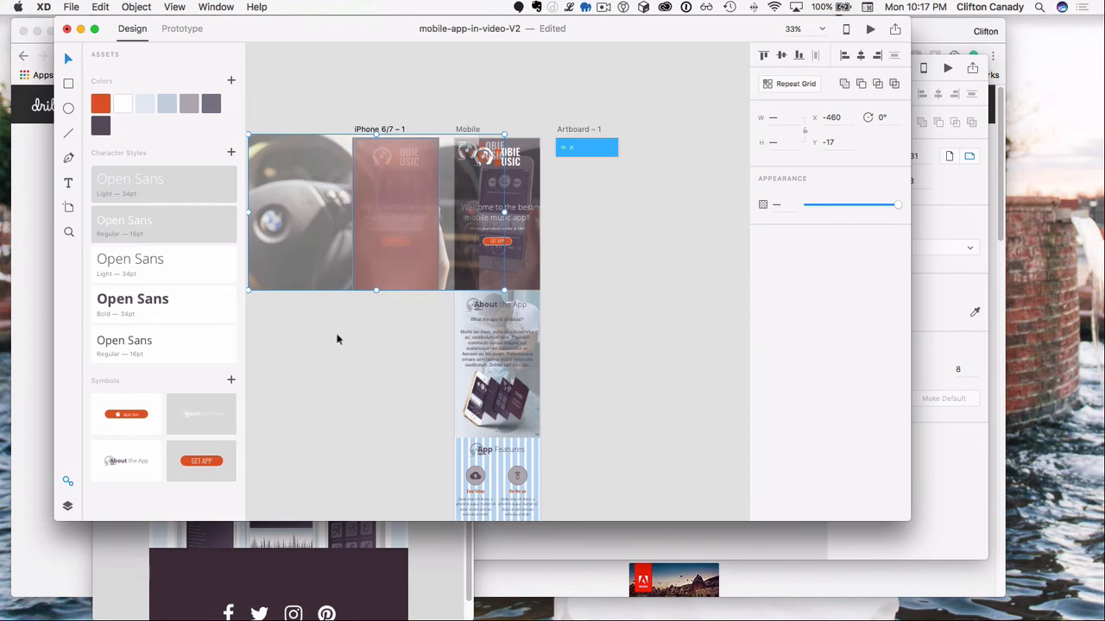
{"action": "key", "text": "Delete"}
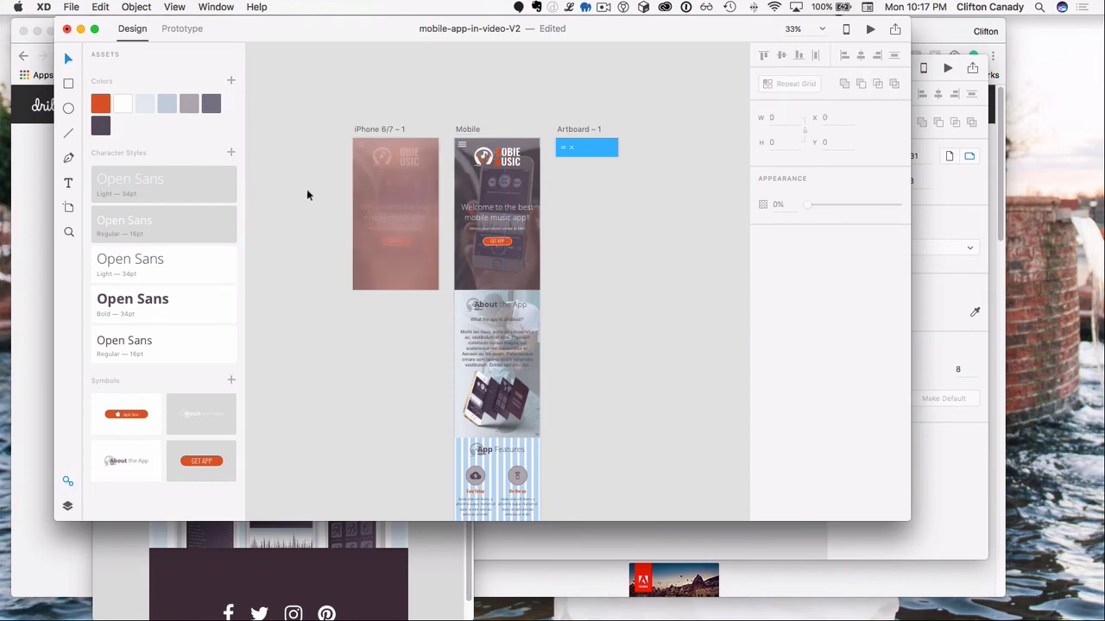
Step: Turn off the orange rectangle's background blur and set its opacity to 70%
{"action": "left_click", "coordinate": [393, 191]}
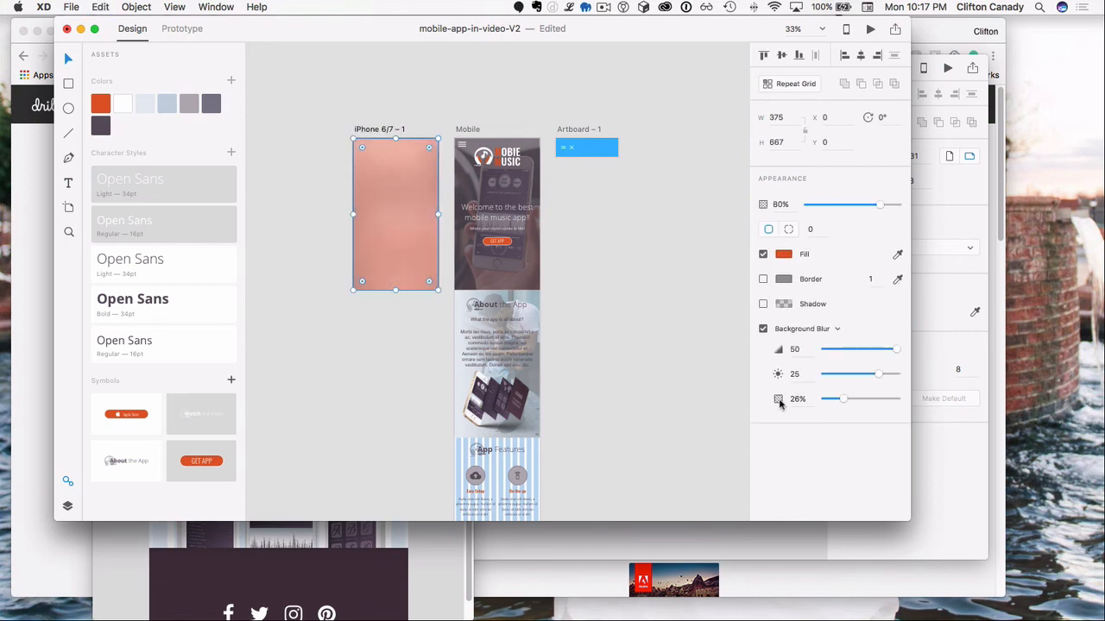
{"action": "left_click", "coordinate": [763, 329]}
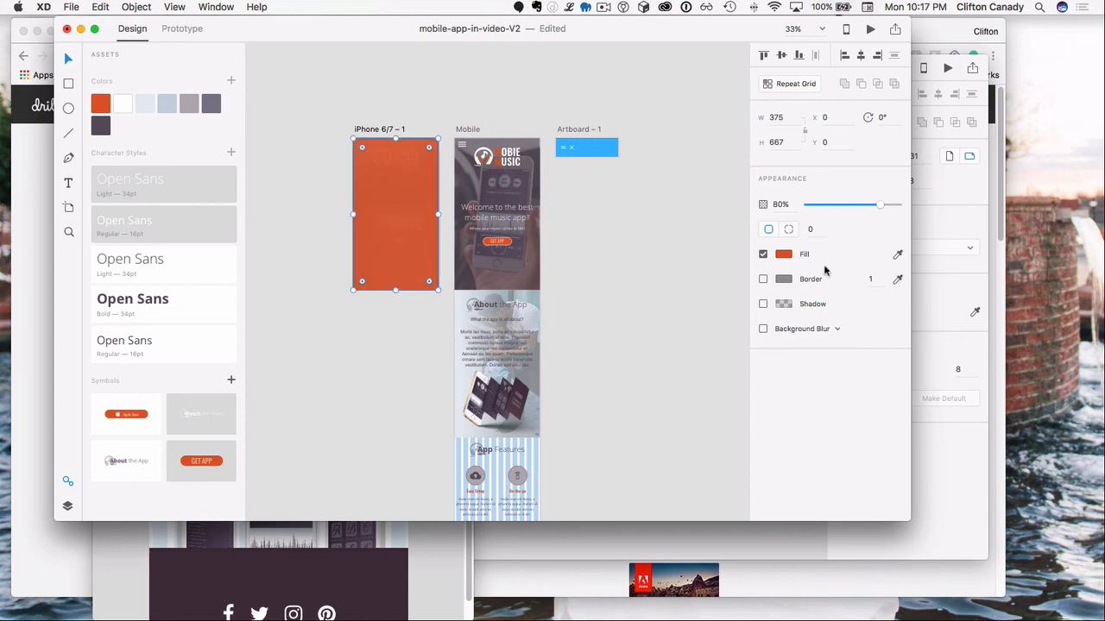
{"action": "left_click_drag", "start_coordinate": [879, 204], "coordinate": [844, 198]}
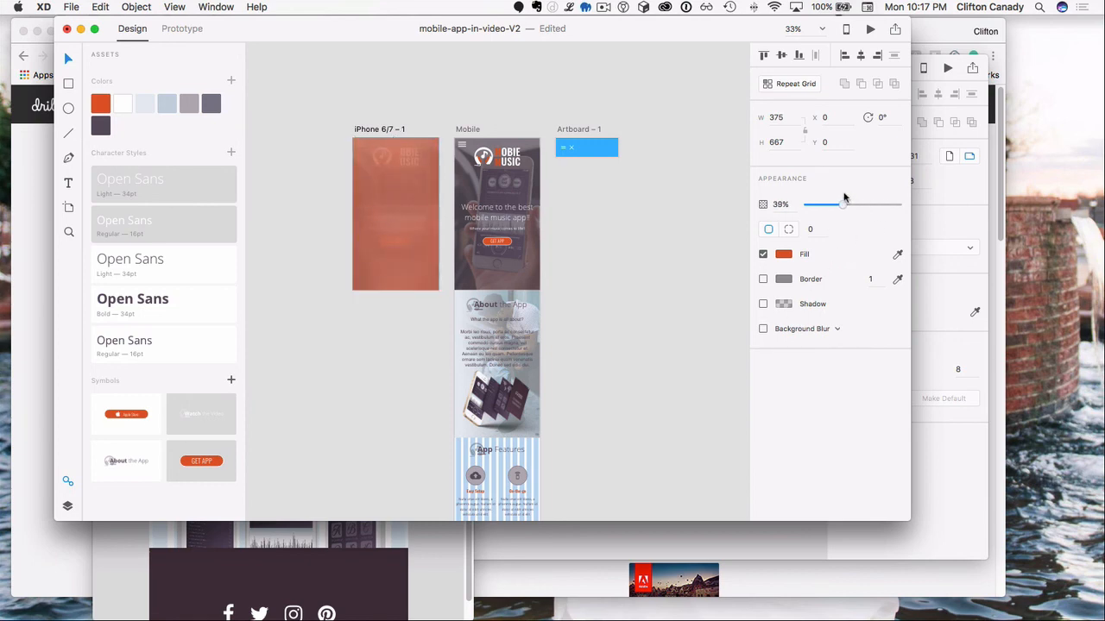
{"action": "left_click", "coordinate": [302, 211]}
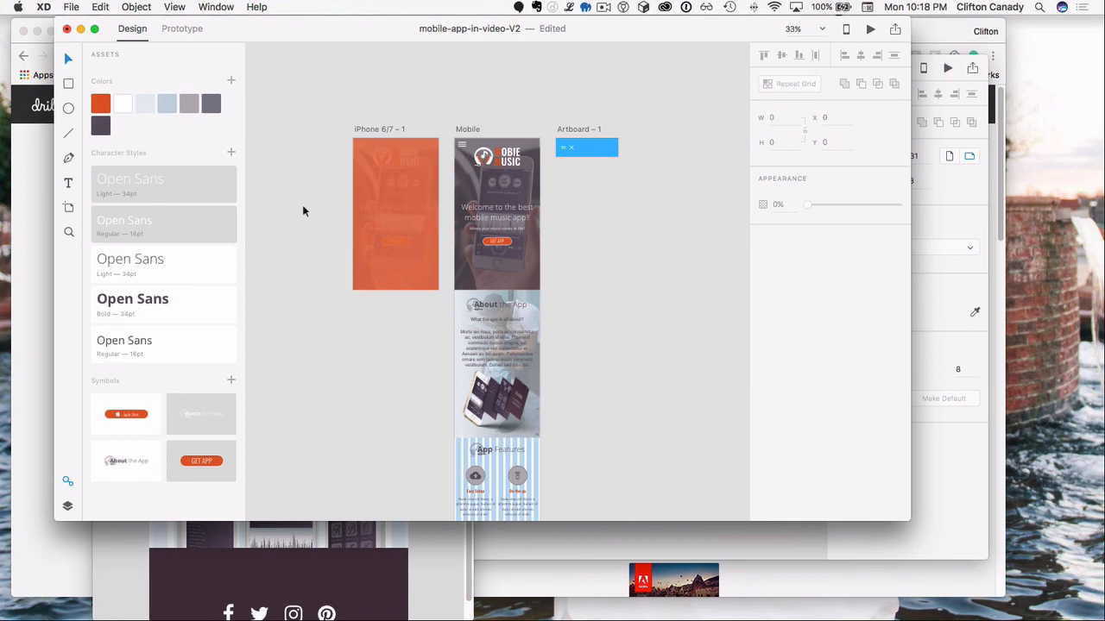
{"action": "key", "text": "super+equal"}
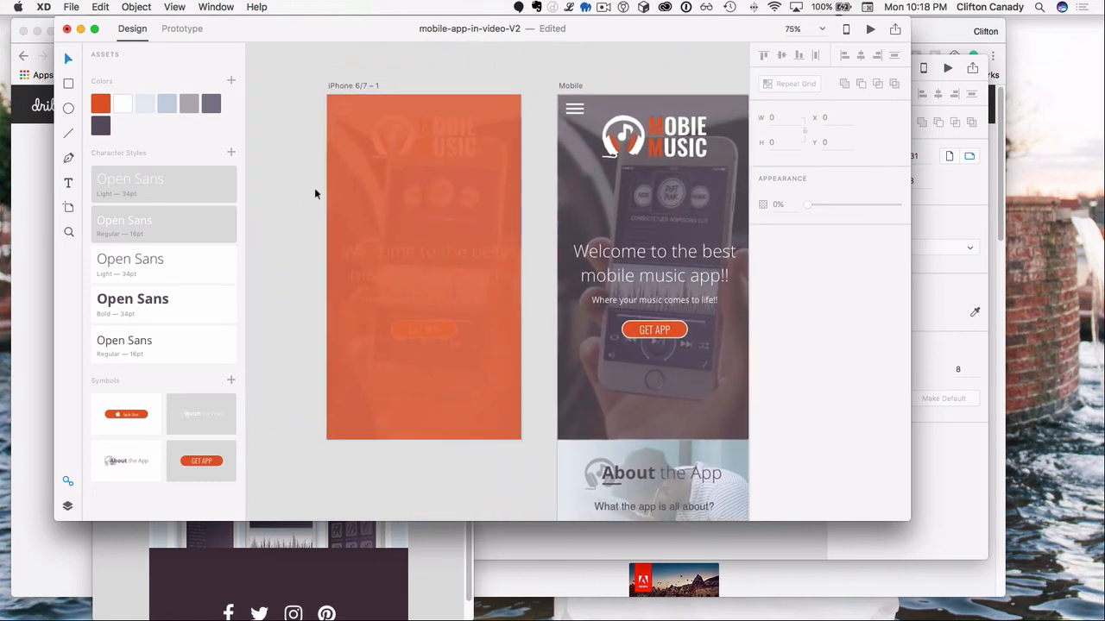
{"action": "left_click", "coordinate": [495, 245]}
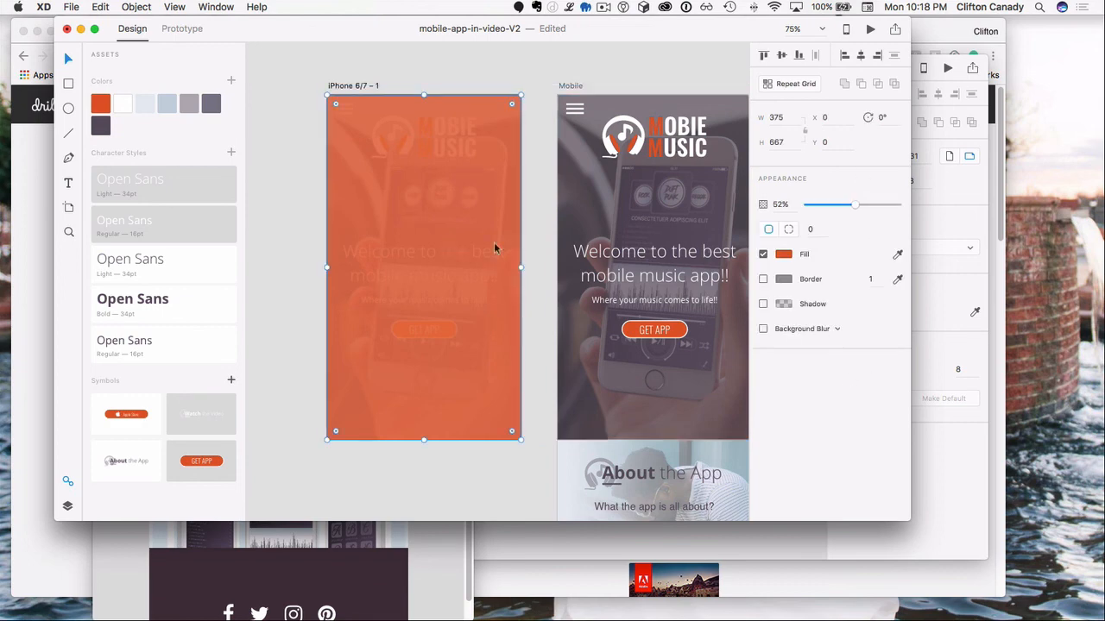
{"action": "left_click_drag", "start_coordinate": [846, 206], "coordinate": [869, 211]}
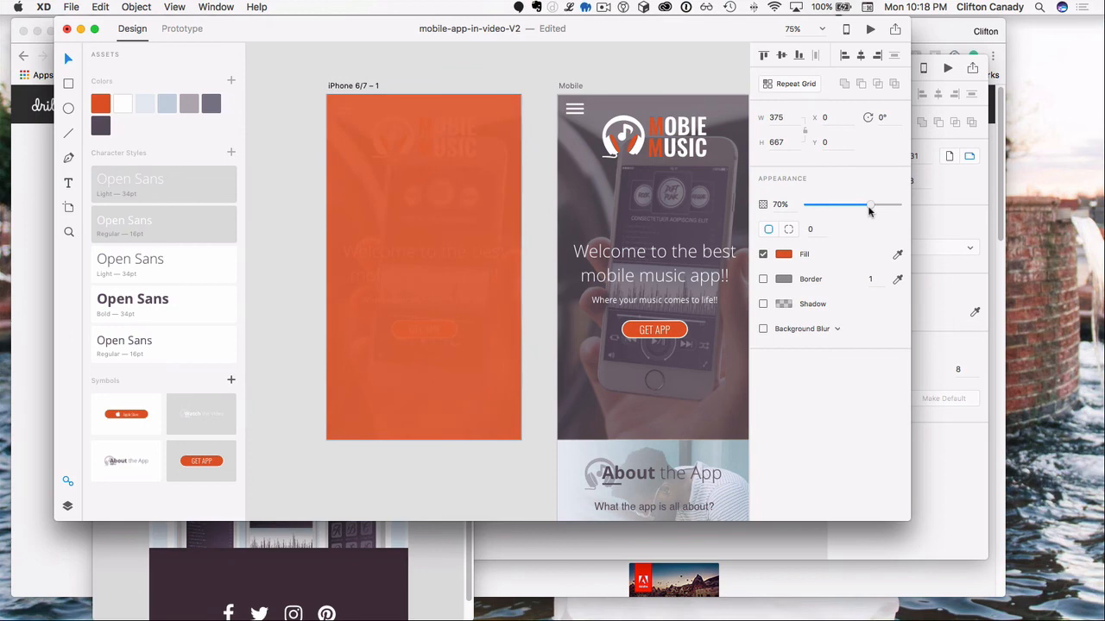
{"action": "left_click", "coordinate": [276, 176]}
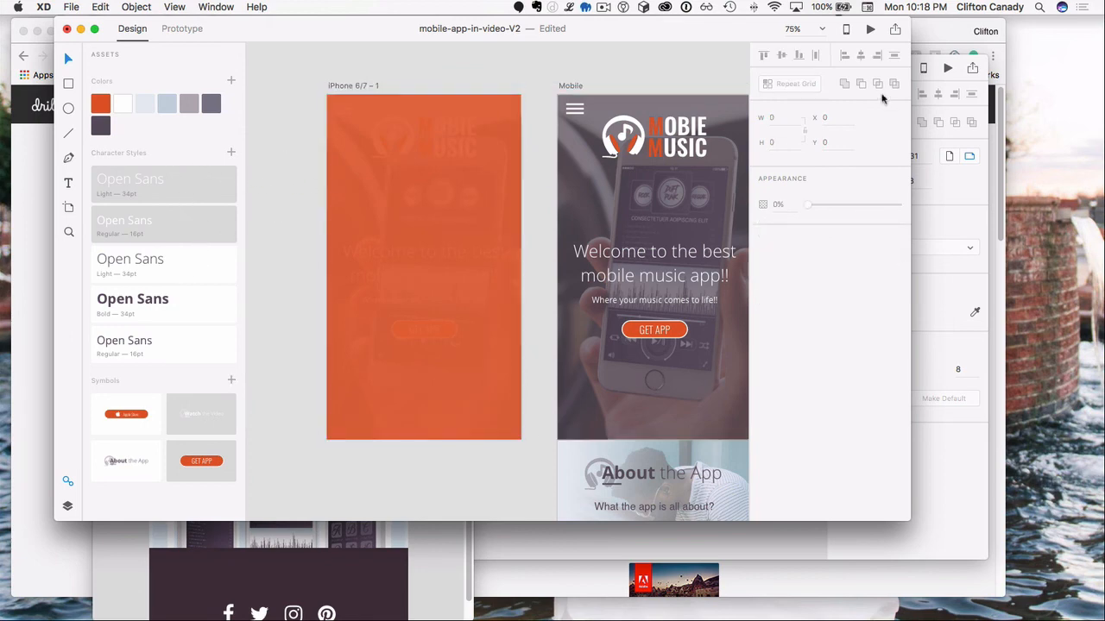
Step: Copy the white X icon from Artboard – 1 and paste it into the iPhone 6/7 artboard
{"action": "scroll", "coordinate": [580, 179], "scroll_direction": "right", "scroll_amount": 5}
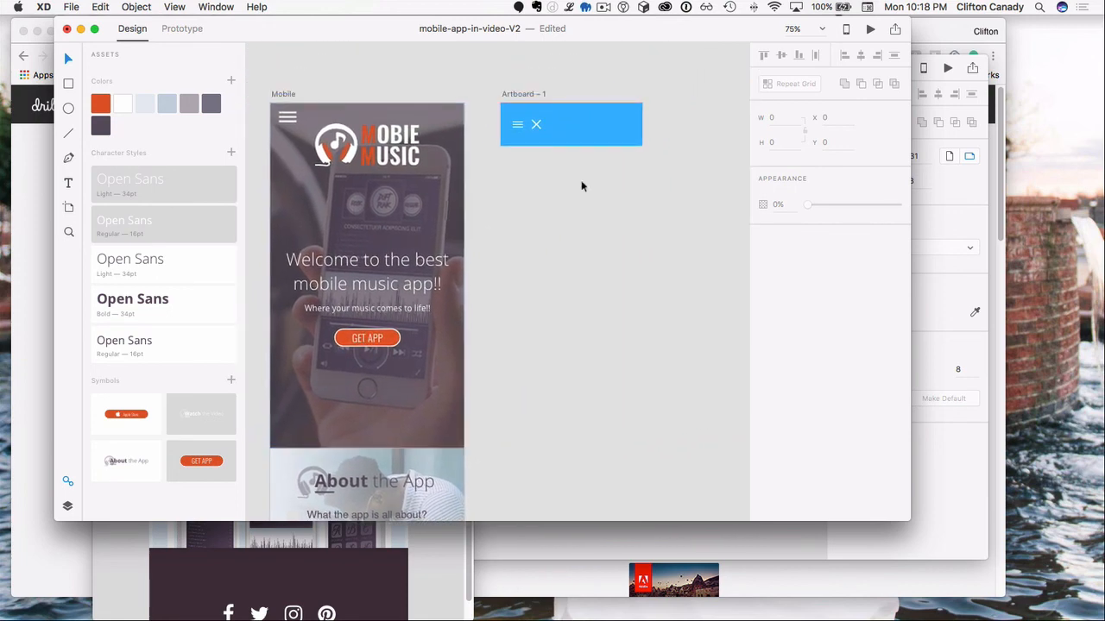
{"action": "left_click", "coordinate": [540, 128]}
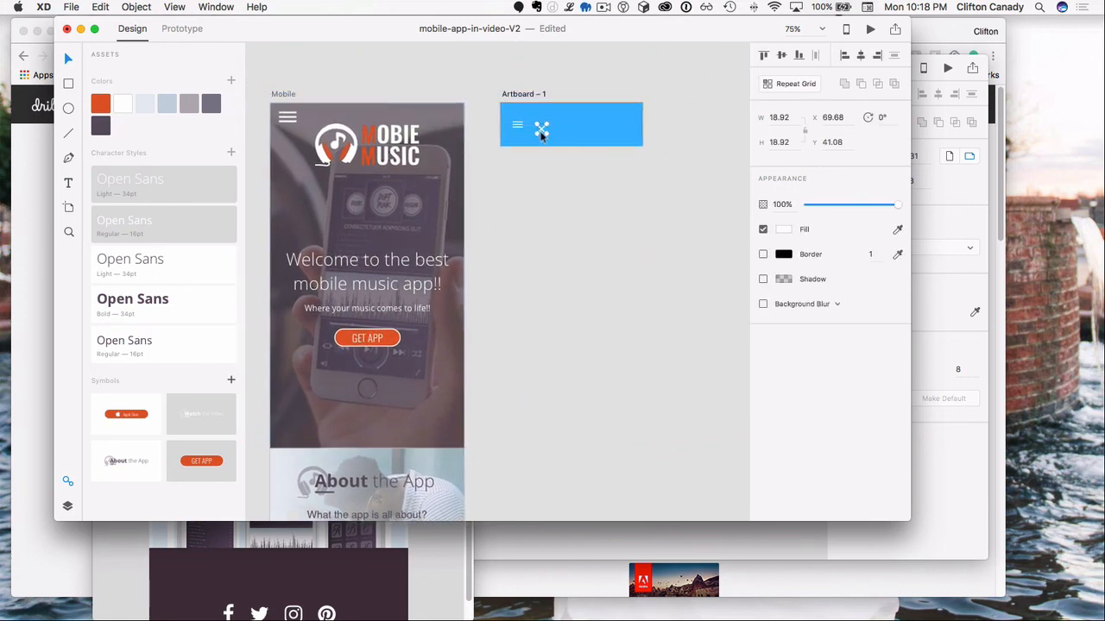
{"action": "left_click", "coordinate": [475, 80]}
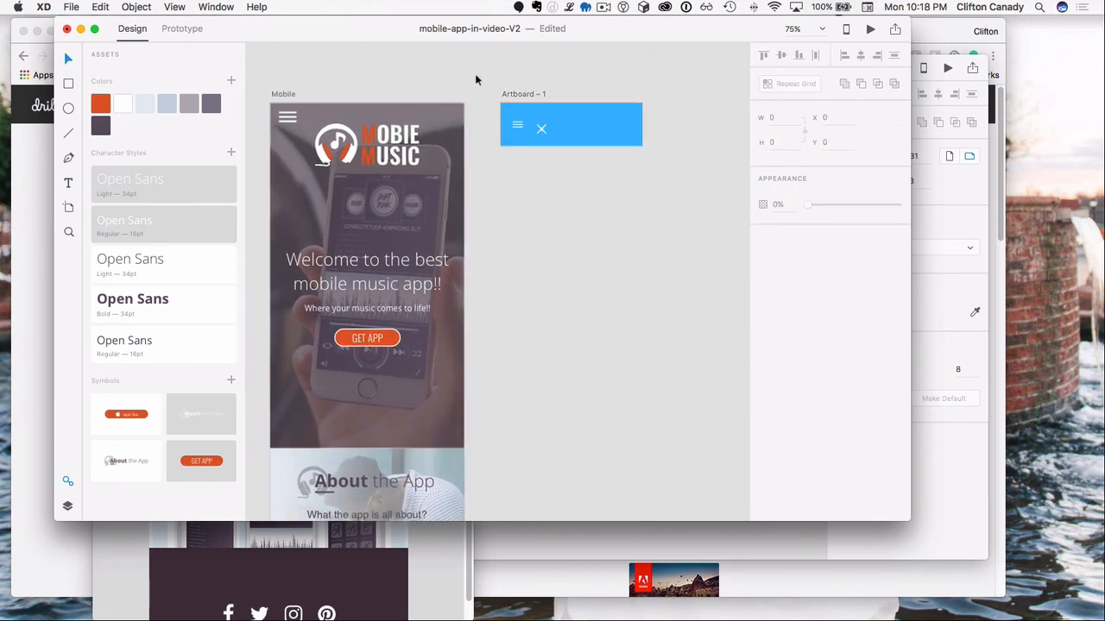
{"action": "left_click_drag", "start_coordinate": [591, 208], "coordinate": [535, 131]}
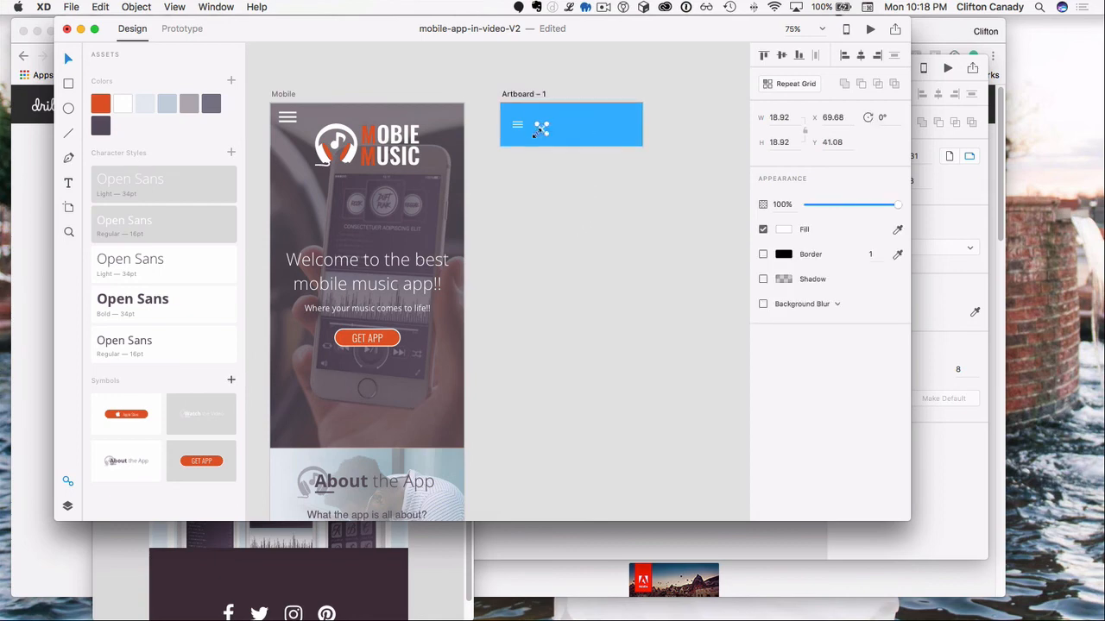
{"action": "key", "text": "super+c"}
{"action": "left_click", "coordinate": [375, 72]}
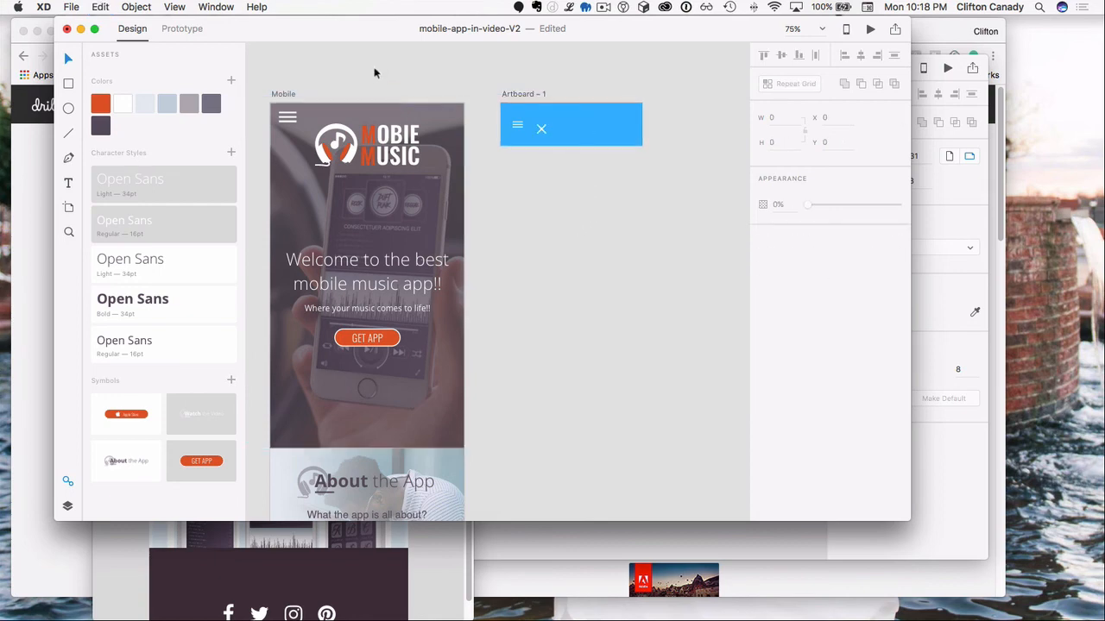
{"action": "scroll", "coordinate": [375, 72], "scroll_direction": "left", "scroll_amount": 5}
{"action": "scroll", "coordinate": [374, 72], "scroll_direction": "left", "scroll_amount": 5}
{"action": "scroll", "coordinate": [373, 73], "scroll_direction": "right", "scroll_amount": 1}
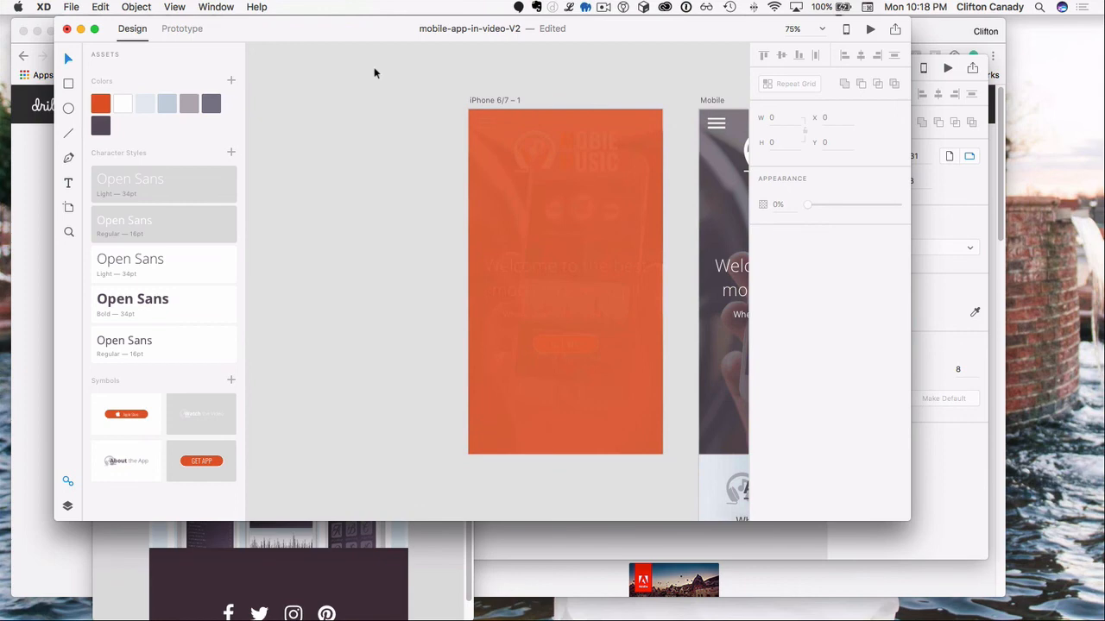
{"action": "key", "text": "super+v"}
{"action": "left_click", "coordinate": [424, 301]}
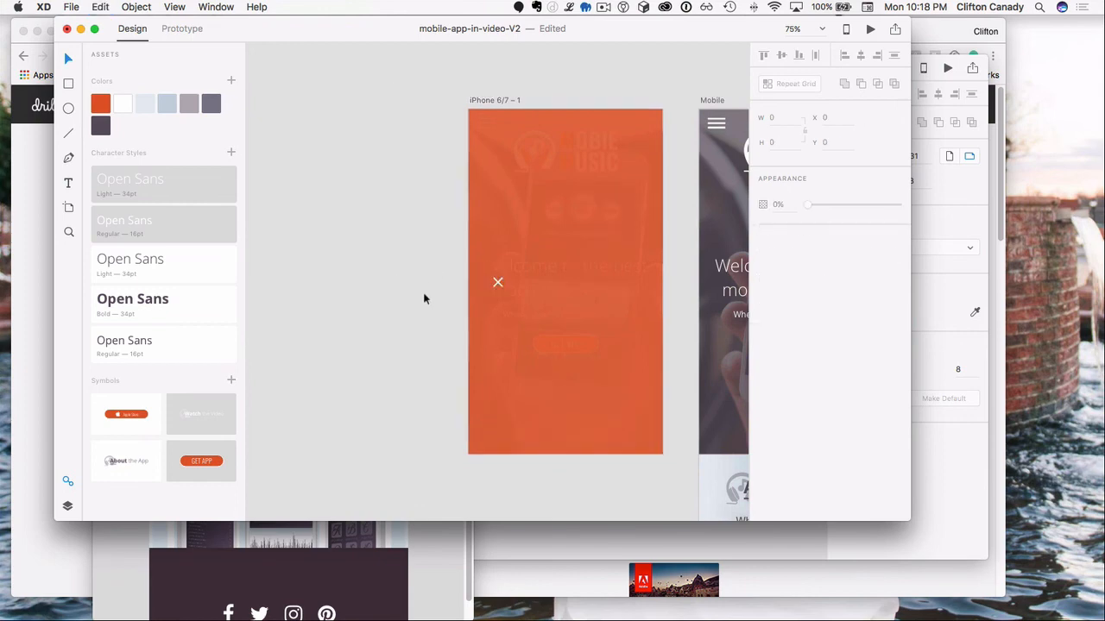
Step: Move the pasted X icon to X 15.68, Y 18.08 in the orange screen's upper-left corner and enlarge it
{"action": "left_click", "coordinate": [497, 282]}
{"action": "left_click_drag", "start_coordinate": [498, 283], "coordinate": [493, 133]}
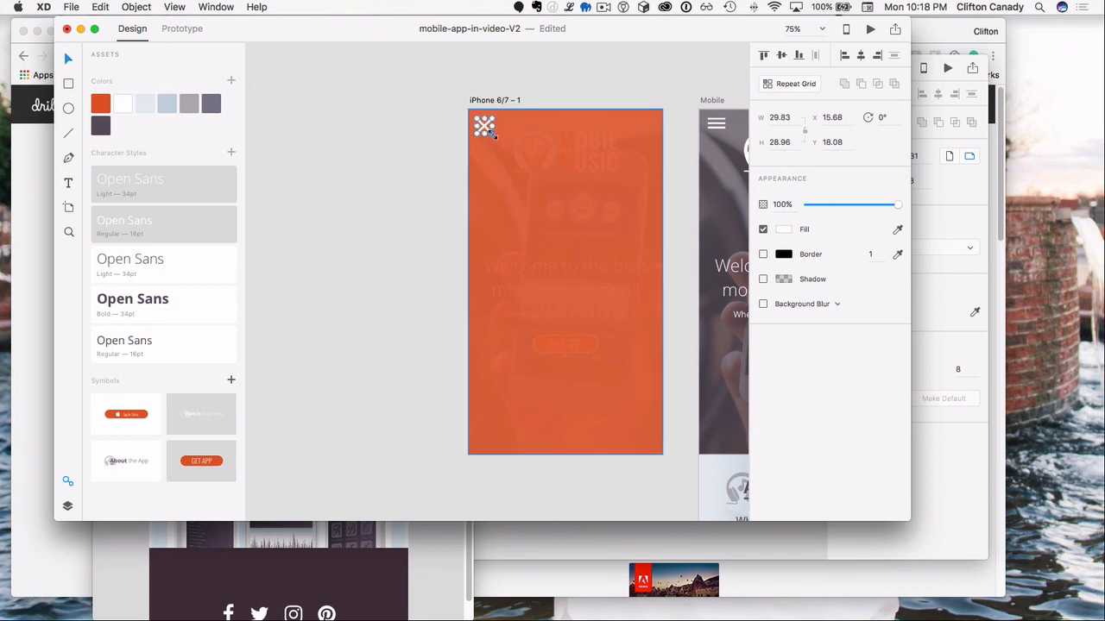
{"action": "key", "text": "super+z"}
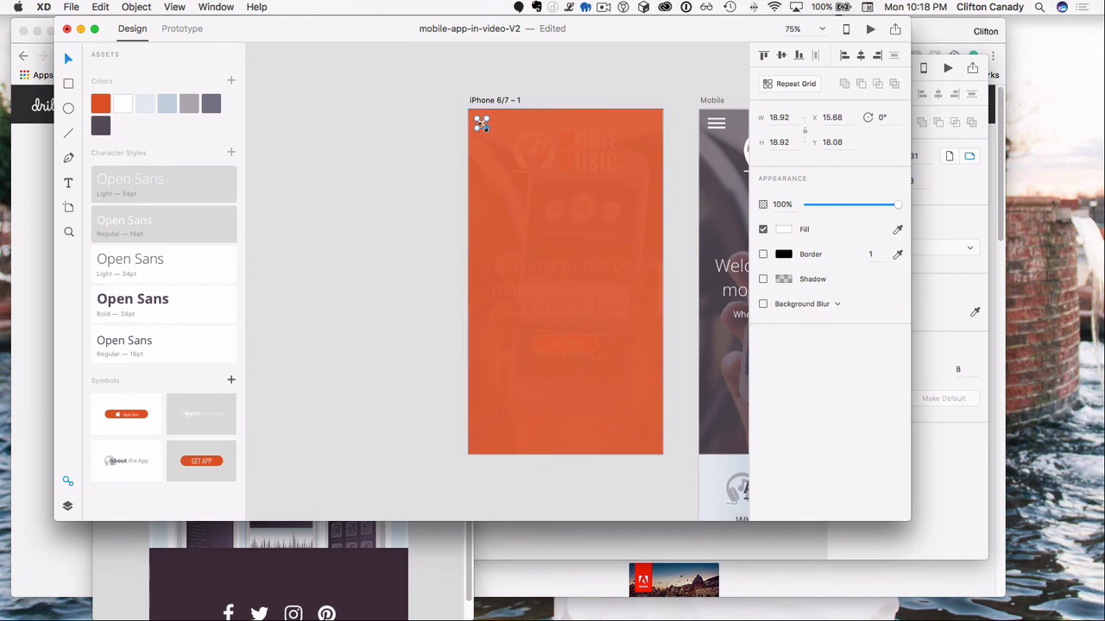
{"action": "left_click_drag", "start_coordinate": [485, 127], "coordinate": [490, 133]}
{"action": "left_click", "coordinate": [393, 136]}
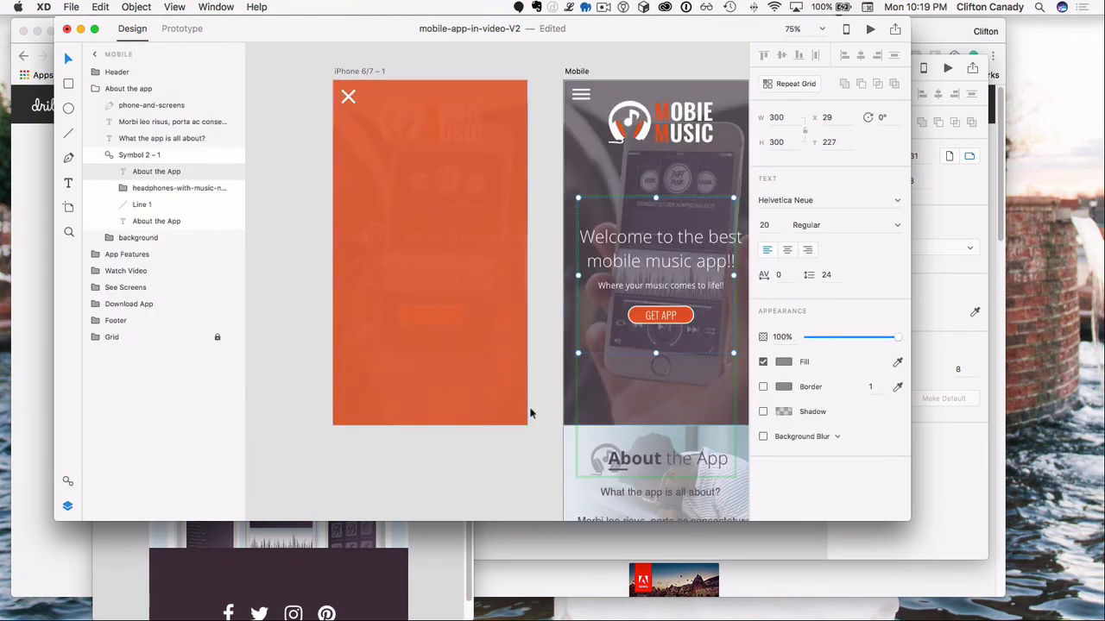
Step: Paste the "About the App" text onto the orange screen and apply the white Open Sans Light 34pt character style
{"action": "left_click", "coordinate": [408, 214]}
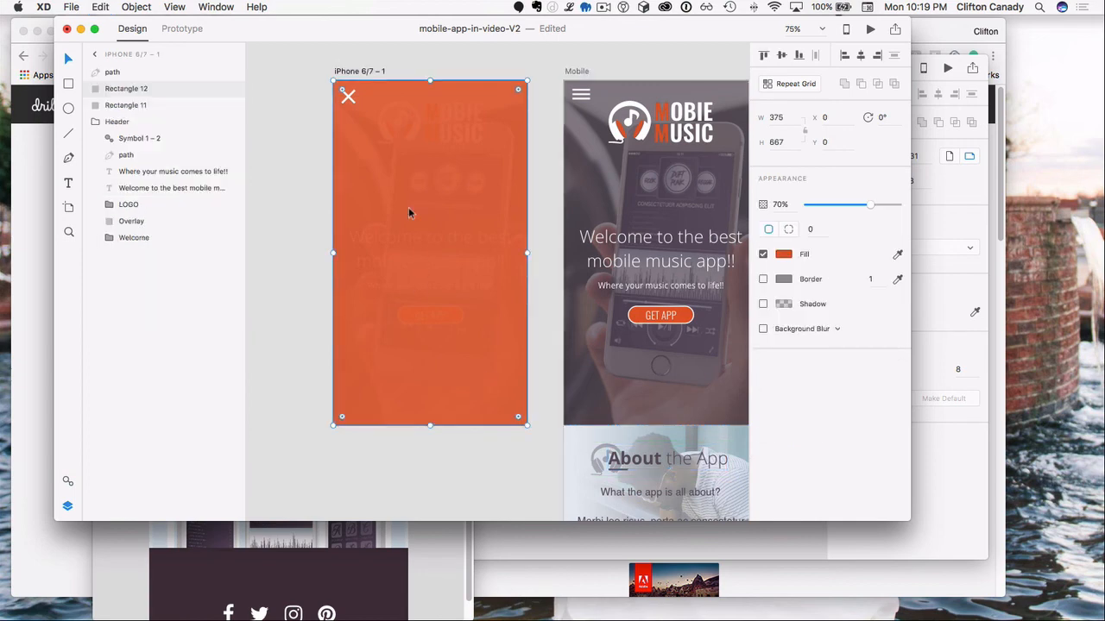
{"action": "key", "text": "super+v"}
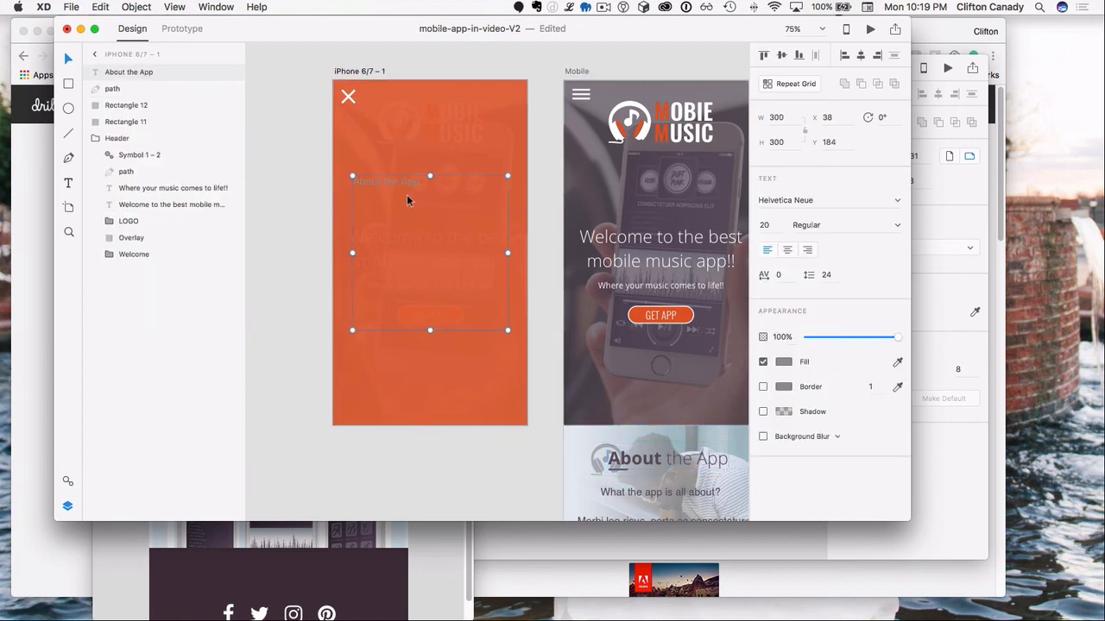
{"action": "left_click", "coordinate": [69, 480]}
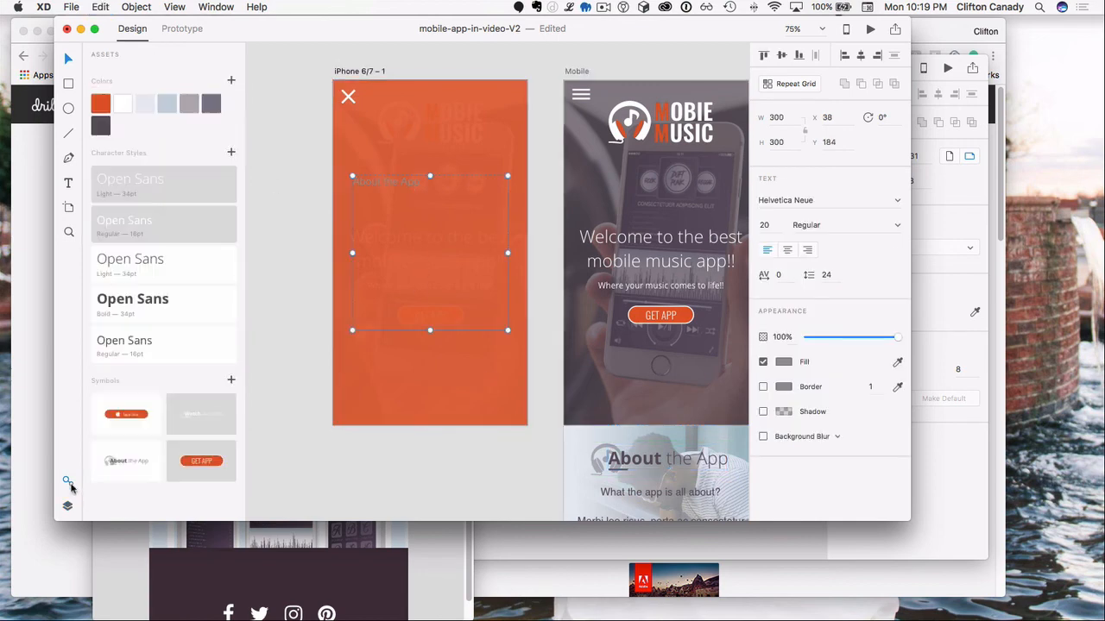
{"action": "left_click", "coordinate": [127, 223]}
{"action": "left_click", "coordinate": [129, 186]}
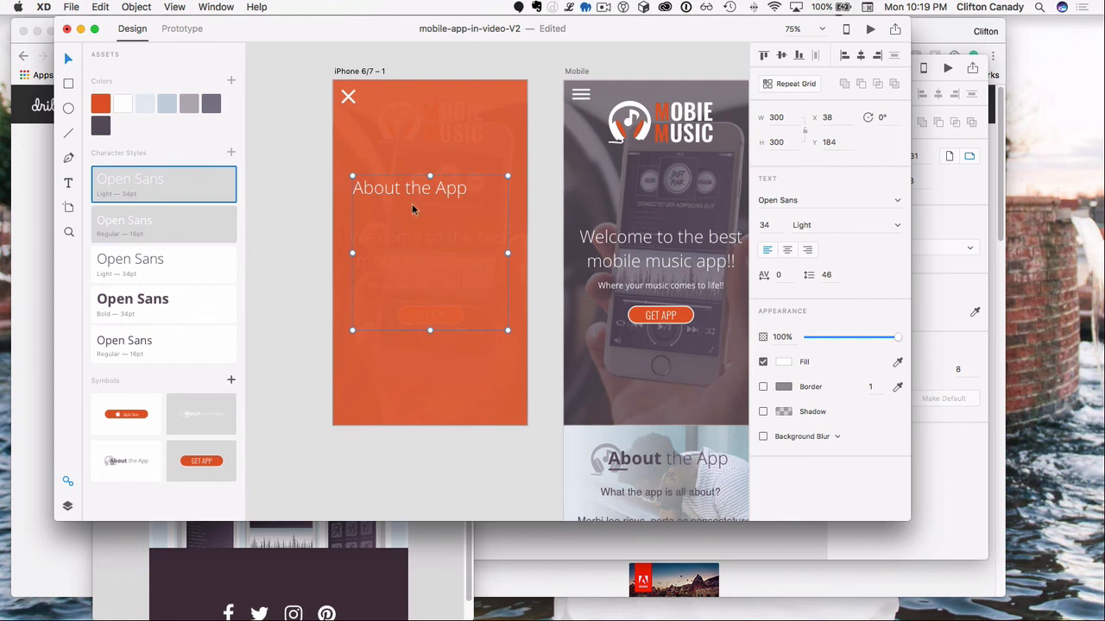
Step: Shrink the "About the App" text box to 224 by 48 and place it at X 76, Y 60
{"action": "left_click_drag", "start_coordinate": [431, 330], "coordinate": [421, 204]}
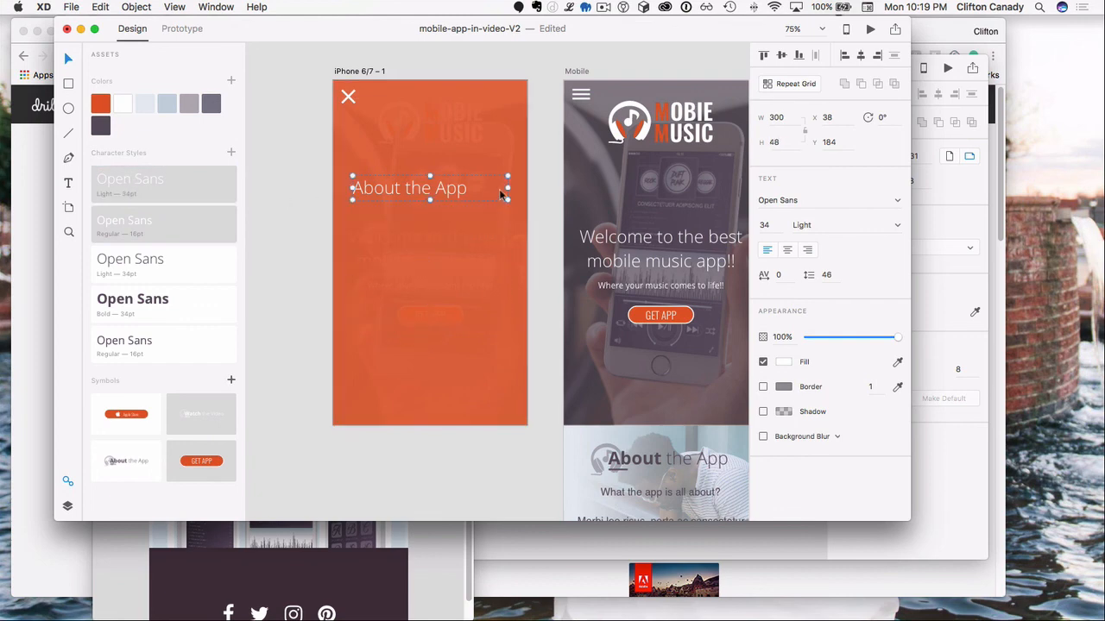
{"action": "left_click_drag", "start_coordinate": [509, 187], "coordinate": [429, 138]}
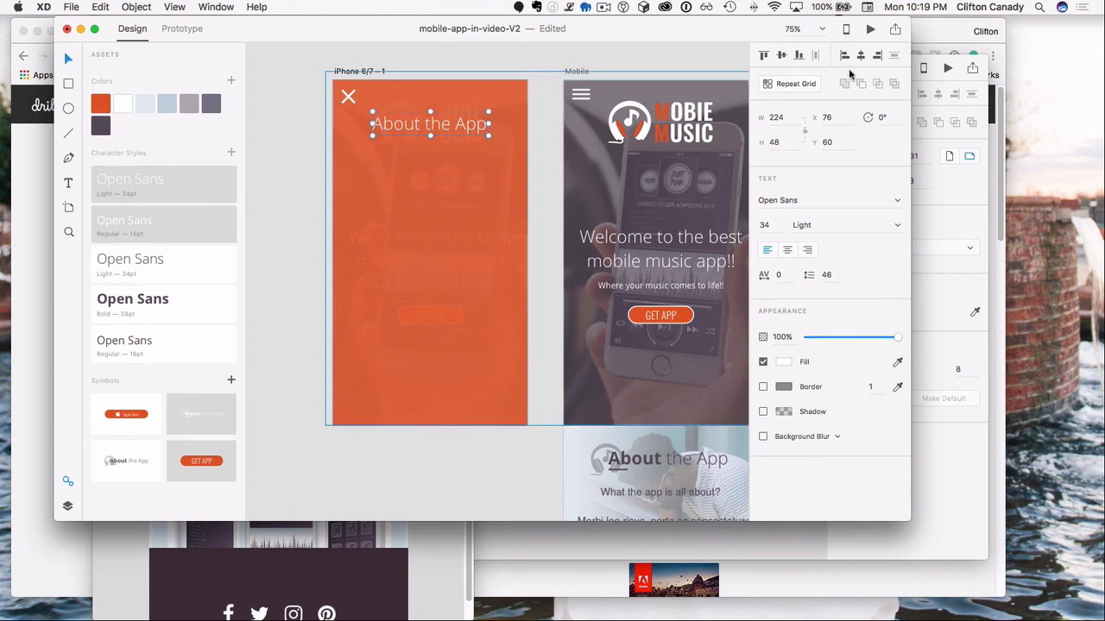
Step: Turn the "About the App" text into a repeat grid and extend it down to seven entries, 452 high
{"action": "left_click", "coordinate": [786, 84]}
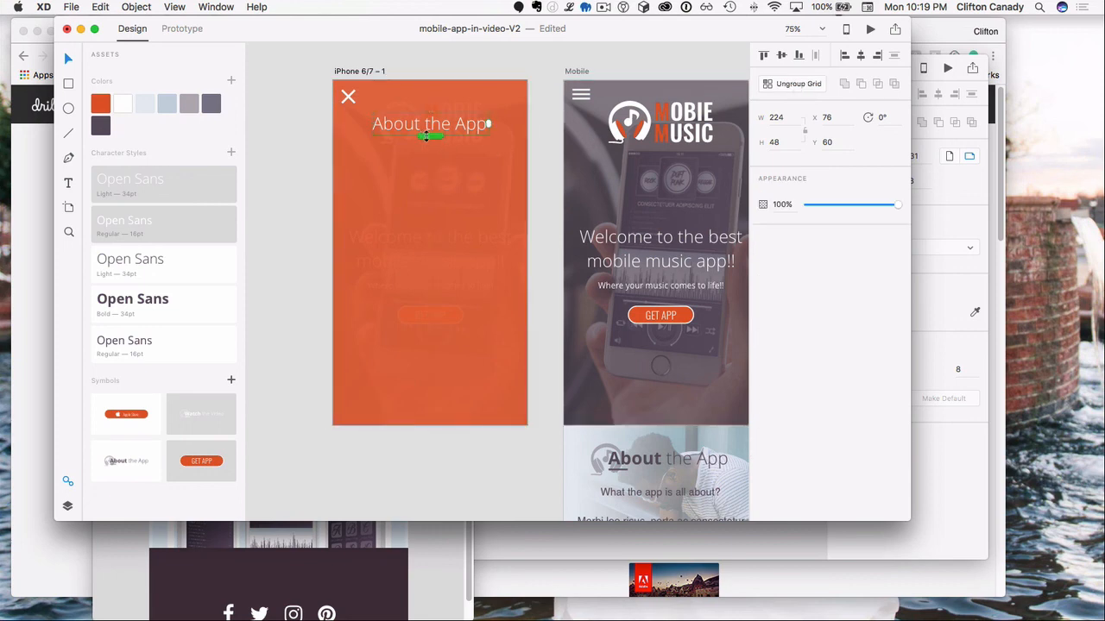
{"action": "left_click_drag", "start_coordinate": [430, 136], "coordinate": [447, 344]}
{"action": "scroll", "coordinate": [653, 383], "scroll_direction": "down", "scroll_amount": 5}
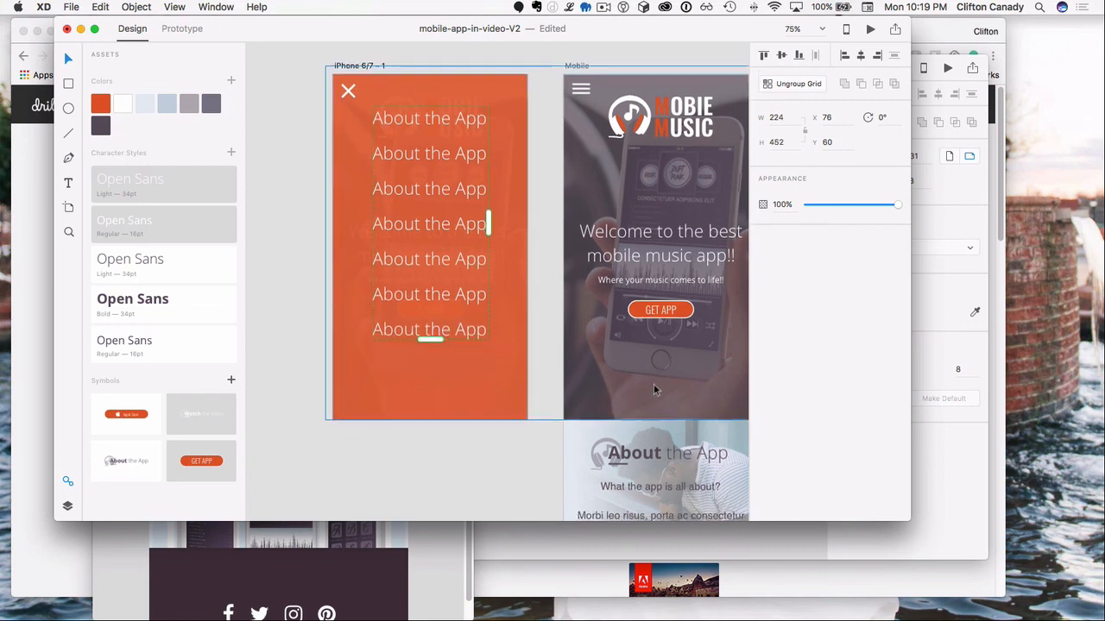
{"action": "scroll", "coordinate": [652, 385], "scroll_direction": "down", "scroll_amount": 10}
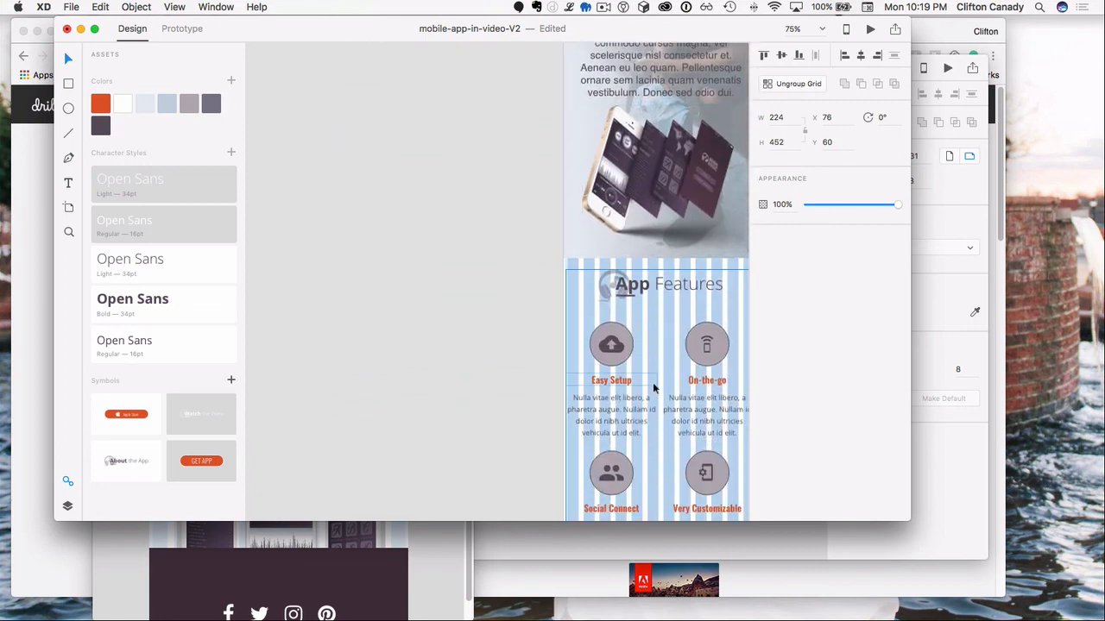
{"action": "scroll", "coordinate": [654, 386], "scroll_direction": "down", "scroll_amount": 5}
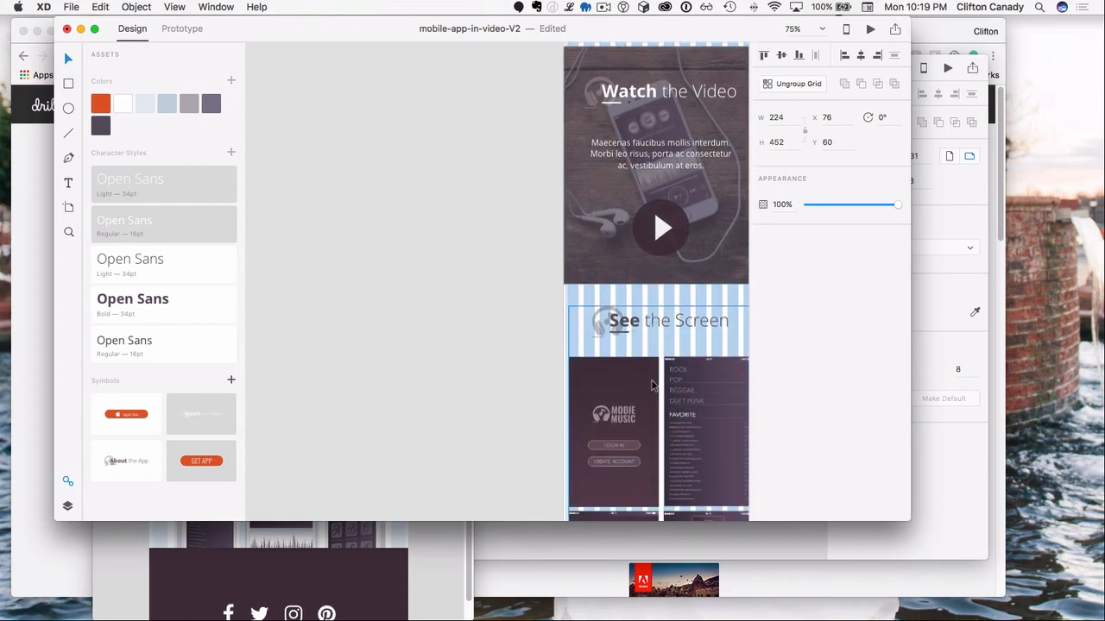
{"action": "scroll", "coordinate": [653, 386], "scroll_direction": "down", "scroll_amount": 4}
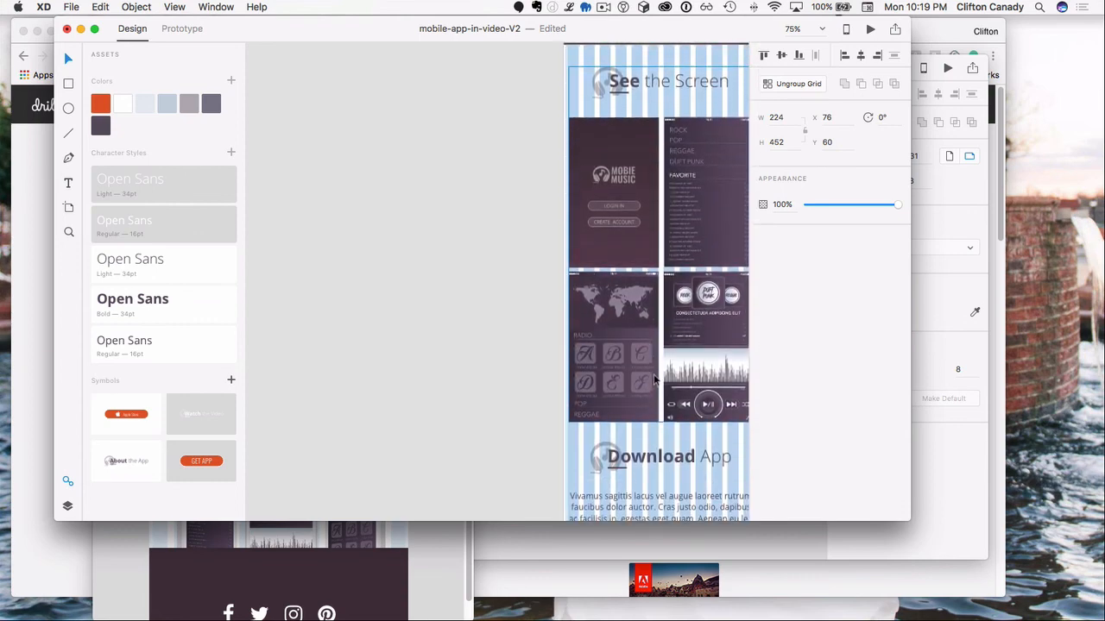
Step: Review the section headings on the Mobile artboard, from About the App through App Features, Watch the Video, See the Screen and Download App
{"action": "scroll", "coordinate": [653, 380], "scroll_direction": "up", "scroll_amount": 4}
{"action": "scroll", "coordinate": [654, 379], "scroll_direction": "up", "scroll_amount": 10}
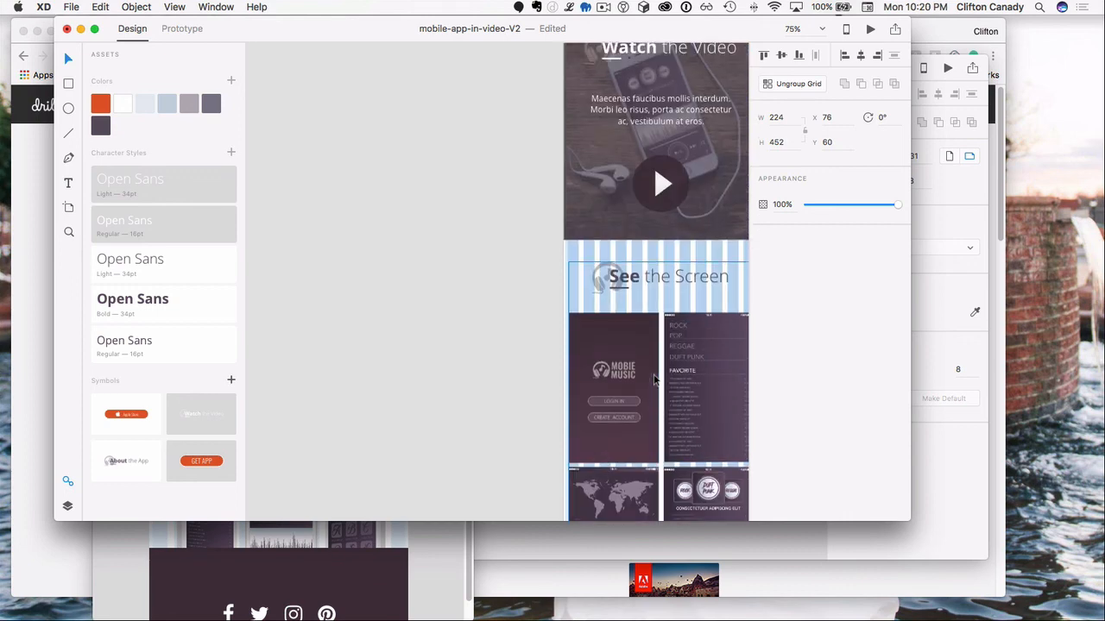
{"action": "scroll", "coordinate": [653, 379], "scroll_direction": "down", "scroll_amount": 1}
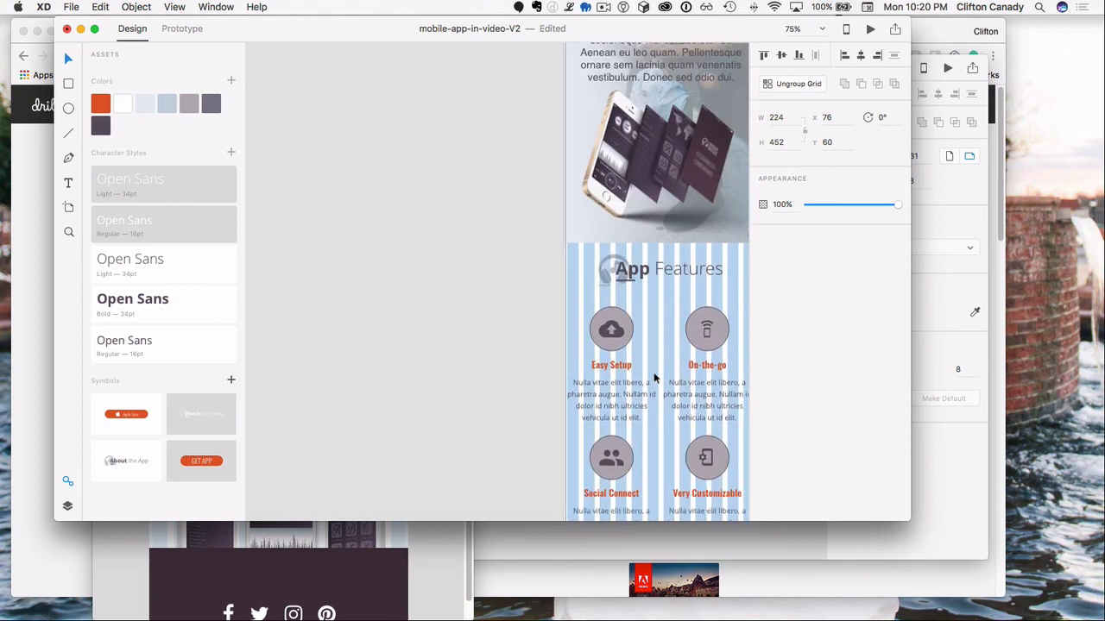
{"action": "scroll", "coordinate": [653, 374], "scroll_direction": "up", "scroll_amount": 4}
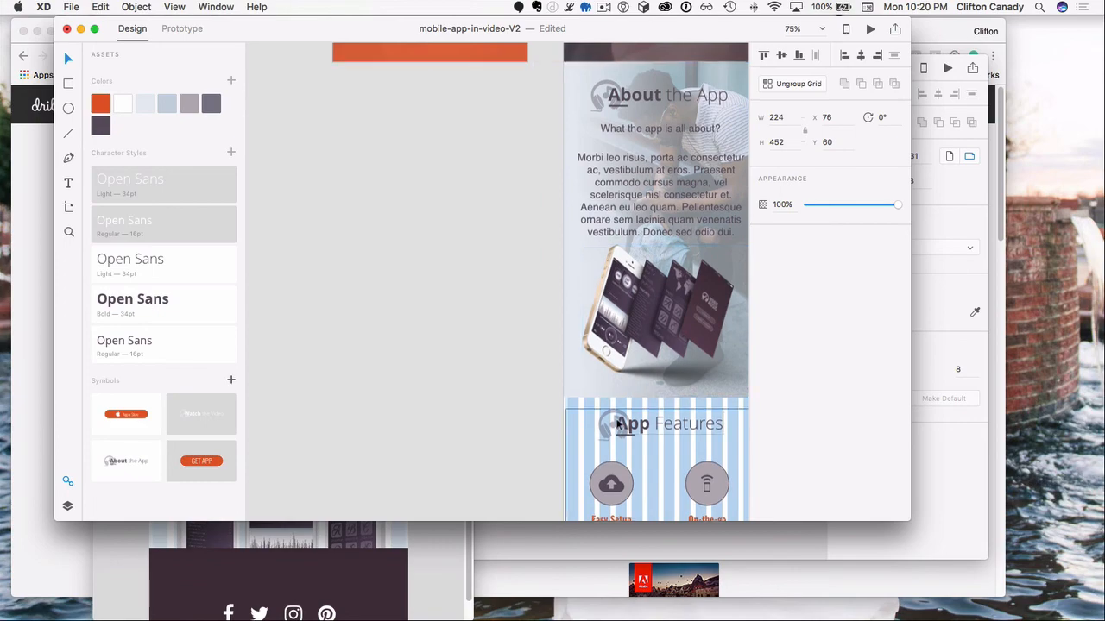
{"action": "scroll", "coordinate": [654, 280], "scroll_direction": "down", "scroll_amount": 16}
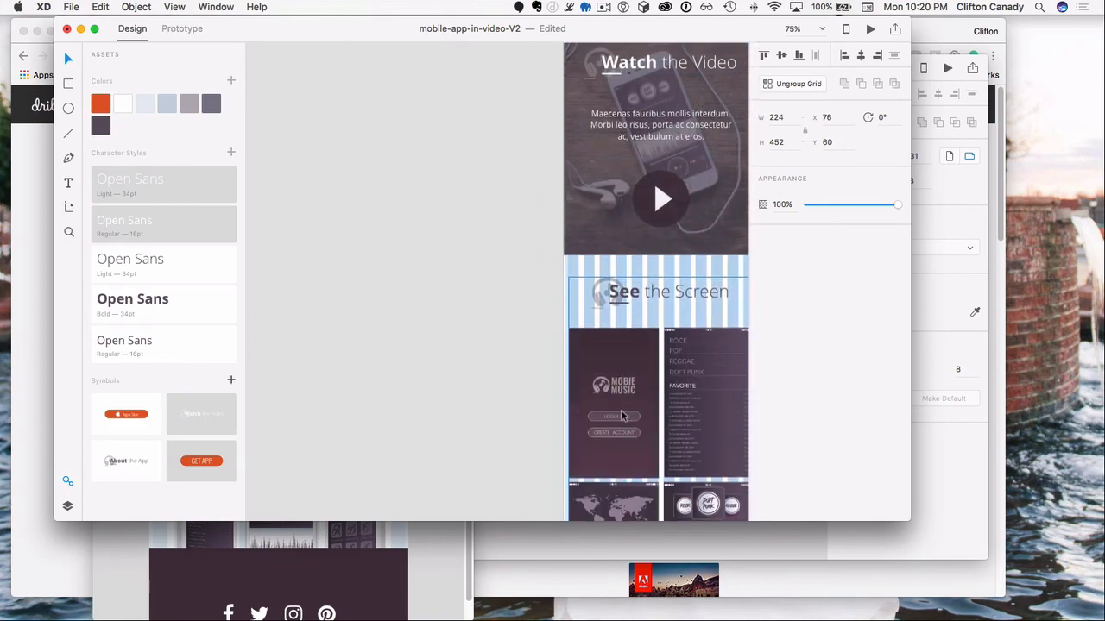
{"action": "scroll", "coordinate": [620, 410], "scroll_direction": "down", "scroll_amount": 8}
{"action": "scroll", "coordinate": [489, 387], "scroll_direction": "up", "scroll_amount": 12}
{"action": "scroll", "coordinate": [489, 387], "scroll_direction": "up", "scroll_amount": 10}
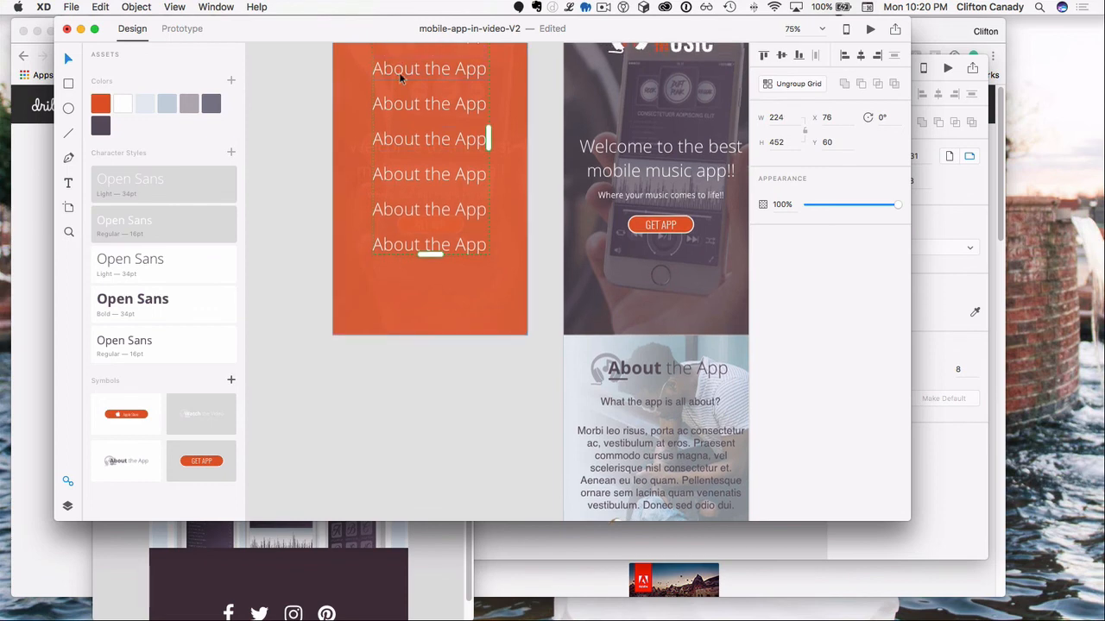
Step: Shorten the "About the App" repeat grid to five entries, widen its row spacing to 408 high overall, and centre it at X 76, Y 121
{"action": "scroll", "coordinate": [401, 74], "scroll_direction": "up", "scroll_amount": 2}
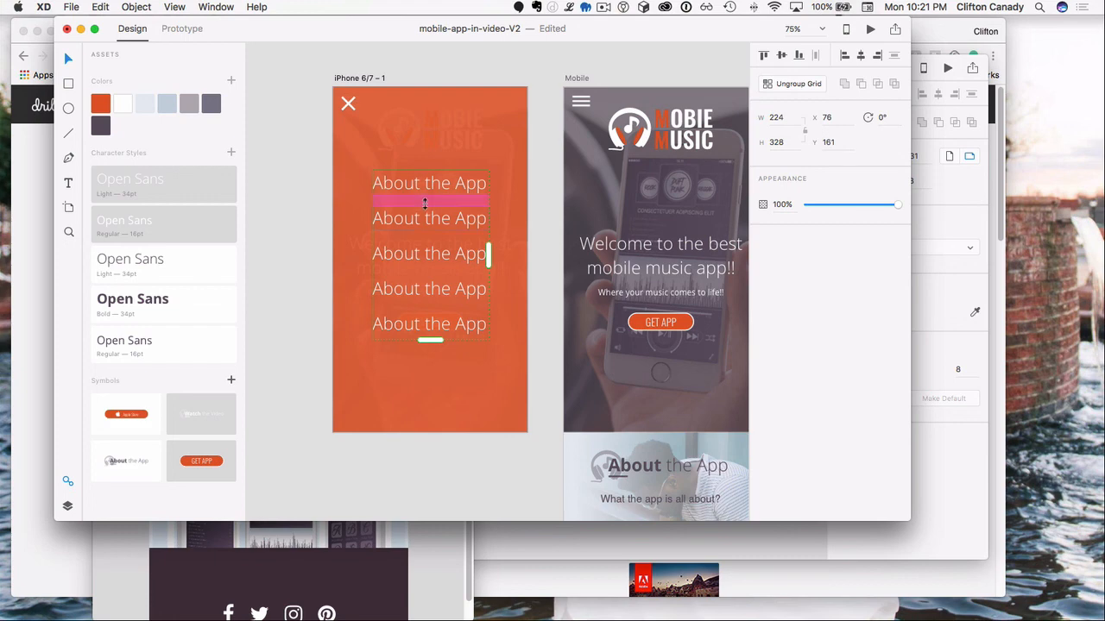
{"action": "left_click_drag", "start_coordinate": [423, 209], "coordinate": [413, 163]}
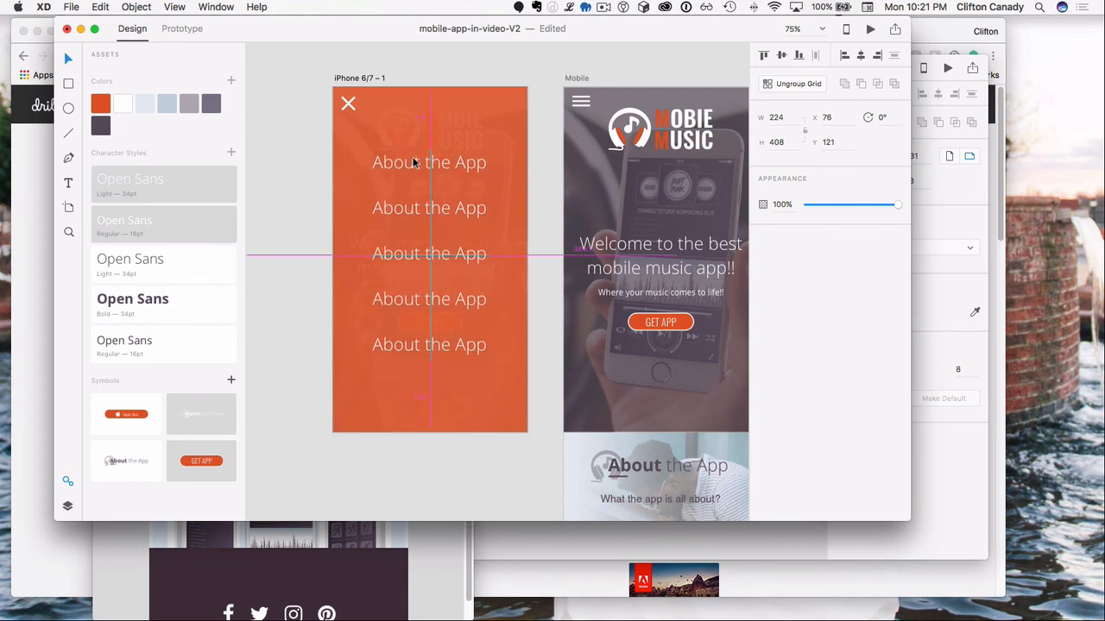
{"action": "left_click", "coordinate": [307, 183]}
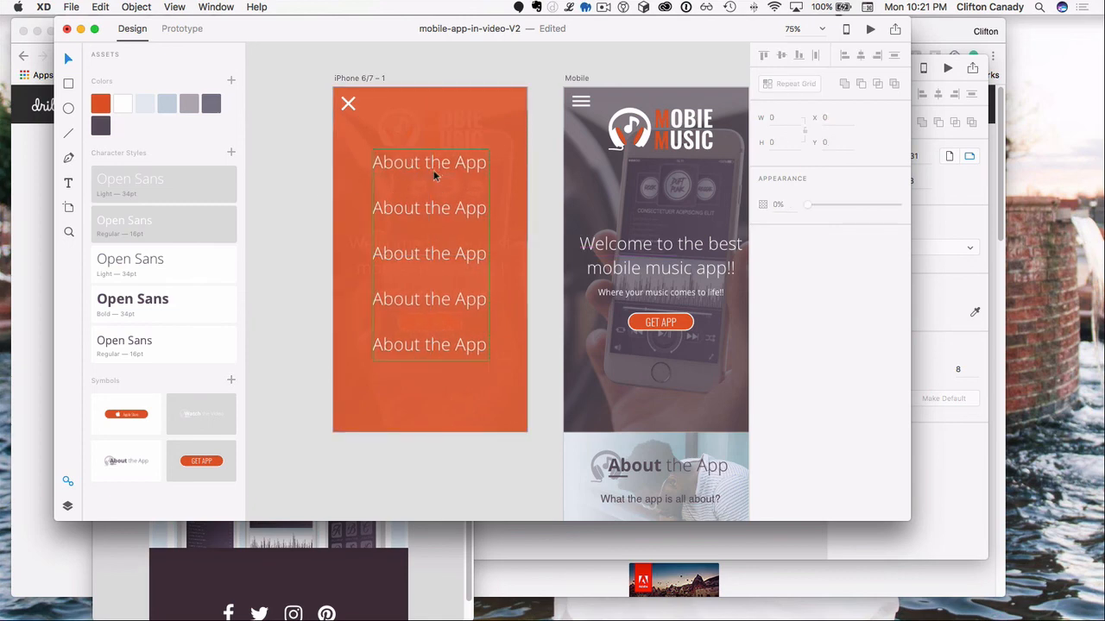
Step: Replace the second to fourth menu entries with "App Feature", "Watch Video" and "See Screens", and centre-align the menu text
{"action": "left_click", "coordinate": [427, 207]}
{"action": "double_click", "coordinate": [425, 208]}
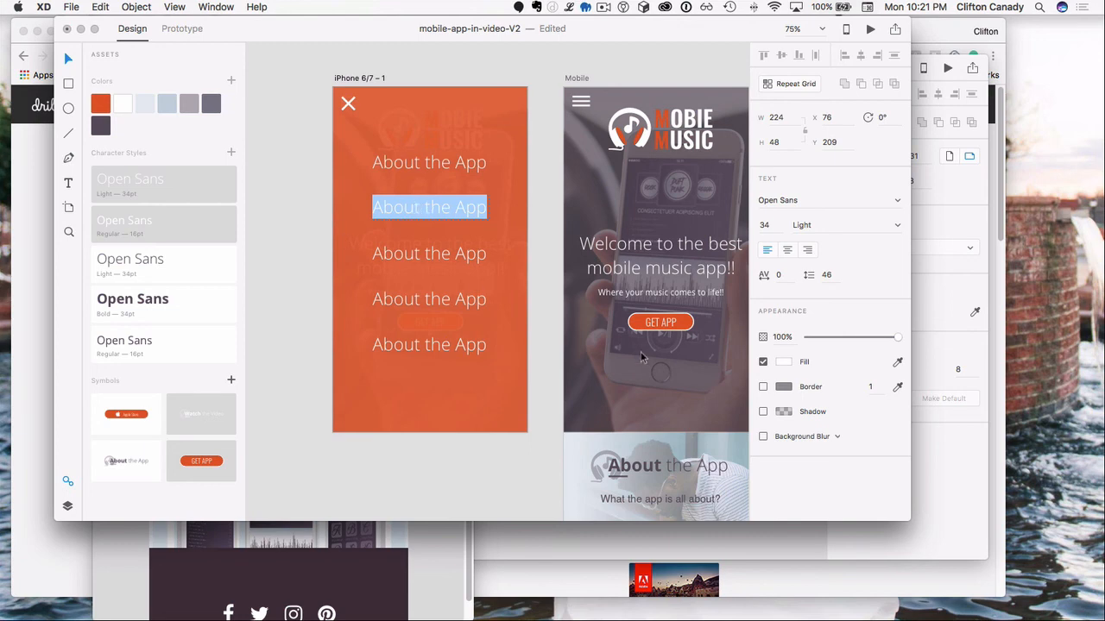
{"action": "key", "text": "Escape"}
{"action": "scroll", "coordinate": [556, 463], "scroll_direction": "down", "scroll_amount": 5}
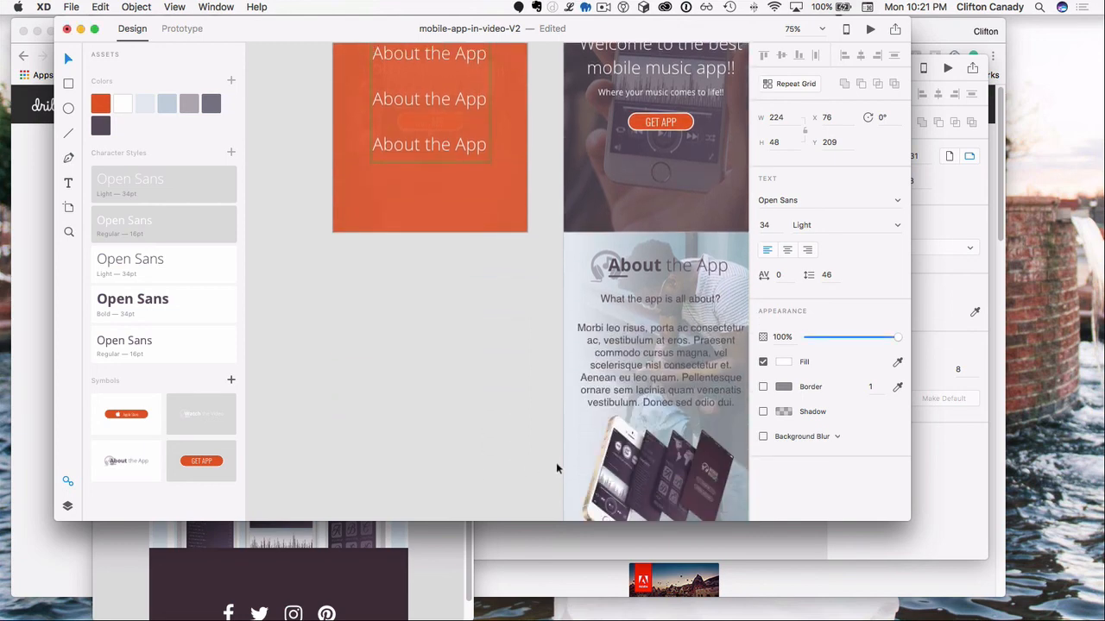
{"action": "scroll", "coordinate": [555, 461], "scroll_direction": "up", "scroll_amount": 5}
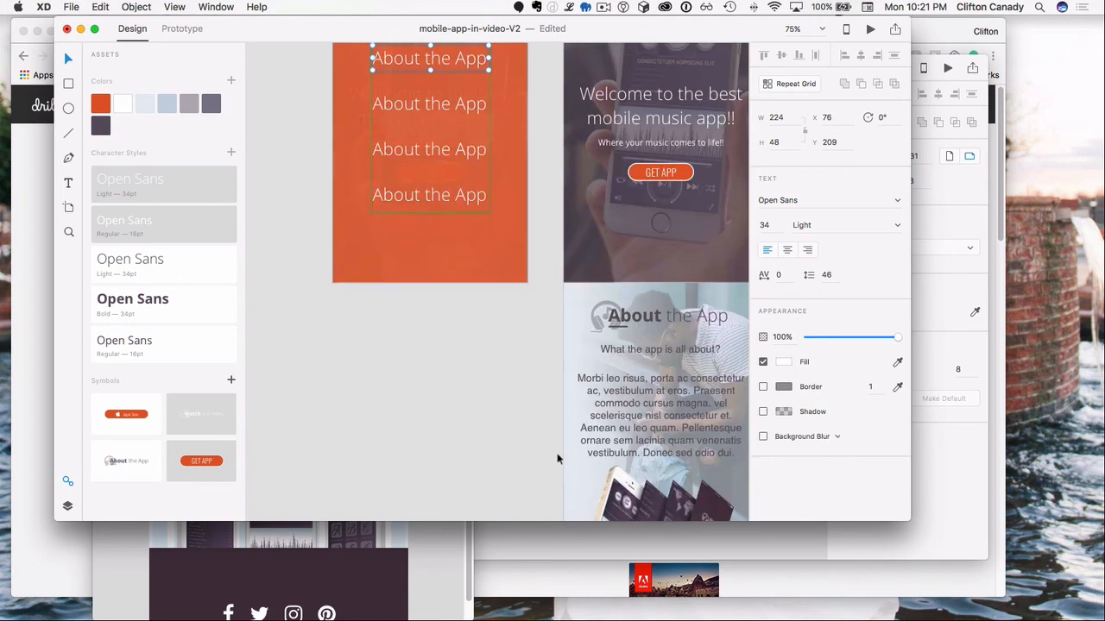
{"action": "double_click", "coordinate": [415, 111]}
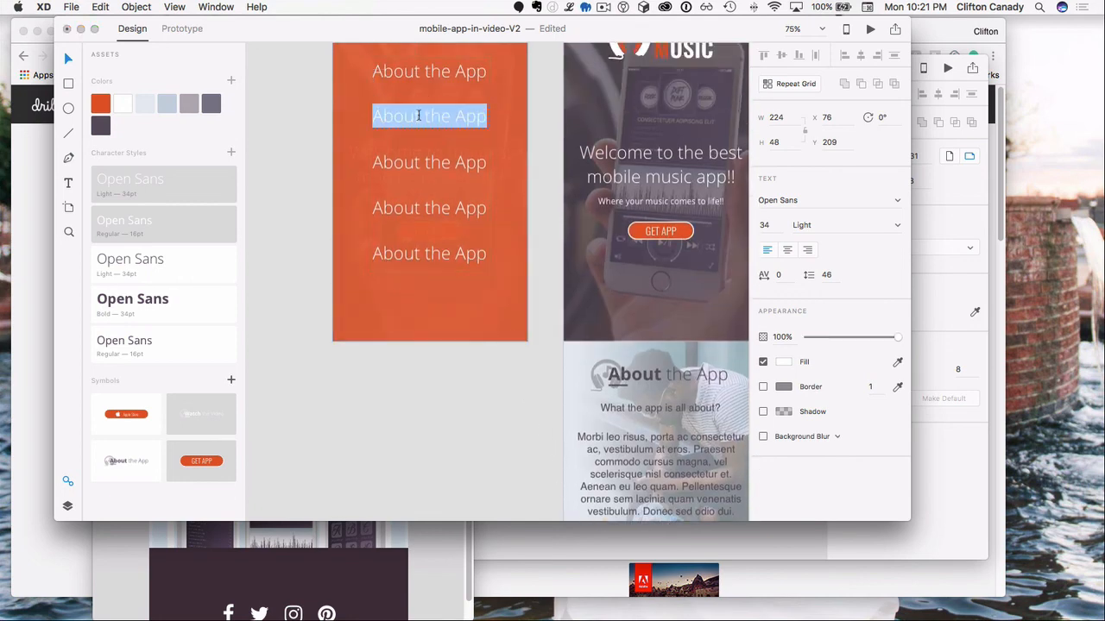
{"action": "type", "text": "A"}
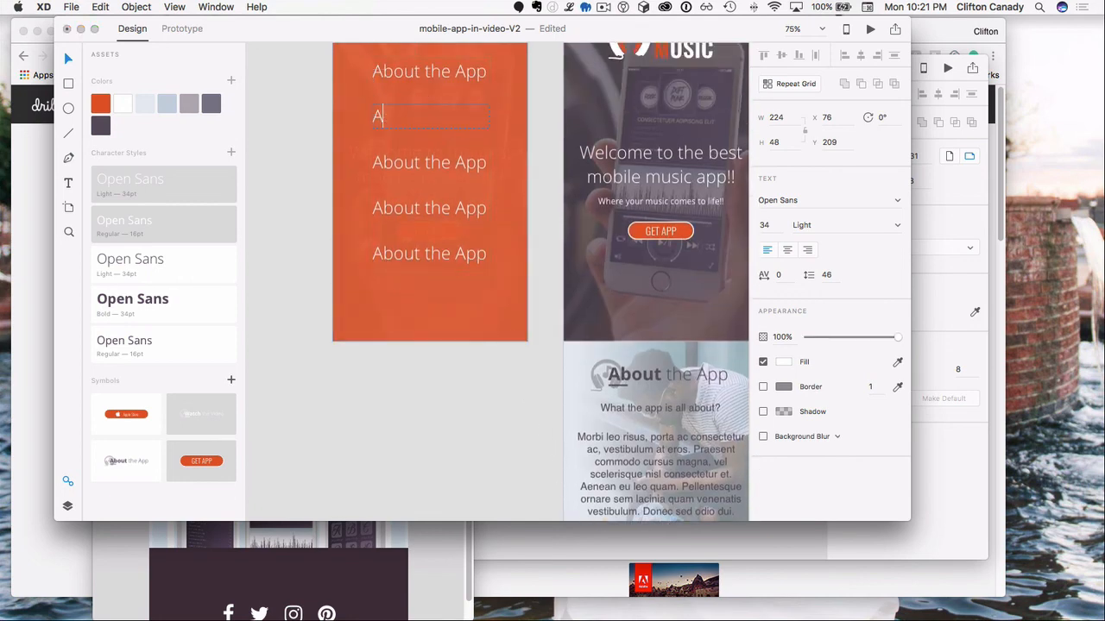
{"action": "type", "text": "pp Feature"}
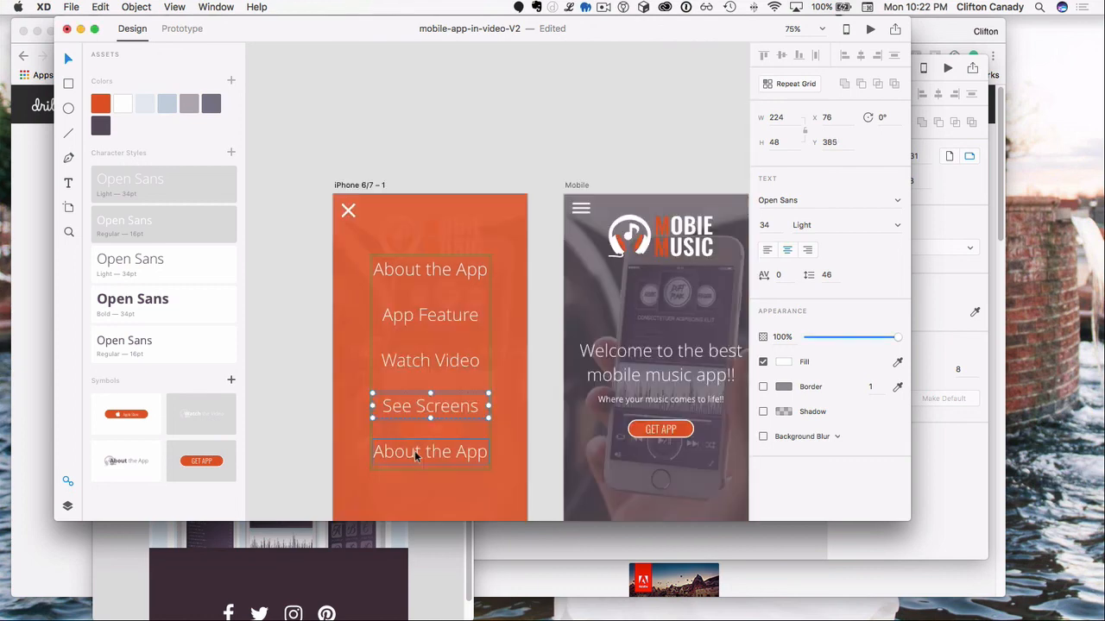
Step: Replace the fifth menu entry's text on the orange screen with "Download App" and deselect it
{"action": "double_click", "coordinate": [415, 452]}
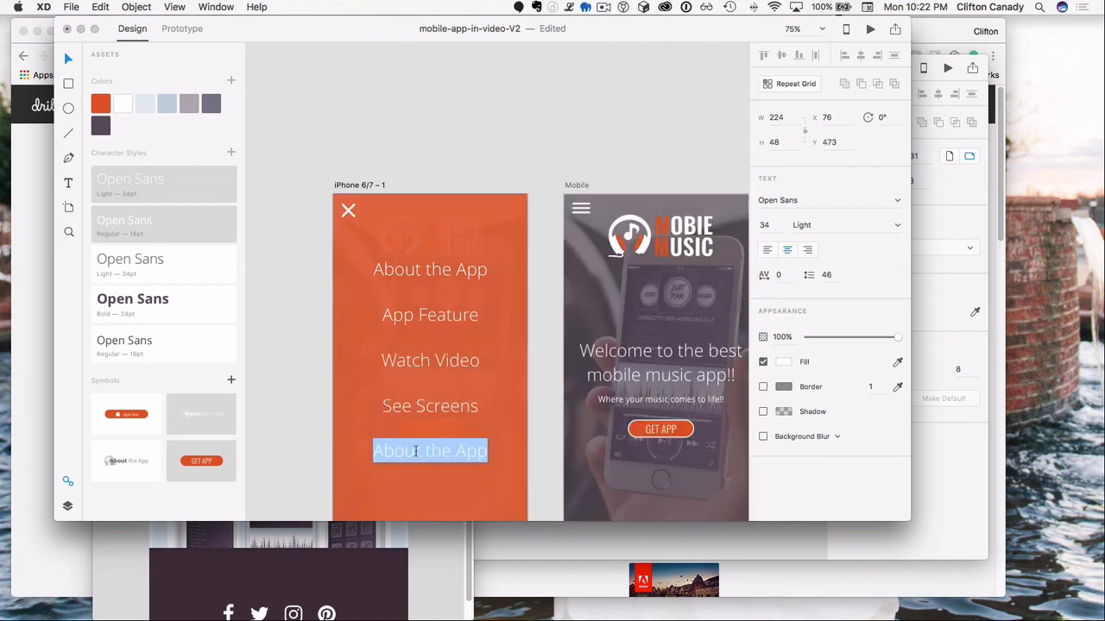
{"action": "type", "text": "Dow"}
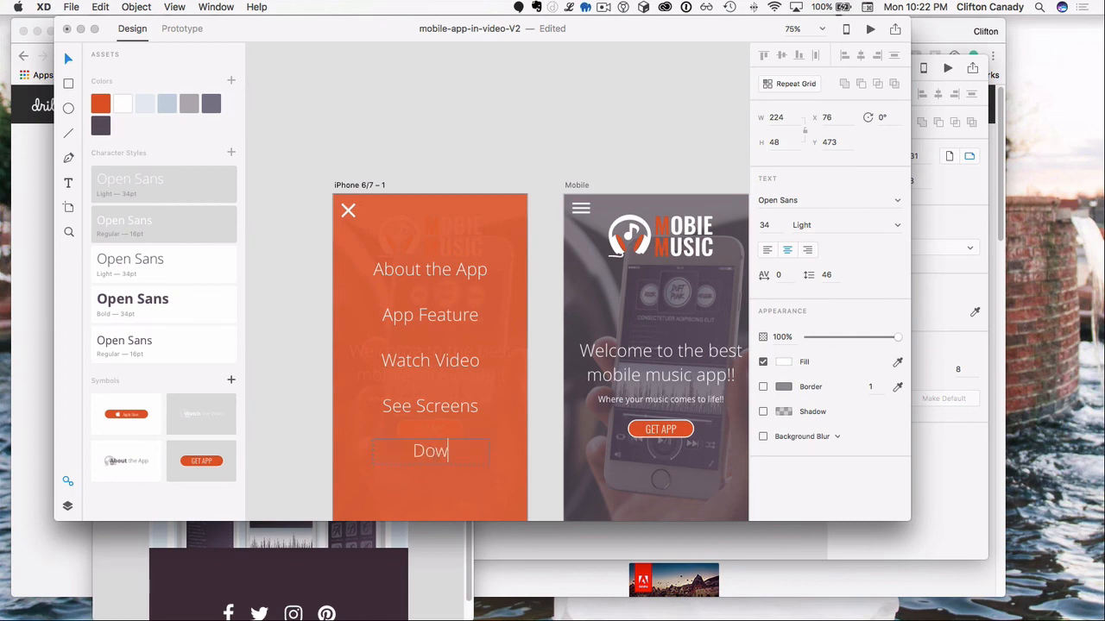
{"action": "type", "text": "nload App"}
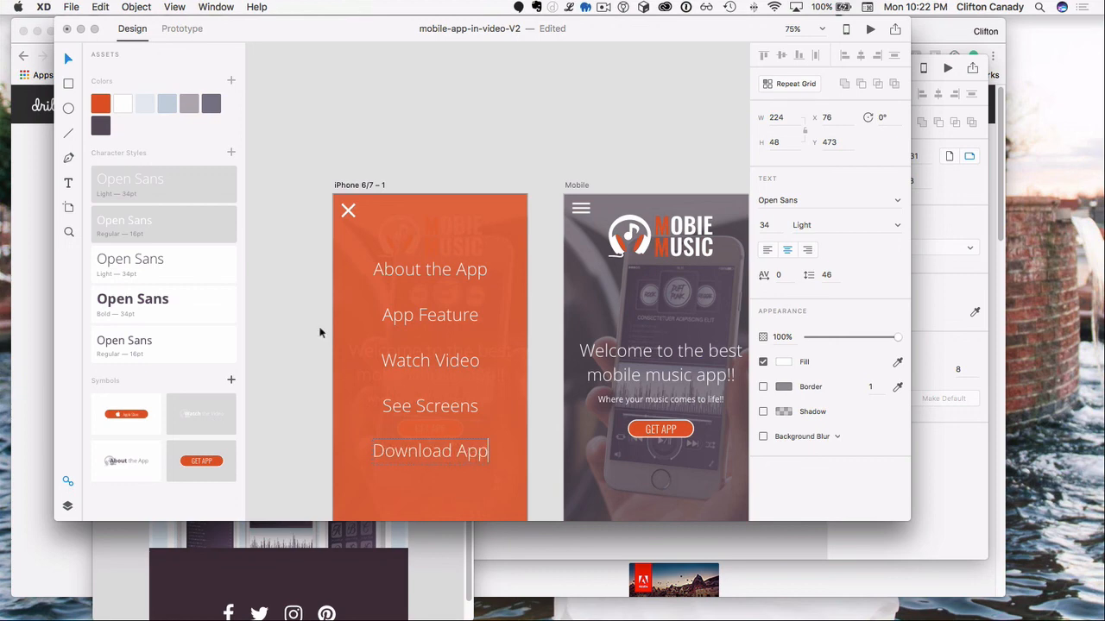
{"action": "key", "text": "Escape"}
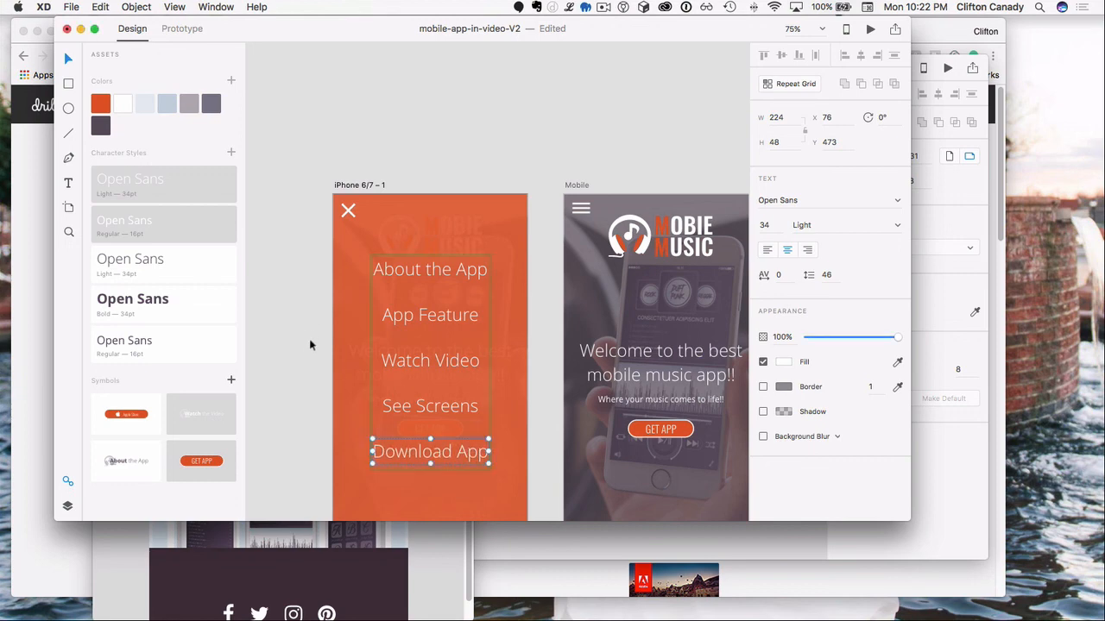
{"action": "scroll", "coordinate": [299, 350], "scroll_direction": "down", "scroll_amount": 5}
{"action": "scroll", "coordinate": [300, 350], "scroll_direction": "up", "scroll_amount": 5}
{"action": "scroll", "coordinate": [299, 349], "scroll_direction": "down", "scroll_amount": 4}
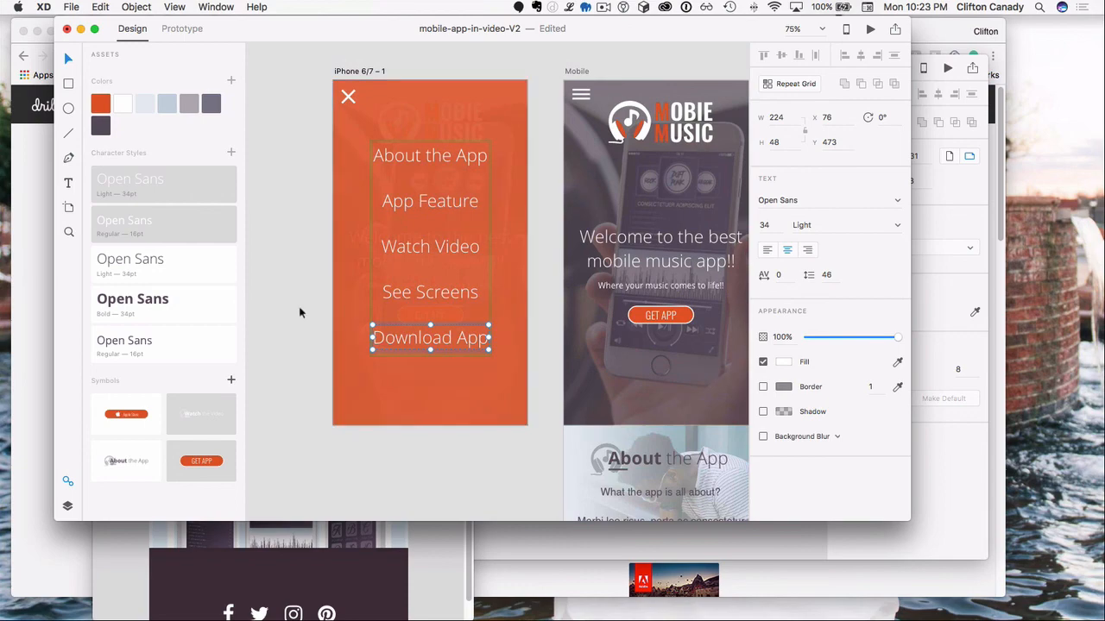
{"action": "left_click", "coordinate": [302, 313]}
Step: Add a new iPhone 6/7 artboard, 375 by 667, to the document
{"action": "scroll", "coordinate": [482, 492], "scroll_direction": "down", "scroll_amount": 20}
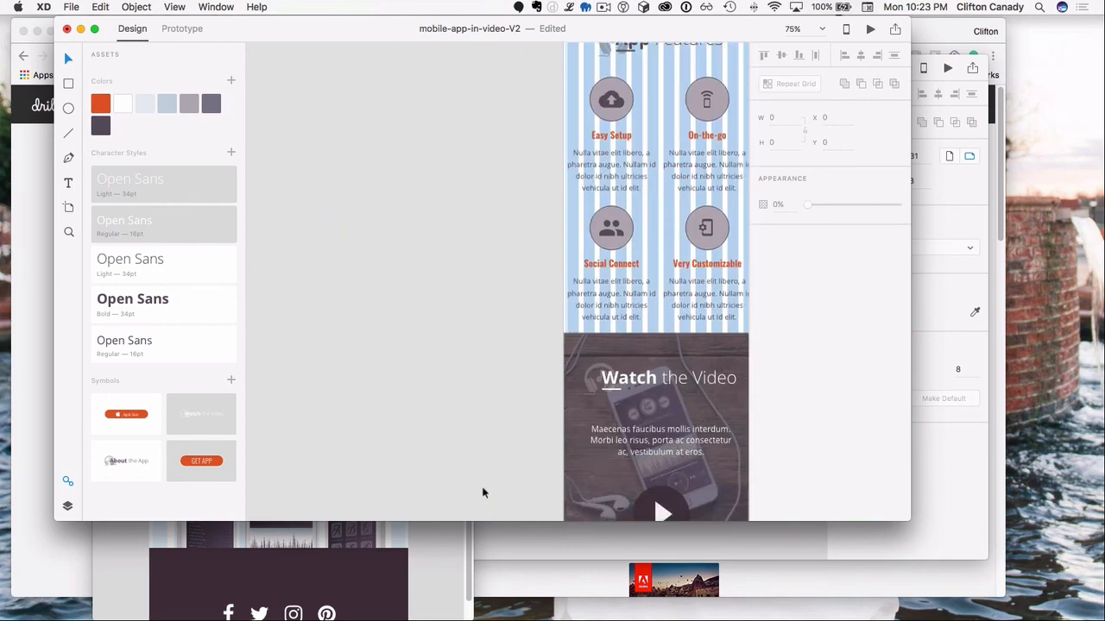
{"action": "scroll", "coordinate": [484, 488], "scroll_direction": "right", "scroll_amount": 6}
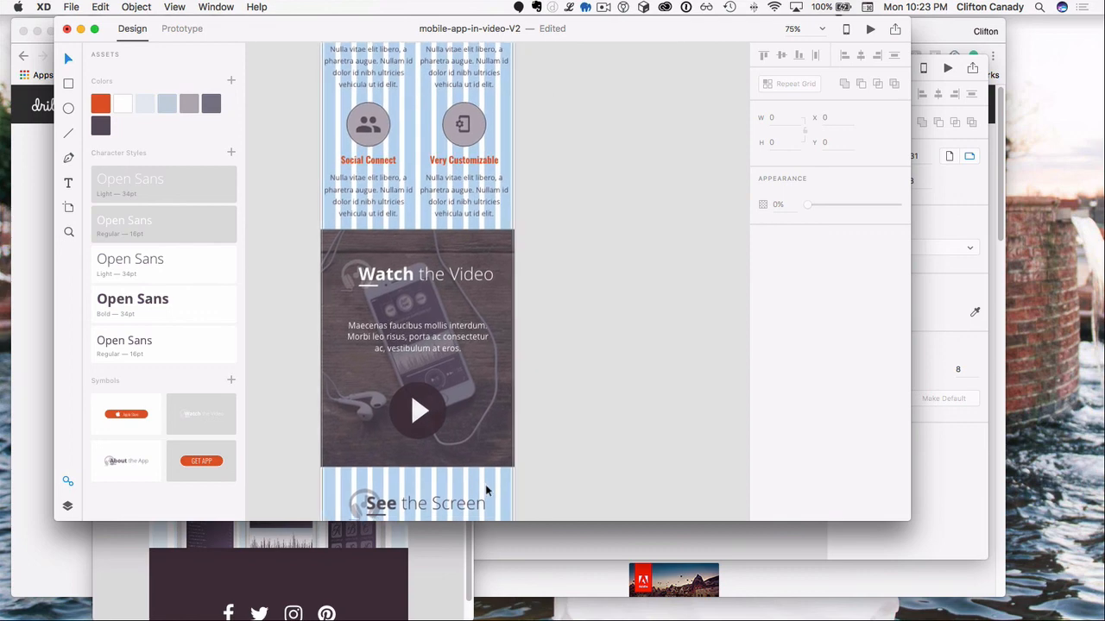
{"action": "scroll", "coordinate": [462, 458], "scroll_direction": "down", "scroll_amount": 3}
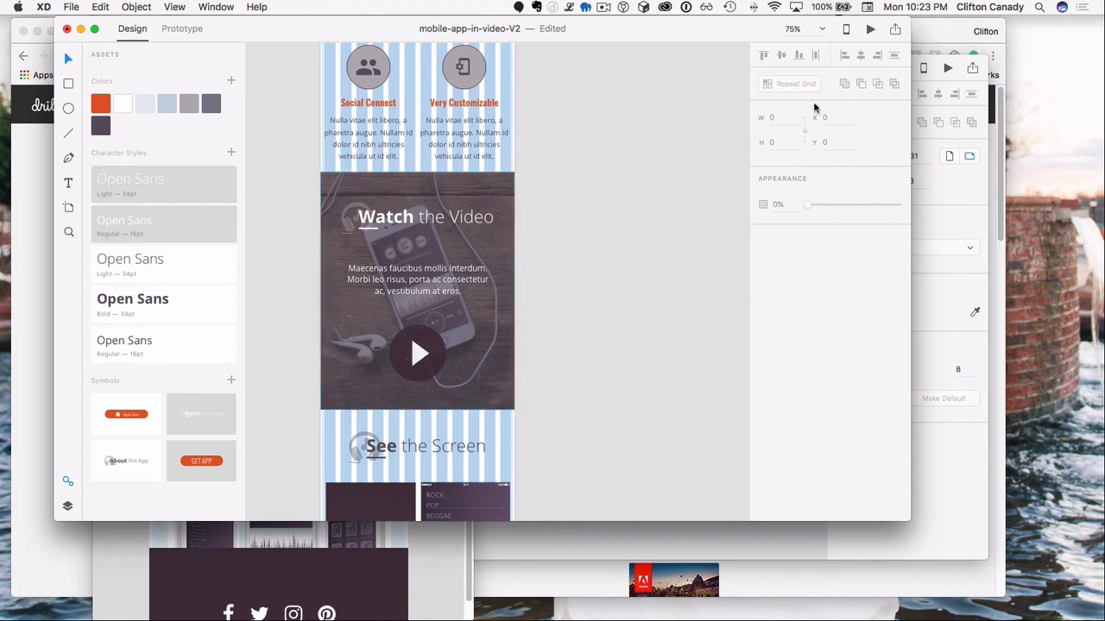
{"action": "left_click", "coordinate": [68, 207]}
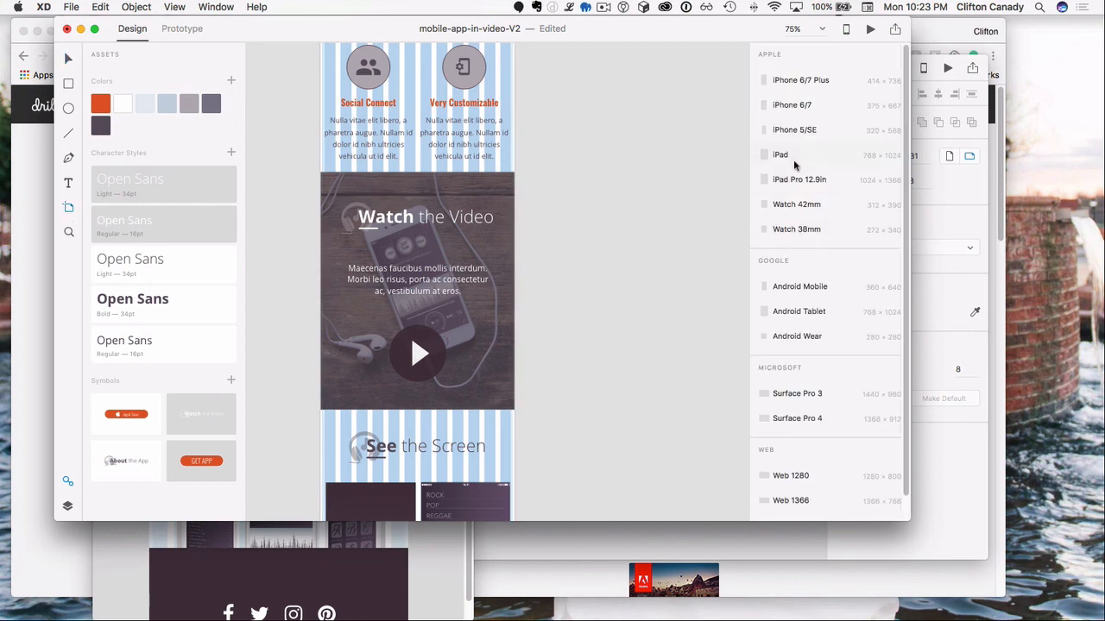
{"action": "left_click", "coordinate": [791, 104]}
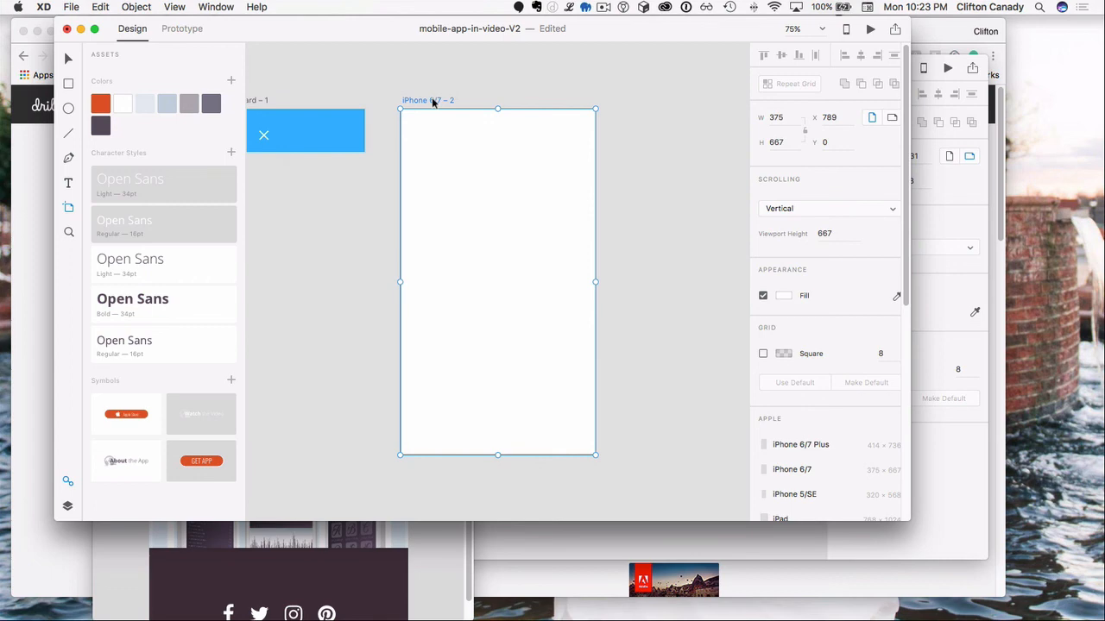
Step: Move the new iPhone 6/7 artboard to X 530, Y 1832, beside the Mobile page's Watch the Video section
{"action": "key", "text": "super+minus"}
{"action": "key", "text": "super+minus"}
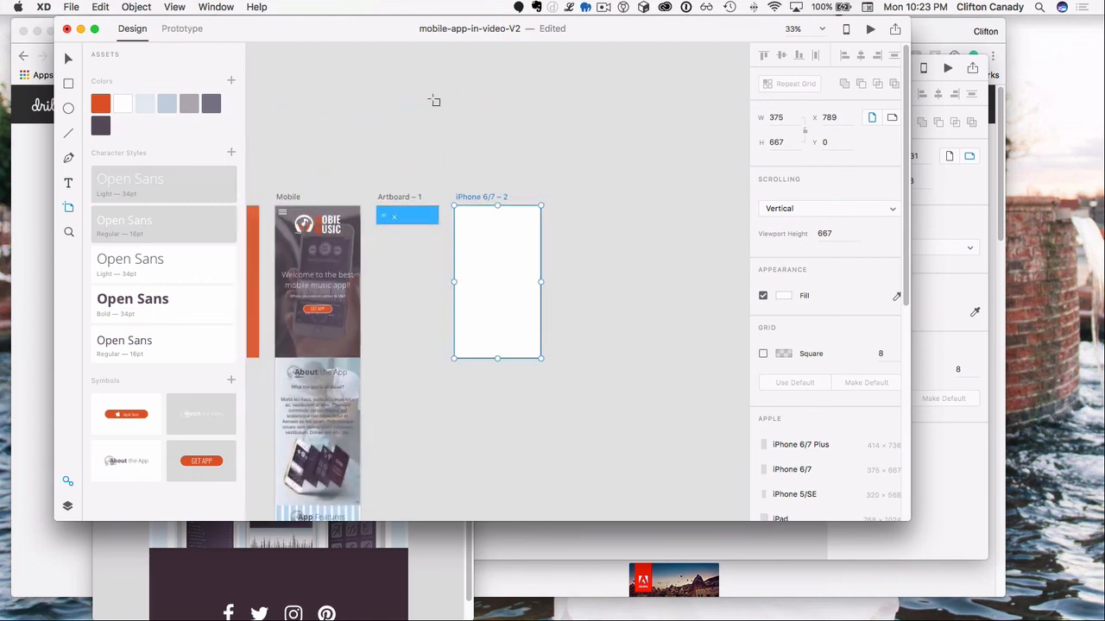
{"action": "scroll", "coordinate": [488, 356], "scroll_direction": "down", "scroll_amount": 3}
{"action": "left_click", "coordinate": [68, 60]}
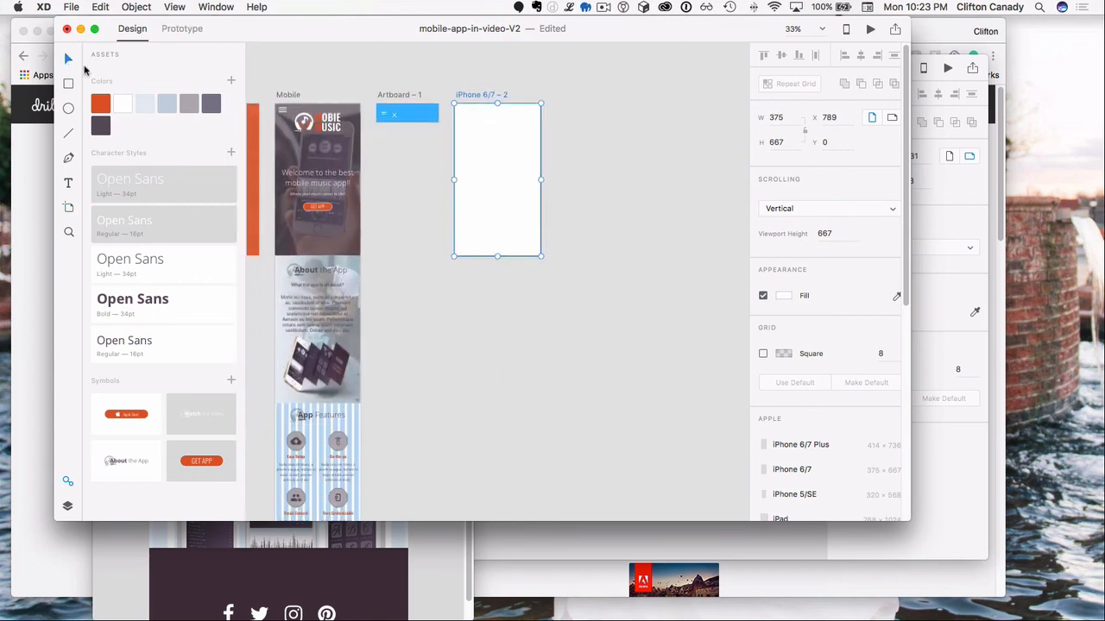
{"action": "left_click_drag", "start_coordinate": [480, 98], "coordinate": [421, 164]}
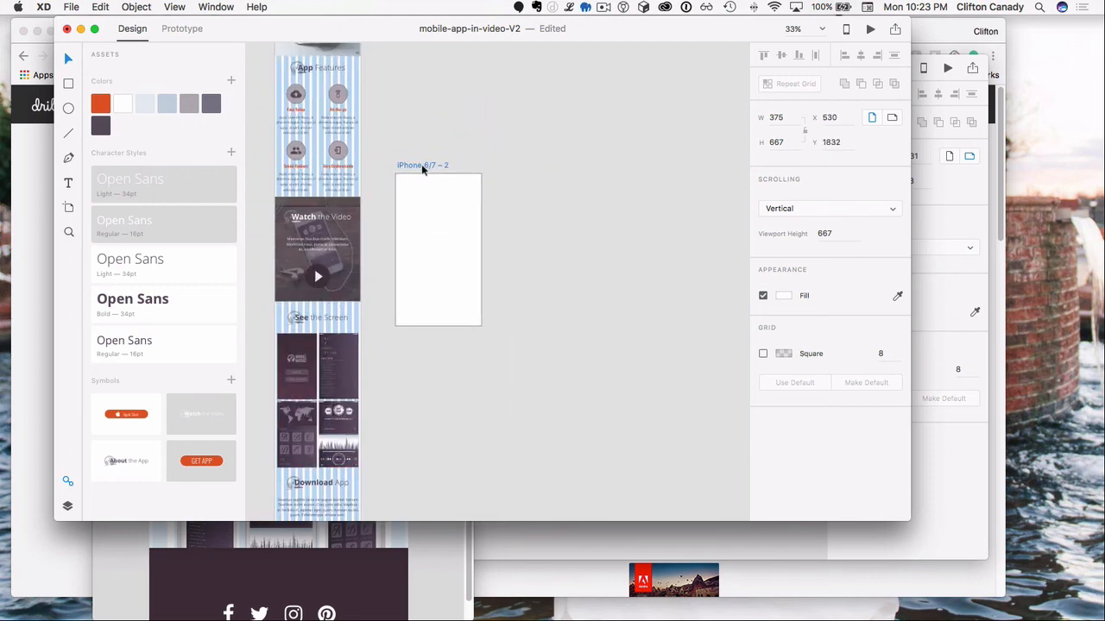
Step: Copy the App Features, Watch the Video and See the Screen sections from the Mobile page and paste them onto the new artboard
{"action": "left_click", "coordinate": [269, 319]}
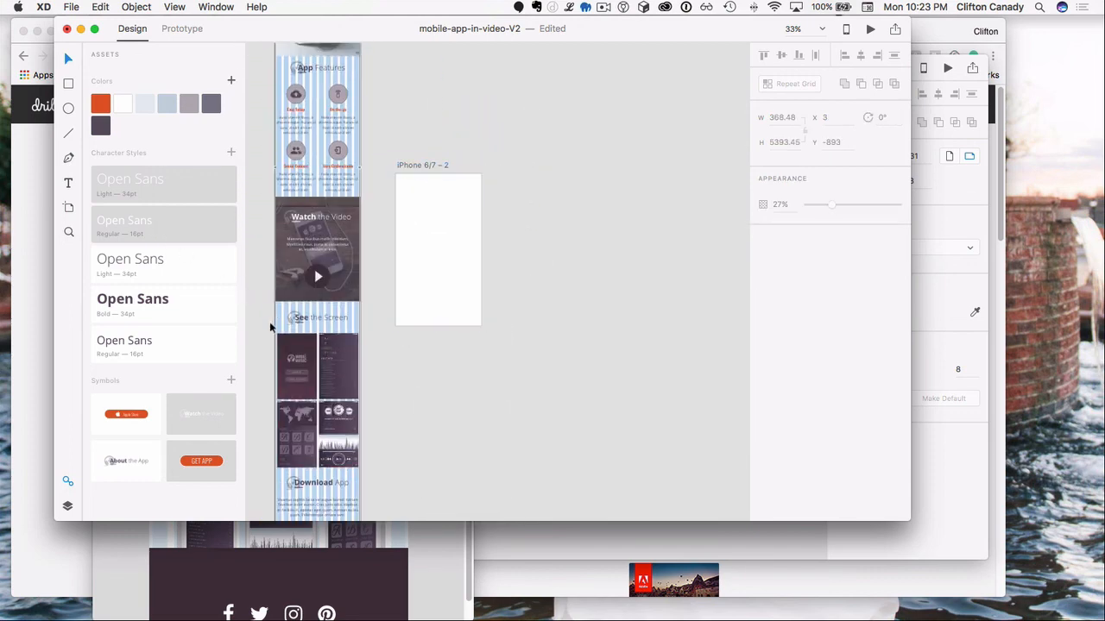
{"action": "left_click_drag", "start_coordinate": [256, 176], "coordinate": [377, 326]}
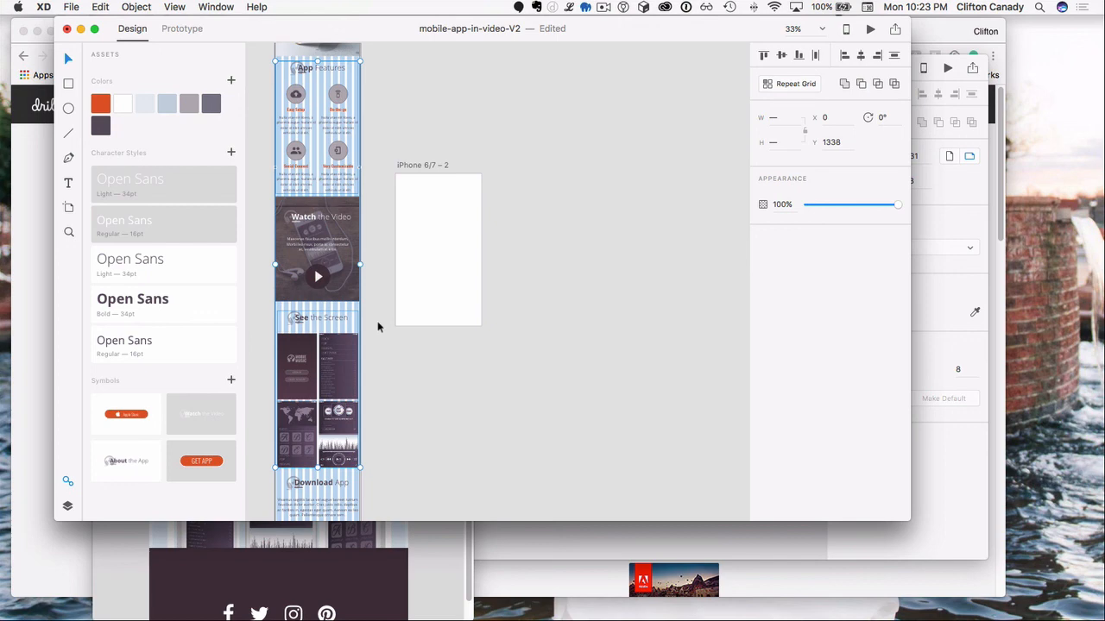
{"action": "left_click", "coordinate": [405, 240]}
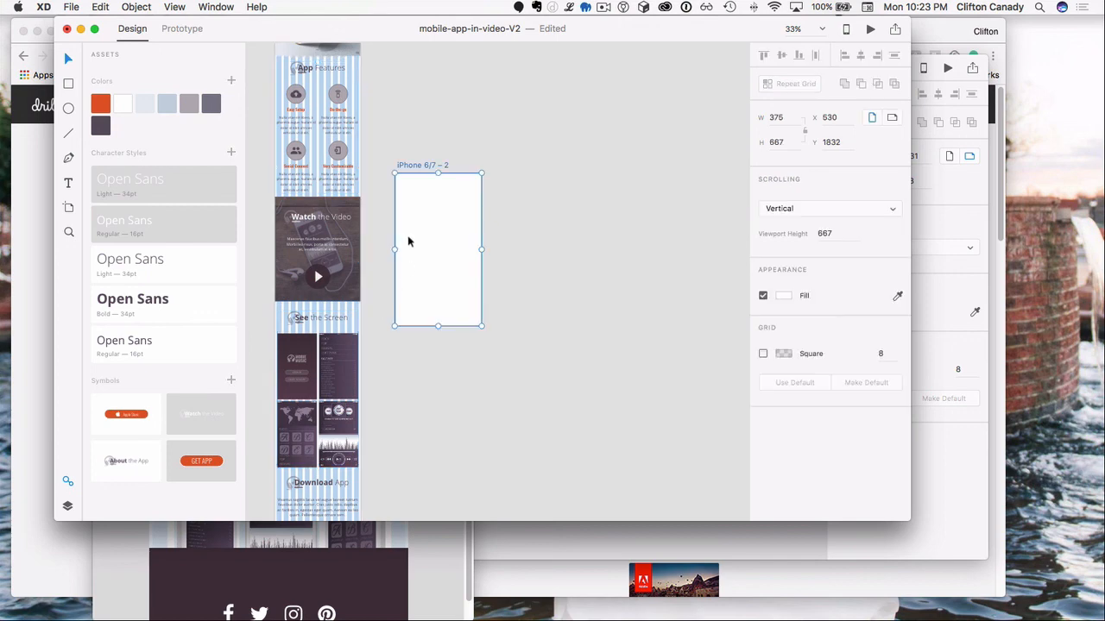
{"action": "key", "text": "super+v"}
{"action": "left_click", "coordinate": [377, 240]}
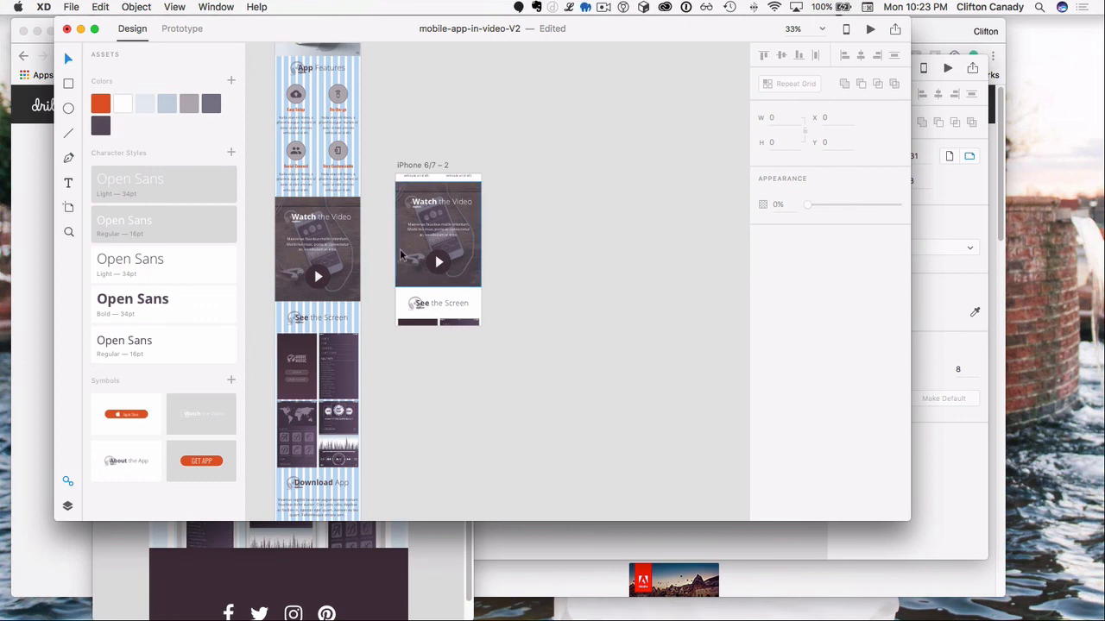
Step: Cover the new artboard with a 375 by 667 rectangle, fill it with the slate-purple asset color, and lower its opacity to 82%
{"action": "left_click", "coordinate": [68, 86]}
{"action": "left_click_drag", "start_coordinate": [396, 175], "coordinate": [480, 326]}
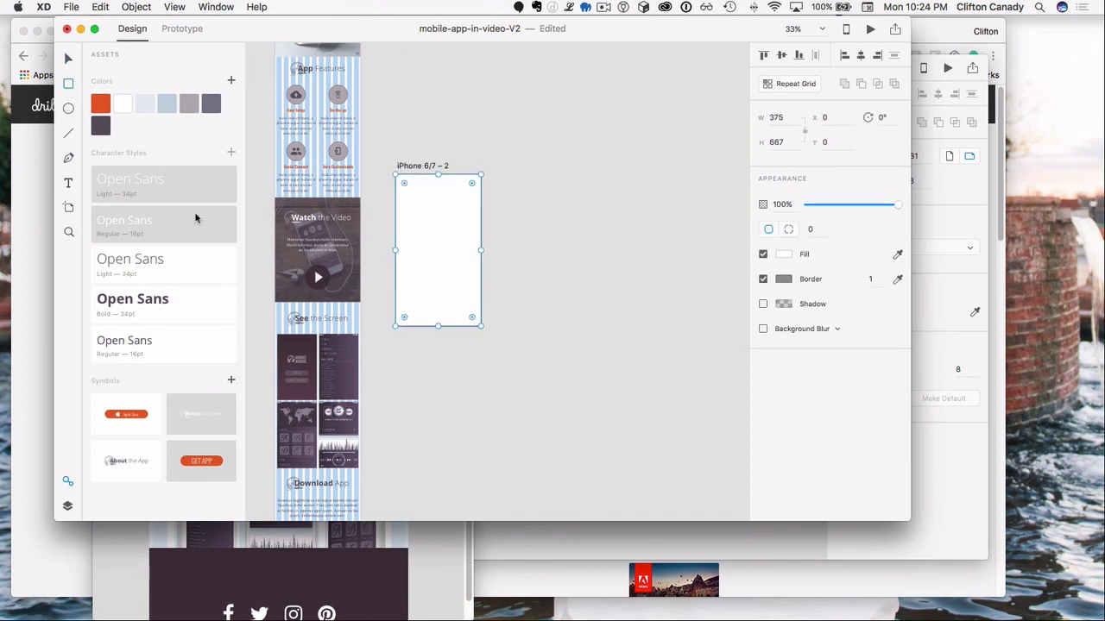
{"action": "left_click", "coordinate": [213, 107]}
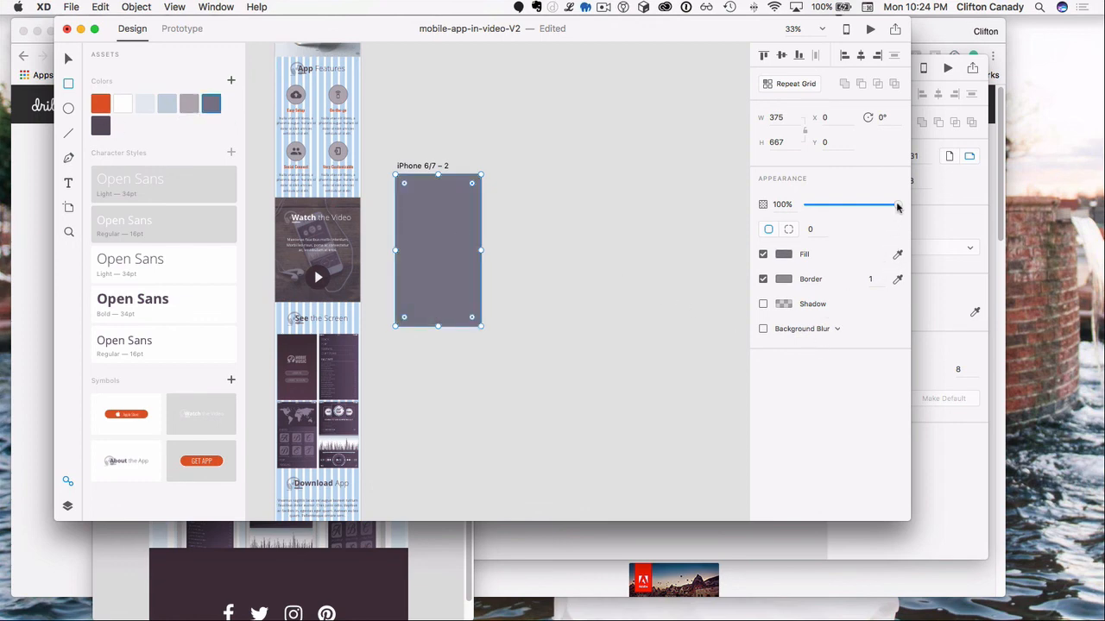
{"action": "left_click_drag", "start_coordinate": [894, 205], "coordinate": [880, 205]}
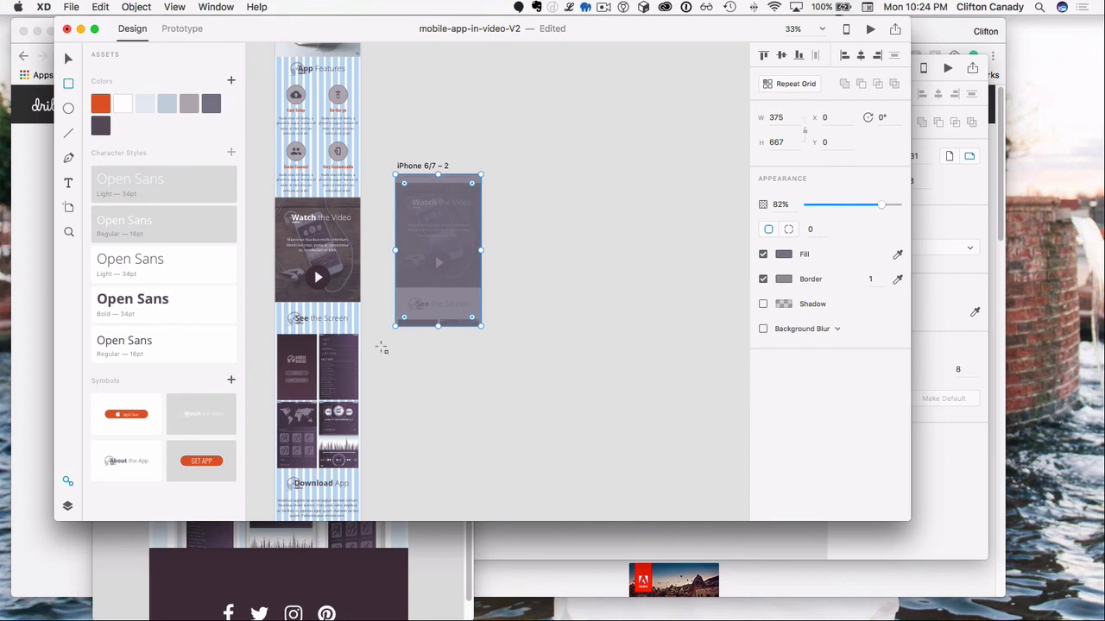
Step: Switch to Chrome and open a new browser tab
{"action": "key", "text": "super+Tab"}
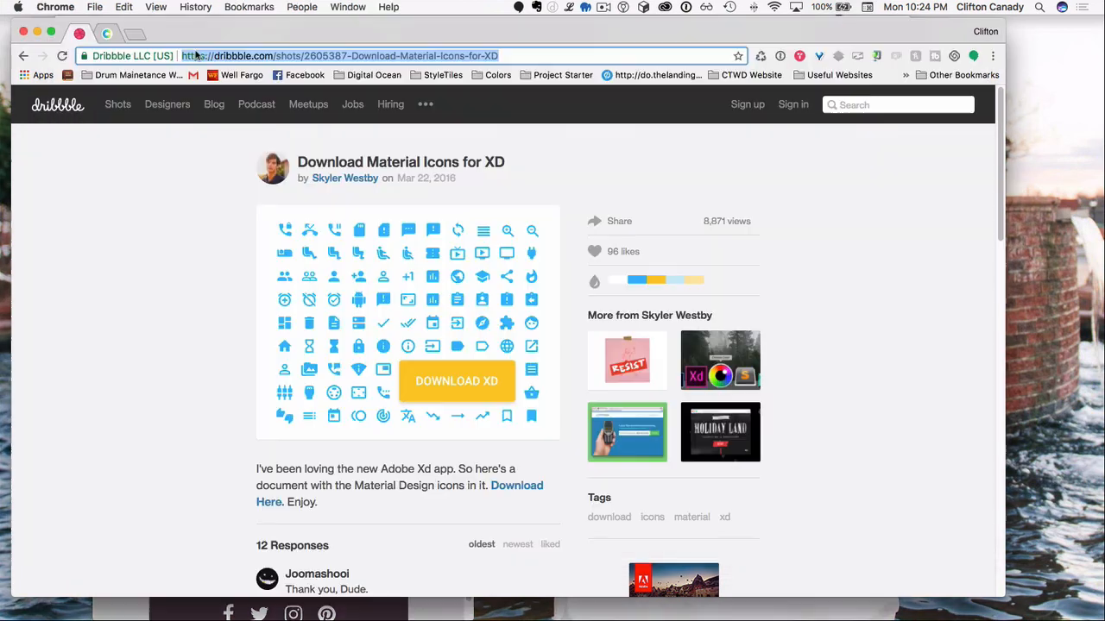
{"action": "key", "text": "super+t"}
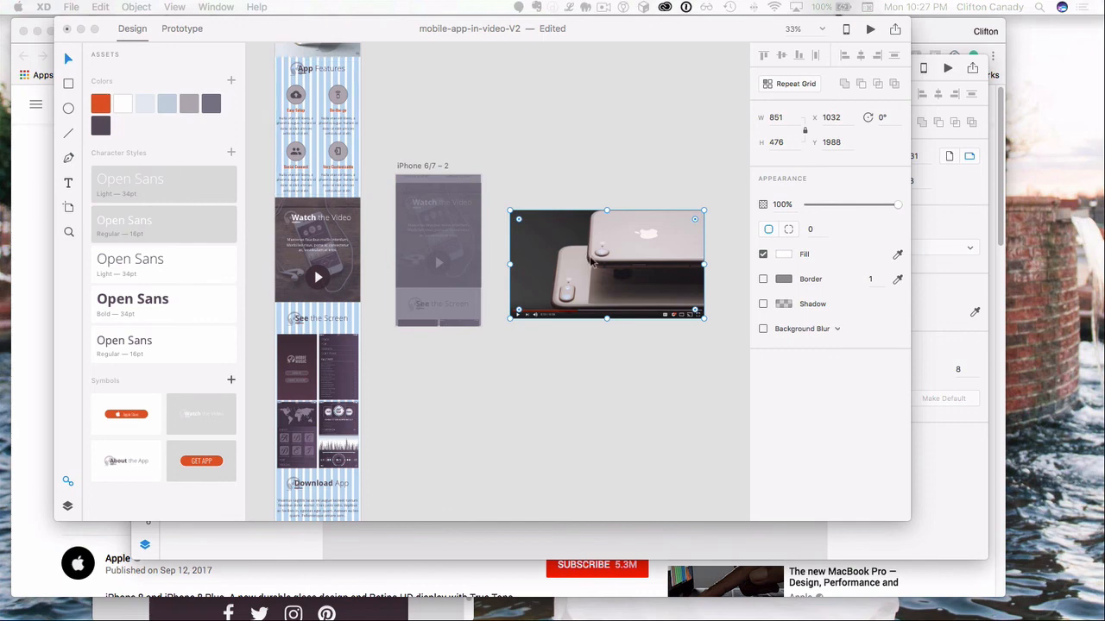
Step: Move the video screenshot onto the iPhone 6/7 – 2 artboard, scale it to 345 by 193, and position it at X 15, Y 237
{"action": "left_click", "coordinate": [606, 260]}
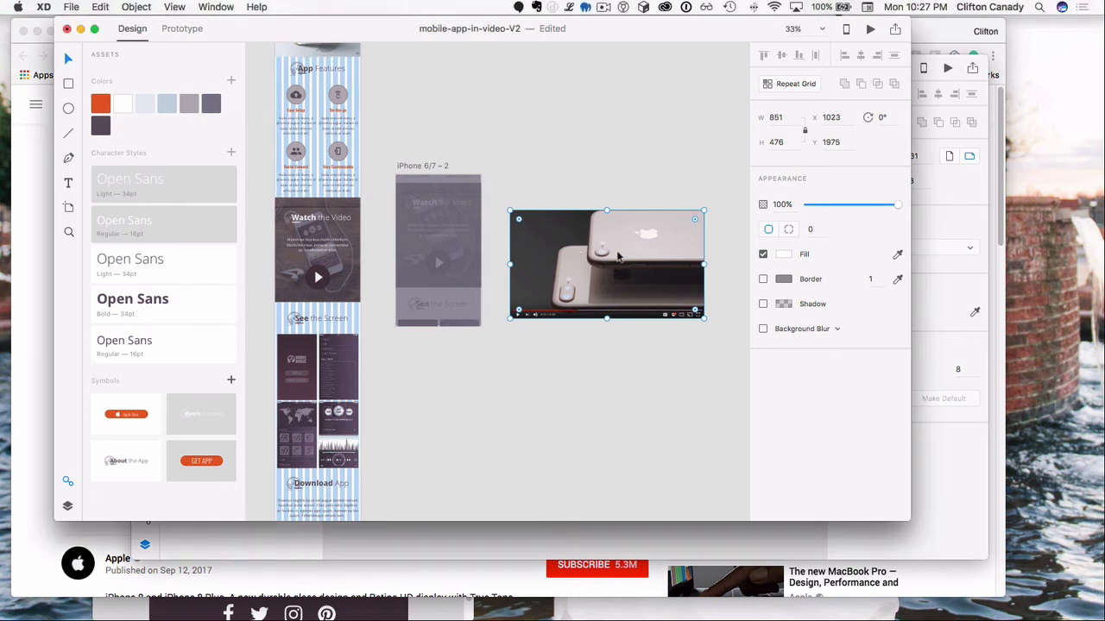
{"action": "left_click_drag", "start_coordinate": [618, 263], "coordinate": [510, 249]}
{"action": "key", "text": "super+3"}
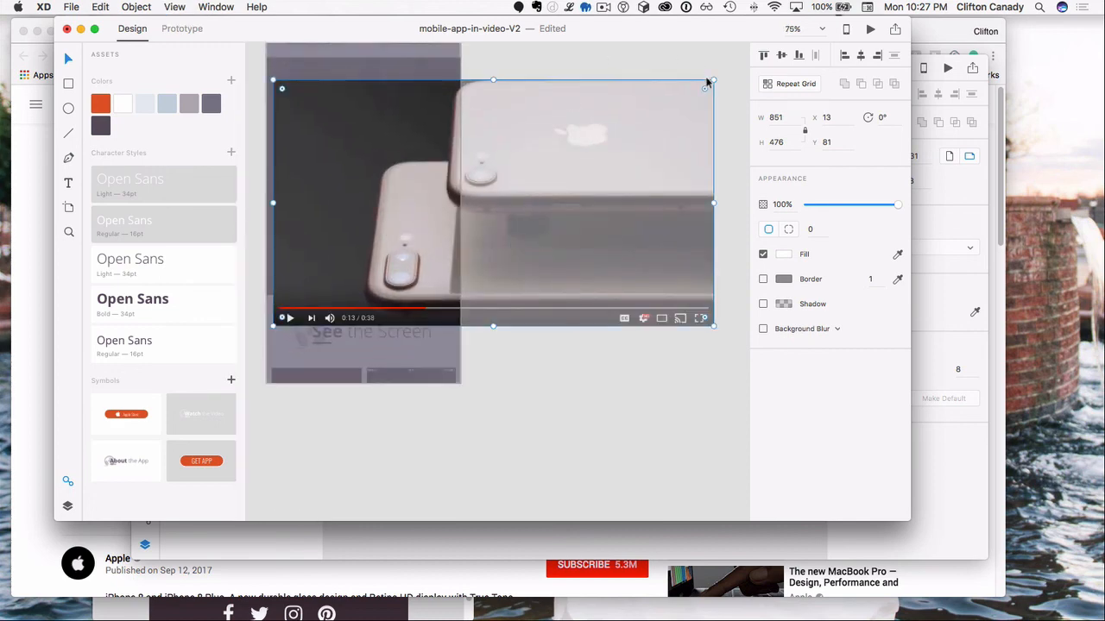
{"action": "left_click_drag", "start_coordinate": [713, 81], "coordinate": [452, 192]}
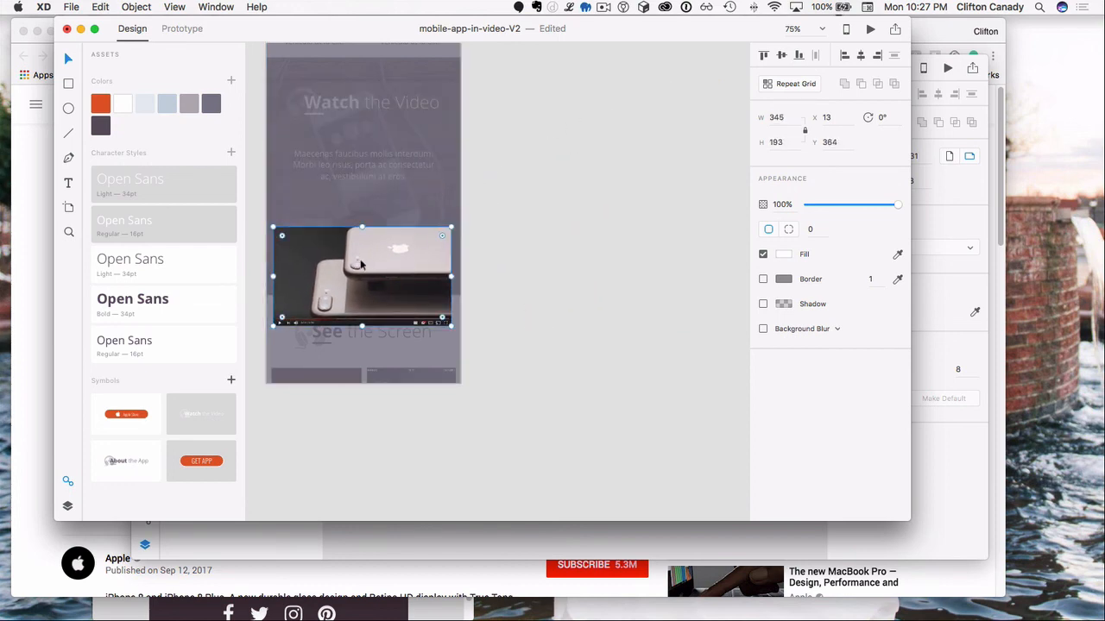
{"action": "left_click_drag", "start_coordinate": [362, 267], "coordinate": [362, 203]}
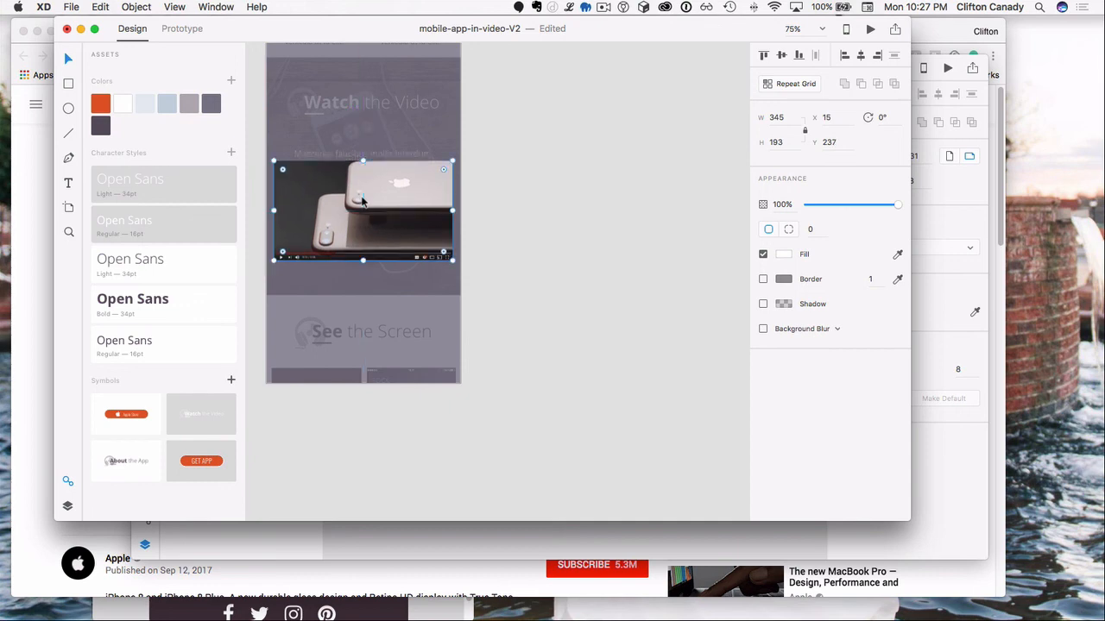
Step: Fill the overlay rectangle behind the video screenshot with the dark purple asset color and set its opacity to 87%
{"action": "left_click", "coordinate": [324, 321]}
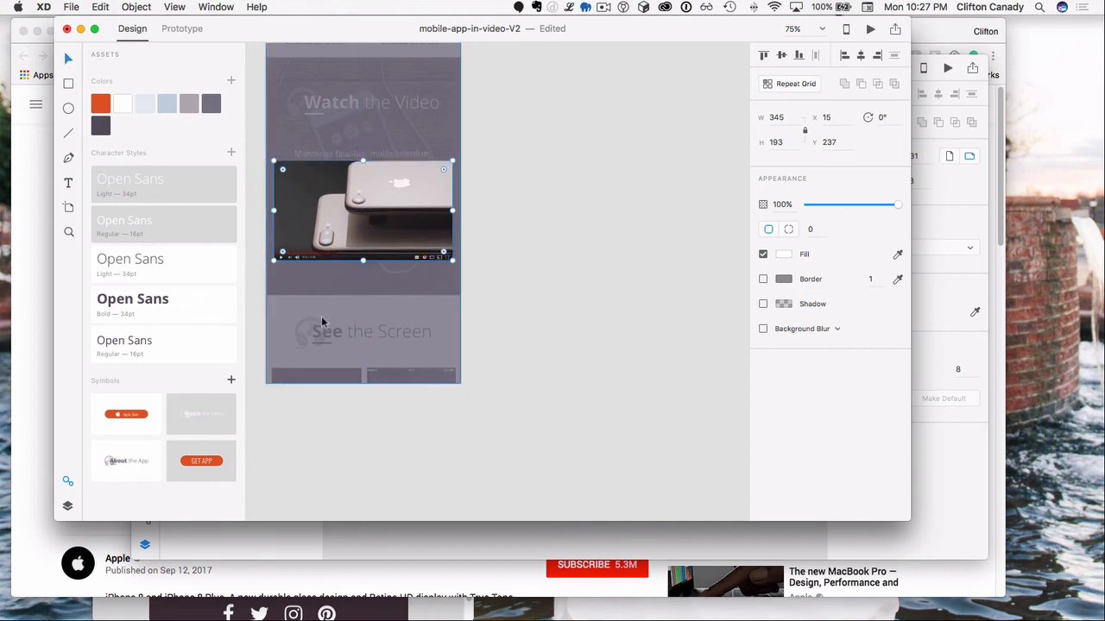
{"action": "left_click", "coordinate": [101, 128]}
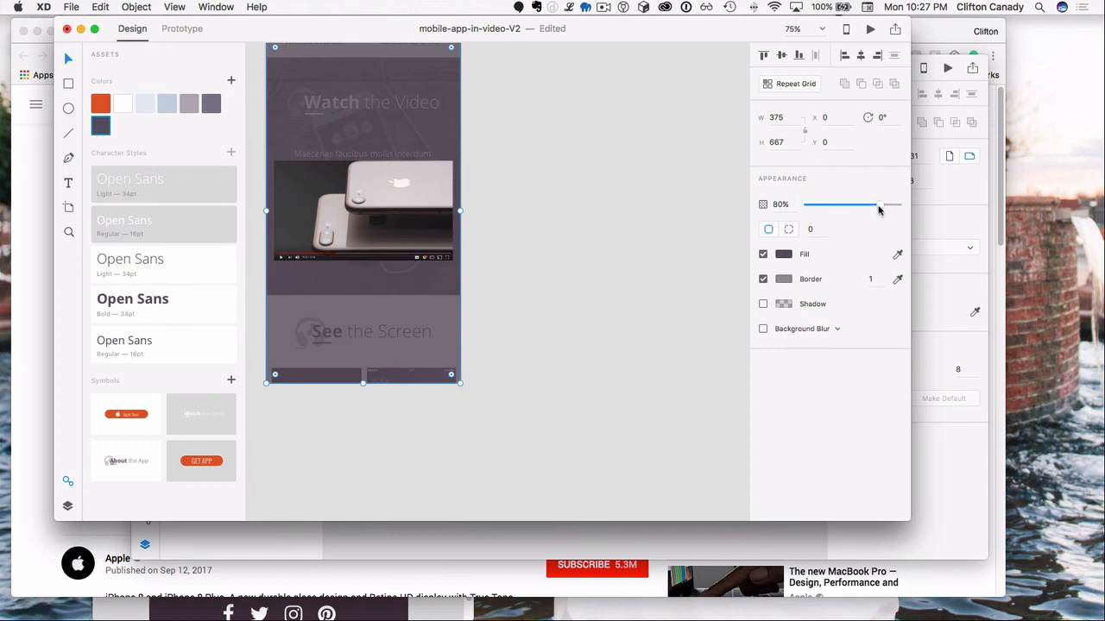
{"action": "mouse_move", "coordinate": [878, 211]}
{"action": "left_mouse_down"}
{"action": "mouse_move", "coordinate": [895, 204]}
{"action": "mouse_move", "coordinate": [885, 205]}
{"action": "left_mouse_up"}
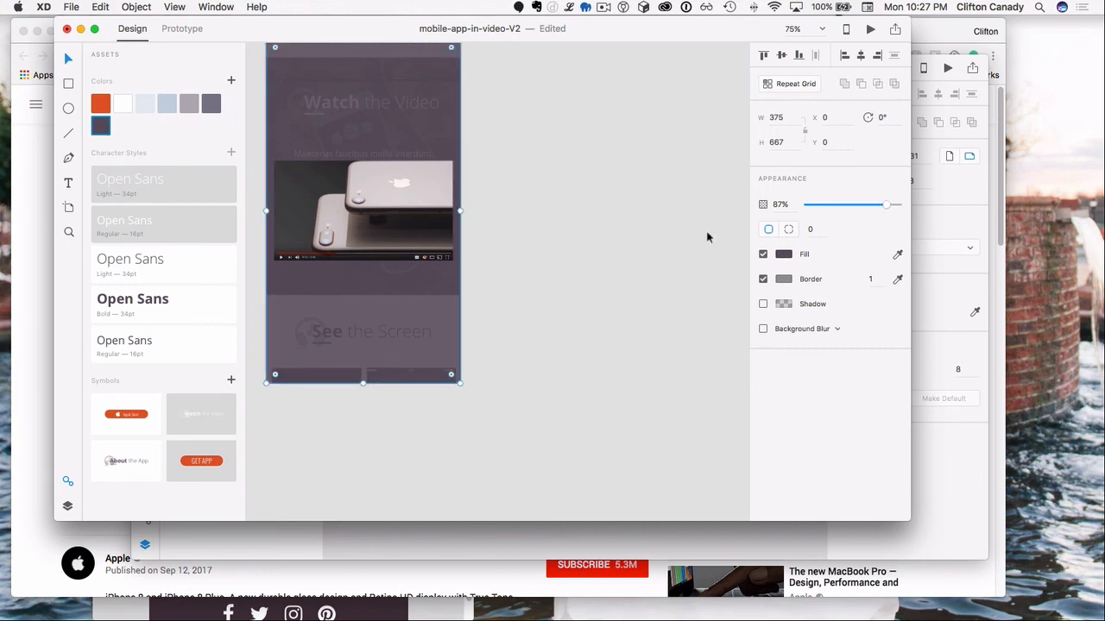
{"action": "left_click", "coordinate": [565, 287]}
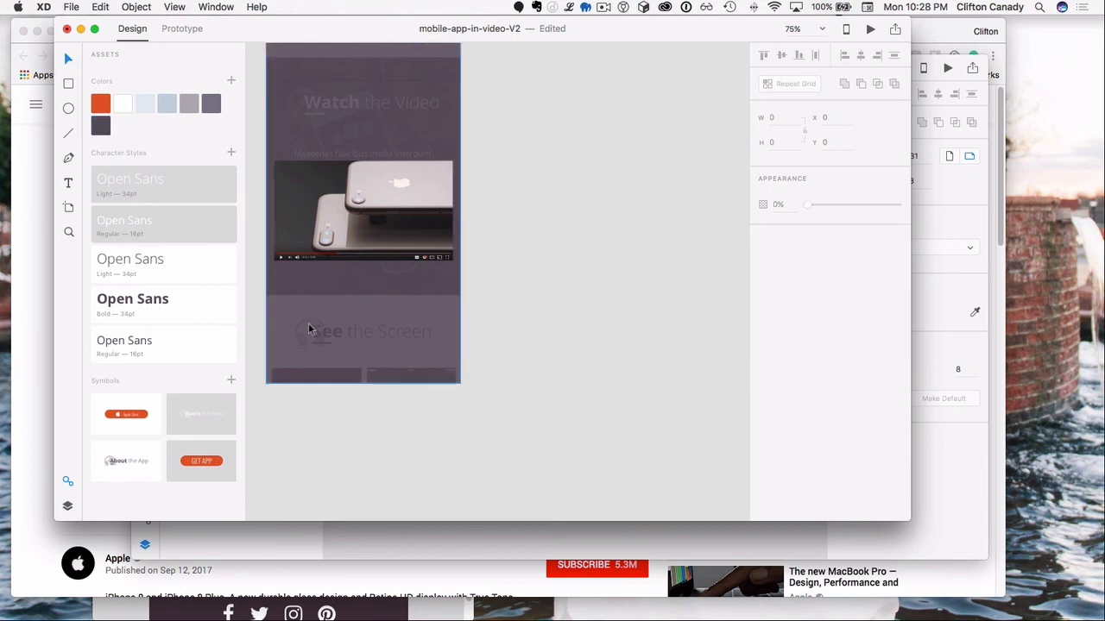
Step: Add the caption "Demo Video of Mobie Music App" below the video screenshot, positioned at X 15, Y 440
{"action": "left_click", "coordinate": [69, 184]}
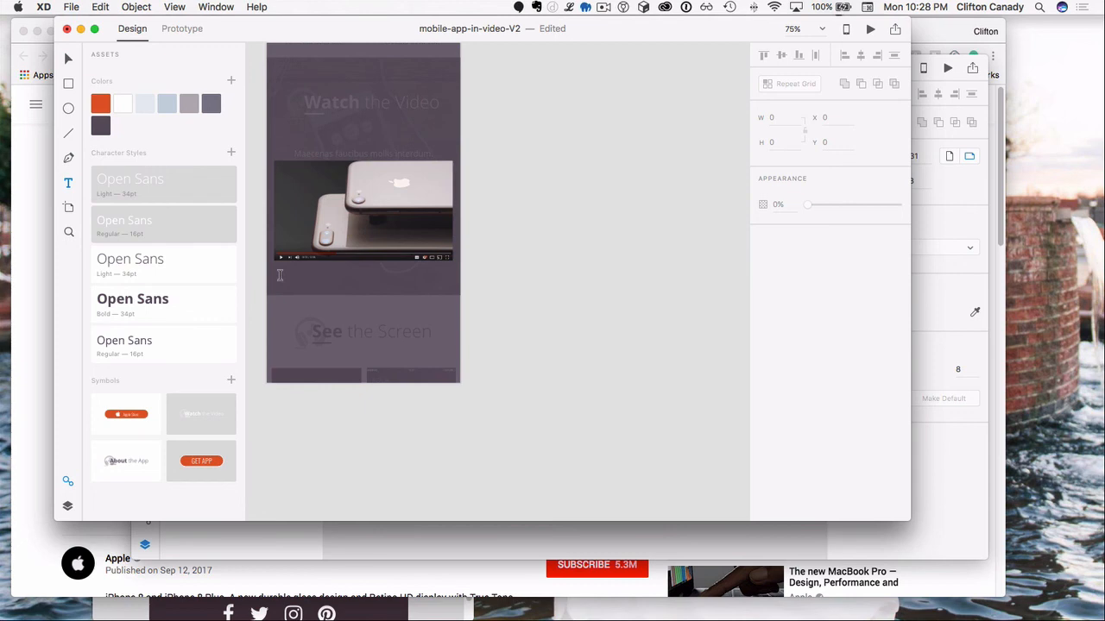
{"action": "key", "text": "super+plus"}
{"action": "key", "text": "super+plus"}
{"action": "key", "text": "super+plus"}
{"action": "scroll", "coordinate": [279, 276], "scroll_direction": "left", "scroll_amount": 1}
{"action": "scroll", "coordinate": [279, 275], "scroll_direction": "left", "scroll_amount": 5}
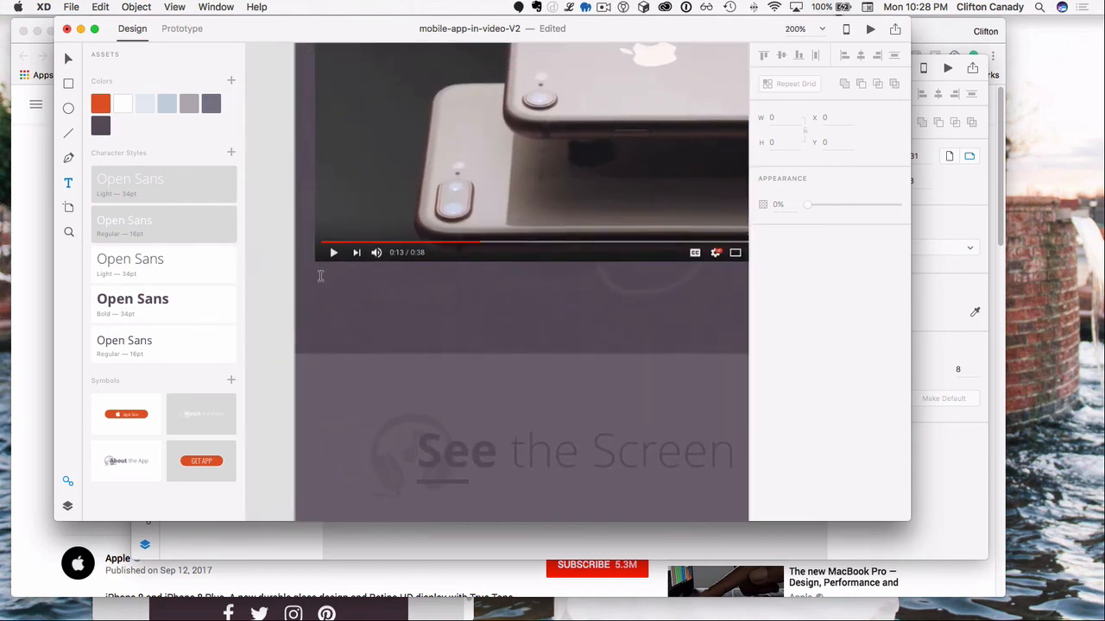
{"action": "left_click", "coordinate": [316, 278]}
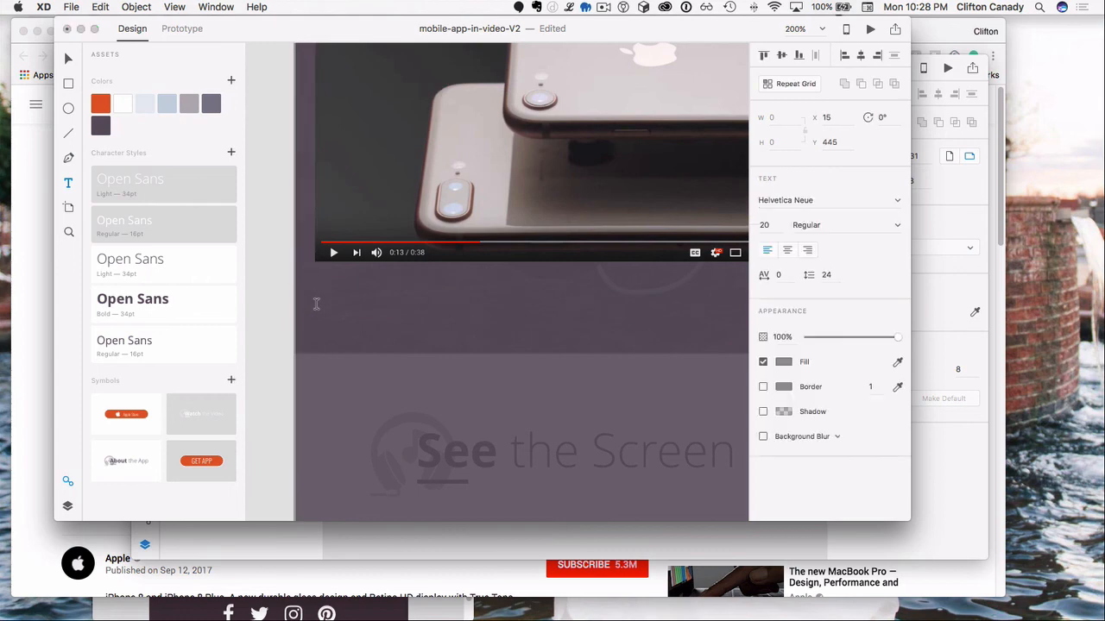
{"action": "type", "text": "Demo"}
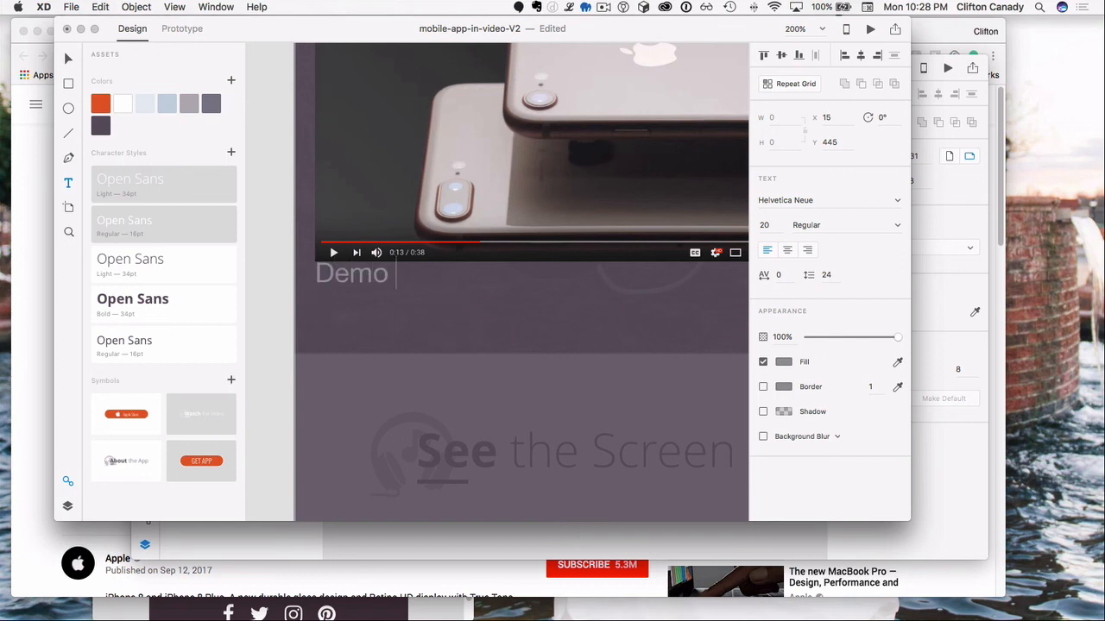
{"action": "type", "text": " Video of"}
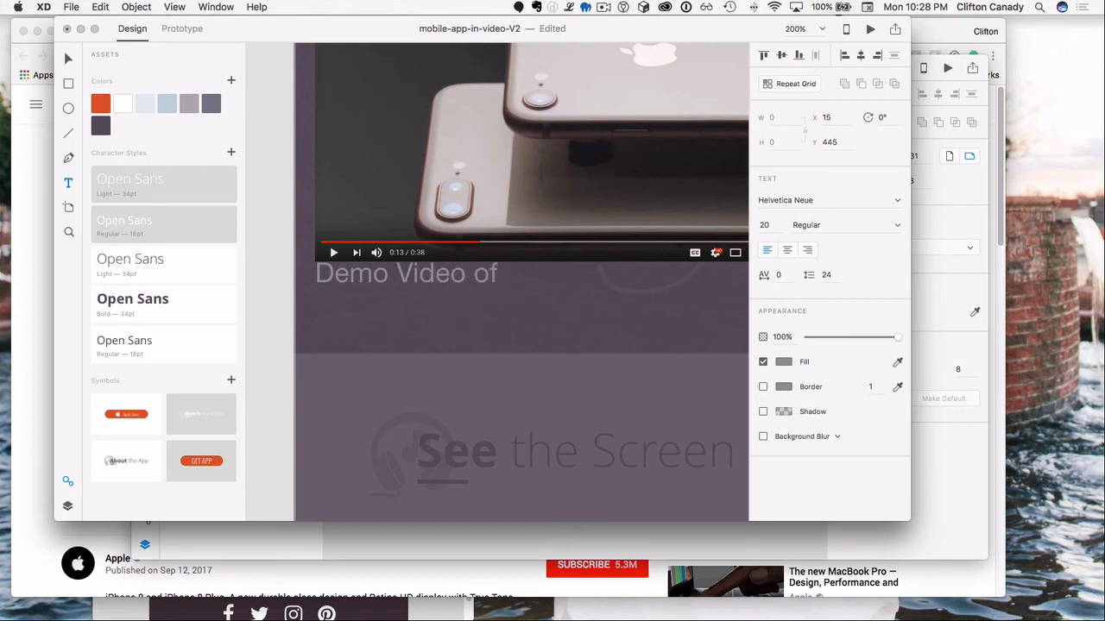
{"action": "type", "text": " Mobie"}
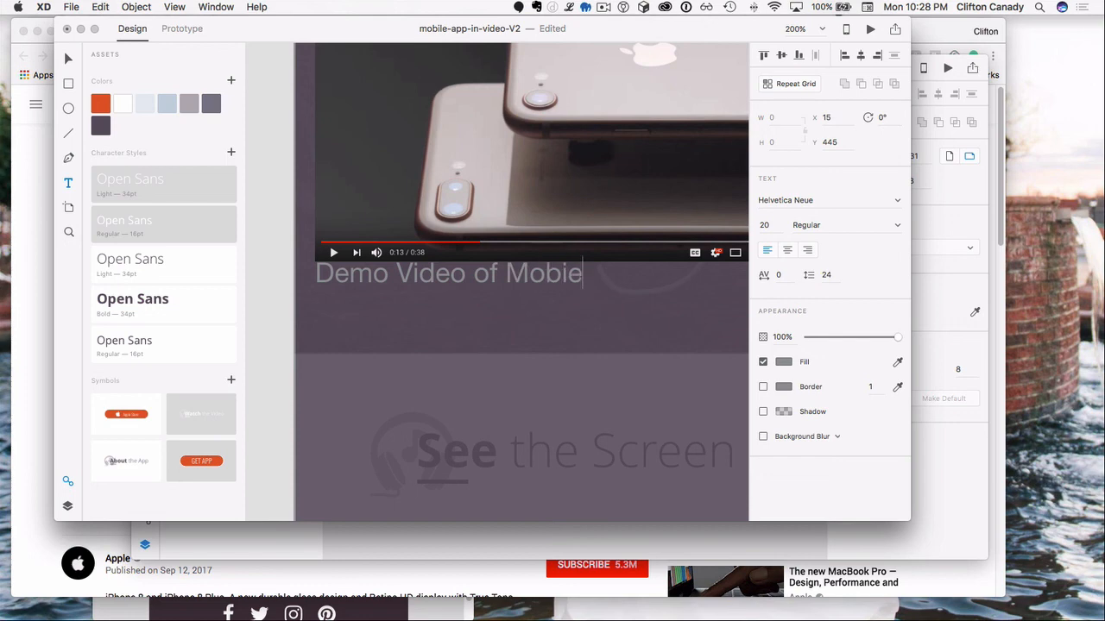
{"action": "type", "text": " Music App"}
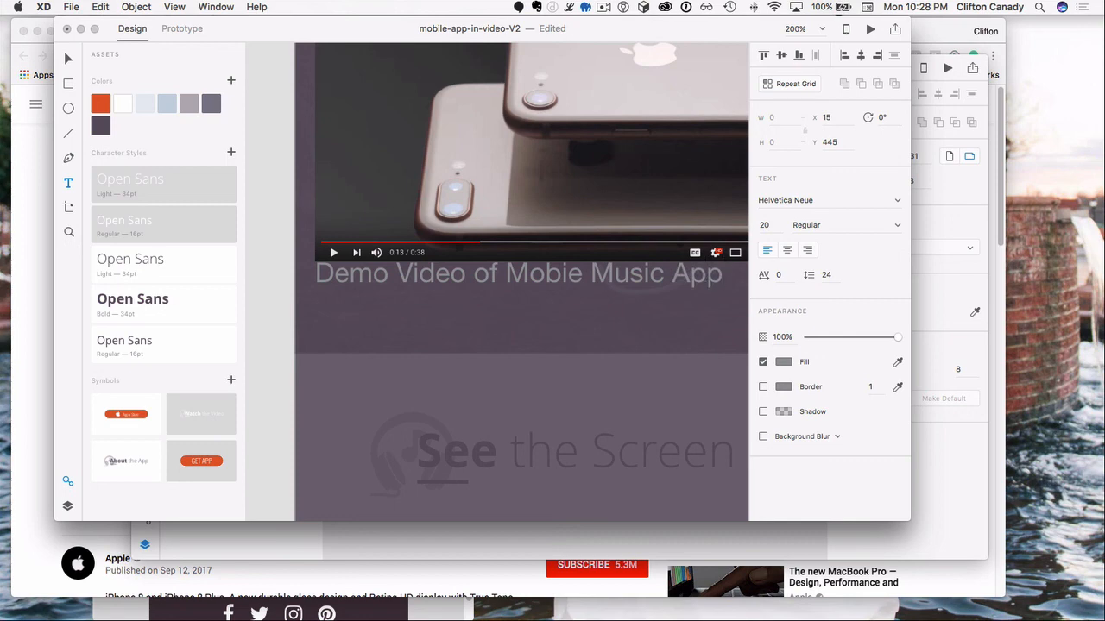
{"action": "key", "text": "Escape"}
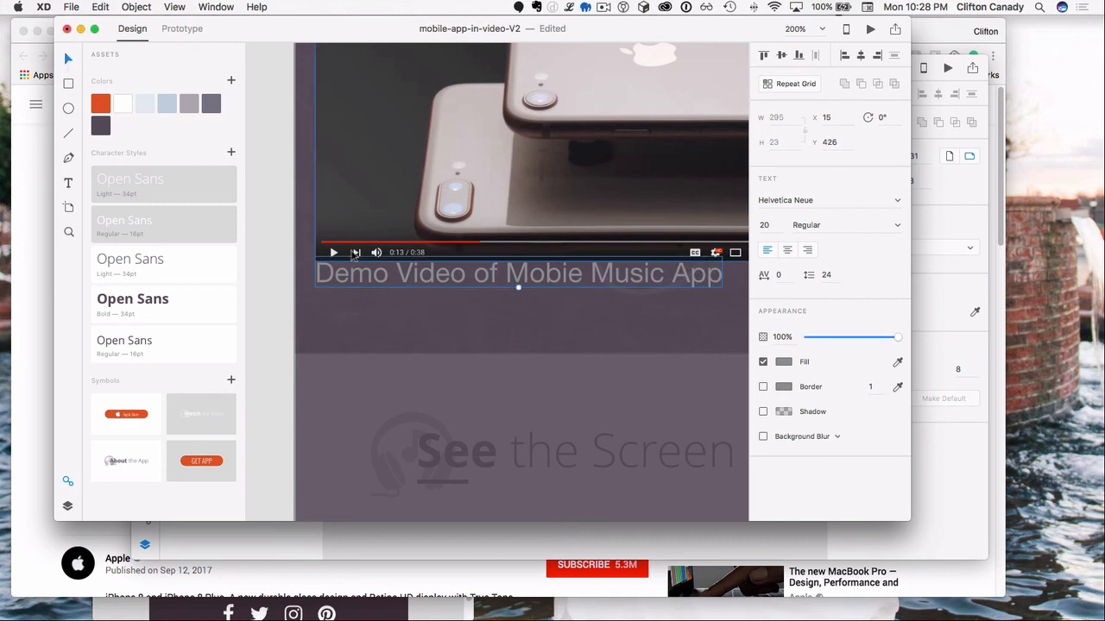
{"action": "left_click_drag", "start_coordinate": [362, 279], "coordinate": [363, 299]}
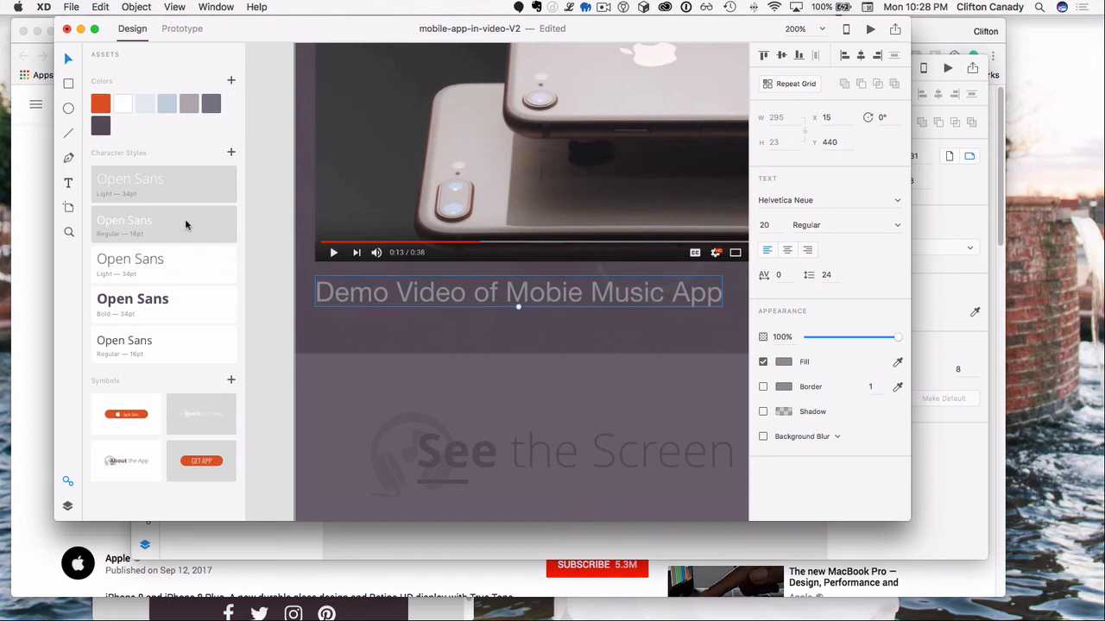
Step: Apply the white Open Sans Regular 16pt character style to the video caption and change its weight to Light
{"action": "left_click", "coordinate": [138, 230]}
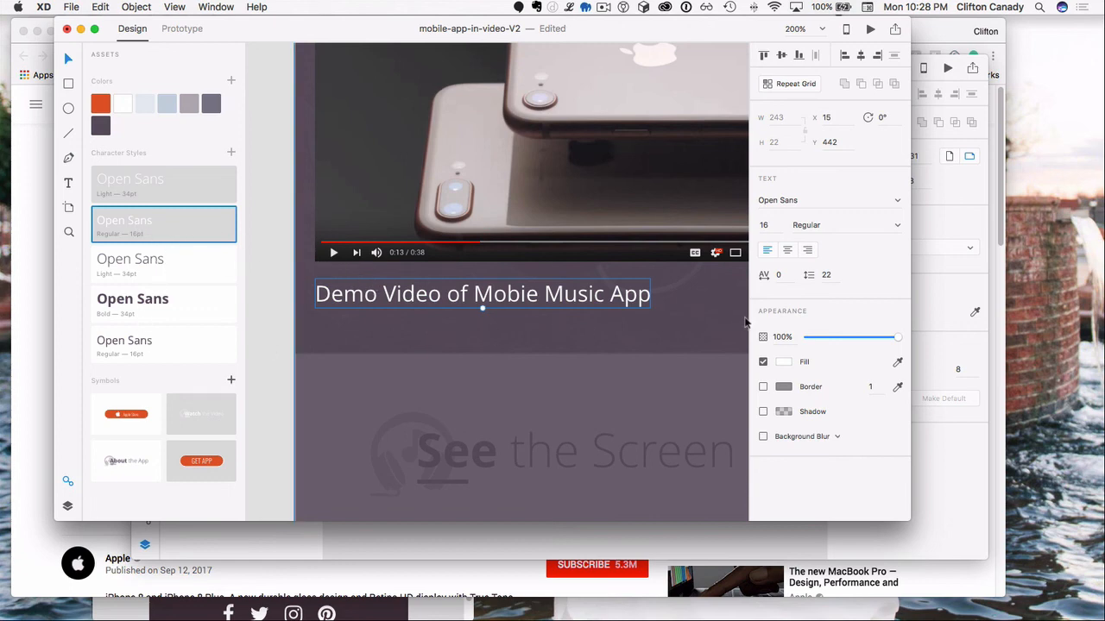
{"action": "left_click", "coordinate": [902, 229]}
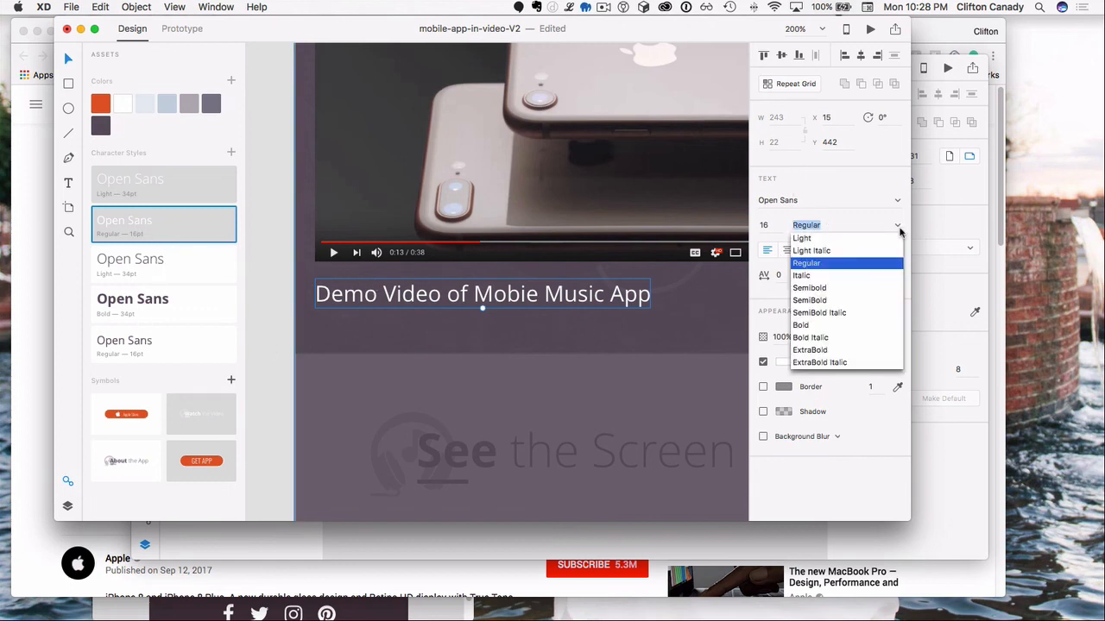
{"action": "left_click", "coordinate": [821, 239]}
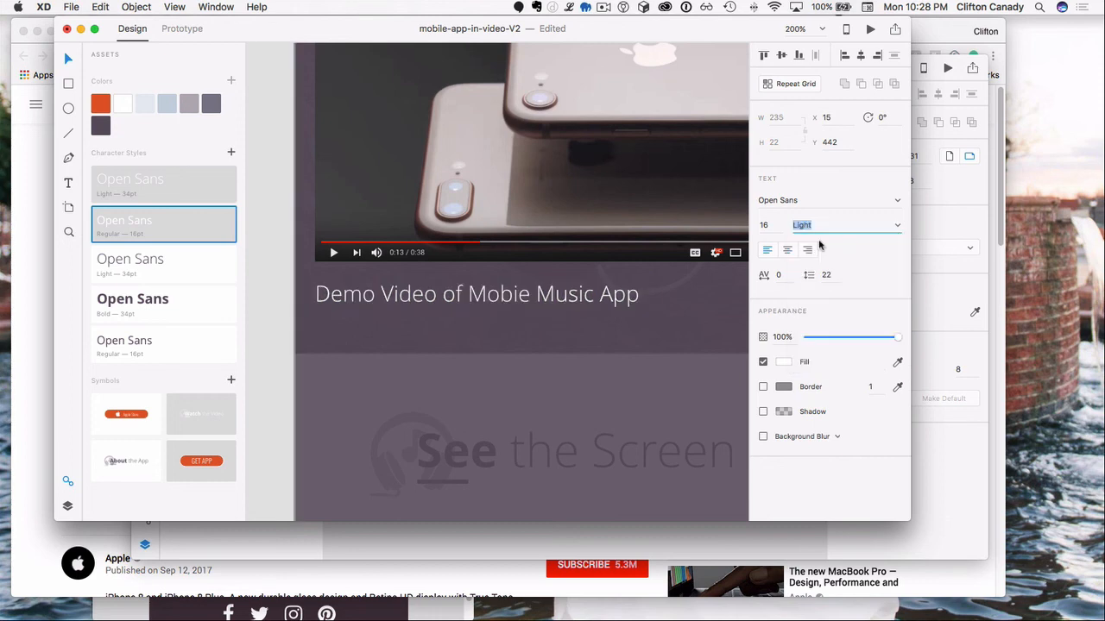
{"action": "left_click", "coordinate": [541, 294]}
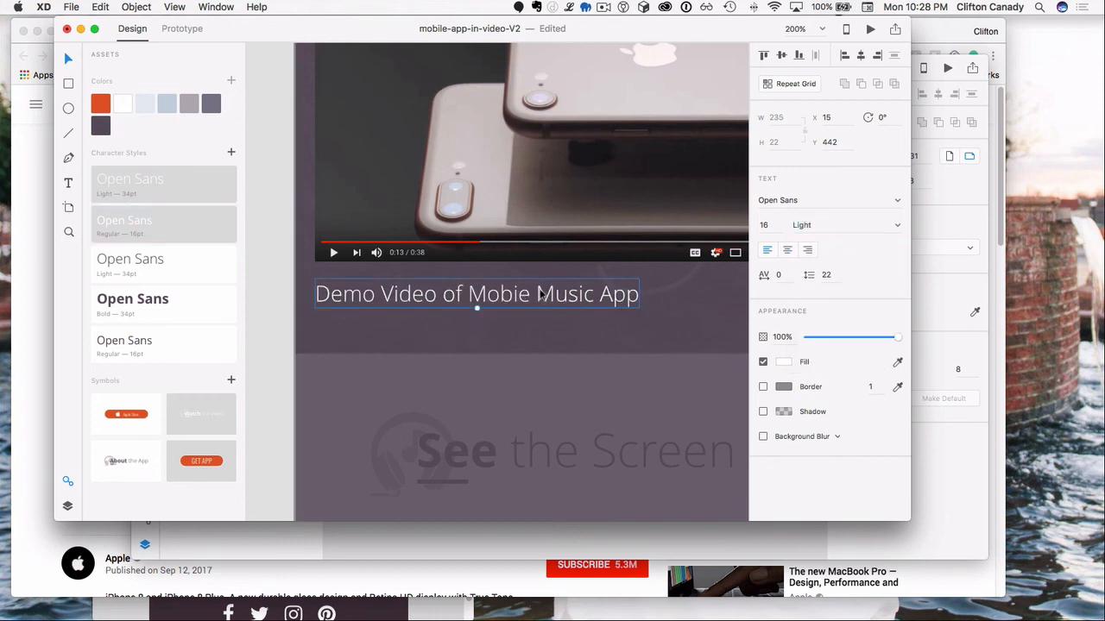
Step: Review the video overlay artboard alongside the Mobile page's Watch the Video section
{"action": "key", "text": "super+minus"}
{"action": "key", "text": "super+minus"}
{"action": "key", "text": "super+minus"}
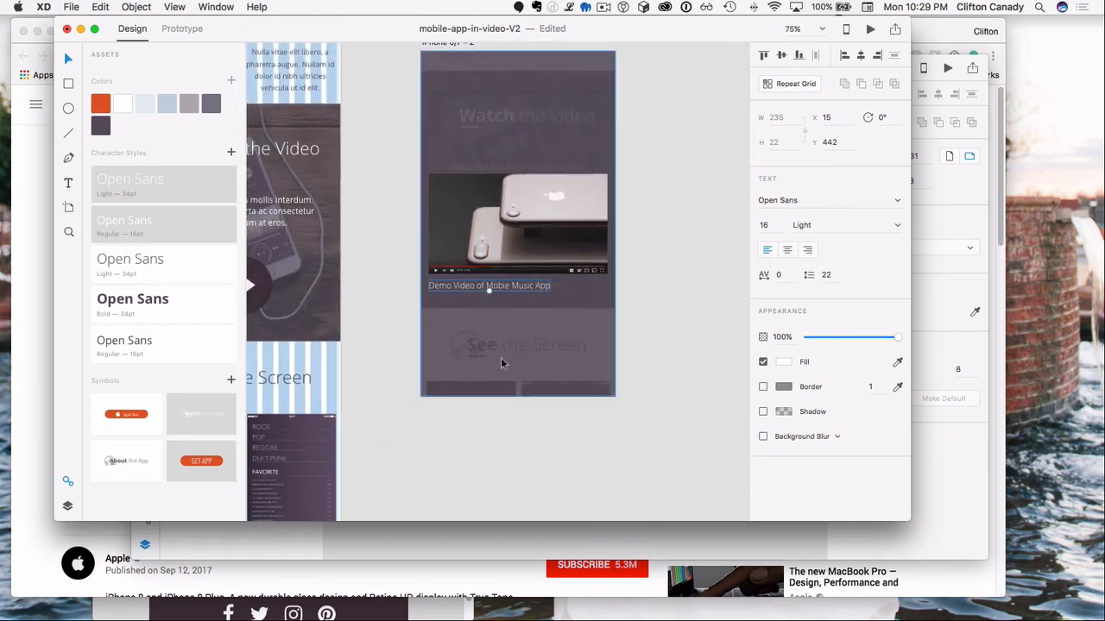
{"action": "scroll", "coordinate": [447, 346], "scroll_direction": "left", "scroll_amount": 10}
{"action": "scroll", "coordinate": [447, 346], "scroll_direction": "up", "scroll_amount": 7}
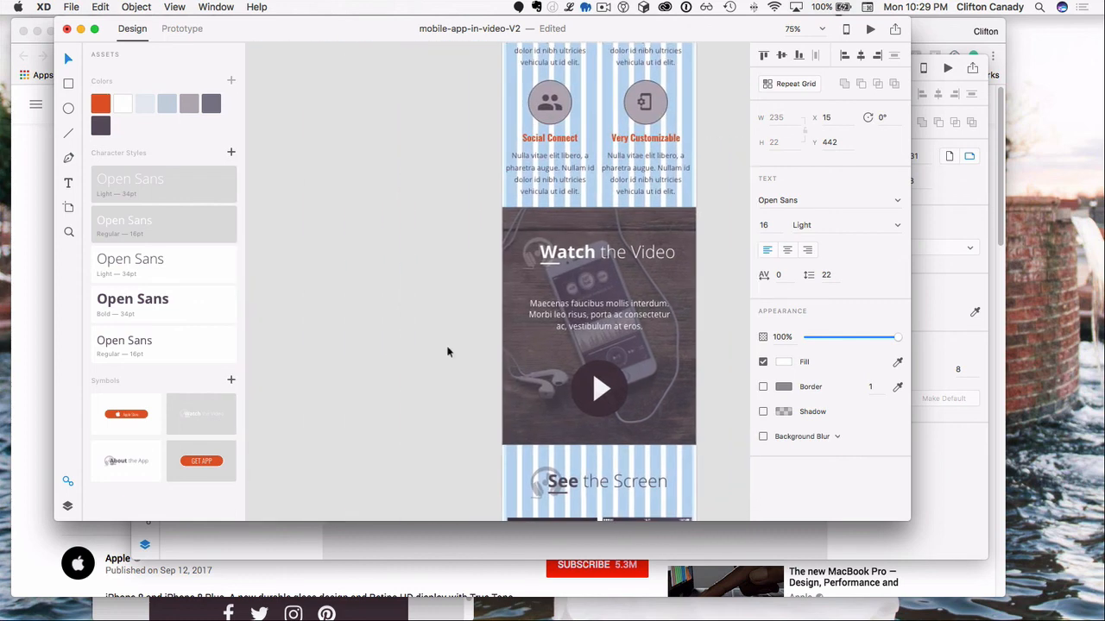
{"action": "key", "text": "super+minus"}
{"action": "key", "text": "super+minus"}
{"action": "key", "text": "super+minus"}
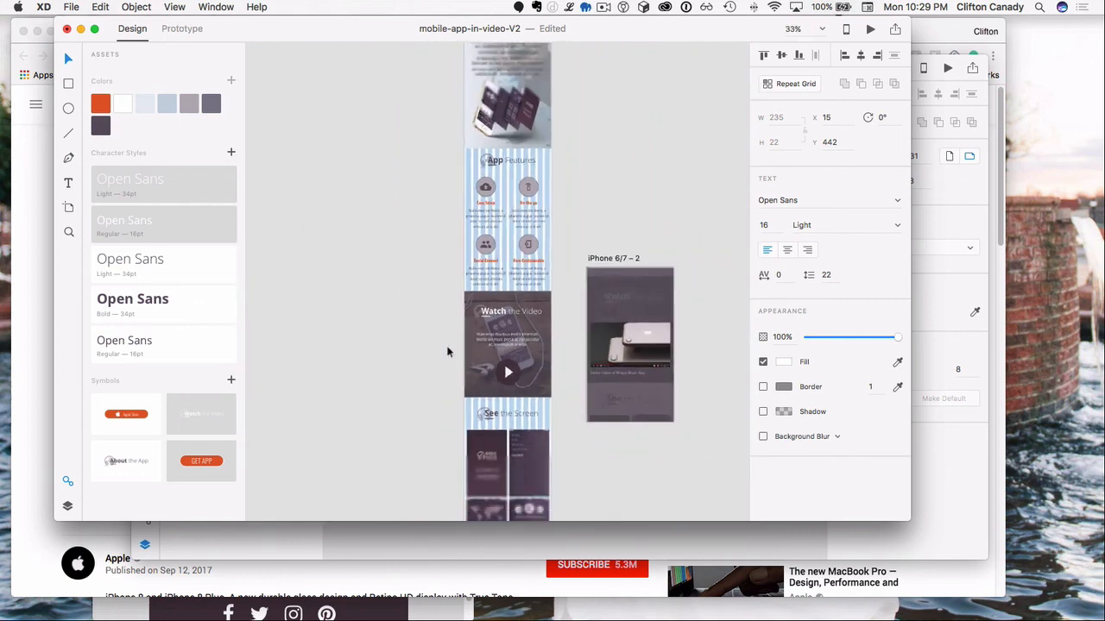